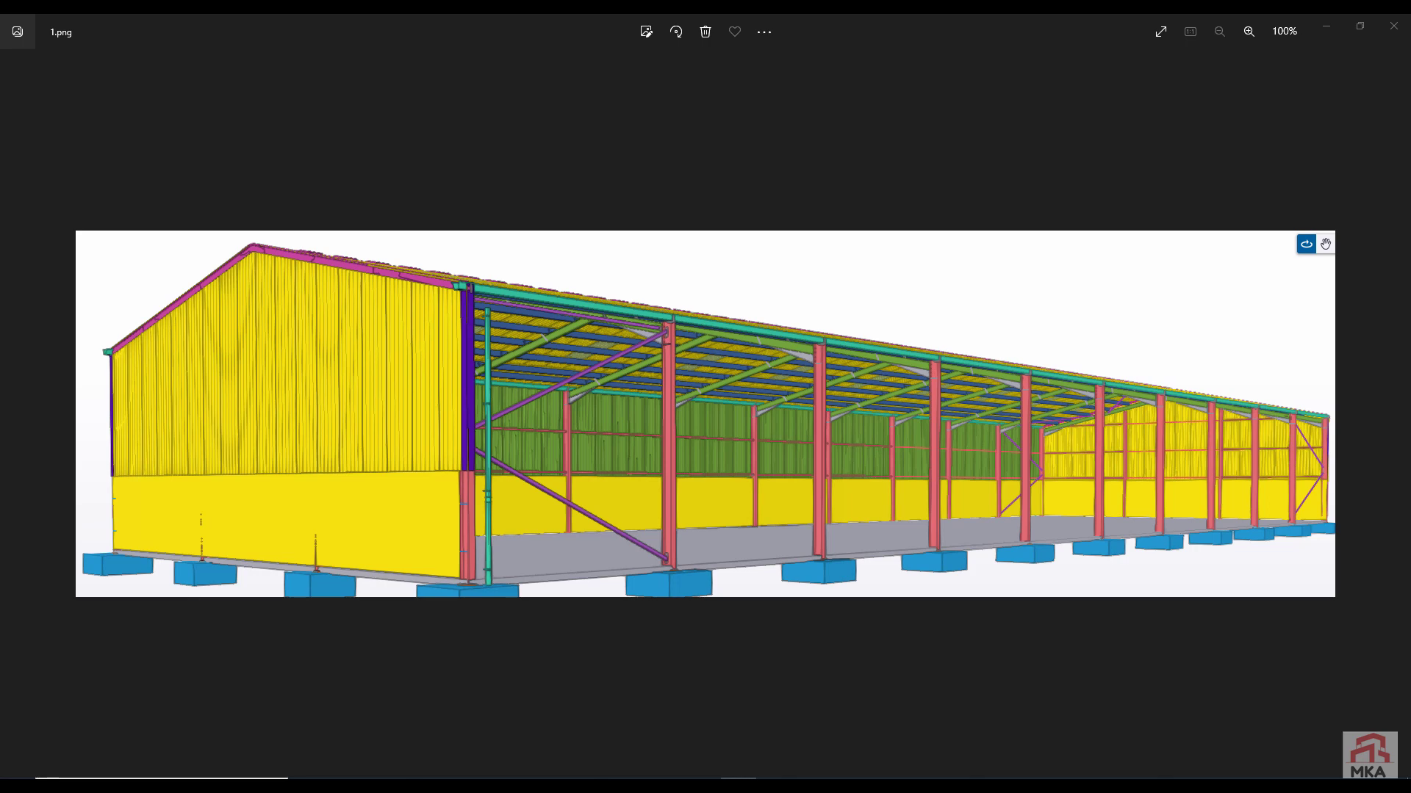
Advance the Photos viewer from exterior view 1.png to the interior frame render 3.png
{"action": "key", "text": "Right"}
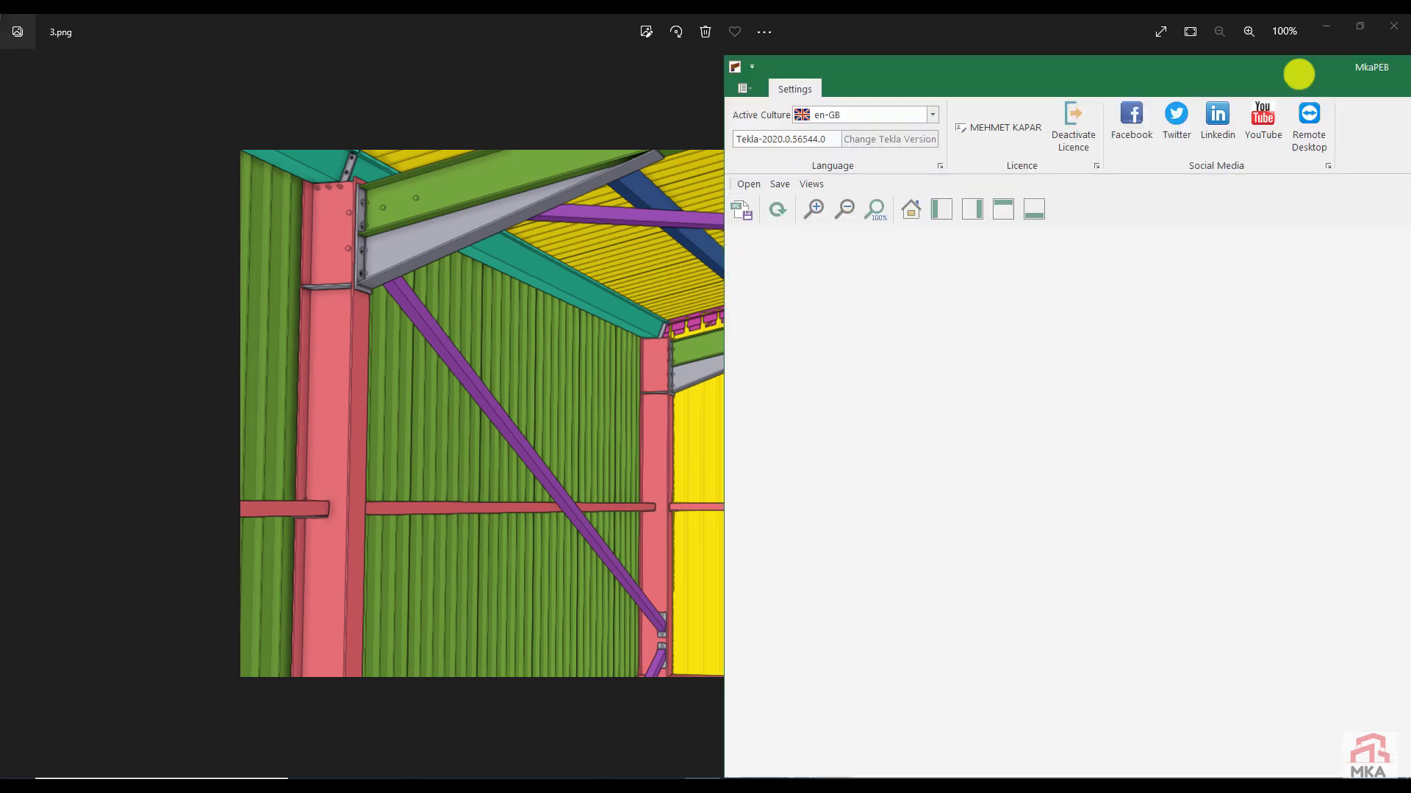
Maximize MkaPEB, then create and open a new project named edinburgh
{"action": "left_click_drag", "start_coordinate": [1291, 69], "coordinate": [621, 42]}
{"action": "double_click", "coordinate": [621, 42]}
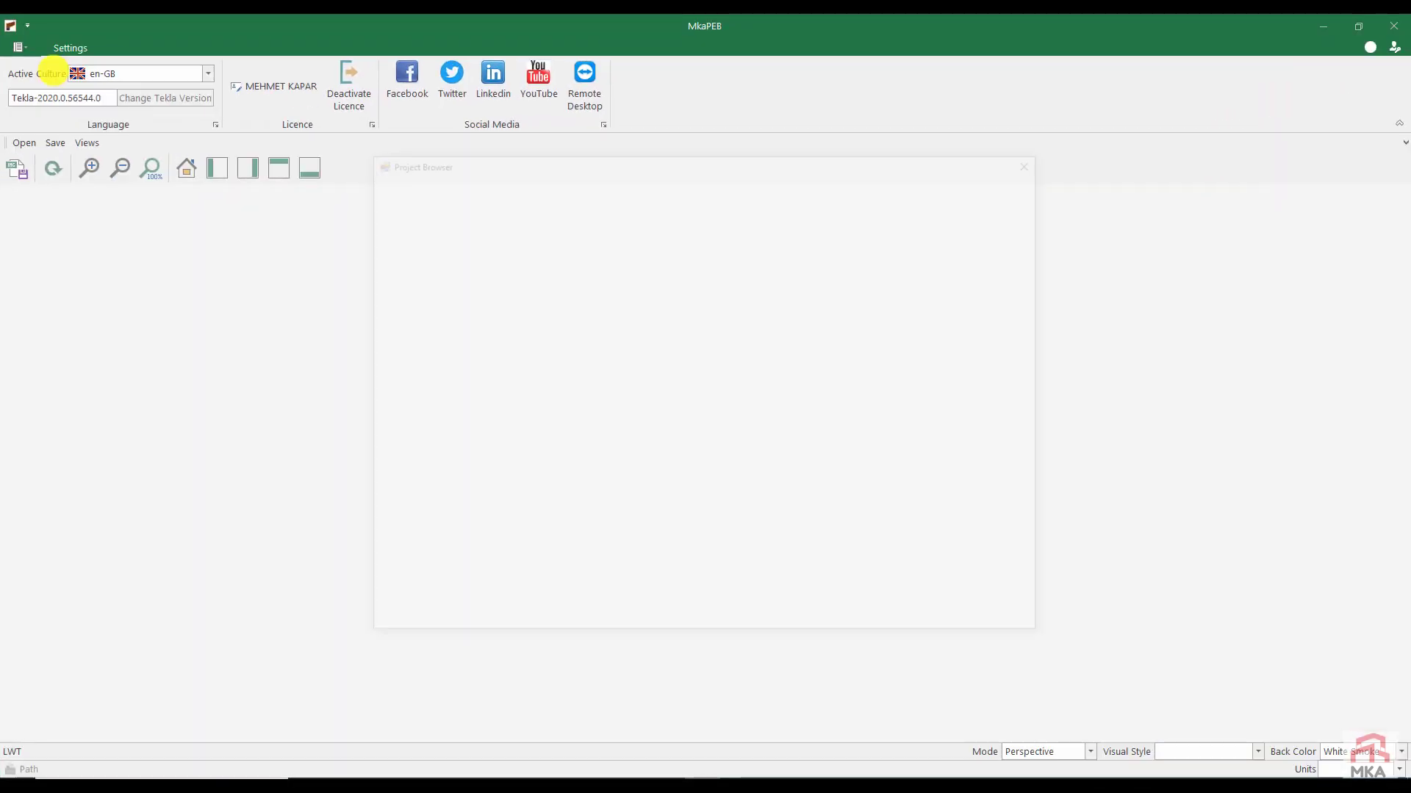
{"action": "left_click", "coordinate": [704, 624]}
{"action": "key", "text": "ctrl+a"}
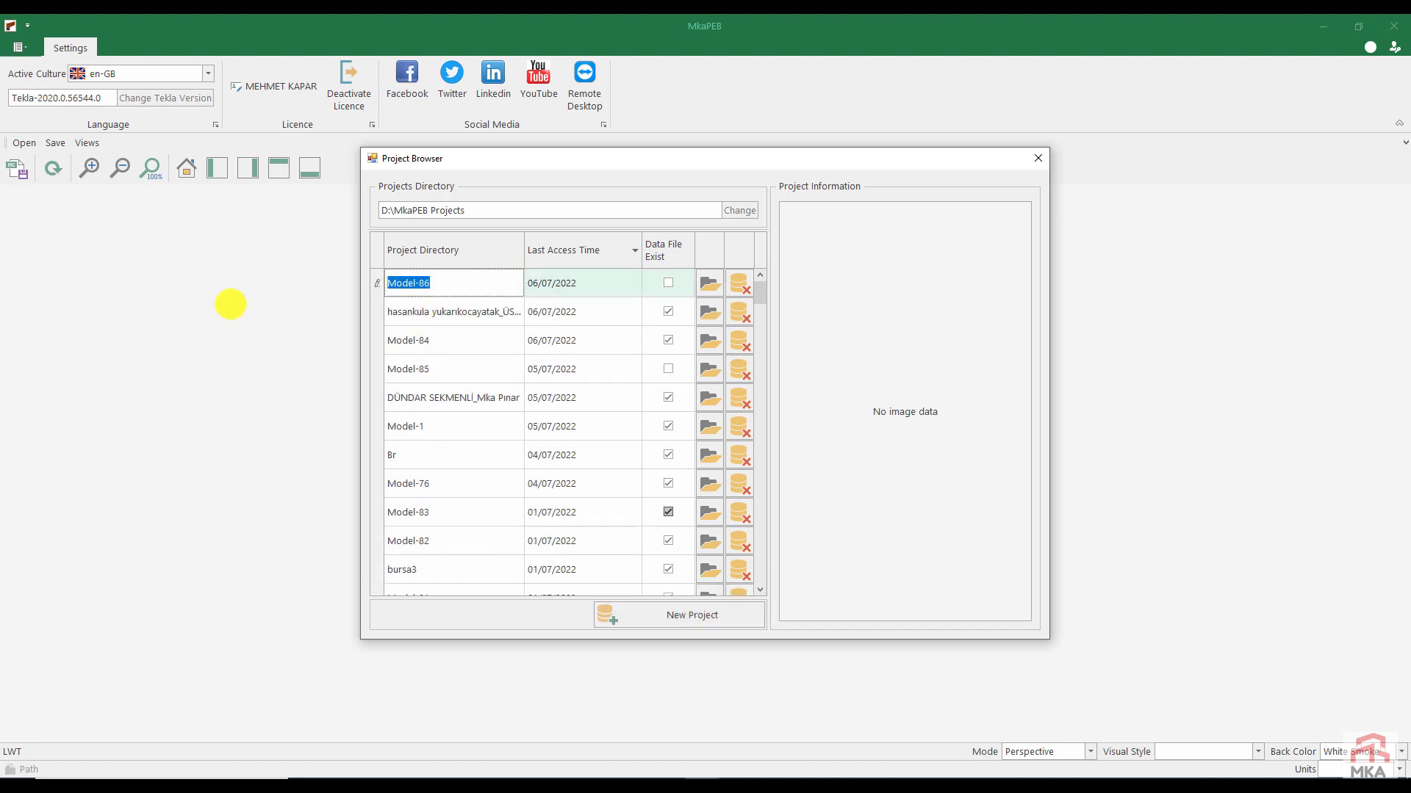
{"action": "type", "text": "edinburgh"}
{"action": "left_click", "coordinate": [709, 284]}
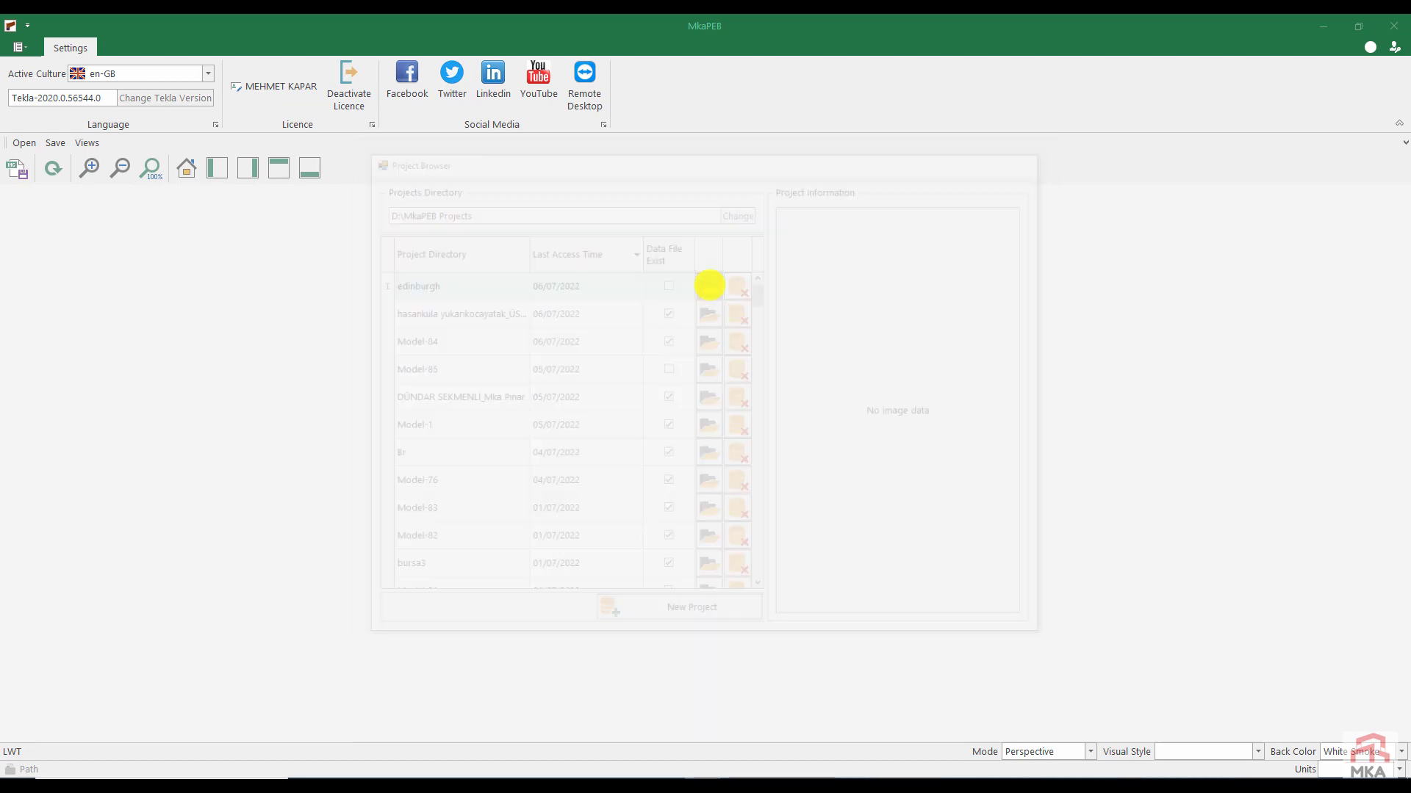
Choose hot-rolled duo-pitch portal frame 101 with 20 m span, 6 m columns and 6 m spacing
{"action": "left_click", "coordinate": [417, 139]}
{"action": "left_click", "coordinate": [599, 377]}
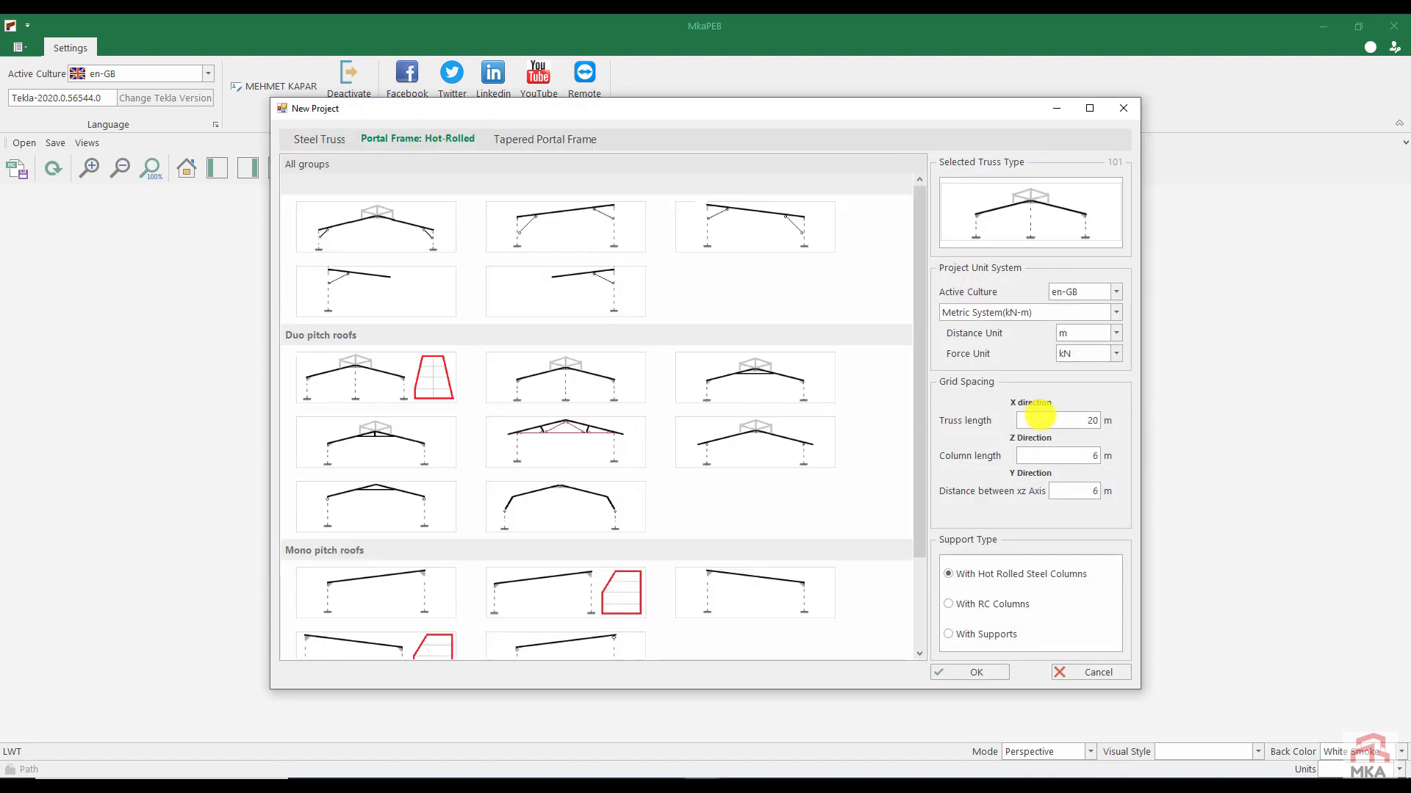
{"action": "left_click", "coordinate": [1044, 420]}
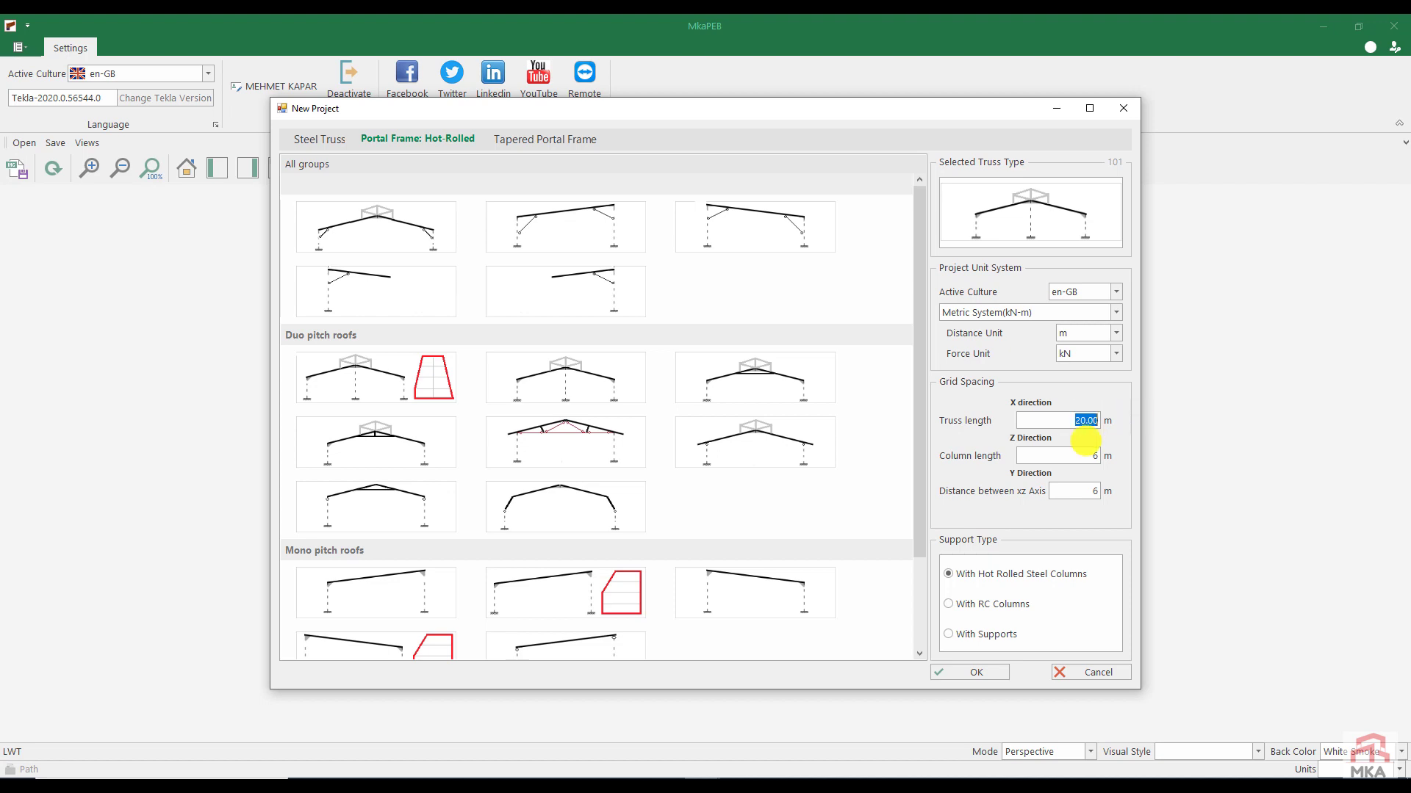
{"action": "left_click", "coordinate": [1088, 456]}
{"action": "left_click", "coordinate": [1089, 491]}
{"action": "left_click", "coordinate": [973, 673]}
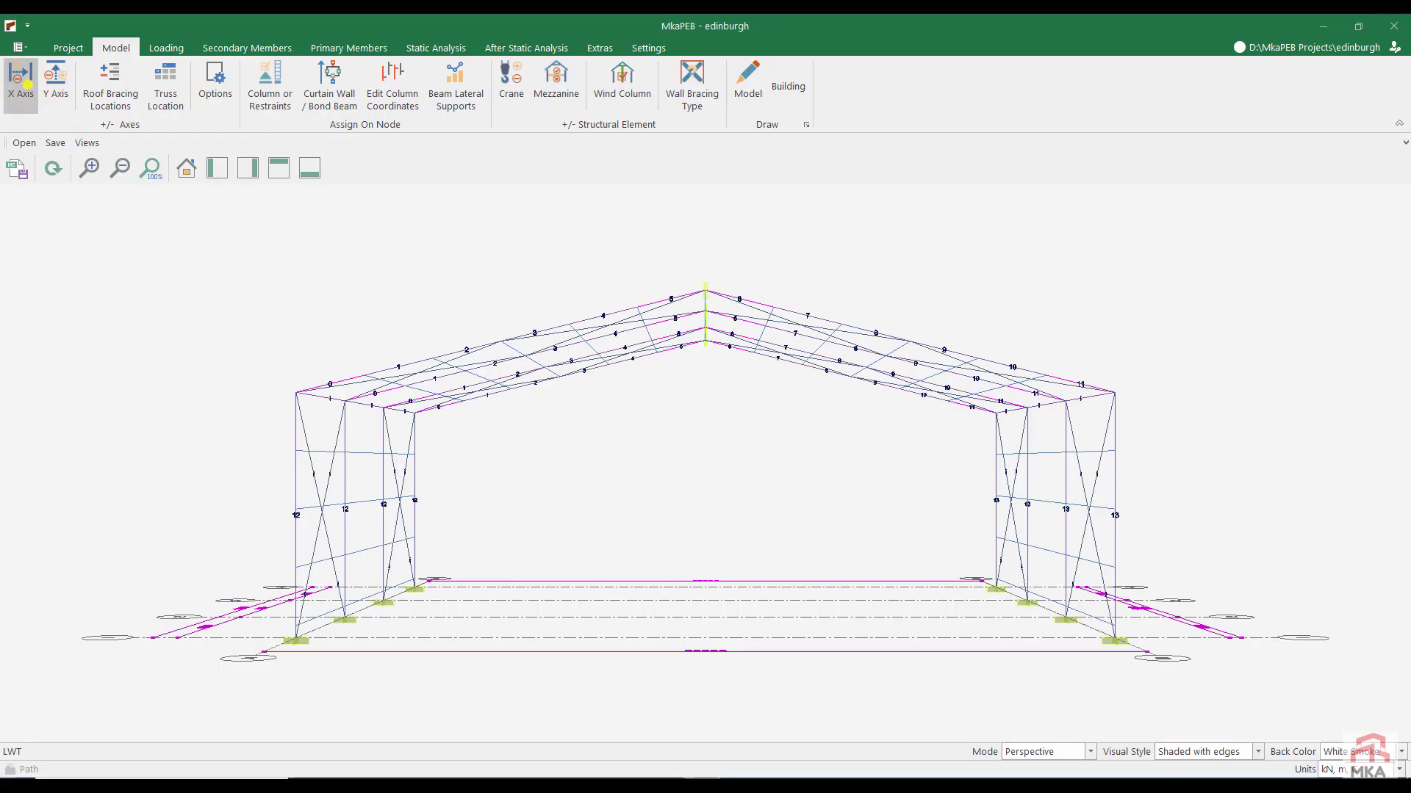
Edit truss 101 to a 2.00 m ridge height with 7 purlins on each roof slope
{"action": "left_click", "coordinate": [28, 84]}
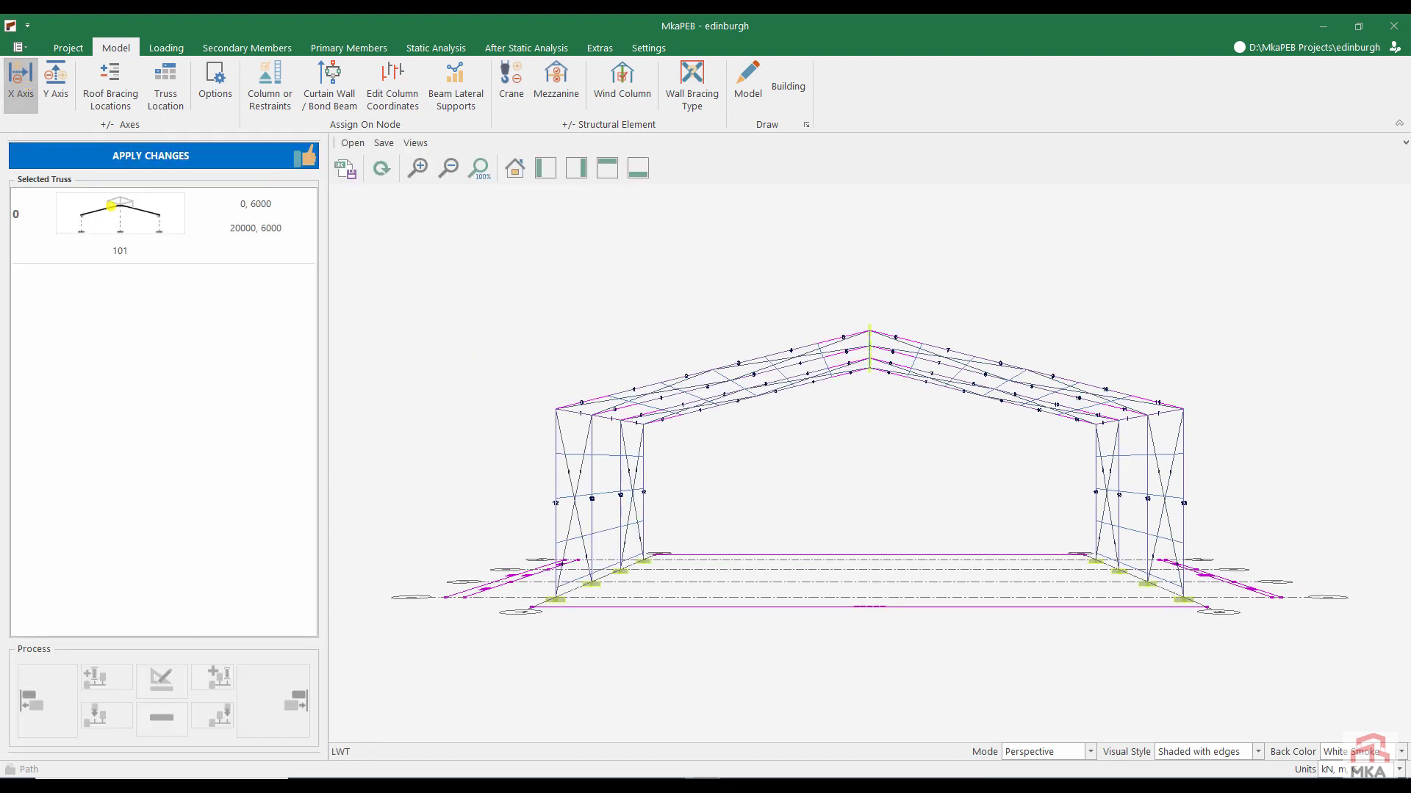
{"action": "left_click", "coordinate": [110, 206]}
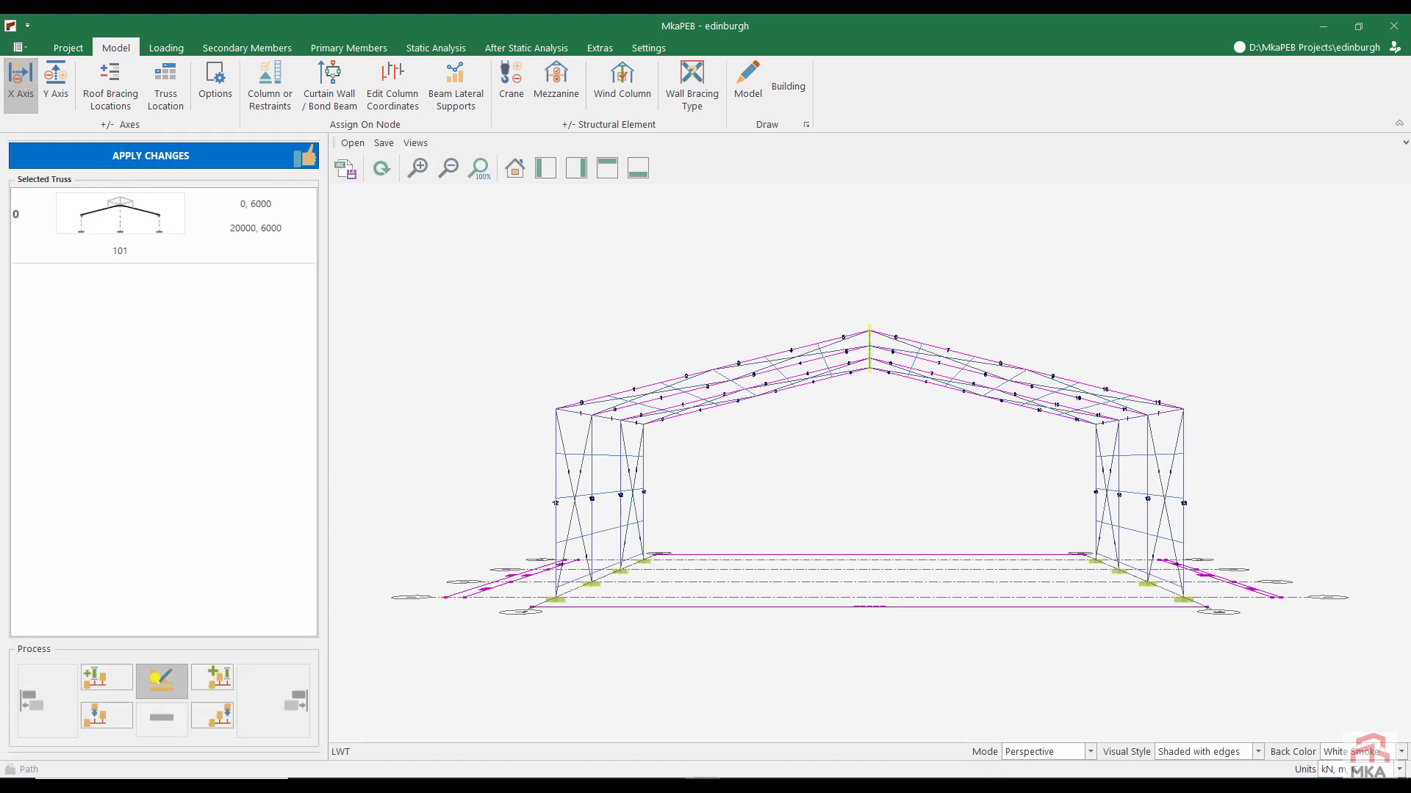
{"action": "left_click", "coordinate": [162, 679]}
{"action": "left_click", "coordinate": [631, 269]}
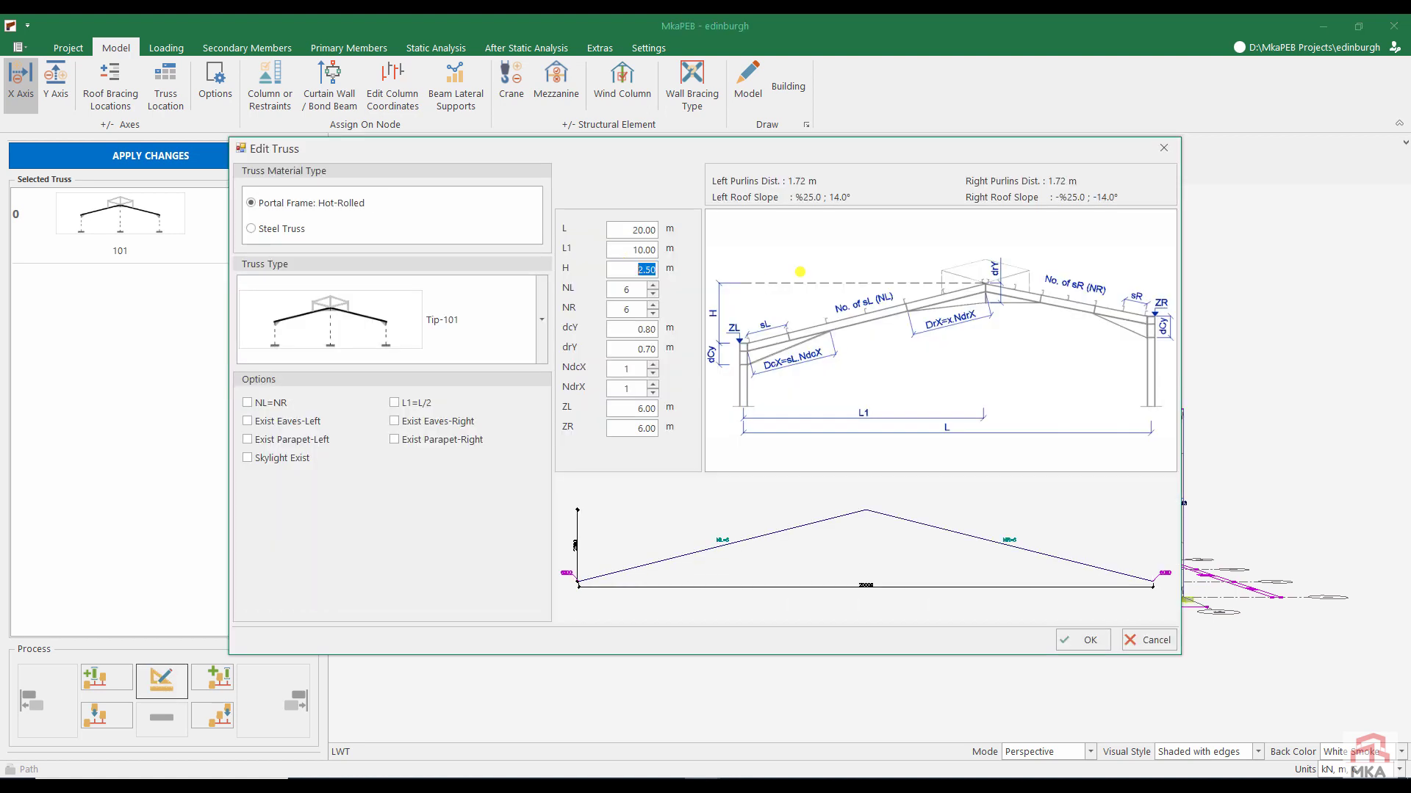
{"action": "type", "text": "2"}
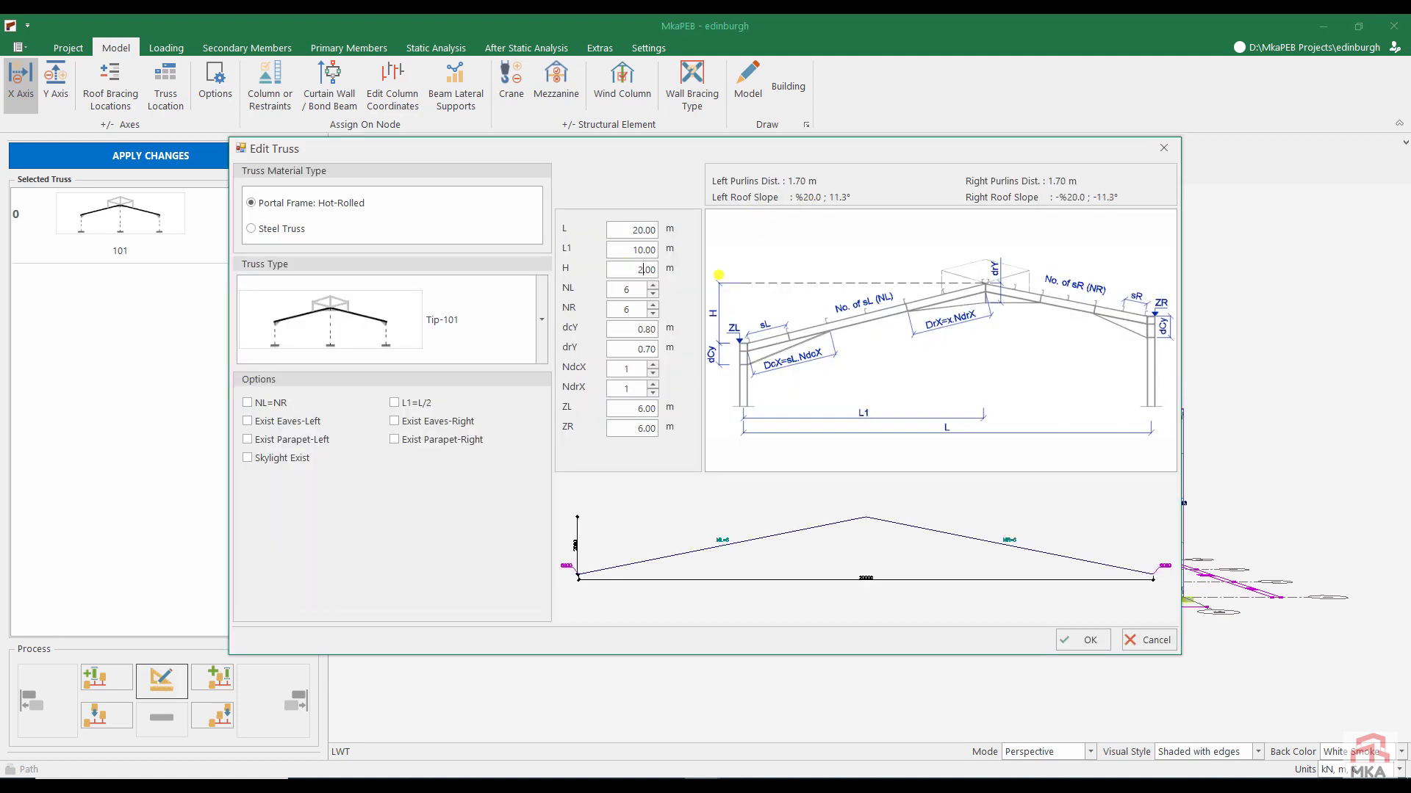
{"action": "left_click", "coordinate": [652, 285]}
{"action": "left_click", "coordinate": [652, 304]}
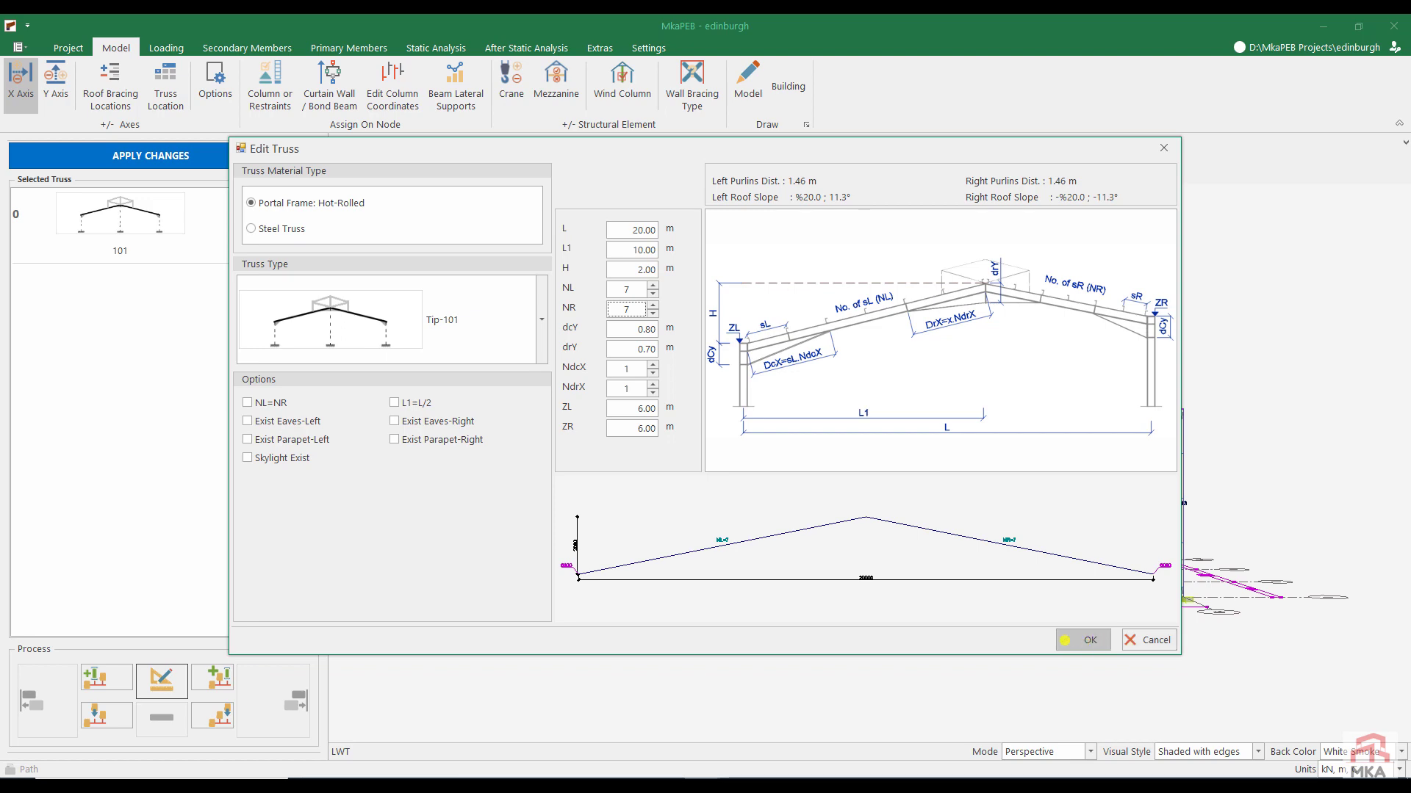
{"action": "left_click", "coordinate": [1080, 639]}
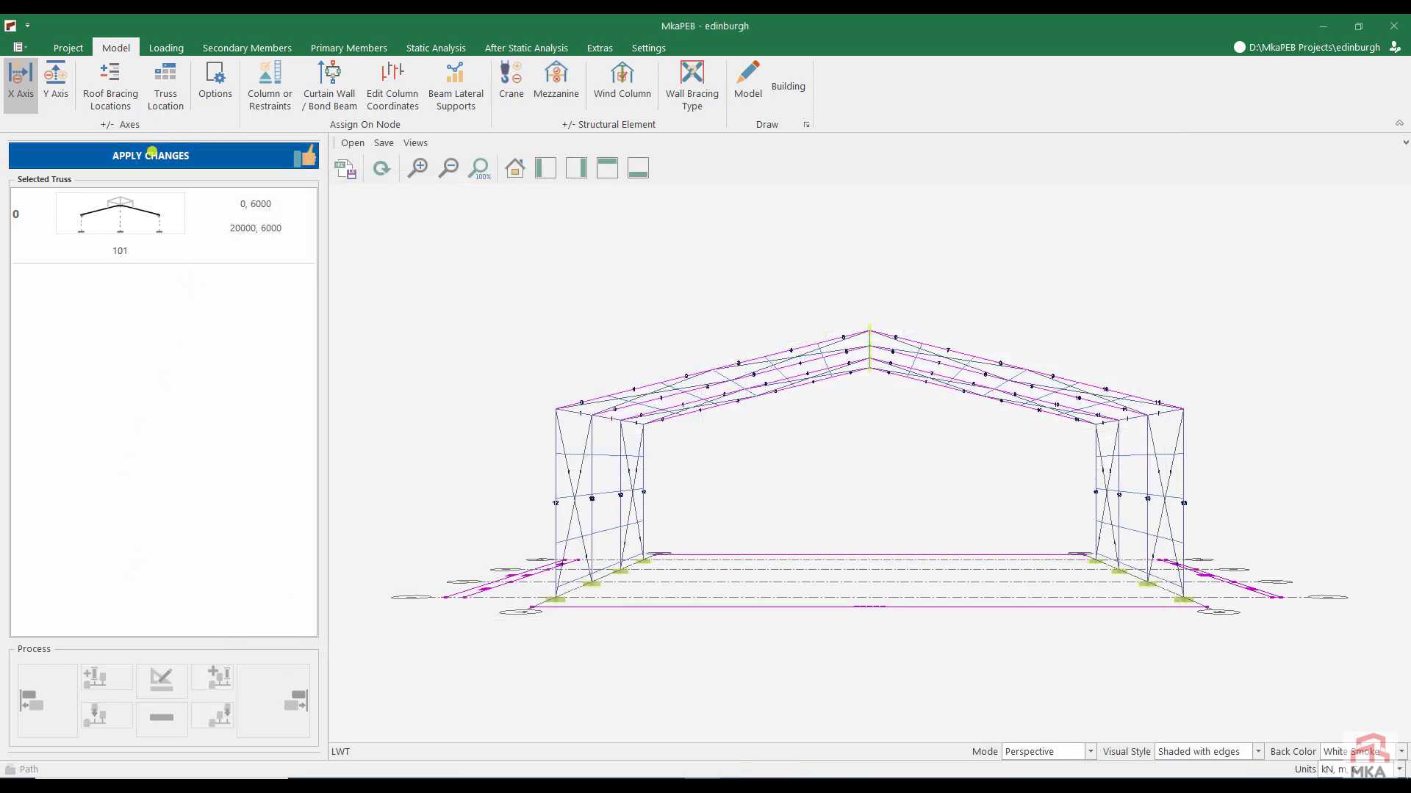
Apply the frame geometry and extend the building to ten 6 m bays, 60 m long
{"action": "left_click", "coordinate": [151, 152]}
{"action": "left_click", "coordinate": [55, 80]}
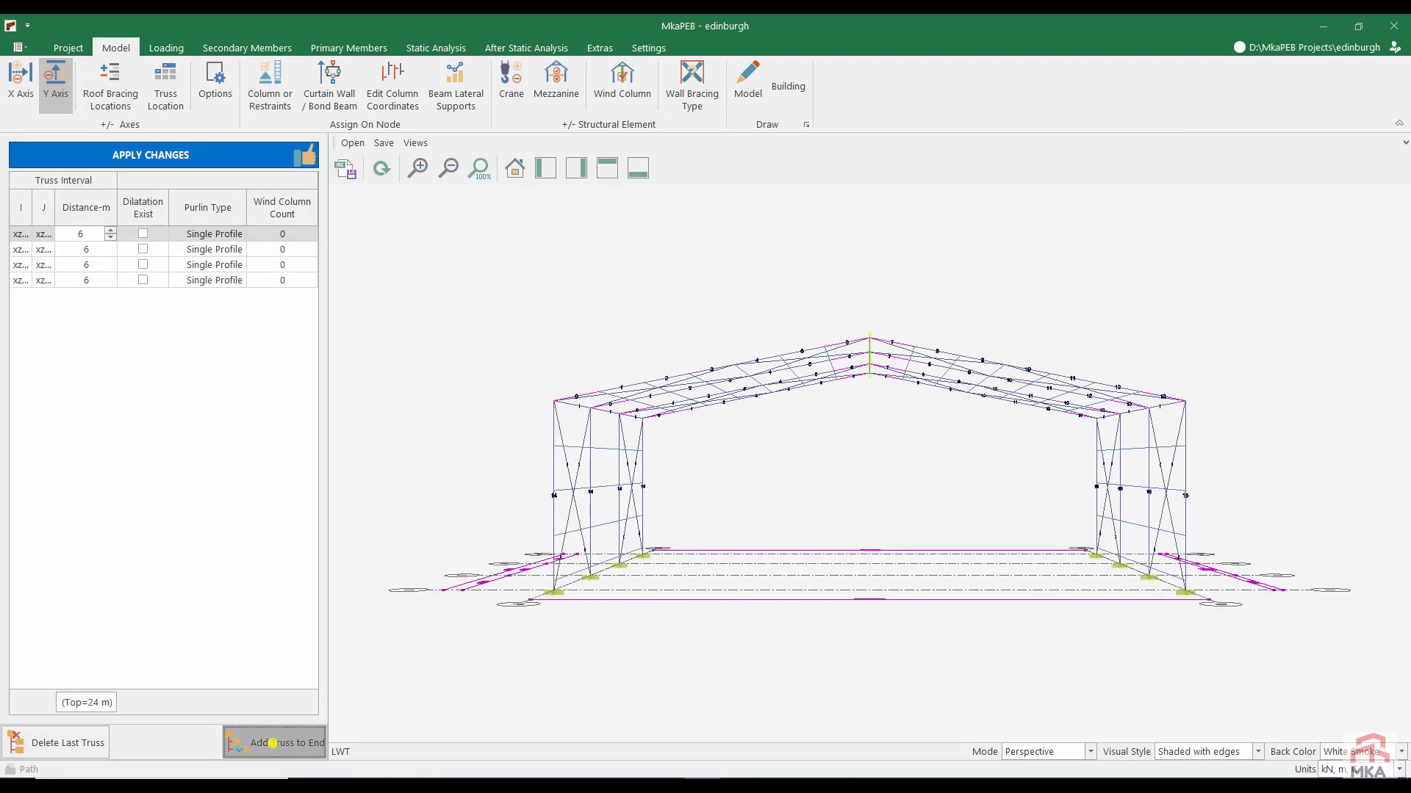
{"action": "left_click", "coordinate": [273, 743]}
{"action": "left_click", "coordinate": [272, 743]}
{"action": "left_click", "coordinate": [273, 743]}
{"action": "left_click", "coordinate": [272, 743]}
{"action": "left_click", "coordinate": [273, 743]}
{"action": "left_click", "coordinate": [273, 743]}
Remove roof bracing from bay rows 3 and 6, keeping it only in the end bays
{"action": "left_click", "coordinate": [111, 85]}
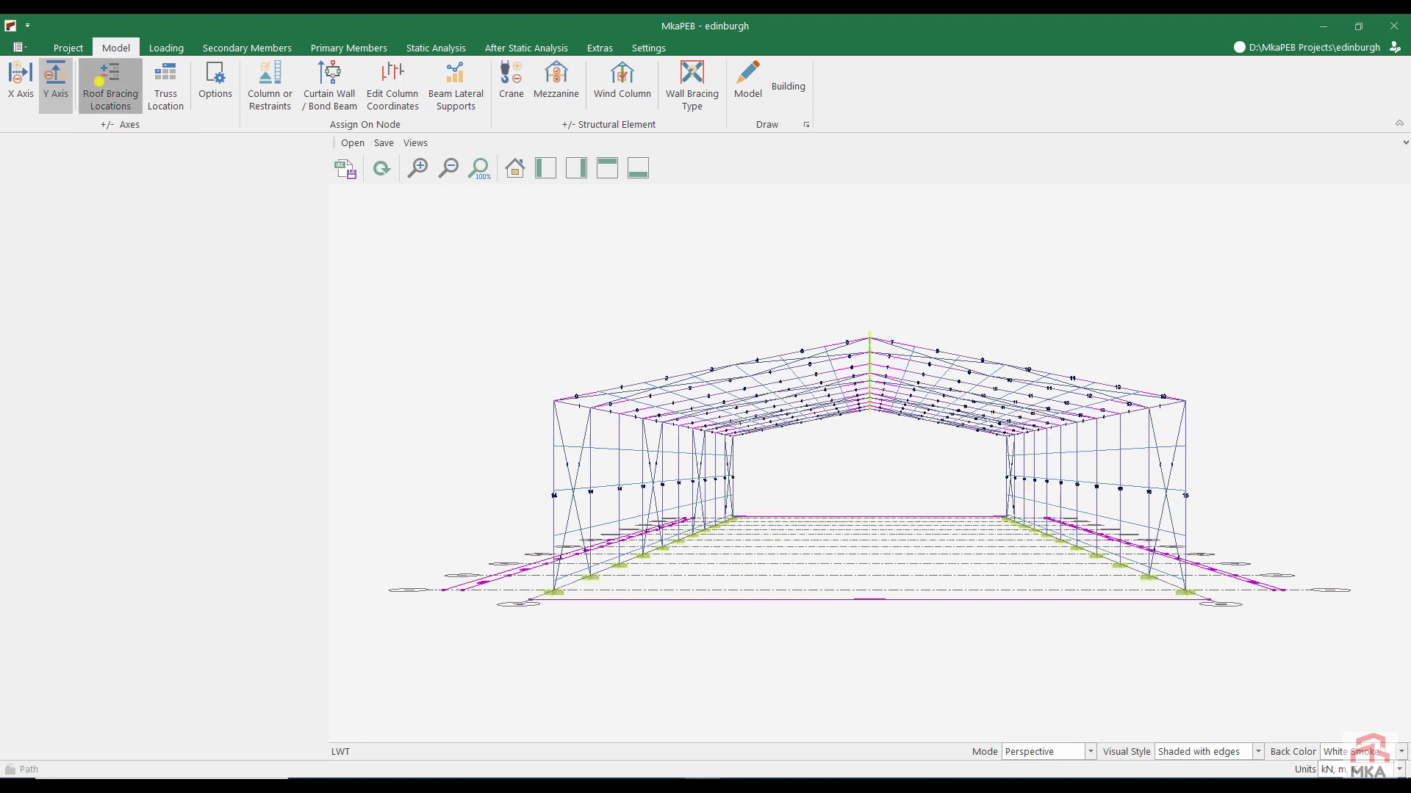
{"action": "left_click", "coordinate": [258, 288]}
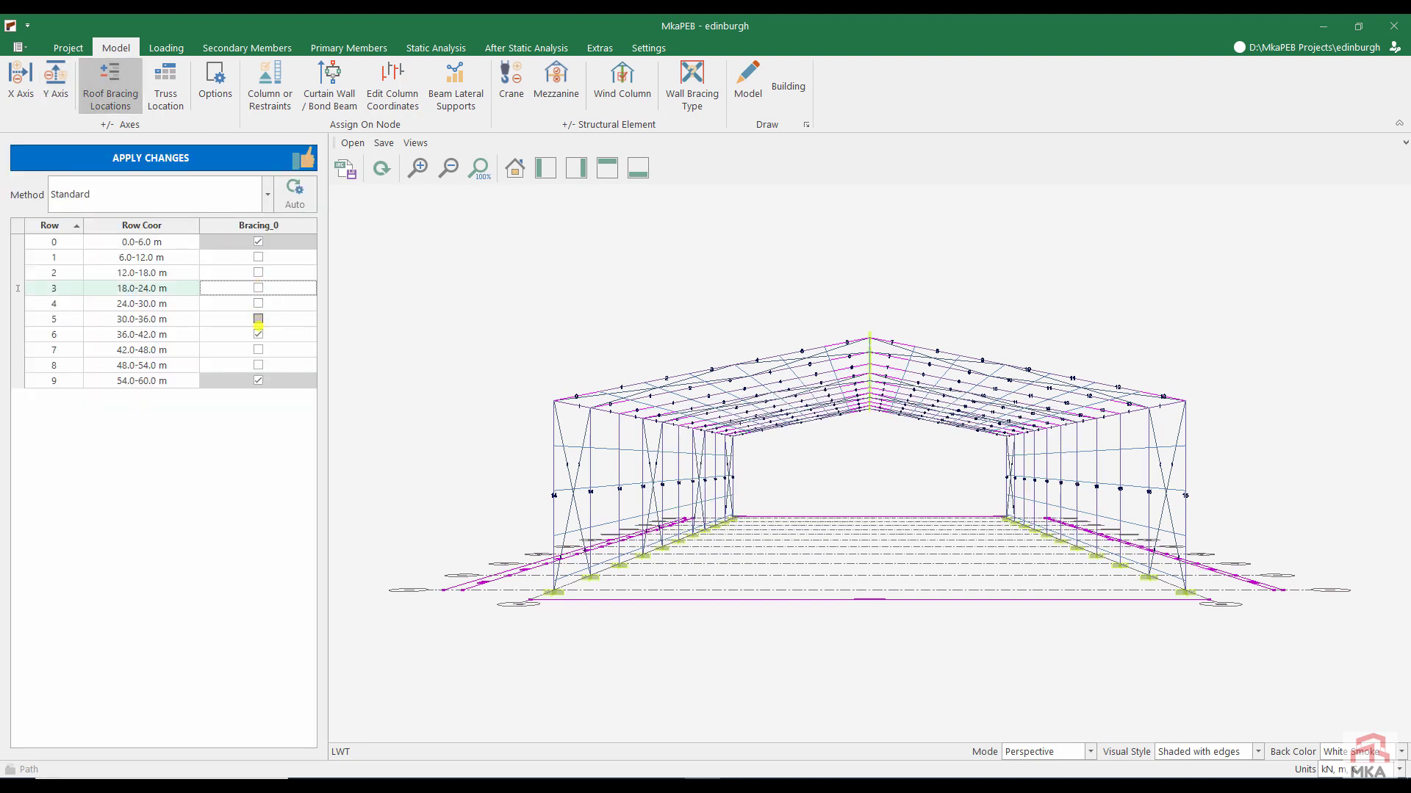
{"action": "left_click", "coordinate": [258, 334]}
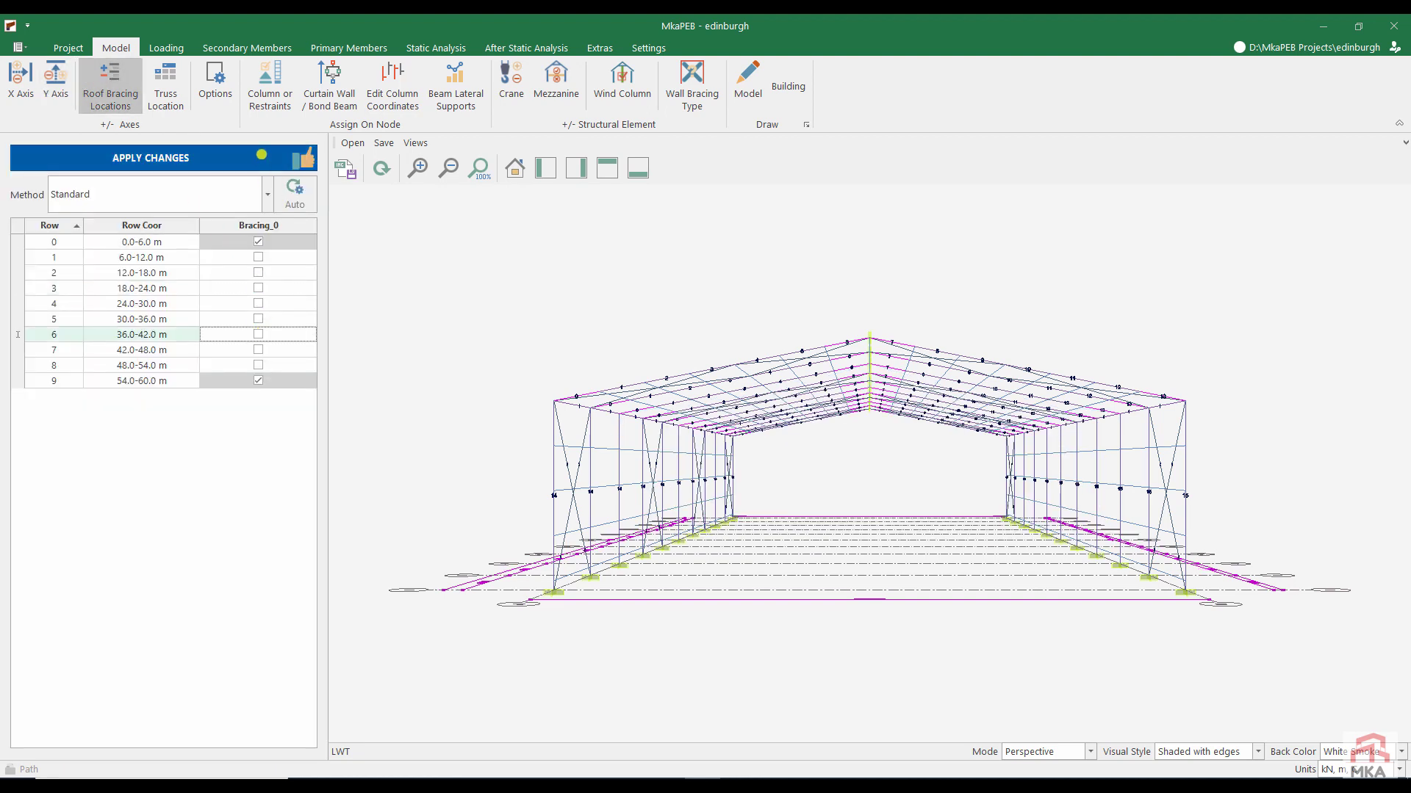
{"action": "left_click", "coordinate": [261, 154]}
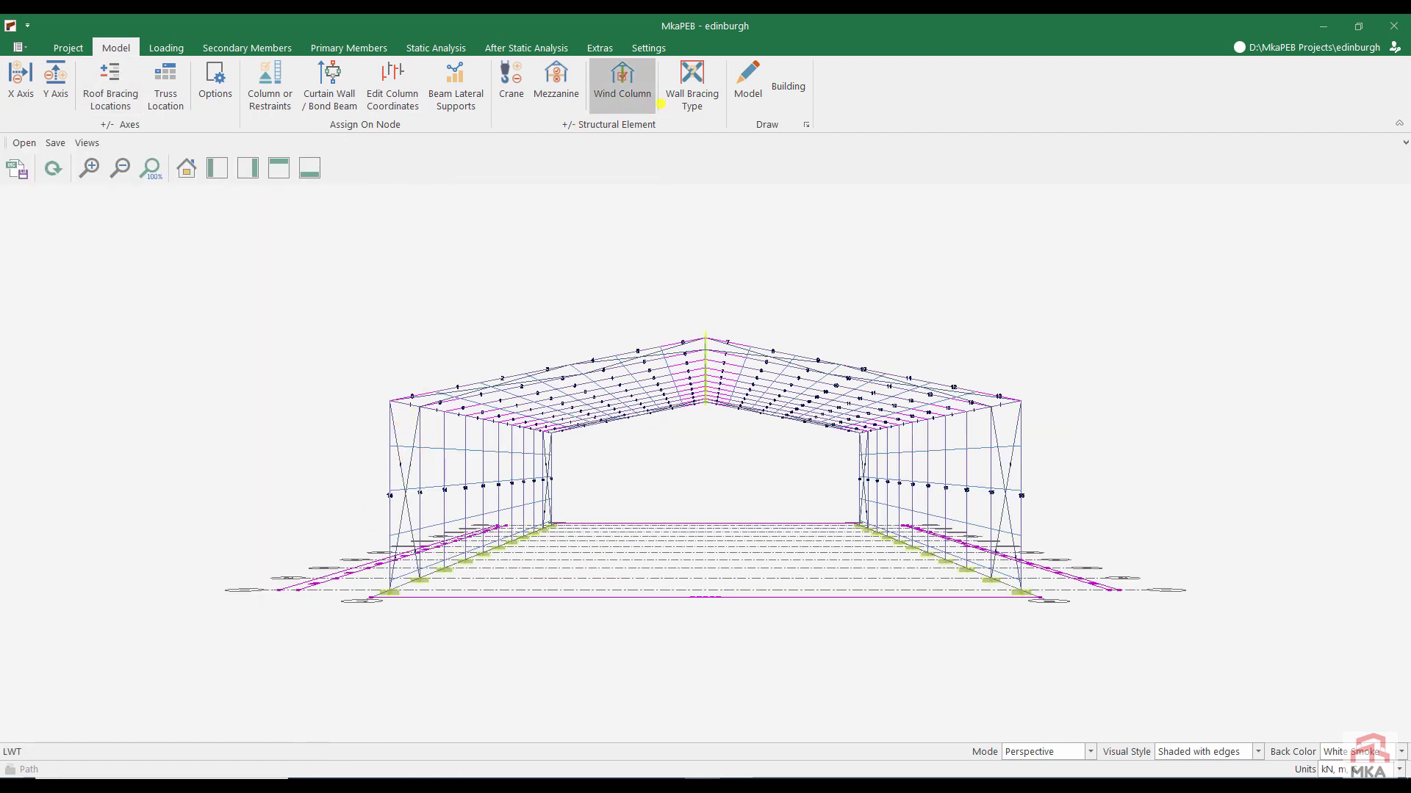
Give wall axis yz-A single-diagonal bracing with Shear Plate brace-to-column connections
{"action": "left_click", "coordinate": [694, 98]}
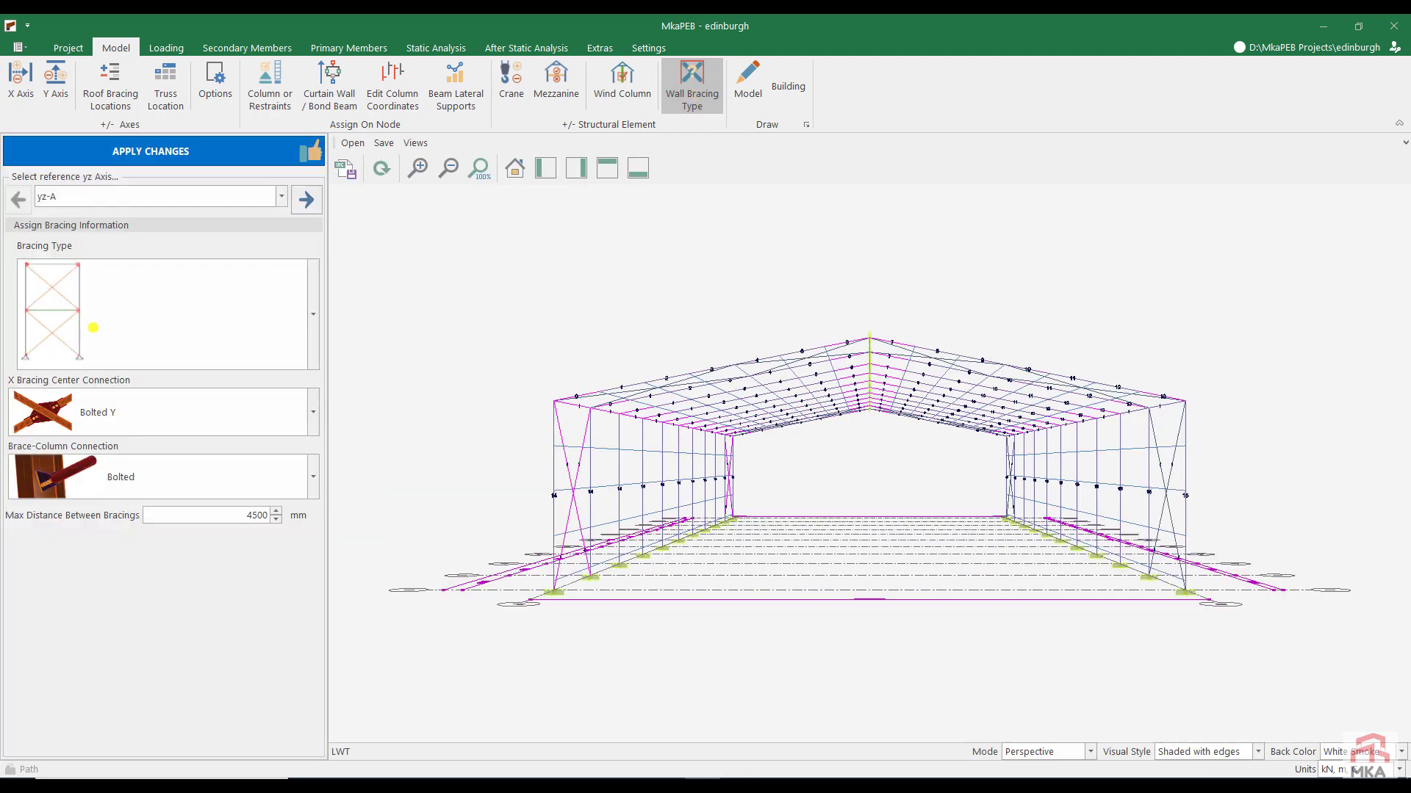
{"action": "left_click", "coordinate": [93, 327]}
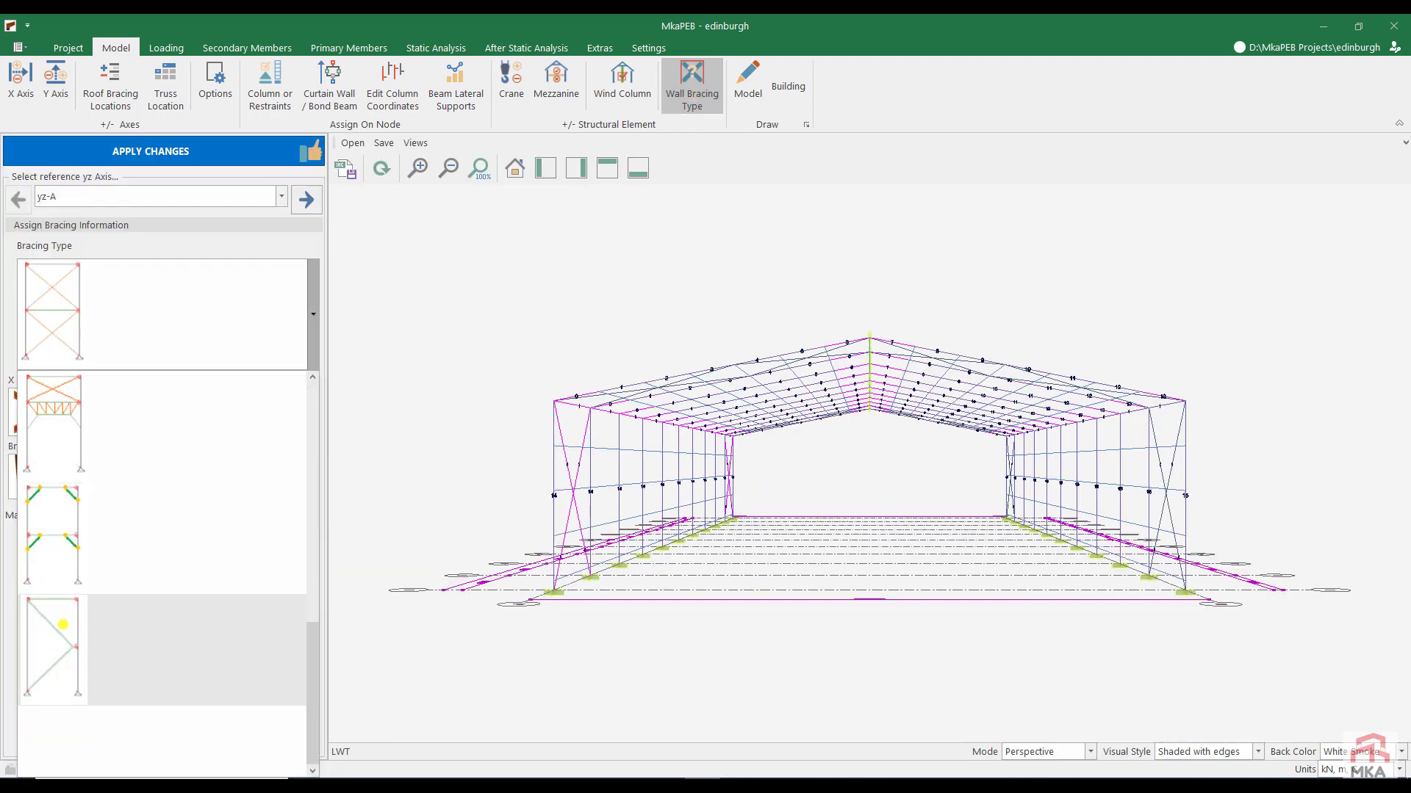
{"action": "left_click", "coordinate": [63, 625]}
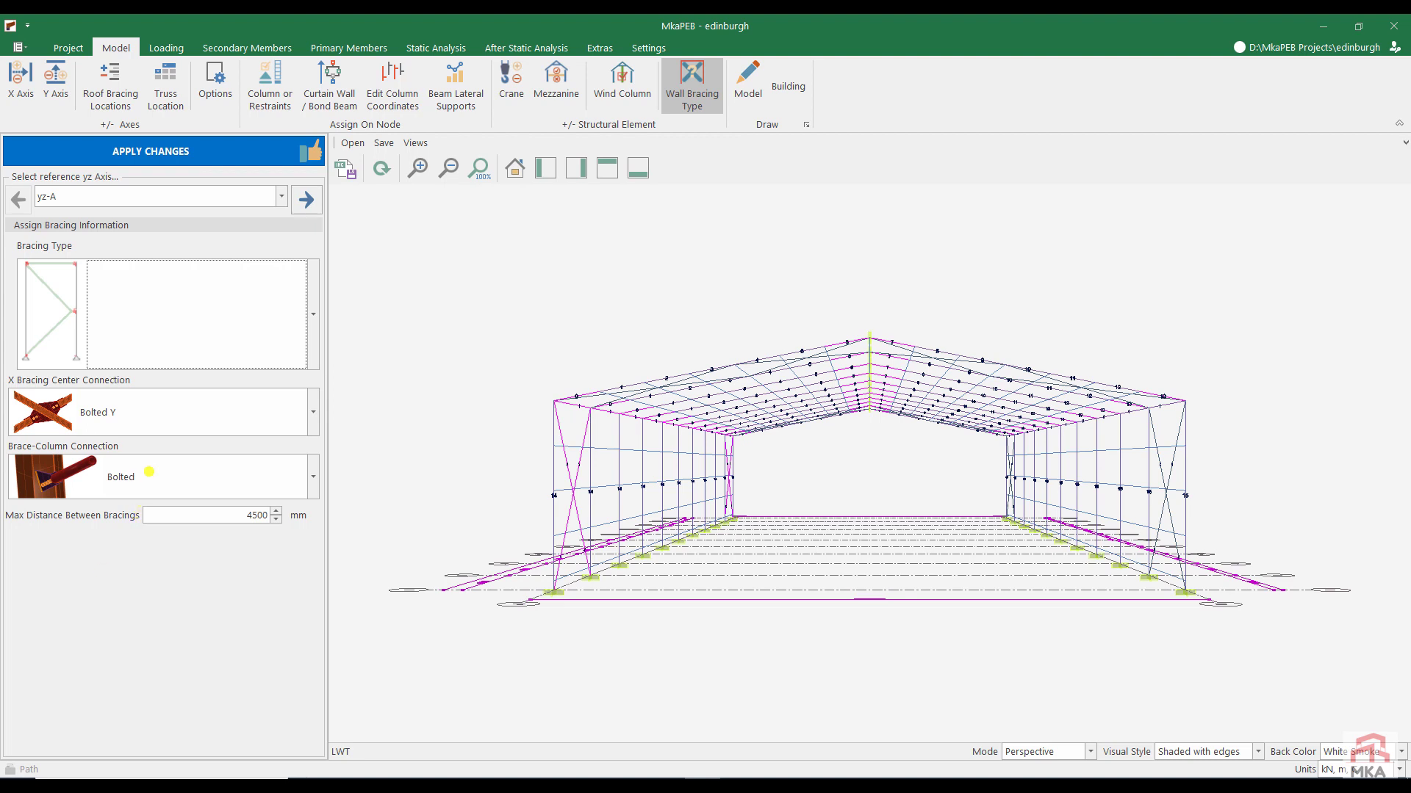
{"action": "left_click", "coordinate": [149, 471]}
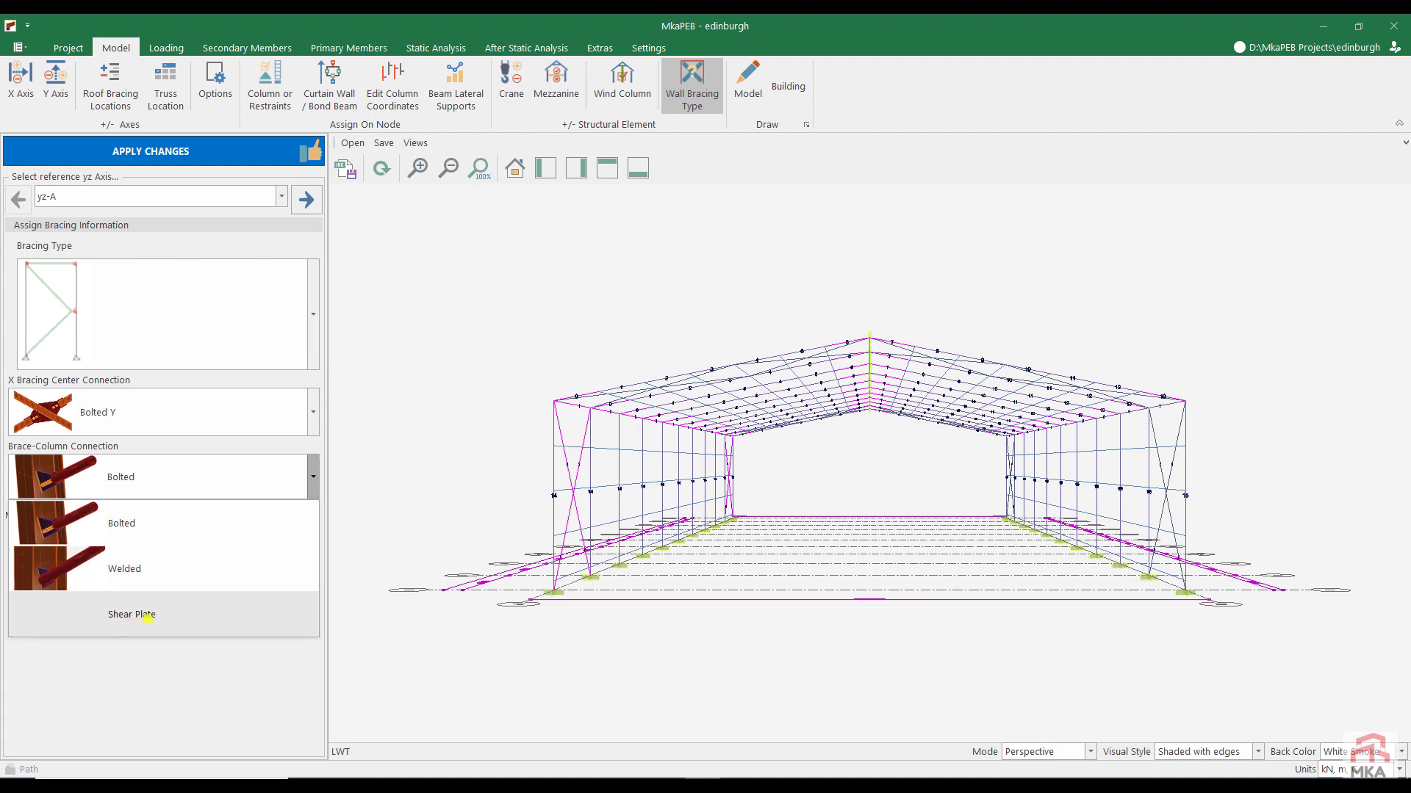
{"action": "left_click", "coordinate": [148, 618]}
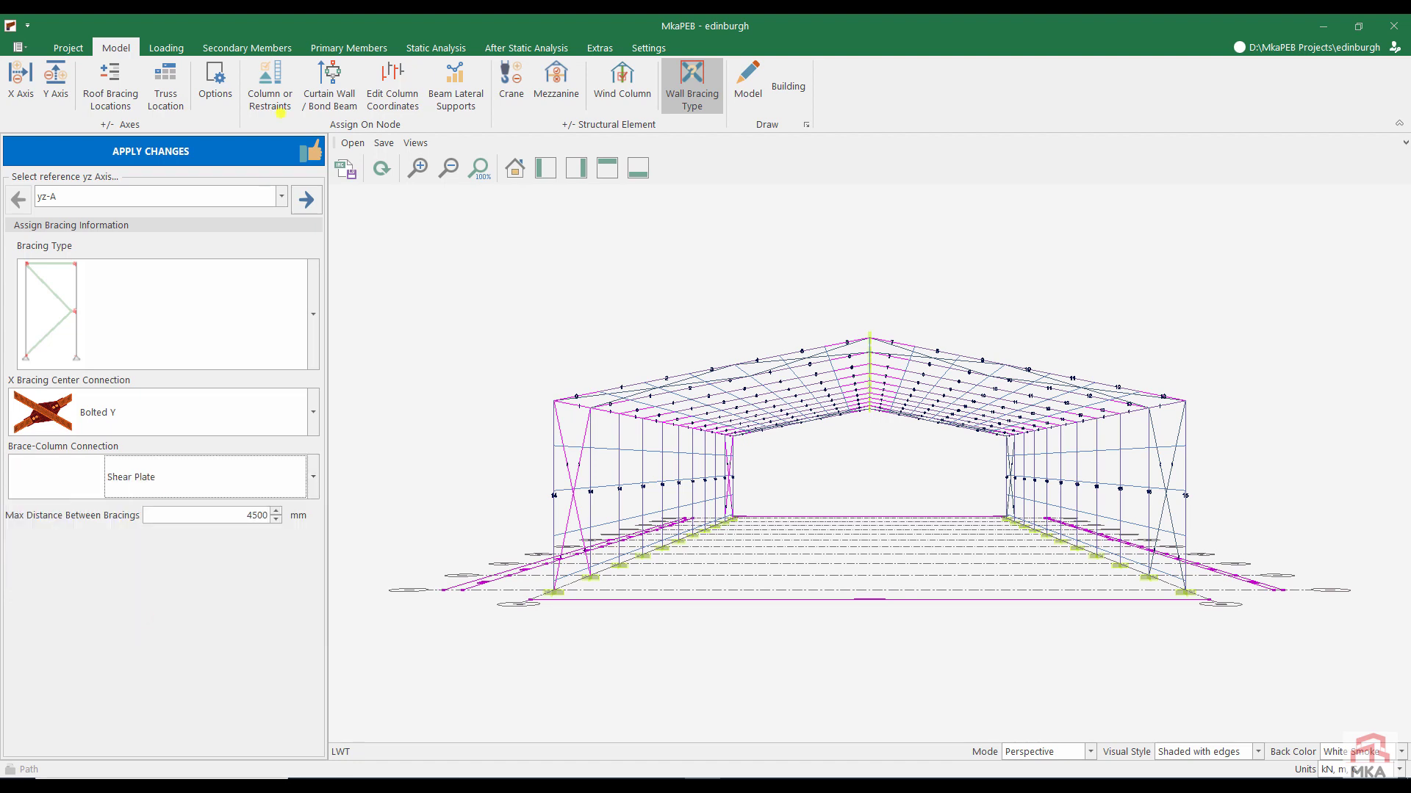
Give wall axis yz-B the same single-diagonal, Shear Plate bracing and apply
{"action": "left_click", "coordinate": [301, 200]}
{"action": "left_click", "coordinate": [145, 308]}
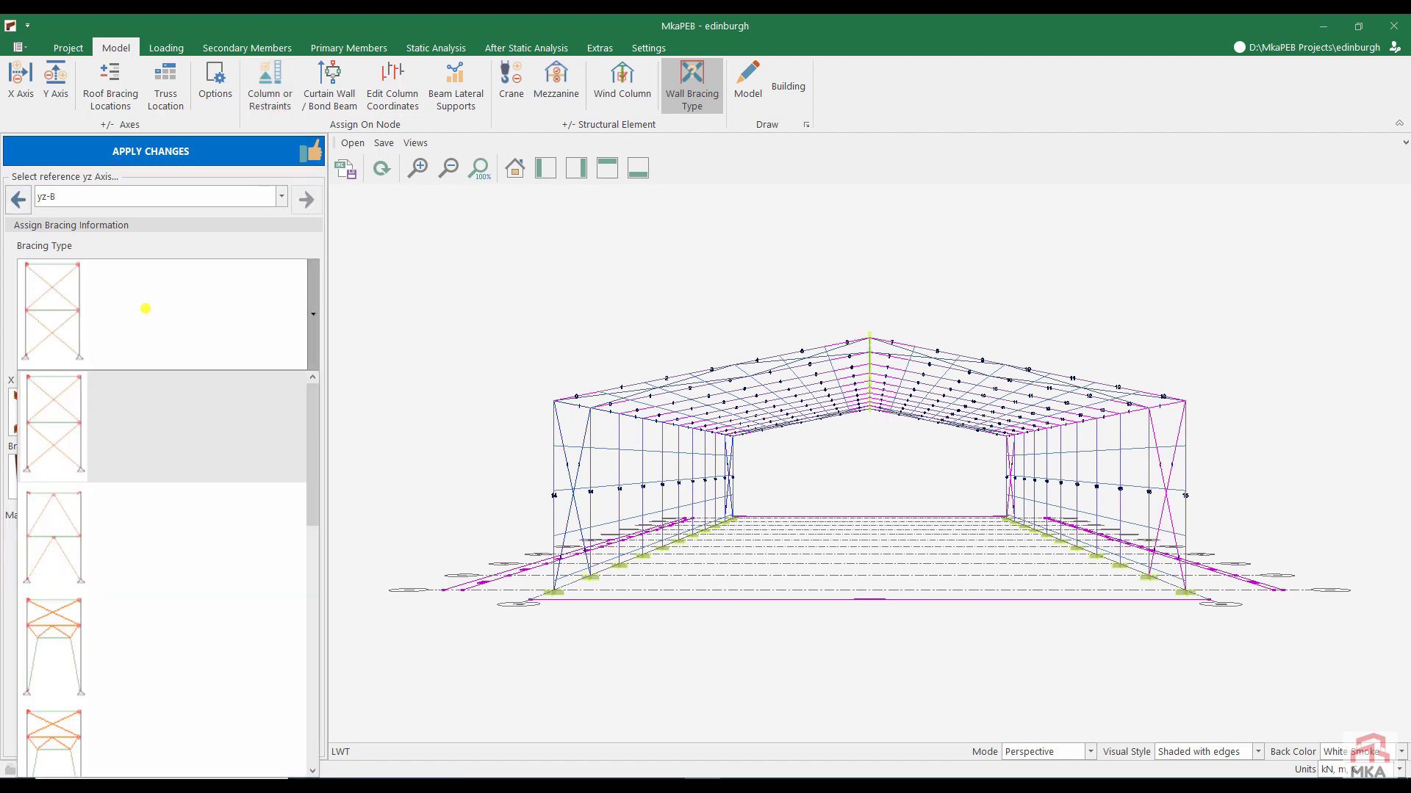
{"action": "left_click", "coordinate": [163, 617]}
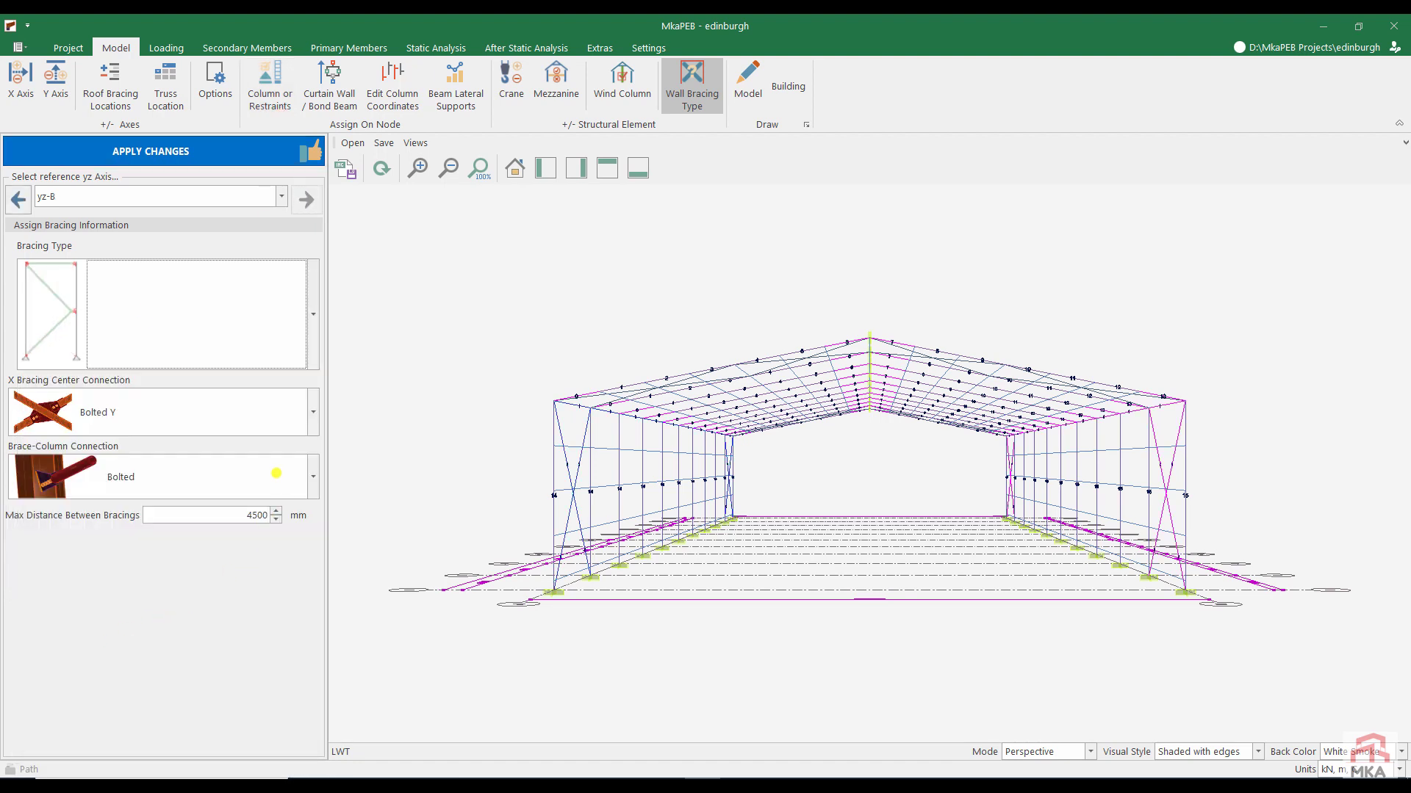
{"action": "left_click", "coordinate": [277, 472]}
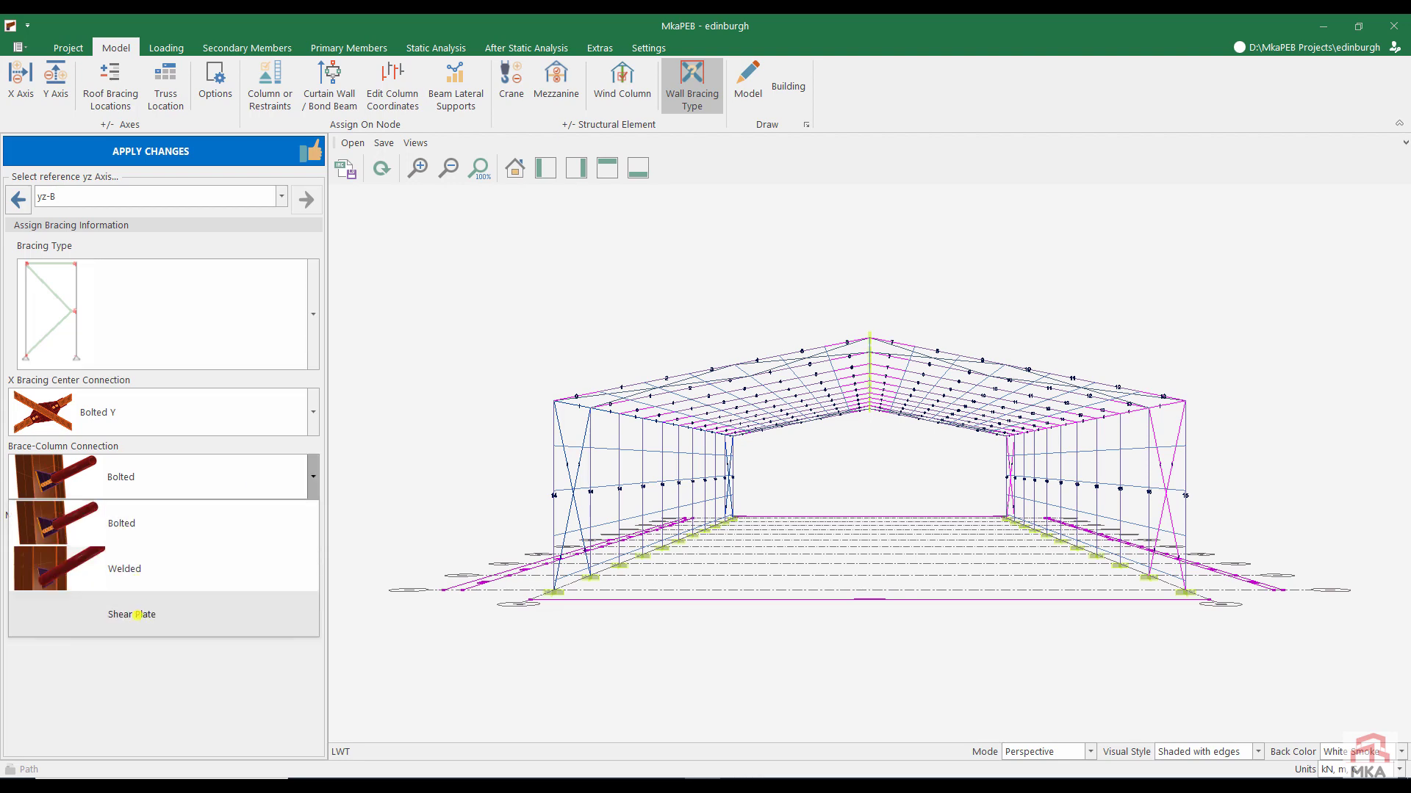
{"action": "left_click", "coordinate": [138, 615]}
{"action": "left_click", "coordinate": [692, 85]}
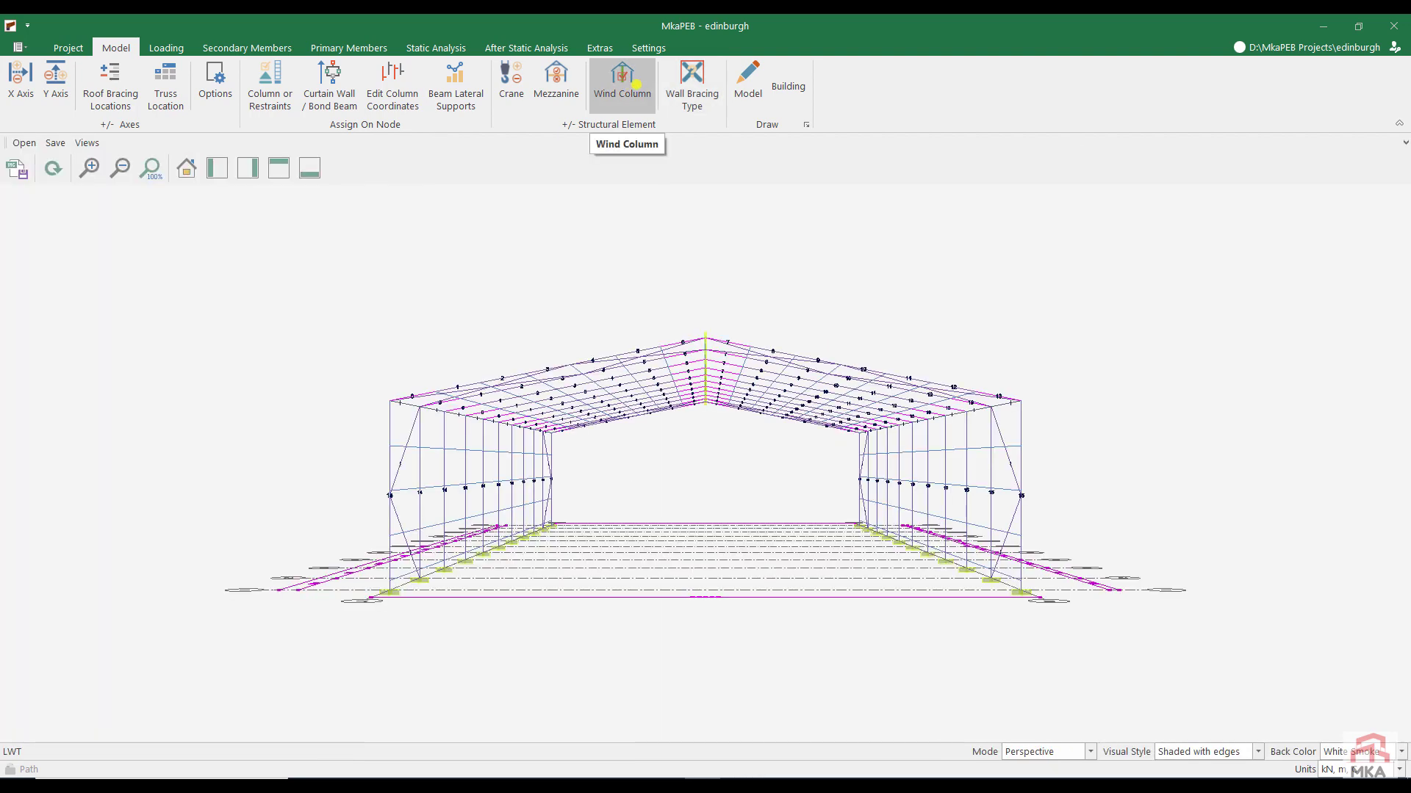
Set the front gable to Sandwich Panel sheeting with wind columns at positions 5 and 9
{"action": "left_click", "coordinate": [636, 85]}
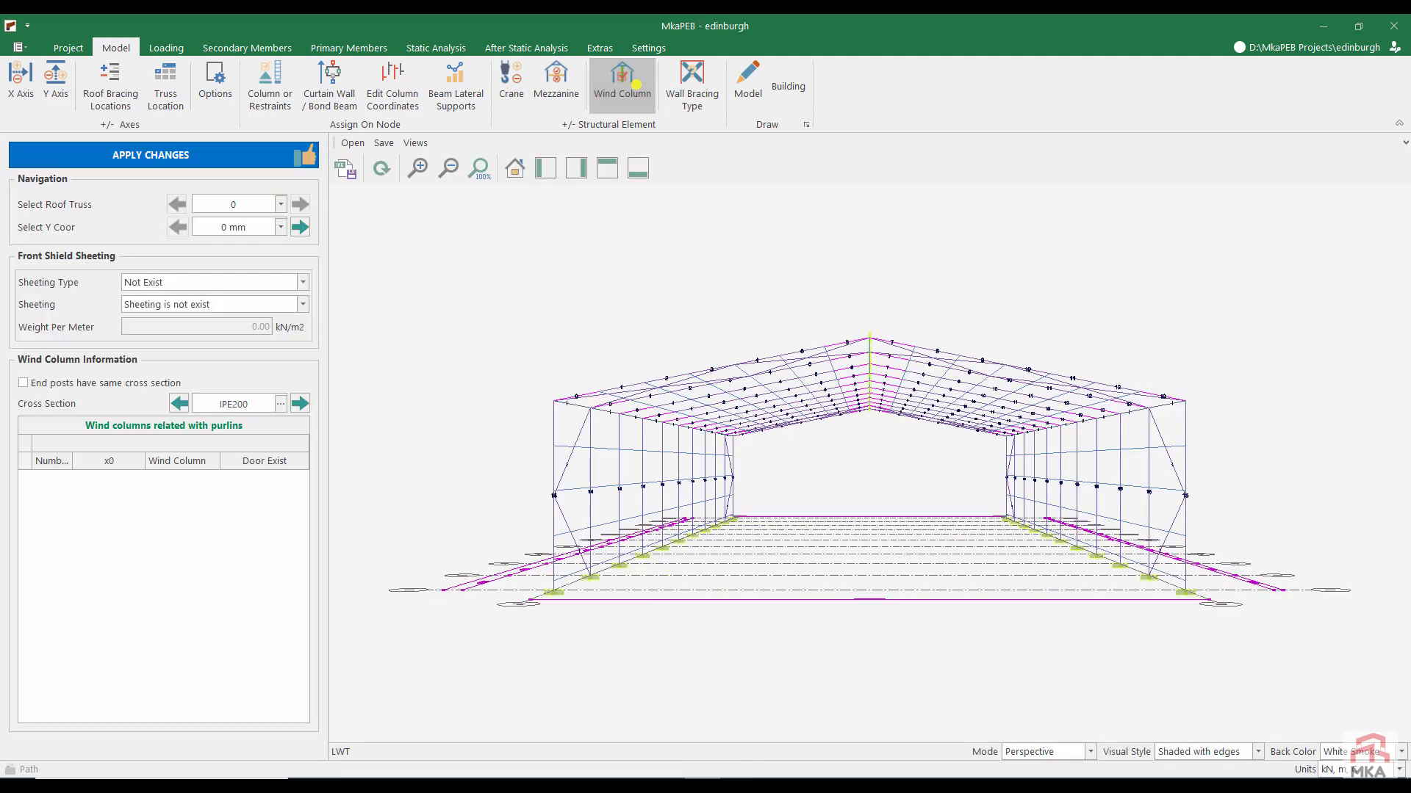
{"action": "left_click", "coordinate": [238, 281]}
{"action": "scroll", "coordinate": [213, 327], "scroll_direction": "up", "scroll_amount": 1}
{"action": "left_click", "coordinate": [187, 299]}
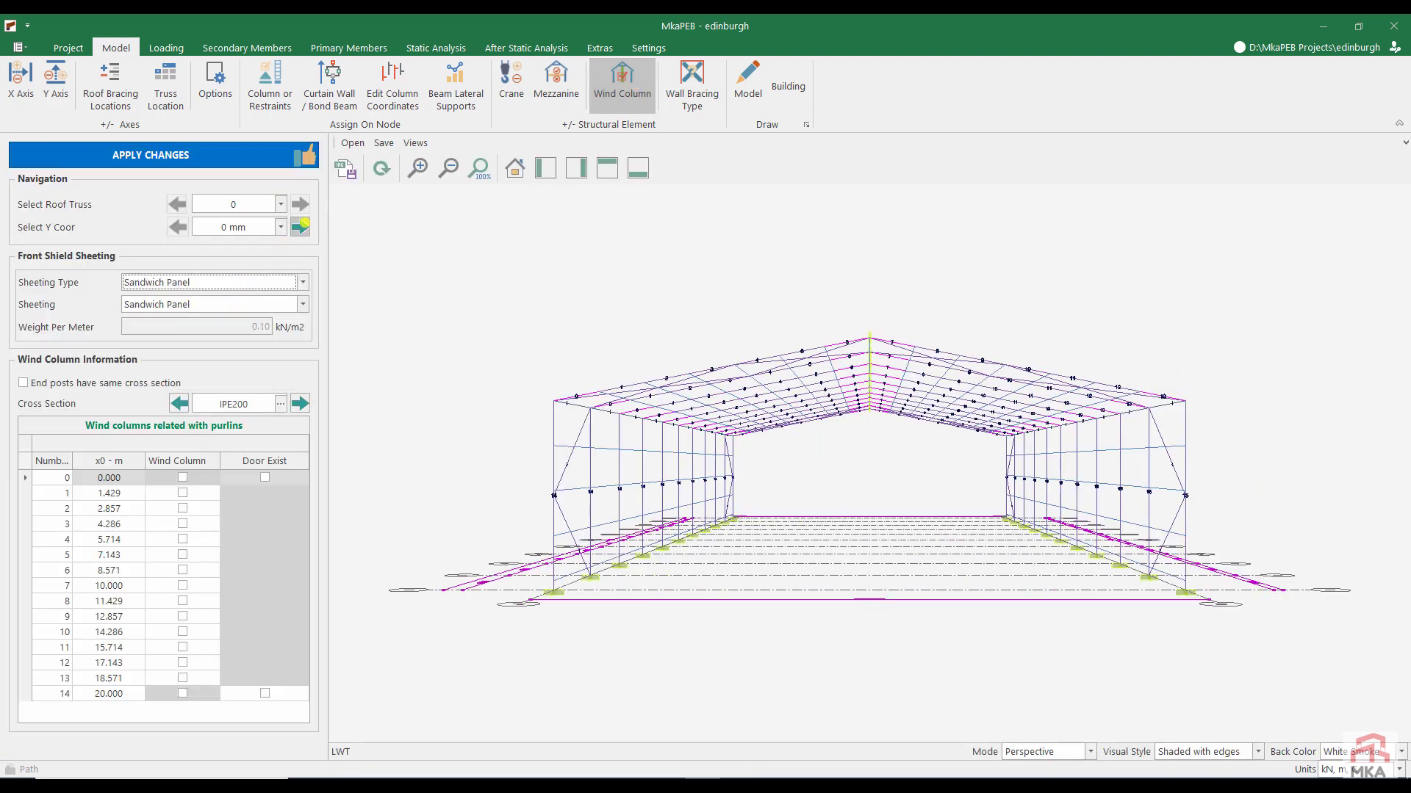
{"action": "left_click", "coordinate": [182, 555]}
{"action": "left_click", "coordinate": [182, 616]}
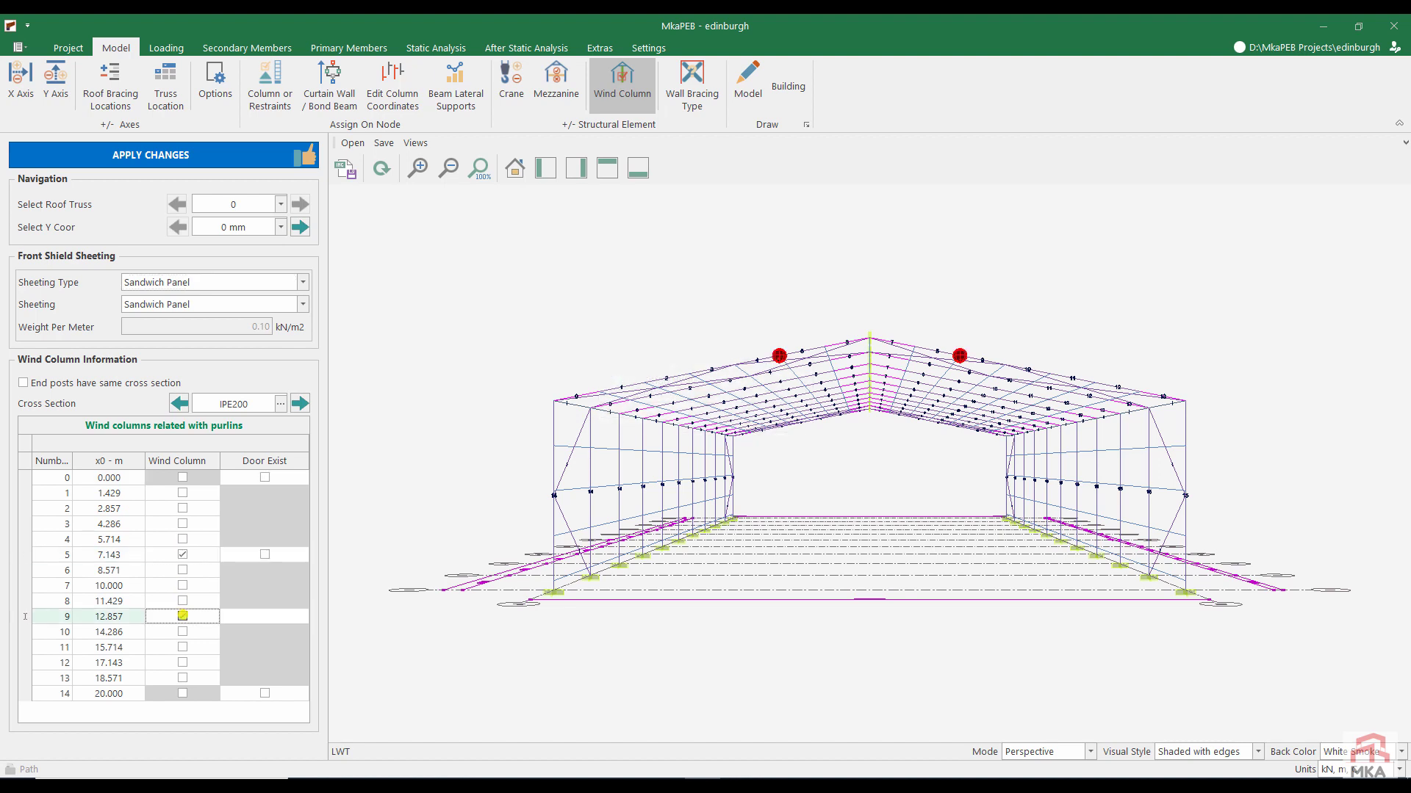
Give the 60000 mm gable sandwich panels and wind columns at 7.143 m and 12.857 m, then apply
{"action": "left_click", "coordinate": [300, 227]}
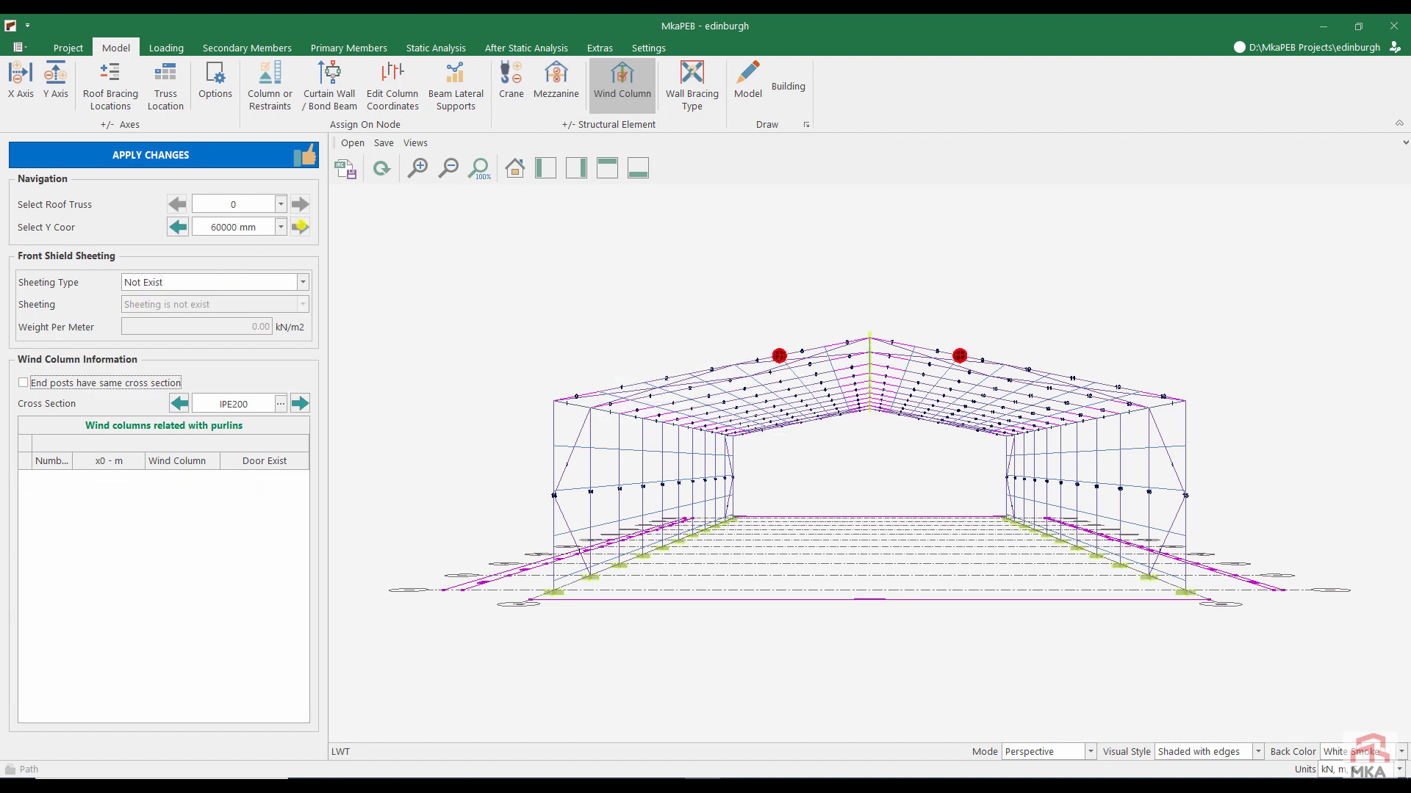
{"action": "left_click", "coordinate": [171, 283]}
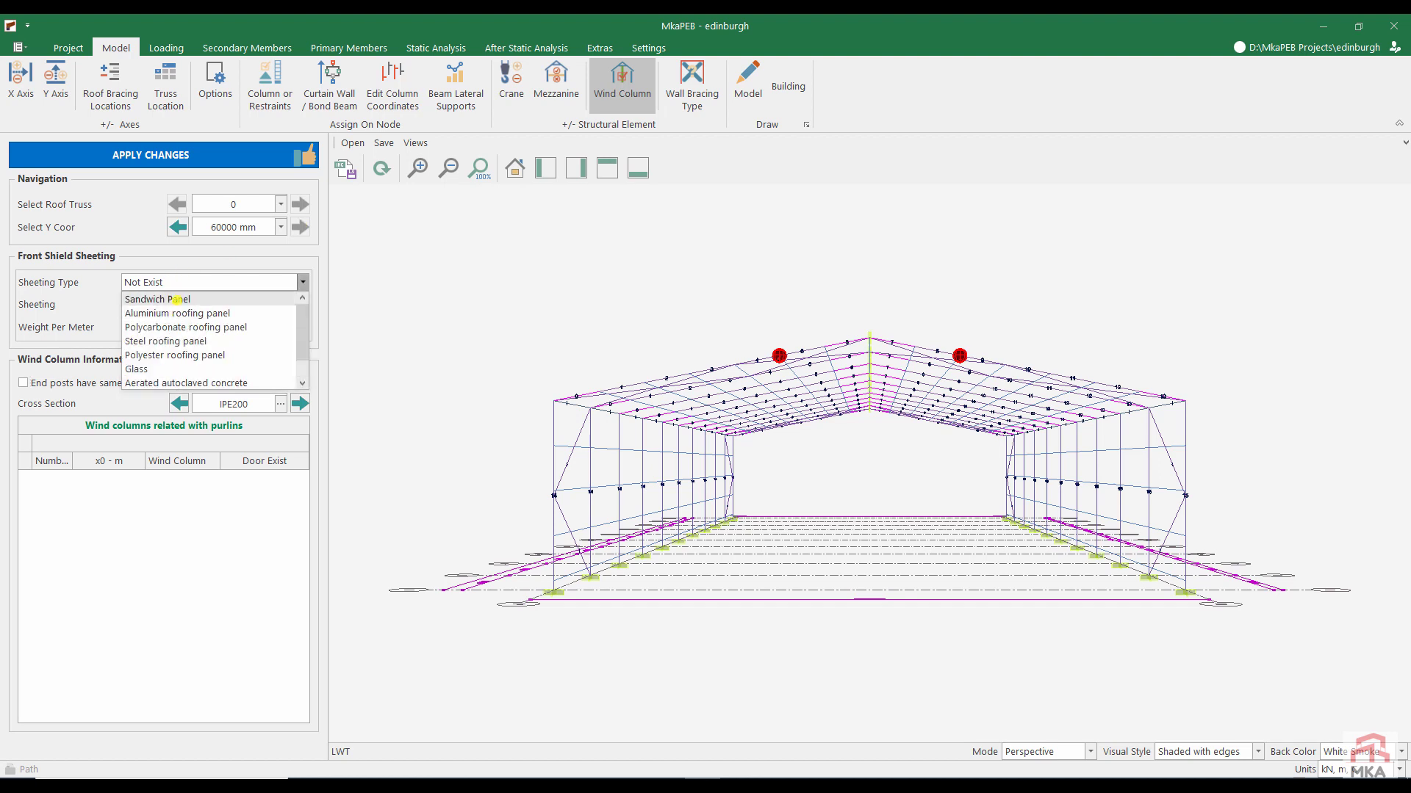
{"action": "left_click", "coordinate": [177, 300]}
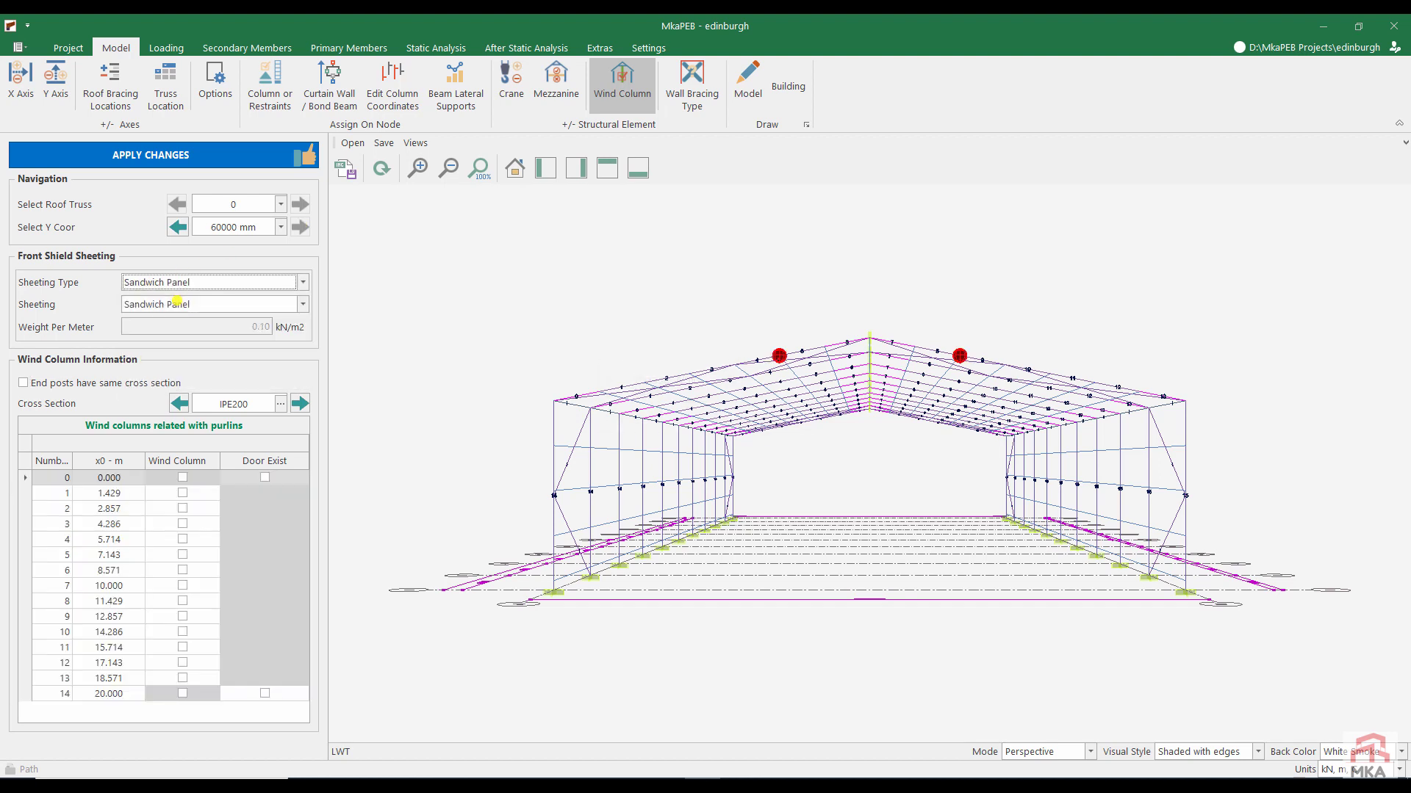
{"action": "left_click", "coordinate": [183, 555]}
{"action": "left_click", "coordinate": [182, 615]}
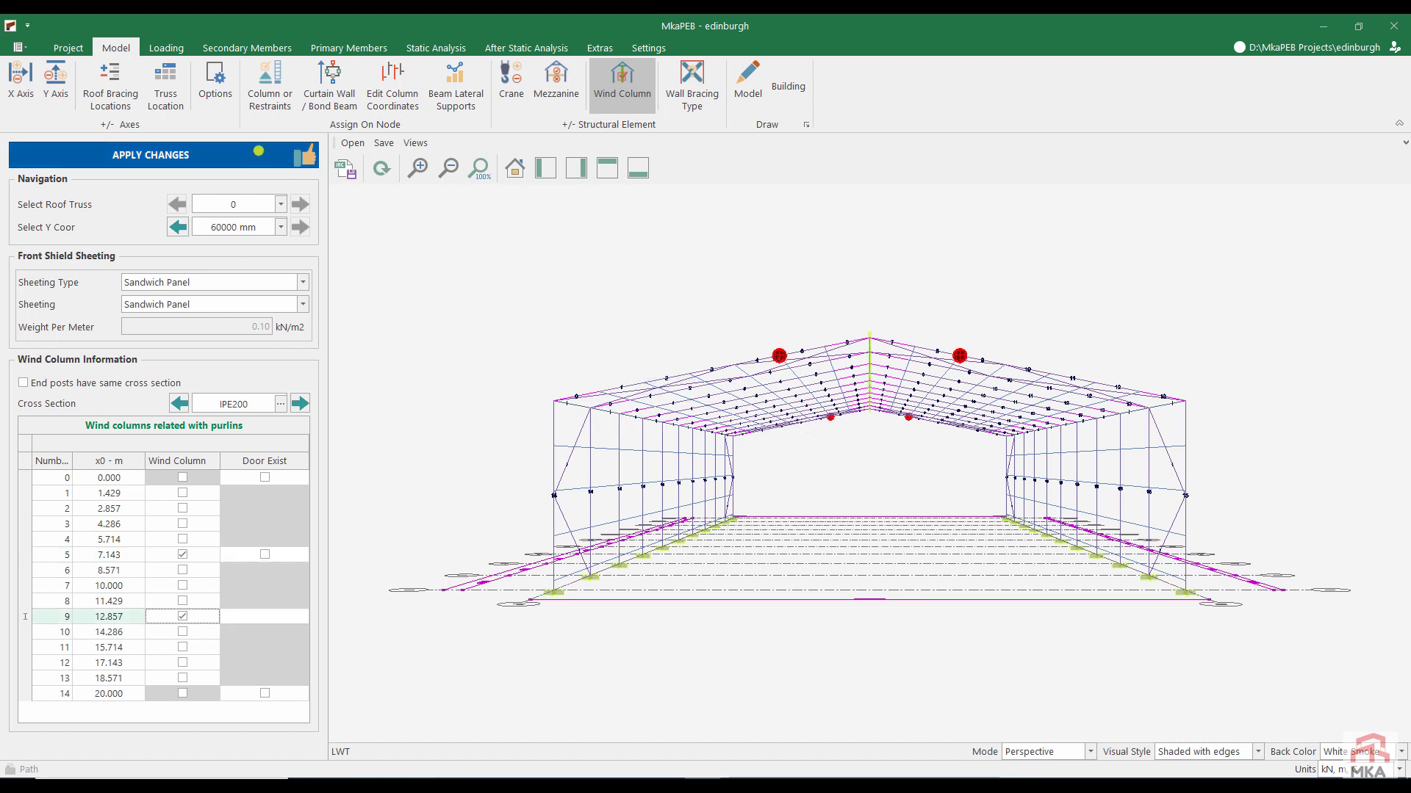
{"action": "left_click", "coordinate": [151, 155]}
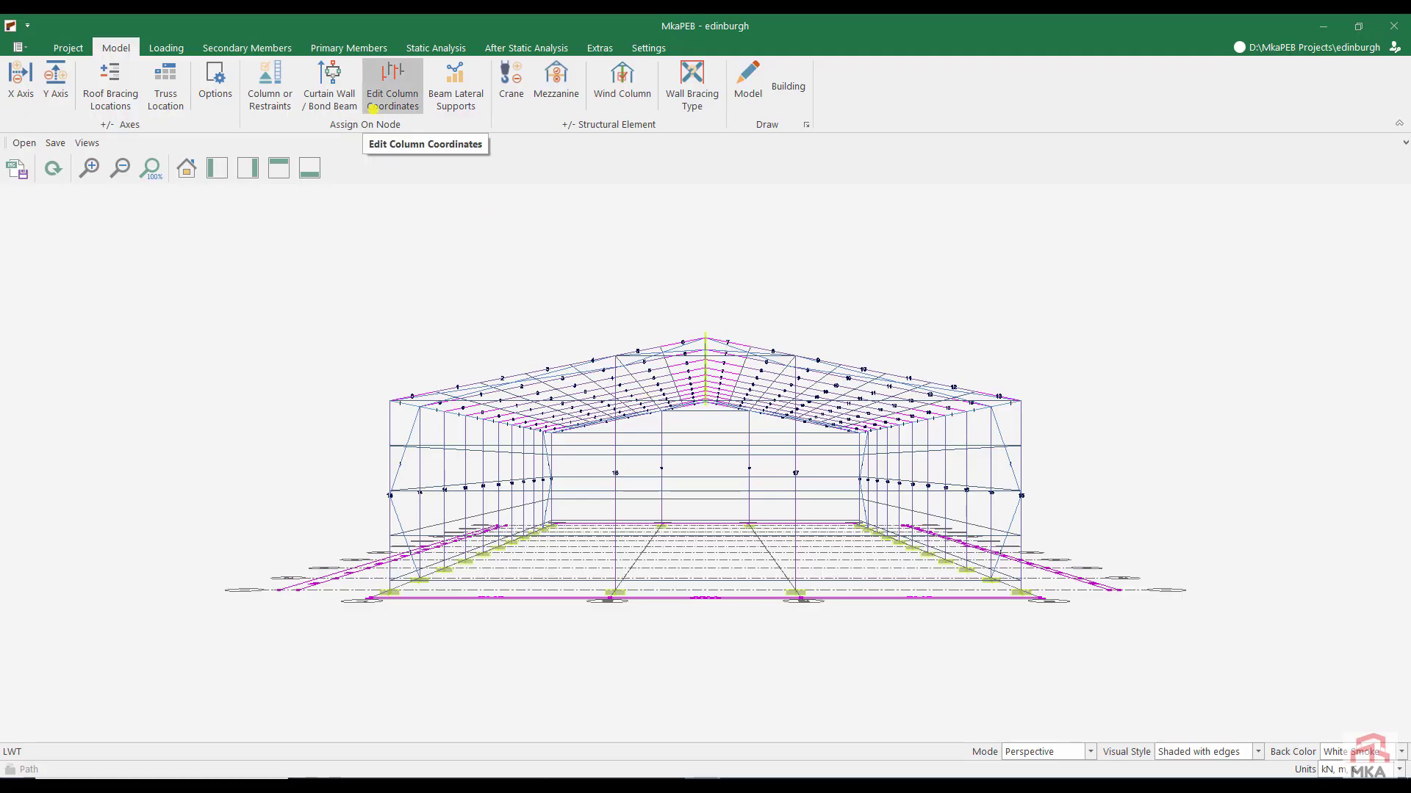
Make side axis yz-A a curtain wall with Pdh 2000 and Pdtw 650 and apply it
{"action": "left_click", "coordinate": [329, 92]}
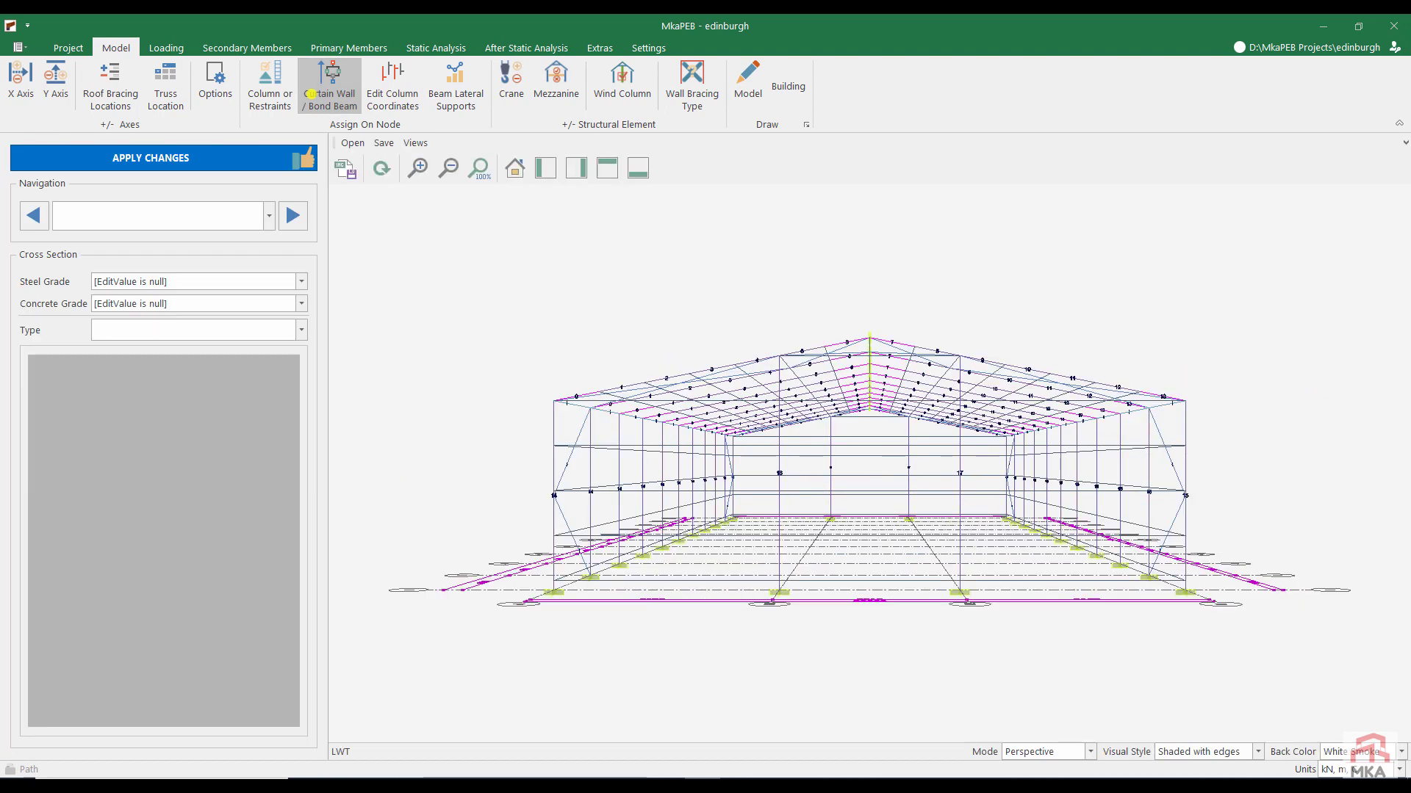
{"action": "left_click", "coordinate": [129, 217]}
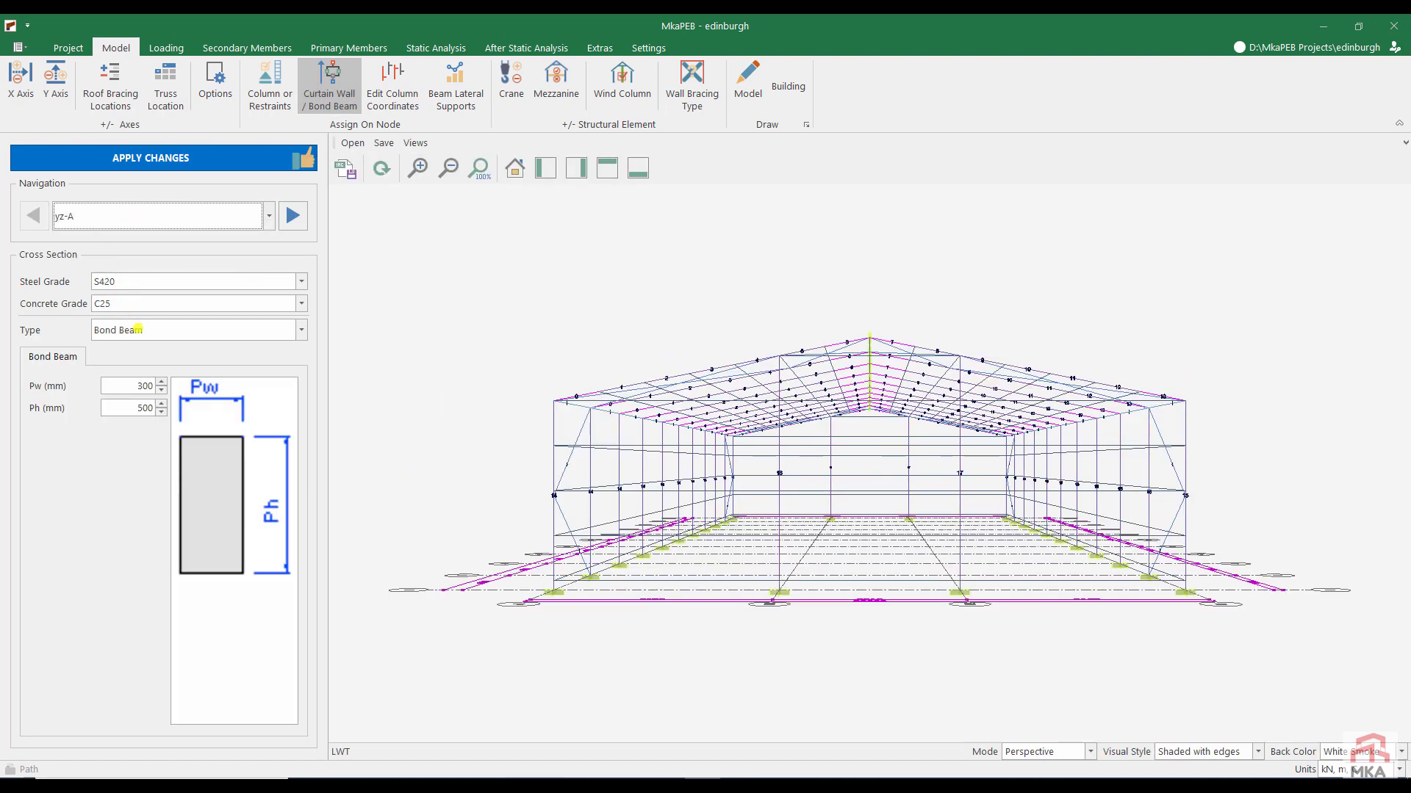
{"action": "left_click", "coordinate": [138, 329]}
{"action": "left_click", "coordinate": [133, 366]}
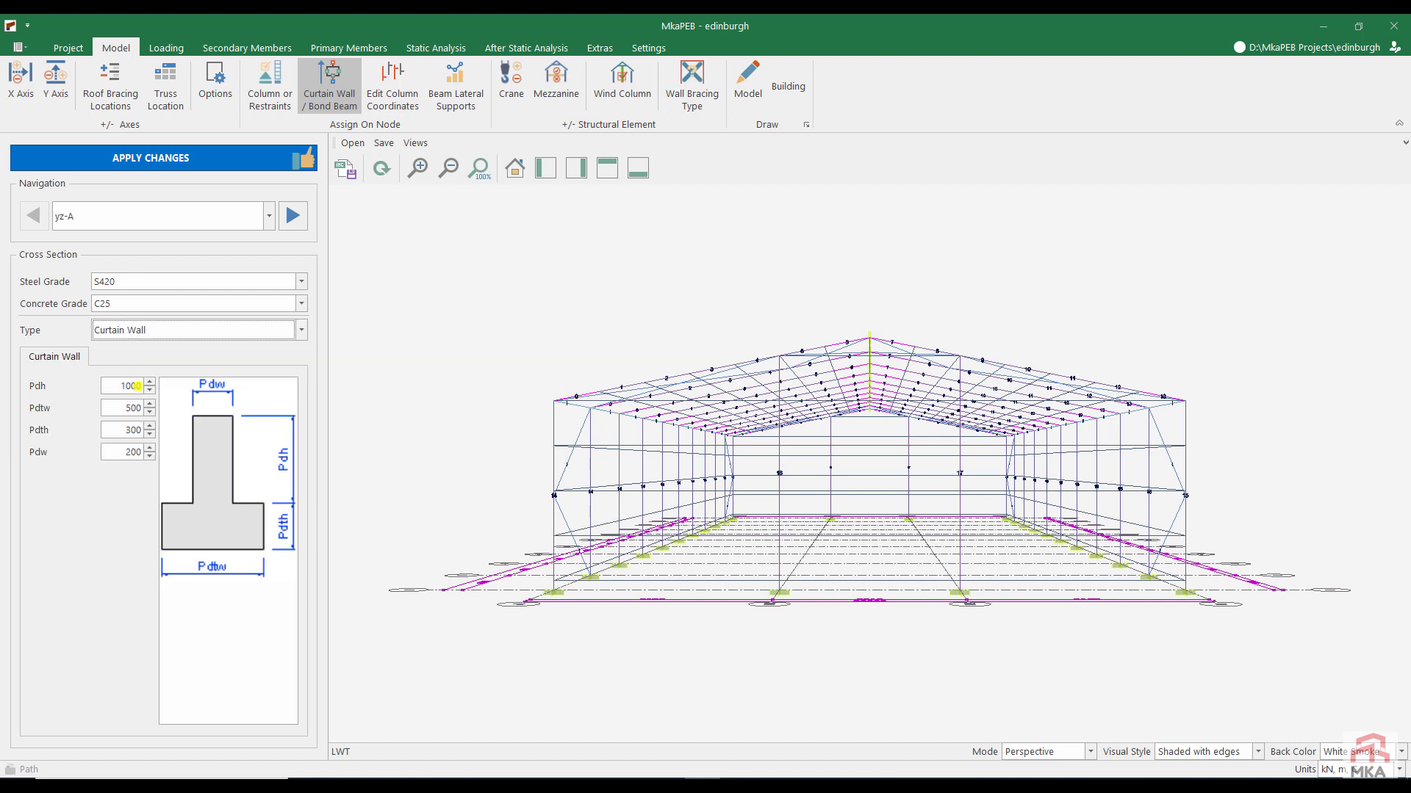
{"action": "left_click", "coordinate": [150, 382]}
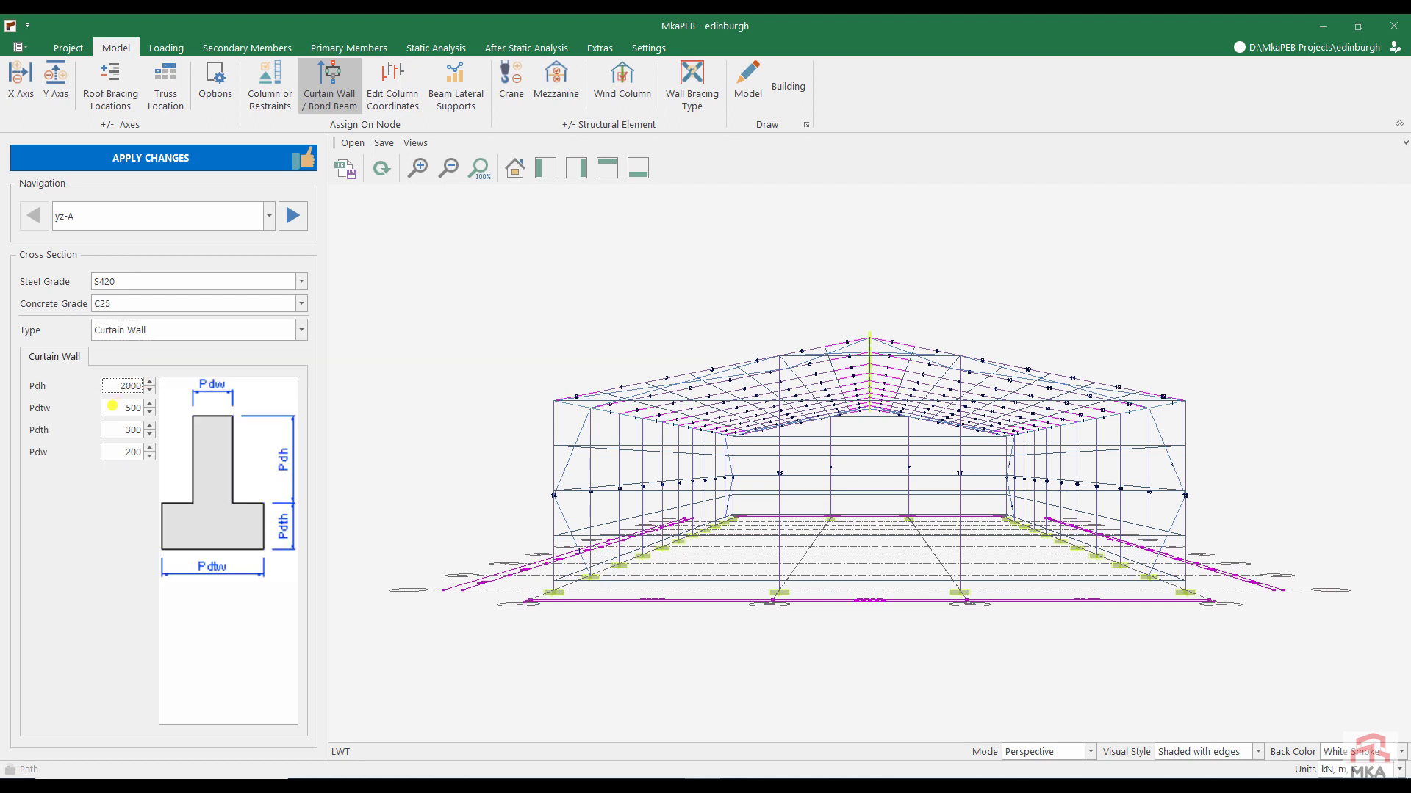
{"action": "left_click", "coordinate": [112, 408]}
{"action": "left_click", "coordinate": [149, 403]}
{"action": "left_click", "coordinate": [216, 158]}
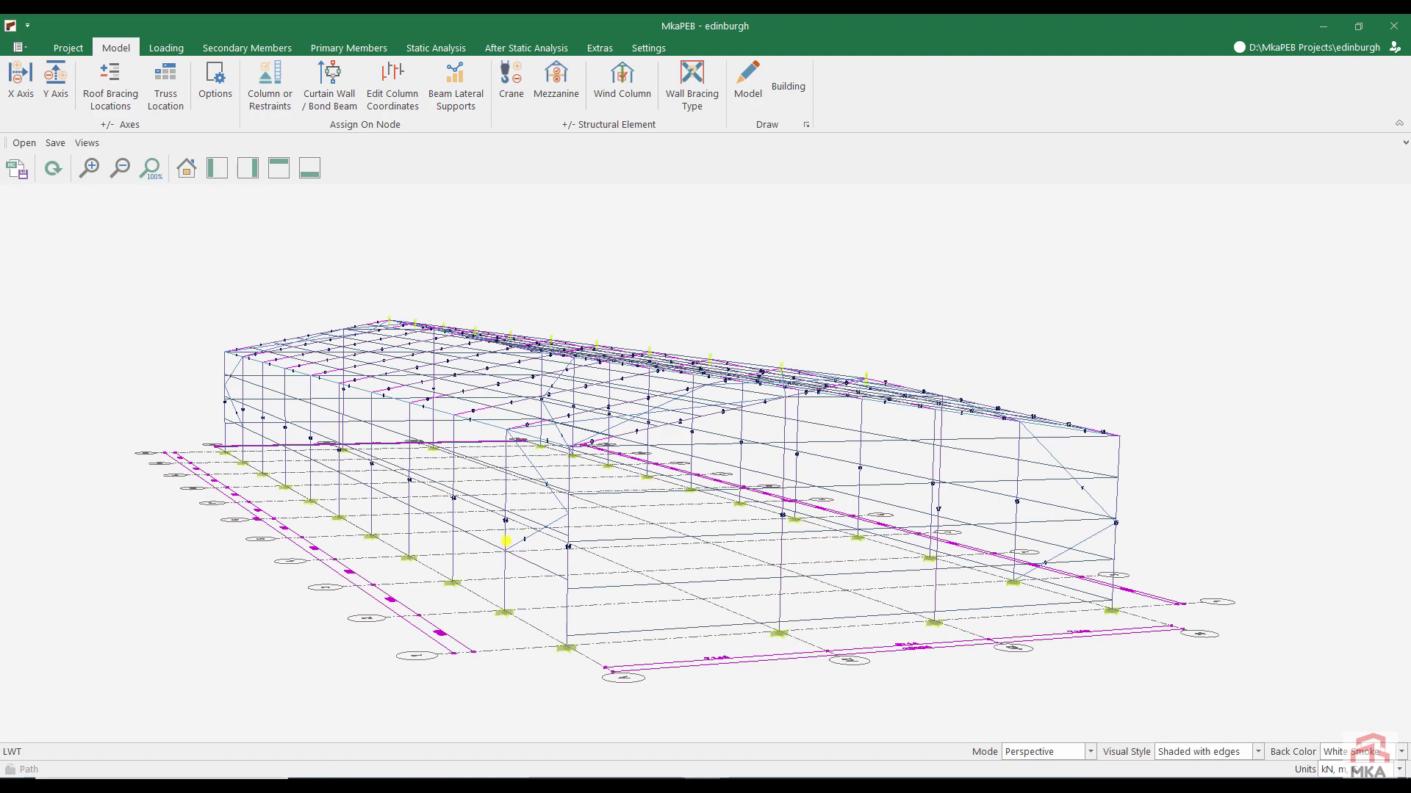
Set the 20.0 m main column on axis xz-1 to Not Exist wall sheeting
{"action": "middle_click_drag", "start_coordinate": [540, 534], "coordinate": [574, 537]}
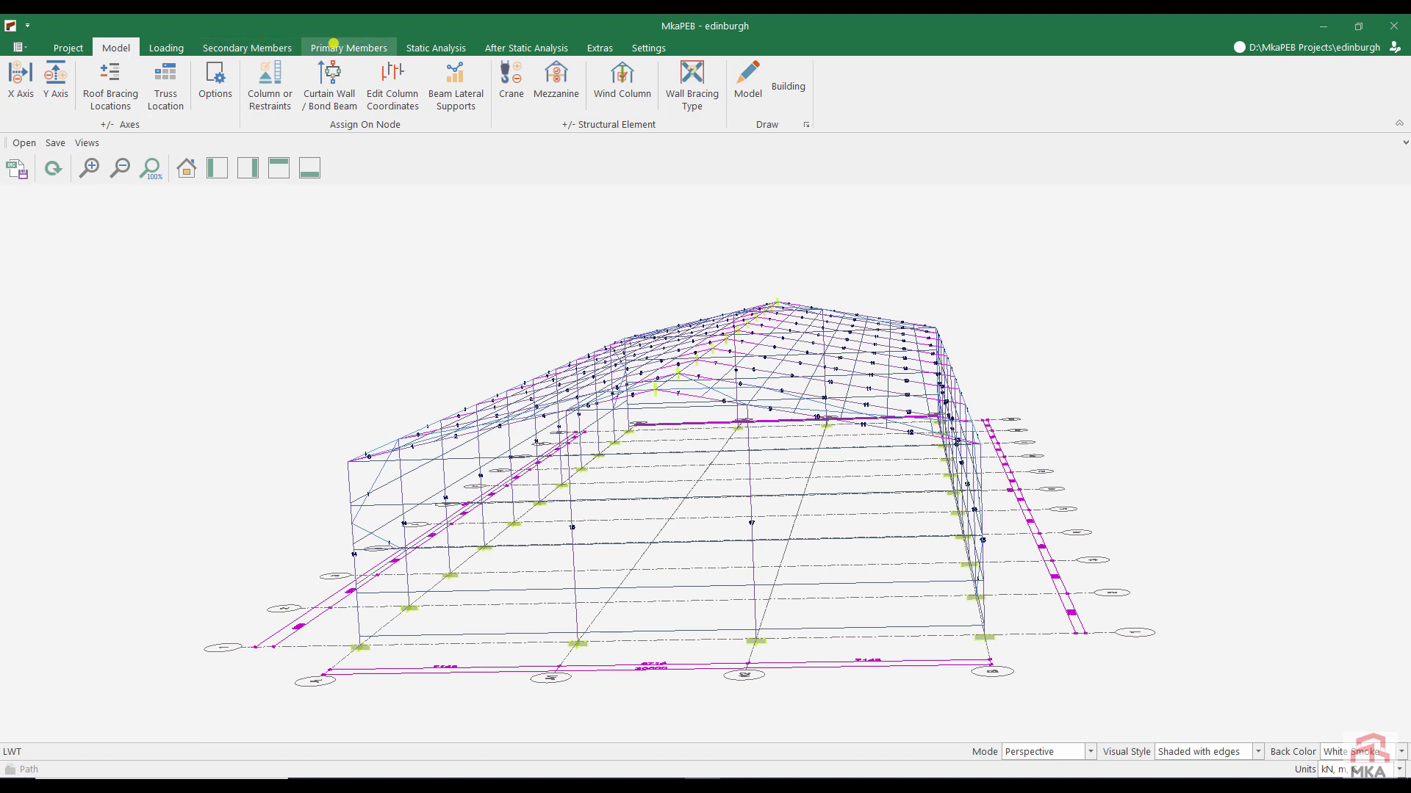
{"action": "left_click", "coordinate": [334, 46]}
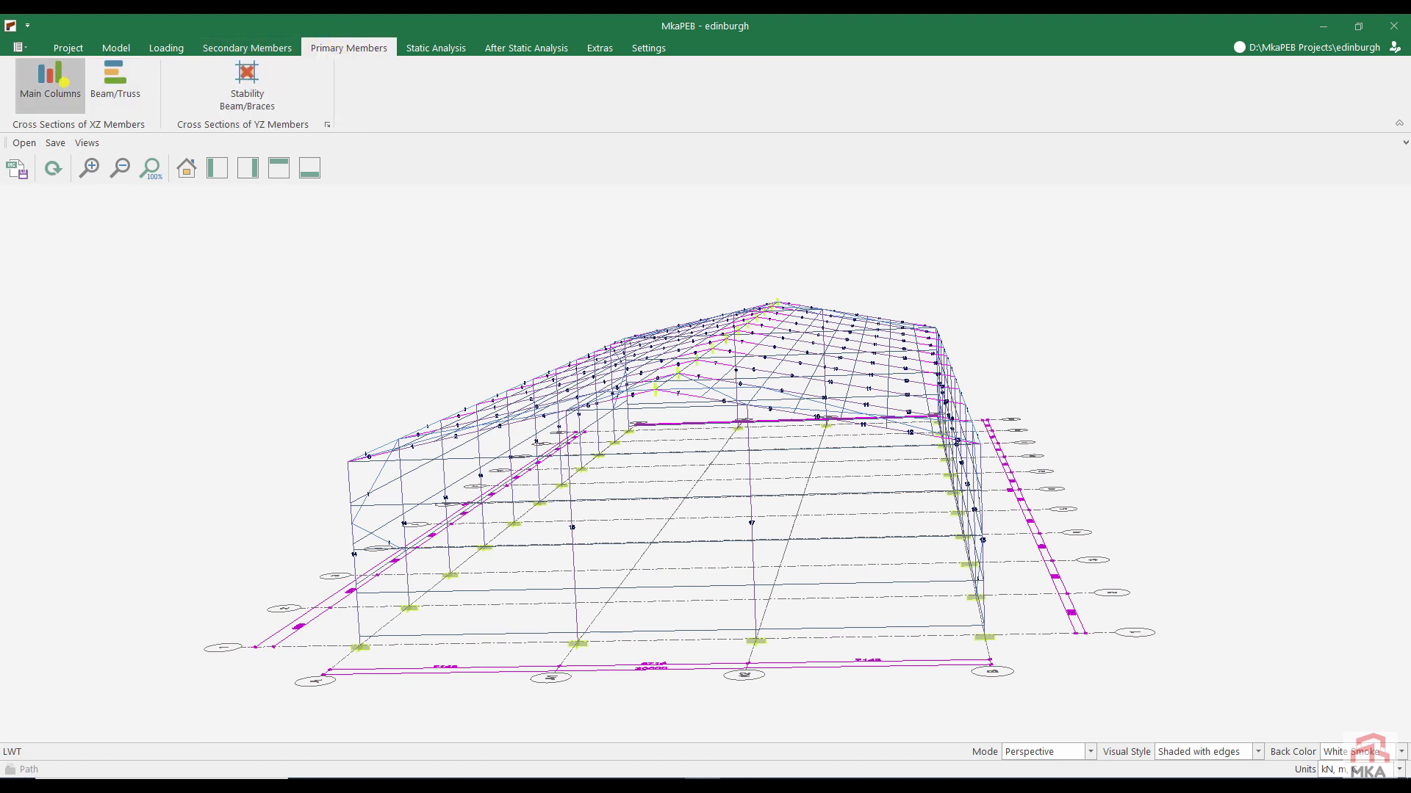
{"action": "left_click", "coordinate": [63, 83]}
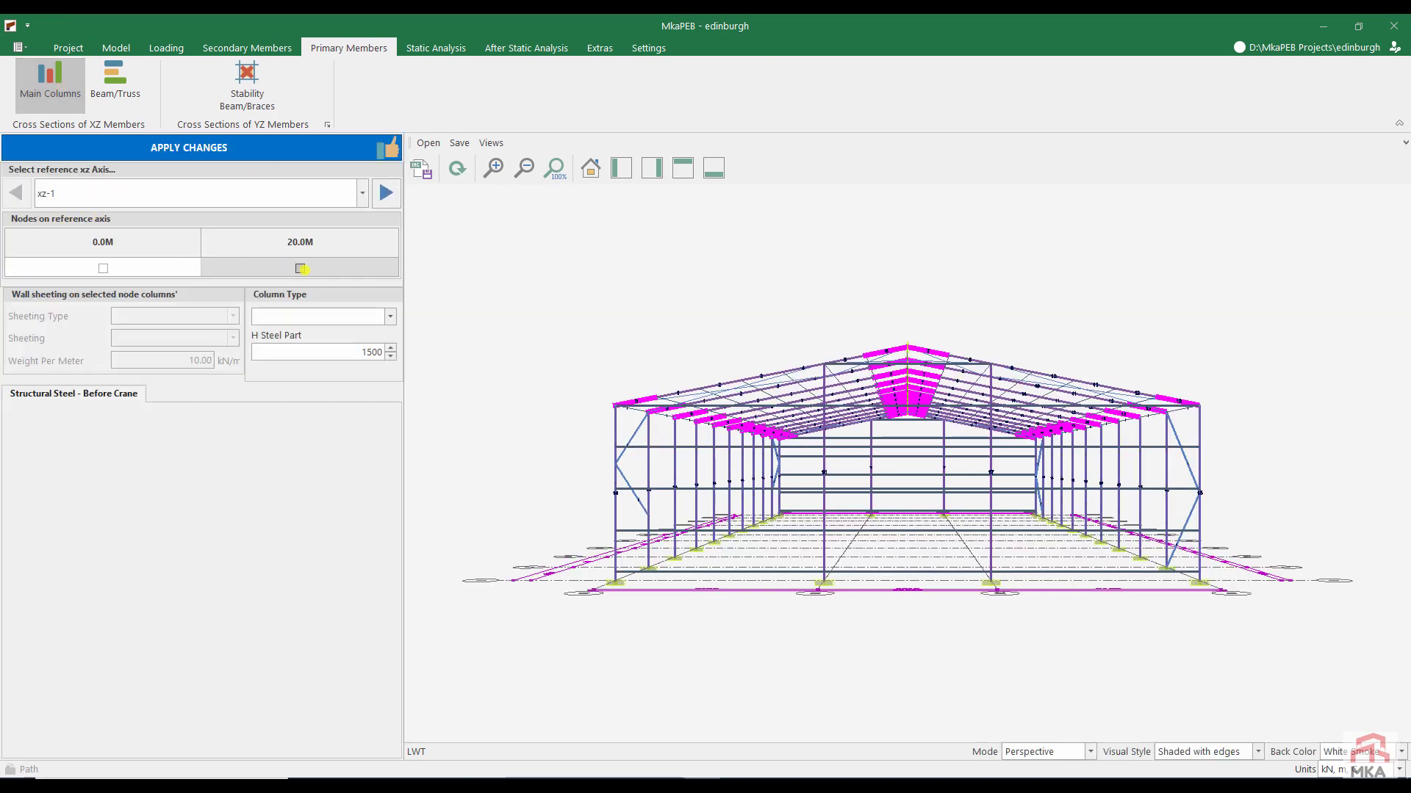
{"action": "left_click", "coordinate": [300, 268]}
{"action": "left_click", "coordinate": [170, 316]}
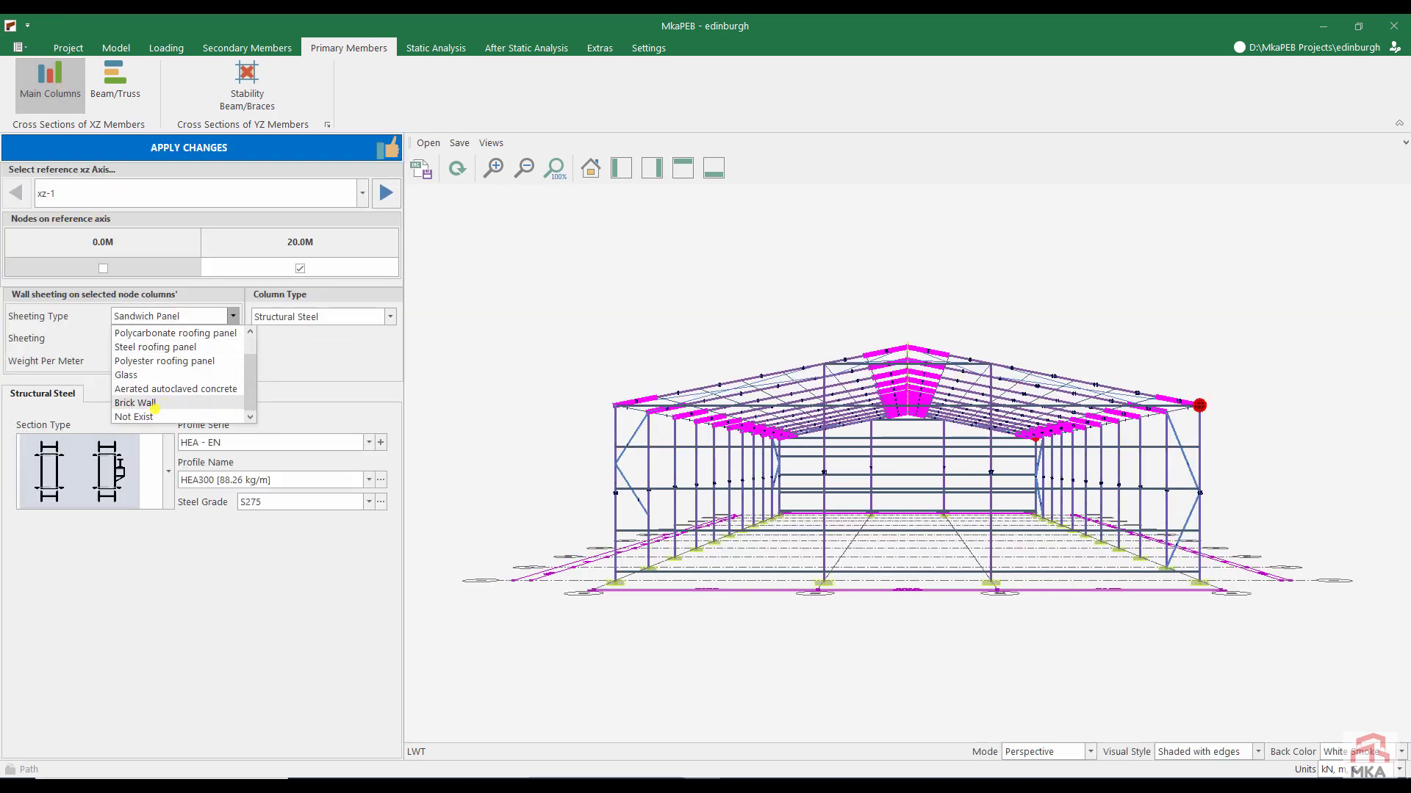
{"action": "left_click", "coordinate": [153, 416]}
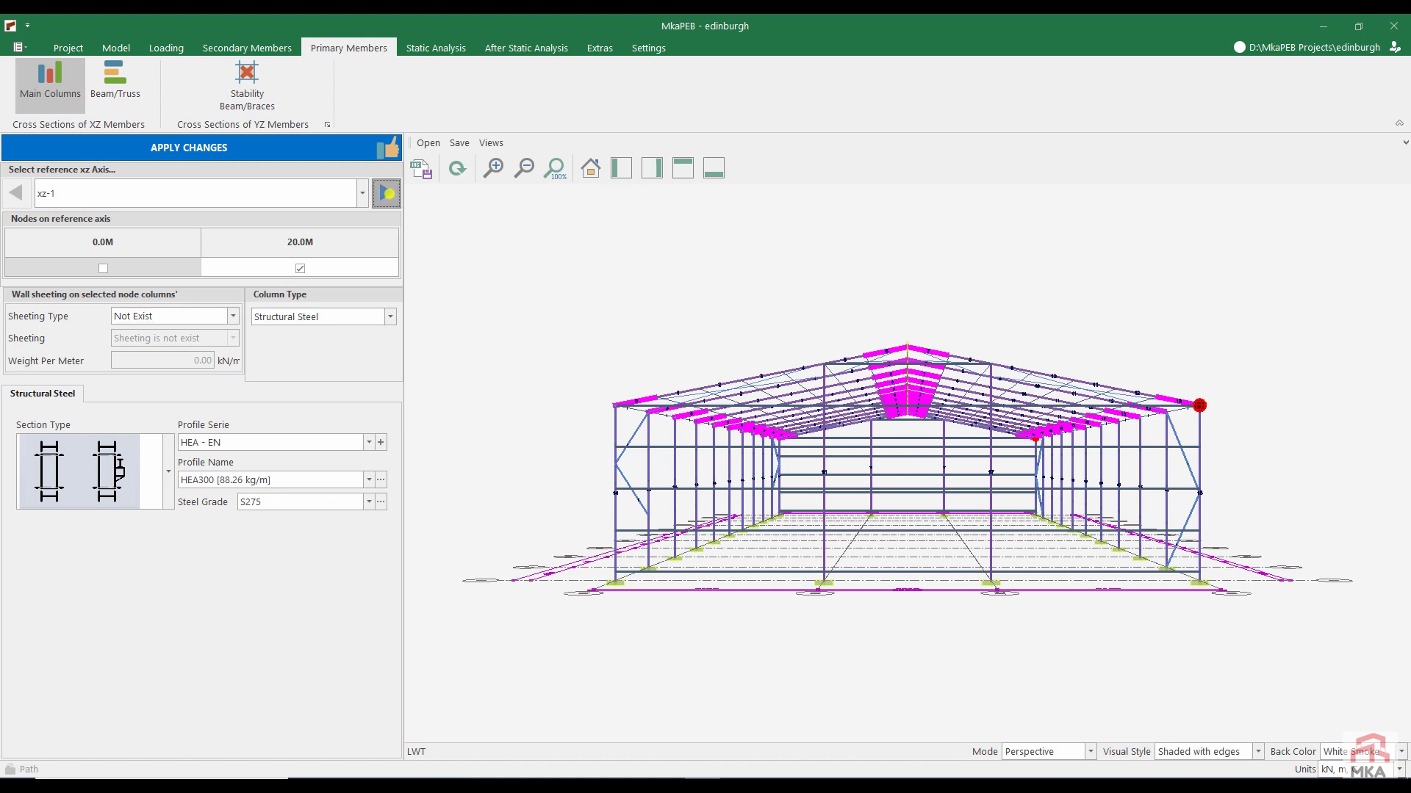
Set the 20.0 m column on axis xz-2 to Not Exist sheeting and apply the column changes
{"action": "left_click", "coordinate": [387, 194]}
{"action": "left_click", "coordinate": [299, 268]}
{"action": "left_click", "coordinate": [171, 316]}
{"action": "scroll", "coordinate": [168, 337], "scroll_direction": "down", "scroll_amount": 3}
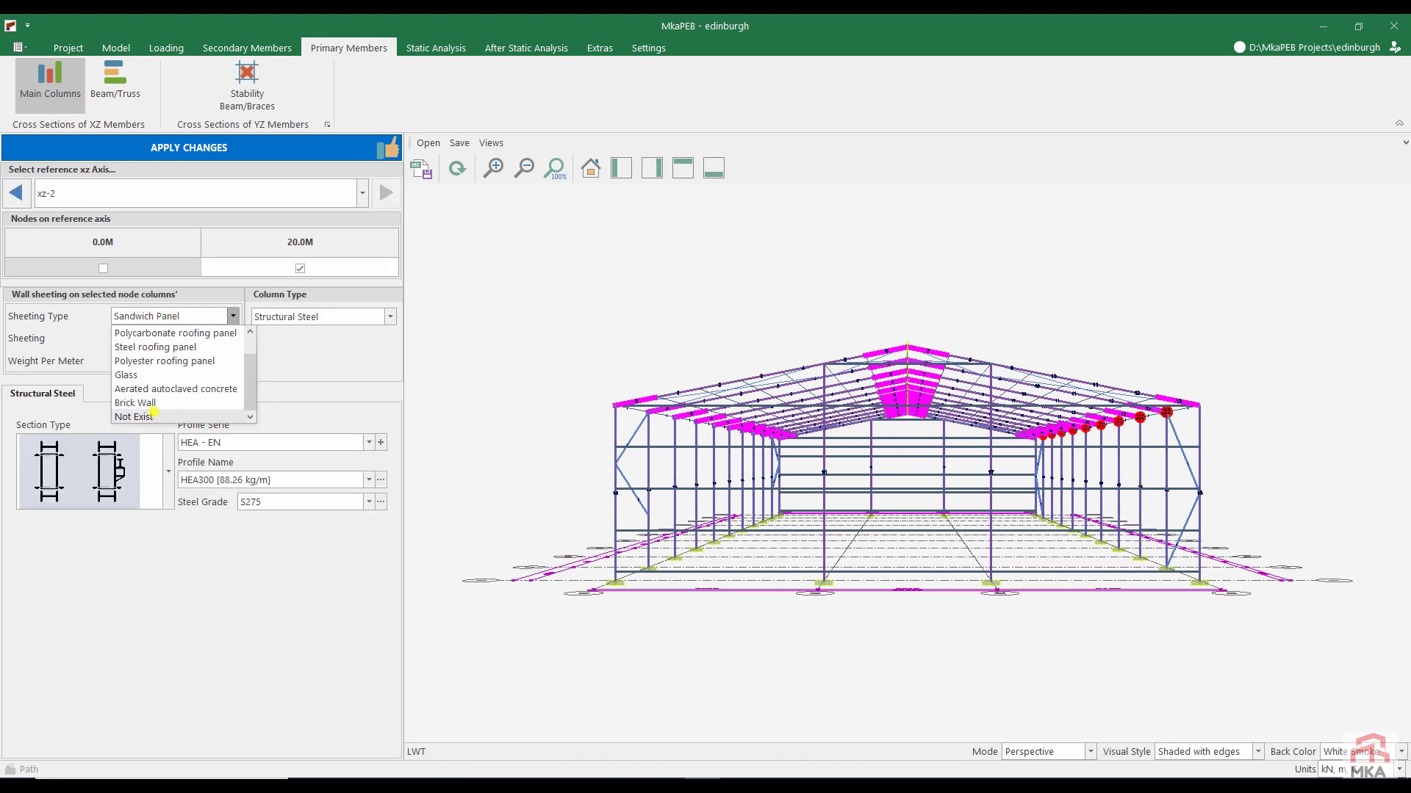
{"action": "left_click", "coordinate": [153, 416]}
{"action": "left_click", "coordinate": [237, 147]}
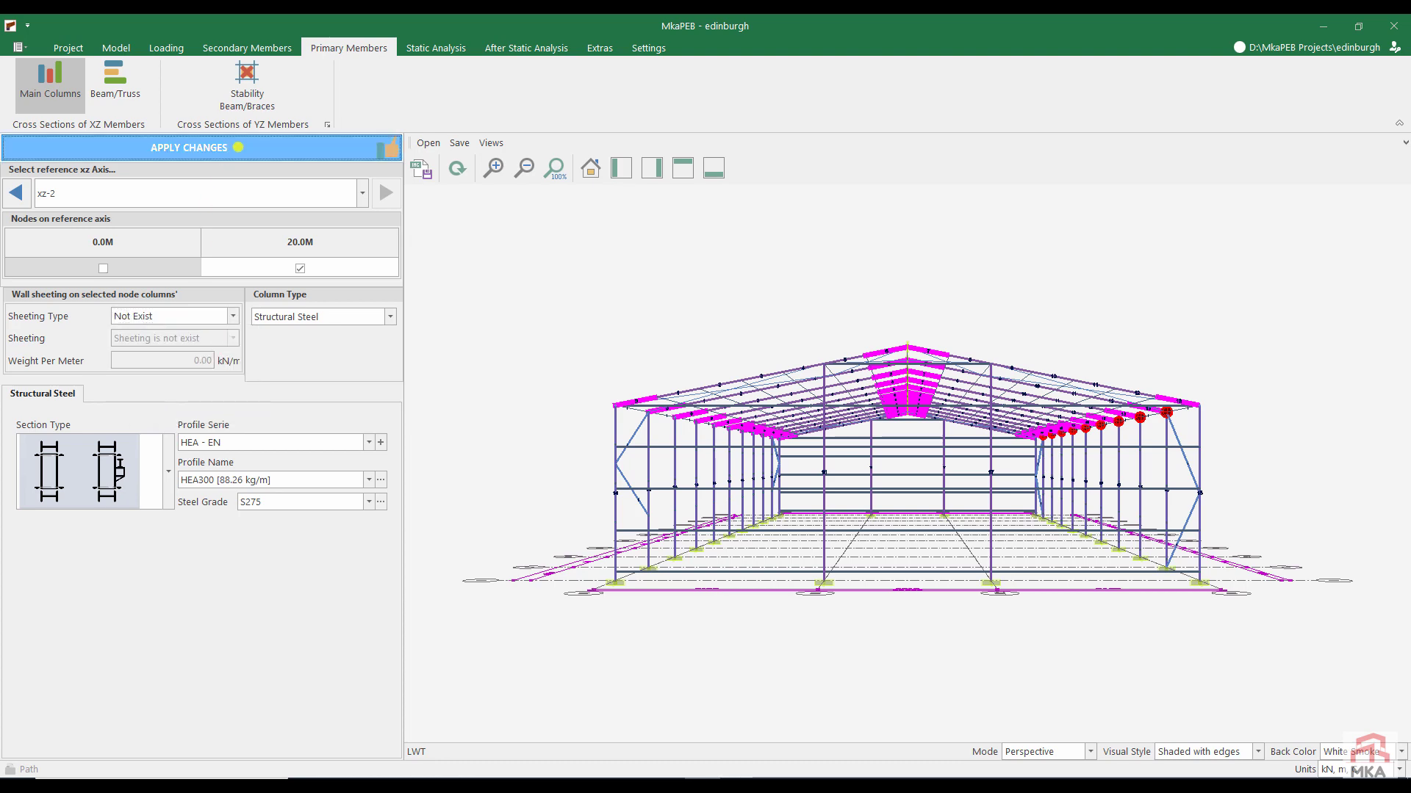
{"action": "left_click", "coordinate": [237, 147]}
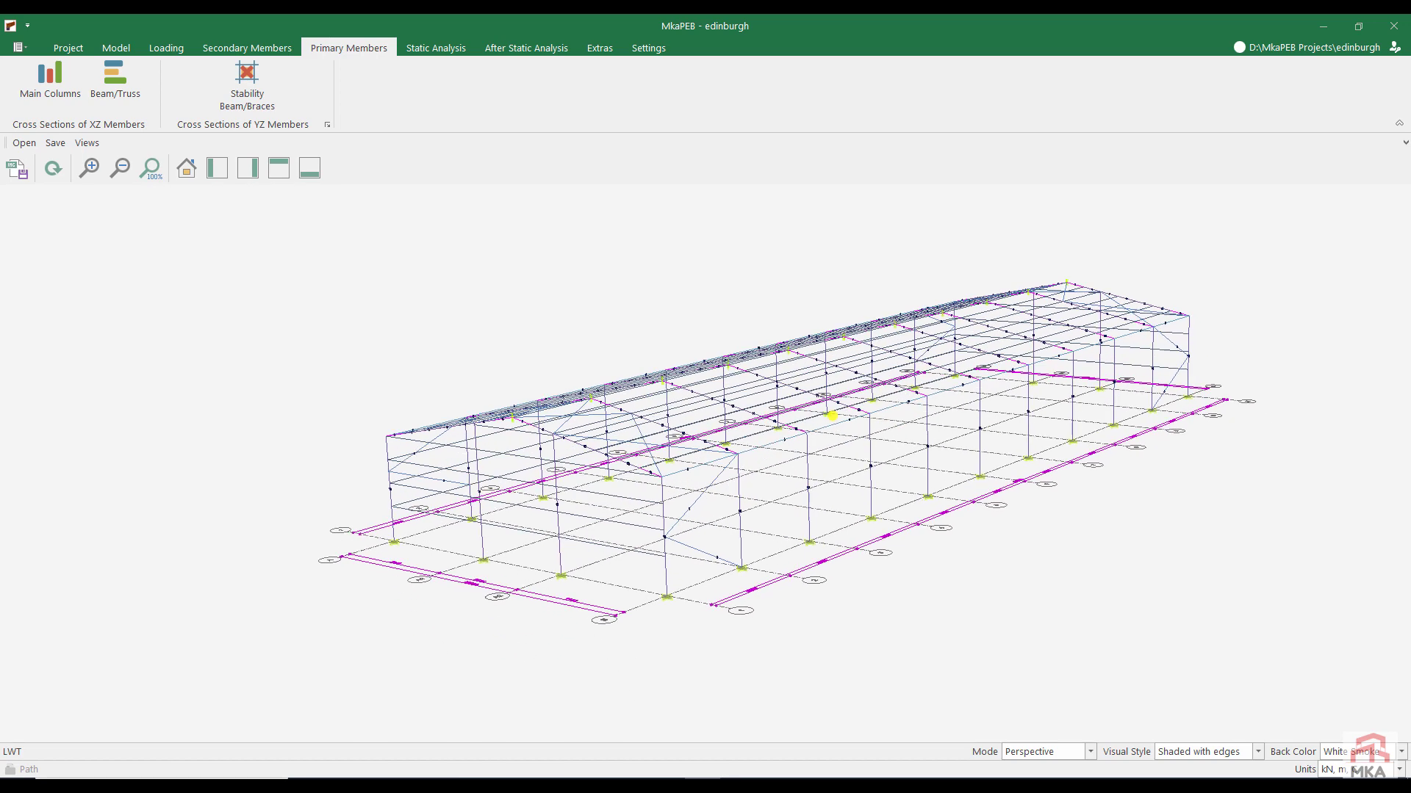
{"action": "scroll", "coordinate": [831, 416], "scroll_direction": "up", "scroll_amount": 1}
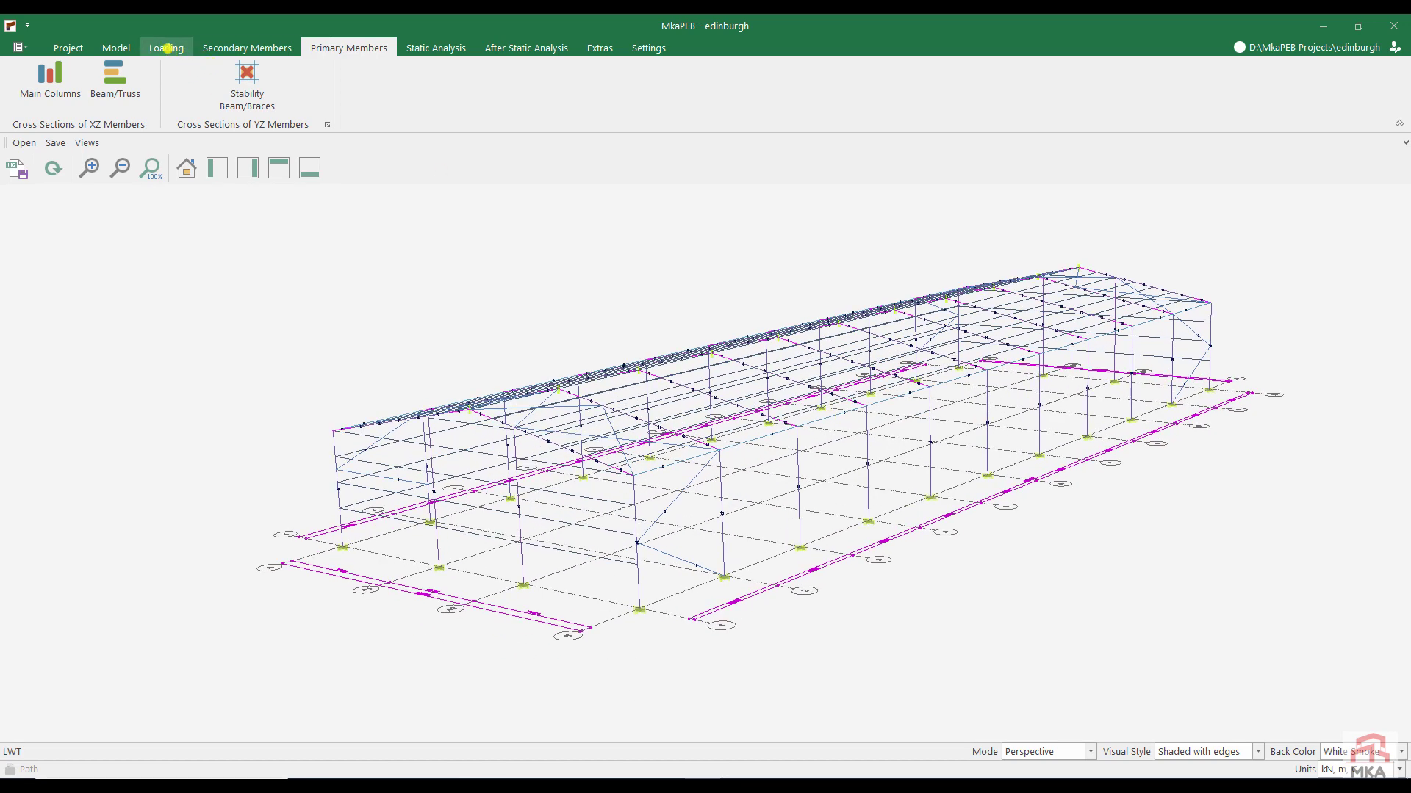
Choose United Kingdom as the national annex for loading and bring up the EN1991-1-3 snow map
{"action": "left_click", "coordinate": [167, 48]}
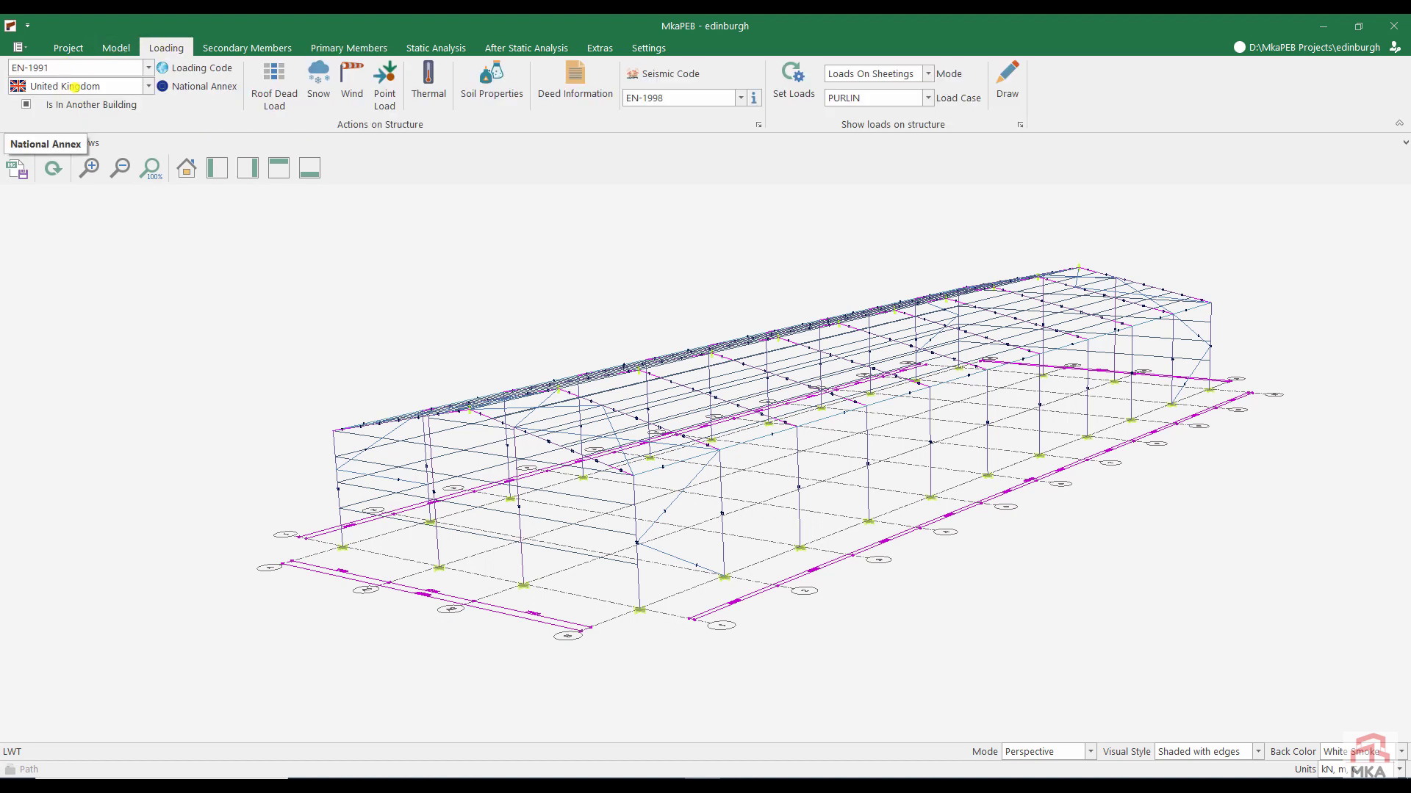
{"action": "left_click", "coordinate": [75, 86]}
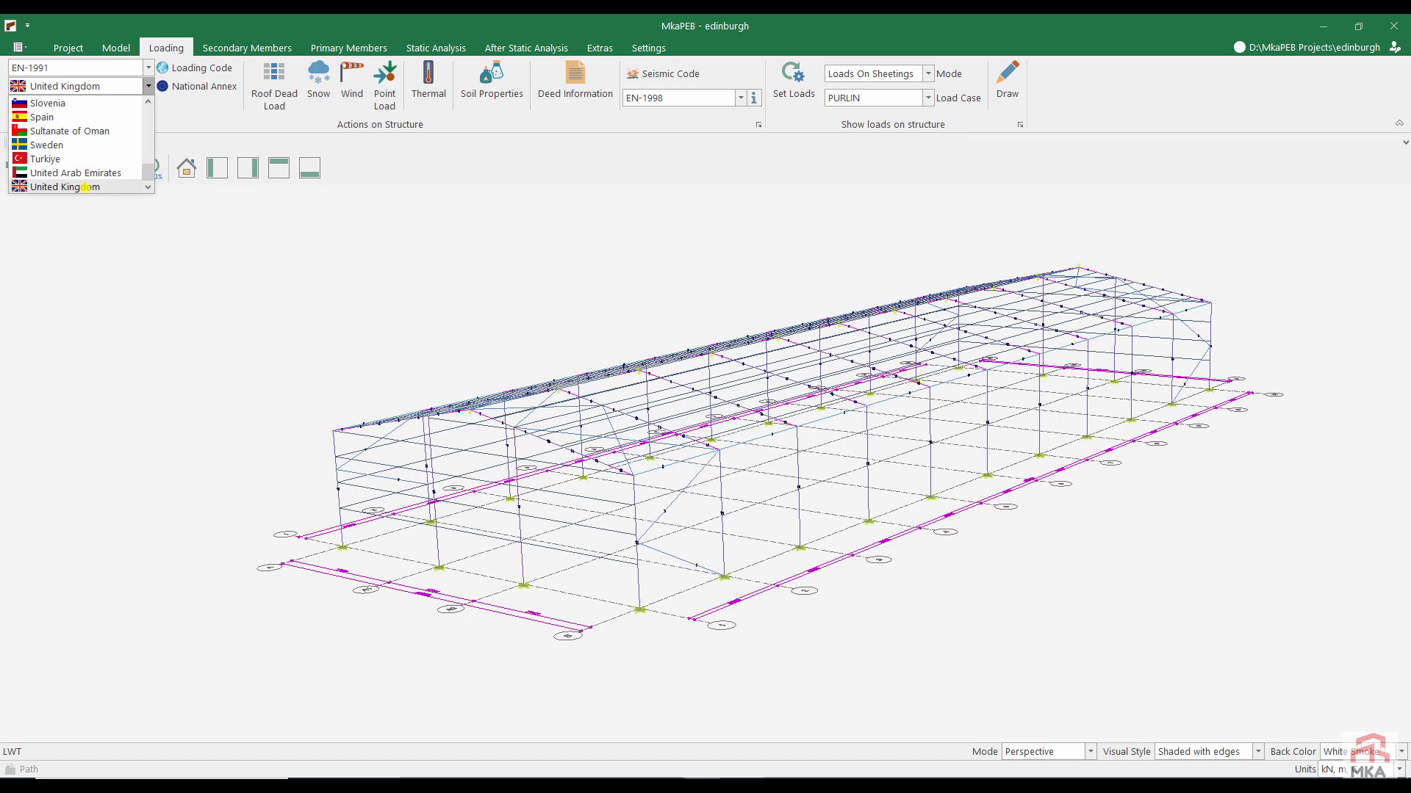
{"action": "left_click", "coordinate": [85, 187]}
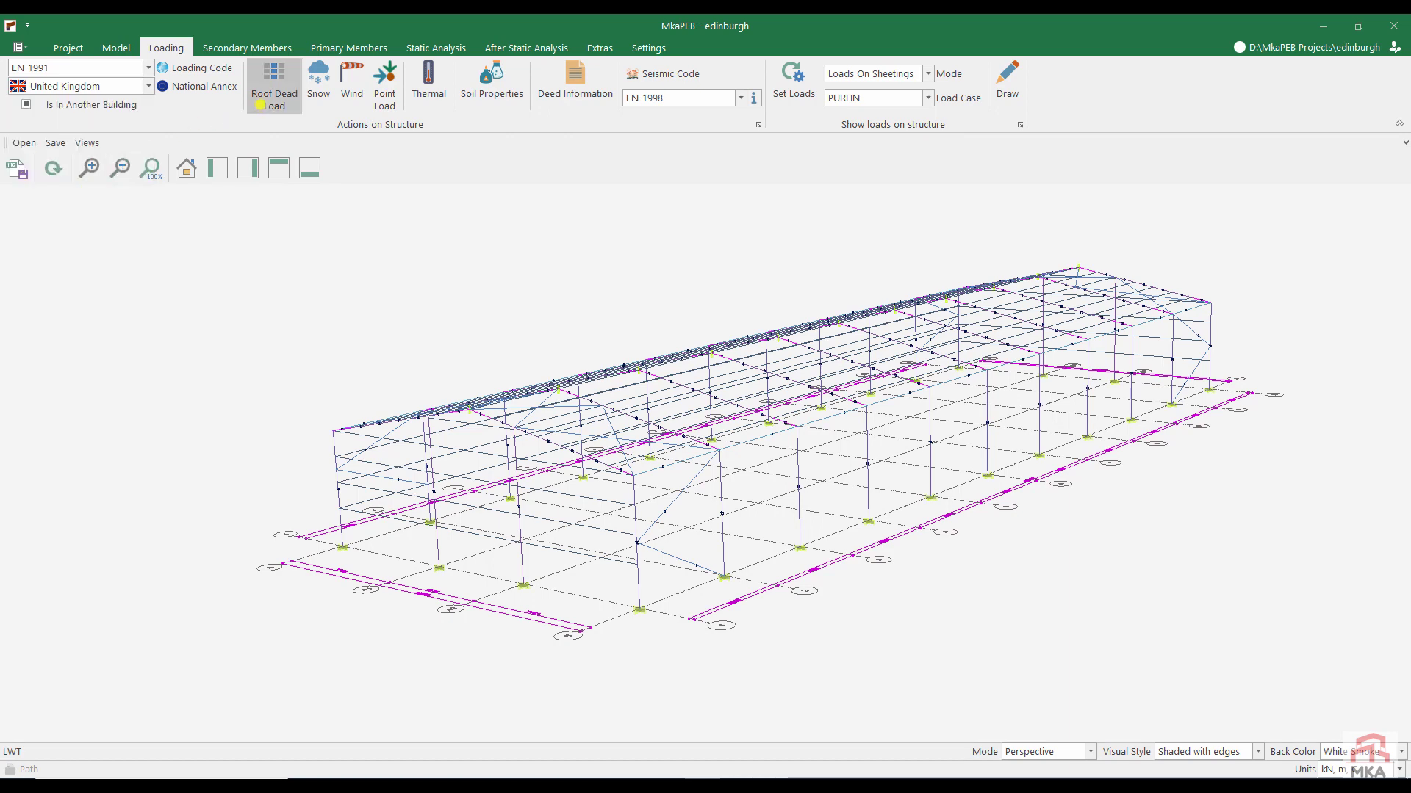
{"action": "left_click", "coordinate": [260, 104]}
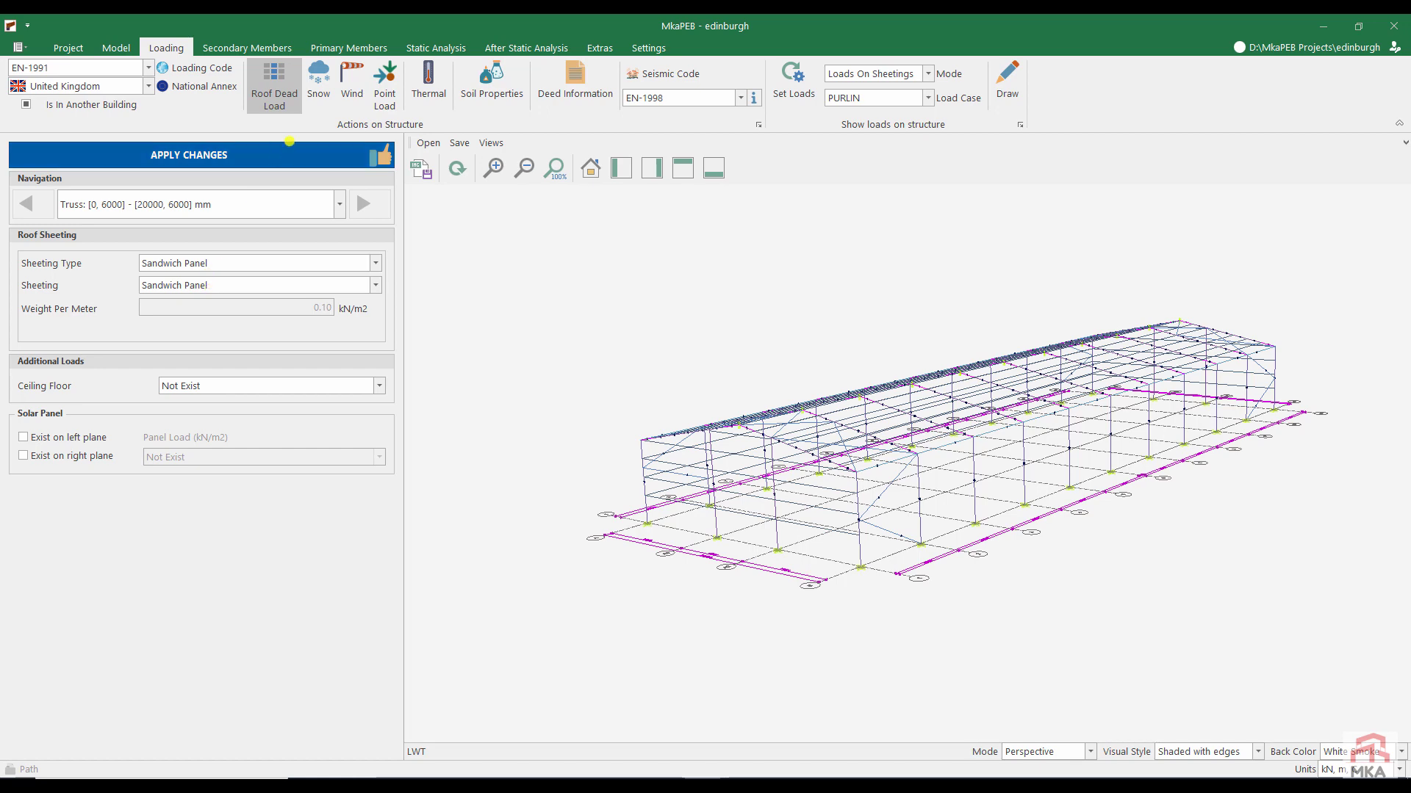
{"action": "left_click", "coordinate": [315, 85]}
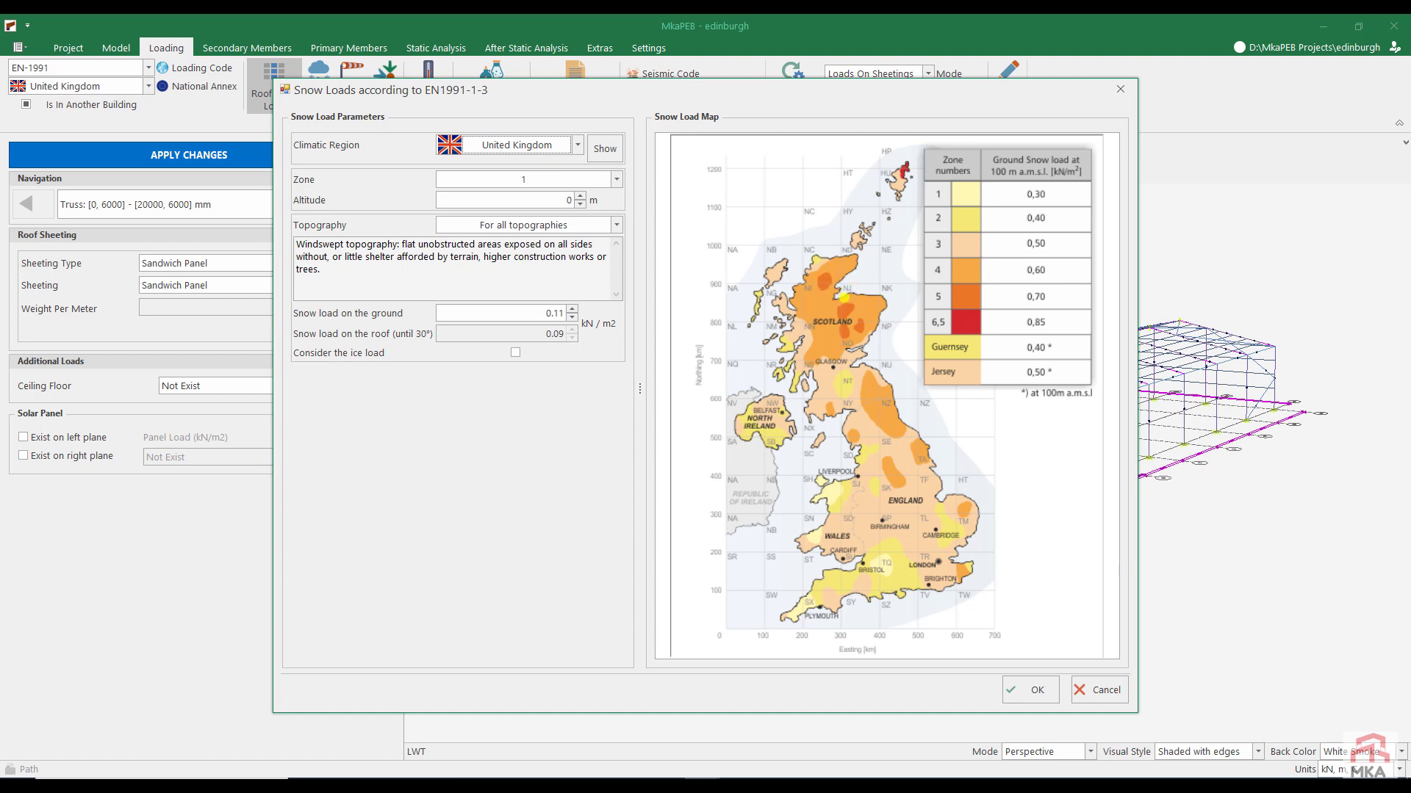
Set snow zone 4 at 100 m altitude, giving 0.60 kN/m² ground snow, and confirm
{"action": "left_click", "coordinate": [544, 179]}
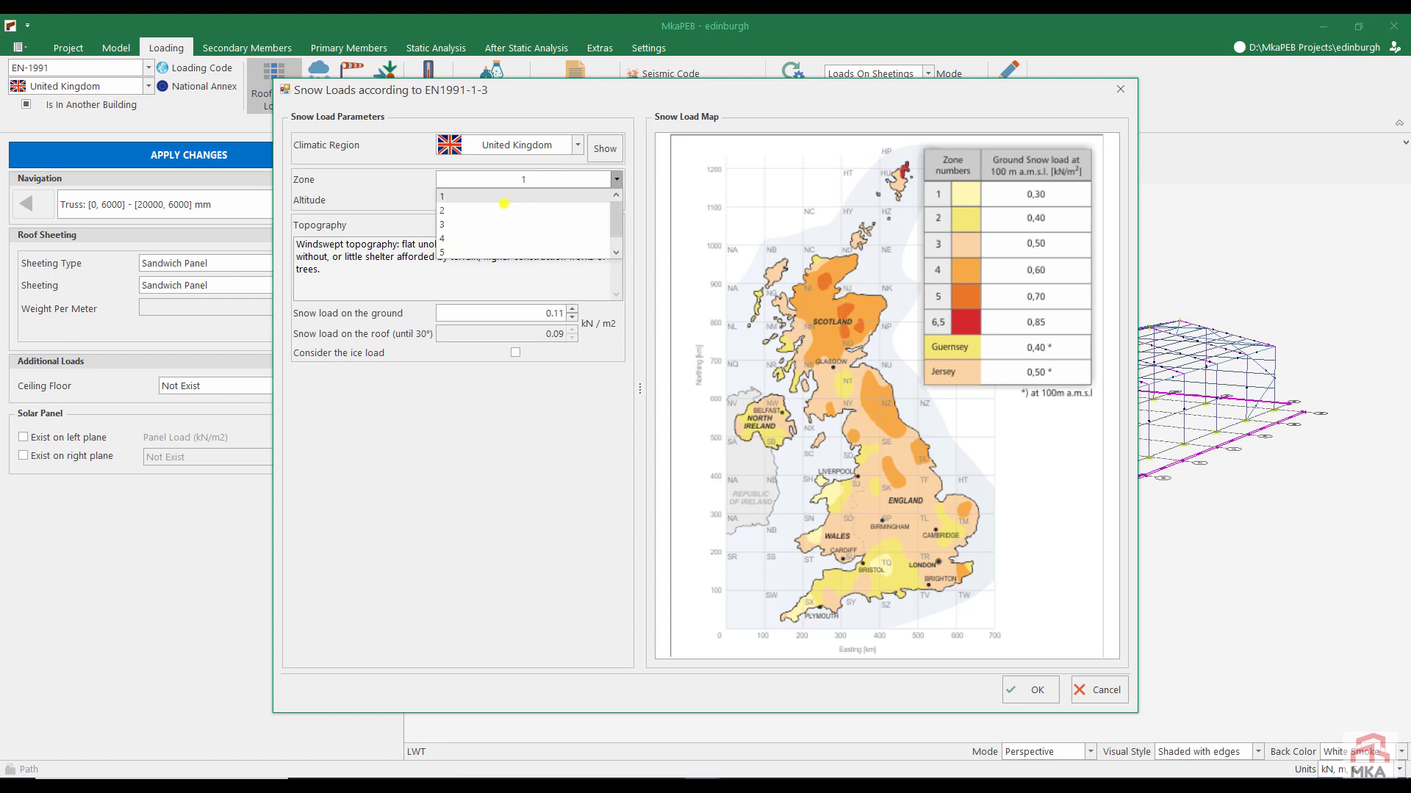
{"action": "left_click", "coordinate": [523, 237]}
{"action": "left_click", "coordinate": [581, 197]}
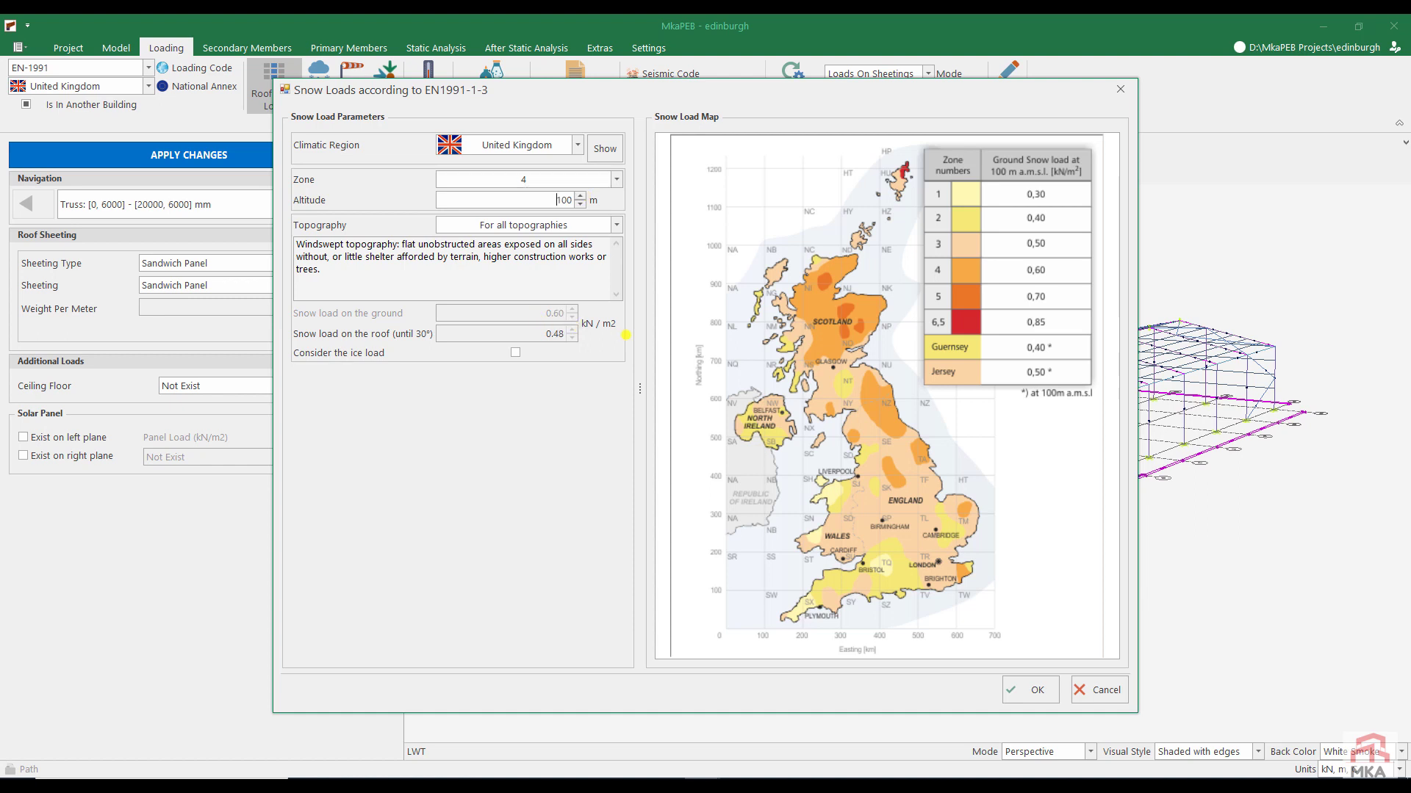
{"action": "left_click", "coordinate": [1029, 689]}
{"action": "left_click", "coordinate": [354, 82]}
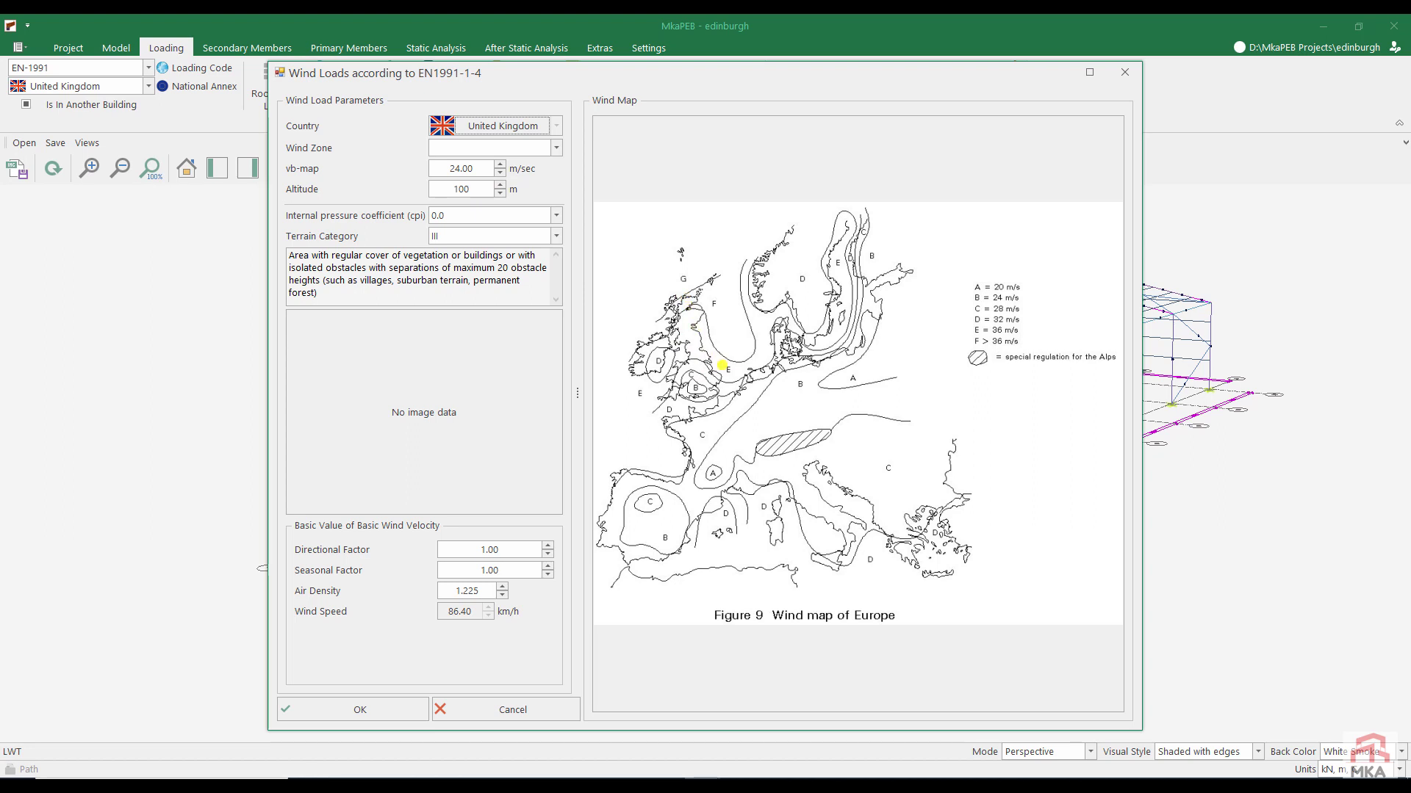
Raise the basic wind velocity to 36.00 m/s (129.60 km/h), choose internal pressure coefficient -0.3, and confirm
{"action": "left_click", "coordinate": [500, 165]}
{"action": "left_click", "coordinate": [500, 165]}
{"action": "left_click", "coordinate": [500, 165]}
{"action": "left_click", "coordinate": [500, 165]}
{"action": "left_click", "coordinate": [499, 165]}
{"action": "left_click", "coordinate": [499, 164]}
{"action": "left_click", "coordinate": [488, 213]}
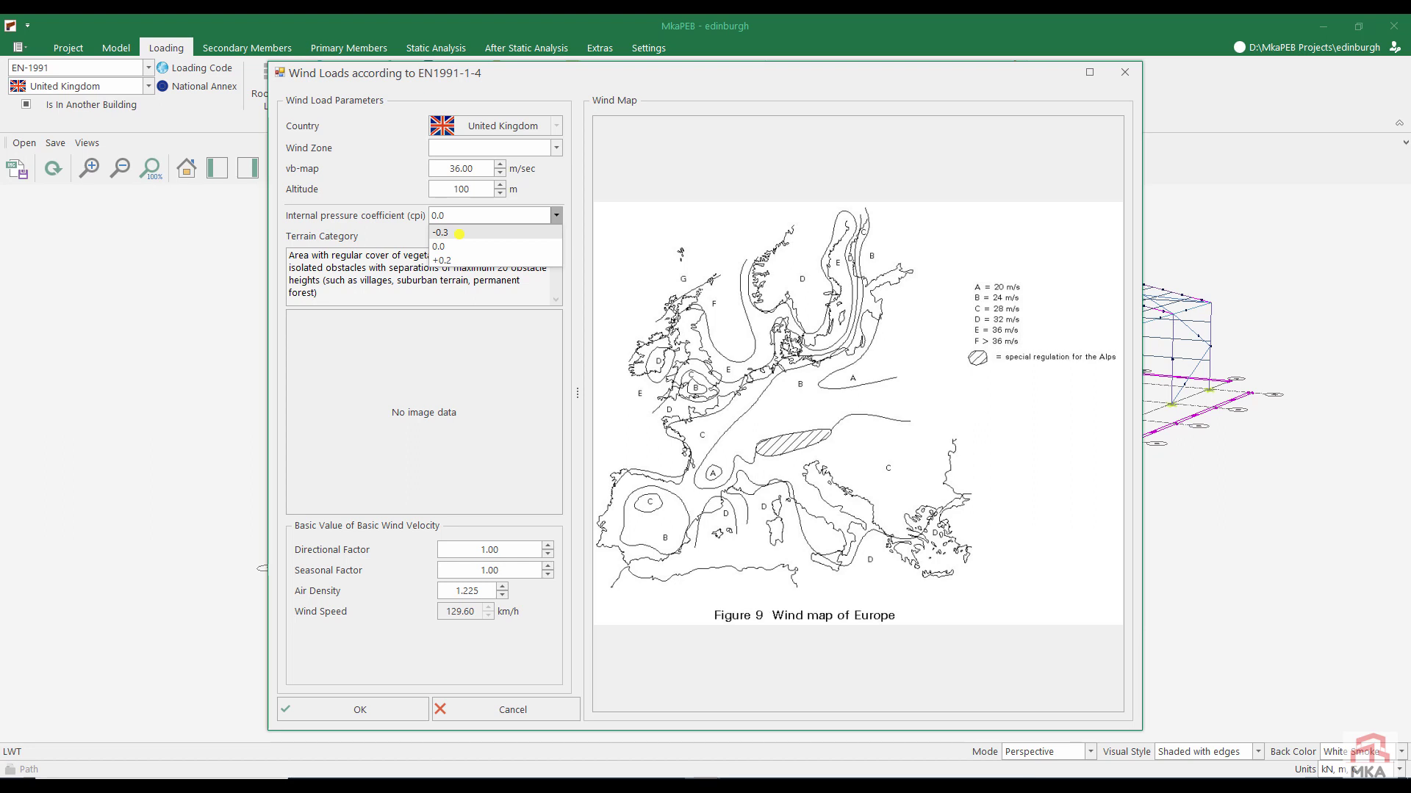
{"action": "left_click", "coordinate": [458, 233]}
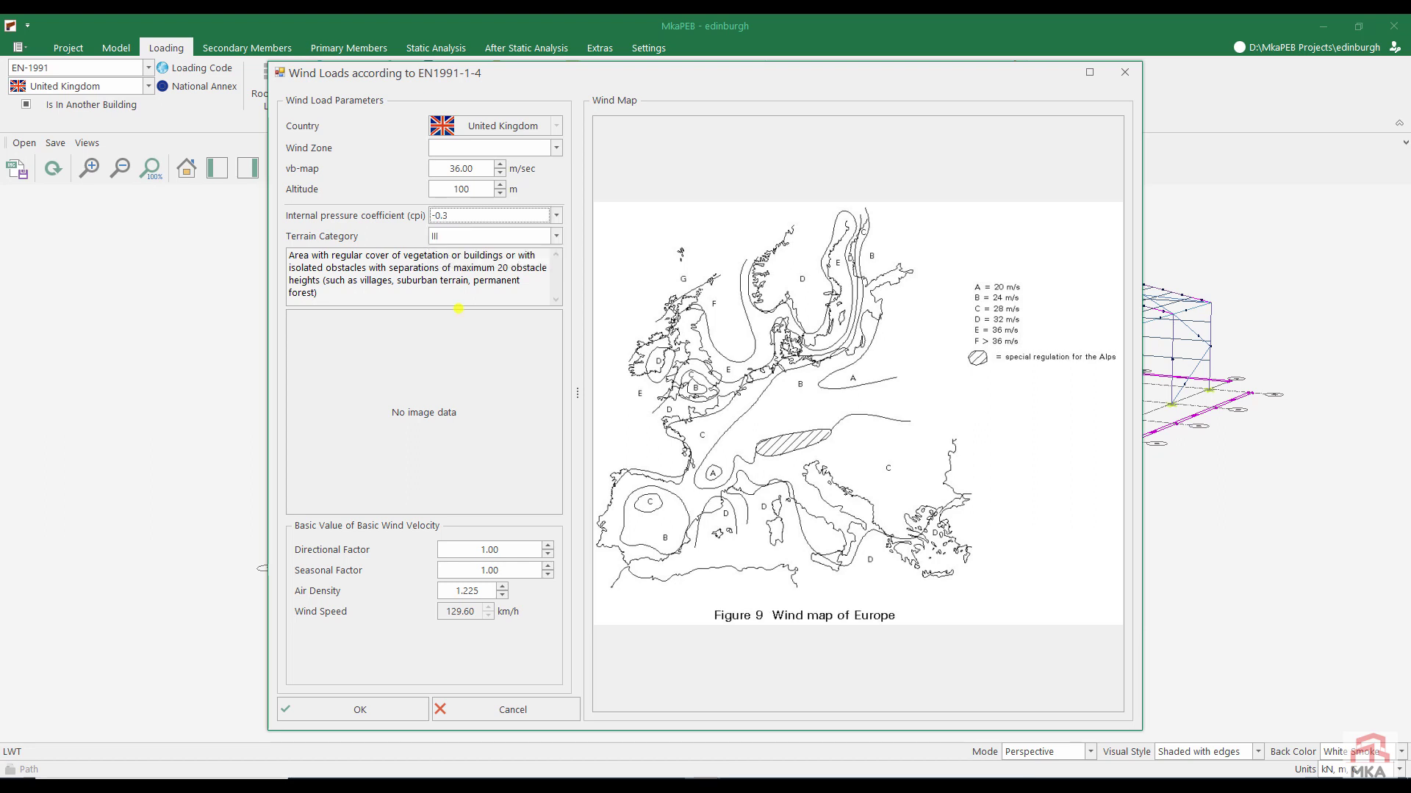
{"action": "left_click", "coordinate": [362, 711]}
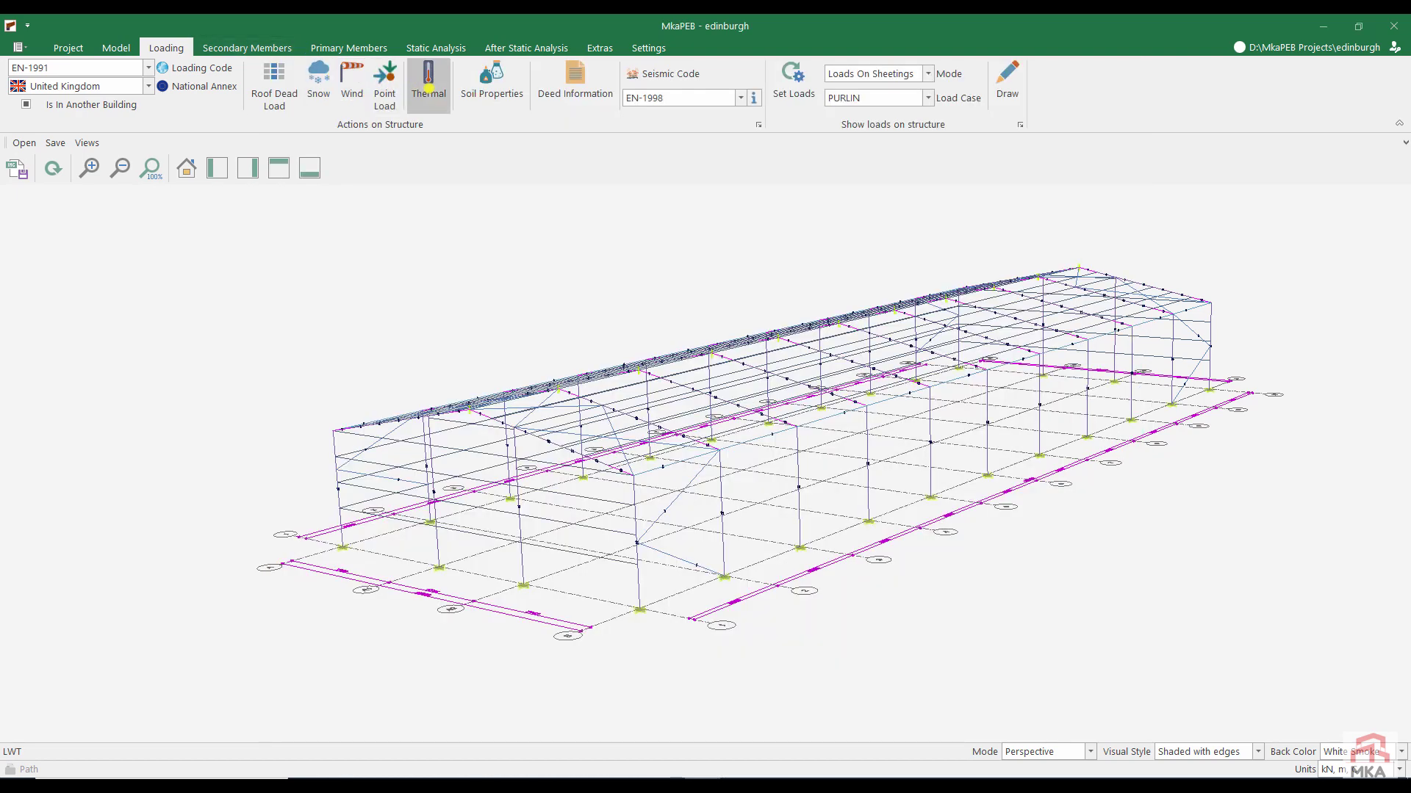
Enter T-max 35, T-min -10 and T0 20 °C in the Thermal Actions settings
{"action": "left_click", "coordinate": [428, 81]}
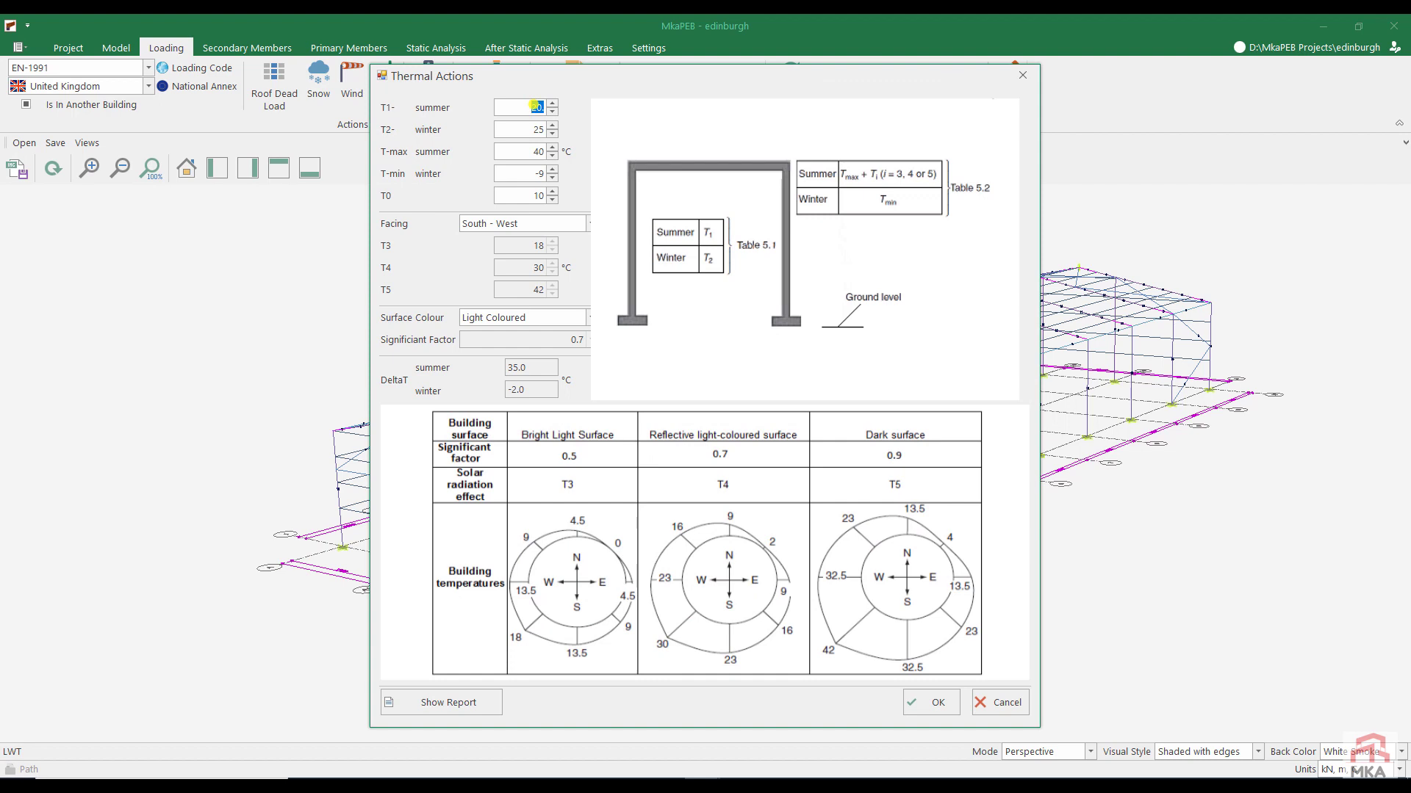
{"action": "type", "text": "24"}
{"action": "left_click", "coordinate": [518, 129]}
{"action": "type", "text": "24"}
{"action": "left_click", "coordinate": [508, 153]}
{"action": "type", "text": "35"}
{"action": "key", "text": "Tab"}
{"action": "type", "text": "-10"}
{"action": "key", "text": "Tab"}
{"action": "type", "text": "20"}
Check the resulting DeltaT values 24.5 and -13.0 and confirm the thermal actions
{"action": "left_click_drag", "start_coordinate": [538, 368], "coordinate": [496, 368]}
{"action": "left_click_drag", "start_coordinate": [549, 387], "coordinate": [474, 386]}
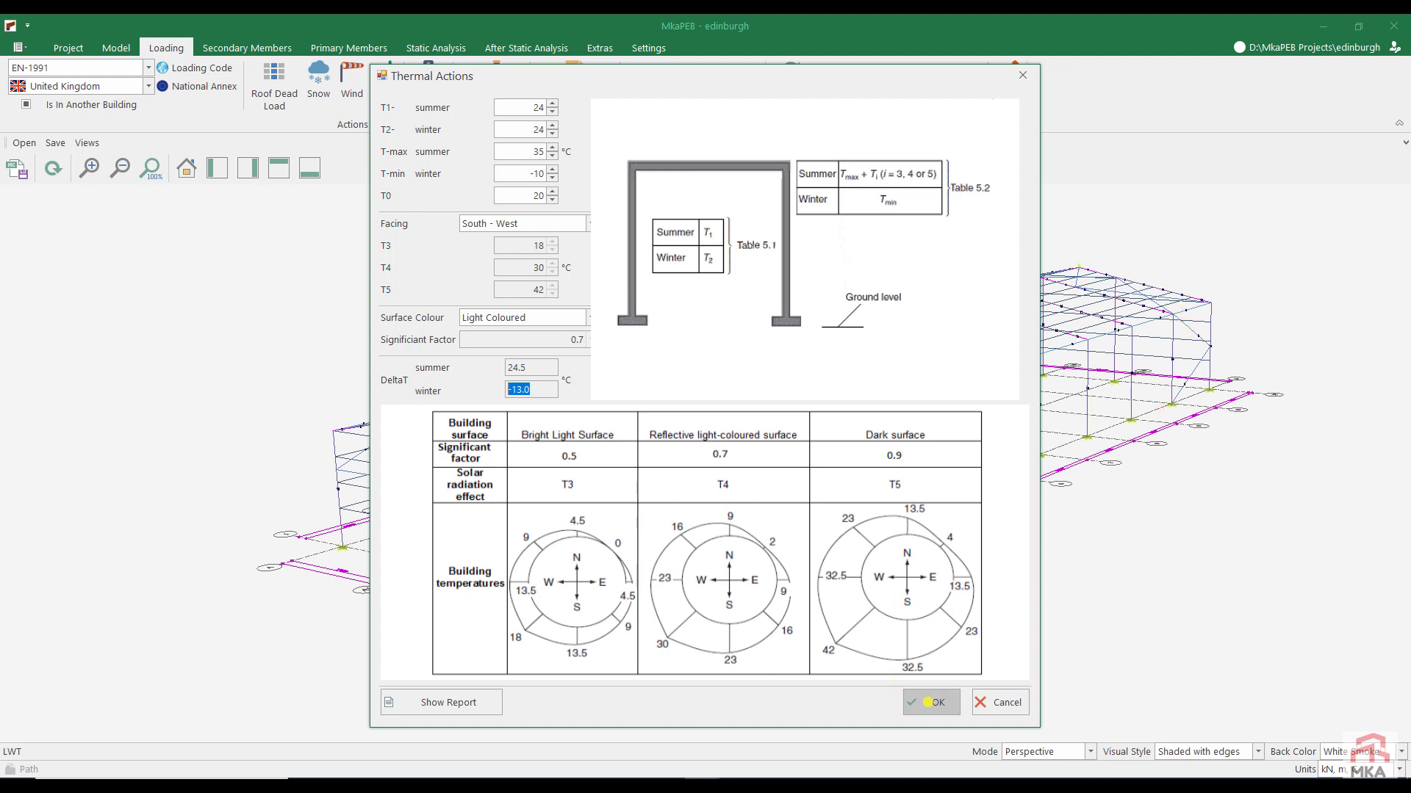
{"action": "left_click", "coordinate": [927, 702]}
Choose the EN-1998 seismic code with country United Kingdom and seismic zone 2
{"action": "left_click", "coordinate": [742, 97]}
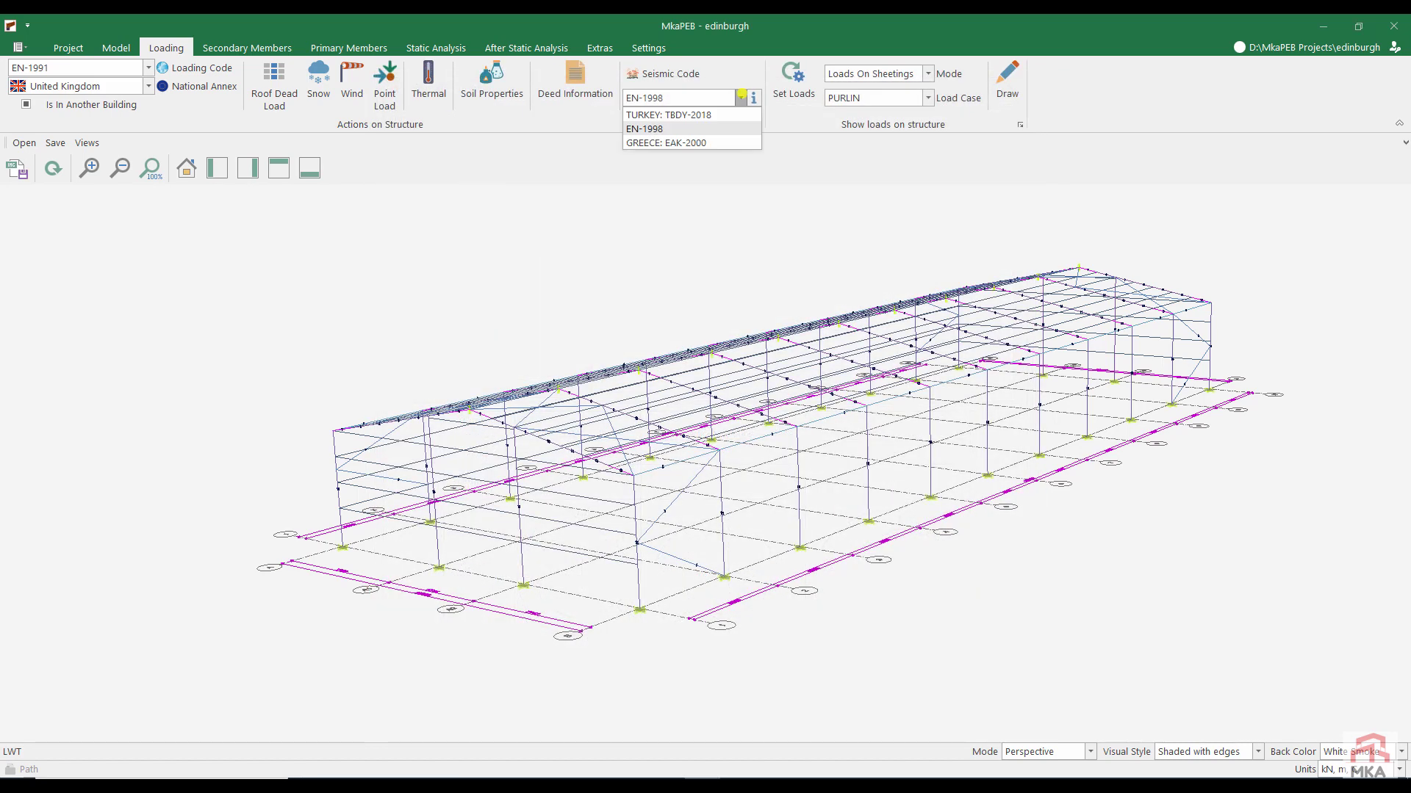
{"action": "left_click", "coordinate": [652, 128]}
{"action": "left_click", "coordinate": [753, 97]}
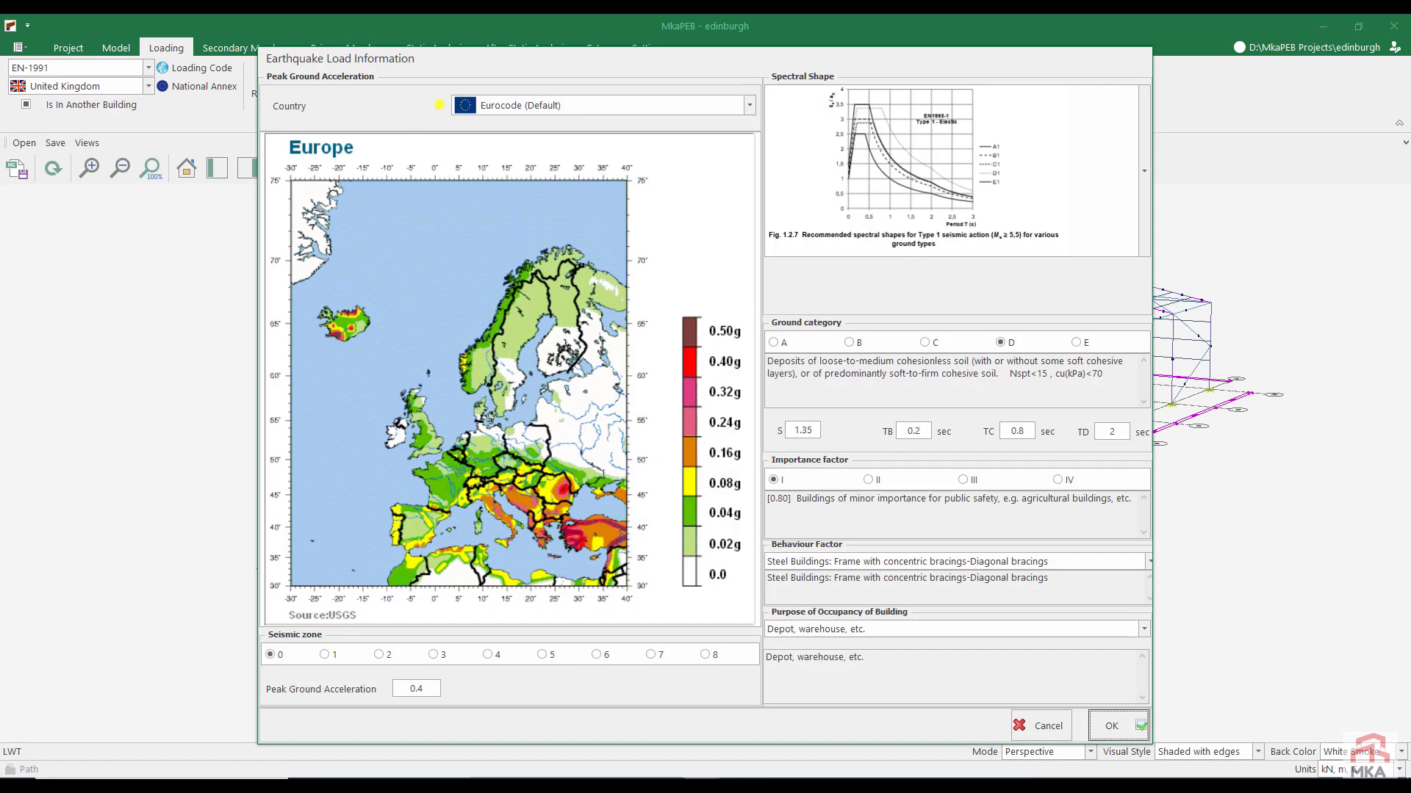
{"action": "left_click", "coordinate": [516, 105]}
{"action": "scroll", "coordinate": [563, 185], "scroll_direction": "down", "scroll_amount": 3}
{"action": "scroll", "coordinate": [550, 225], "scroll_direction": "down", "scroll_amount": 1}
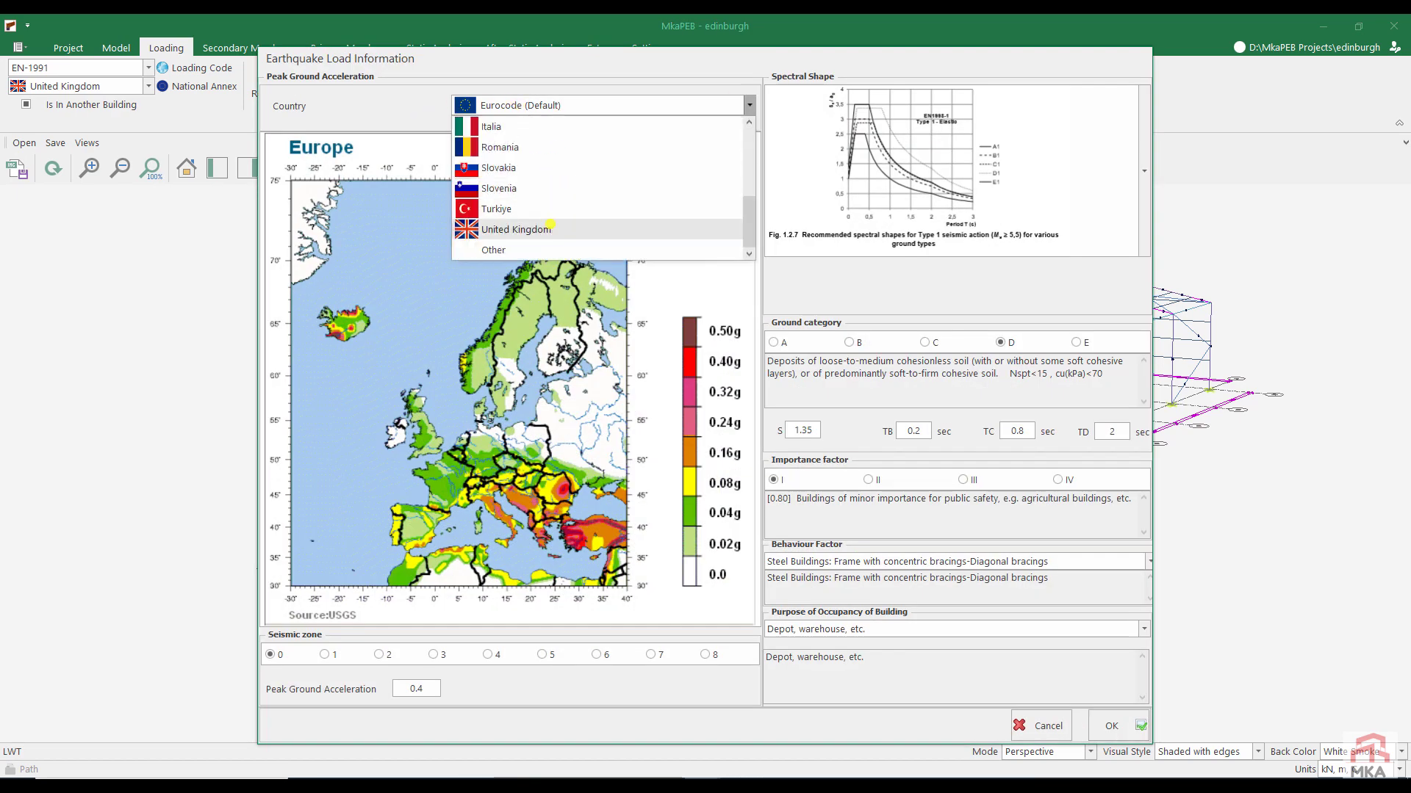
{"action": "left_click", "coordinate": [550, 224]}
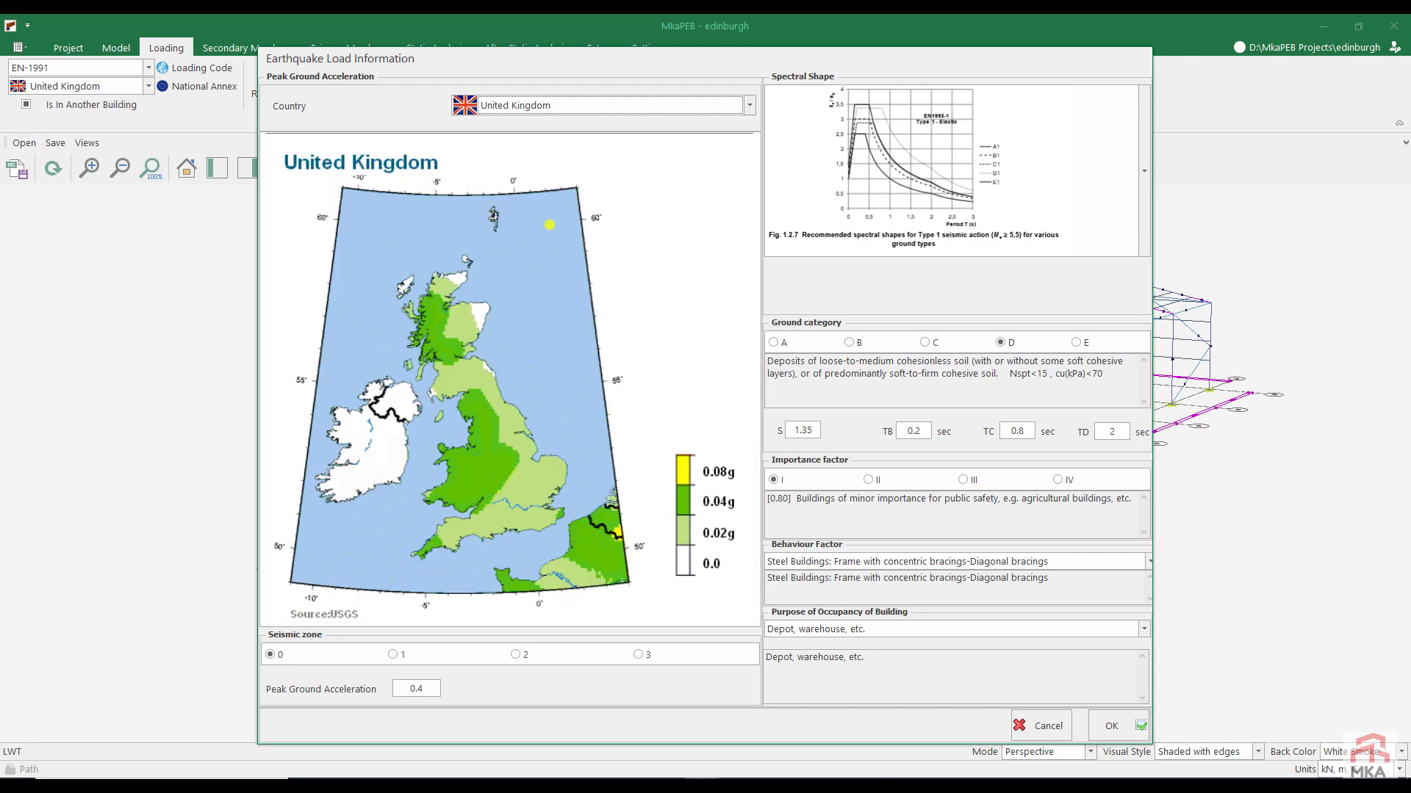
{"action": "left_click", "coordinate": [517, 654]}
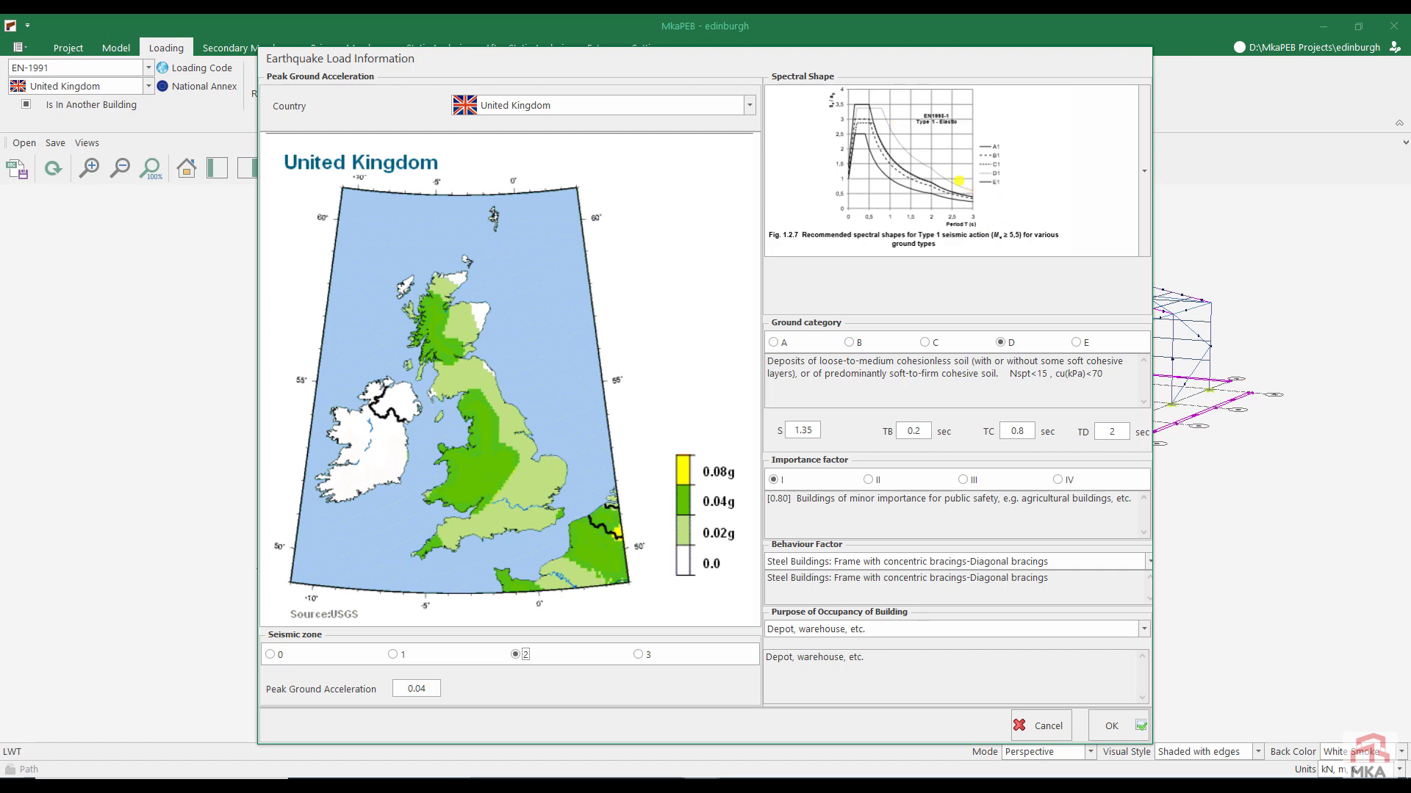
Set Type 2 spectrum, ground C, importance II and steel moment-resisting frames, then confirm
{"action": "left_click", "coordinate": [959, 181]}
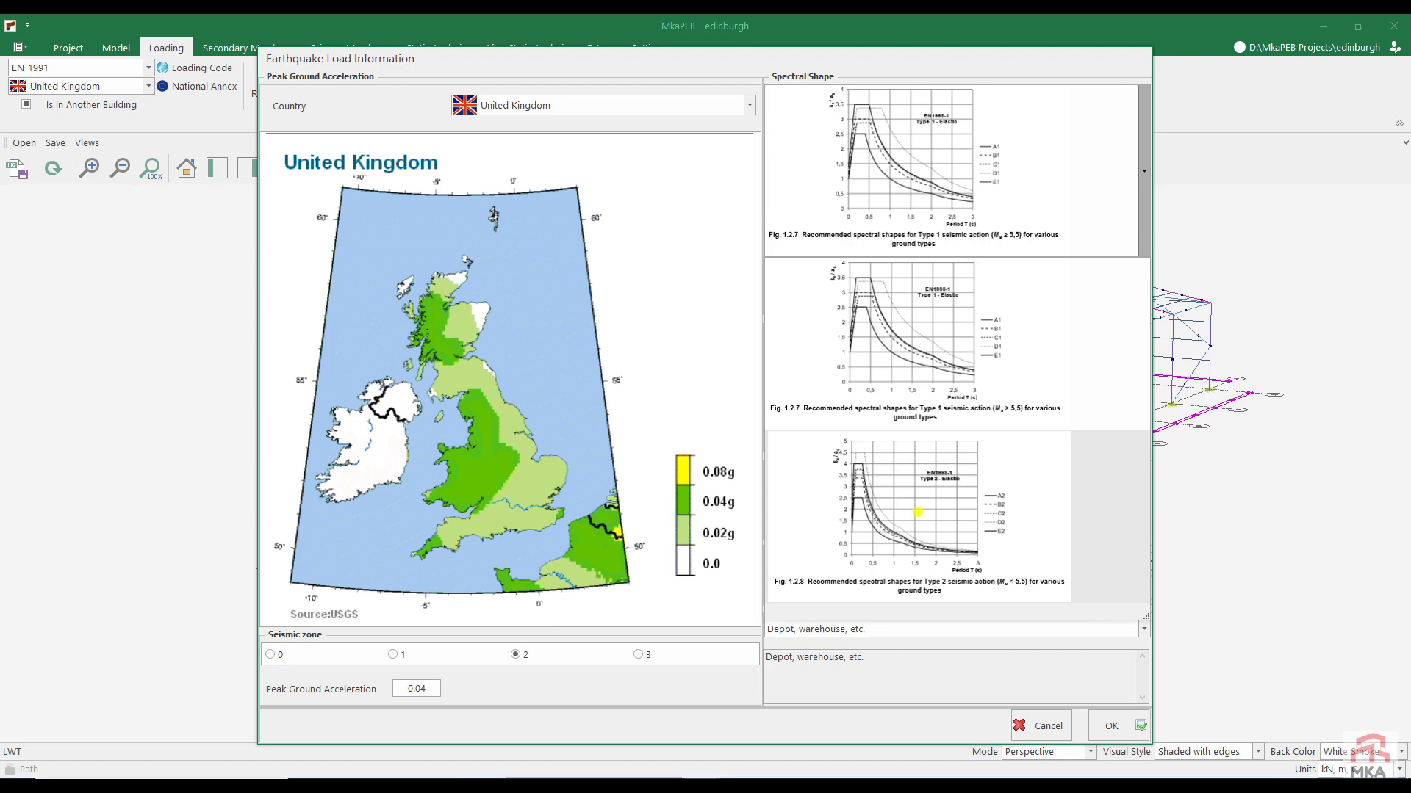
{"action": "left_click", "coordinate": [917, 512]}
{"action": "left_click", "coordinate": [934, 342]}
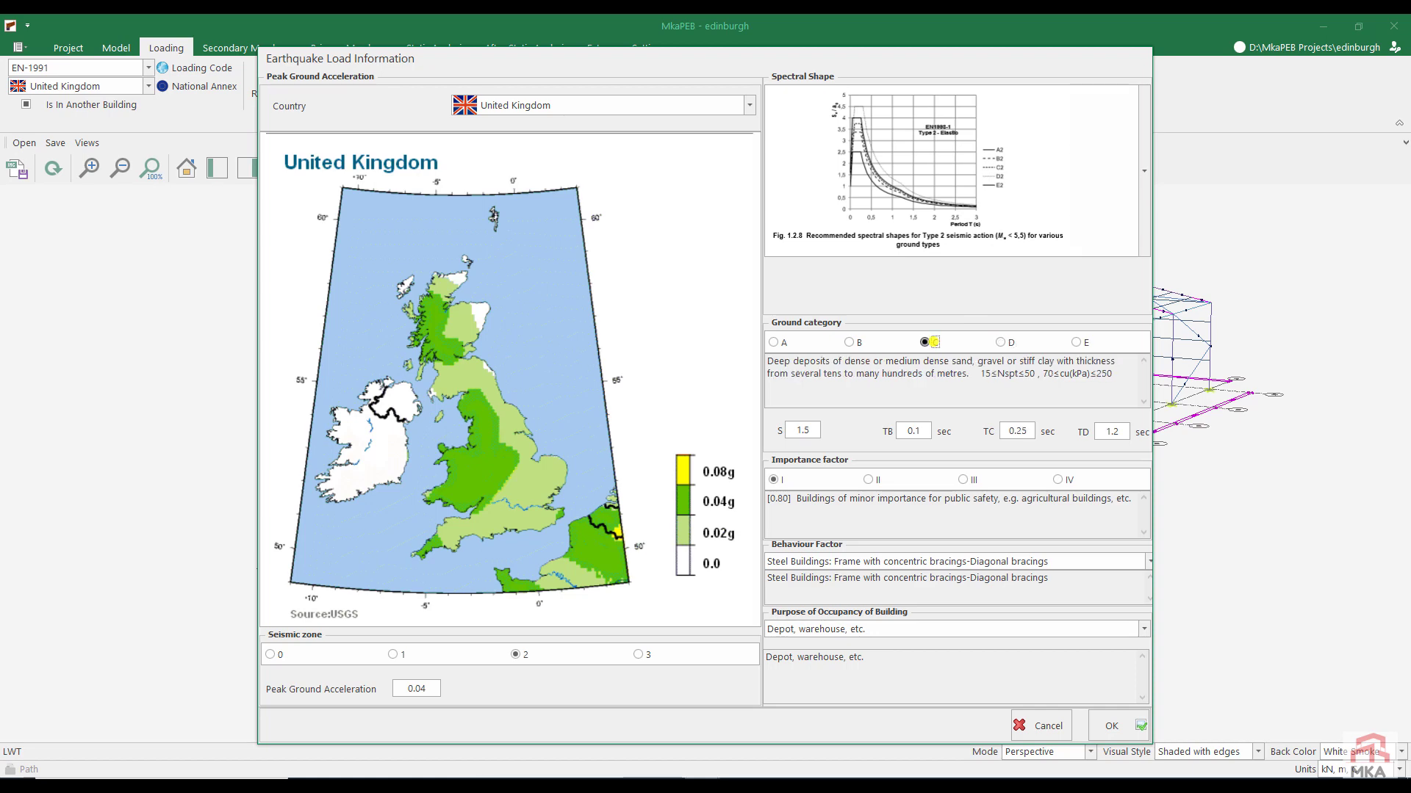
{"action": "left_click", "coordinate": [869, 480]}
{"action": "left_click", "coordinate": [882, 561]}
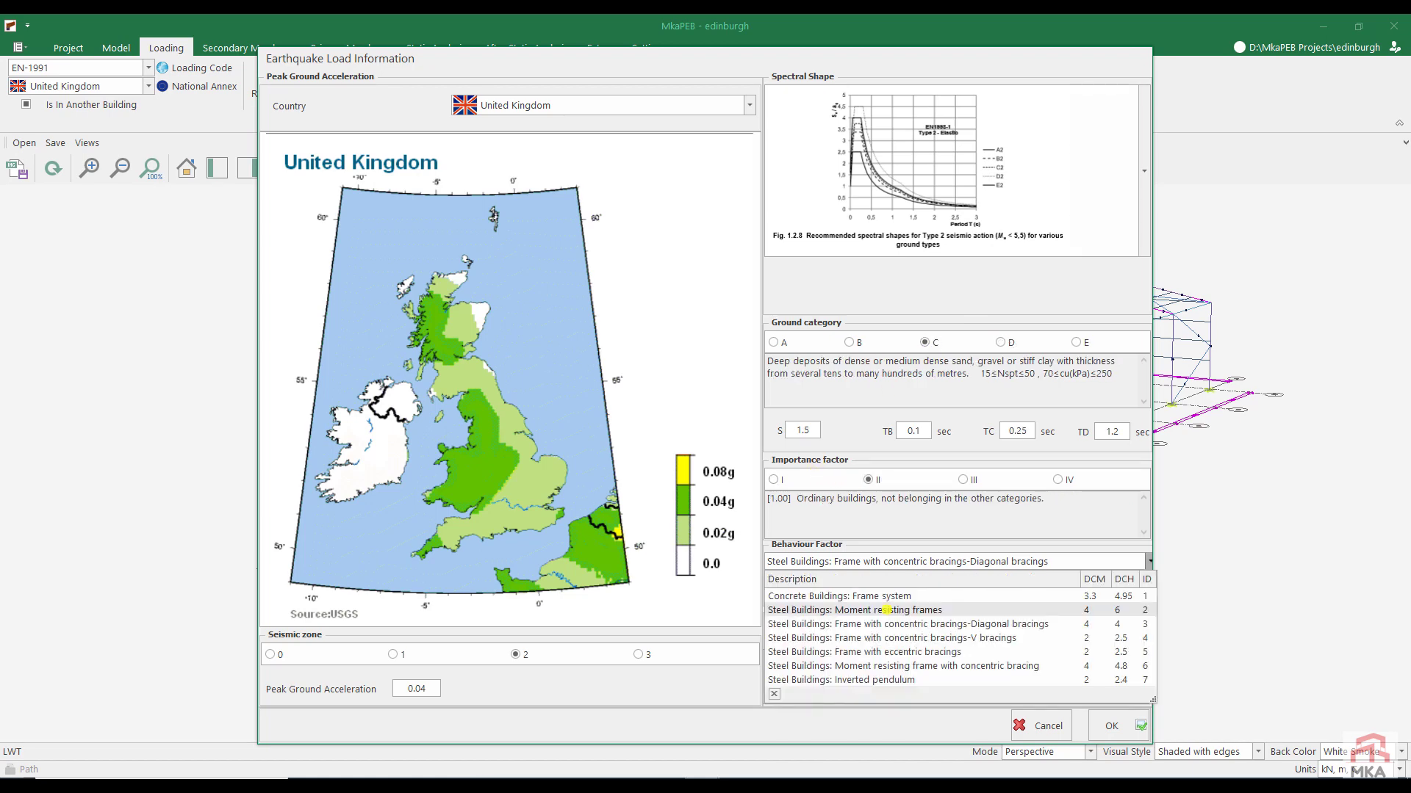
{"action": "left_click", "coordinate": [886, 609]}
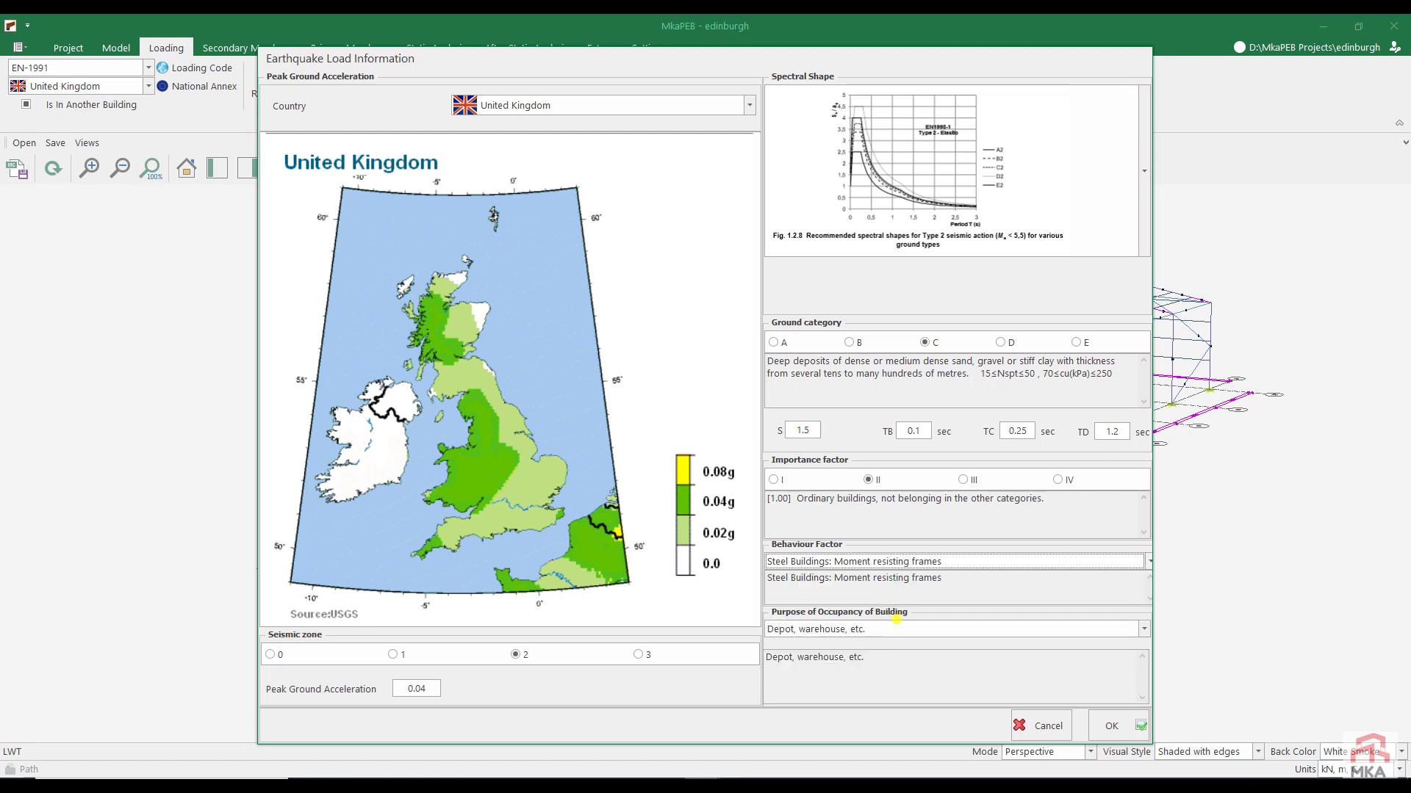
{"action": "left_click", "coordinate": [1116, 726]}
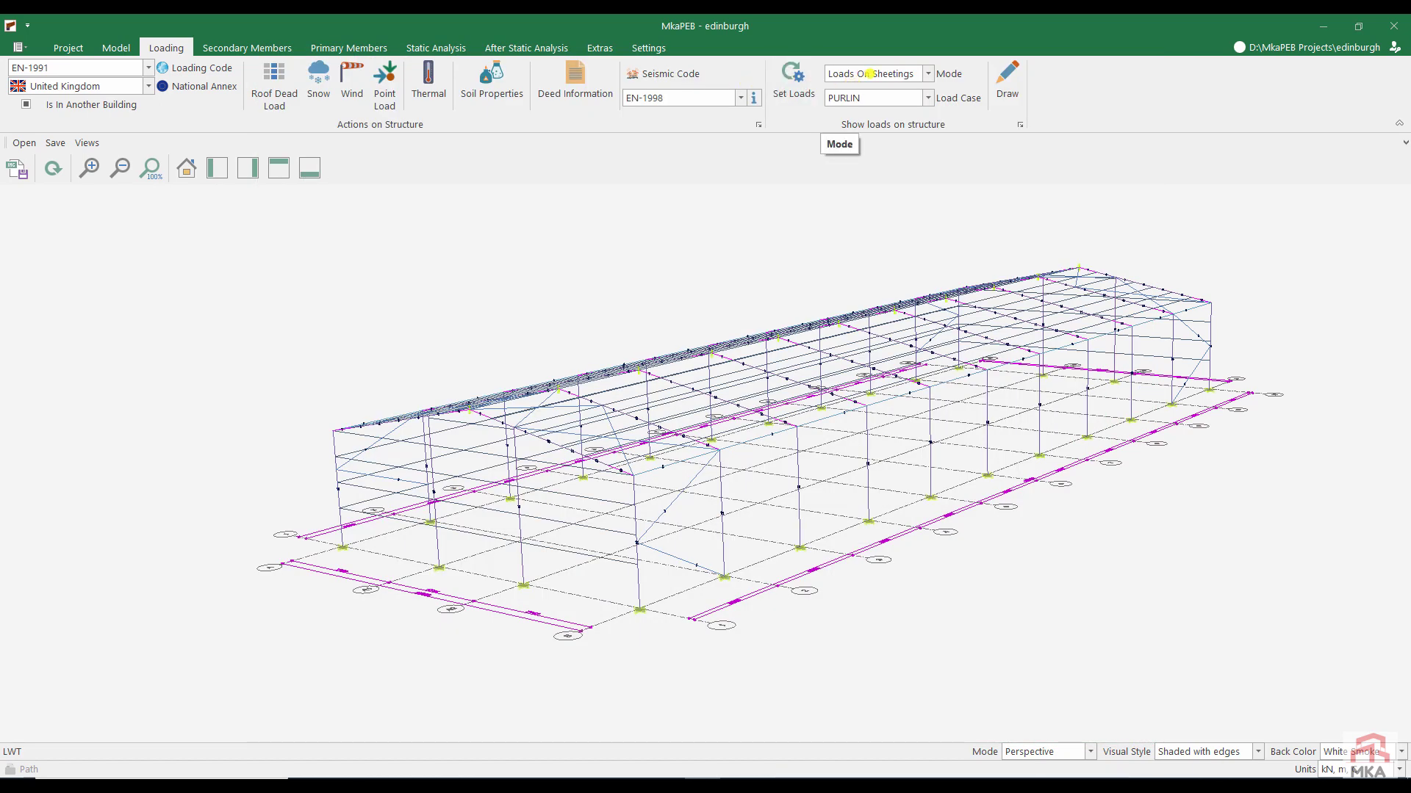
Draw the SNOW1 sheeting loads and inspect a roof panel's snow load value
{"action": "left_click", "coordinate": [869, 97]}
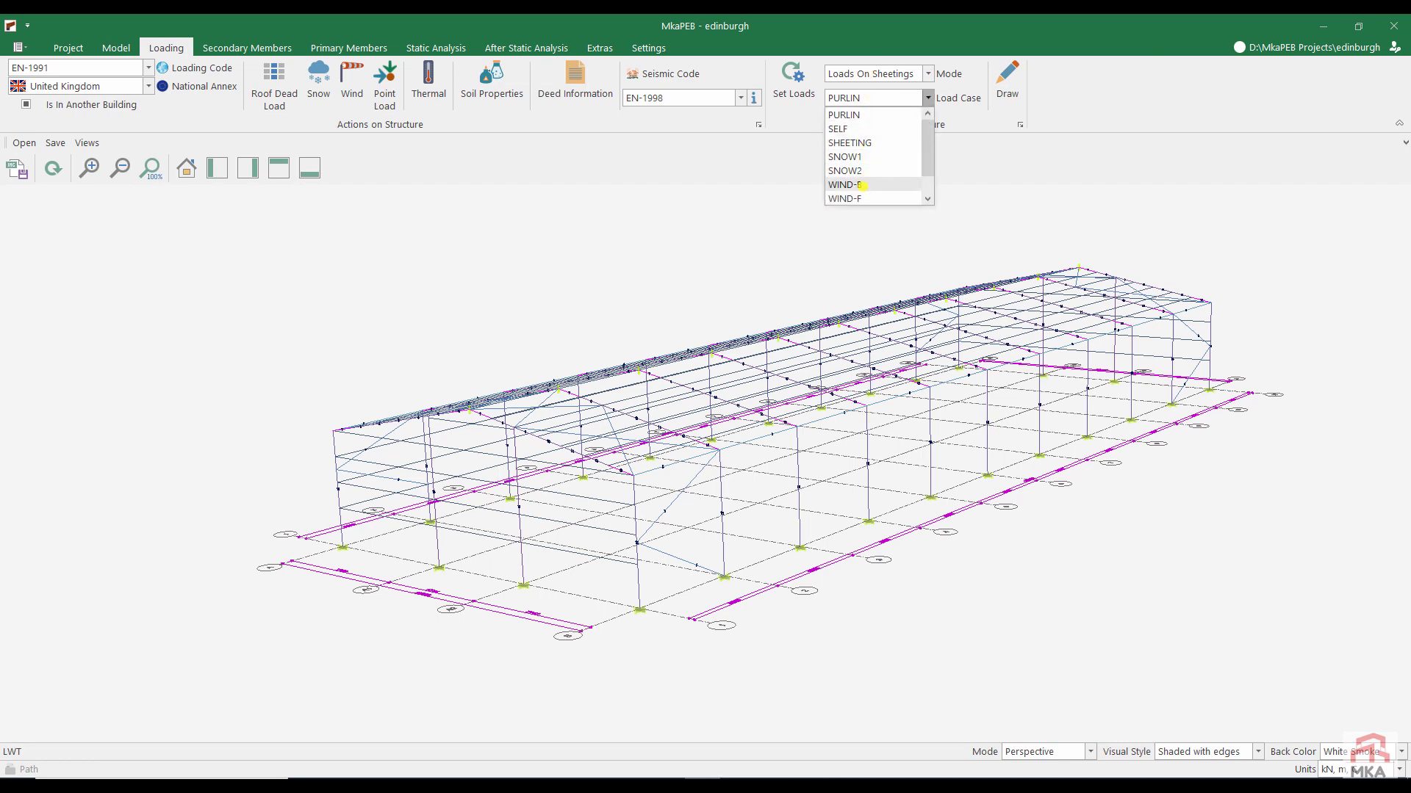
{"action": "left_click", "coordinate": [859, 185]}
{"action": "left_click", "coordinate": [1007, 87]}
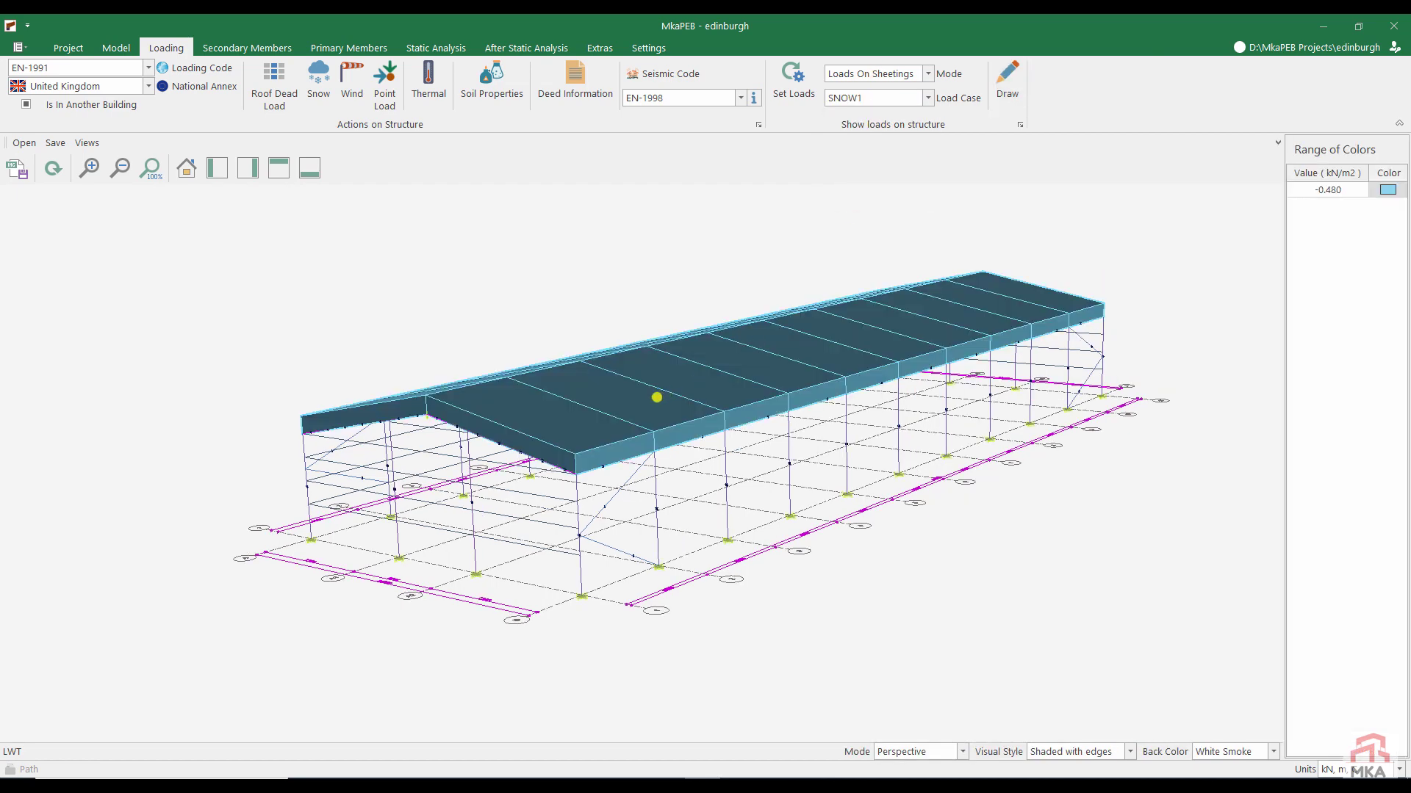
{"action": "left_click", "coordinate": [565, 431]}
{"action": "left_click", "coordinate": [731, 456]}
Draw the WIND-L and then WIND-R sheeting loads, viewing the model from the other side
{"action": "left_click", "coordinate": [928, 98]}
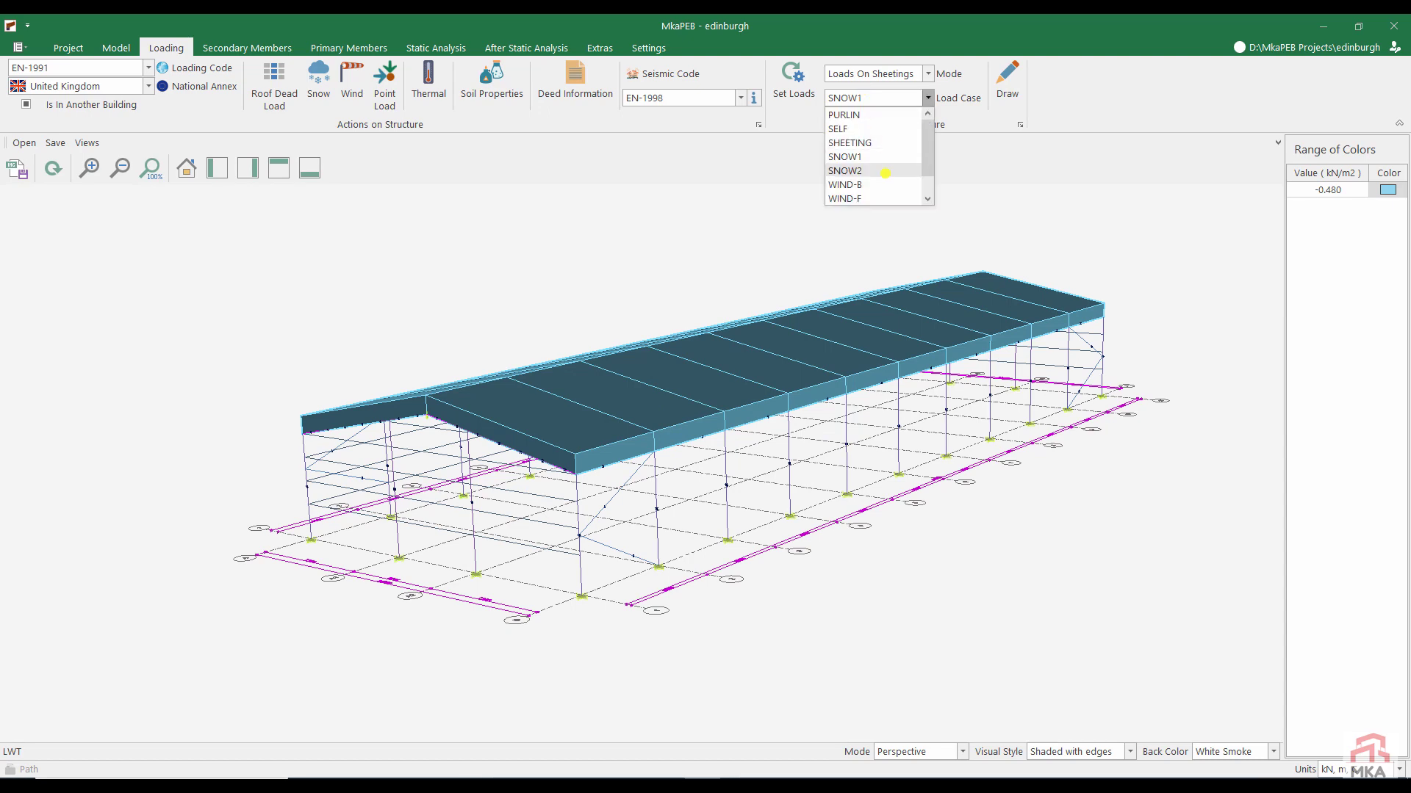
{"action": "scroll", "coordinate": [872, 194], "scroll_direction": "down", "scroll_amount": 1}
{"action": "left_click", "coordinate": [868, 184]}
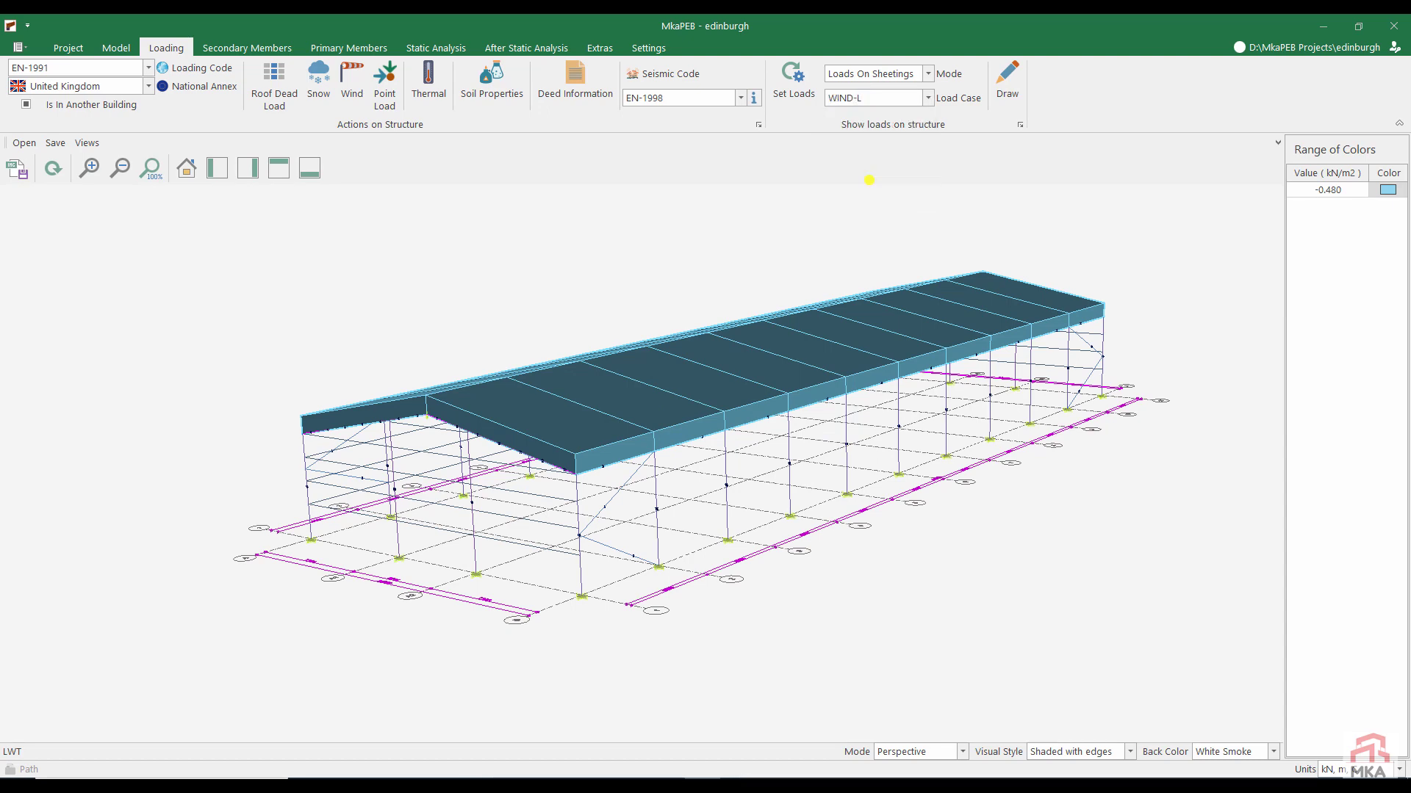
{"action": "left_click", "coordinate": [997, 86]}
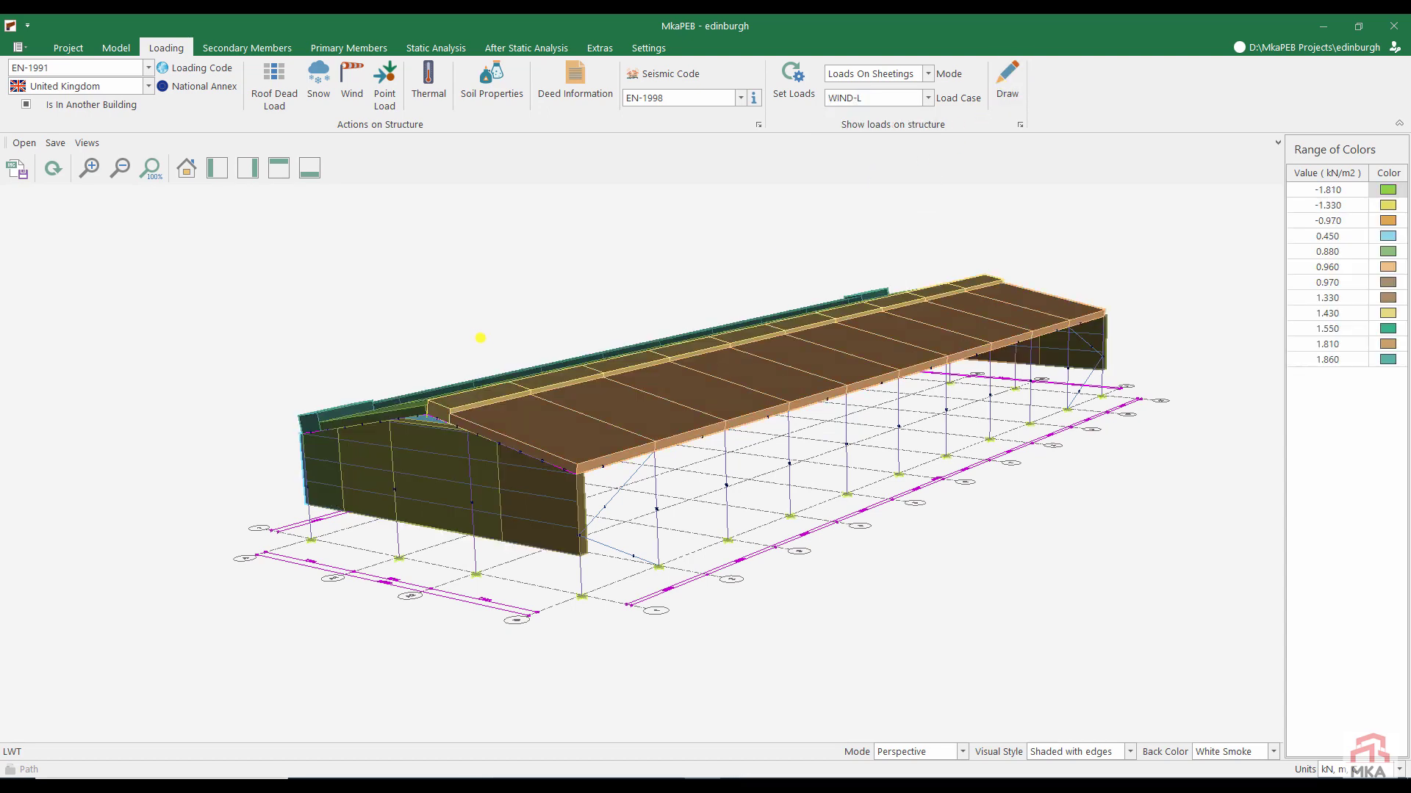
{"action": "mouse_move", "coordinate": [483, 338]}
{"action": "middle_mouse_down"}
{"action": "mouse_move", "coordinate": [538, 381]}
{"action": "mouse_move", "coordinate": [551, 378]}
{"action": "mouse_move", "coordinate": [539, 350]}
{"action": "middle_mouse_up"}
{"action": "left_click", "coordinate": [851, 96]}
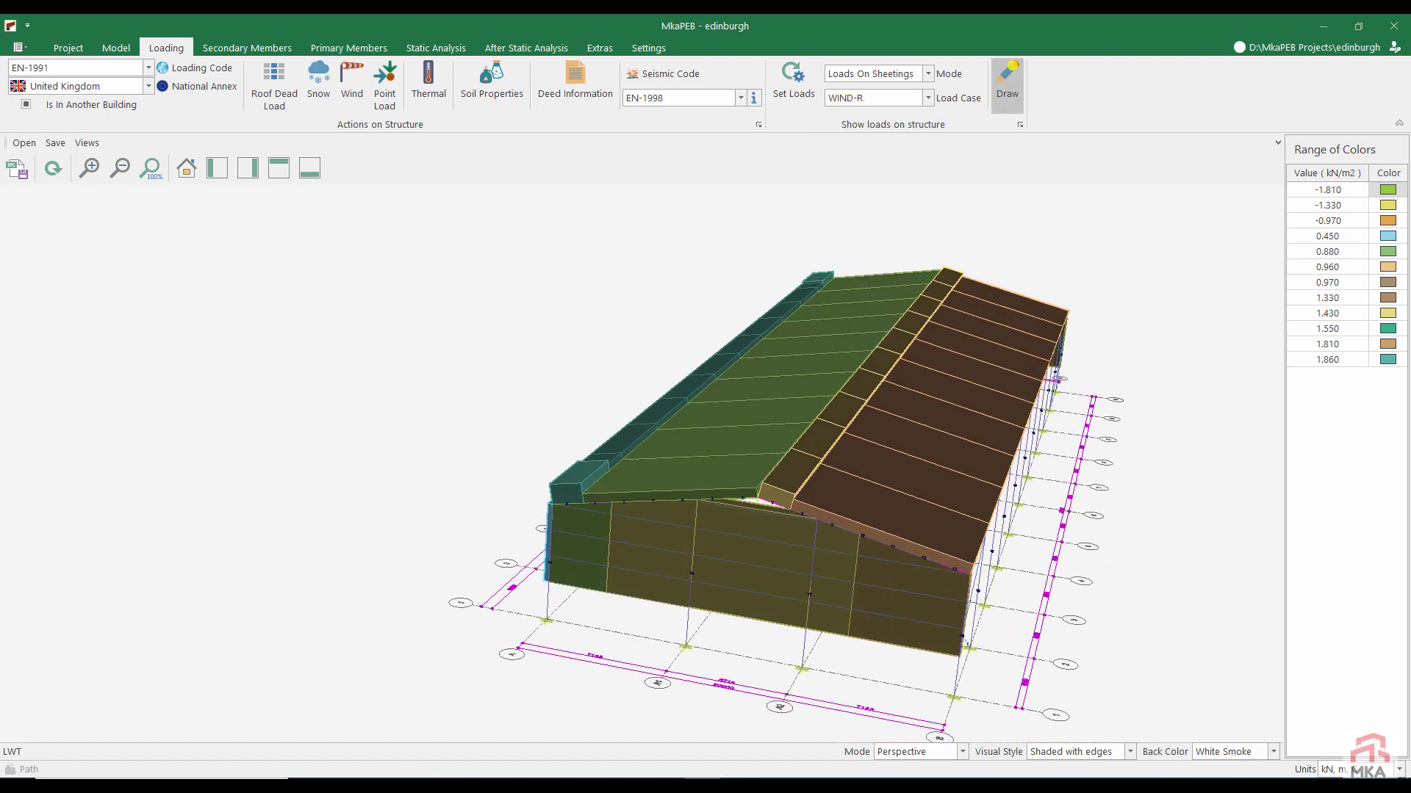
{"action": "left_click", "coordinate": [1008, 80]}
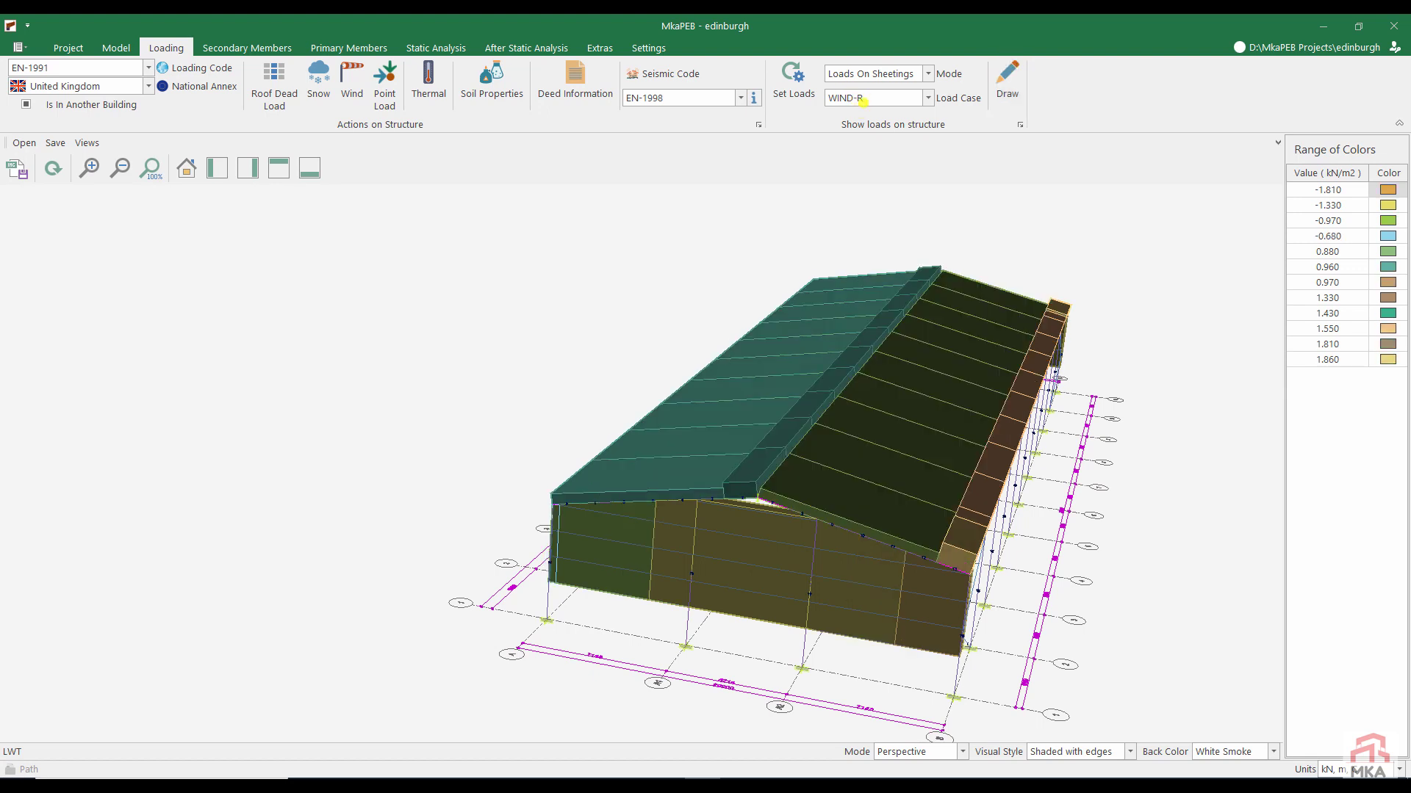
Draw the WIND-F and then WIND-B sheeting loads on the building
{"action": "left_click", "coordinate": [870, 94]}
{"action": "left_click", "coordinate": [867, 176]}
{"action": "left_click", "coordinate": [1007, 81]}
{"action": "left_click", "coordinate": [891, 95]}
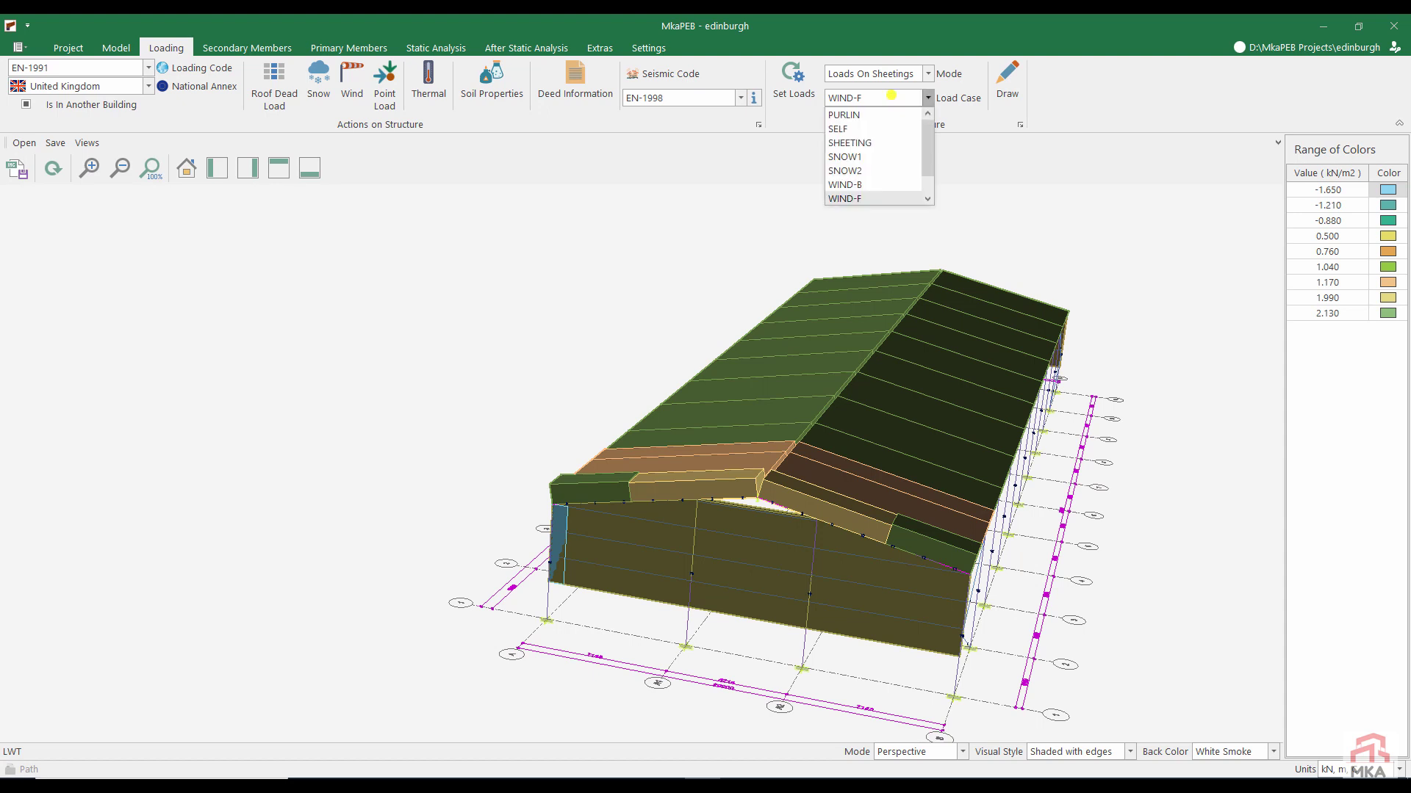
{"action": "left_click", "coordinate": [863, 184]}
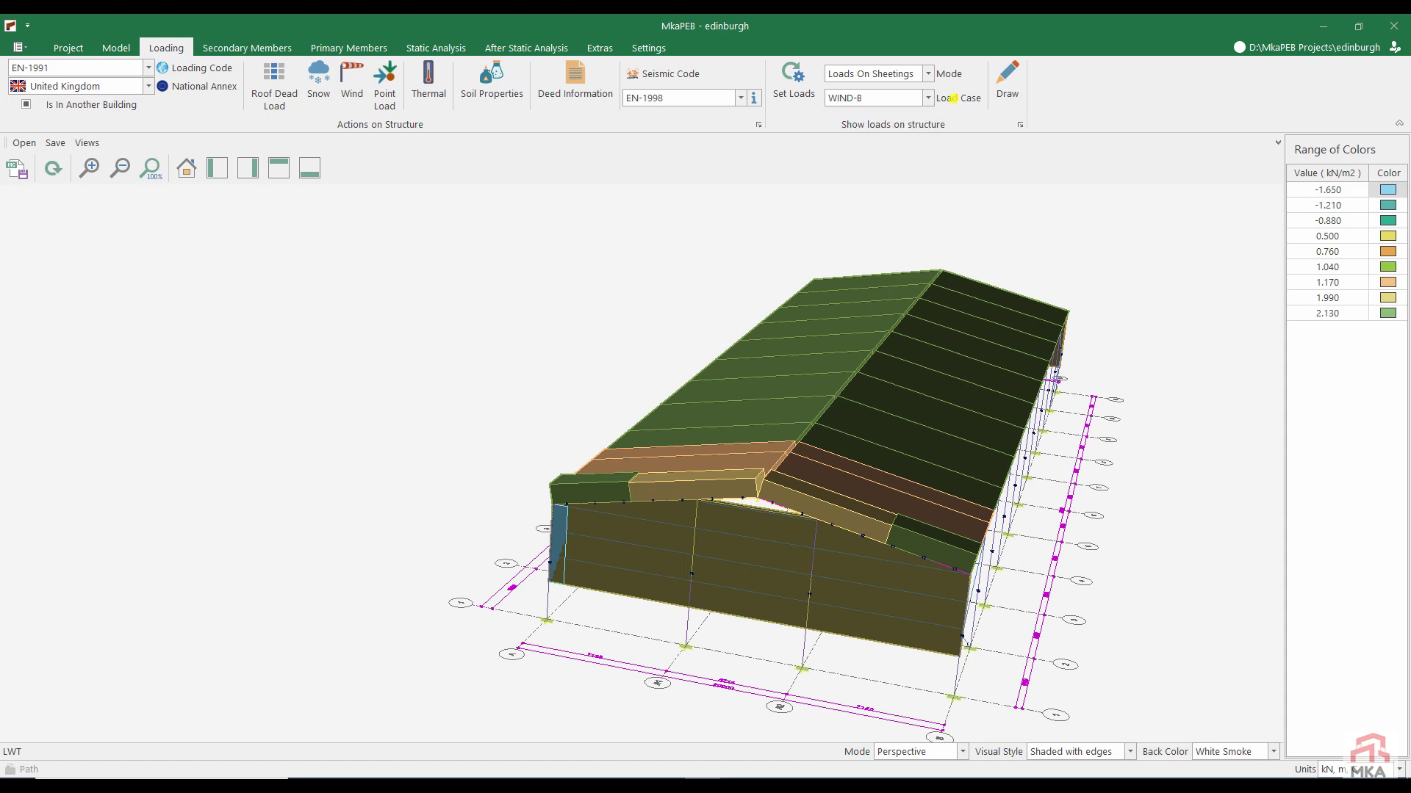
{"action": "left_click", "coordinate": [1007, 81]}
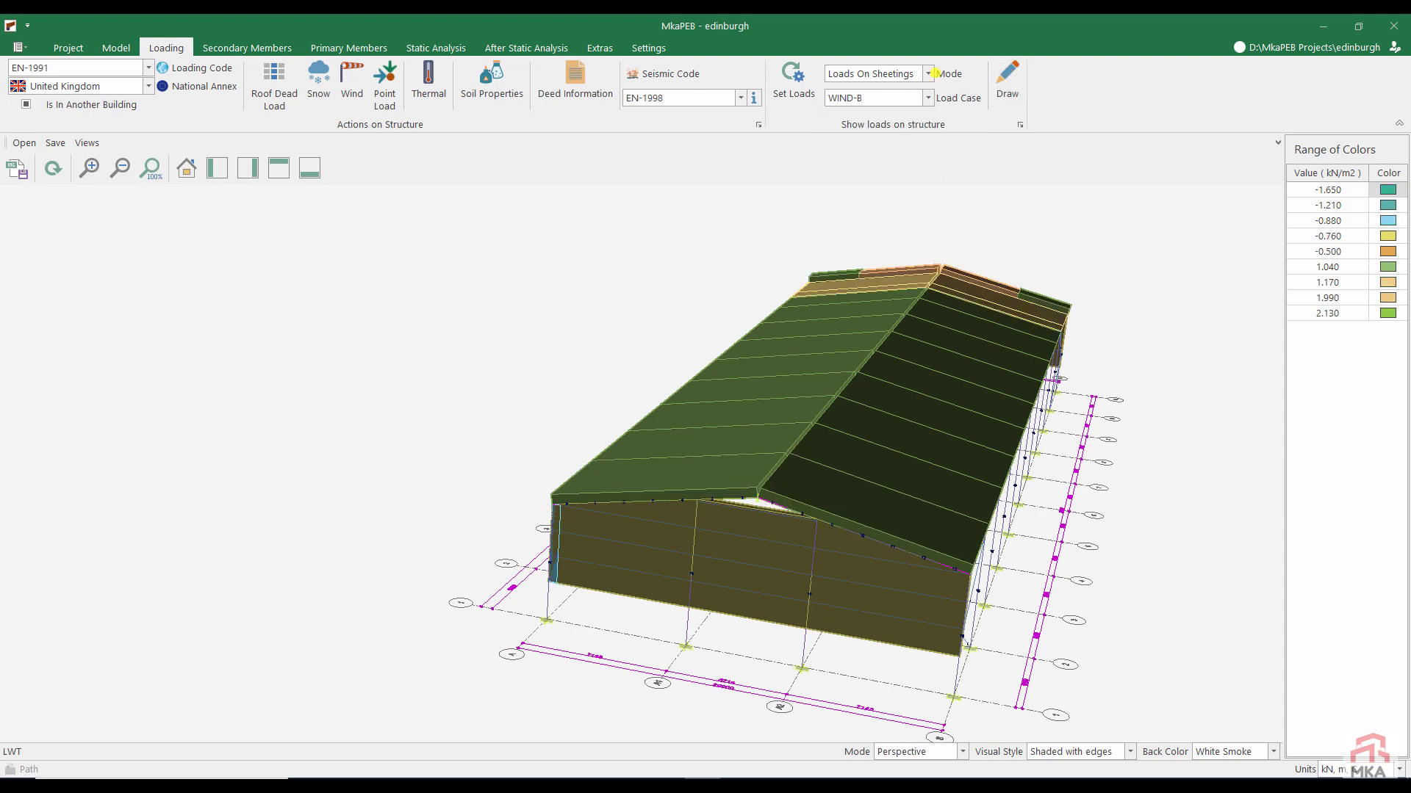
Display the WIND-B loads on the secondary members and view the loaded purlins
{"action": "left_click", "coordinate": [874, 74]}
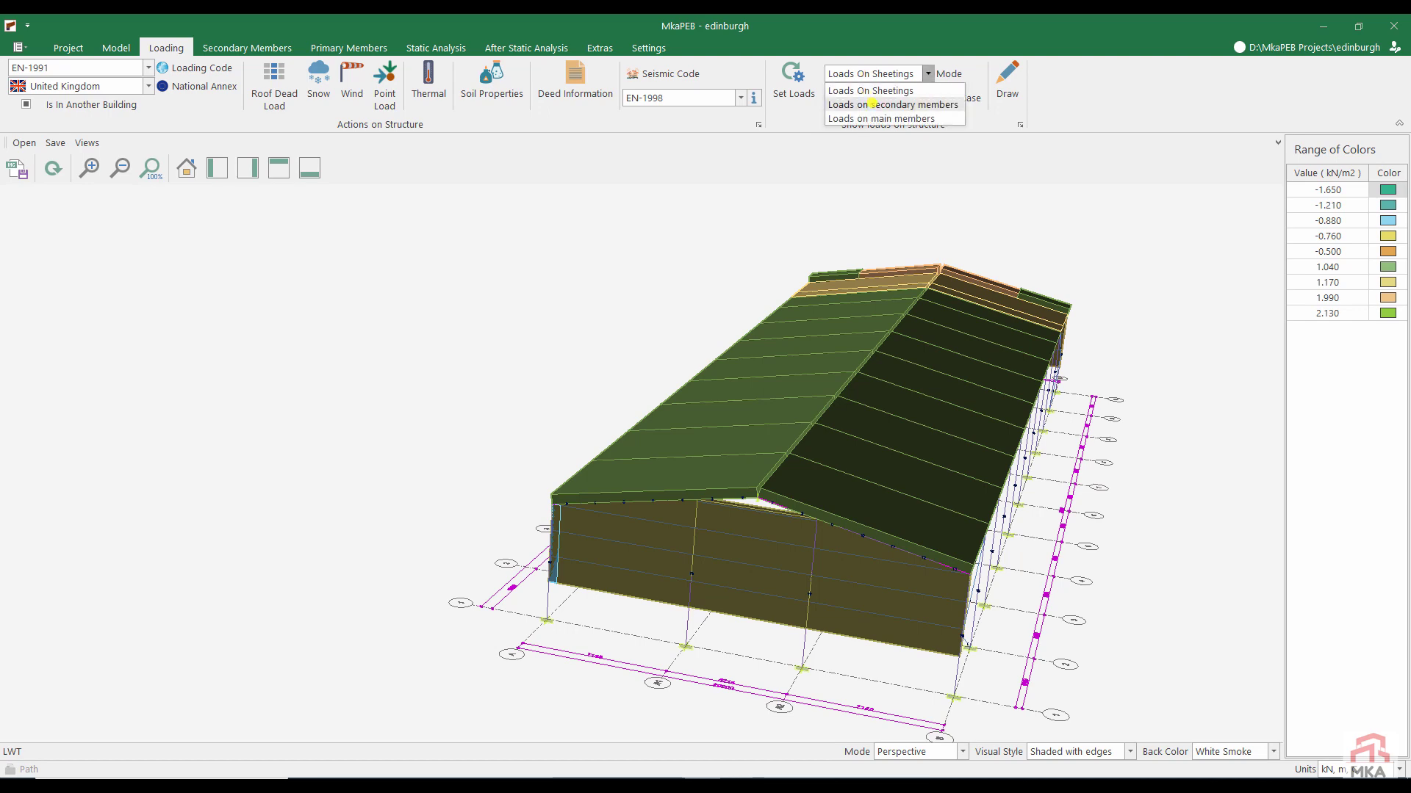
{"action": "left_click", "coordinate": [872, 104]}
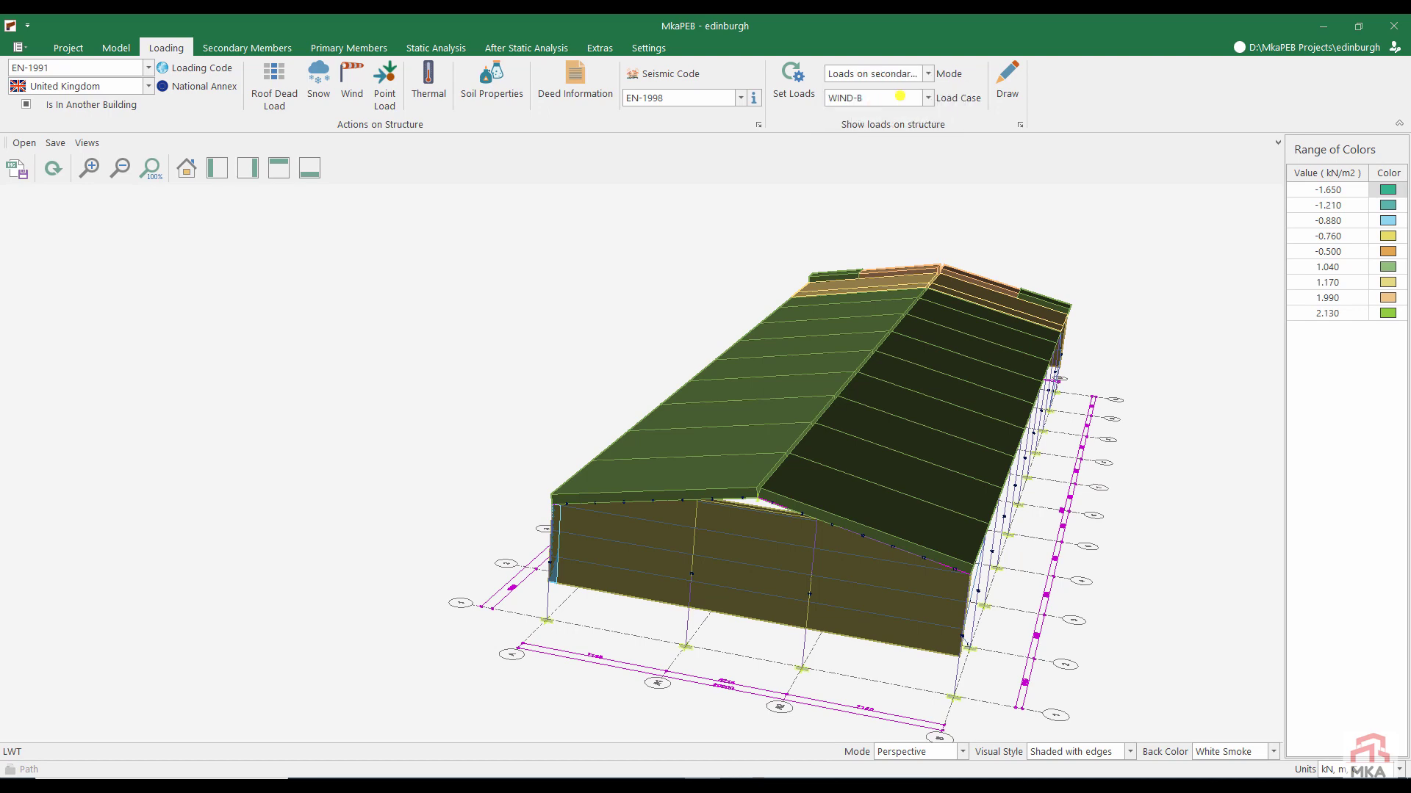
{"action": "left_click", "coordinate": [997, 77]}
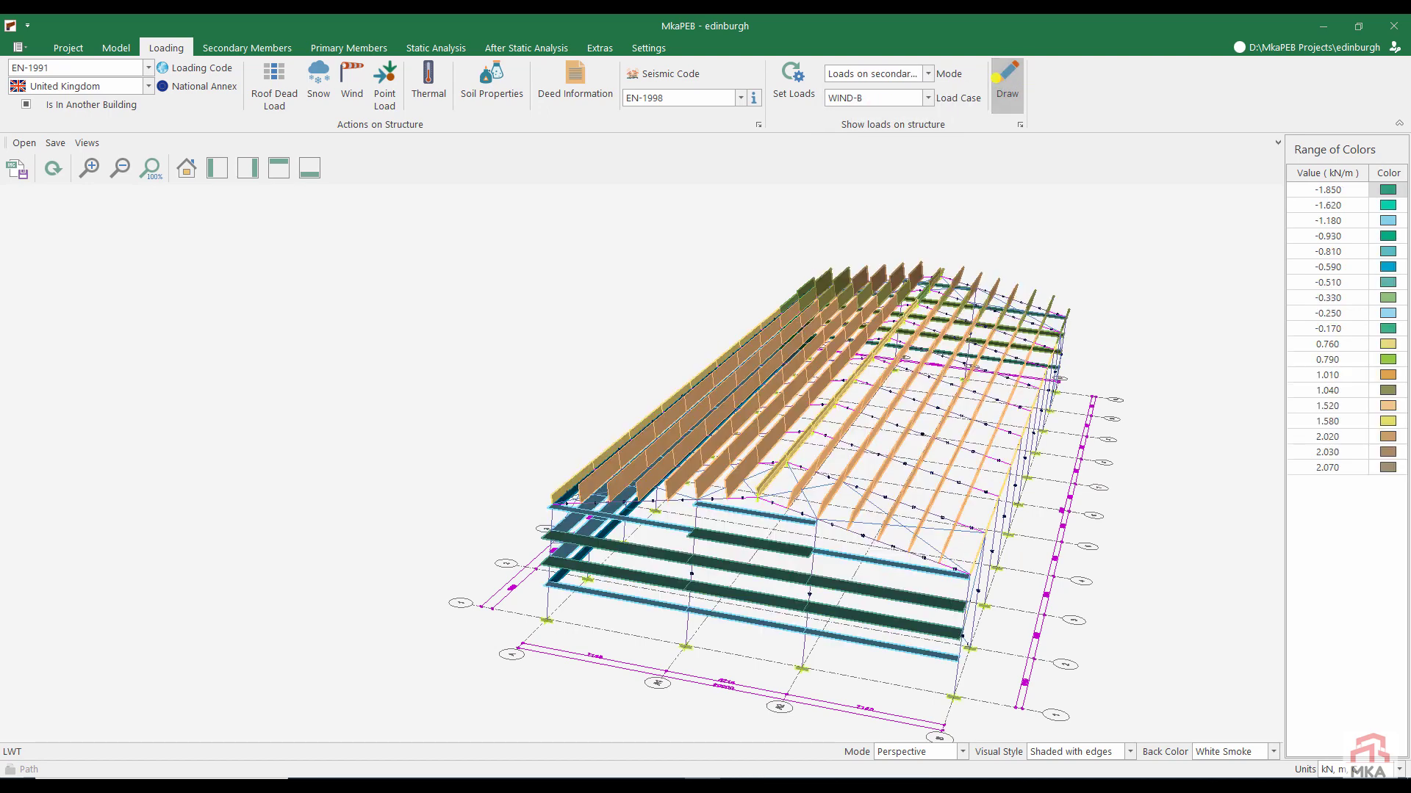
{"action": "mouse_move", "coordinate": [793, 415]}
{"action": "middle_mouse_down"}
{"action": "mouse_move", "coordinate": [879, 426]}
{"action": "mouse_move", "coordinate": [756, 415]}
{"action": "middle_mouse_up"}
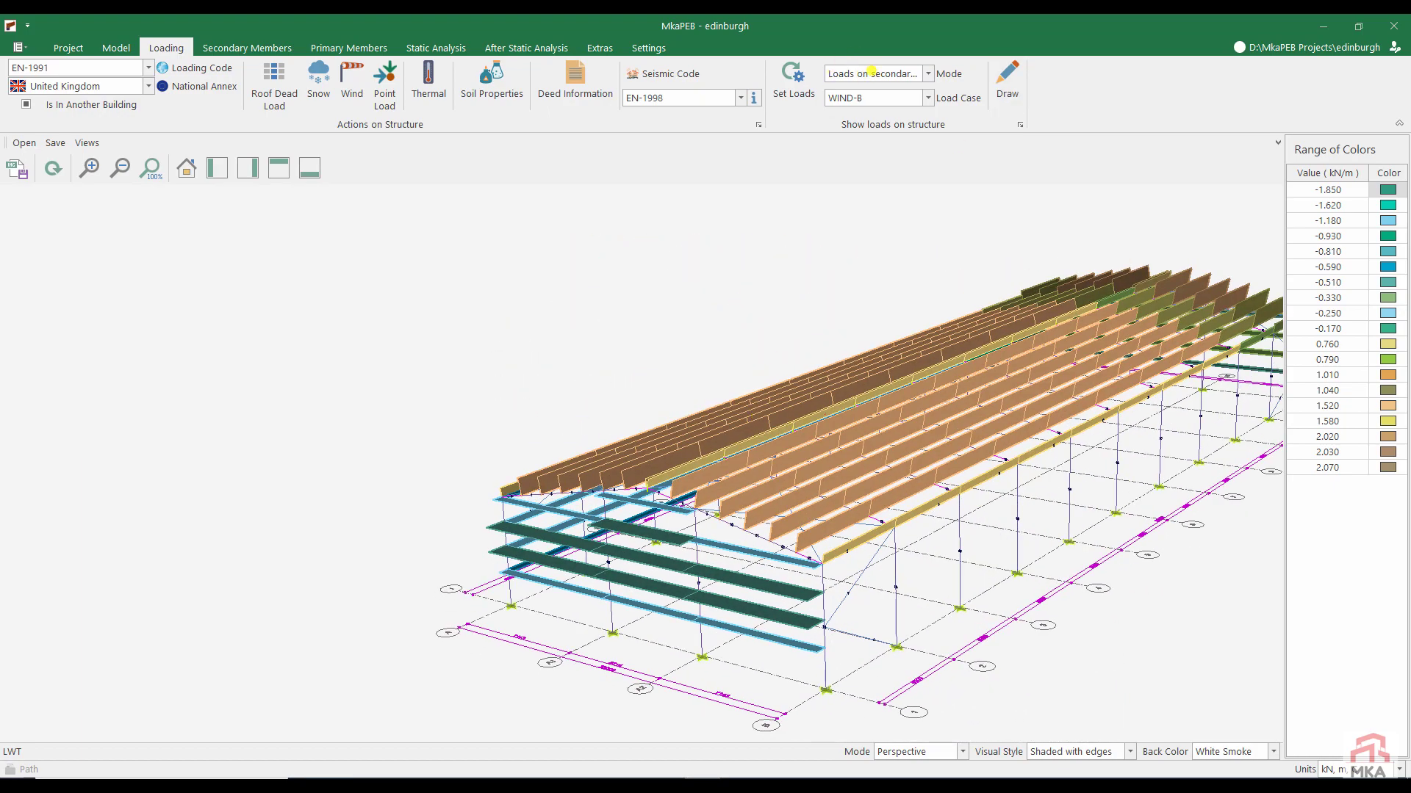
Switch the display to WIND-B loads on the main members and redraw
{"action": "left_click", "coordinate": [871, 71]}
{"action": "left_click", "coordinate": [873, 116]}
{"action": "left_click", "coordinate": [997, 81]}
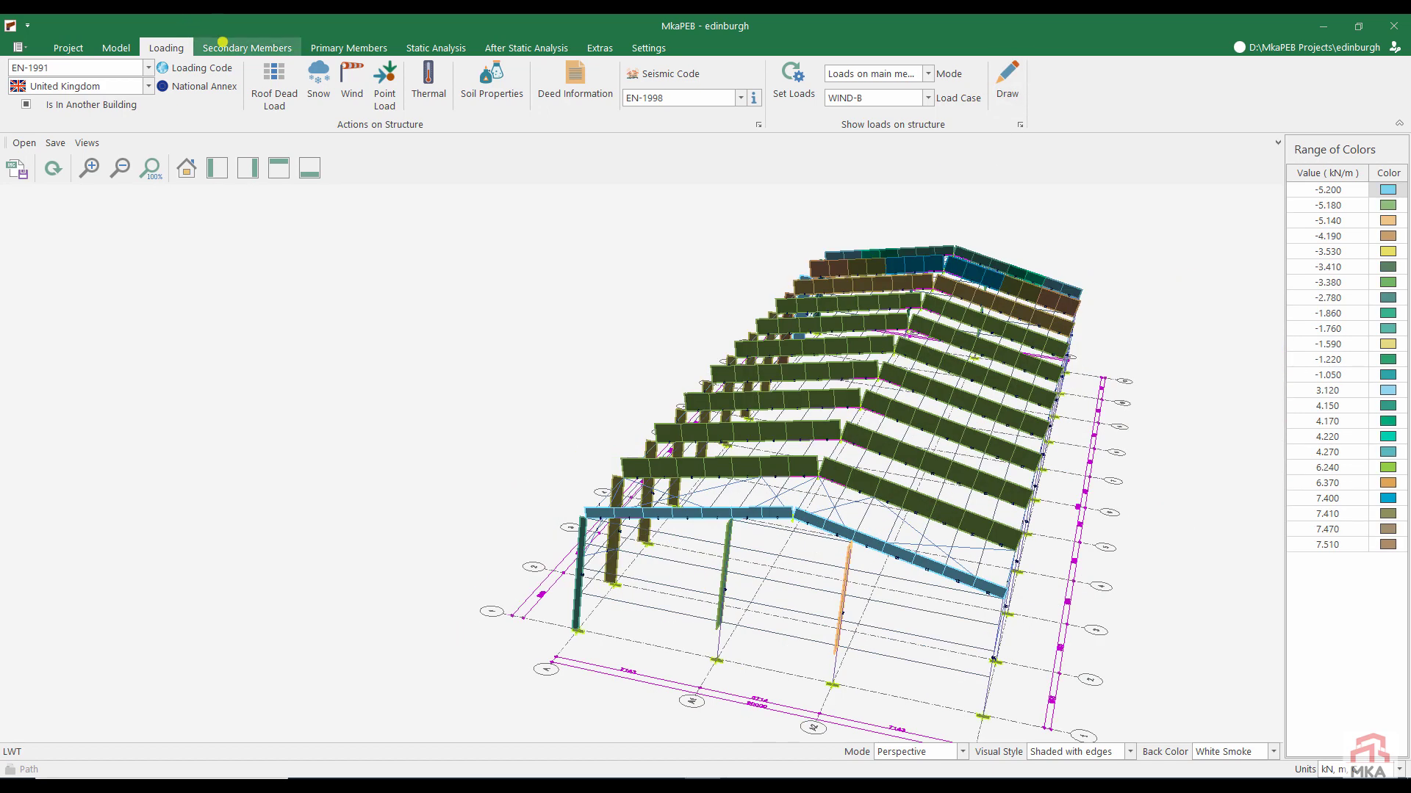
Keep EN-1993 and step the single-profile purlin section up to C200-25-S250GD
{"action": "left_click", "coordinate": [223, 46]}
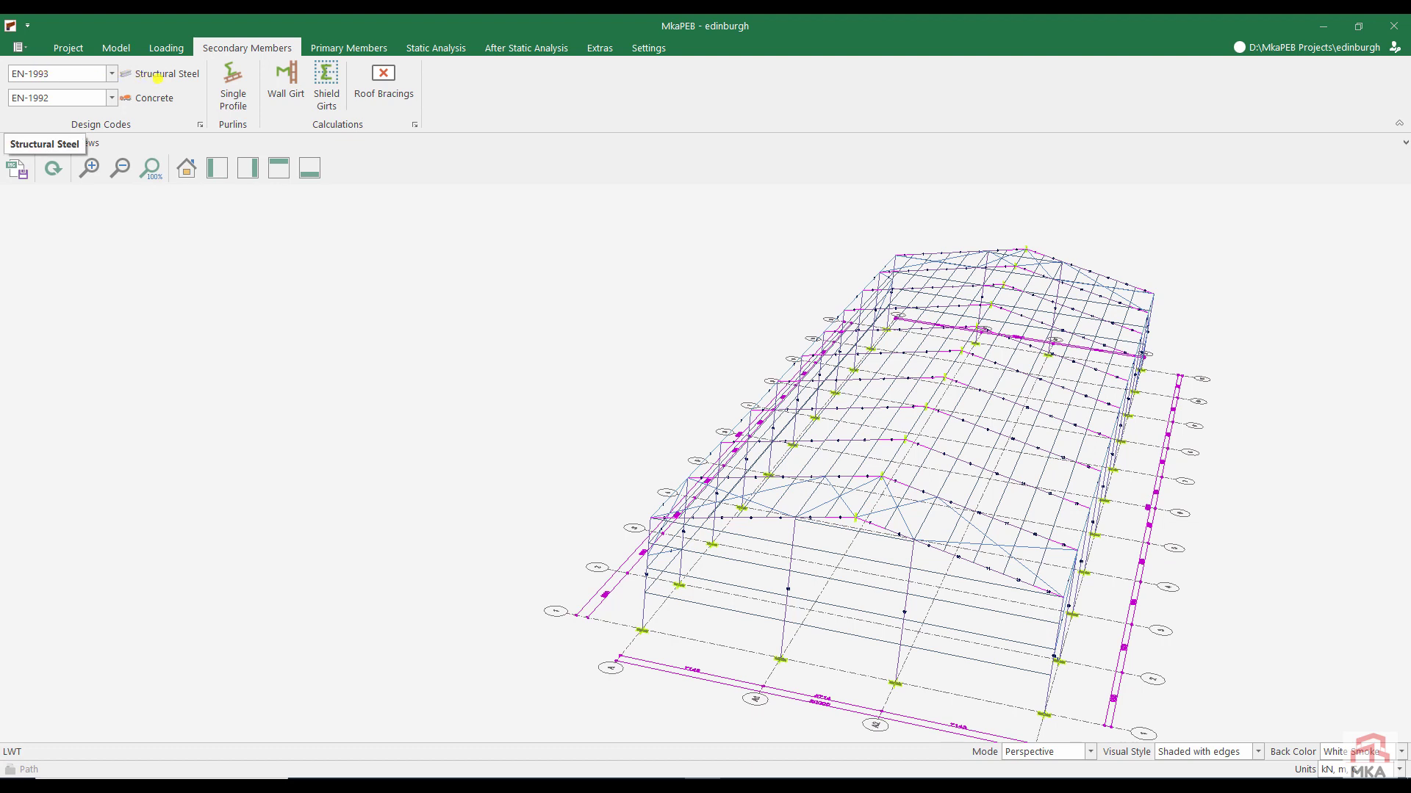
{"action": "left_click", "coordinate": [50, 72]}
{"action": "left_click", "coordinate": [50, 73]}
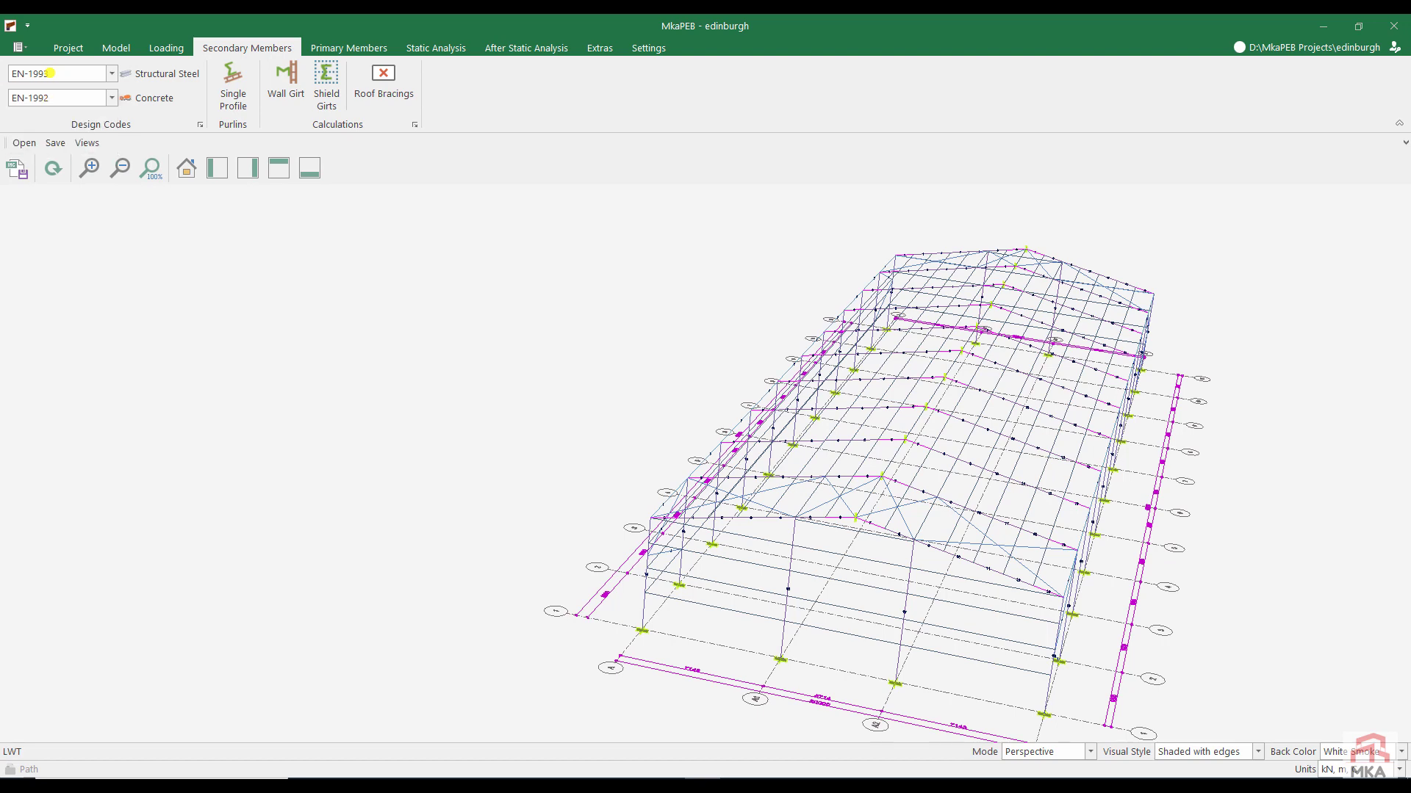
{"action": "left_click", "coordinate": [229, 95]}
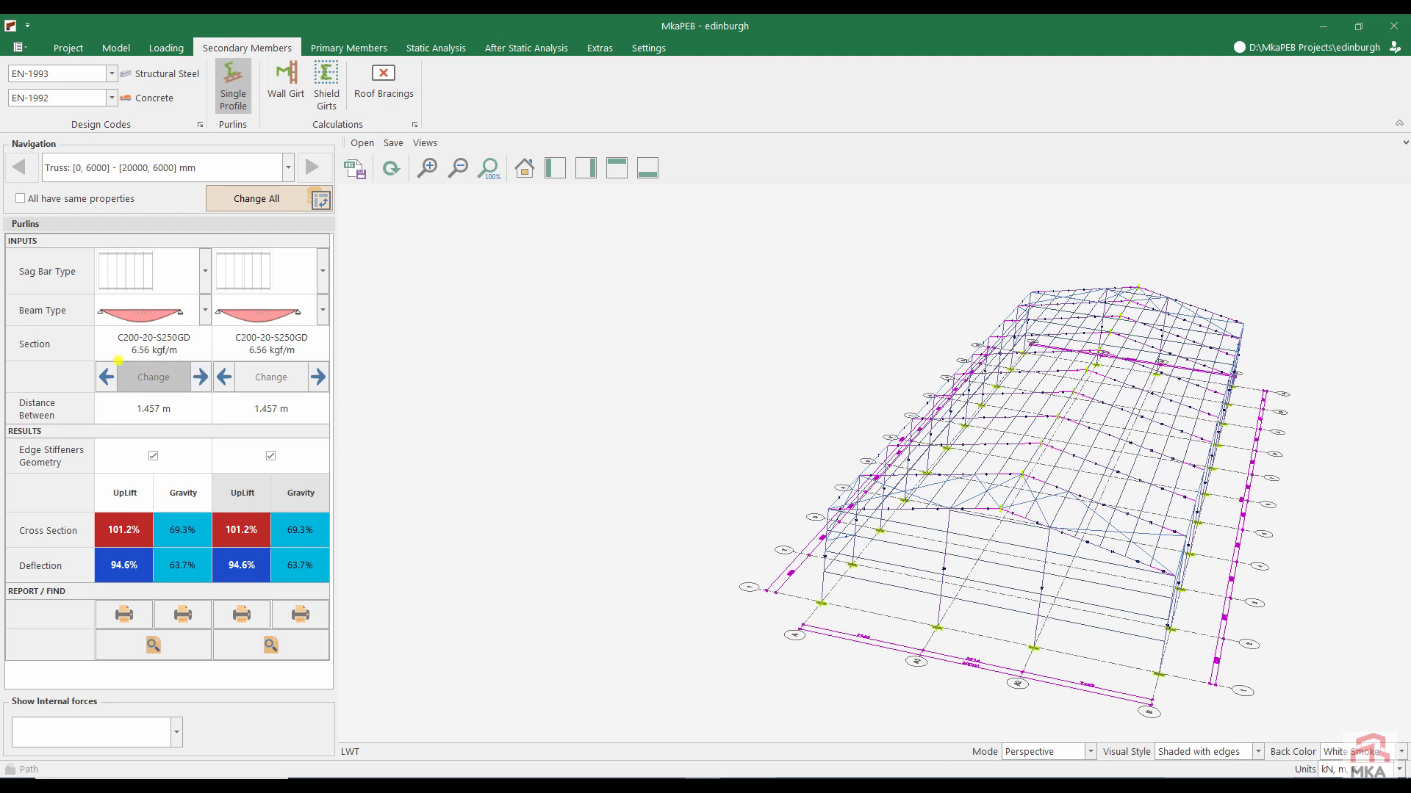
{"action": "left_click", "coordinate": [199, 375]}
{"action": "left_click", "coordinate": [199, 376]}
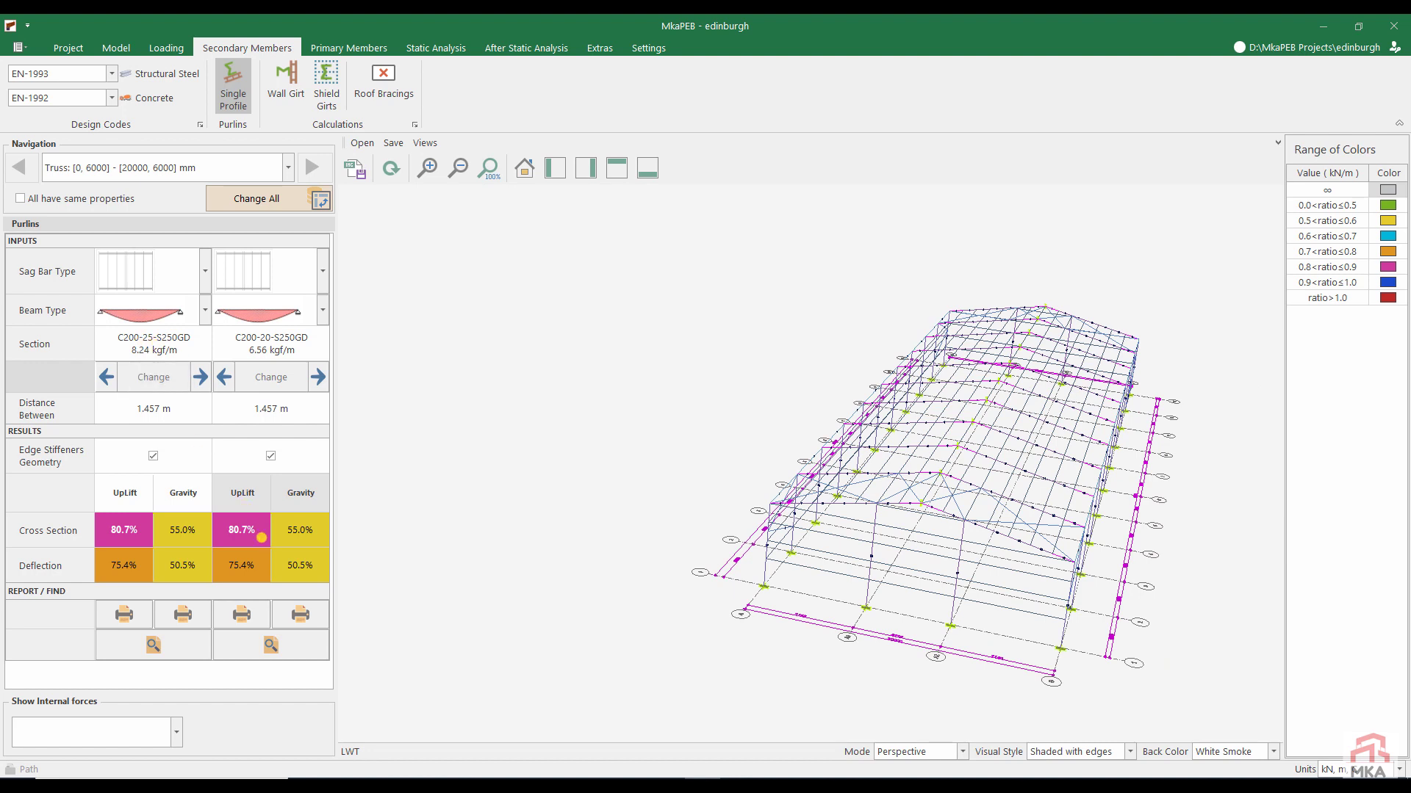
Upgrade the yz-A wall girts to C200-25-S250GD
{"action": "left_click", "coordinate": [276, 78]}
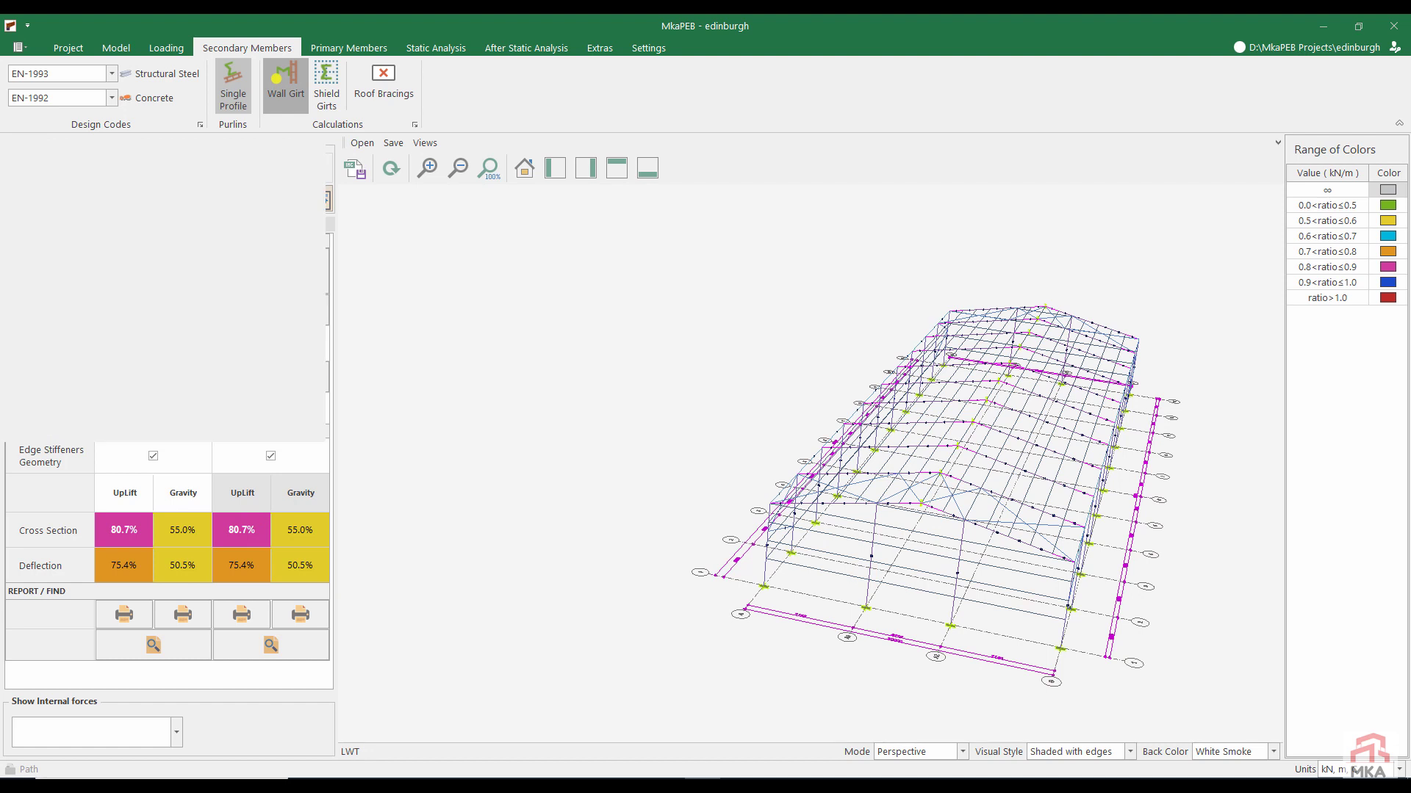
{"action": "left_click", "coordinate": [275, 78]}
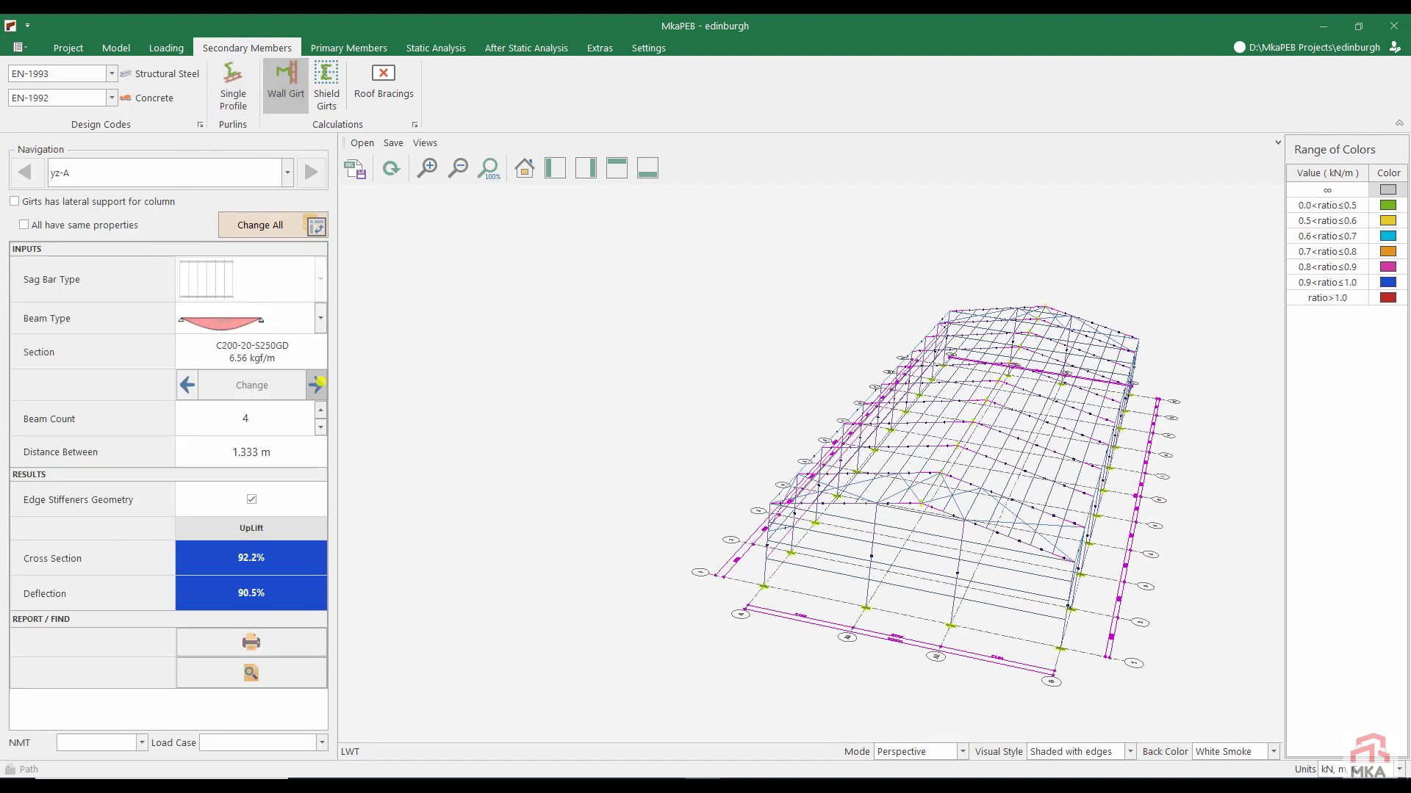
{"action": "left_click", "coordinate": [319, 383]}
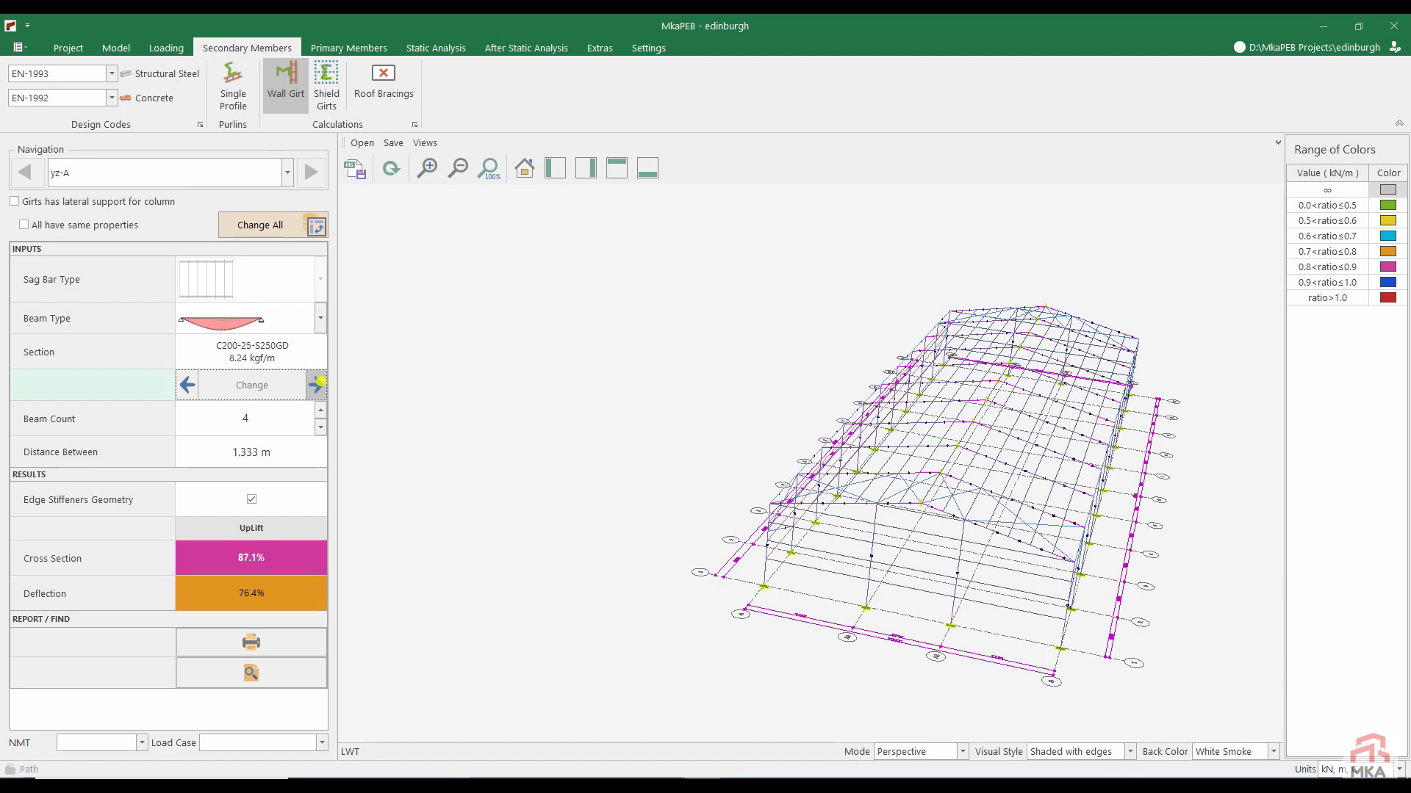
{"action": "left_click_drag", "start_coordinate": [894, 547], "coordinate": [823, 514]}
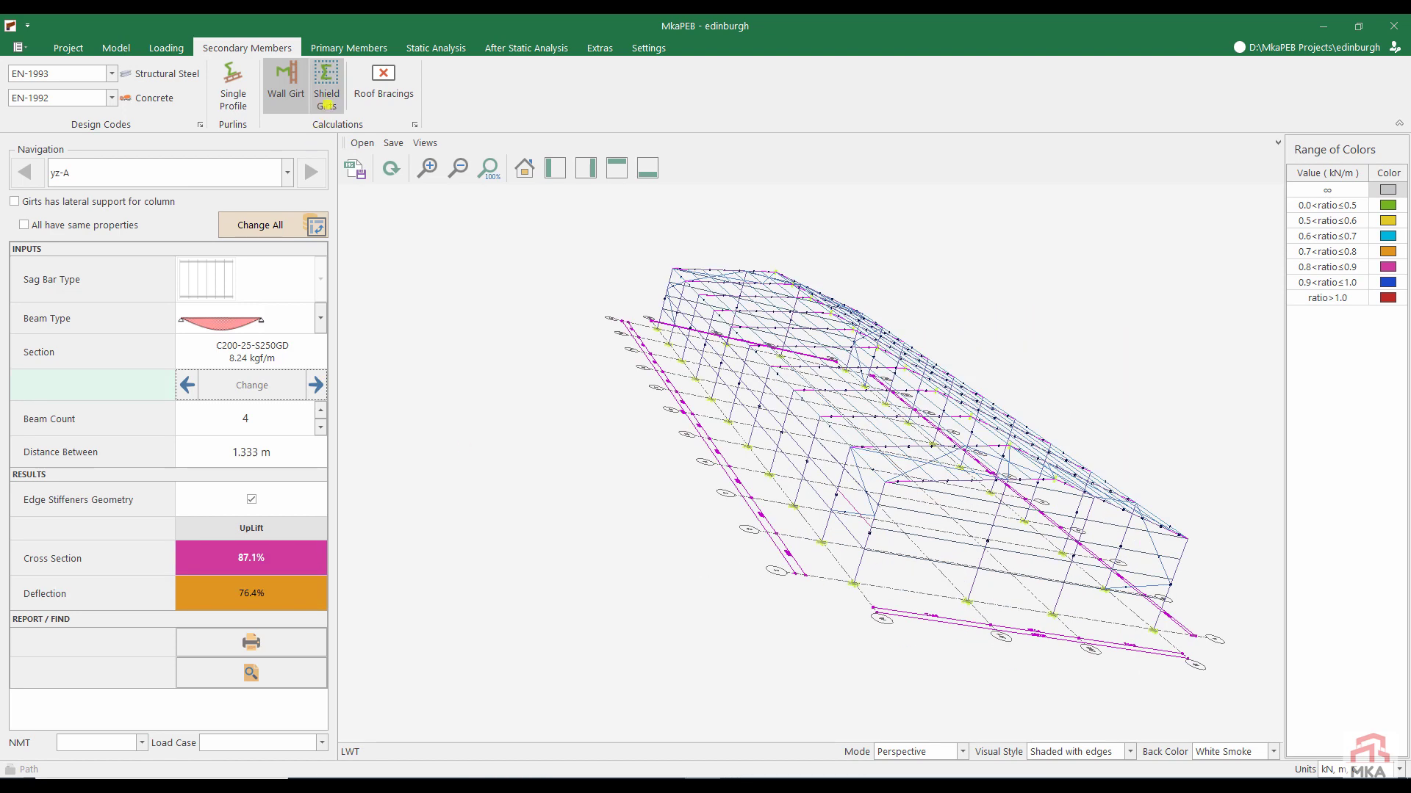
Upgrade the shield girts on gable axes xz-1 and xz-11 to C200-25-S250GD
{"action": "left_click", "coordinate": [327, 85]}
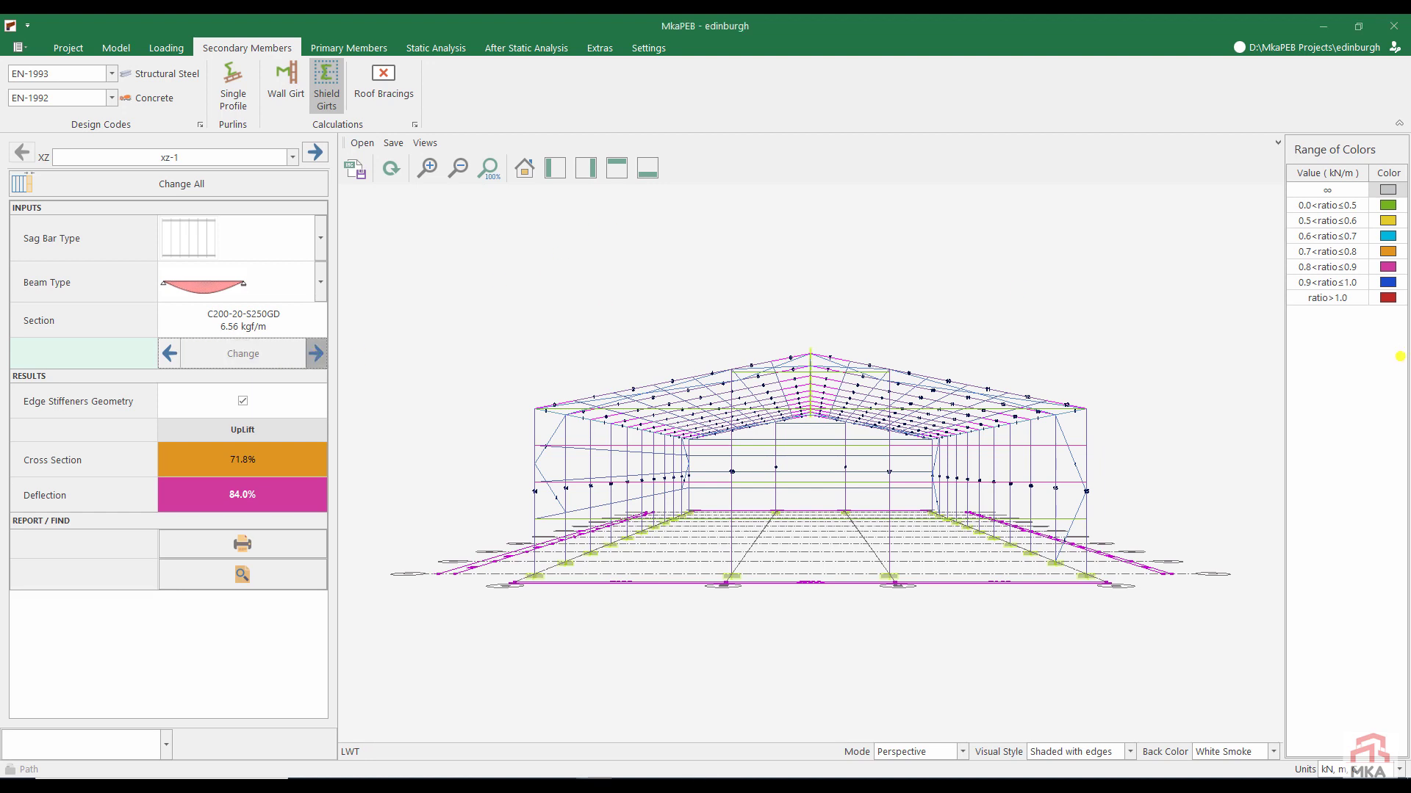
{"action": "left_click", "coordinate": [316, 353]}
{"action": "left_click", "coordinate": [314, 153]}
{"action": "left_click", "coordinate": [316, 353]}
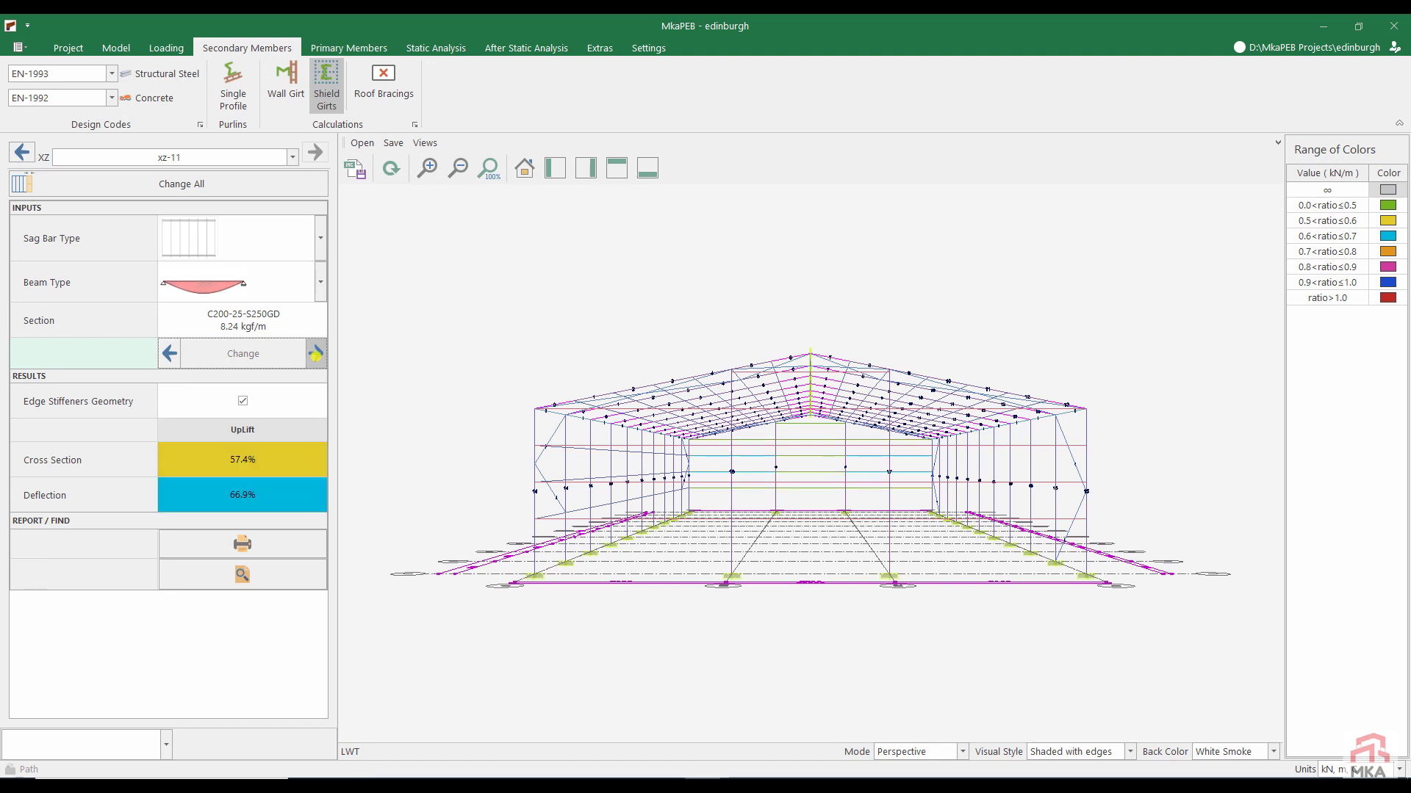
On axis xz-1, make the main columns HEA320 and remove wall sheeting at the 20.0M column
{"action": "left_click", "coordinate": [342, 50]}
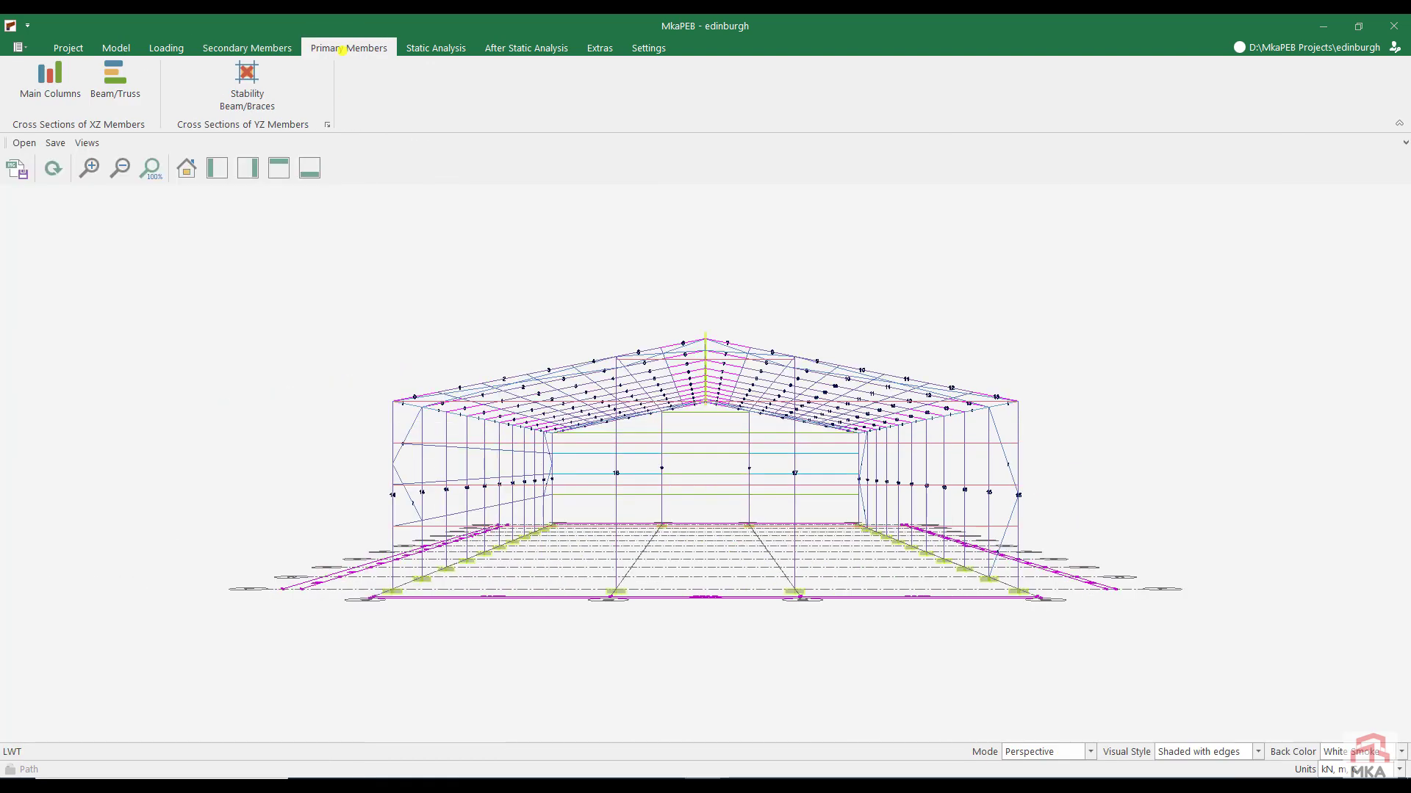
{"action": "left_click", "coordinate": [30, 94]}
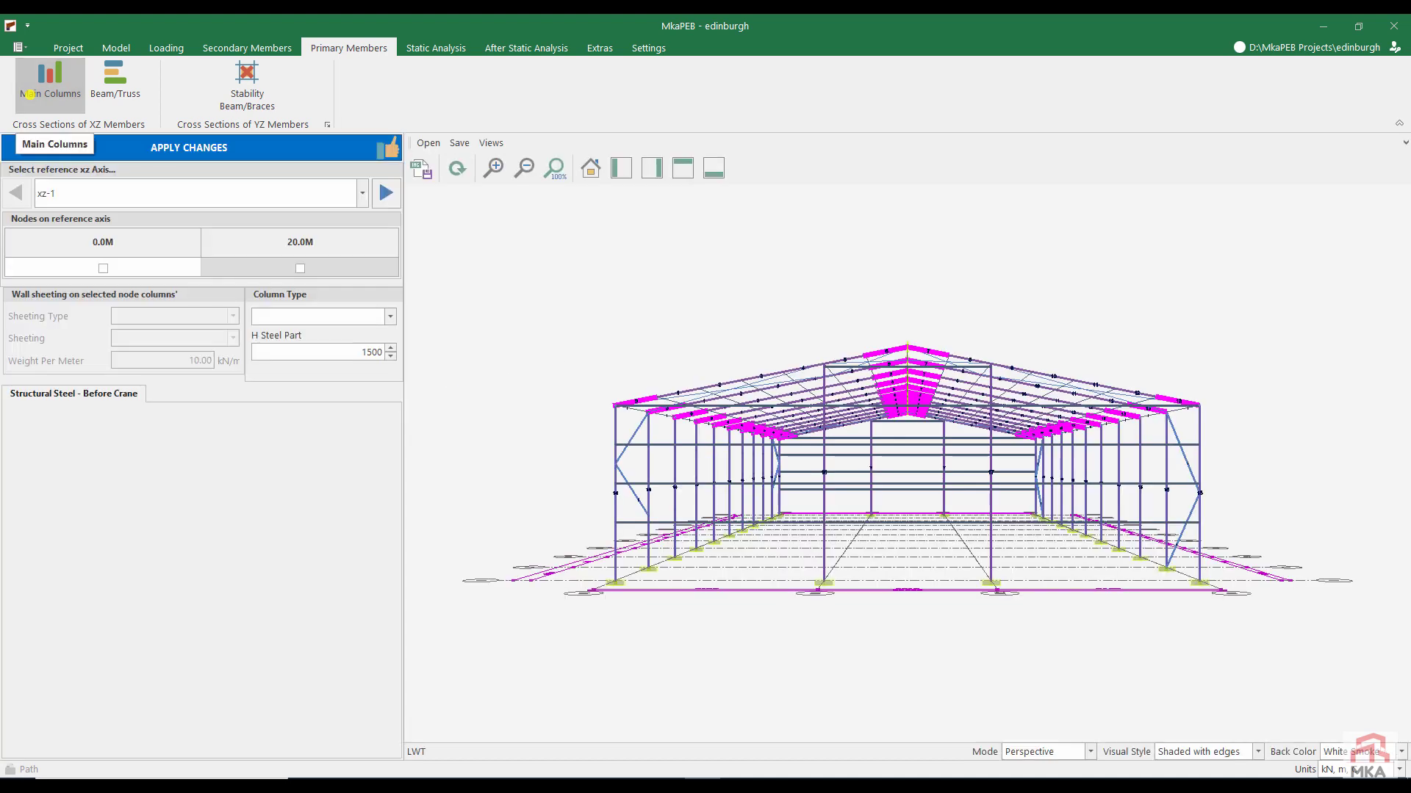
{"action": "left_click", "coordinate": [103, 268]}
{"action": "left_click", "coordinate": [103, 269]}
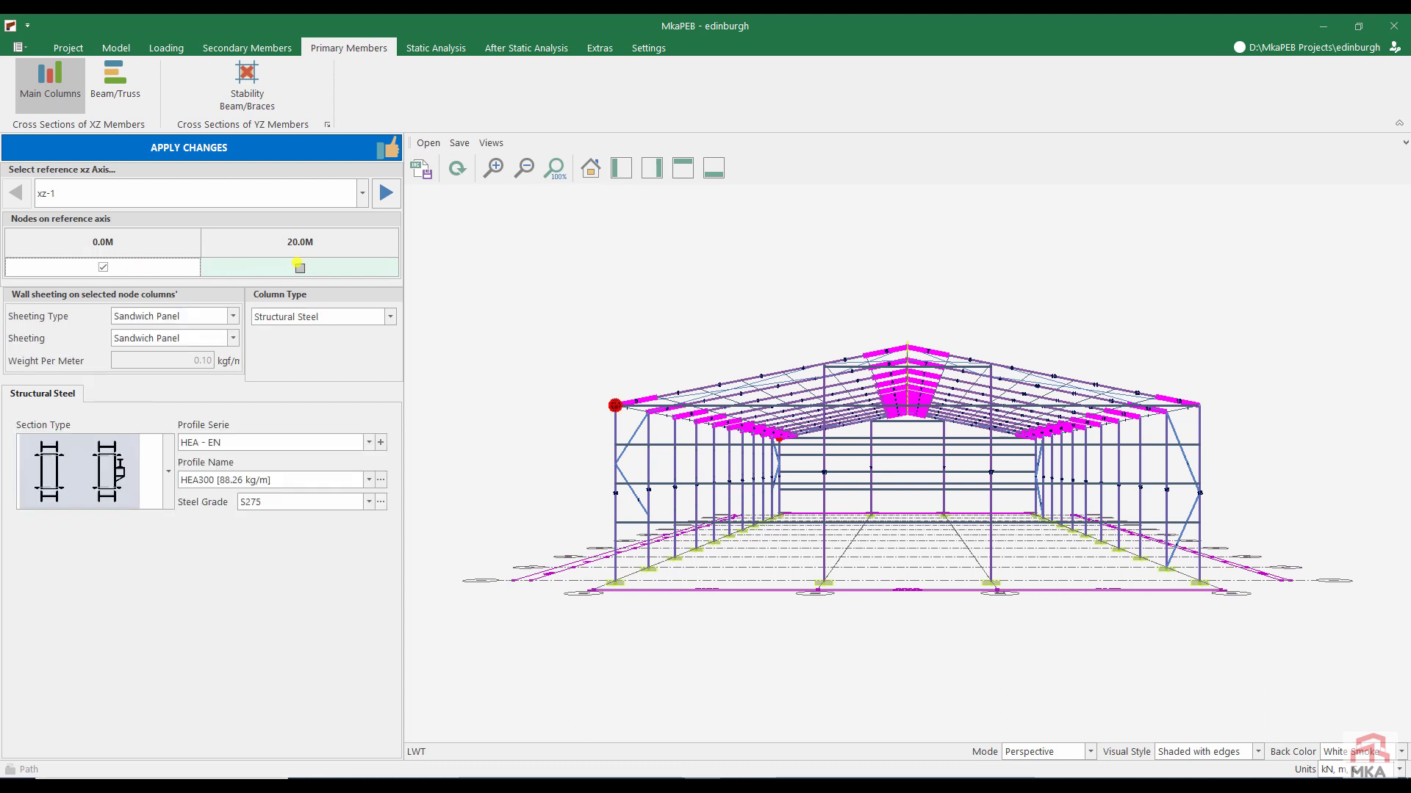
{"action": "left_click", "coordinate": [301, 265]}
{"action": "left_click", "coordinate": [734, 448]}
{"action": "left_click", "coordinate": [213, 479]}
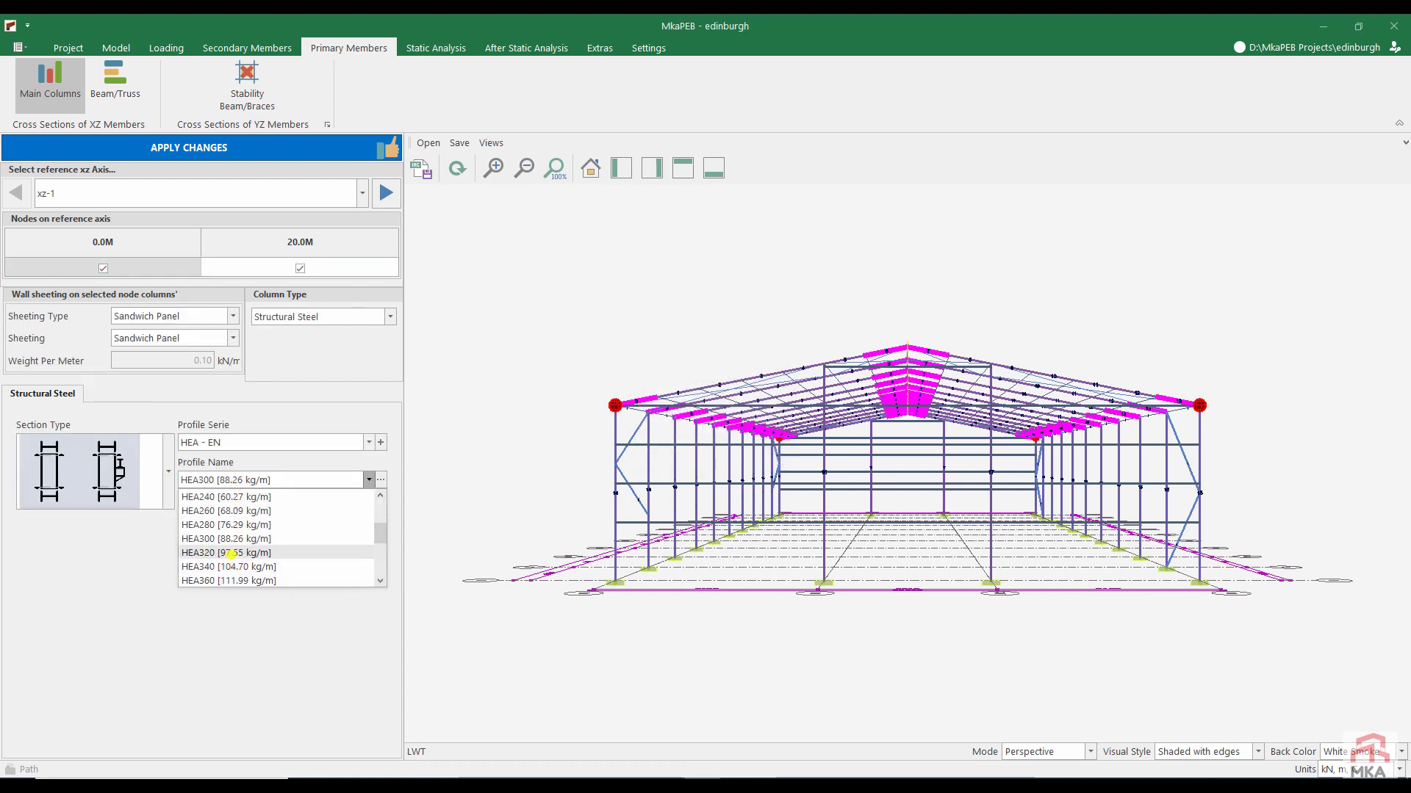
{"action": "left_click", "coordinate": [233, 554]}
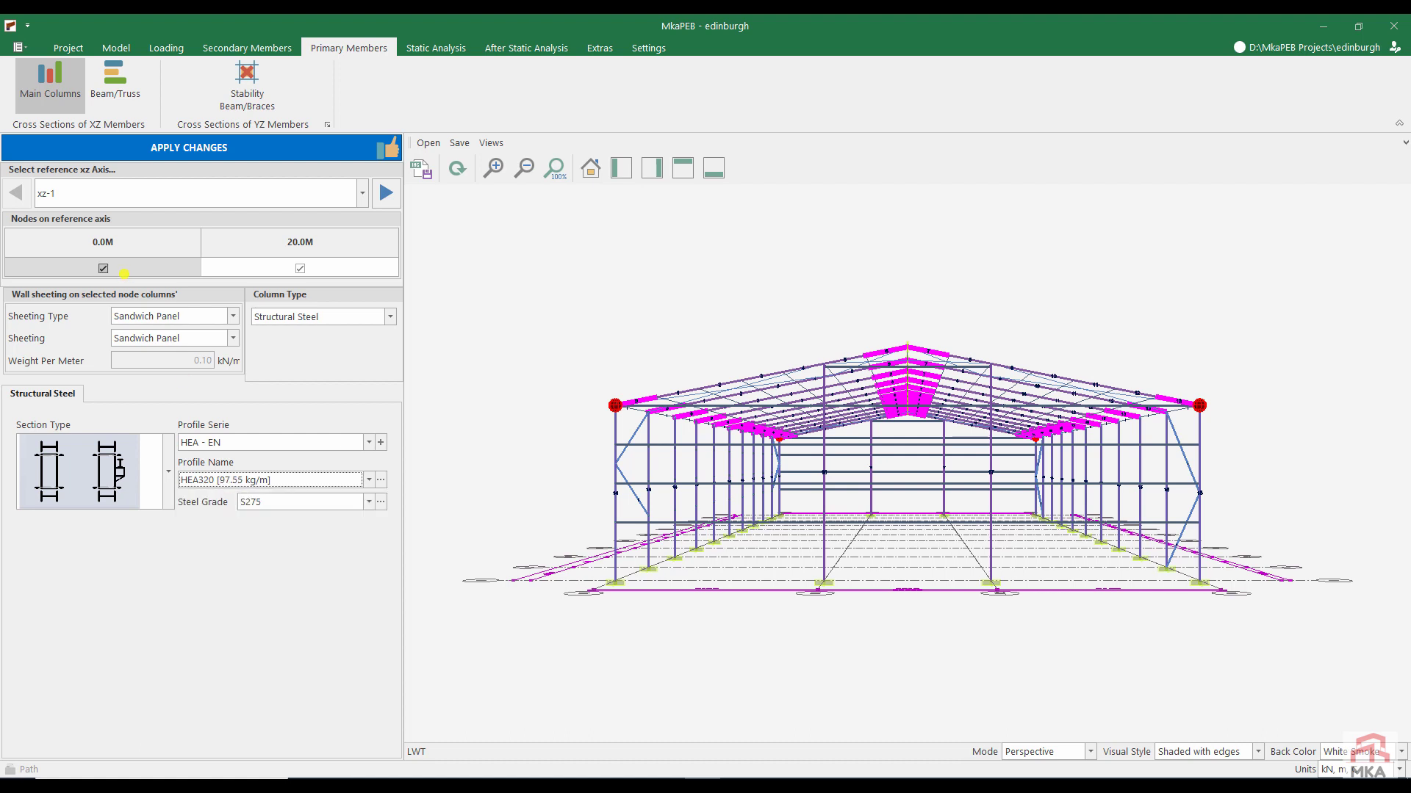
{"action": "left_click", "coordinate": [103, 267]}
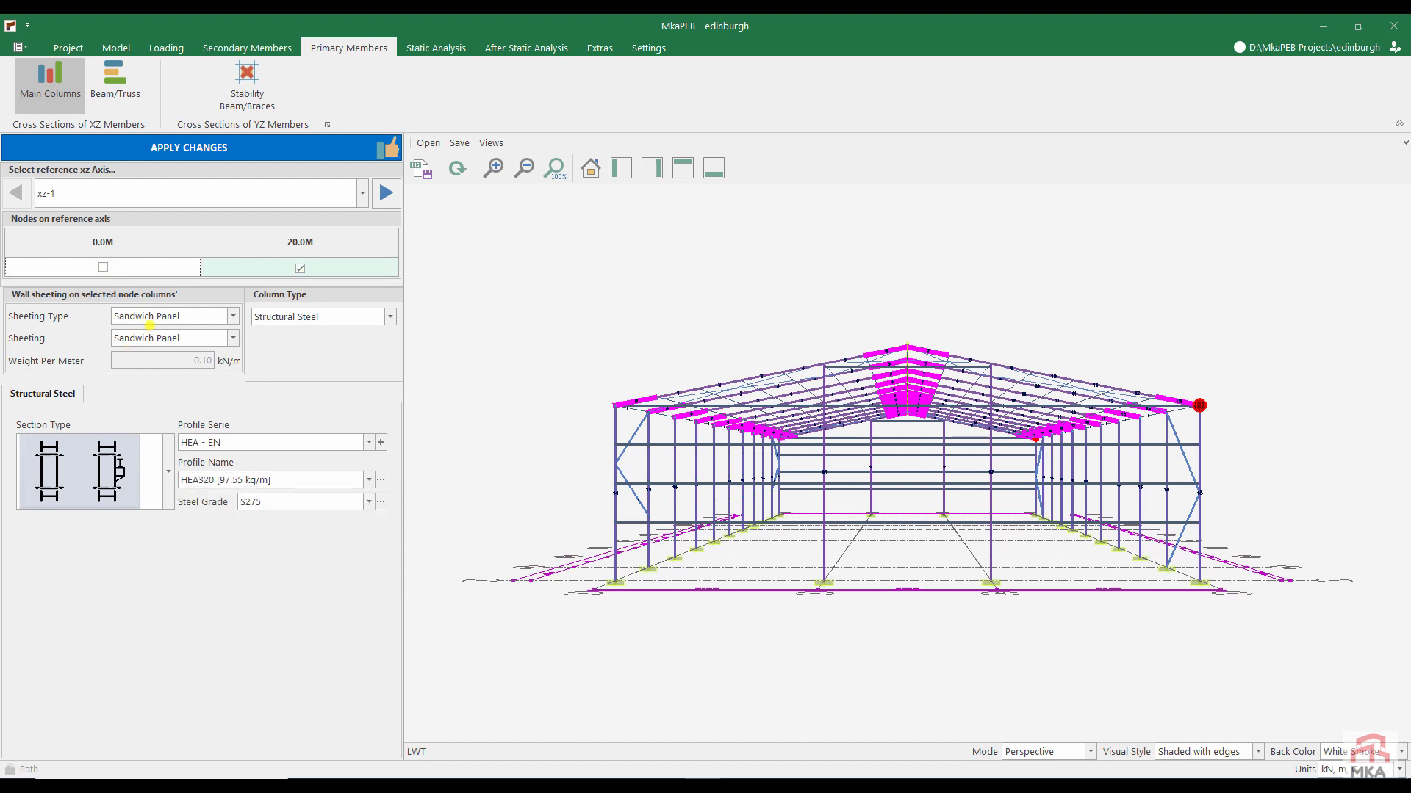
{"action": "left_click", "coordinate": [152, 322]}
{"action": "scroll", "coordinate": [147, 389], "scroll_direction": "down", "scroll_amount": 1}
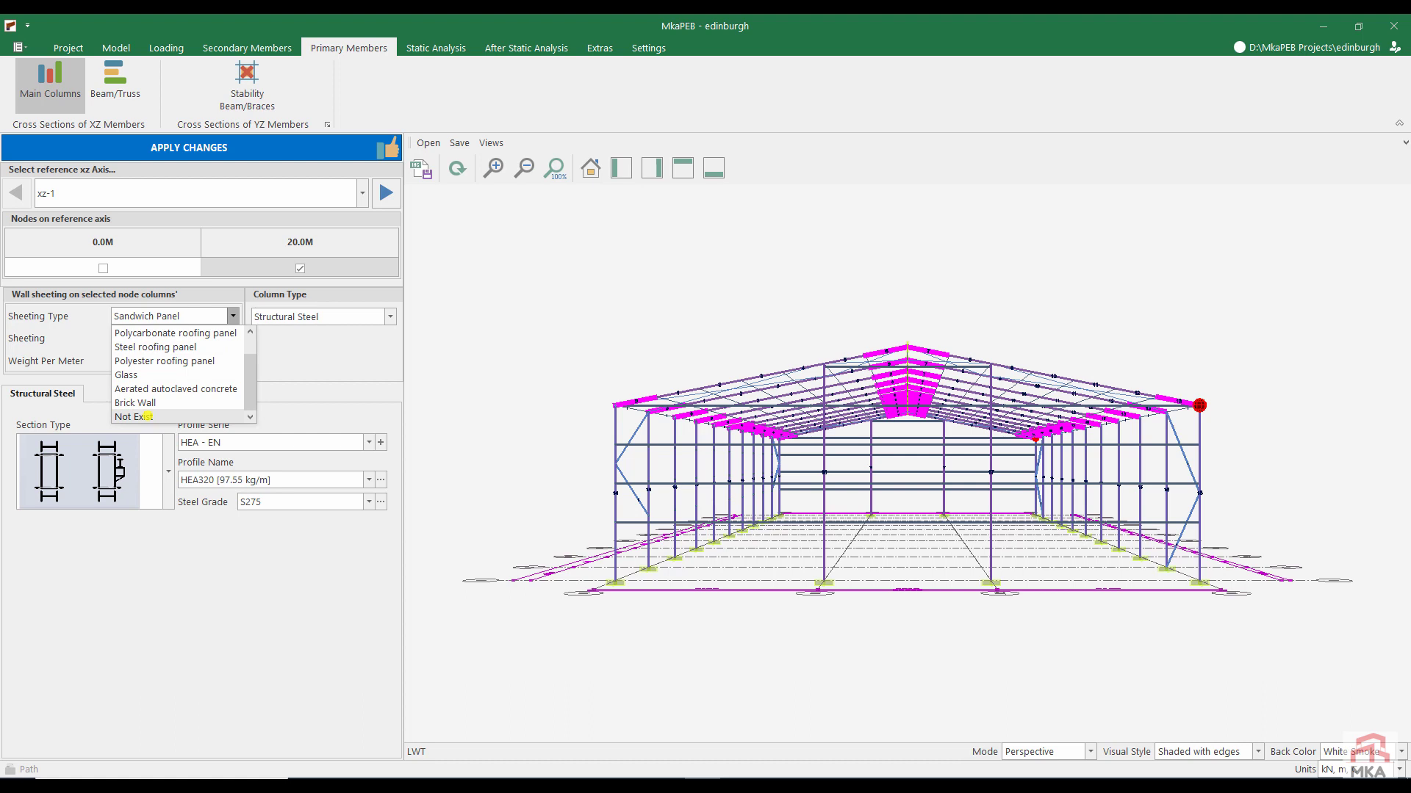
{"action": "left_click", "coordinate": [147, 417]}
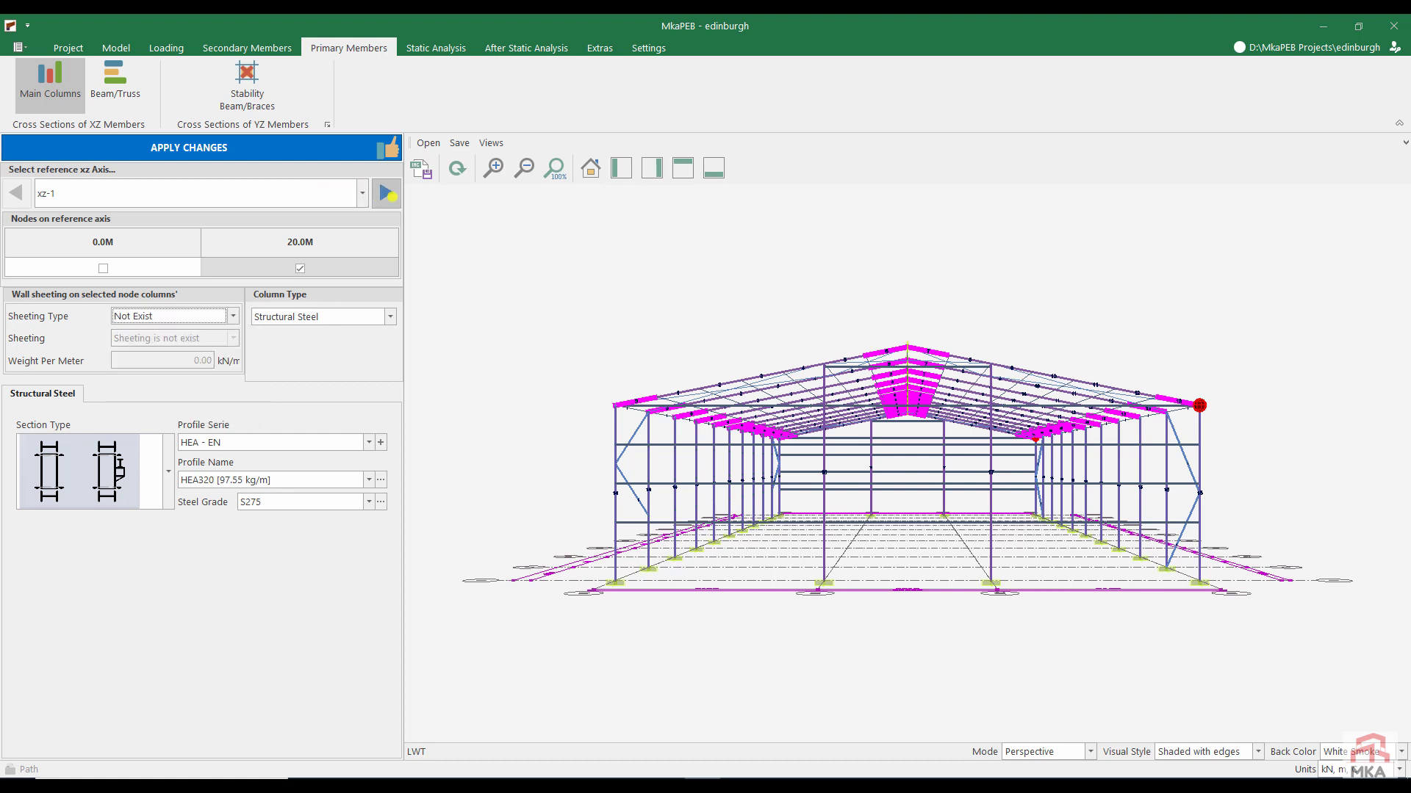
Give axis xz-2 HEA320 columns with no sheeting at 20.0M, and apply the changes
{"action": "left_click", "coordinate": [388, 194]}
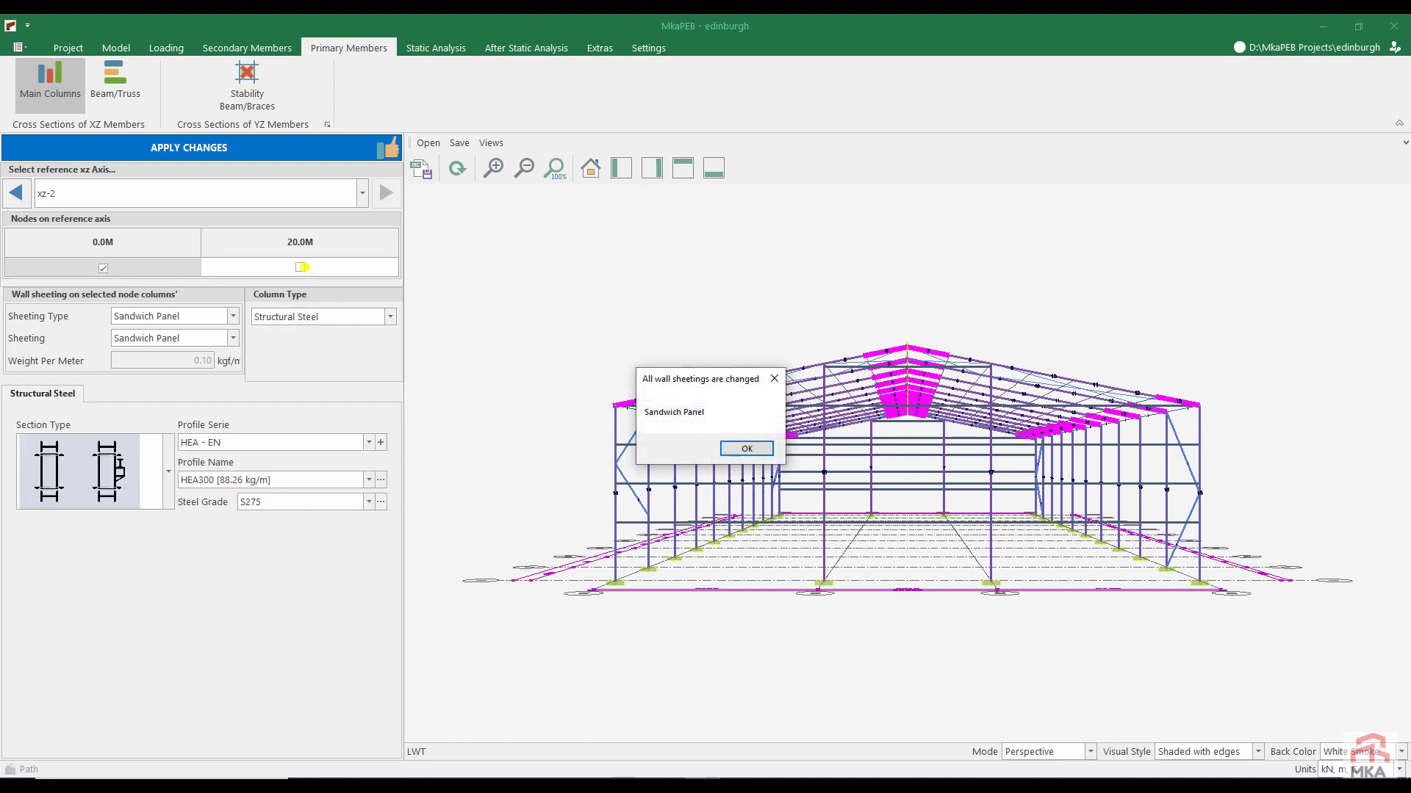
{"action": "left_click", "coordinate": [746, 449]}
{"action": "left_click", "coordinate": [369, 480]}
{"action": "left_click", "coordinate": [216, 513]}
{"action": "left_click", "coordinate": [208, 481]}
{"action": "left_click", "coordinate": [220, 545]}
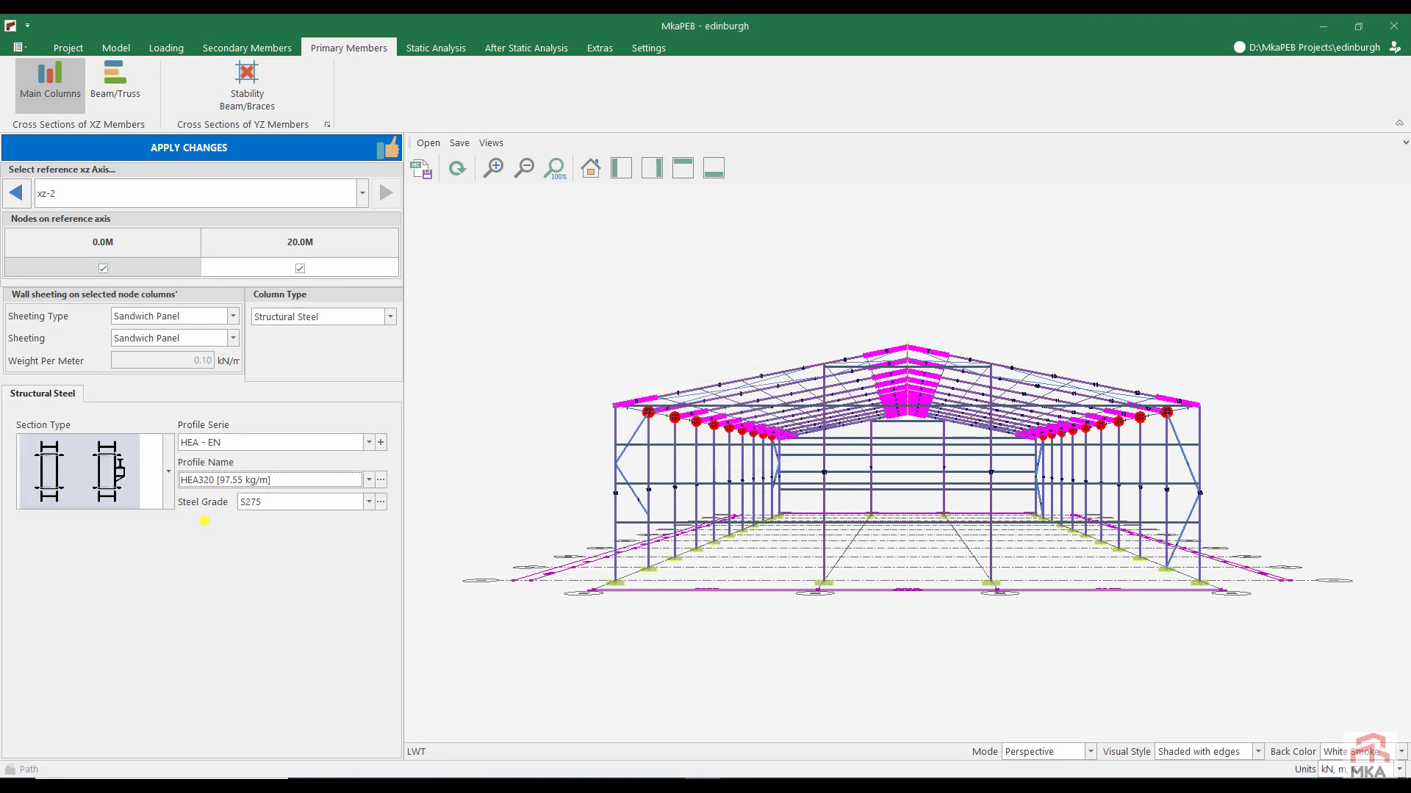
{"action": "left_click", "coordinate": [249, 269]}
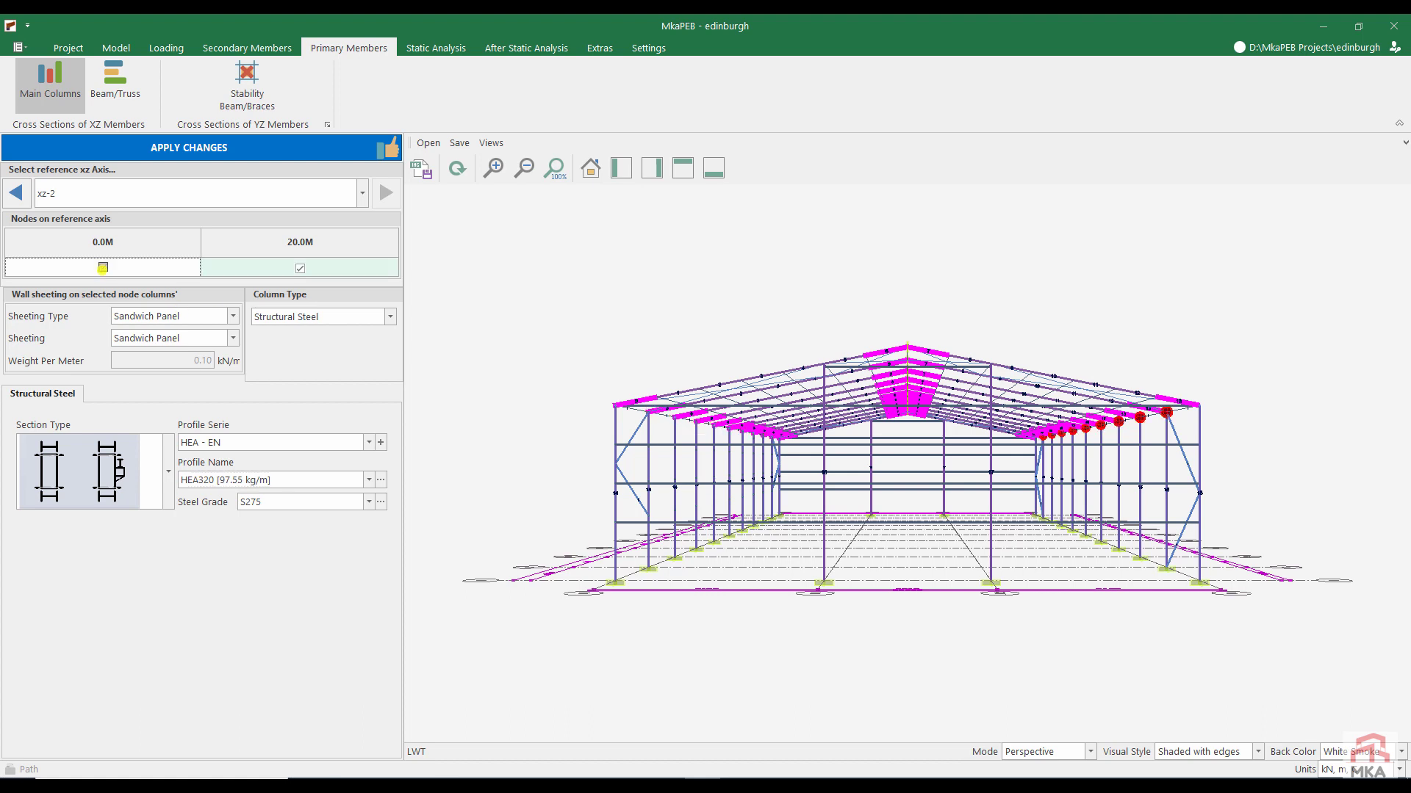
{"action": "left_click", "coordinate": [156, 316]}
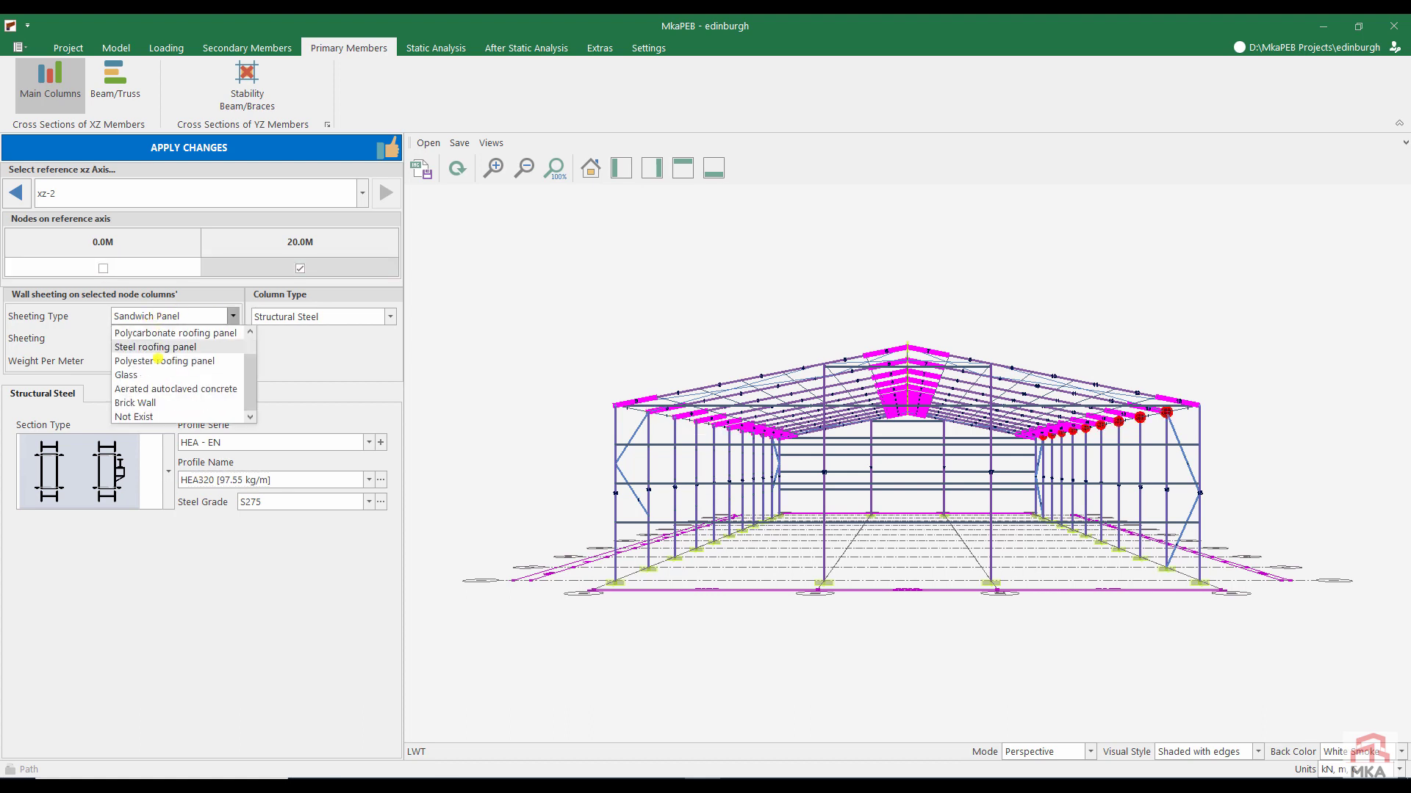
{"action": "left_click", "coordinate": [147, 417]}
{"action": "left_click", "coordinate": [204, 150]}
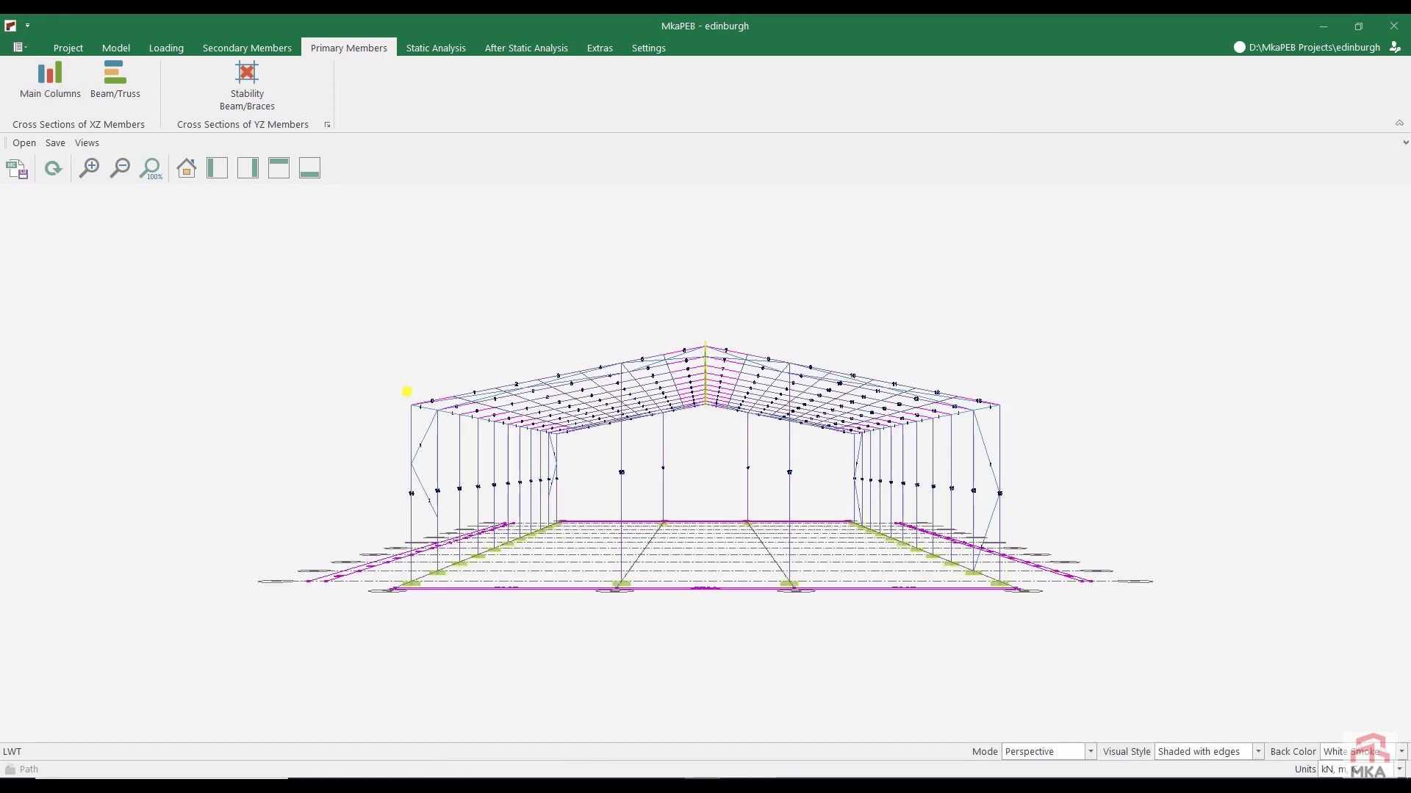
Restore Sandwich Panel wall sheeting on the 0.0M main column of axis xz-1
{"action": "middle_click_drag", "start_coordinate": [407, 391], "coordinate": [443, 397]}
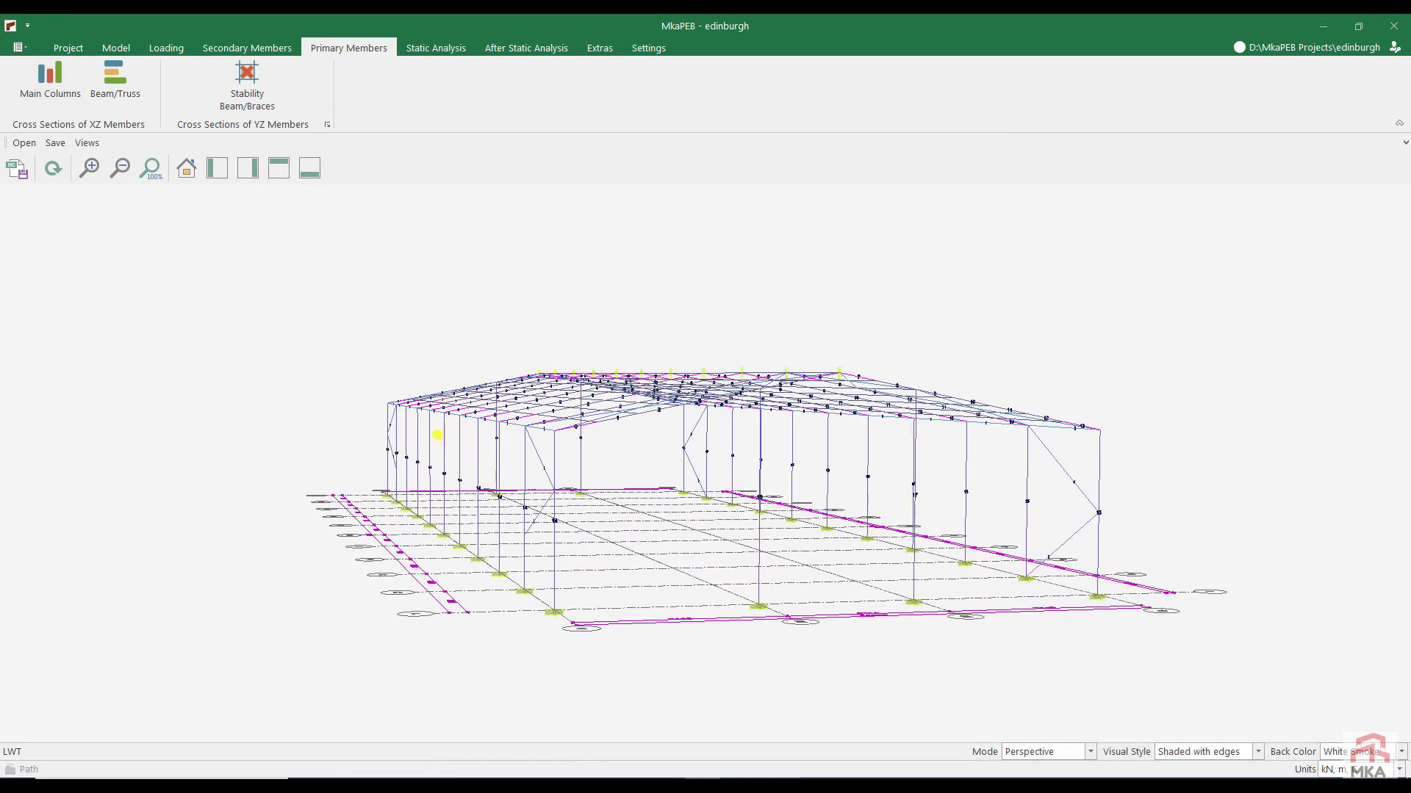
{"action": "left_click", "coordinate": [25, 84]}
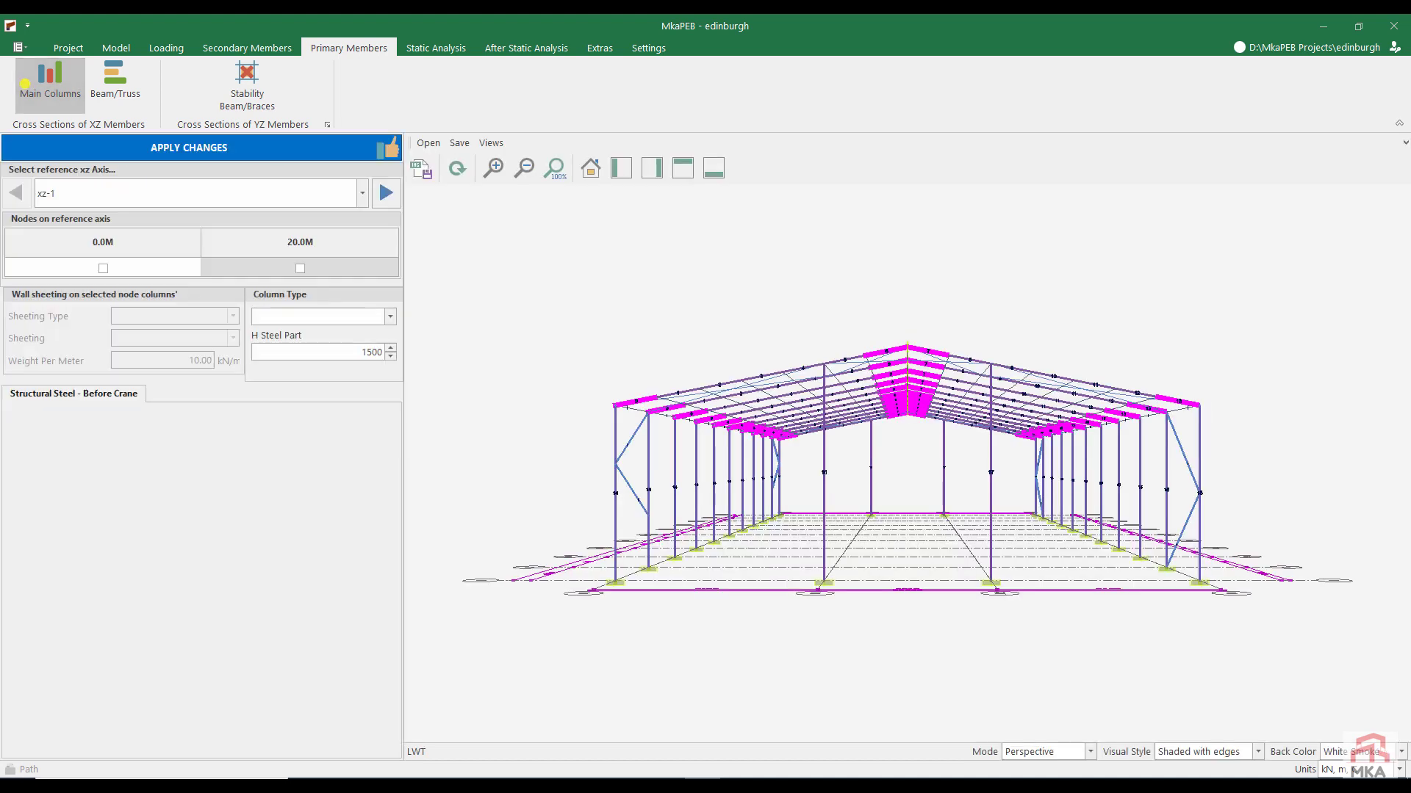
{"action": "left_click", "coordinate": [107, 268]}
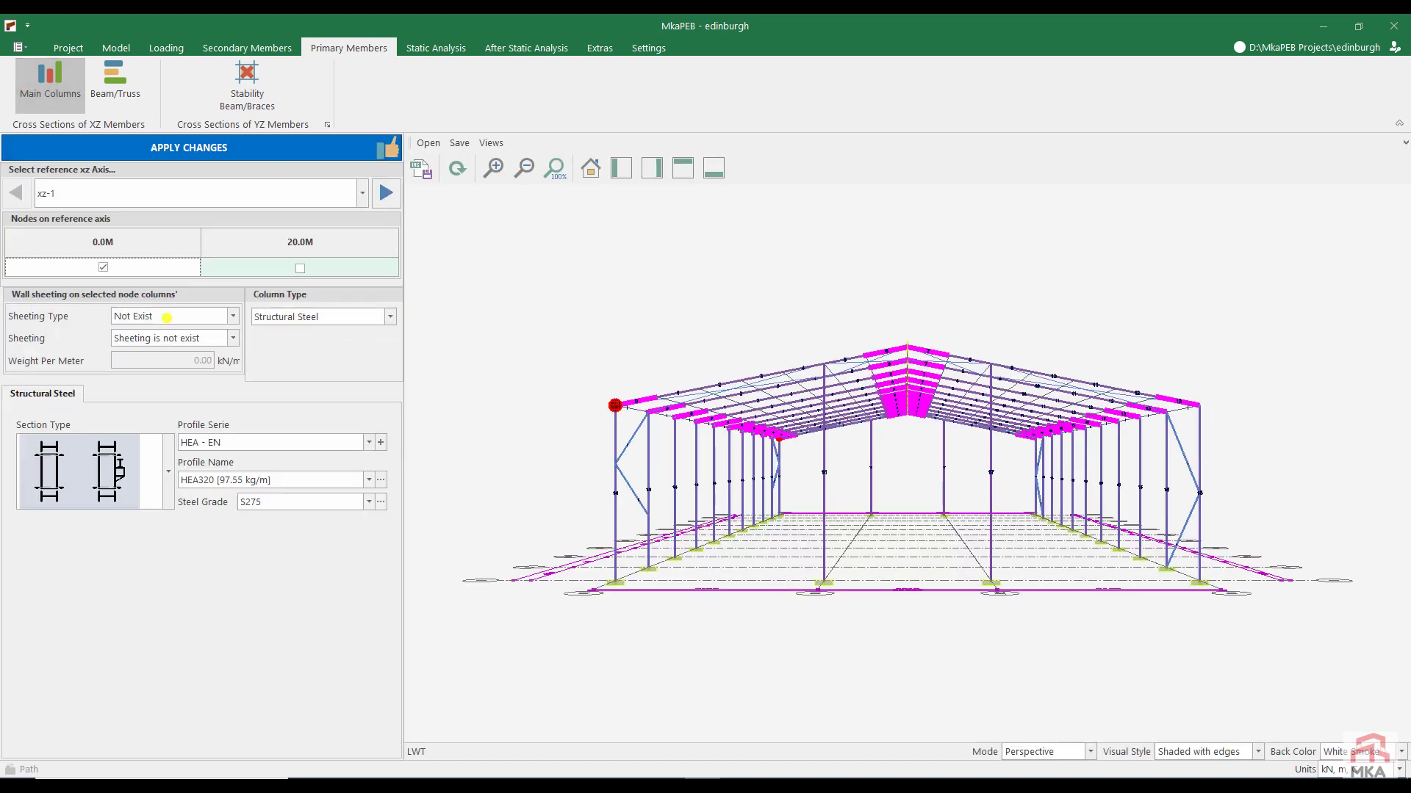
{"action": "left_click", "coordinate": [171, 321]}
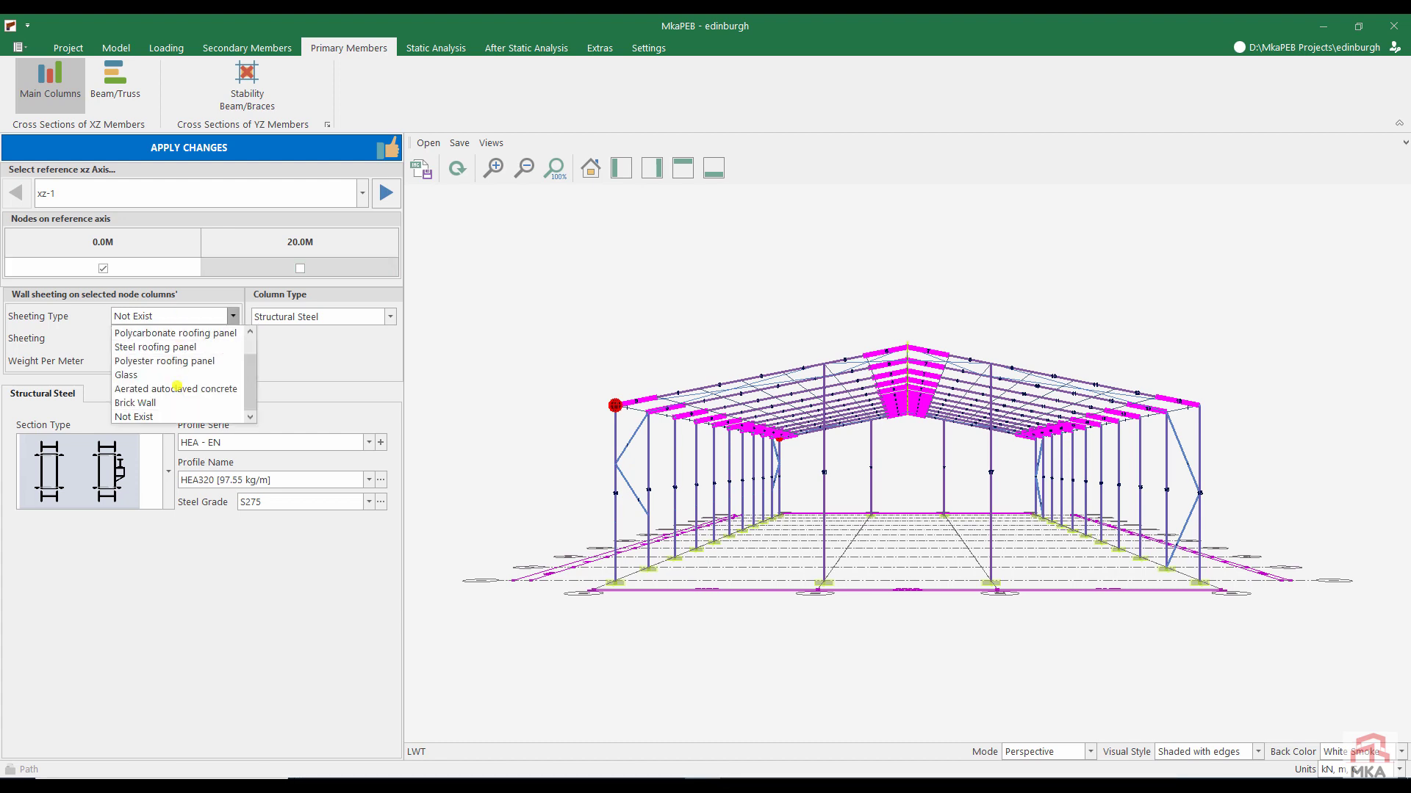
{"action": "scroll", "coordinate": [163, 332], "scroll_direction": "up", "scroll_amount": 1}
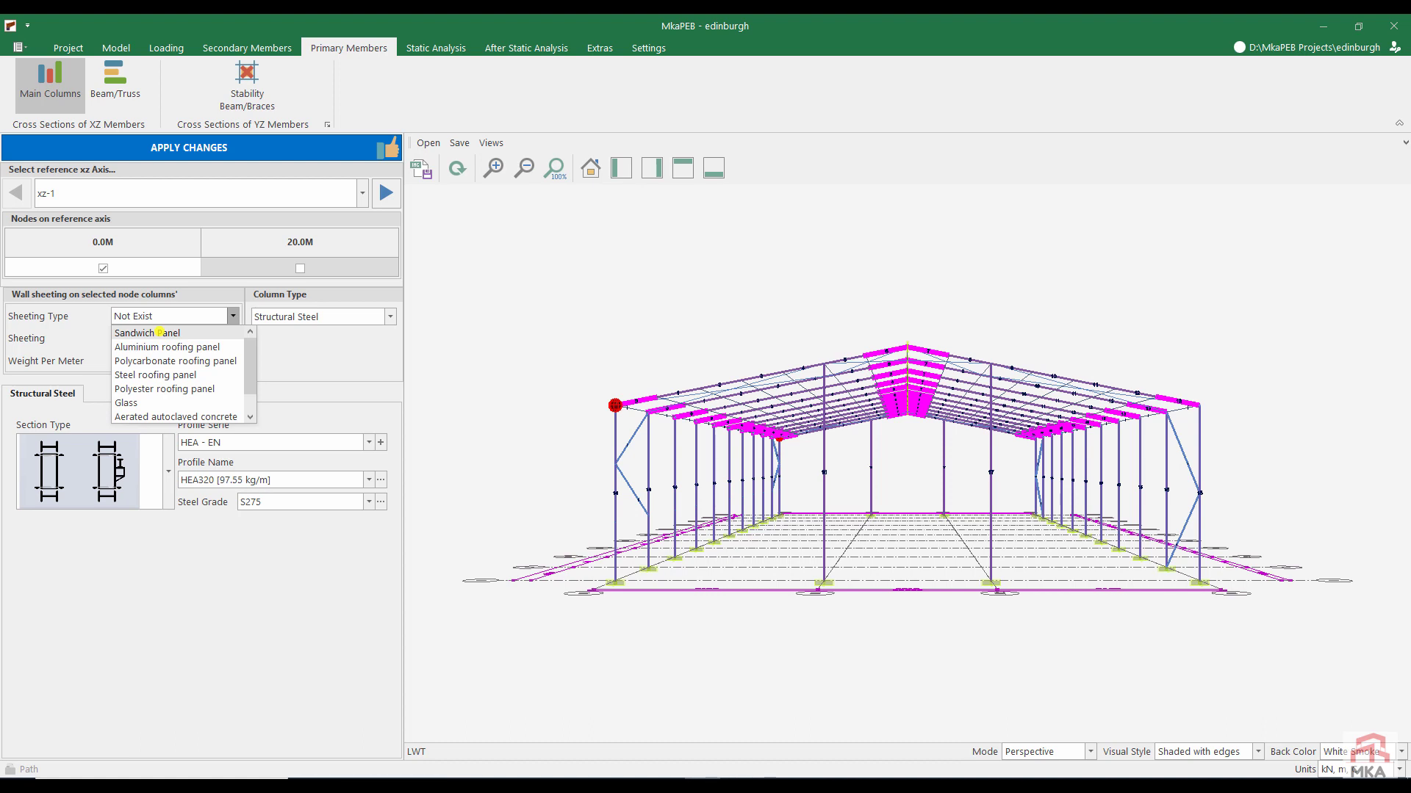
{"action": "left_click", "coordinate": [159, 333]}
Give the xz-2 0.0M column Sandwich Panel sheeting and apply the changes
{"action": "left_click", "coordinate": [386, 193]}
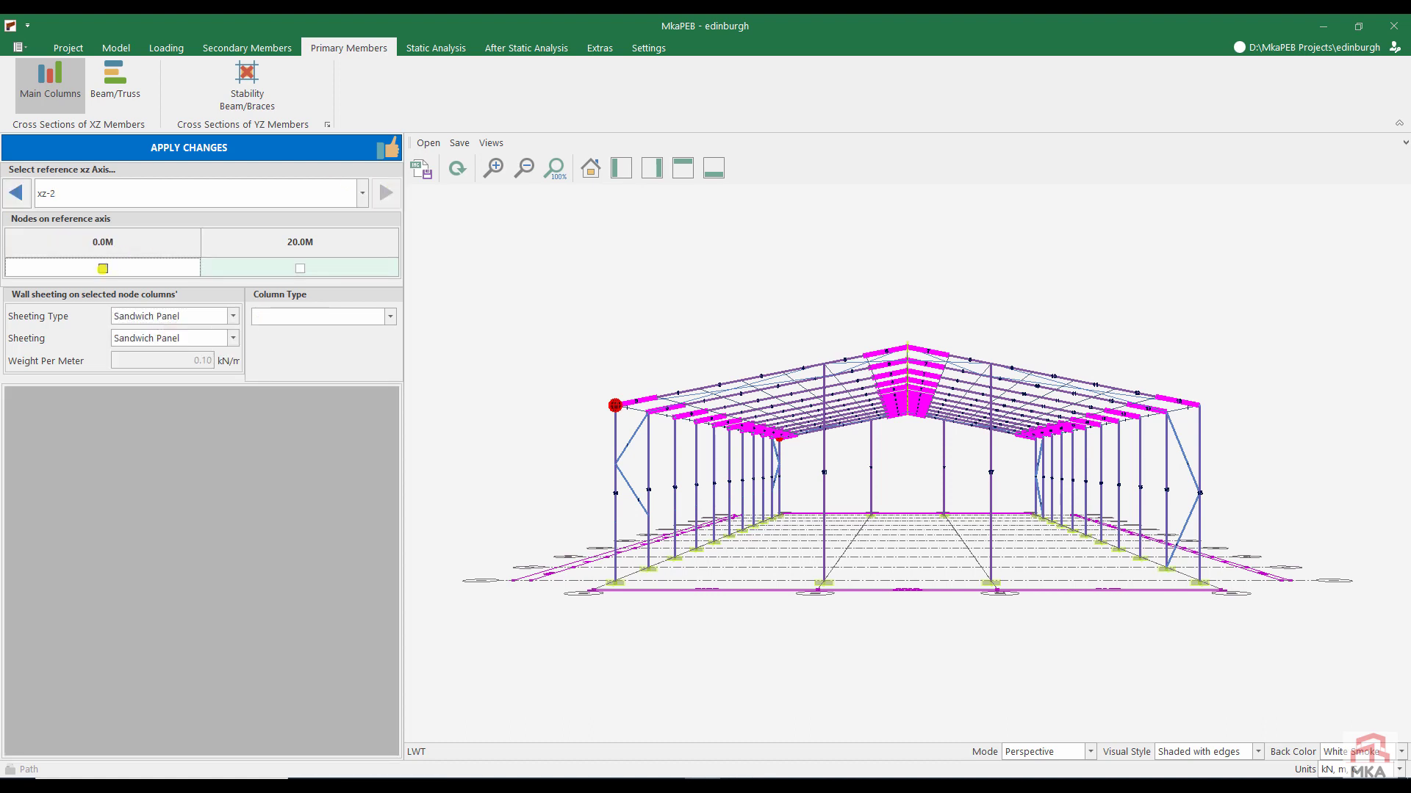
{"action": "left_click", "coordinate": [102, 268]}
{"action": "left_click", "coordinate": [169, 317]}
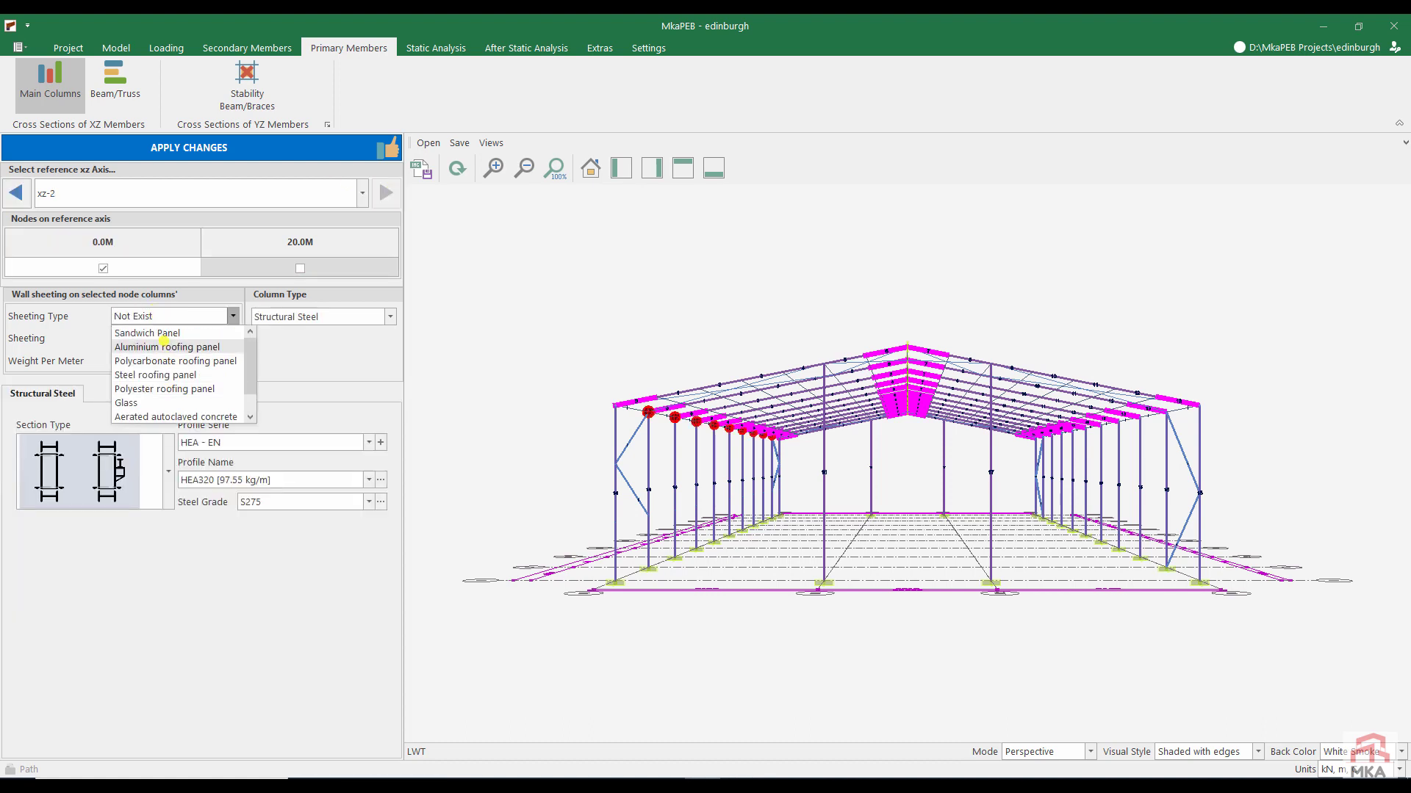
{"action": "left_click", "coordinate": [161, 333]}
{"action": "left_click", "coordinate": [214, 147]}
{"action": "middle_click_drag", "start_coordinate": [614, 518], "coordinate": [598, 541]}
Set the truss upper chord to IPE330 from the IPE - EN series in S275 steel
{"action": "left_click", "coordinate": [133, 90]}
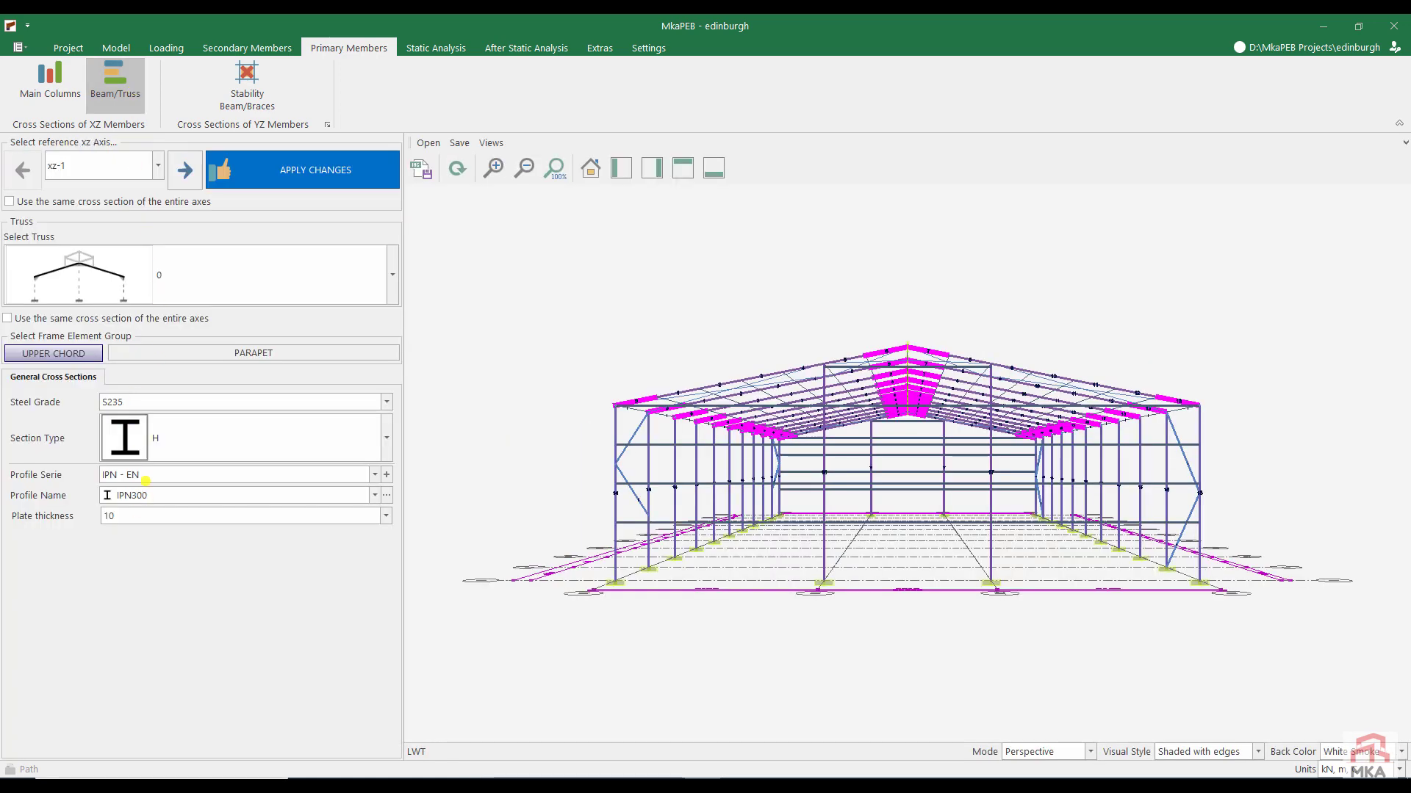
{"action": "left_click", "coordinate": [145, 480]}
{"action": "left_click", "coordinate": [145, 536]}
{"action": "left_click", "coordinate": [146, 495]}
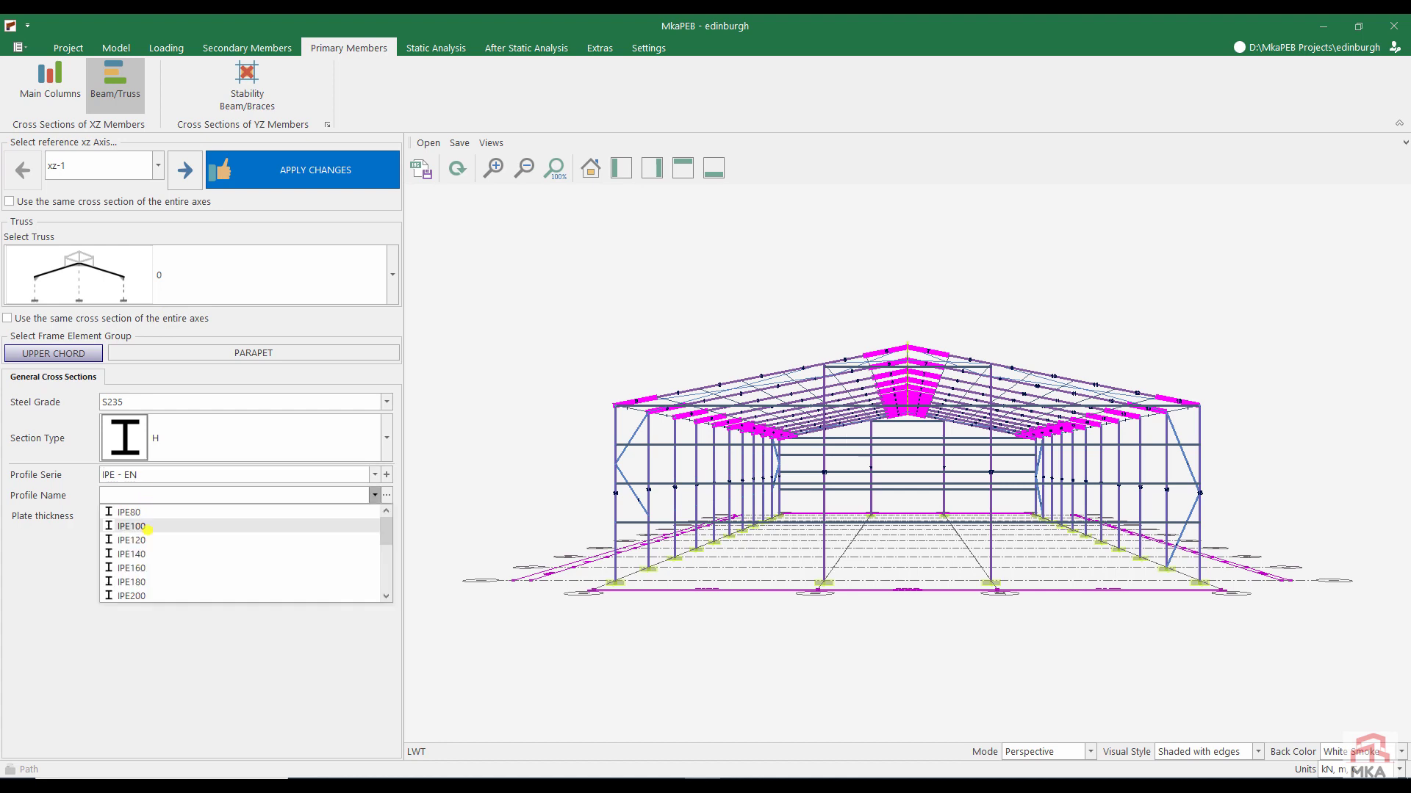
{"action": "scroll", "coordinate": [147, 551], "scroll_direction": "down", "scroll_amount": 3}
{"action": "left_click", "coordinate": [147, 540]}
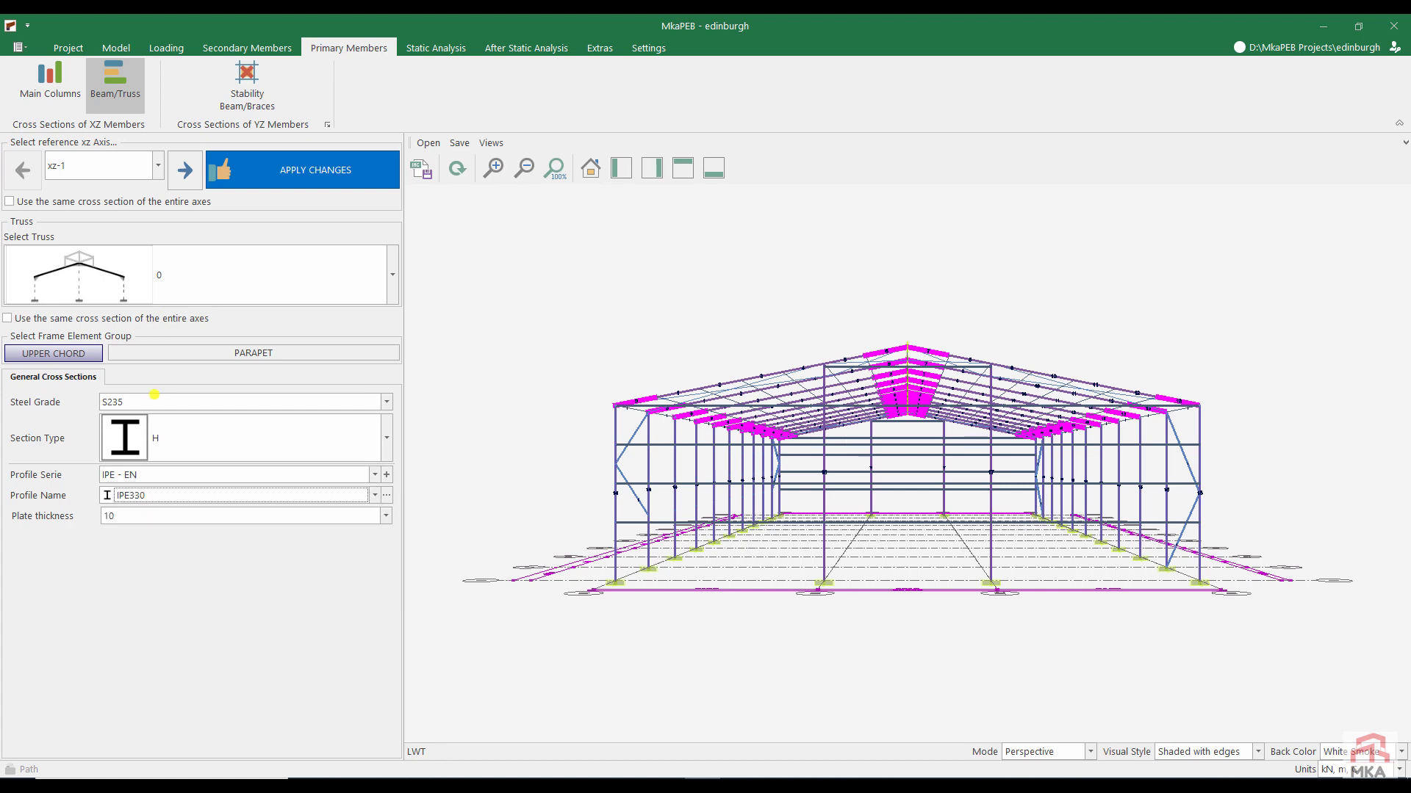
{"action": "left_click", "coordinate": [150, 403]}
{"action": "left_click", "coordinate": [124, 450]}
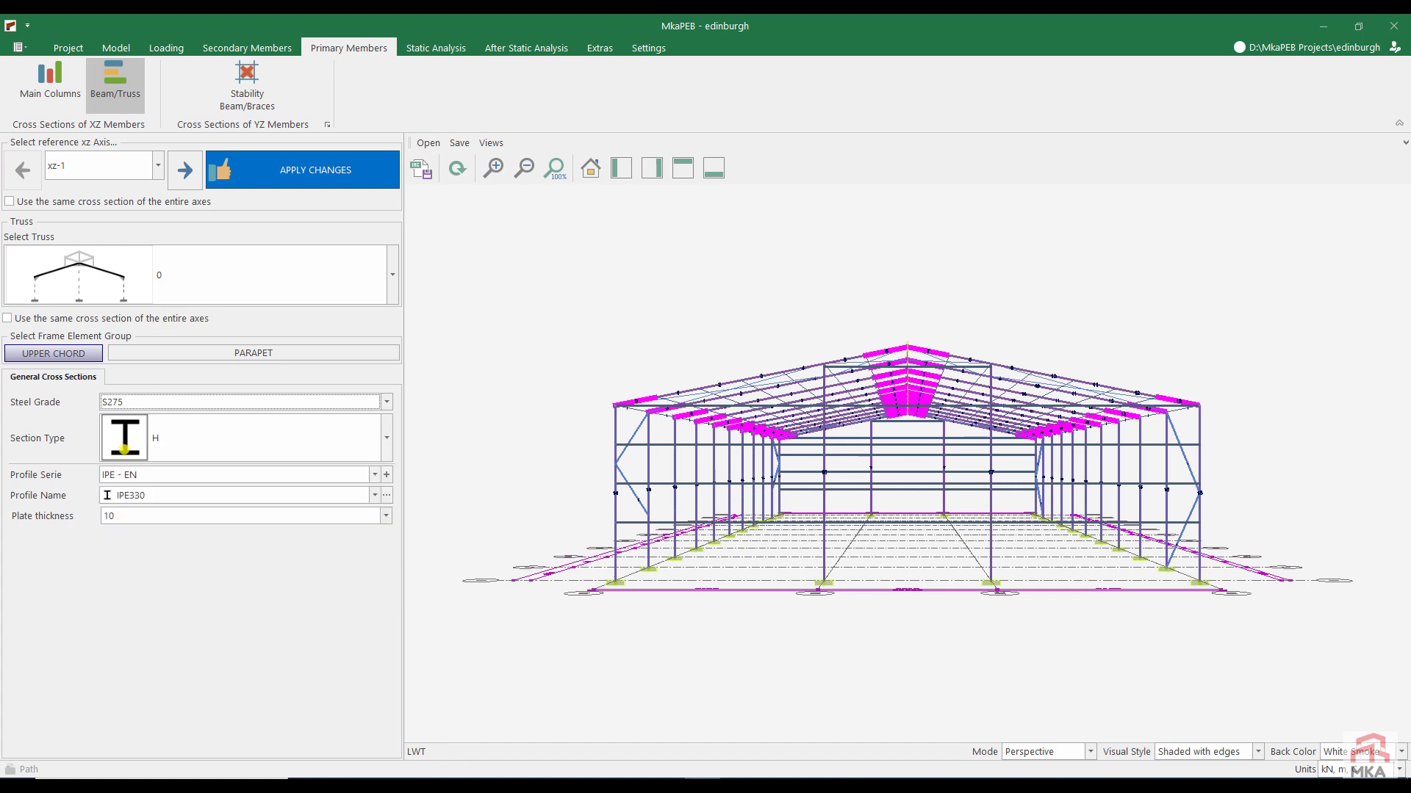
Use the same IPE330 cross section on all axes and apply the truss changes
{"action": "left_click", "coordinate": [22, 318]}
{"action": "left_click", "coordinate": [10, 202]}
{"action": "left_click", "coordinate": [139, 496]}
{"action": "left_click", "coordinate": [140, 497]}
{"action": "left_click", "coordinate": [141, 495]}
{"action": "left_click", "coordinate": [147, 540]}
{"action": "left_click", "coordinate": [324, 172]}
Set the brace section to CHS114.3x5 for all axes, using one cross section
{"action": "left_click", "coordinate": [253, 83]}
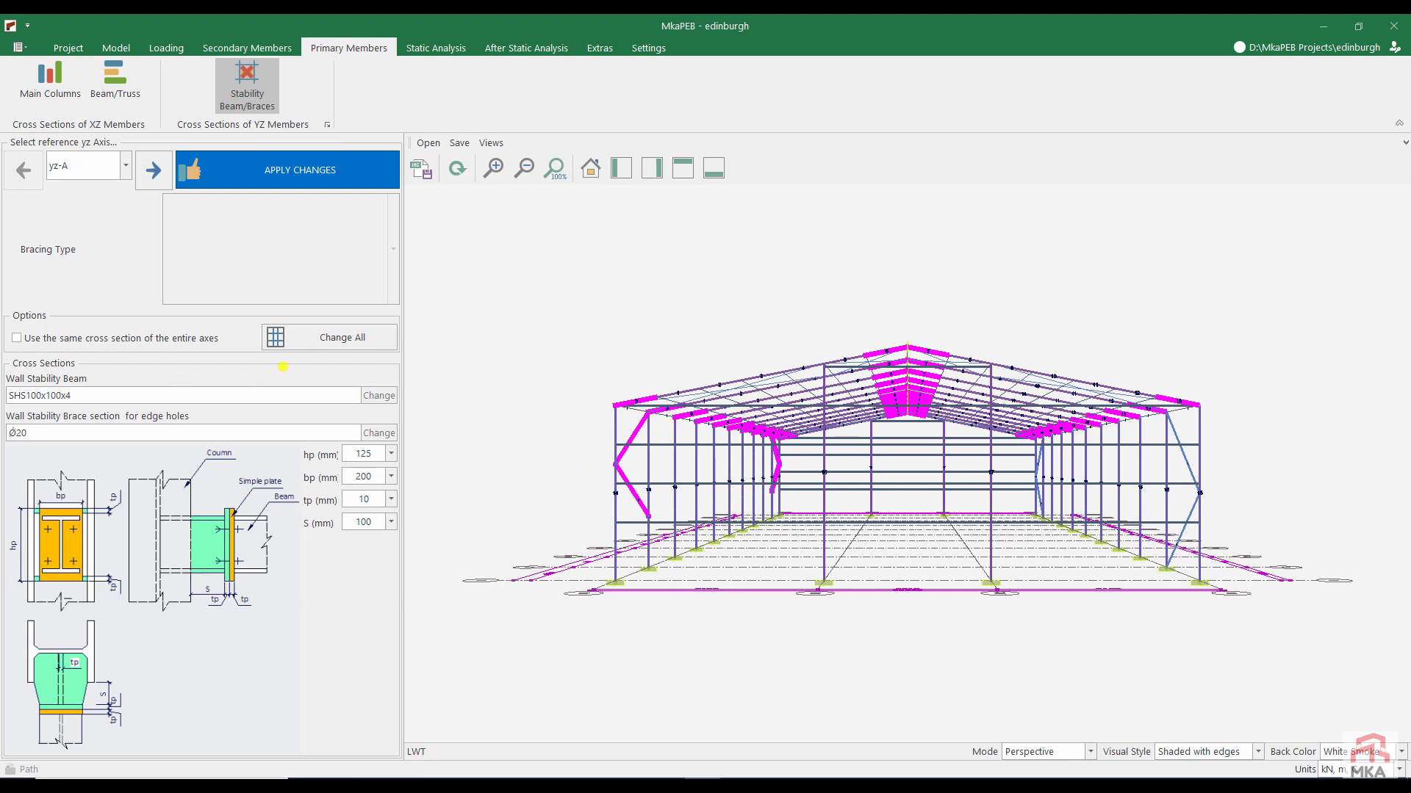
{"action": "left_click", "coordinate": [17, 339]}
{"action": "left_click", "coordinate": [332, 334]}
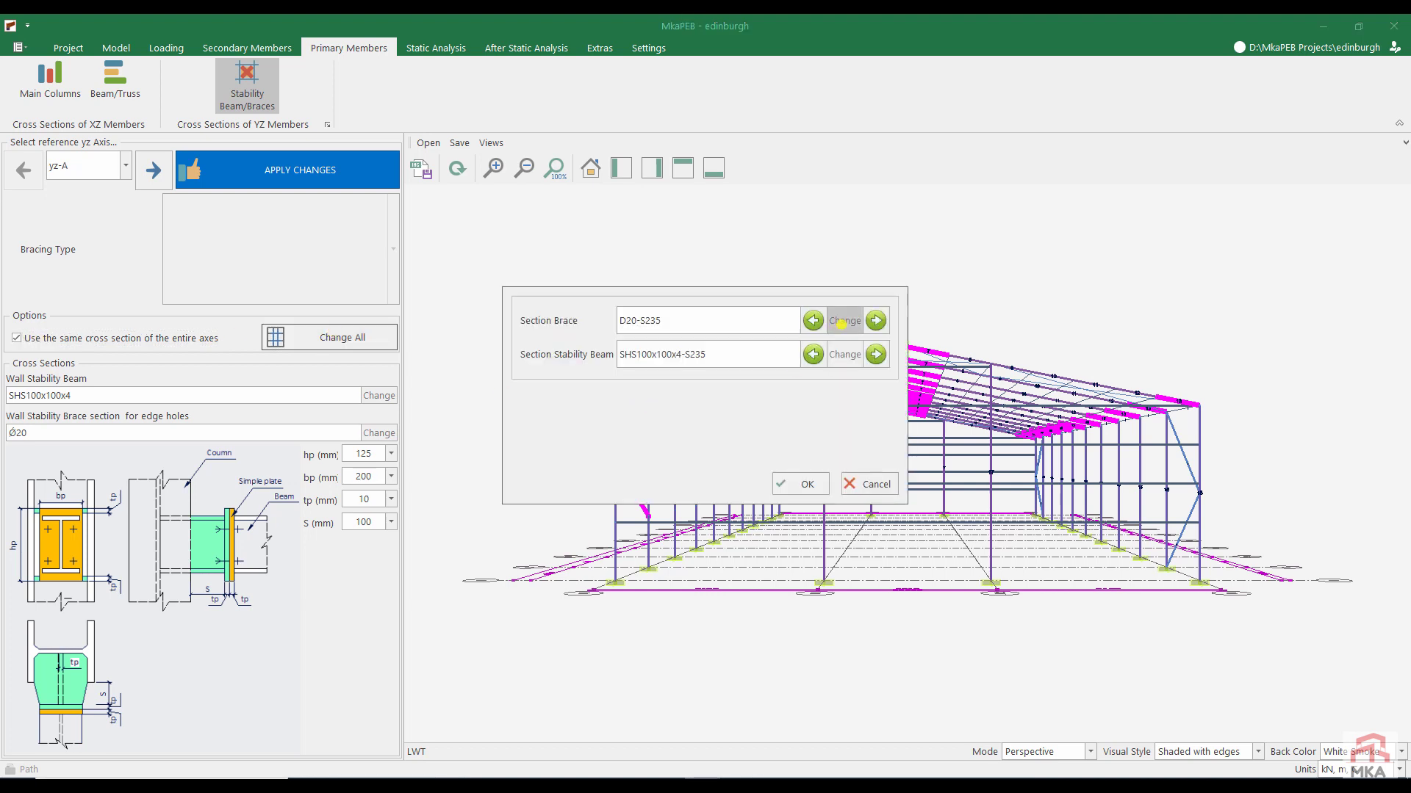
{"action": "left_click", "coordinate": [842, 324]}
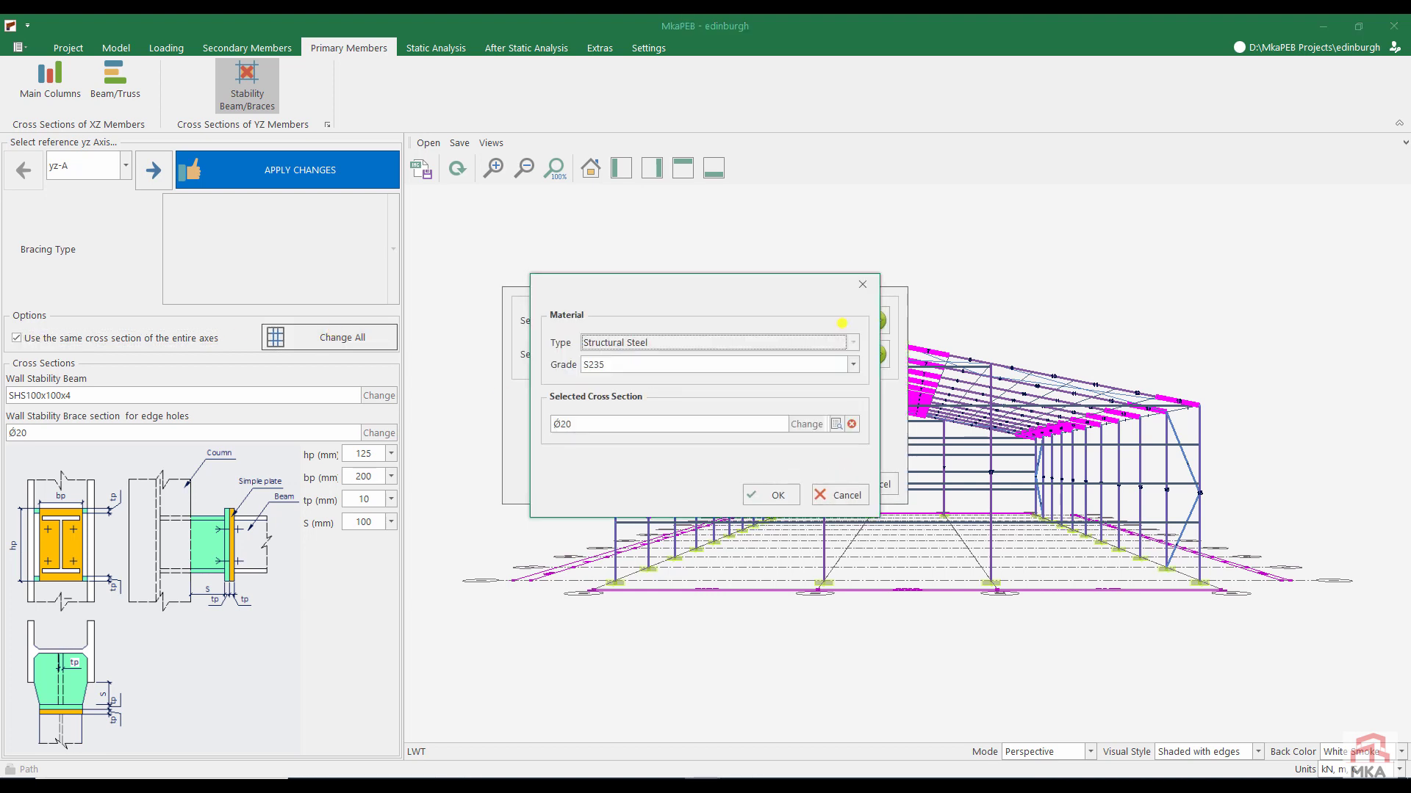
{"action": "left_click", "coordinate": [801, 424]}
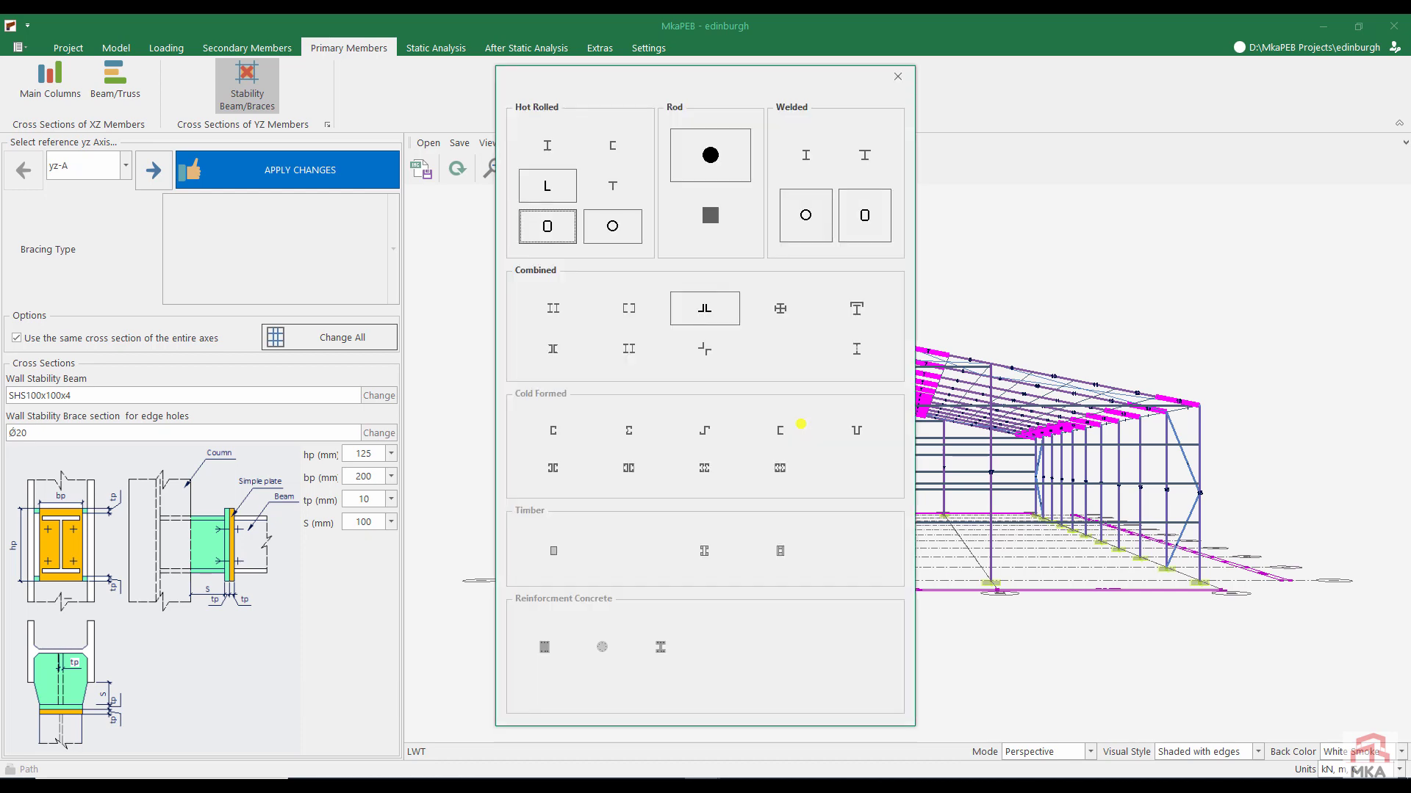
{"action": "left_click", "coordinate": [630, 241]}
{"action": "scroll", "coordinate": [645, 429], "scroll_direction": "down", "scroll_amount": 5}
{"action": "scroll", "coordinate": [653, 456], "scroll_direction": "down", "scroll_amount": 2}
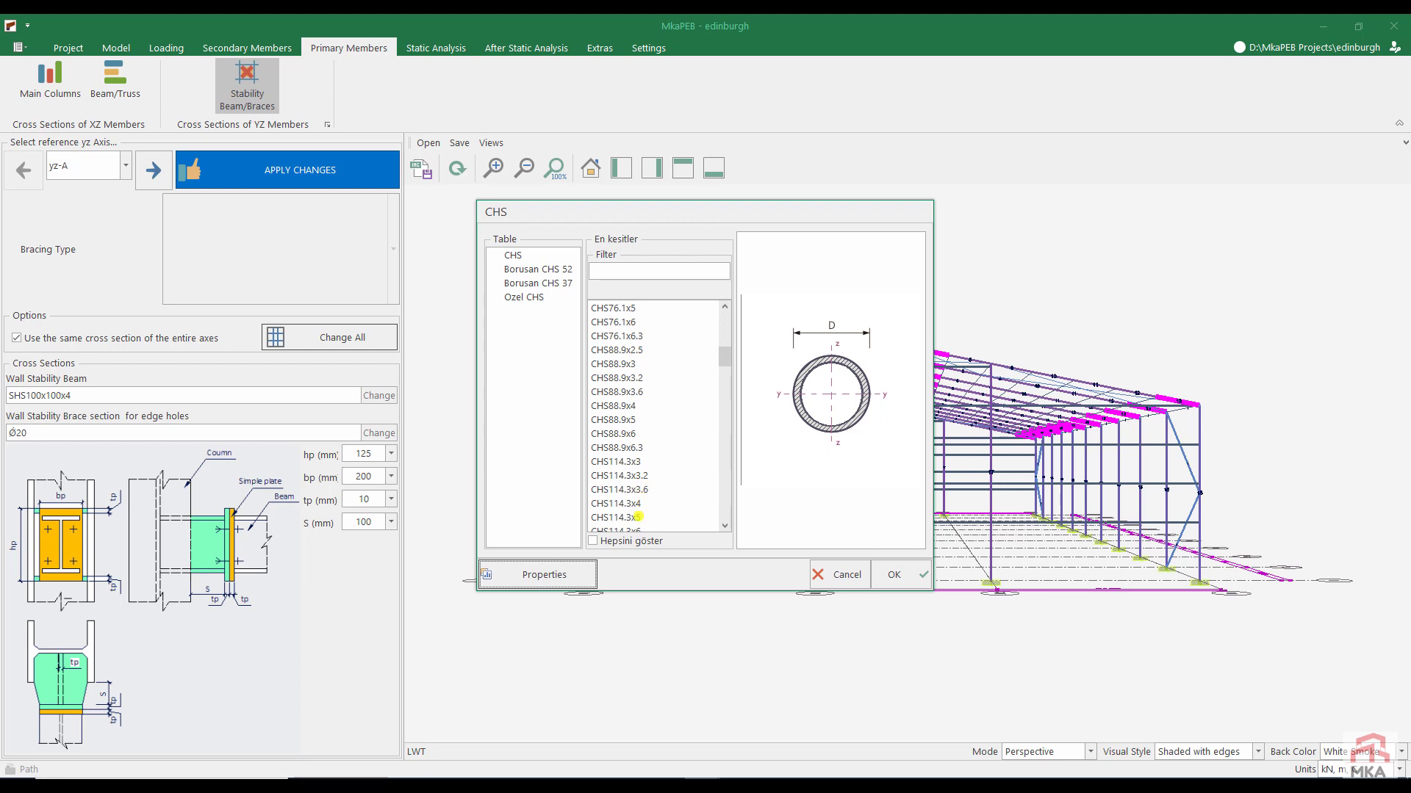
{"action": "left_click", "coordinate": [637, 517]}
{"action": "left_click", "coordinate": [894, 574]}
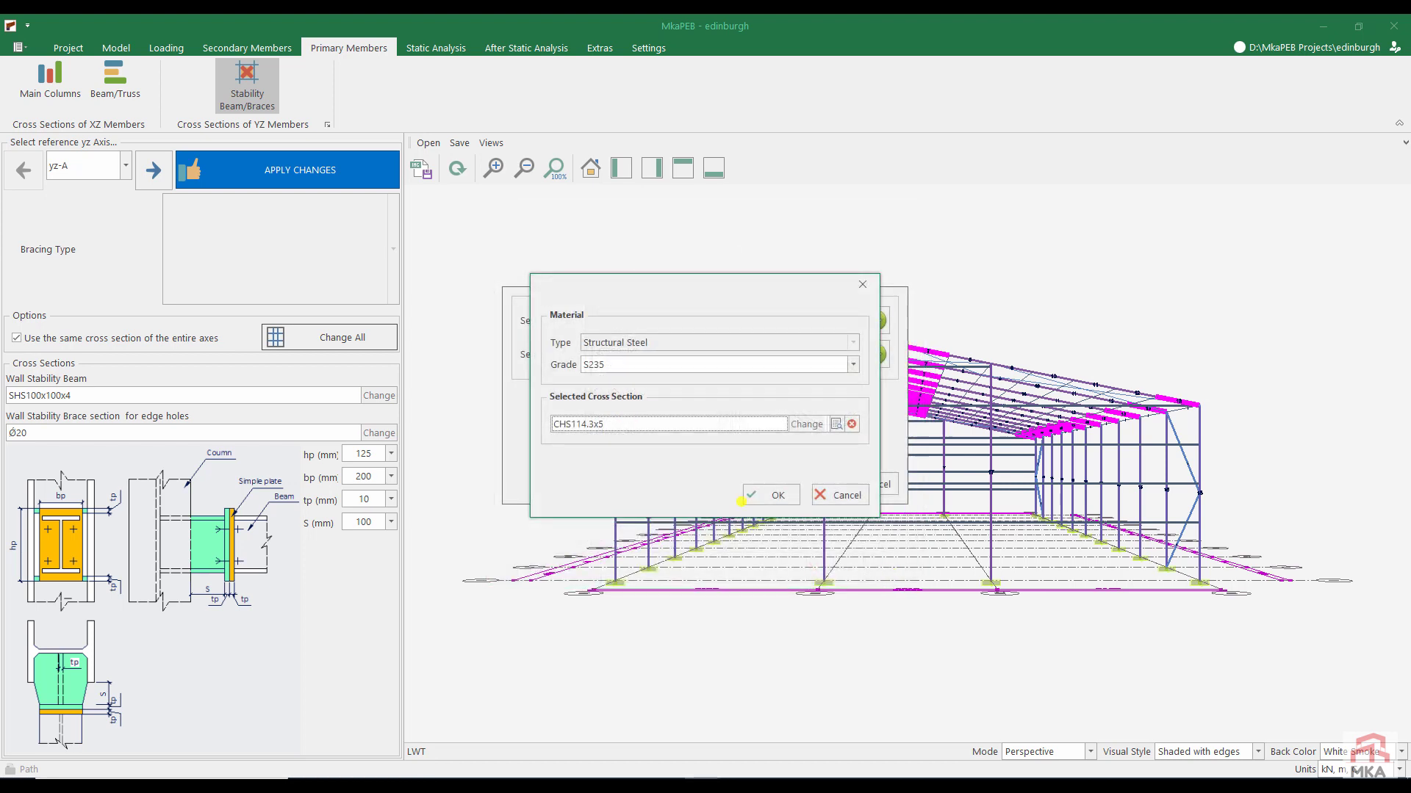
{"action": "left_click", "coordinate": [777, 496]}
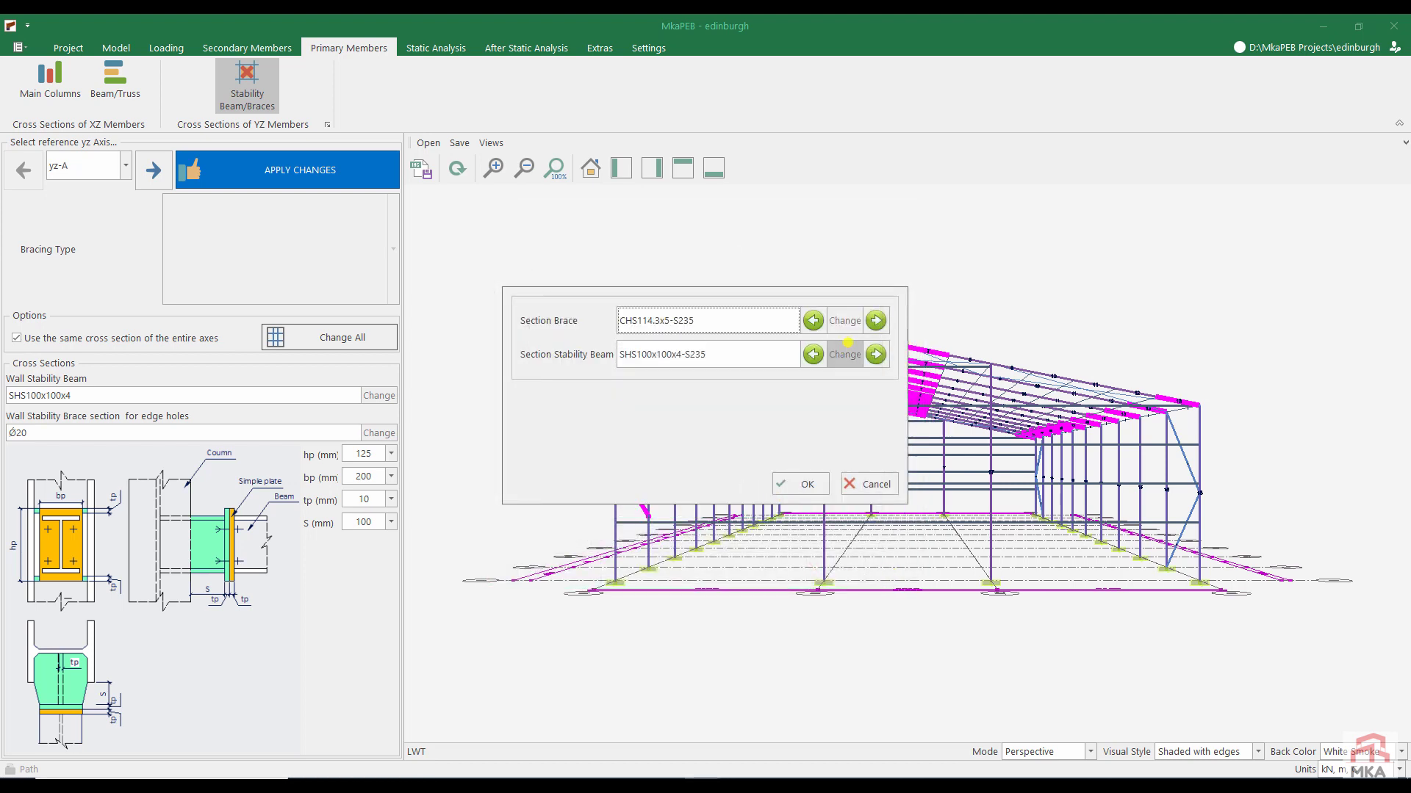
Set the stability beam section to CHS114.3x5 and accept both bracing sections
{"action": "left_click", "coordinate": [846, 354]}
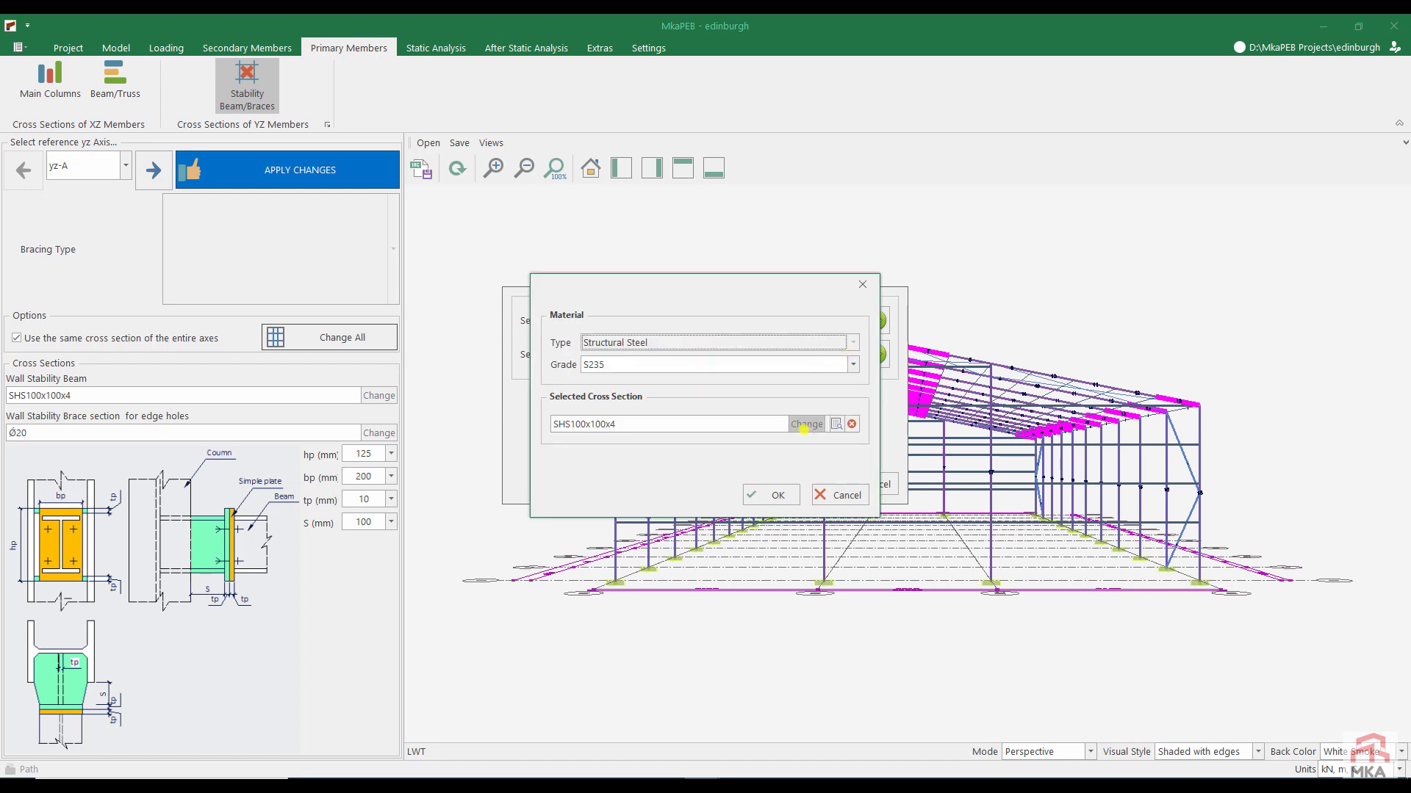
{"action": "left_click", "coordinate": [806, 424]}
{"action": "left_click", "coordinate": [601, 230]}
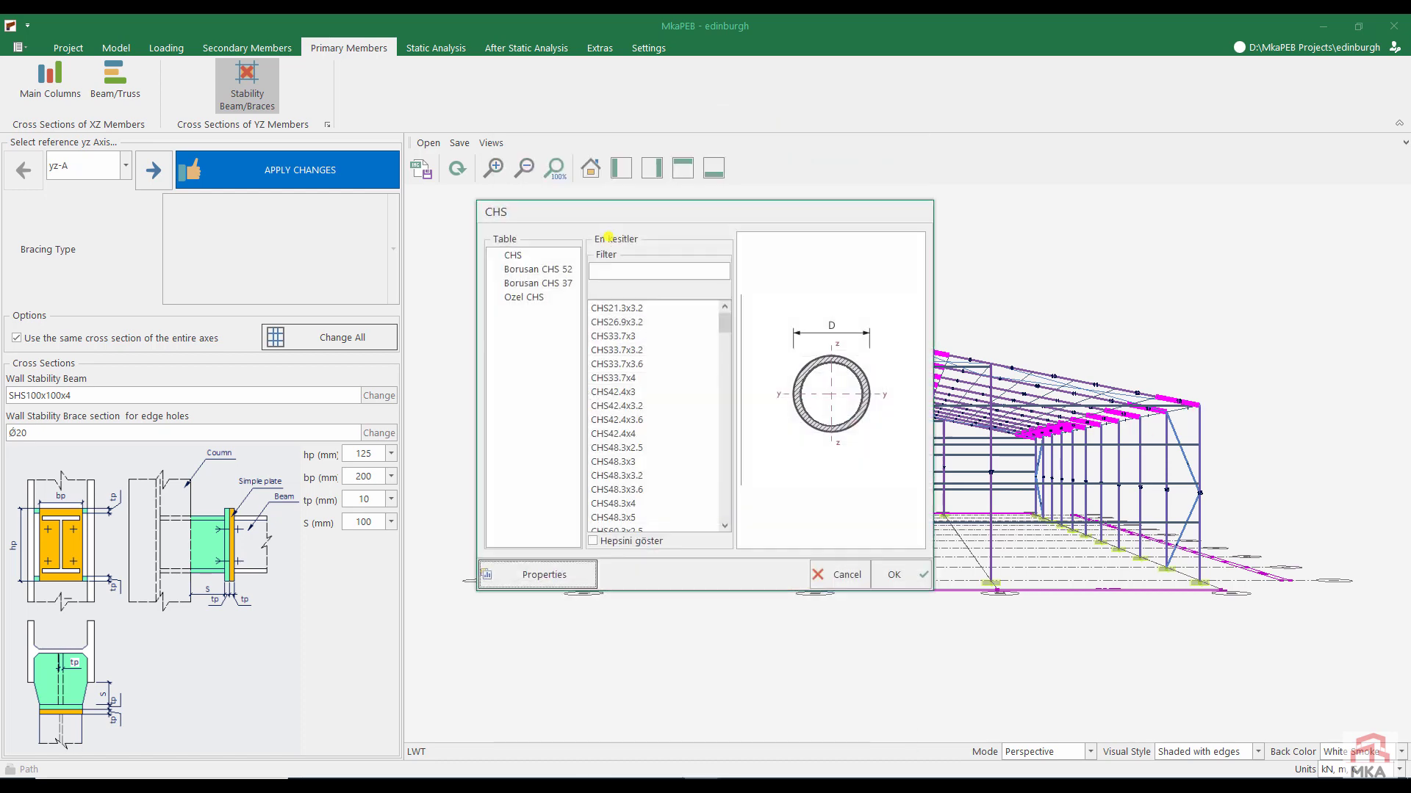
{"action": "scroll", "coordinate": [653, 435], "scroll_direction": "down", "scroll_amount": 2}
{"action": "left_click", "coordinate": [639, 474]}
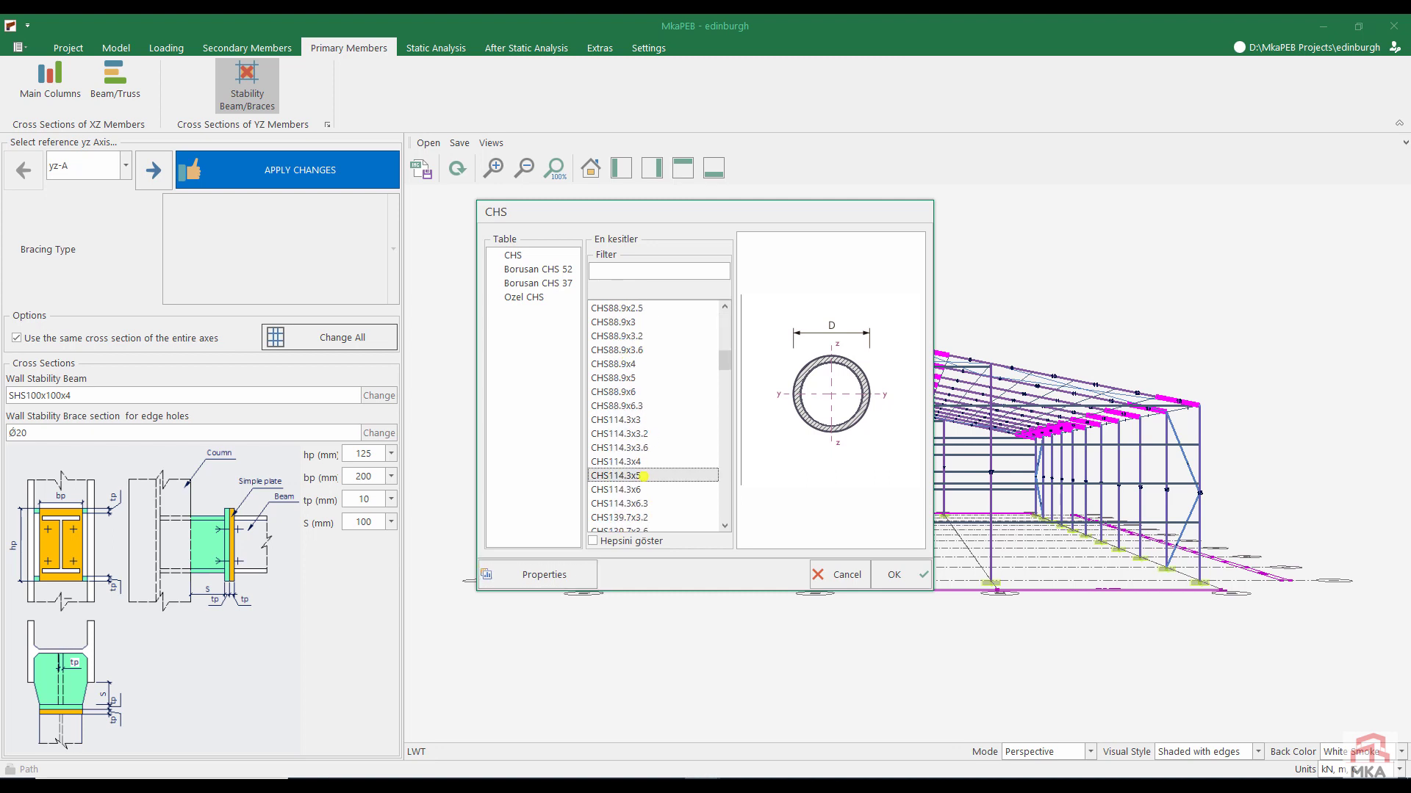
{"action": "left_click", "coordinate": [905, 574]}
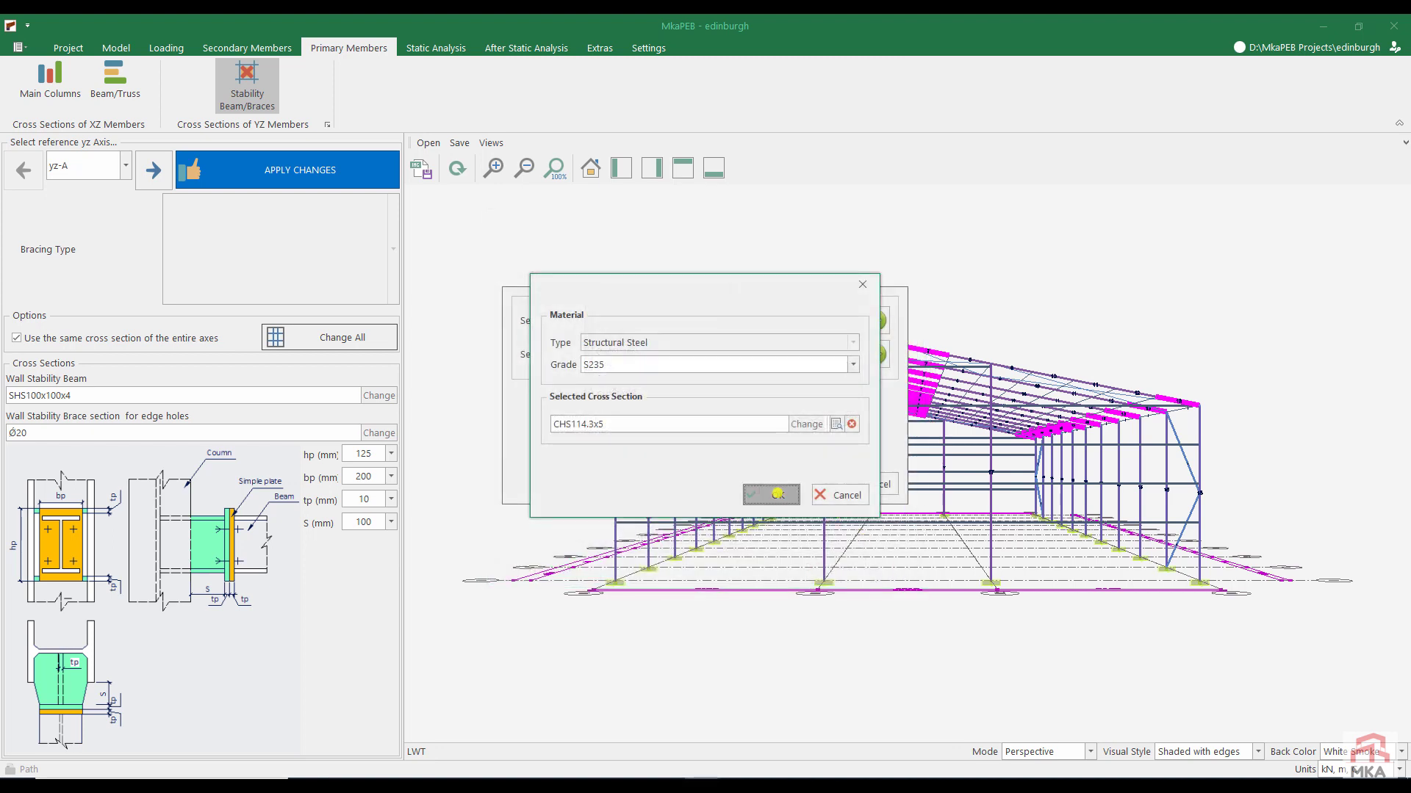
{"action": "left_click", "coordinate": [769, 493]}
{"action": "left_click", "coordinate": [792, 484]}
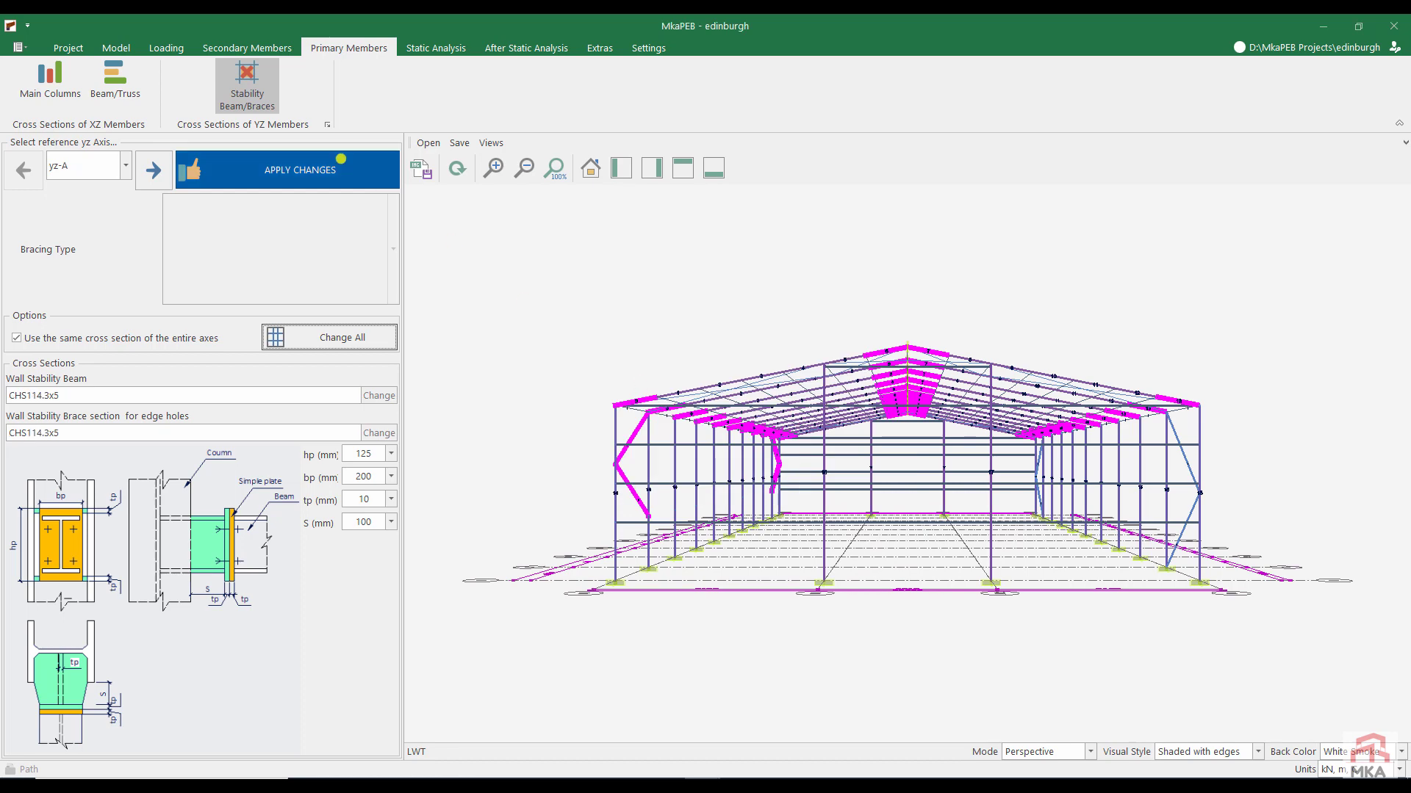
Apply the CHS114.3x5 sections and run the static analysis, showing yz-A capacity ratios up to 1.065
{"action": "left_click", "coordinate": [265, 170]}
{"action": "left_click", "coordinate": [427, 46]}
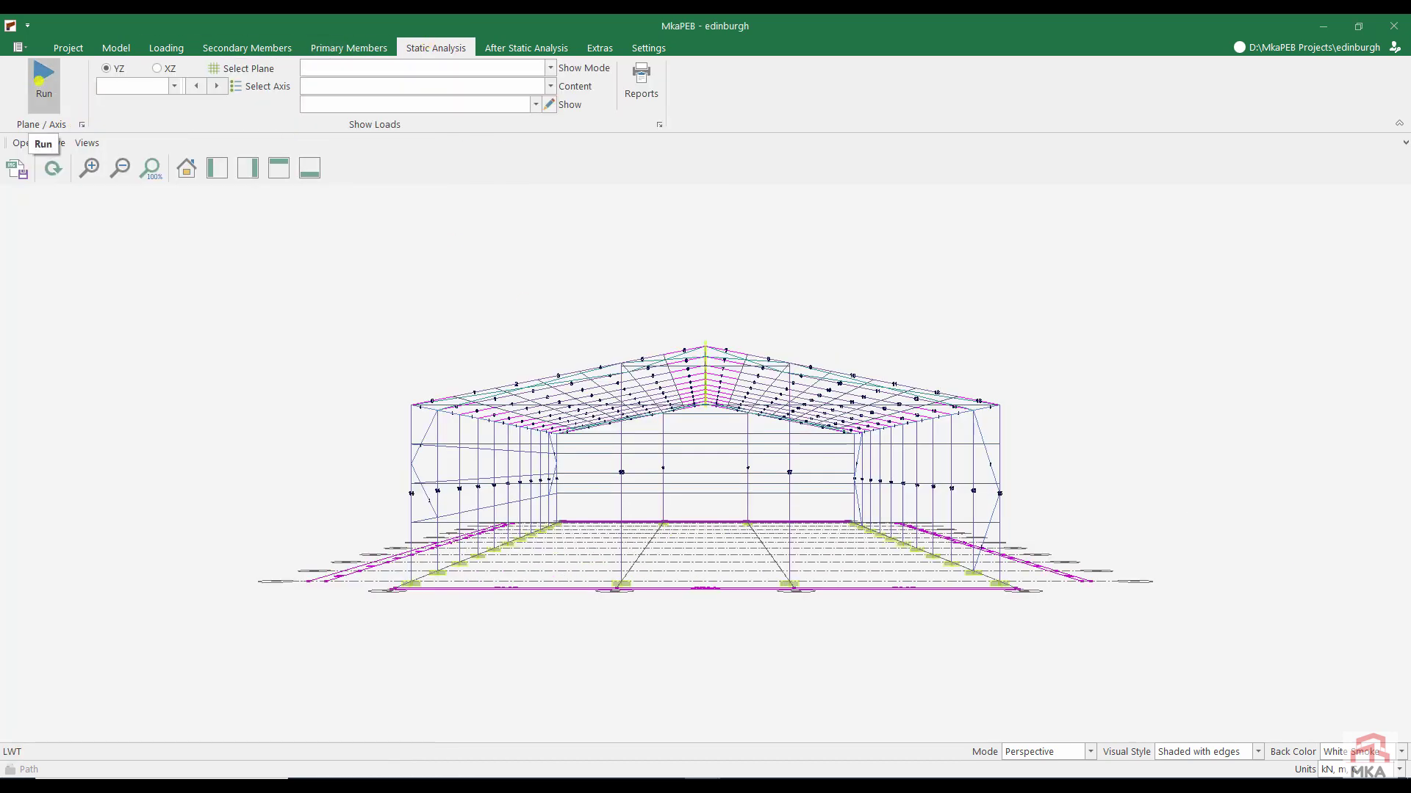
{"action": "left_click", "coordinate": [40, 81]}
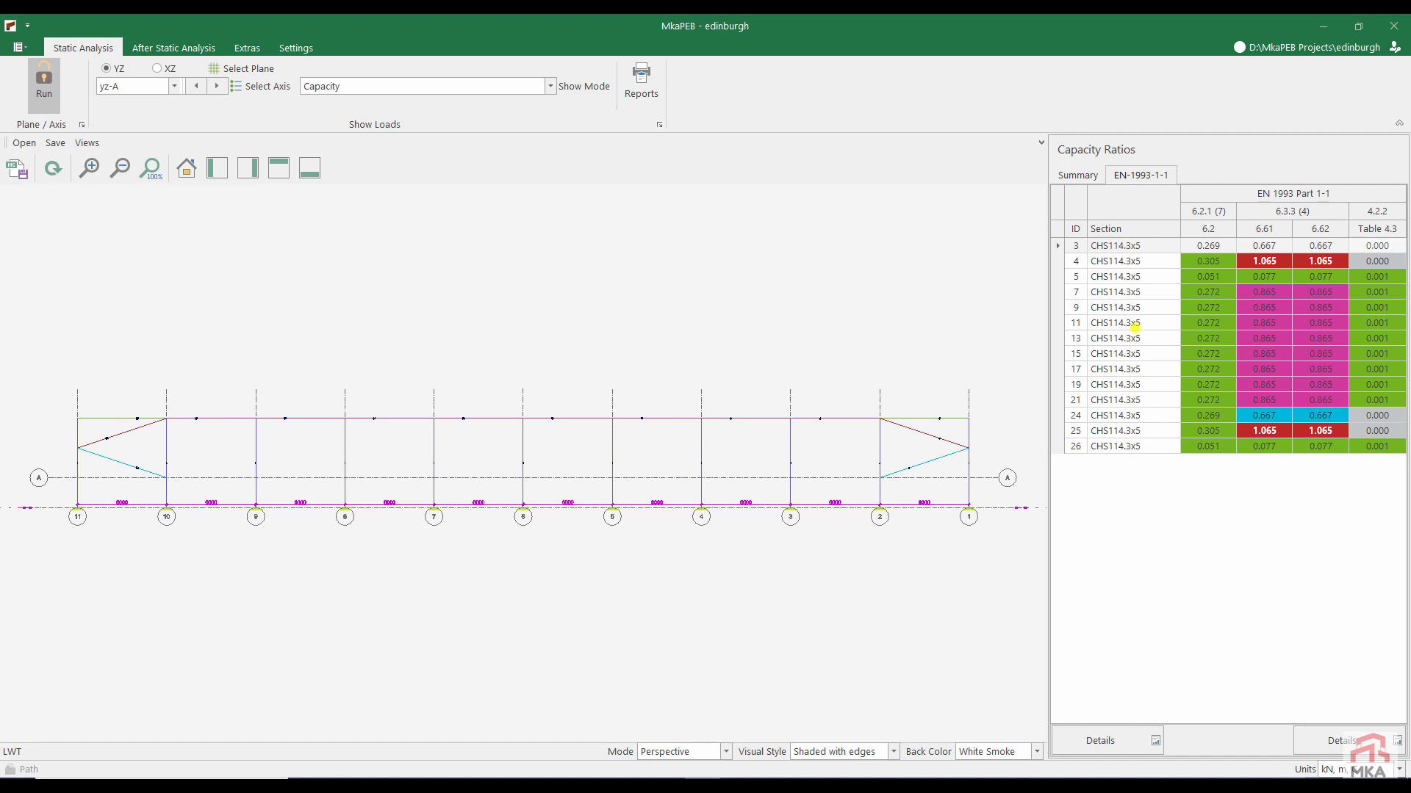
Display NMT internal-force results per load case
{"action": "left_click", "coordinate": [344, 85]}
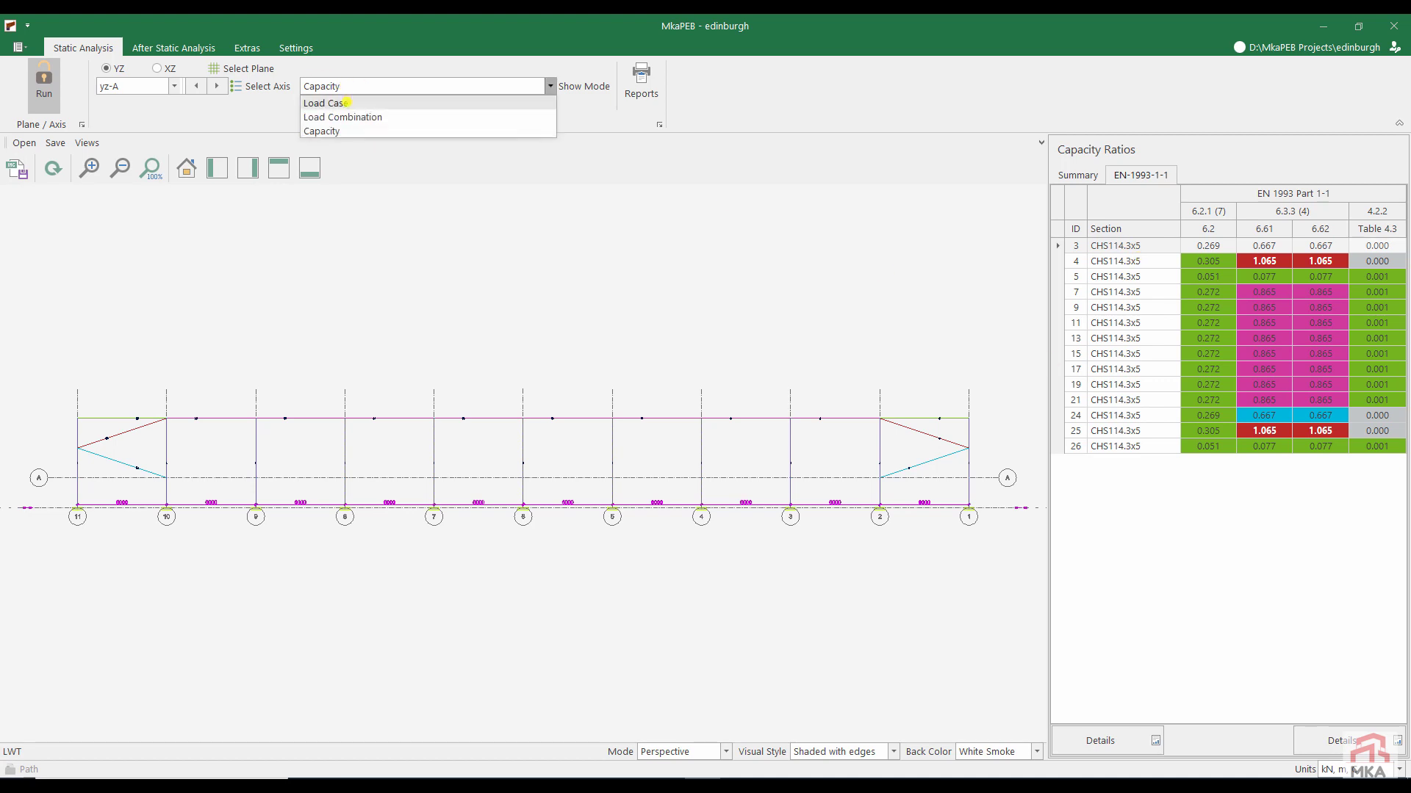
{"action": "left_click", "coordinate": [346, 103]}
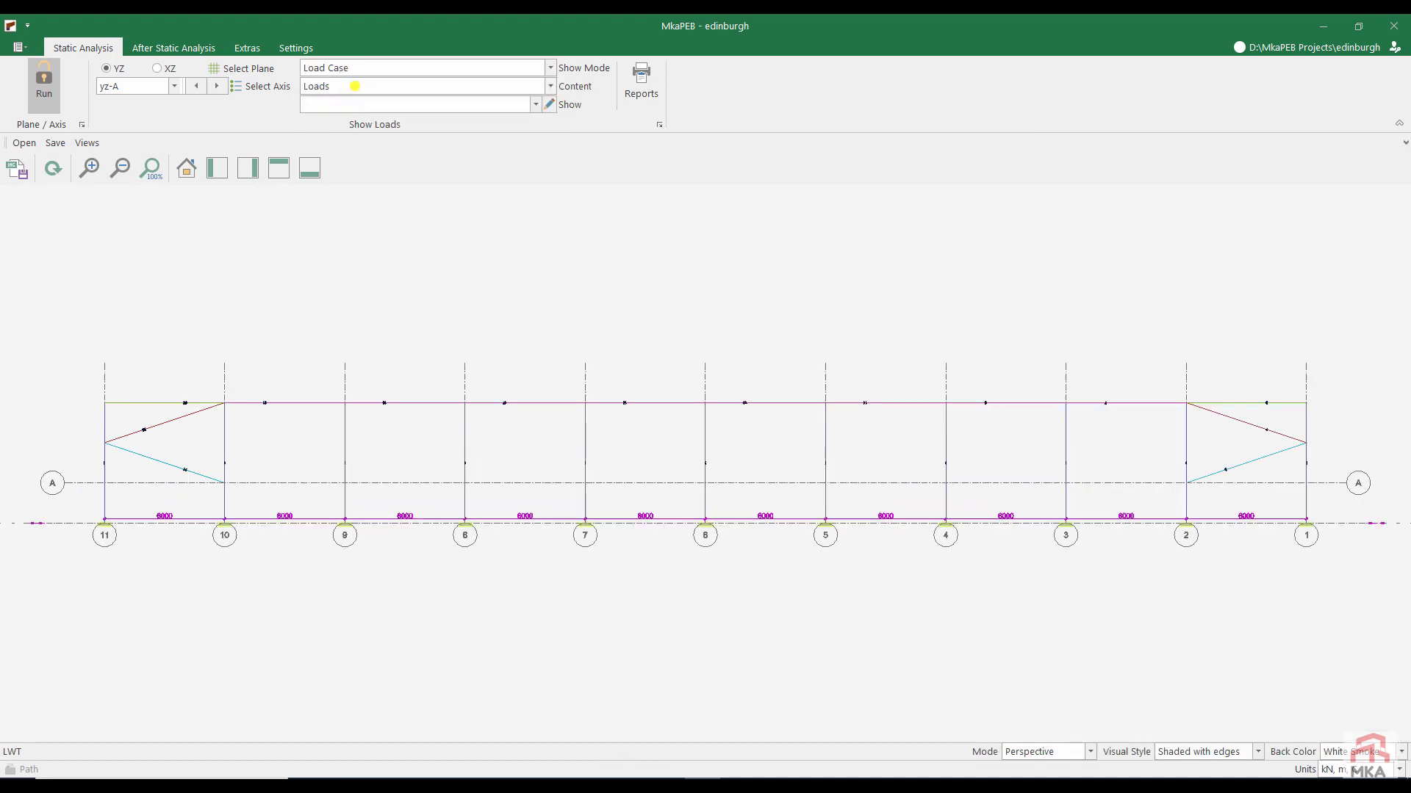
{"action": "left_click", "coordinate": [353, 86]}
{"action": "left_click", "coordinate": [335, 127]}
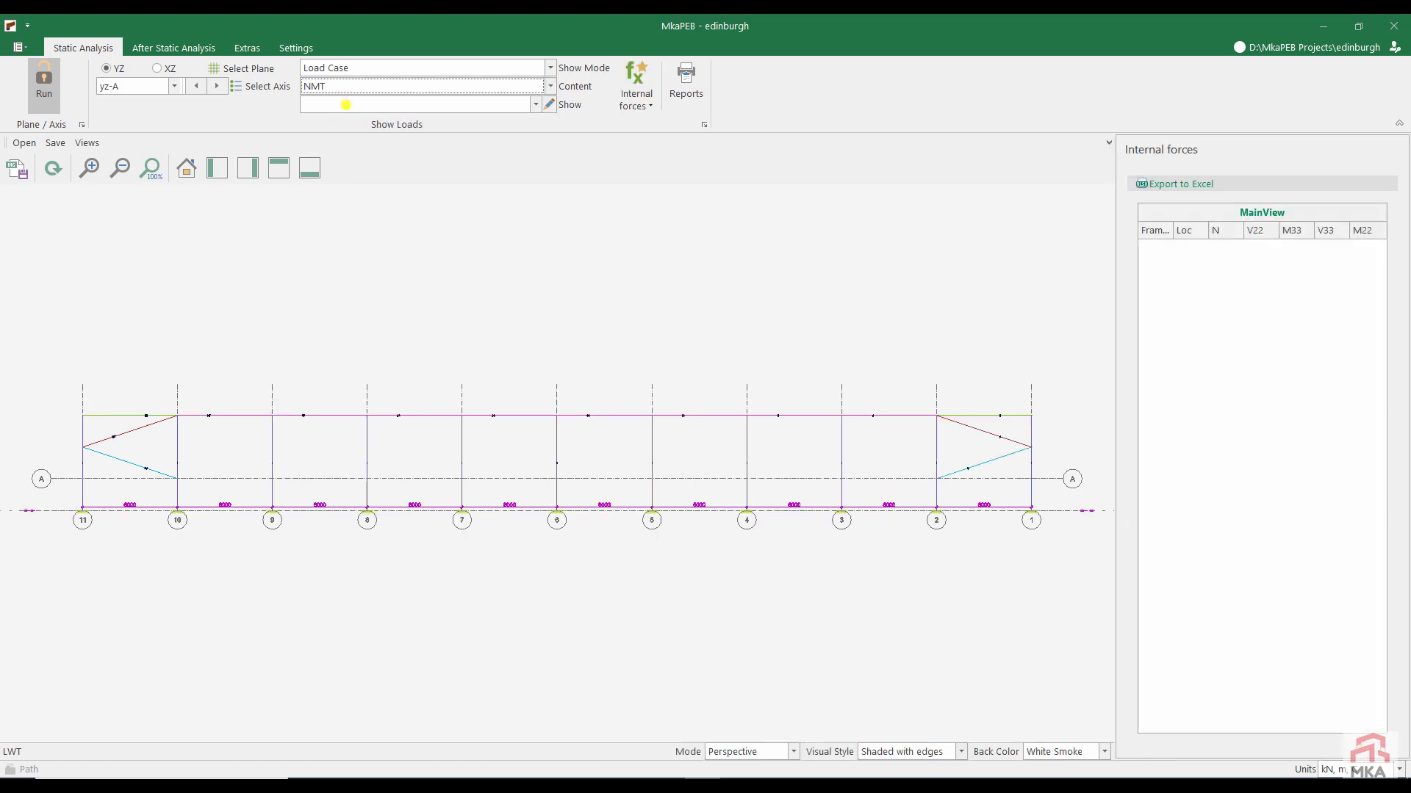
Step through the QUAKE_Y, THERMAL-SUMMER, THERMAL-WINTER and WIND-L internal-force diagrams
{"action": "left_click", "coordinate": [345, 104]}
{"action": "left_click", "coordinate": [340, 121]}
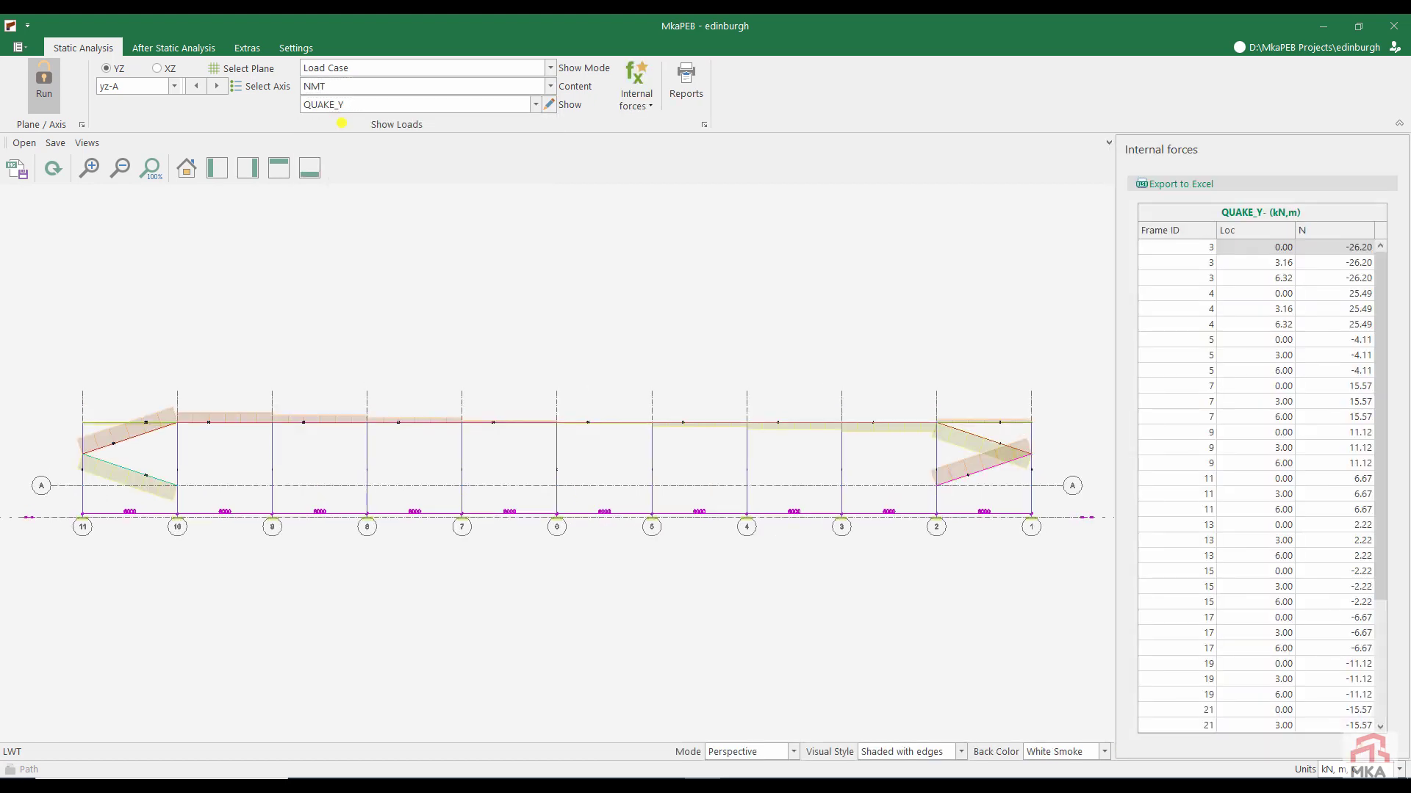
{"action": "left_click", "coordinate": [357, 105]}
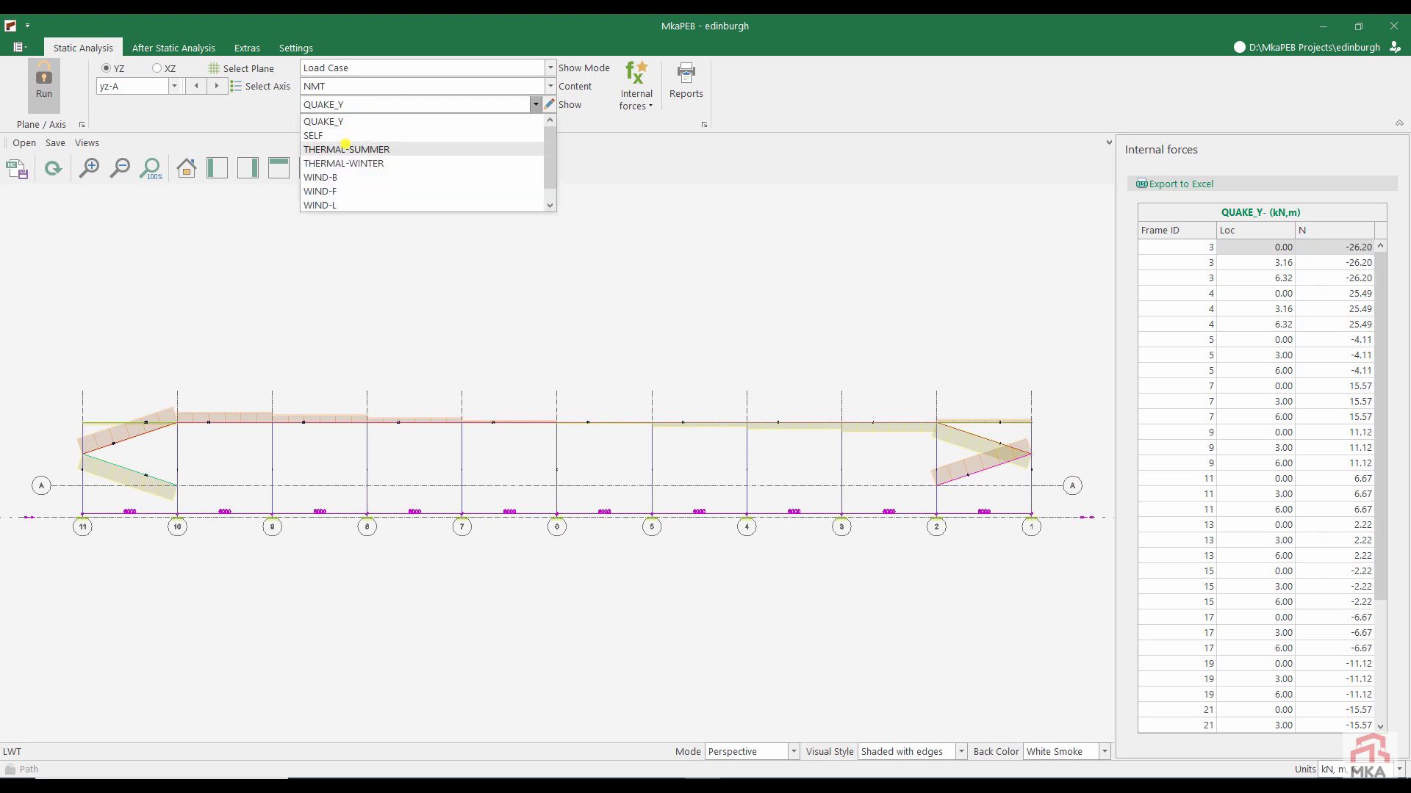
{"action": "left_click", "coordinate": [345, 145]}
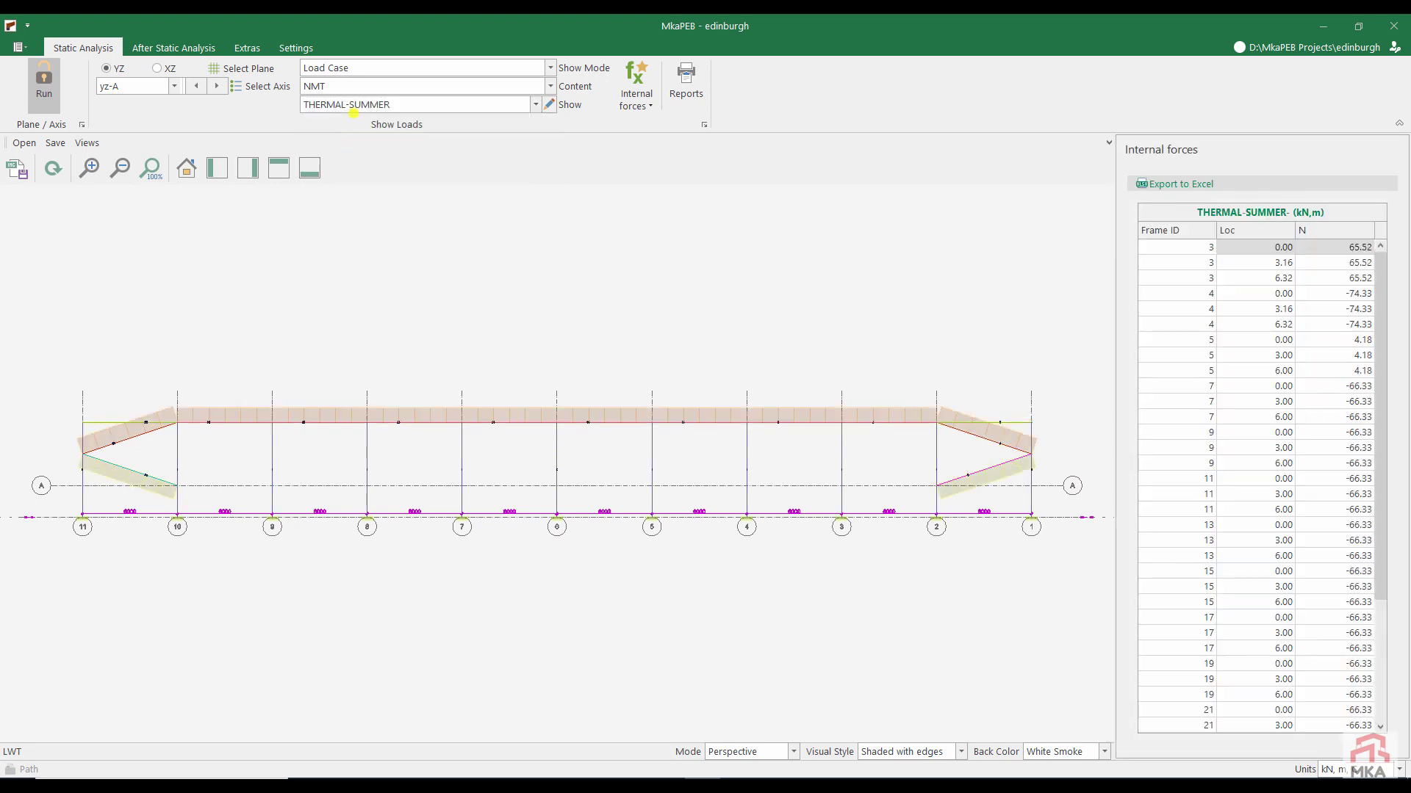
{"action": "left_click", "coordinate": [355, 107]}
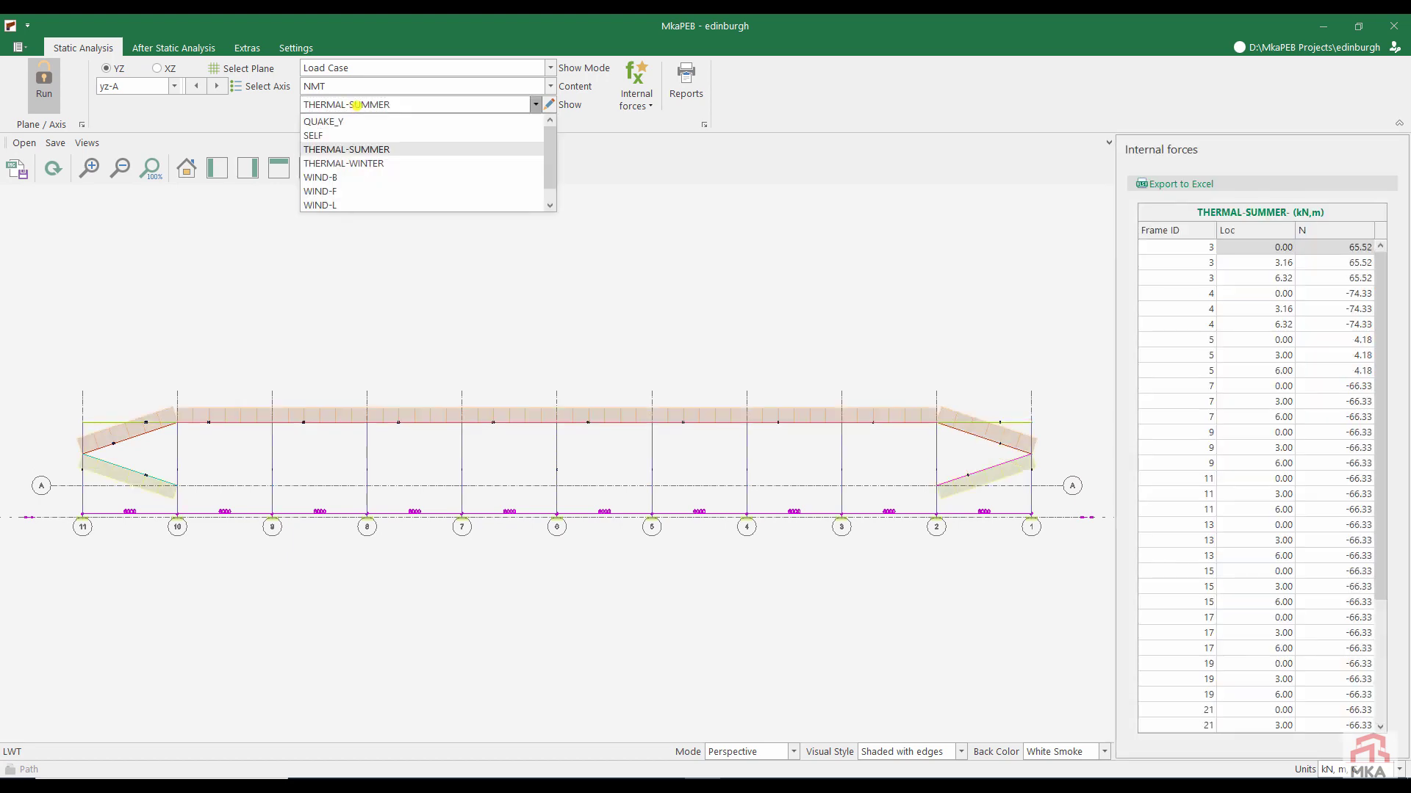
{"action": "left_click", "coordinate": [363, 162]}
{"action": "left_click", "coordinate": [378, 101]}
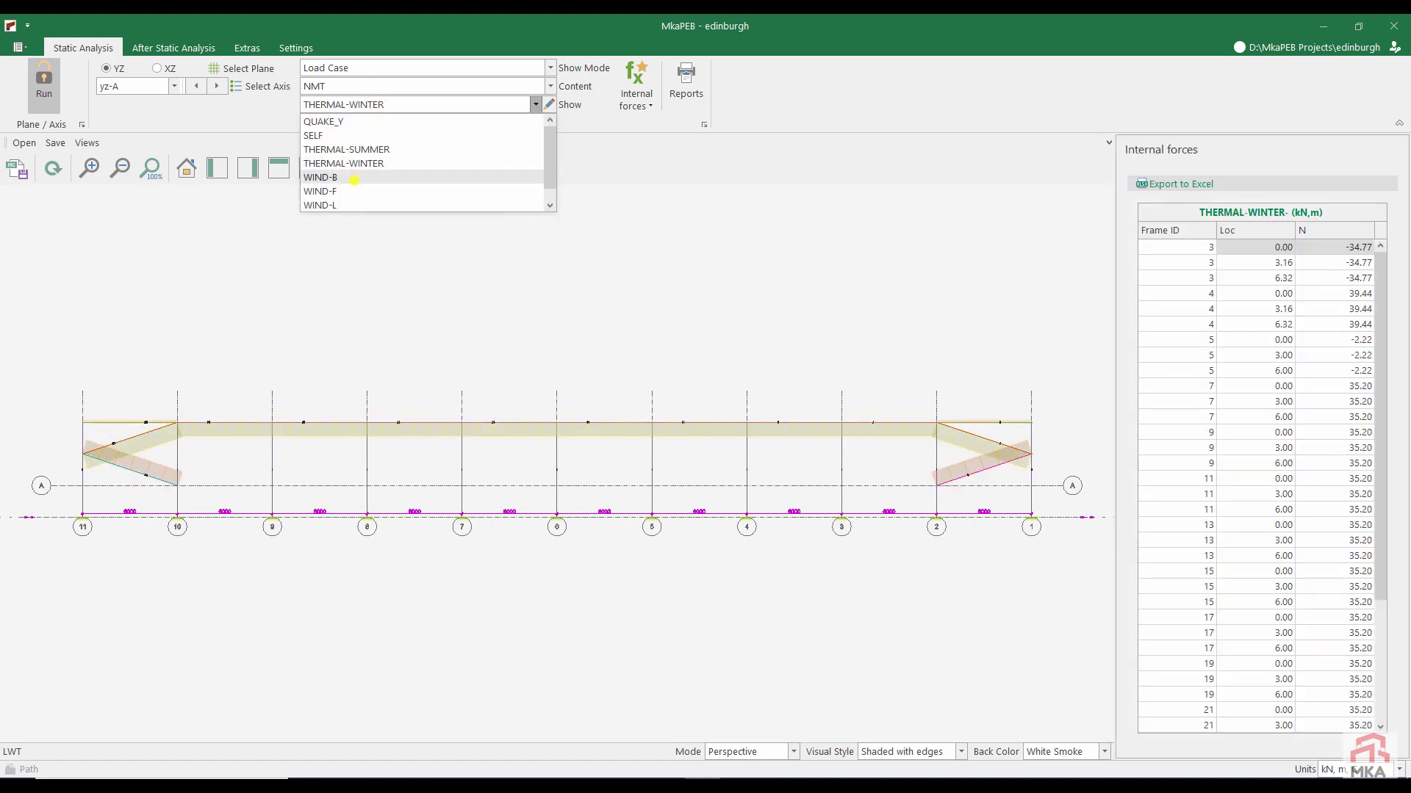
{"action": "left_click", "coordinate": [345, 205]}
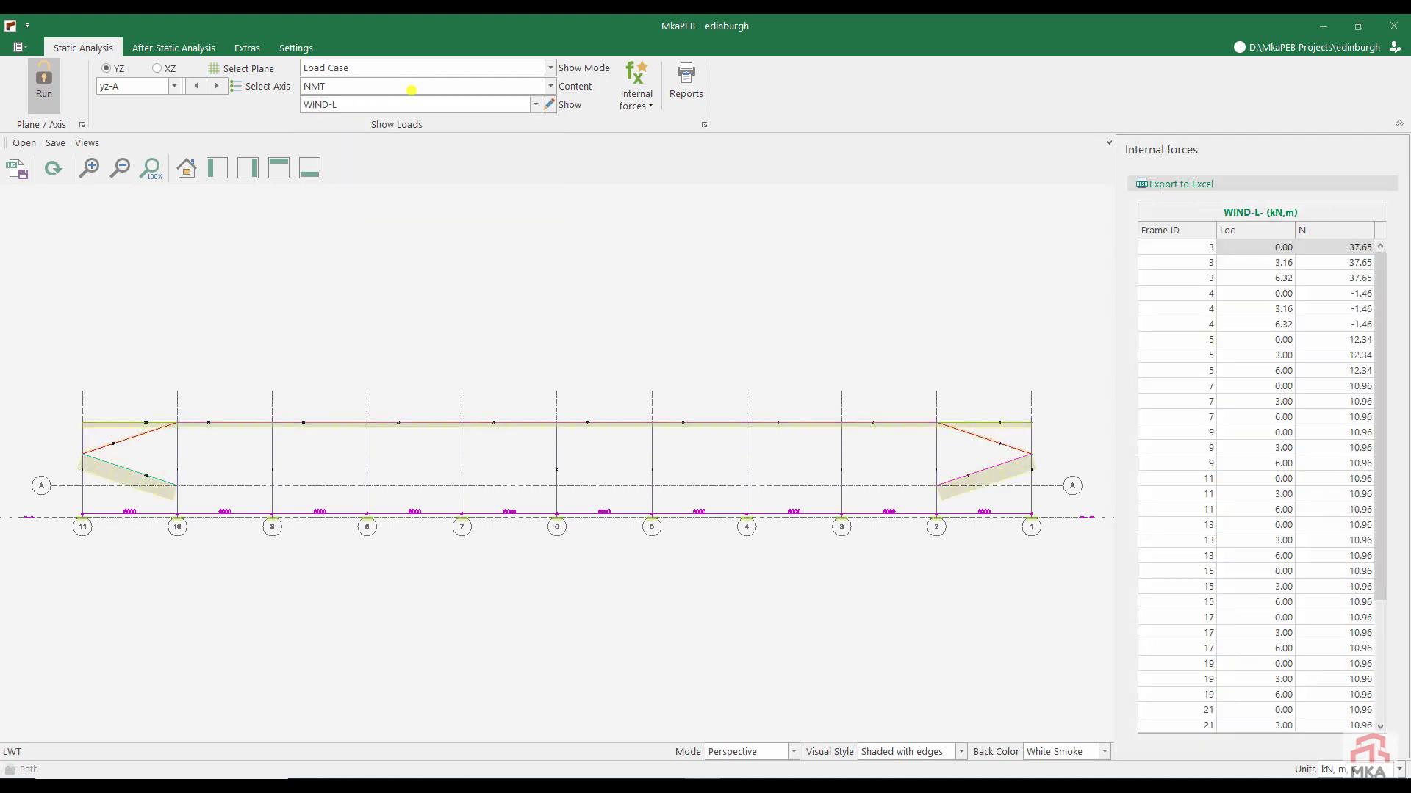
Show WIND-F NMT diagrams and read the right diagonal's axial force of -19.581 kN
{"action": "left_click", "coordinate": [410, 88]}
{"action": "left_click", "coordinate": [355, 86]}
{"action": "left_click", "coordinate": [356, 104]}
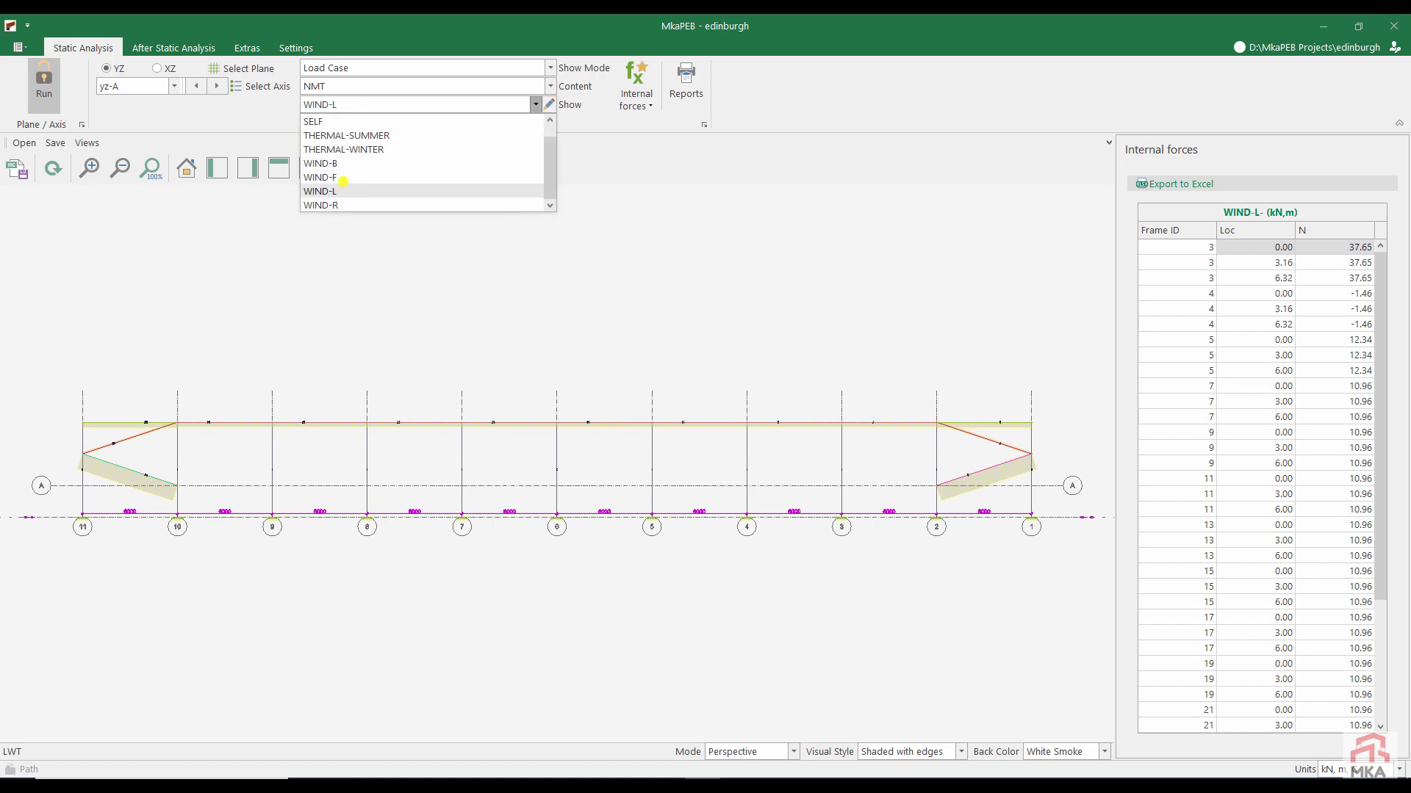
{"action": "scroll", "coordinate": [347, 184], "scroll_direction": "down", "scroll_amount": 1}
{"action": "left_click", "coordinate": [343, 178]}
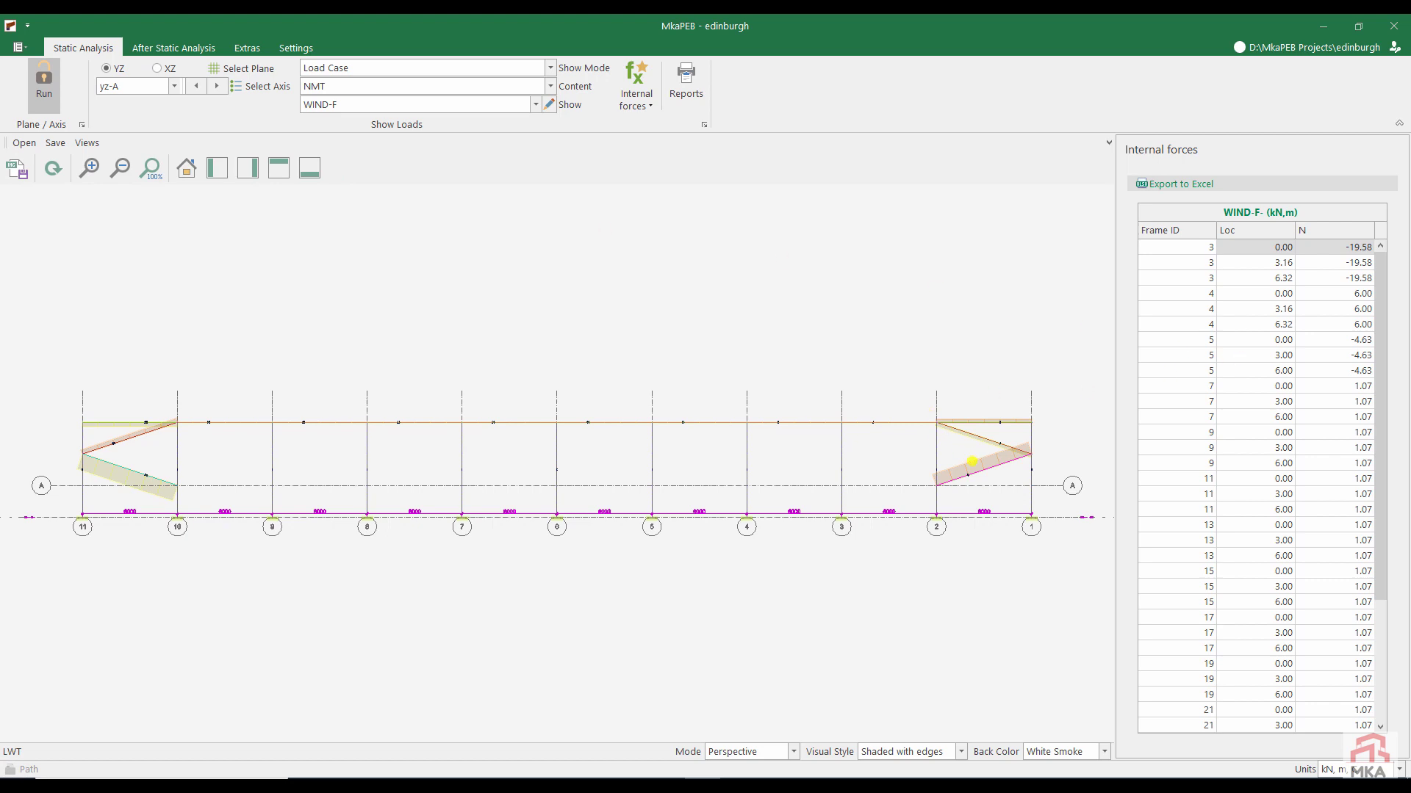
{"action": "left_click", "coordinate": [950, 452]}
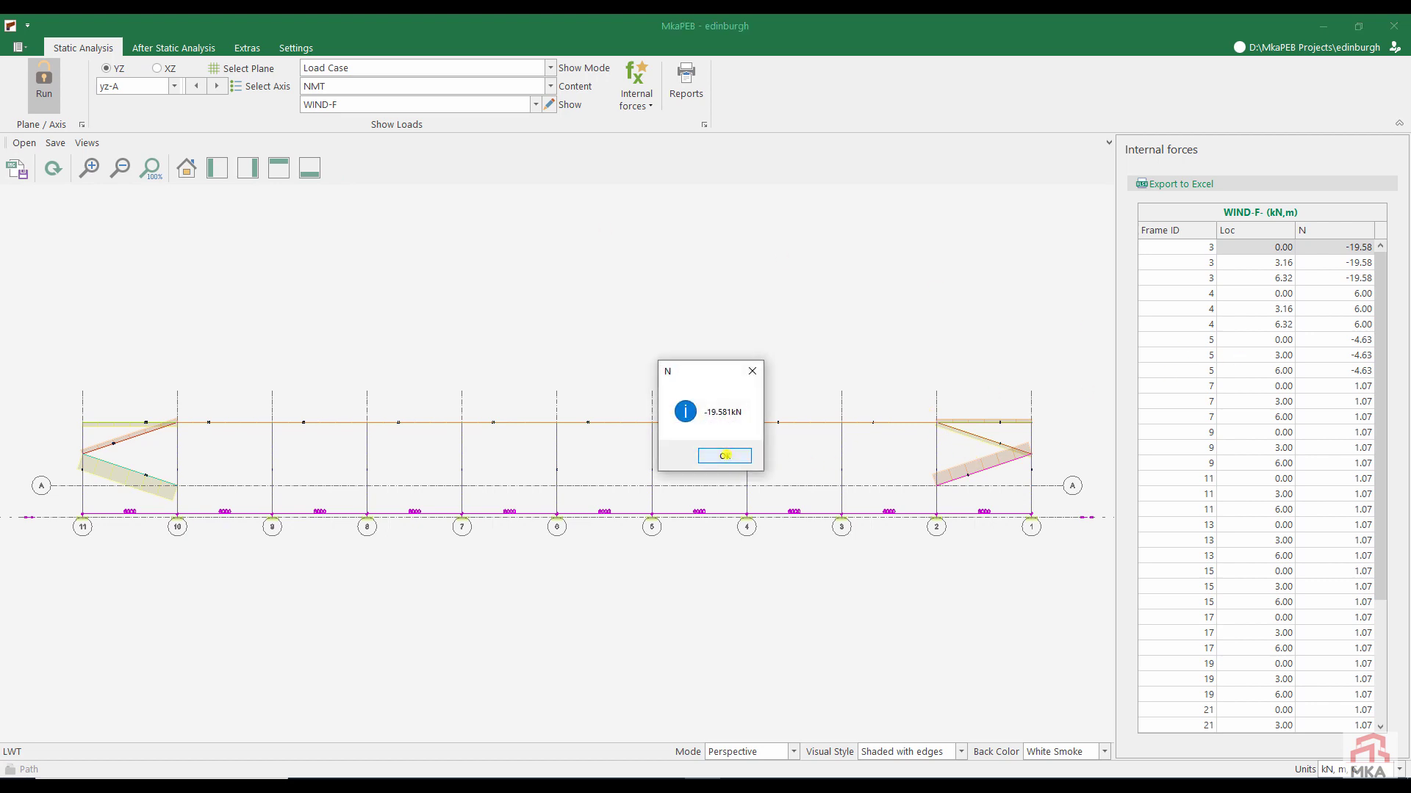
Review xz-2 capacity ratios, where IPE330 rafter member 5 reaches 1.611, then unlock the model
{"action": "left_click", "coordinate": [725, 455]}
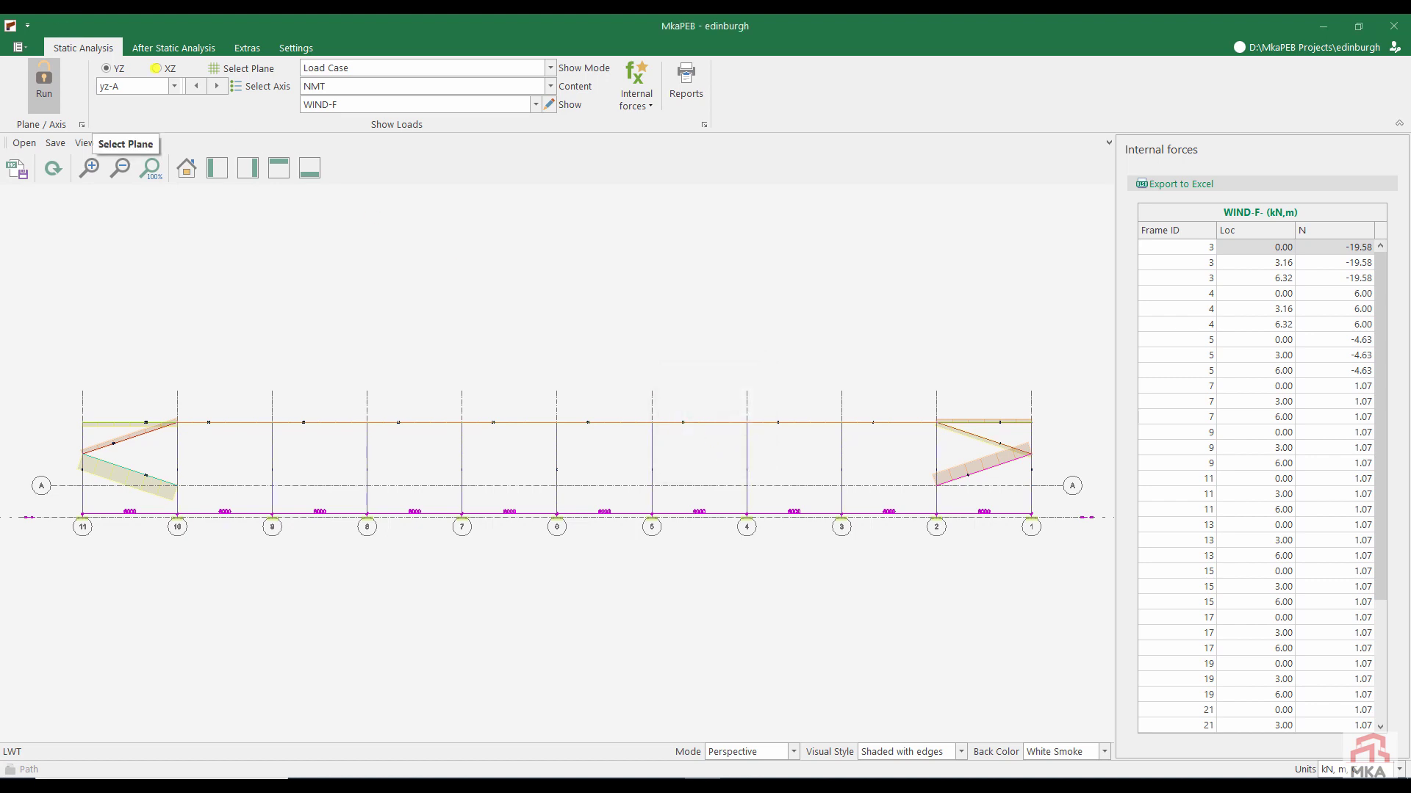
{"action": "left_click", "coordinate": [156, 67]}
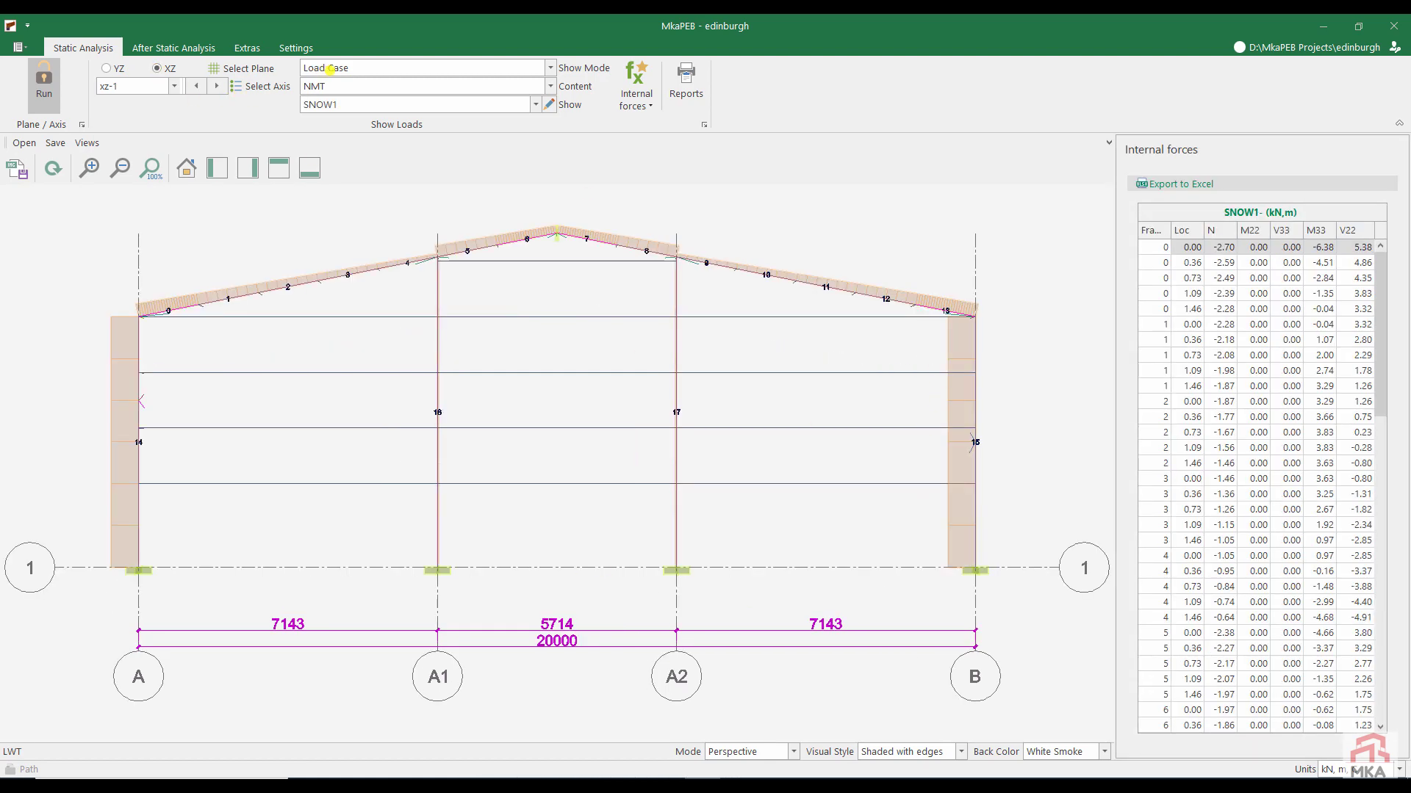
{"action": "left_click", "coordinate": [329, 68]}
{"action": "left_click", "coordinate": [342, 106]}
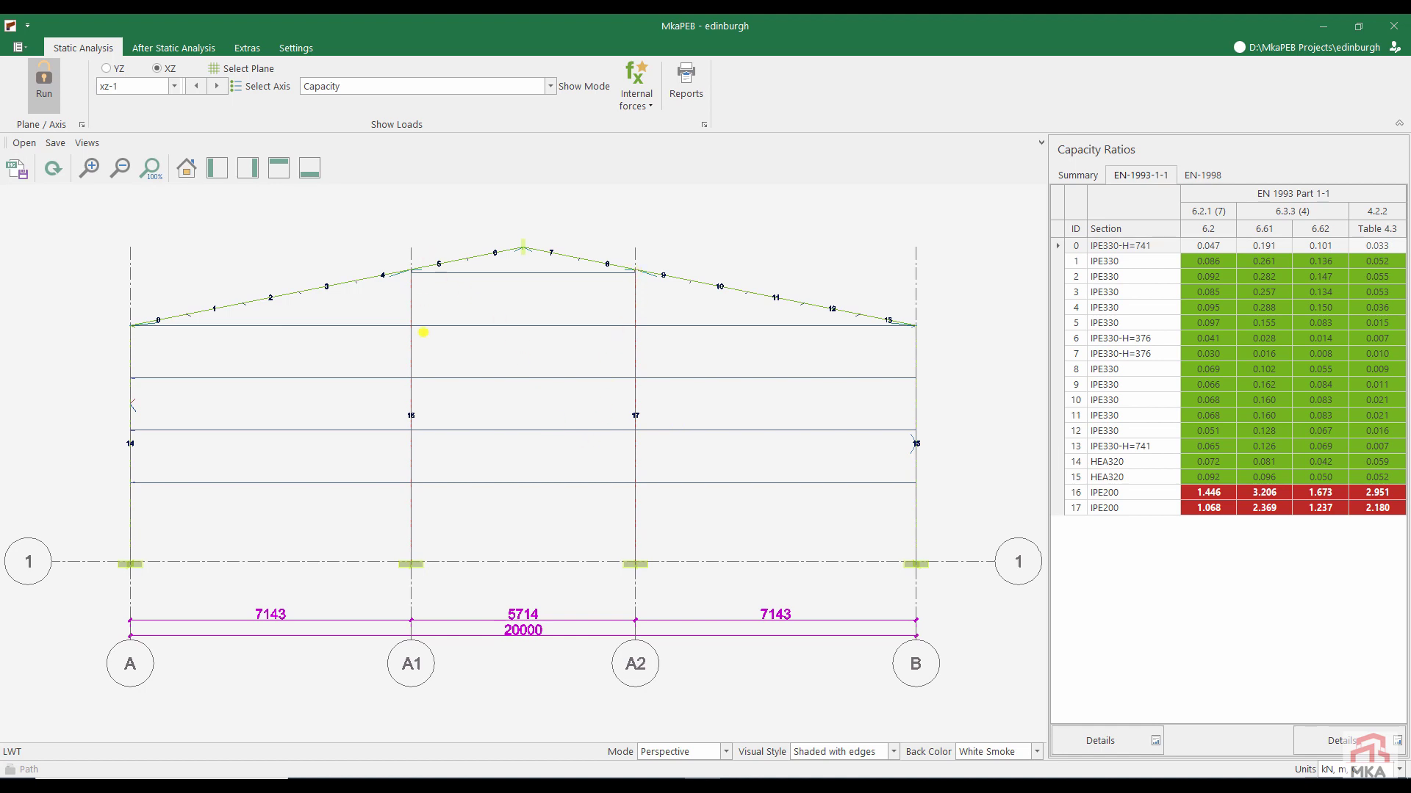
{"action": "left_click", "coordinate": [217, 86]}
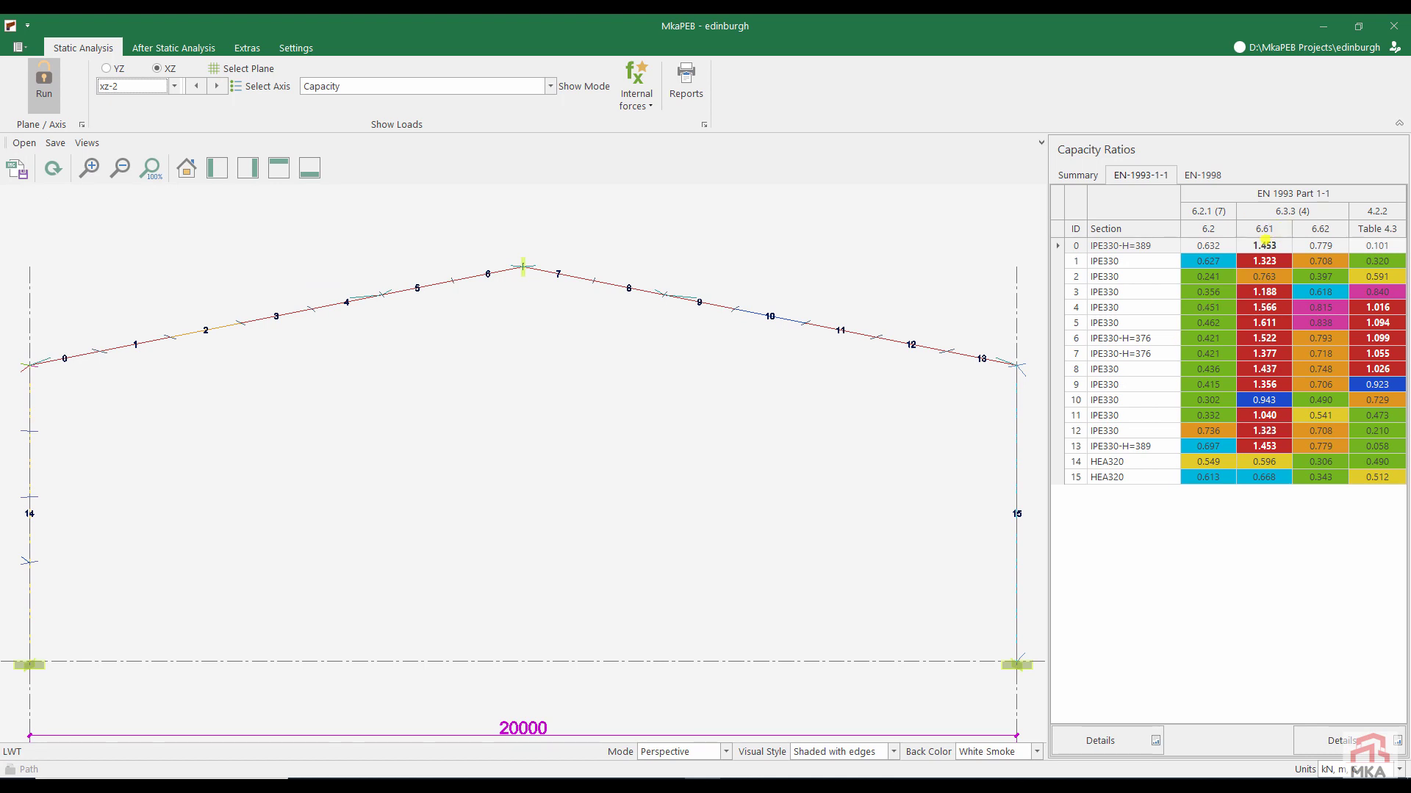
{"action": "left_click_drag", "start_coordinate": [1264, 254], "coordinate": [1266, 445]}
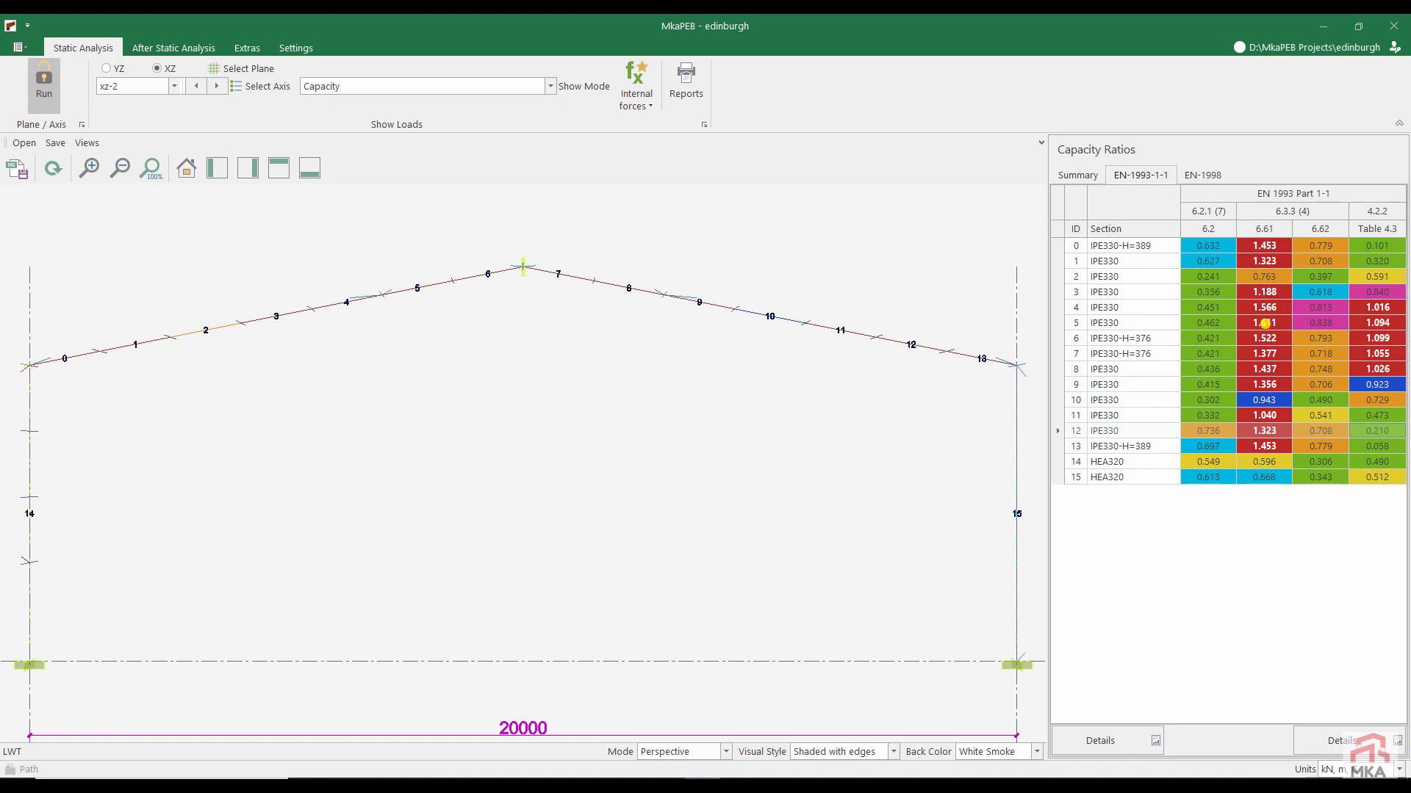
{"action": "left_click", "coordinate": [1264, 324]}
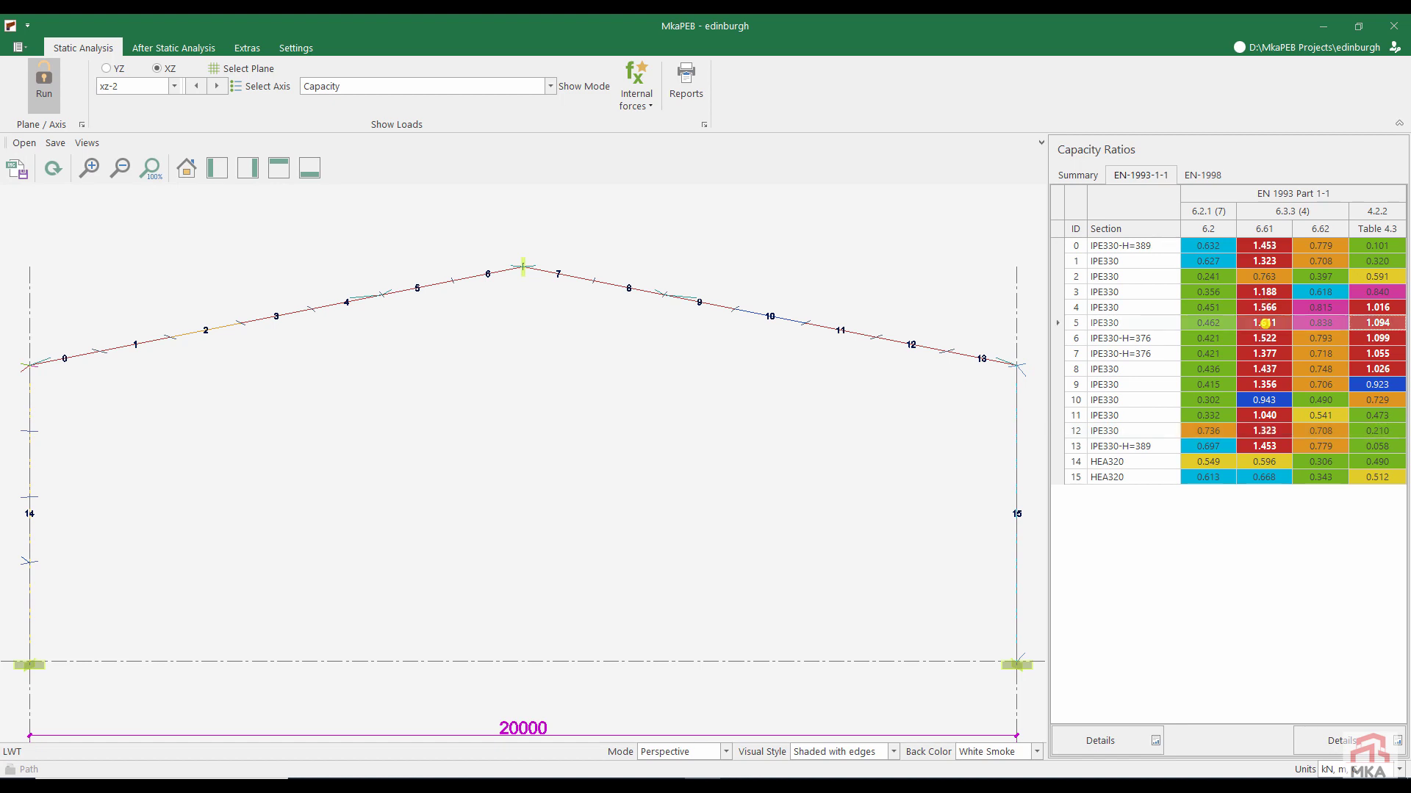
{"action": "left_click", "coordinate": [40, 80]}
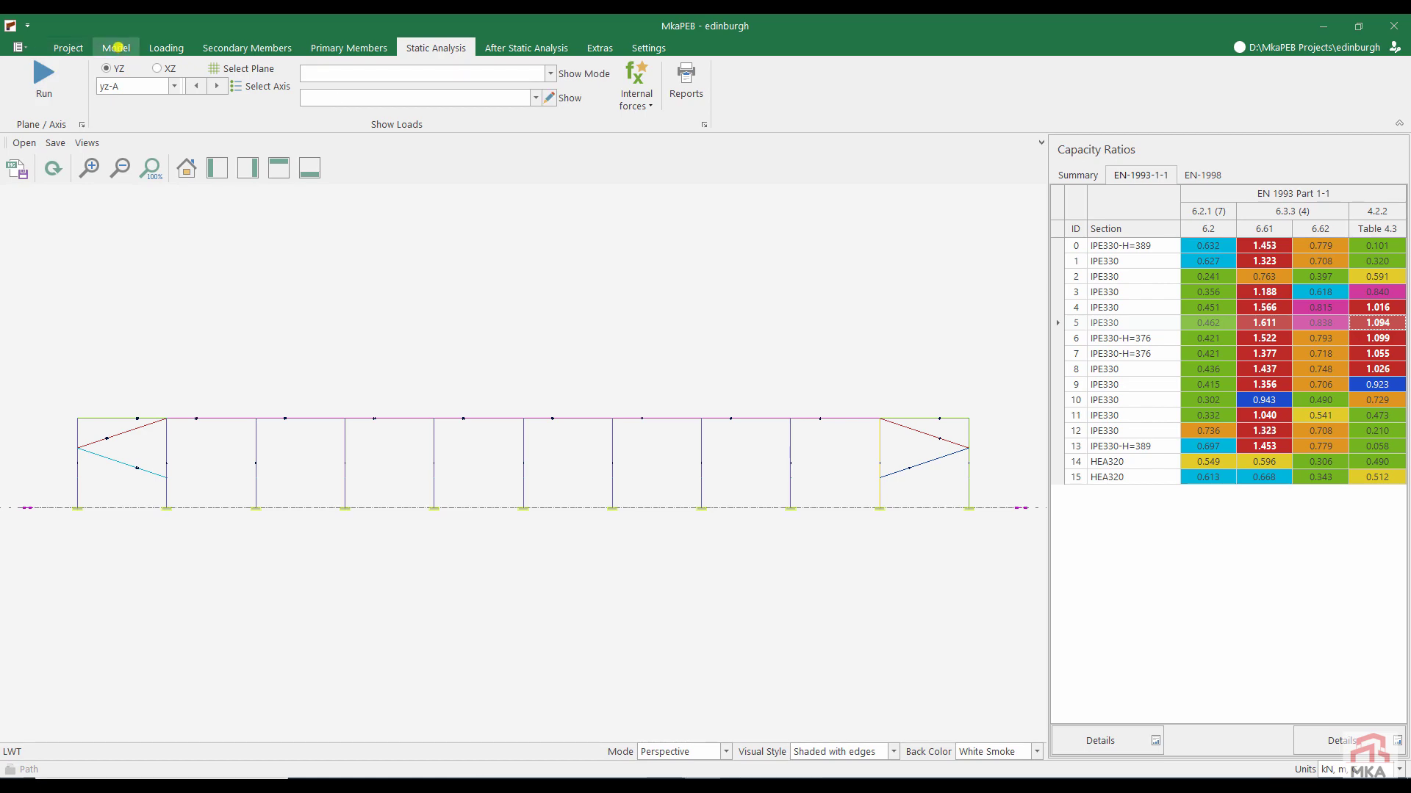
Change the brace section on all axes to CHS114.3x6 and apply it to the model
{"action": "left_click", "coordinate": [338, 47]}
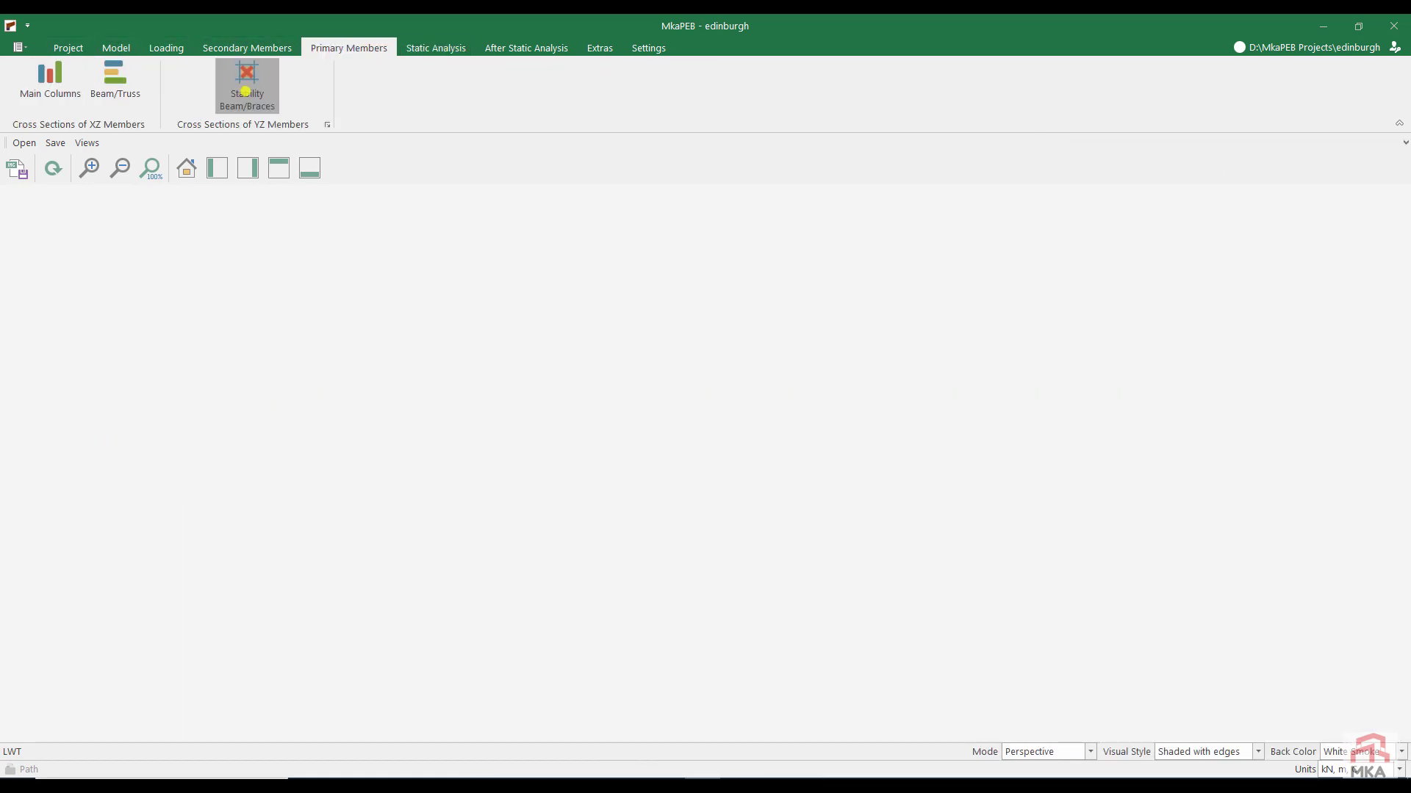
{"action": "left_click", "coordinate": [246, 91]}
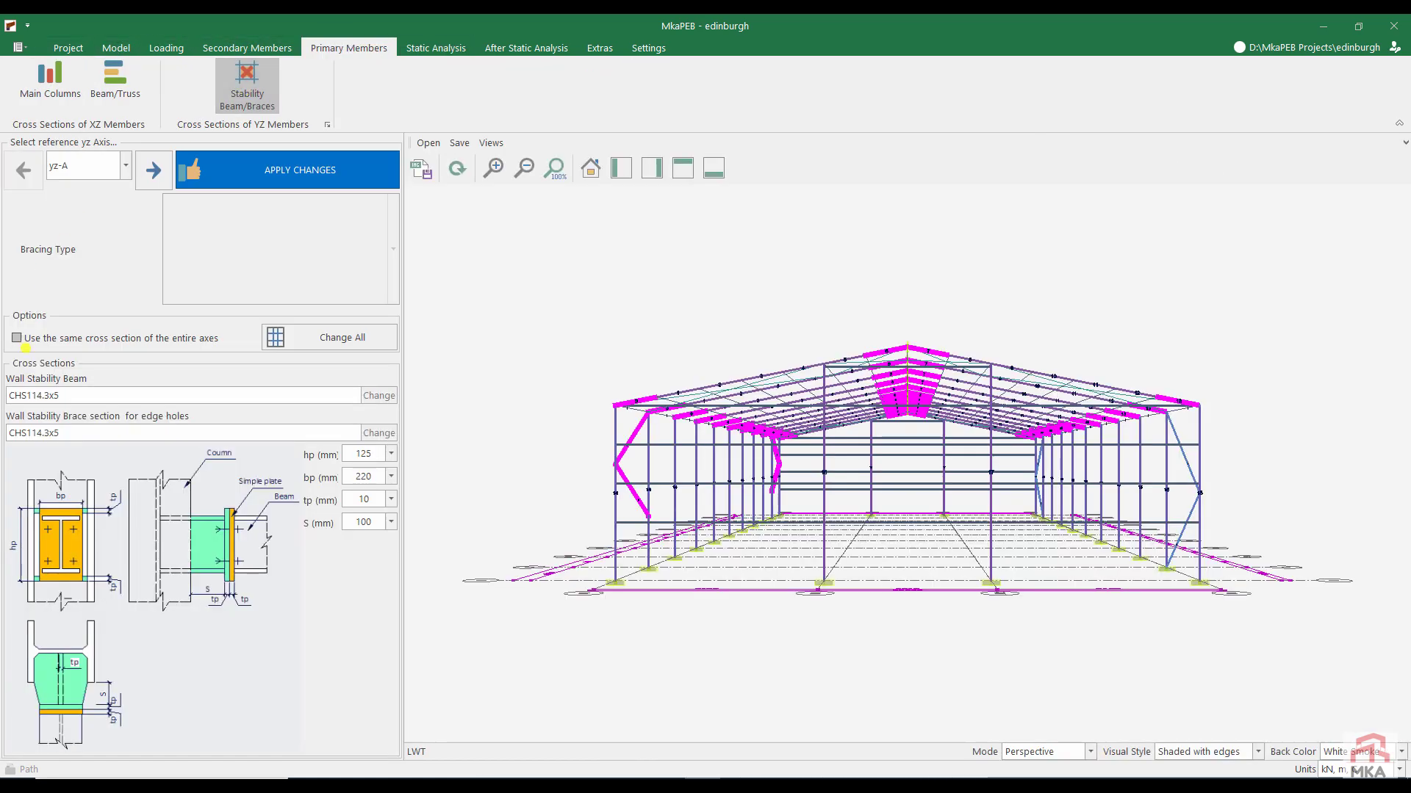
{"action": "left_click", "coordinate": [17, 338]}
{"action": "left_click", "coordinate": [318, 337]}
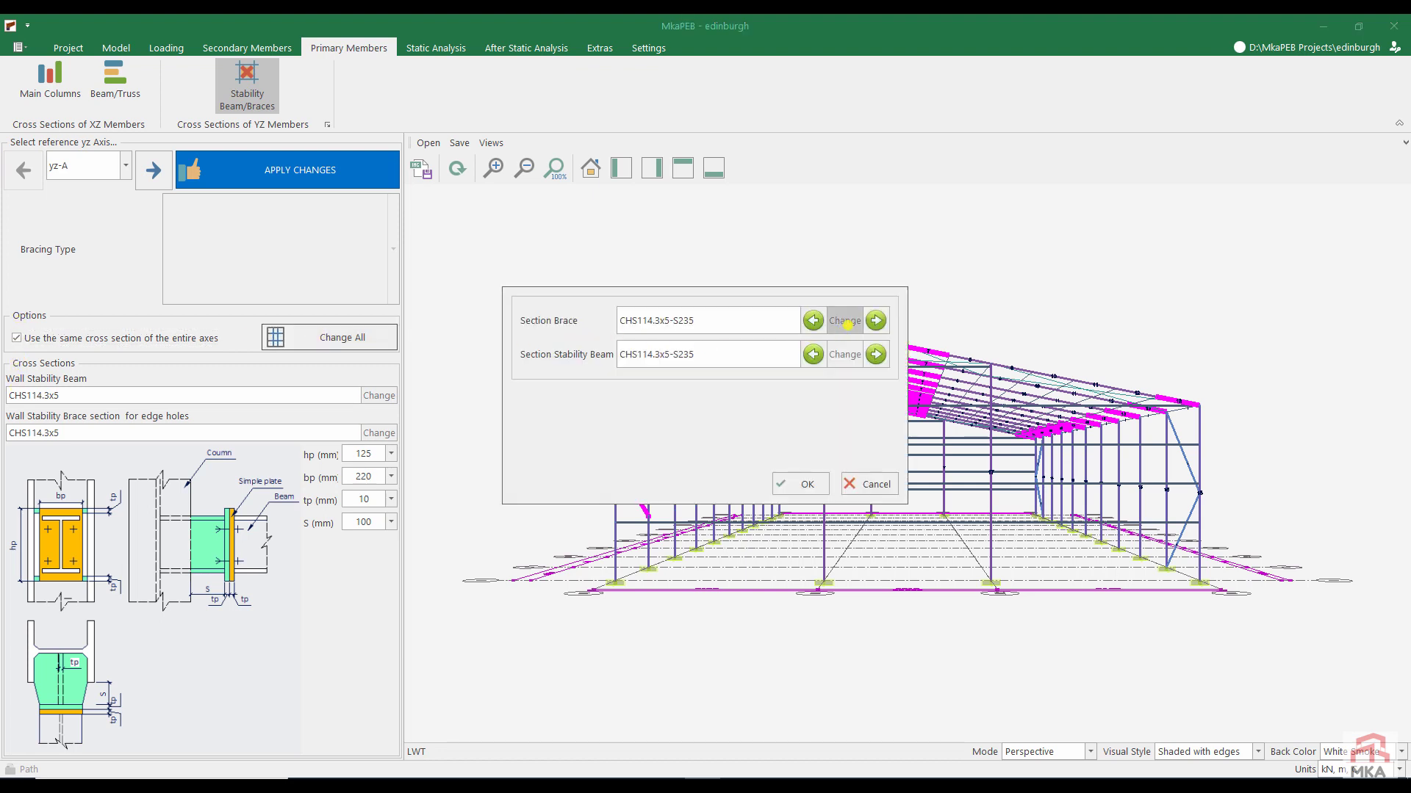
{"action": "left_click", "coordinate": [845, 321]}
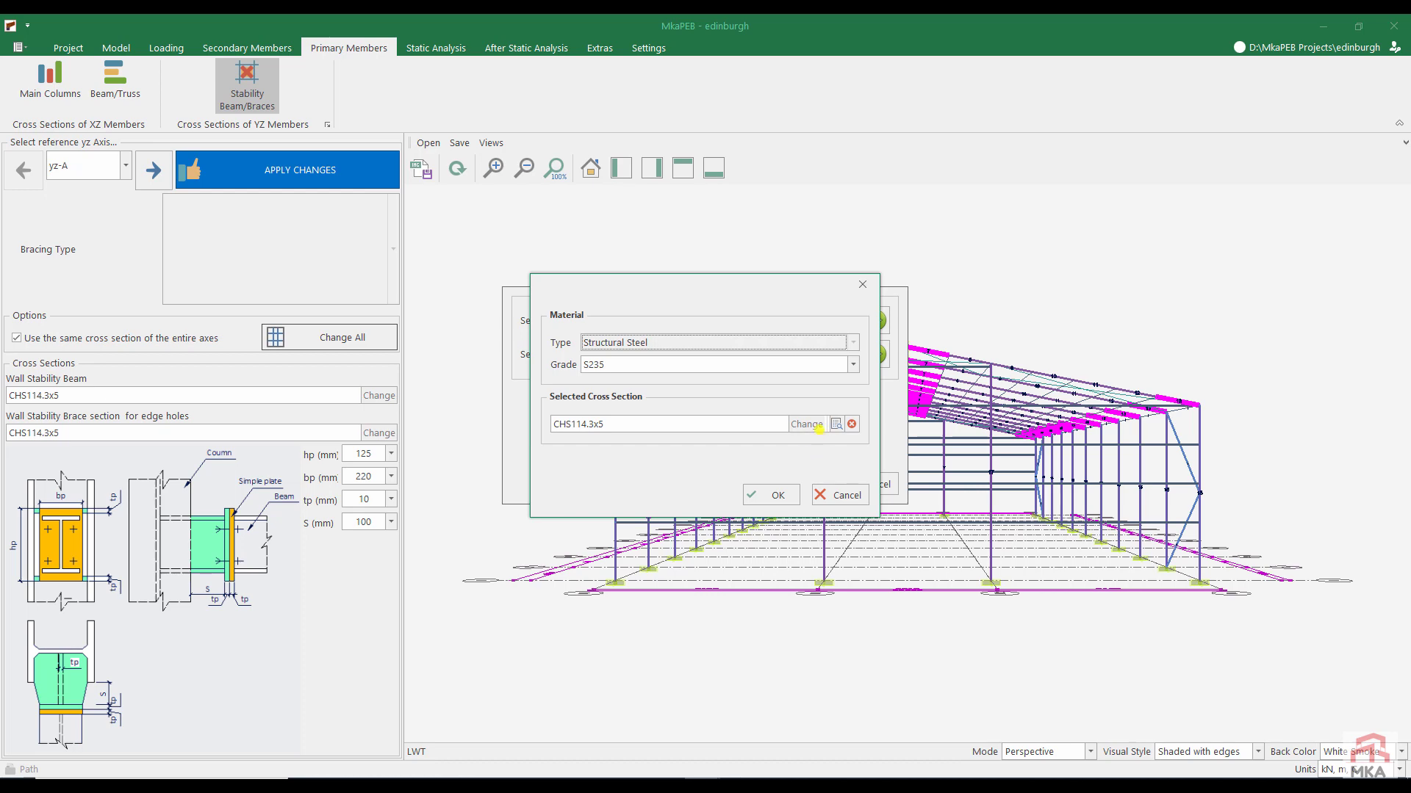
{"action": "left_click", "coordinate": [806, 424]}
{"action": "left_click", "coordinate": [632, 223]}
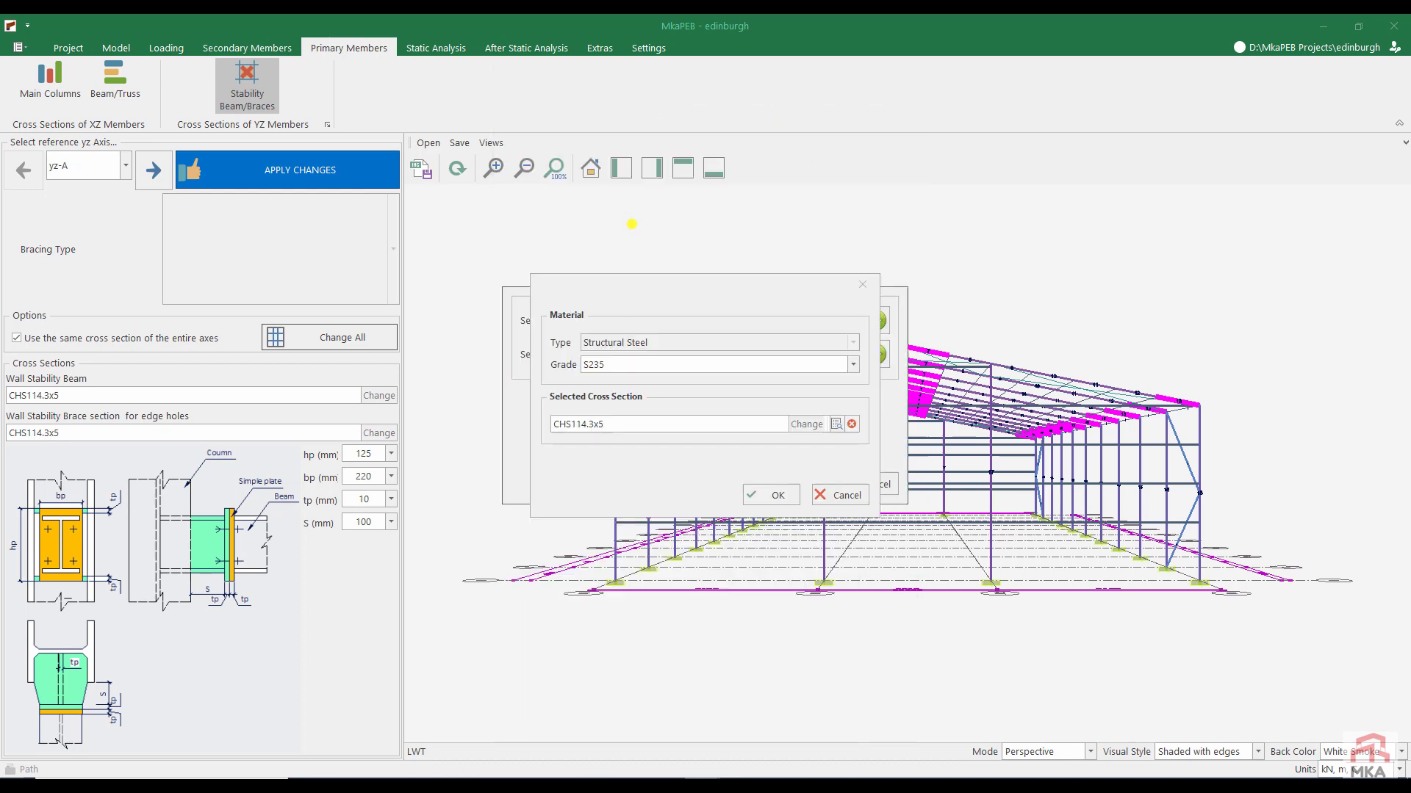
{"action": "scroll", "coordinate": [639, 496], "scroll_direction": "down", "scroll_amount": 7}
{"action": "left_click", "coordinate": [634, 489]}
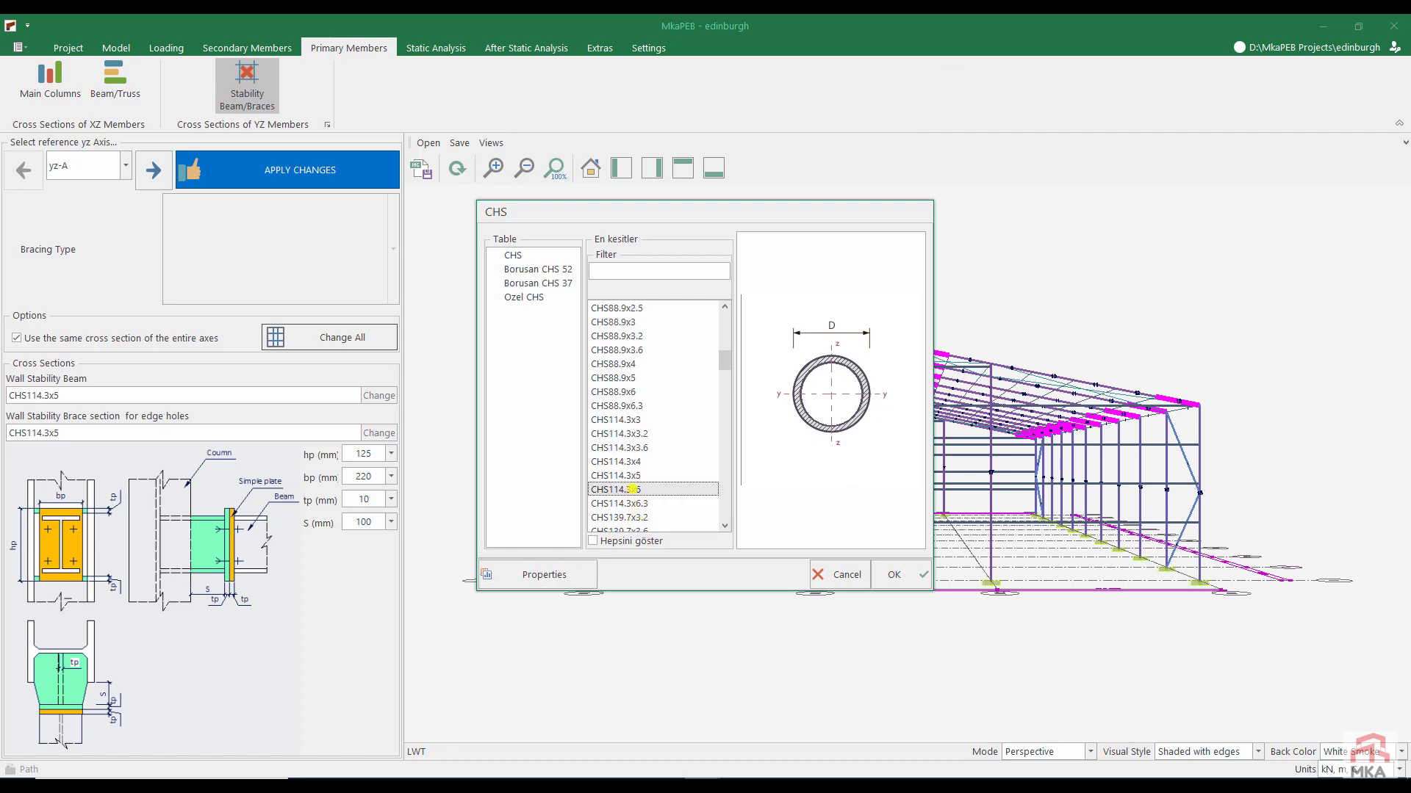
{"action": "left_click", "coordinate": [893, 574]}
{"action": "left_click", "coordinate": [822, 504]}
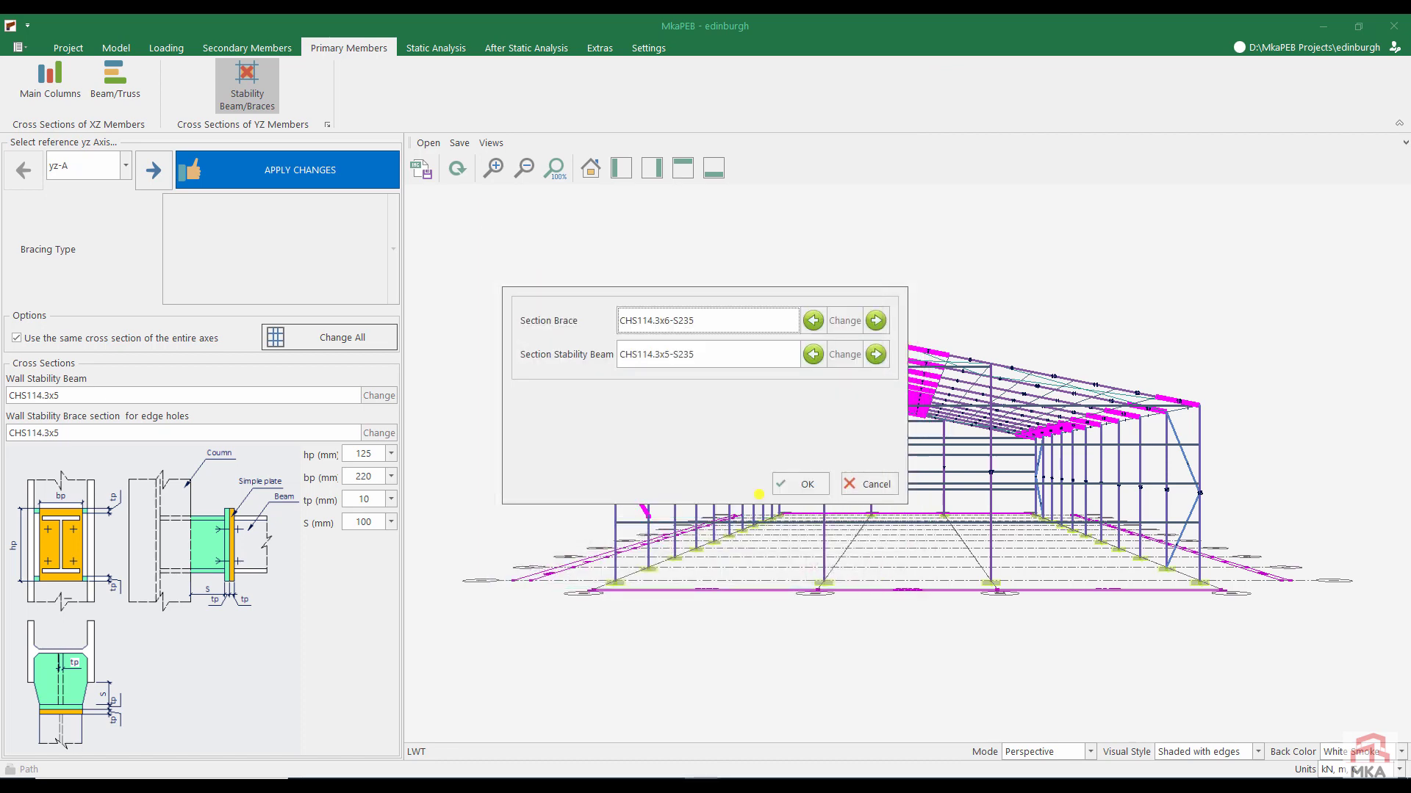
{"action": "left_click", "coordinate": [802, 483]}
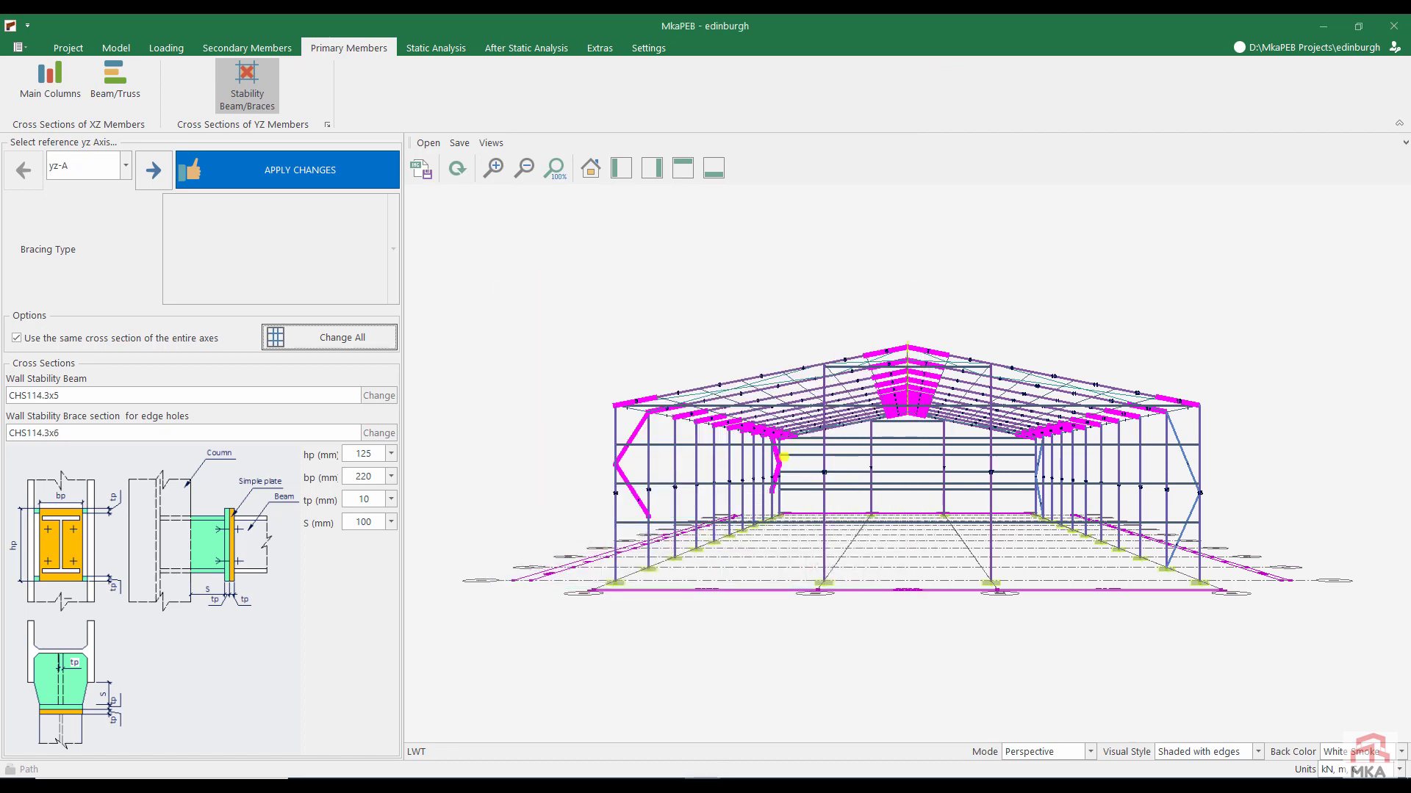
{"action": "left_click", "coordinate": [305, 174]}
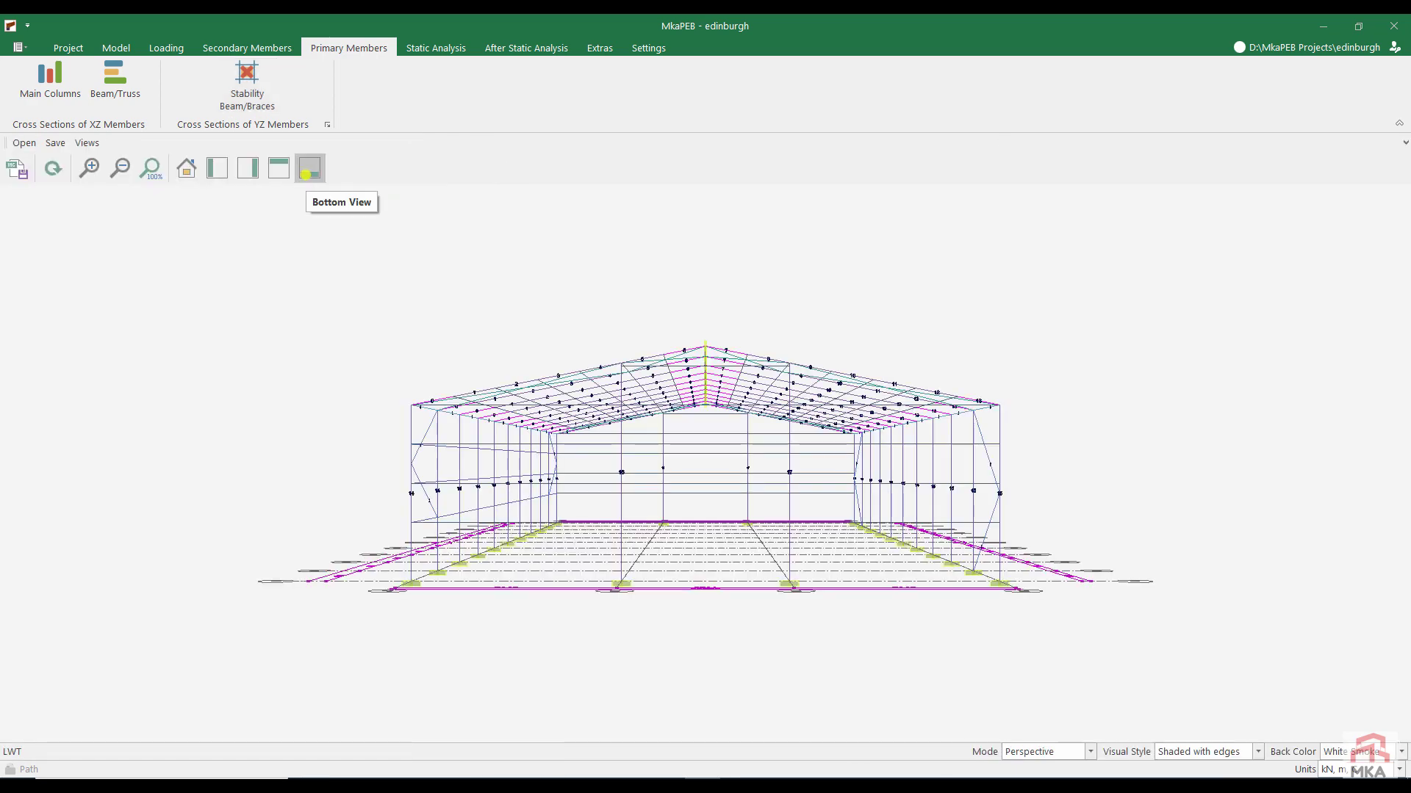
Set the wind columns to IPE330, with end posts sharing the same section, and apply
{"action": "left_click", "coordinate": [115, 47]}
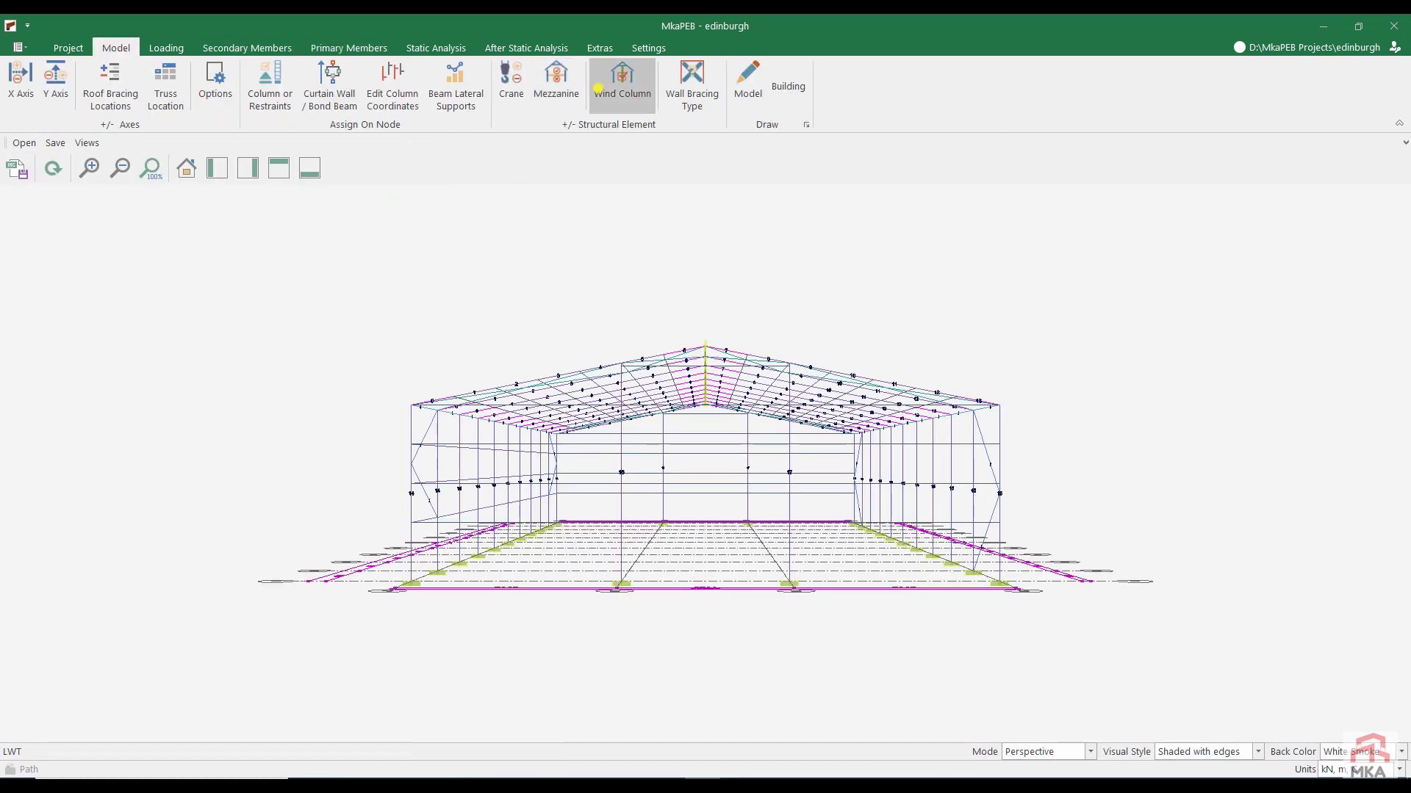
{"action": "left_click", "coordinate": [606, 89]}
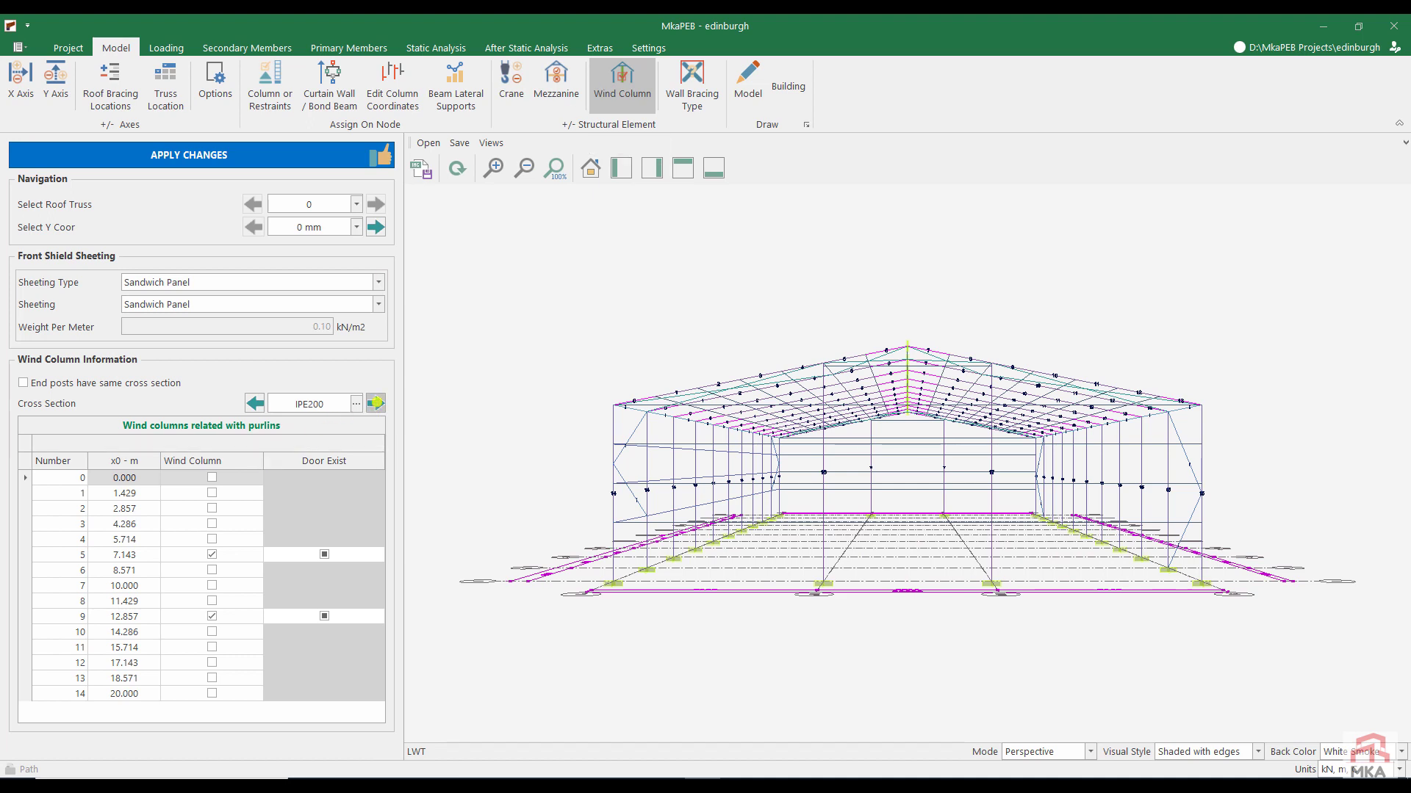
{"action": "left_click", "coordinate": [375, 403]}
{"action": "left_click", "coordinate": [376, 403]}
{"action": "left_click", "coordinate": [375, 403]}
{"action": "left_click", "coordinate": [24, 383]}
{"action": "left_click", "coordinate": [255, 403]}
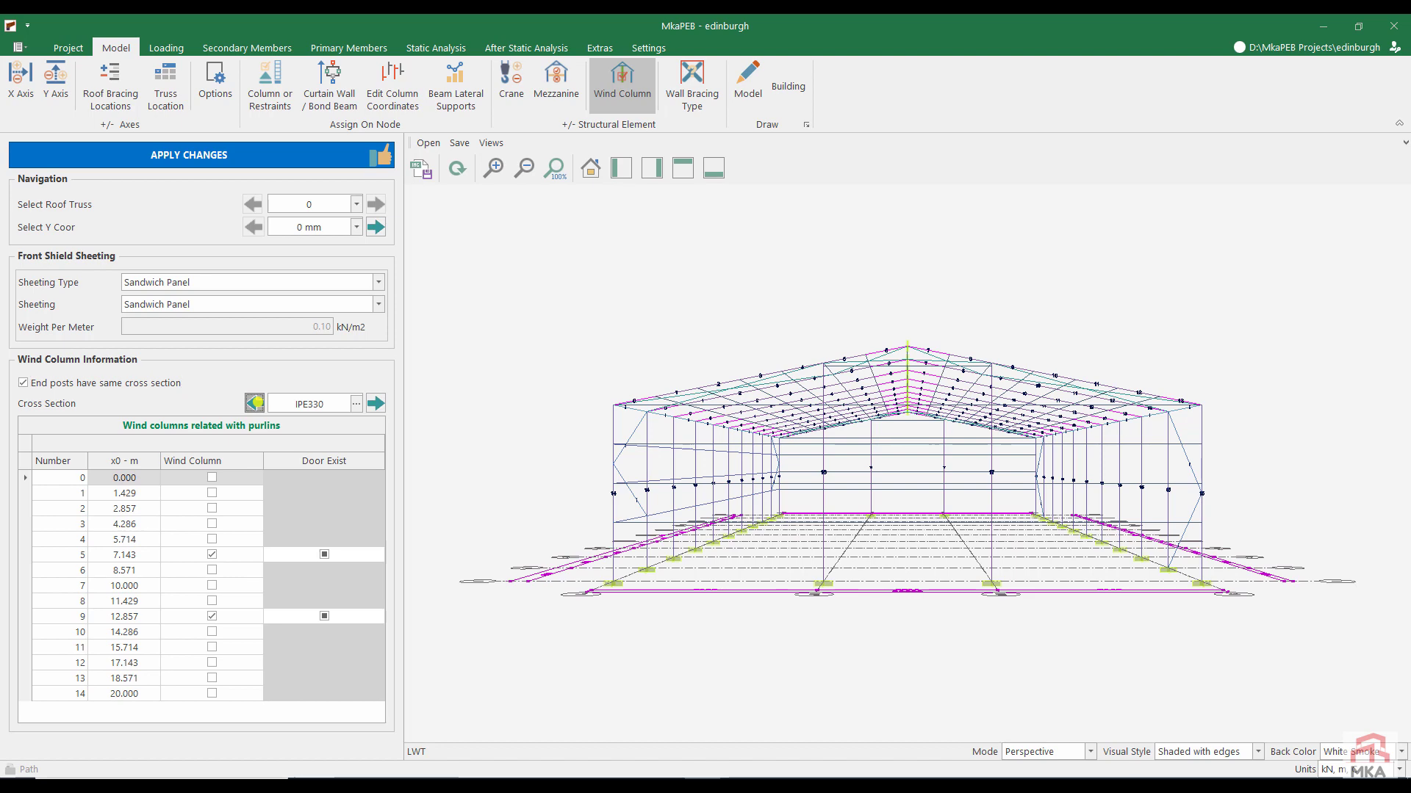
{"action": "left_click", "coordinate": [375, 403]}
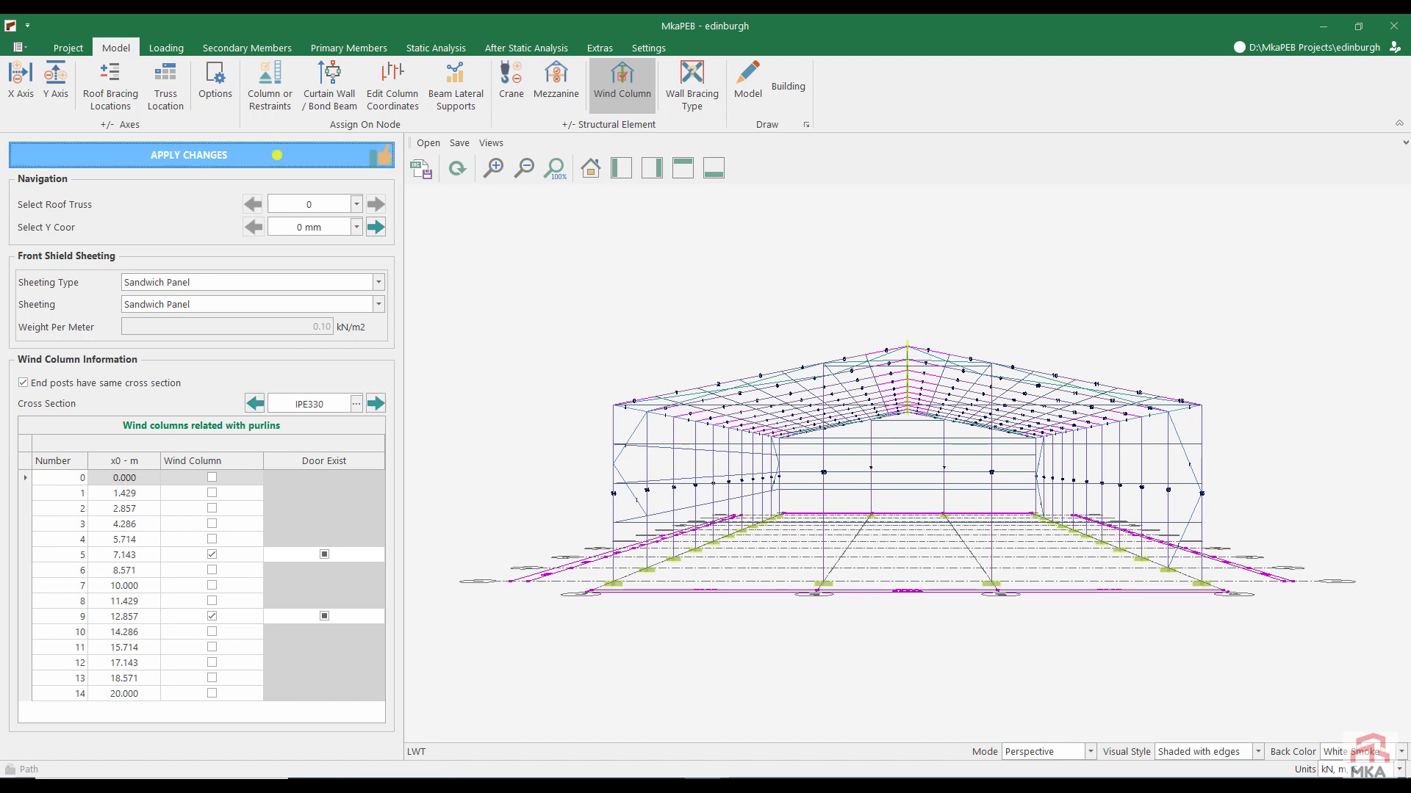
{"action": "left_click", "coordinate": [277, 154]}
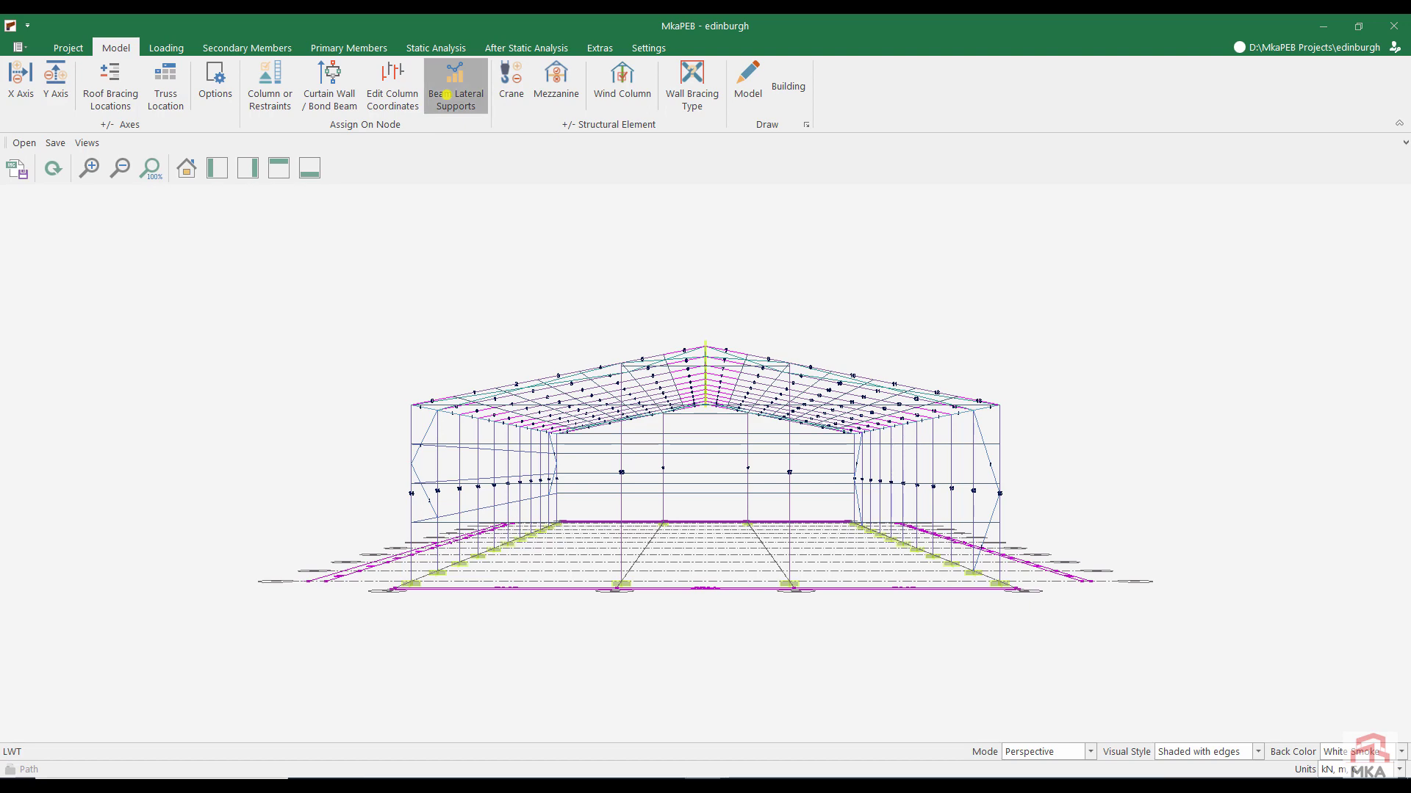
Add lateral supports at roof truss nodes 1, 3, 5, 9, 11 and 13
{"action": "left_click", "coordinate": [446, 94]}
{"action": "left_click", "coordinate": [170, 255]}
{"action": "left_click", "coordinate": [141, 313]}
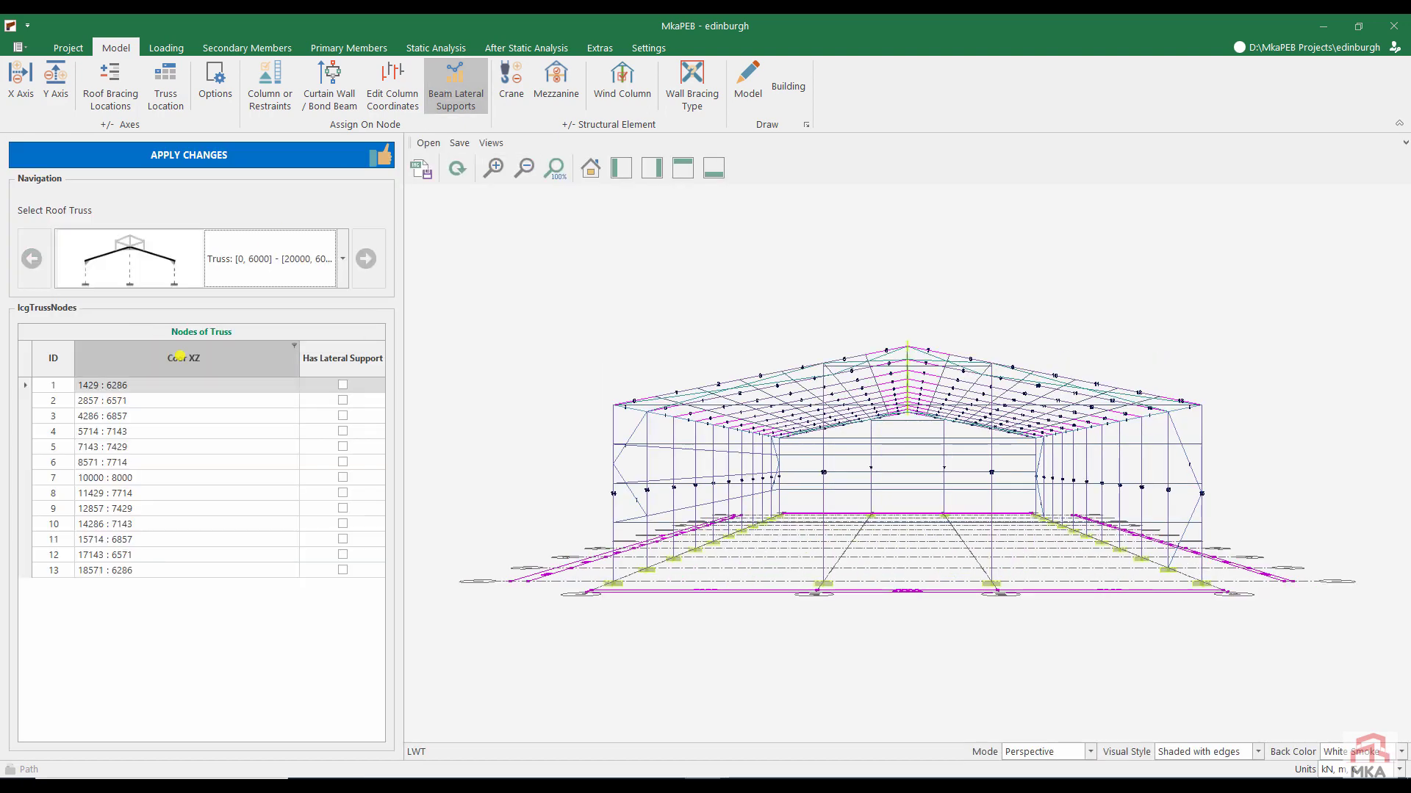
{"action": "left_click", "coordinate": [342, 385]}
{"action": "left_click", "coordinate": [342, 415]}
{"action": "left_click", "coordinate": [342, 447]}
{"action": "left_click", "coordinate": [343, 570]}
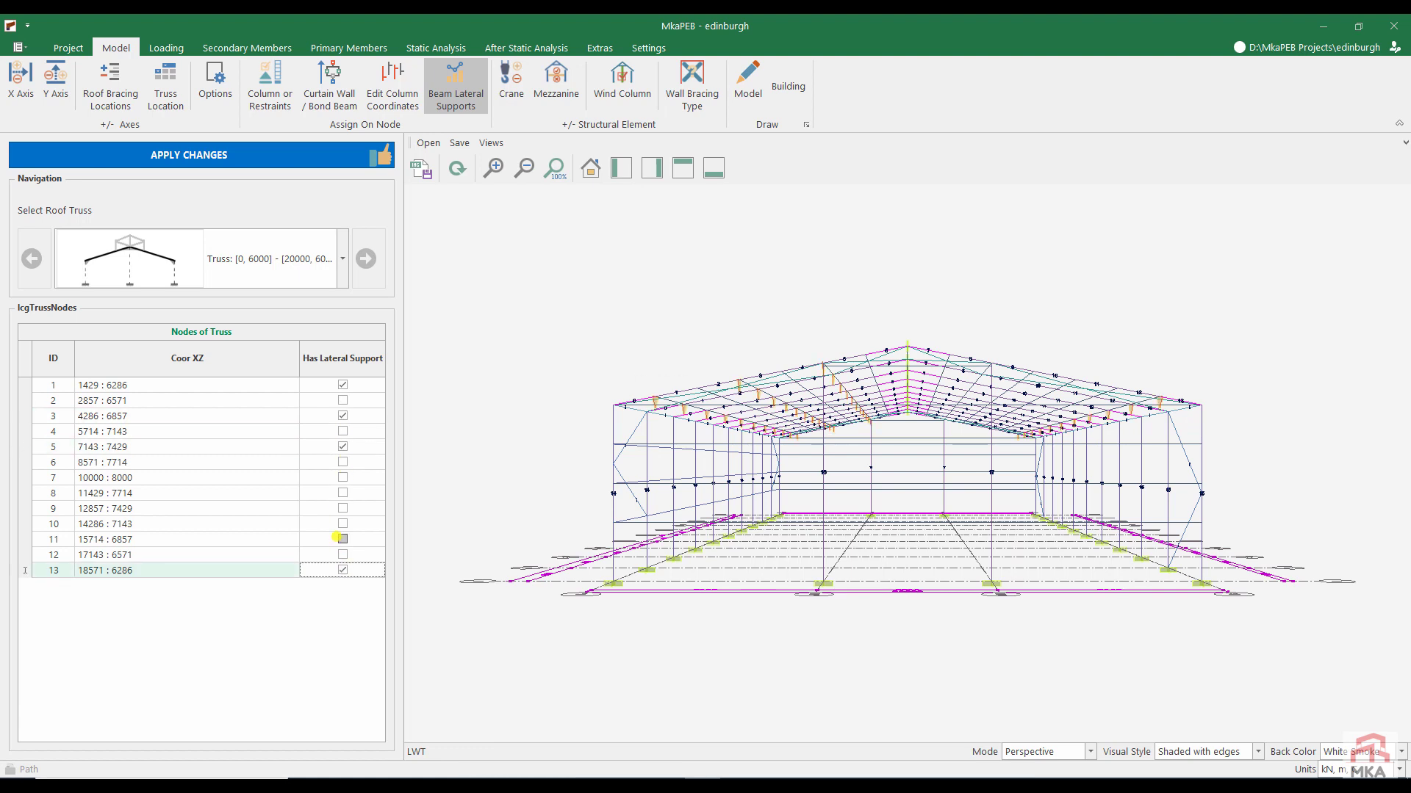
{"action": "left_click", "coordinate": [342, 539]}
{"action": "left_click", "coordinate": [342, 507]}
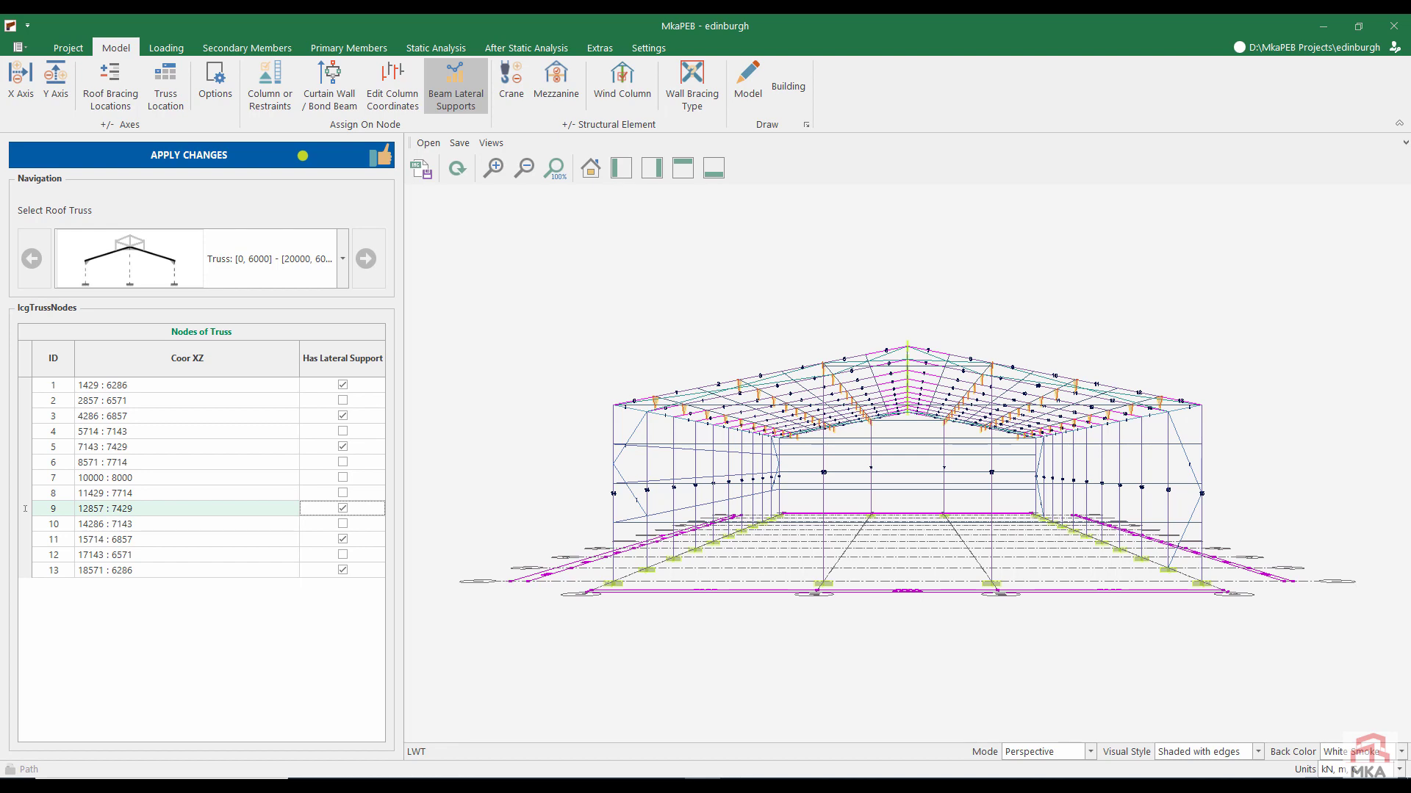
Apply the lateral support changes and run the static analysis
{"action": "left_click", "coordinate": [221, 155]}
{"action": "left_click", "coordinate": [426, 48]}
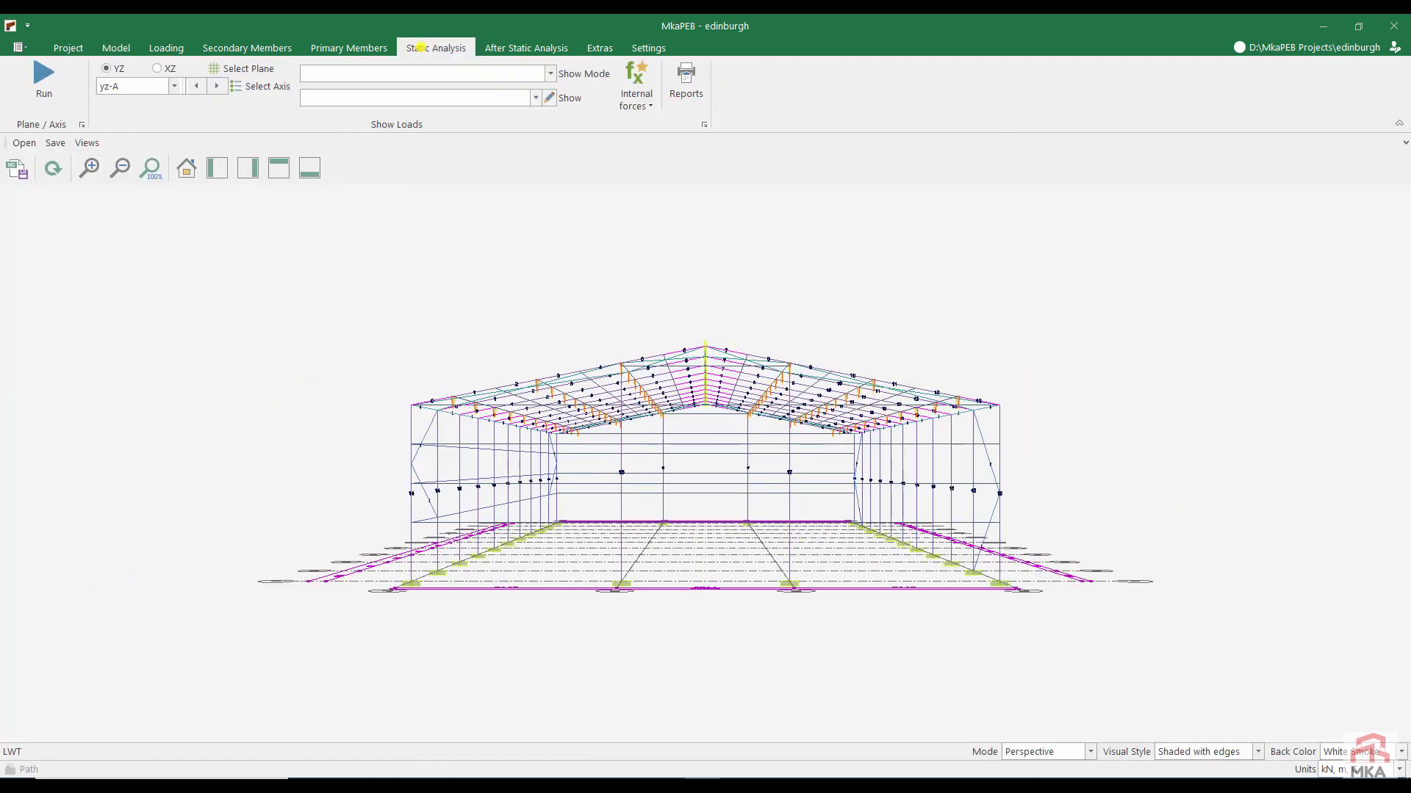
{"action": "left_click", "coordinate": [44, 81]}
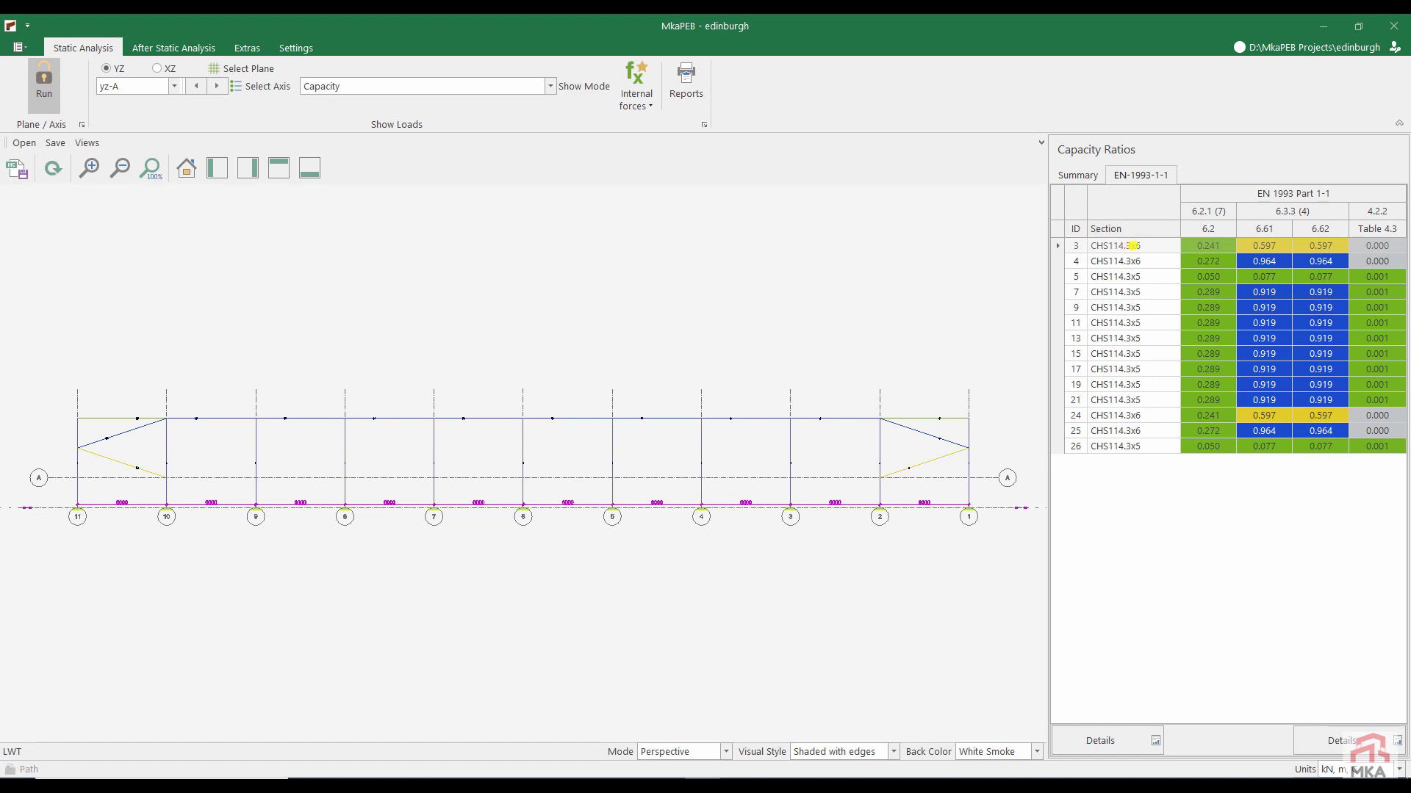
Review yz-B members 16 and 17 and xz-2 ratios (1.099 peak), then unlock the model
{"action": "left_click", "coordinate": [217, 86]}
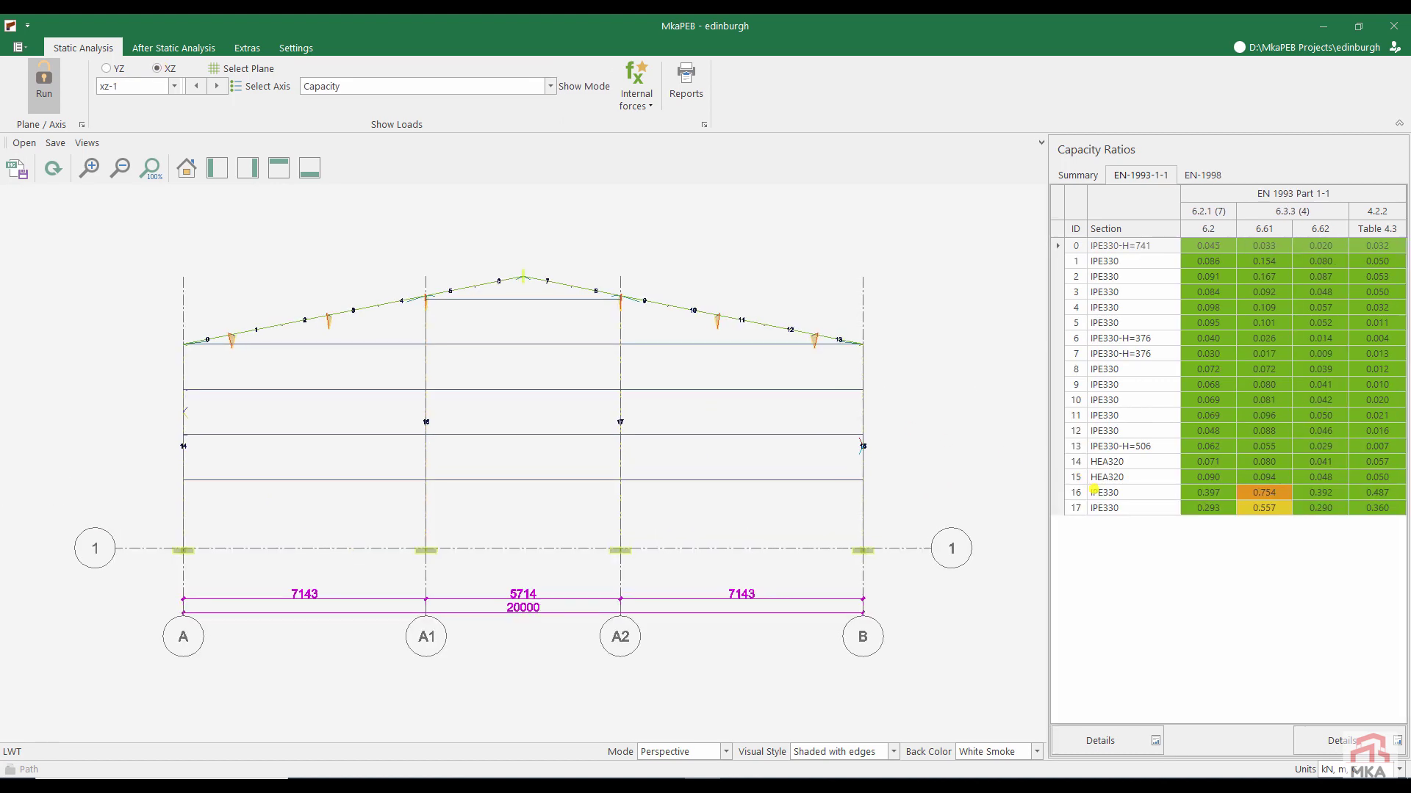
{"action": "left_click", "coordinate": [1099, 490]}
{"action": "left_click", "coordinate": [1101, 508]}
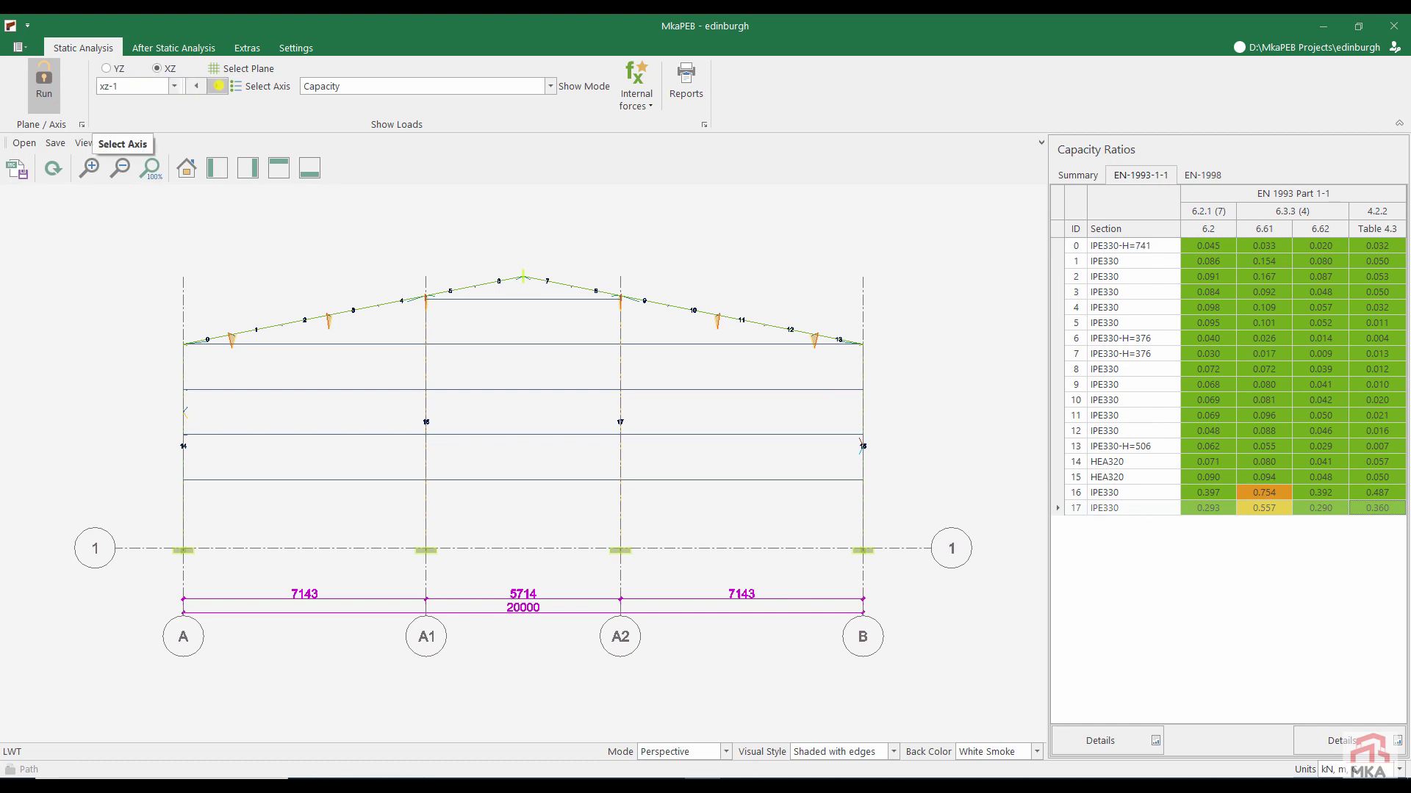
{"action": "left_click", "coordinate": [218, 86]}
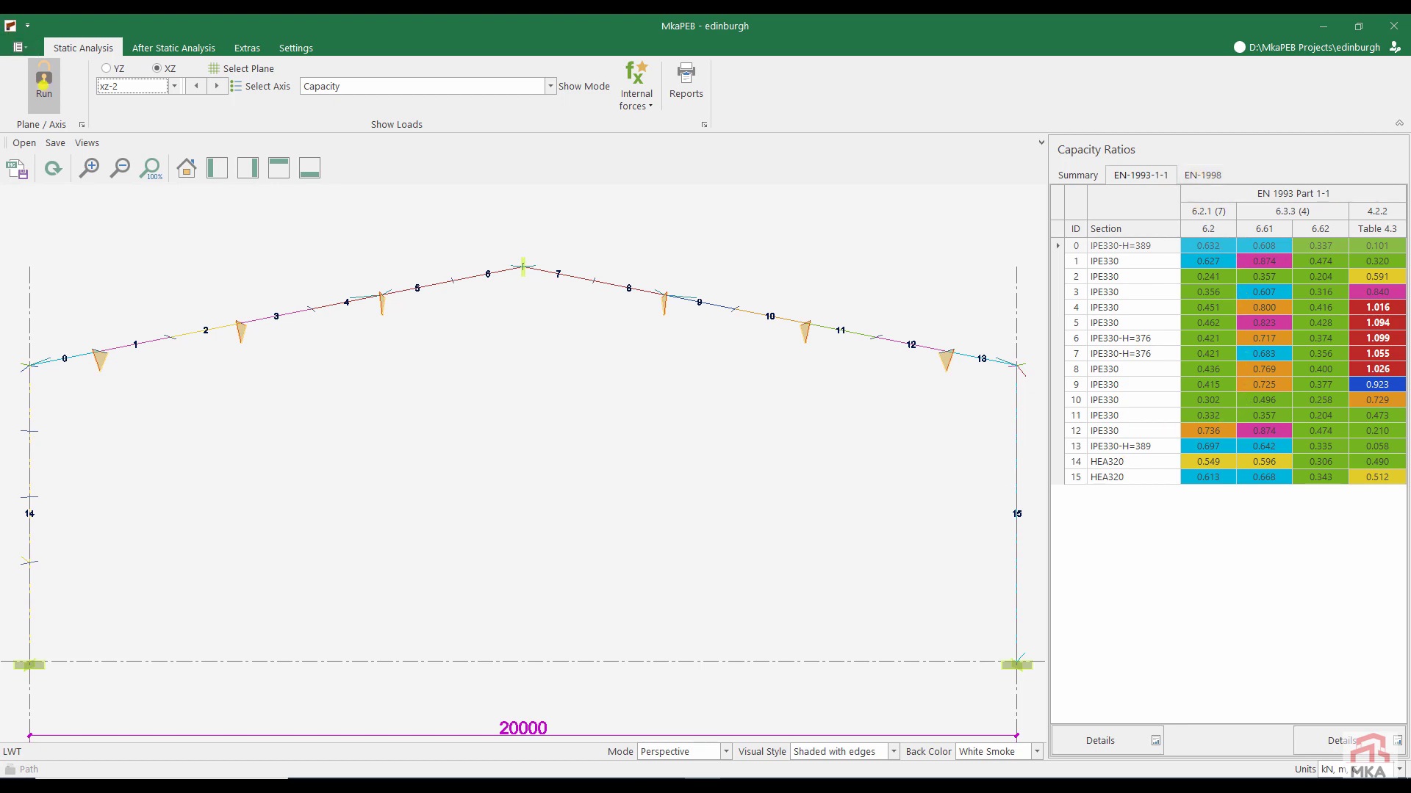
{"action": "left_click", "coordinate": [43, 82]}
Upgrade the brace section on all axes to CHS114.3x6.3 and apply it
{"action": "left_click", "coordinate": [103, 46]}
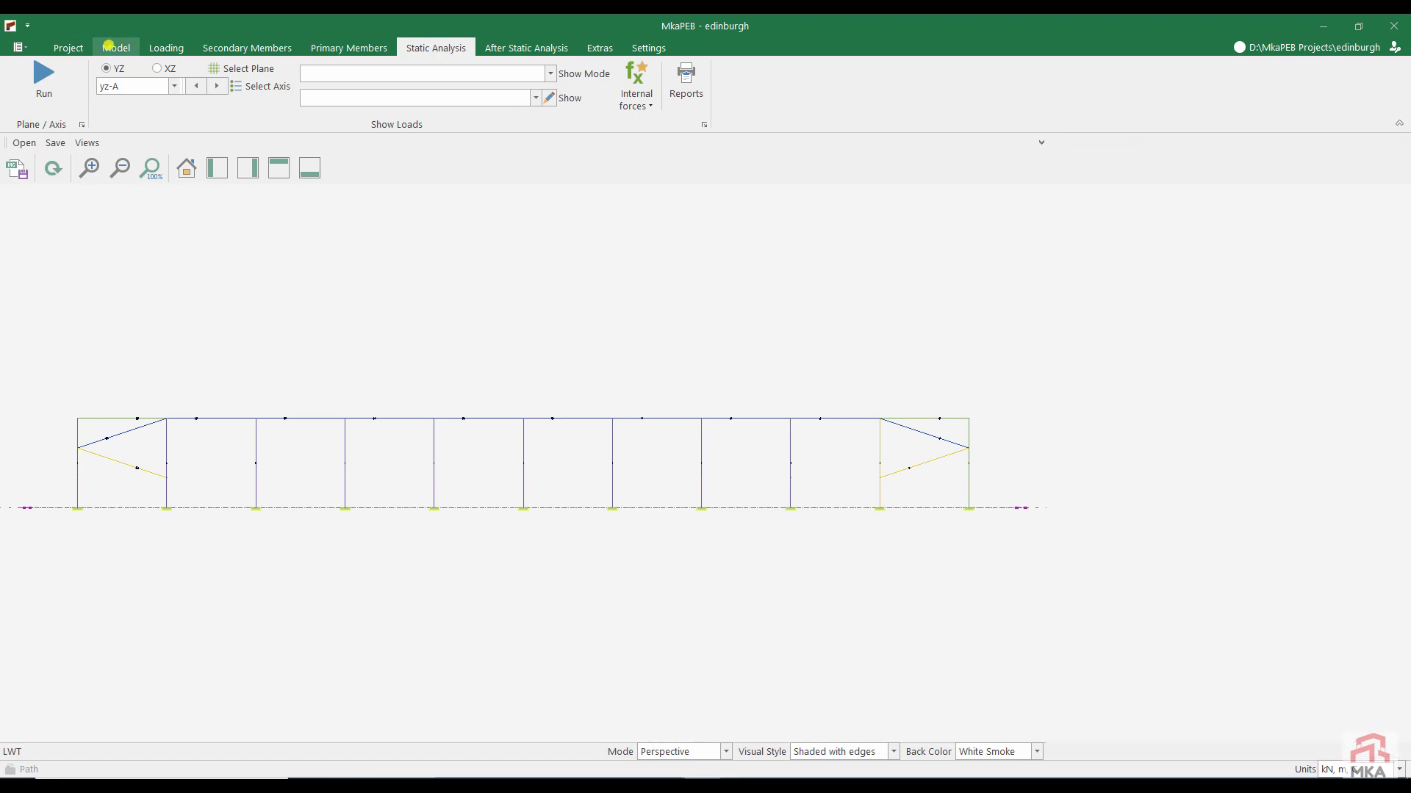
{"action": "left_click", "coordinate": [302, 48]}
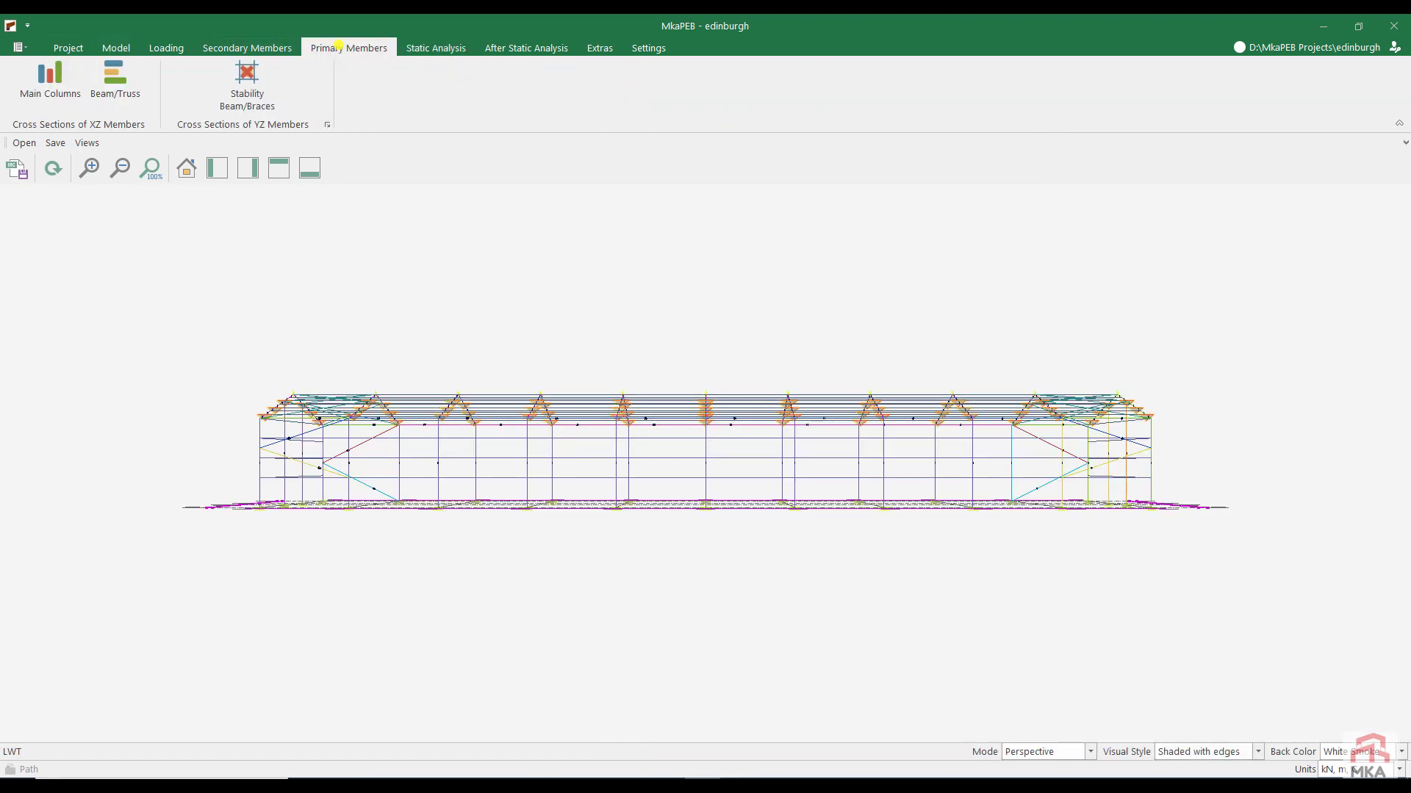
{"action": "left_click", "coordinate": [247, 85]}
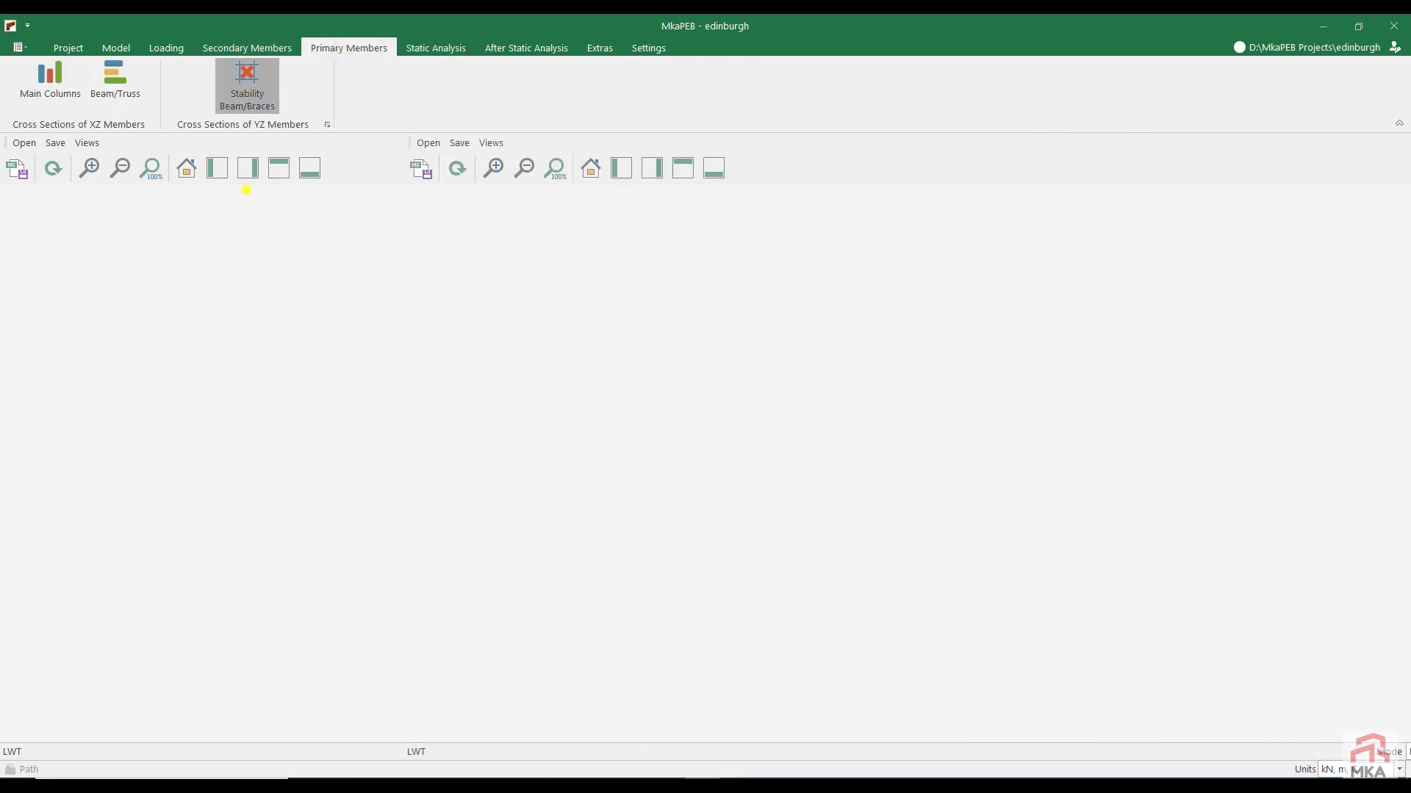
{"action": "left_click", "coordinate": [36, 341]}
{"action": "left_click", "coordinate": [331, 337]}
{"action": "left_click", "coordinate": [840, 323]}
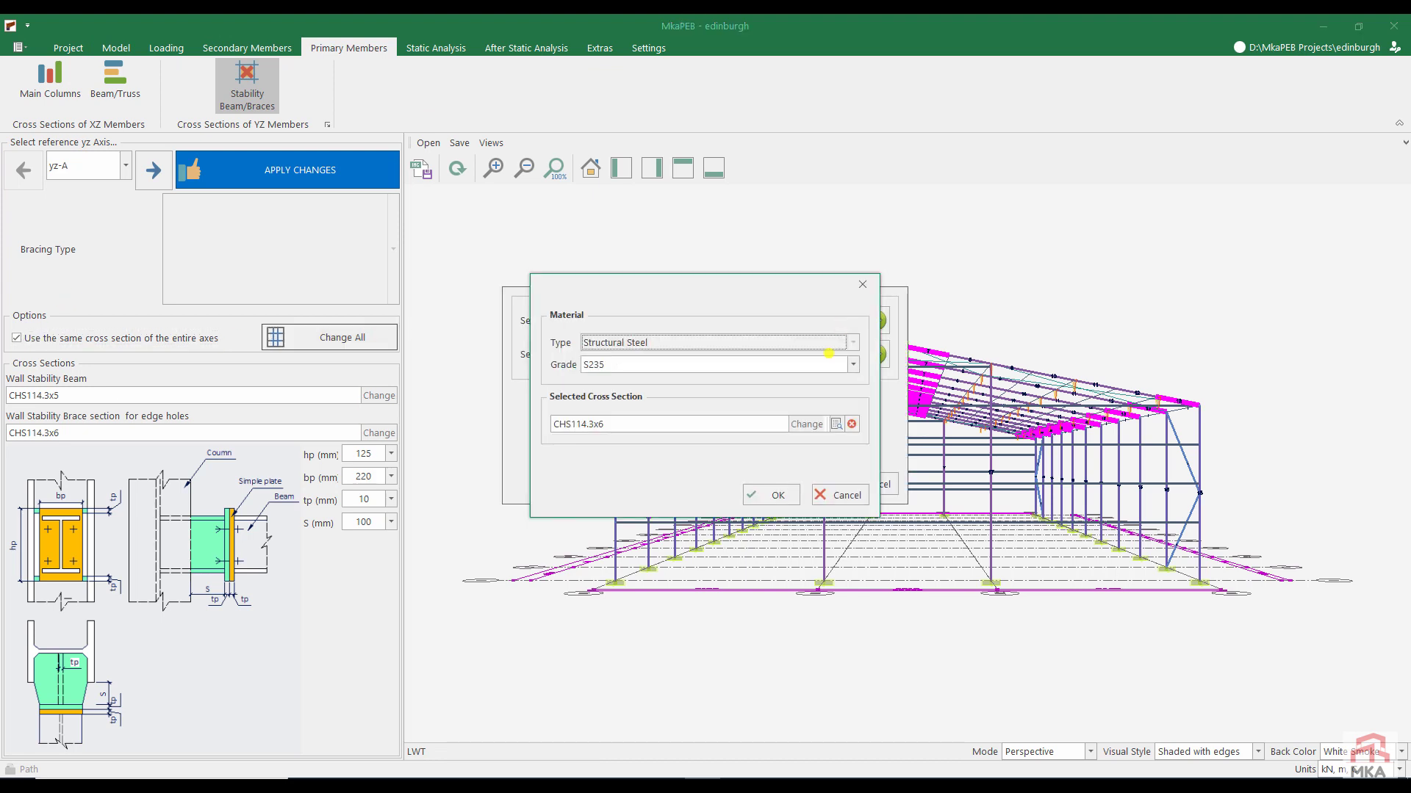
{"action": "left_click", "coordinate": [809, 423]}
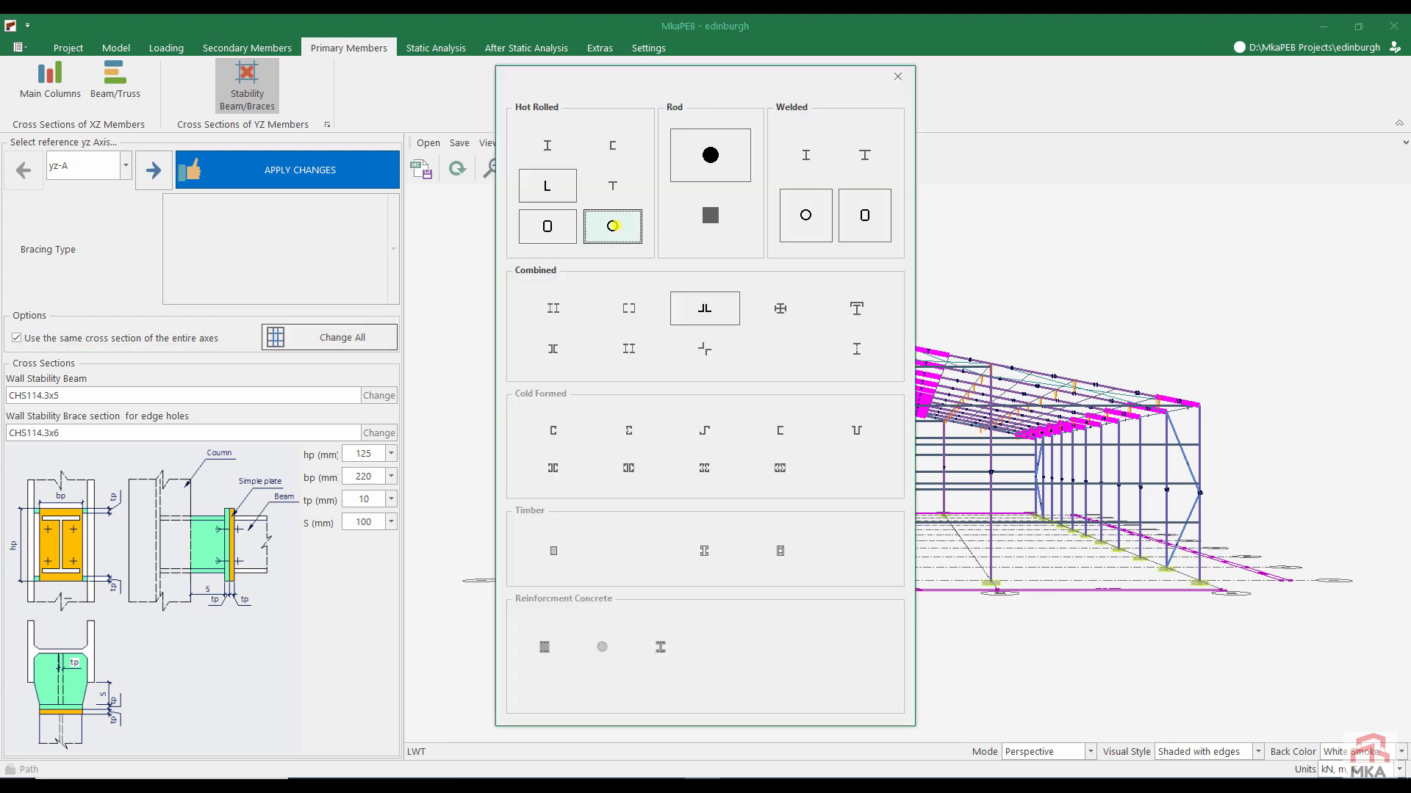
{"action": "left_click", "coordinate": [613, 226]}
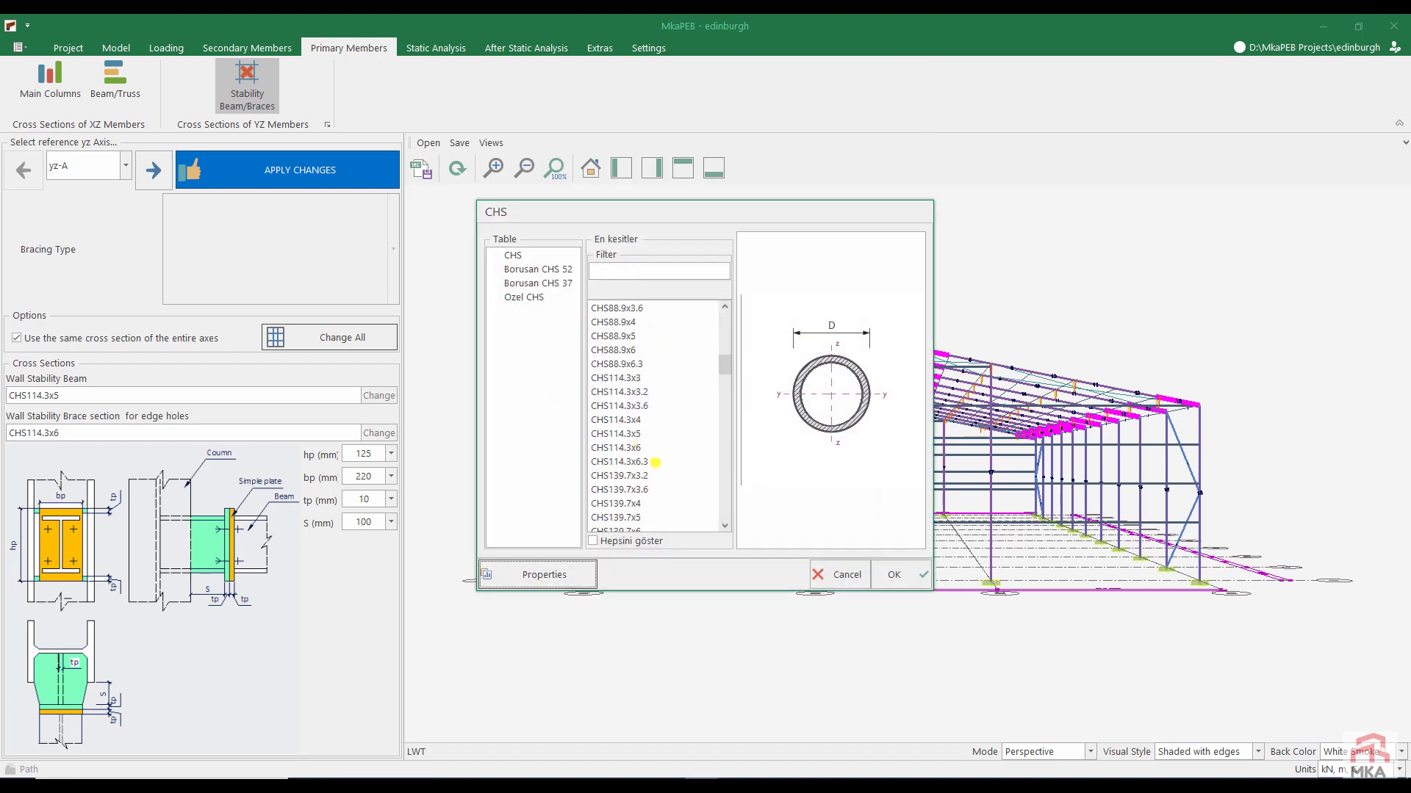
{"action": "left_click", "coordinate": [655, 462]}
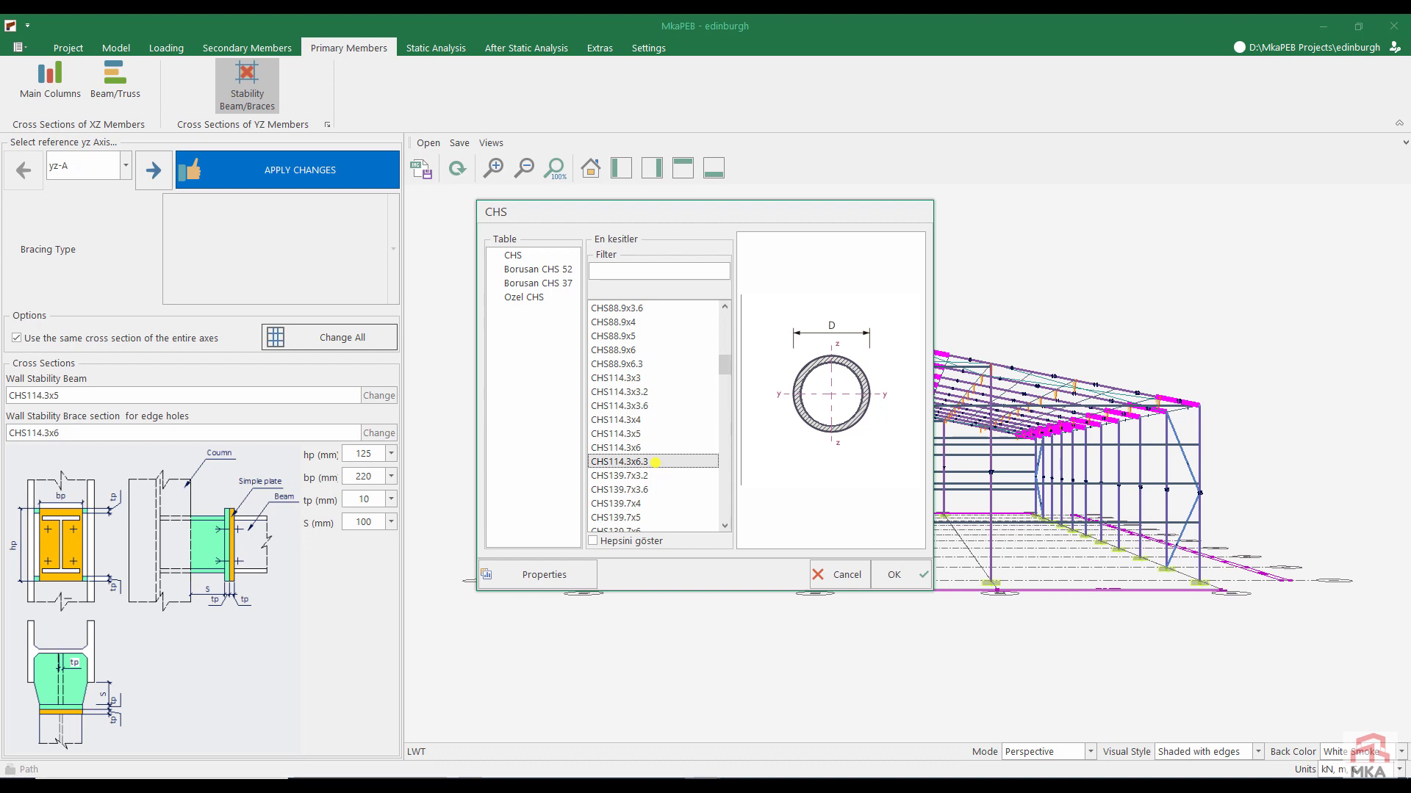
{"action": "double_click", "coordinate": [656, 462]}
{"action": "left_click", "coordinate": [765, 494]}
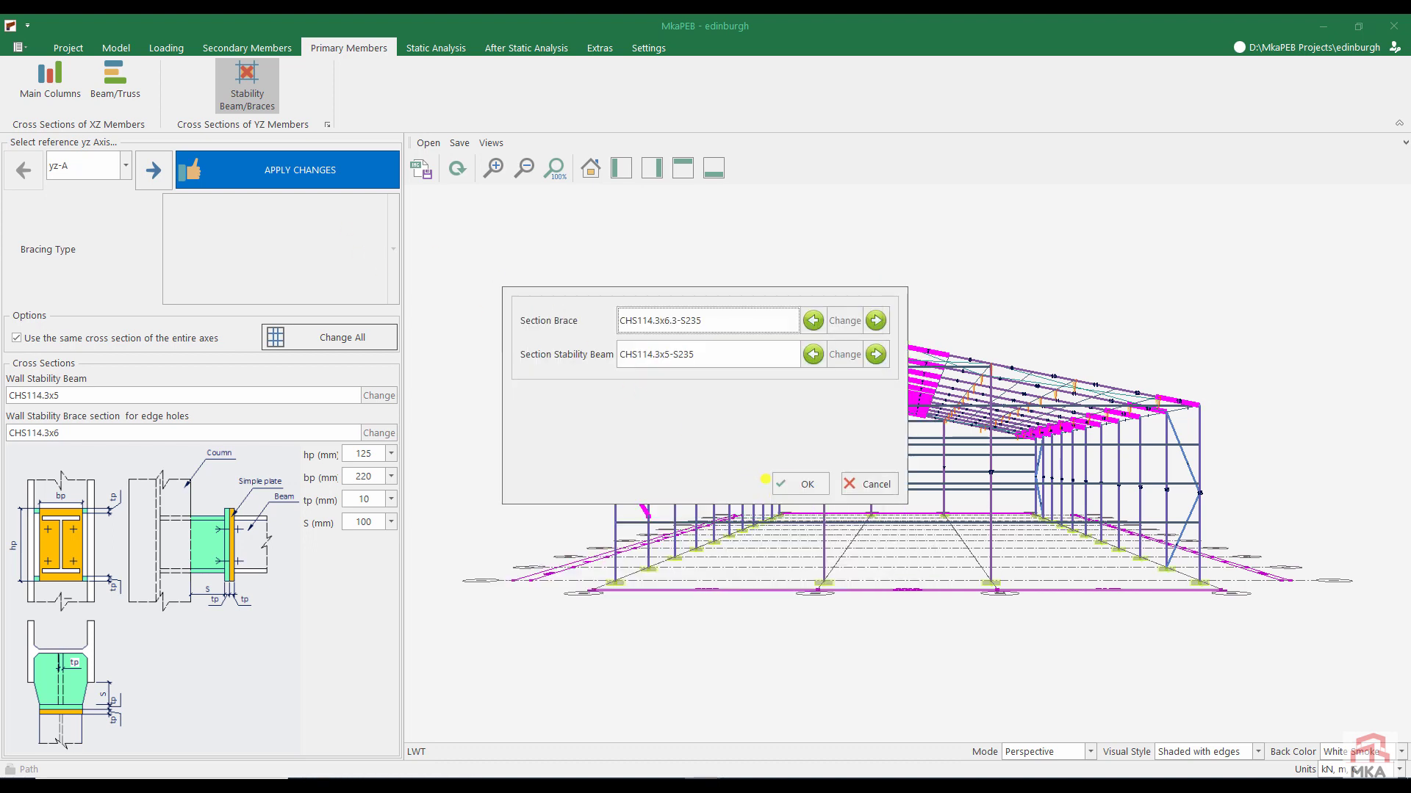
{"action": "left_click", "coordinate": [772, 482]}
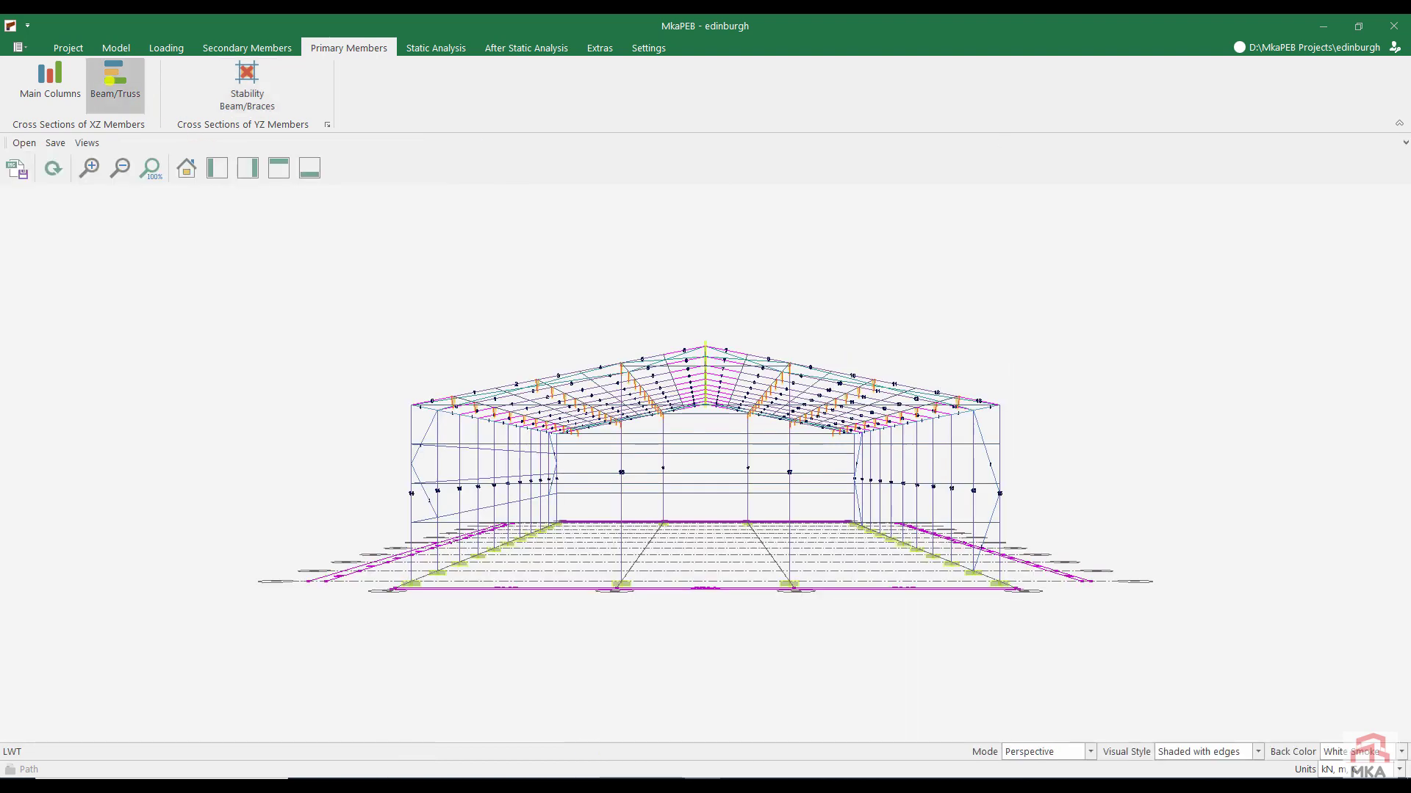
Set the upper chord to IPE360 for all axes and apply the change
{"action": "left_click", "coordinate": [115, 77]}
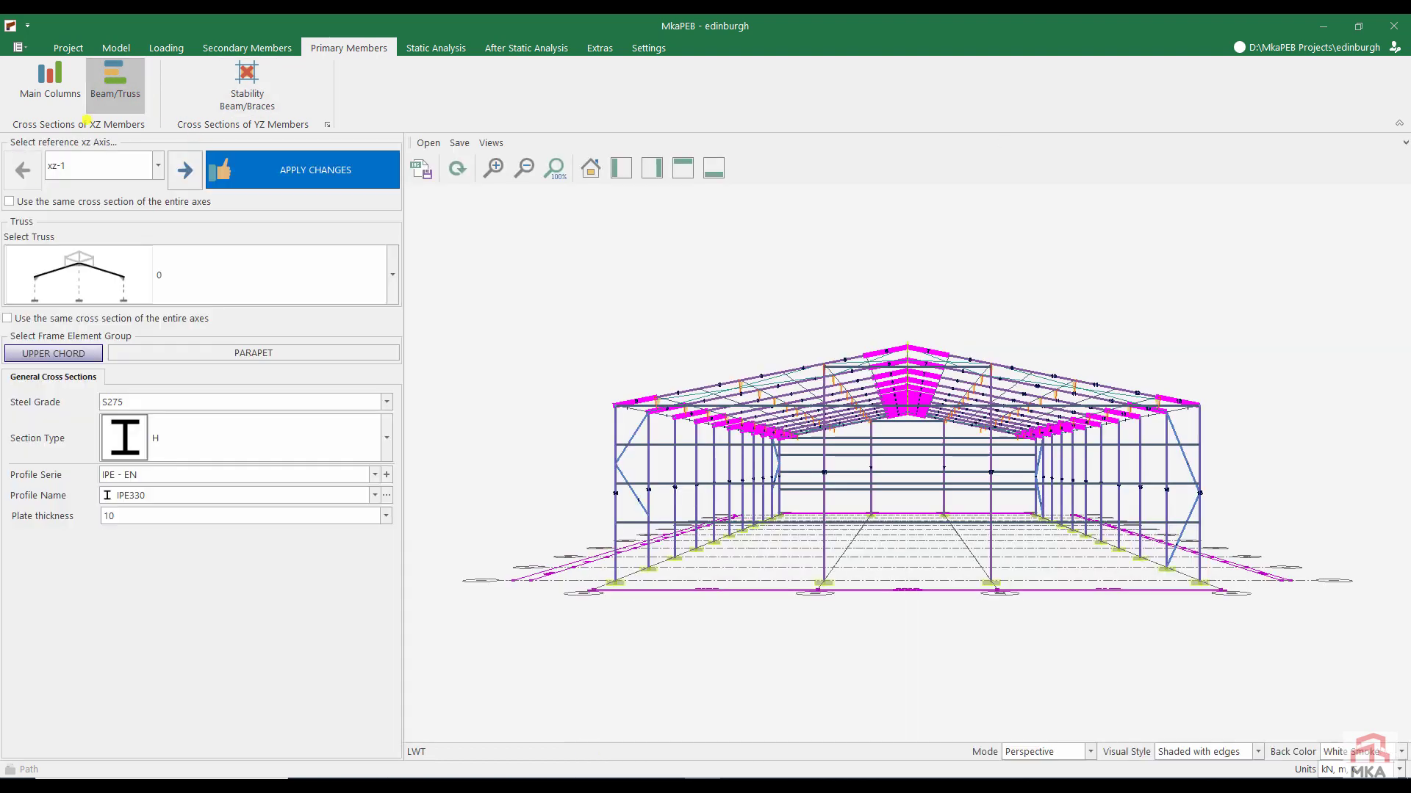
{"action": "left_click", "coordinate": [9, 201]}
{"action": "left_click", "coordinate": [8, 318]}
{"action": "left_click", "coordinate": [155, 495]}
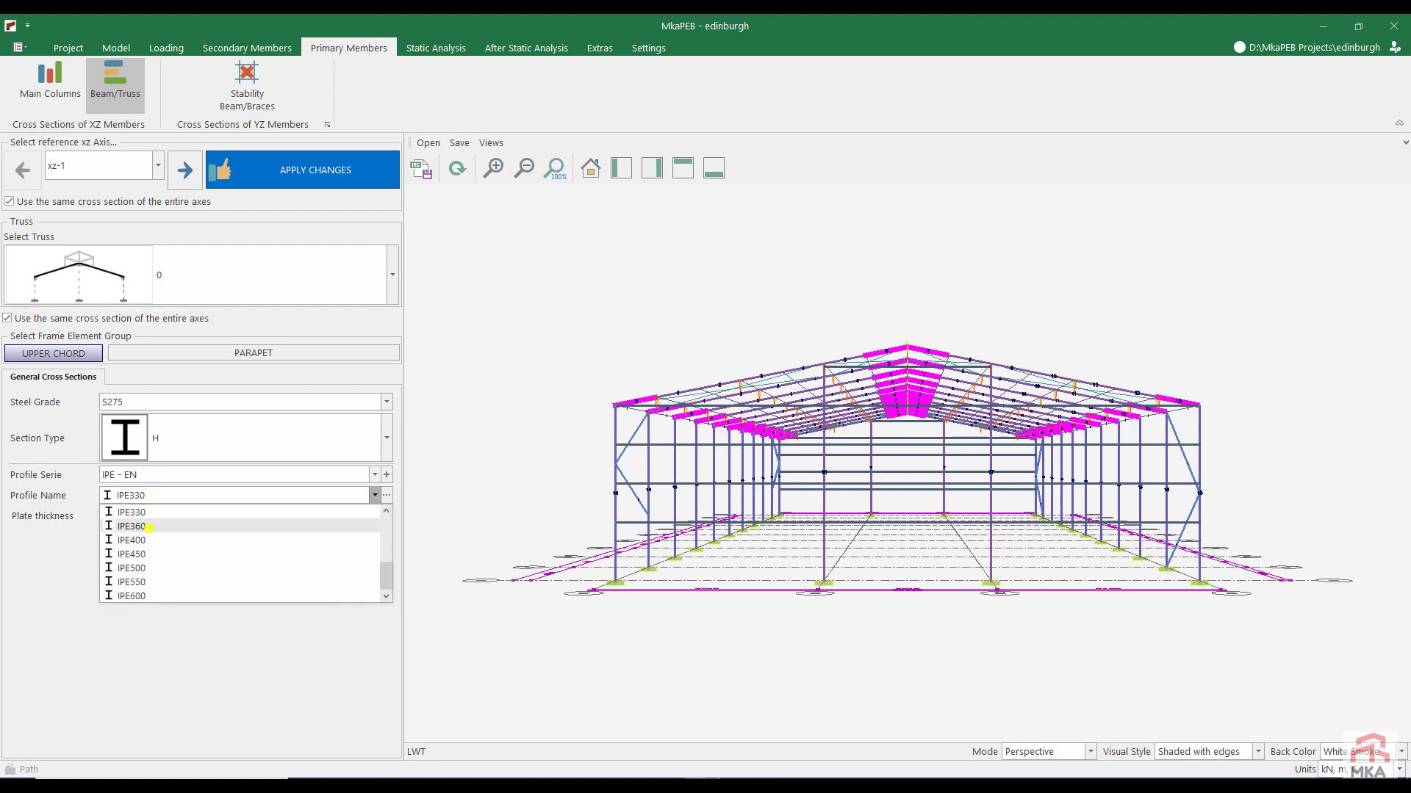
{"action": "left_click", "coordinate": [132, 526]}
{"action": "left_click", "coordinate": [320, 172]}
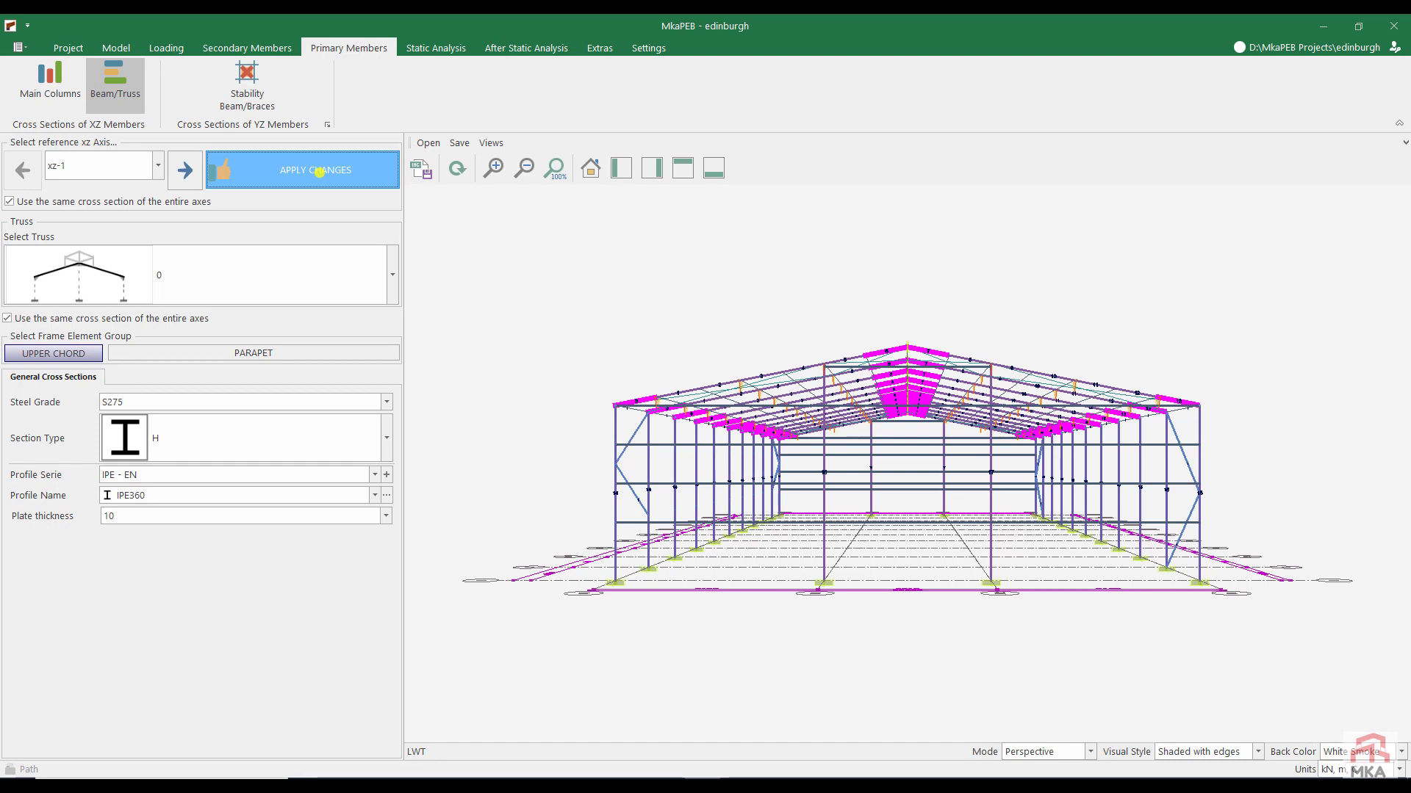
{"action": "left_click", "coordinate": [436, 47]}
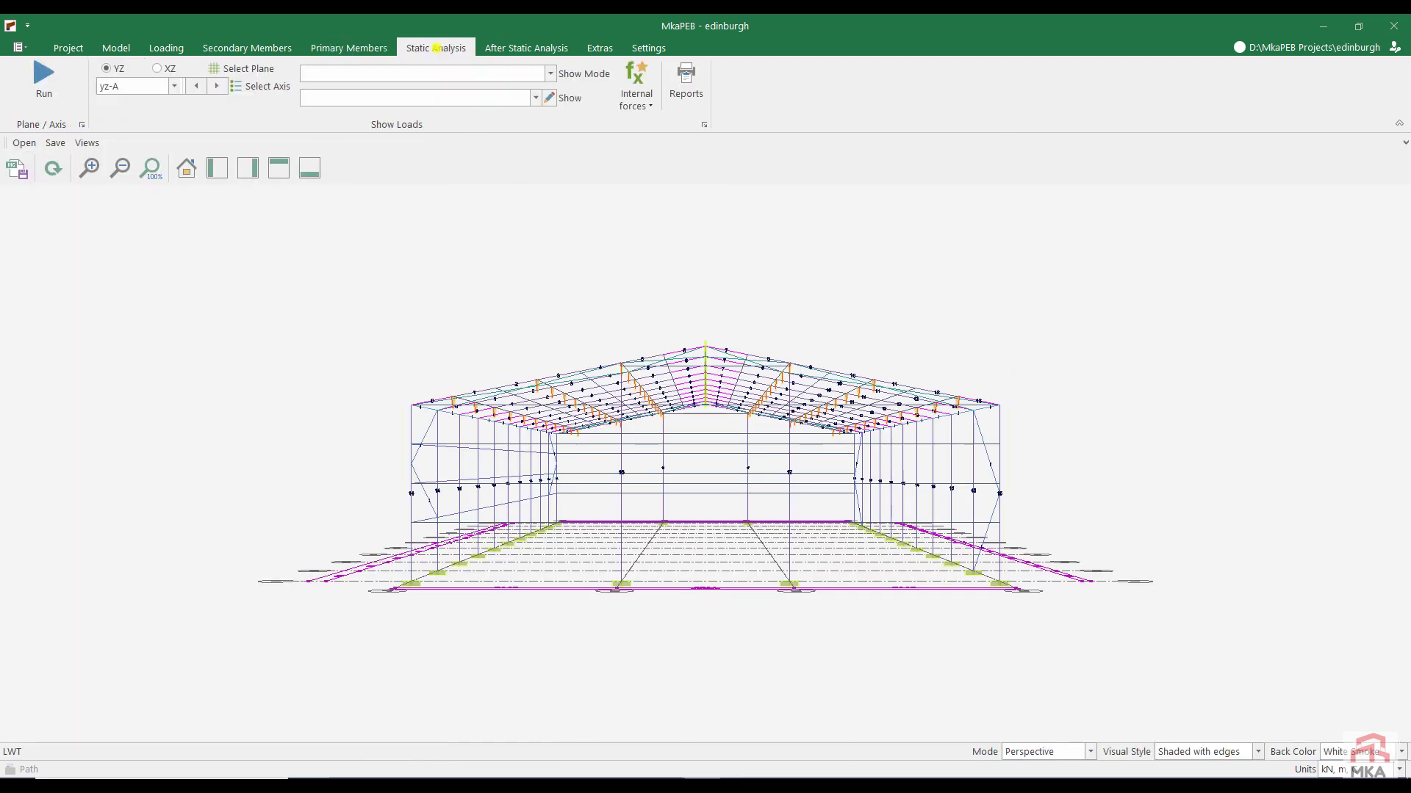
Run the static analysis and check xz-2 capacity ratios, now peaking at 0.933
{"action": "left_click", "coordinate": [43, 78]}
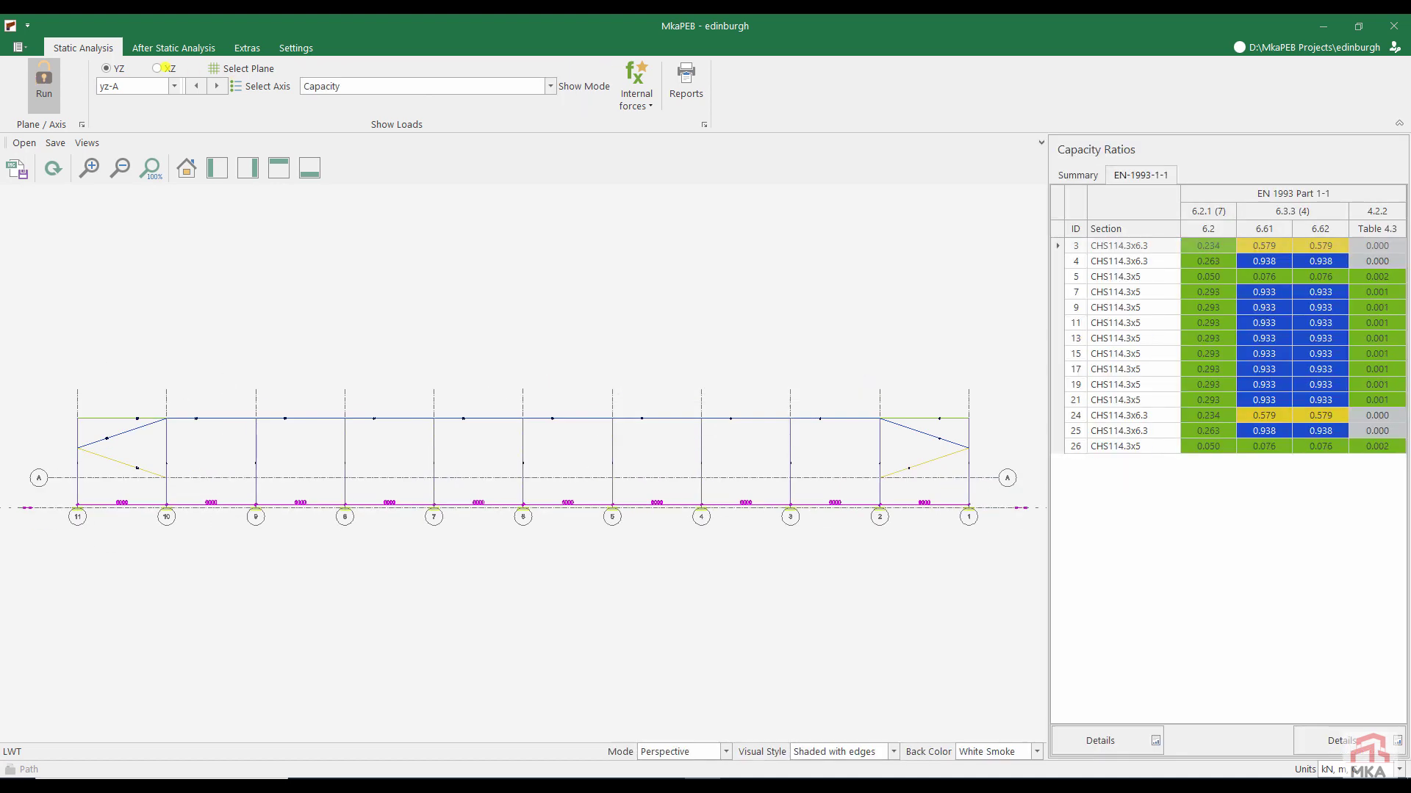
{"action": "left_click", "coordinate": [167, 68]}
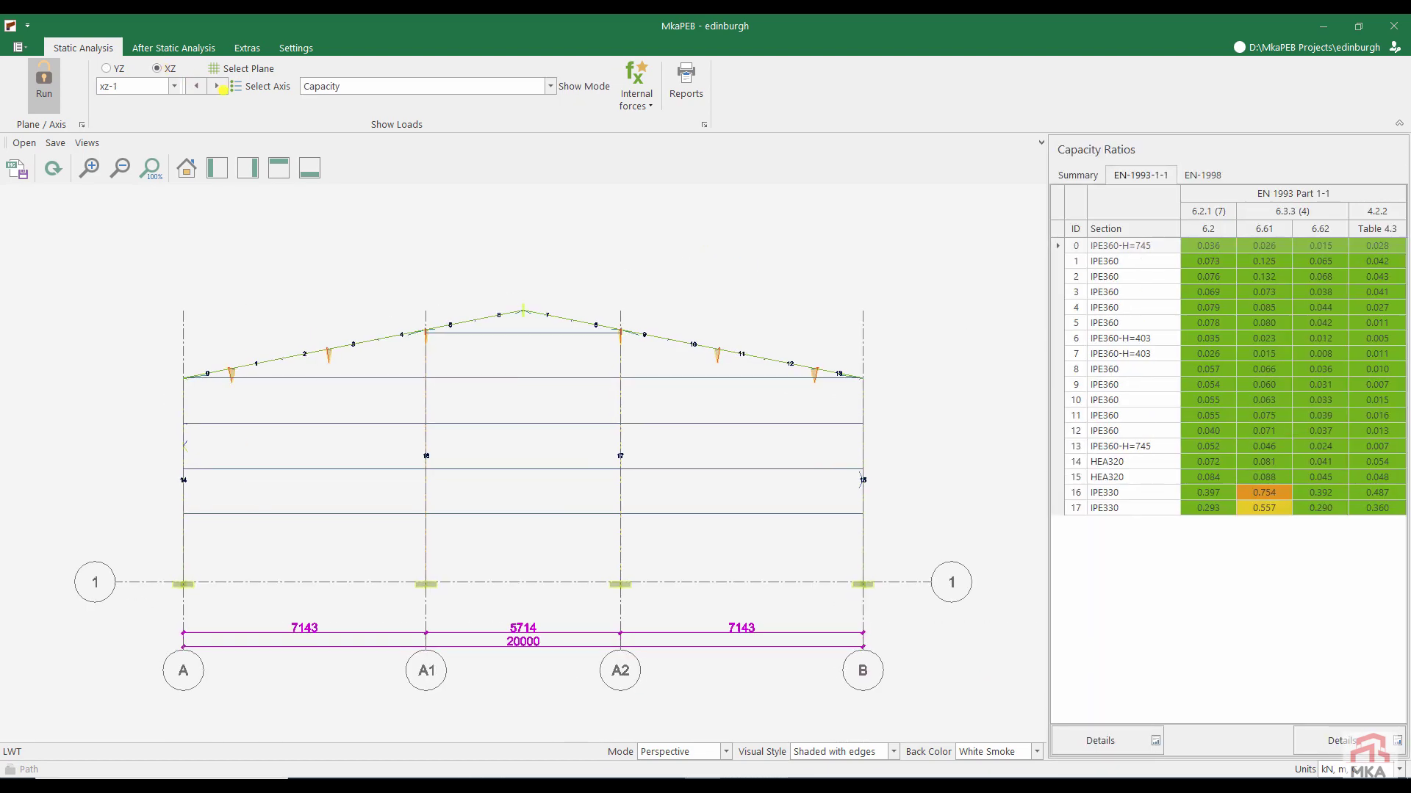
{"action": "left_click", "coordinate": [217, 86]}
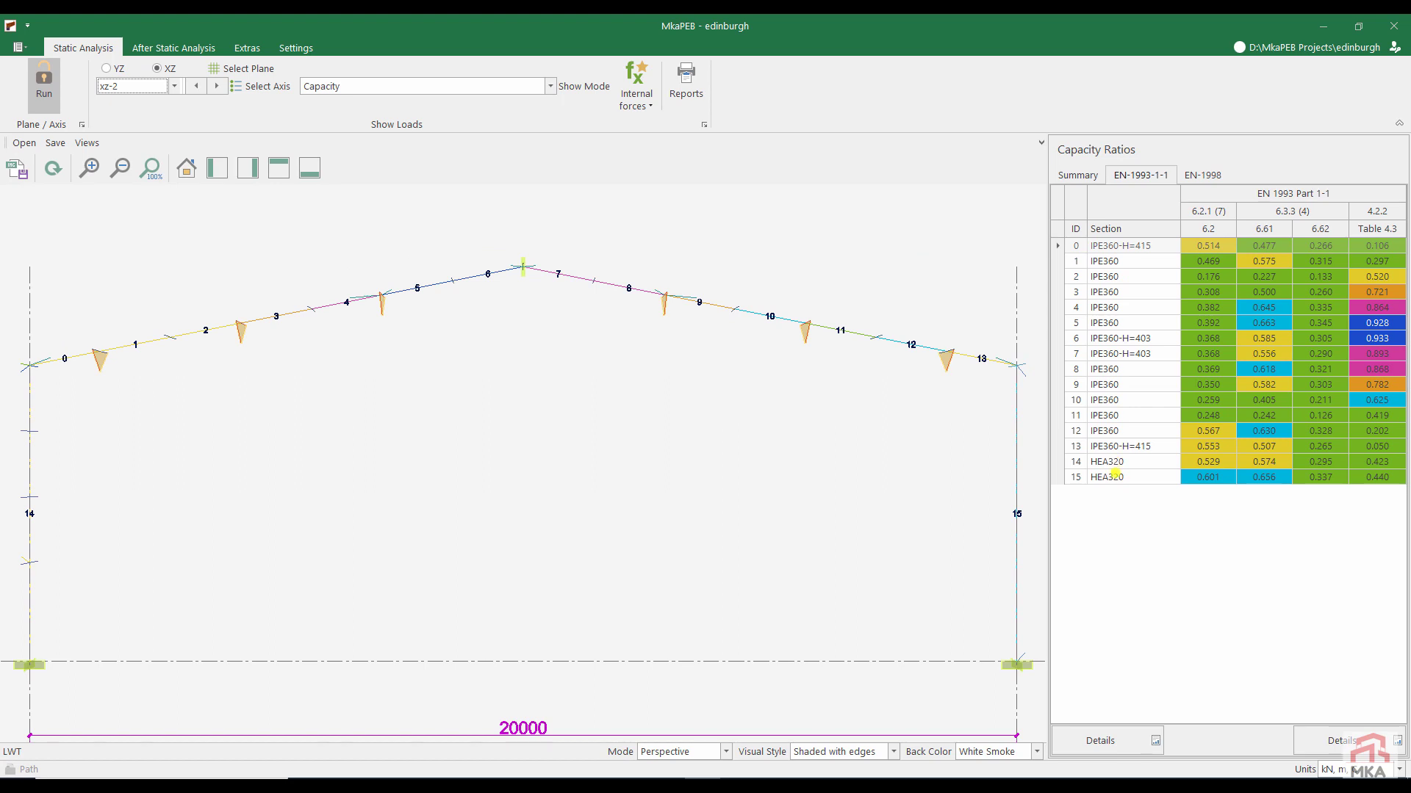
{"action": "left_click", "coordinate": [1115, 459]}
{"action": "left_click", "coordinate": [1114, 474]}
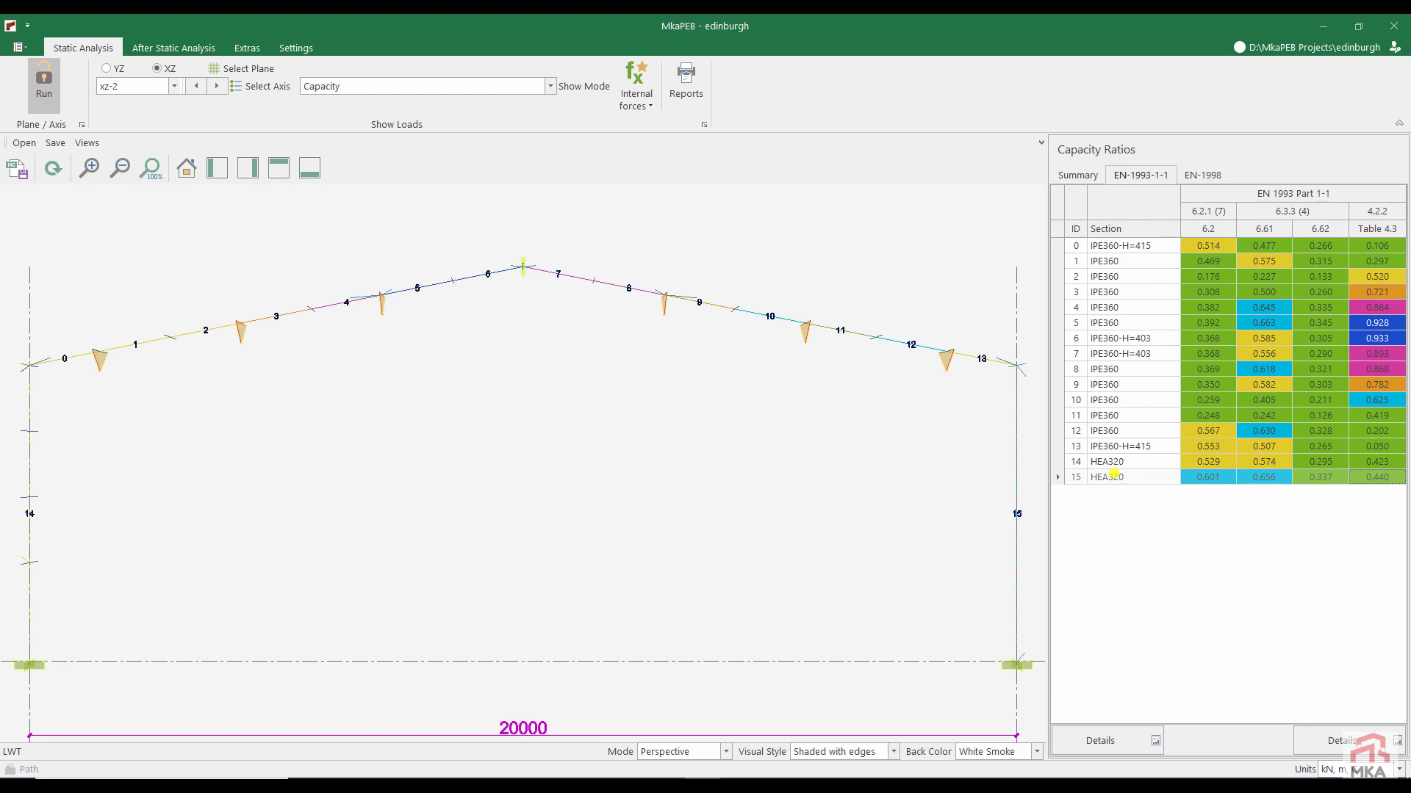
{"action": "left_click", "coordinate": [173, 47]}
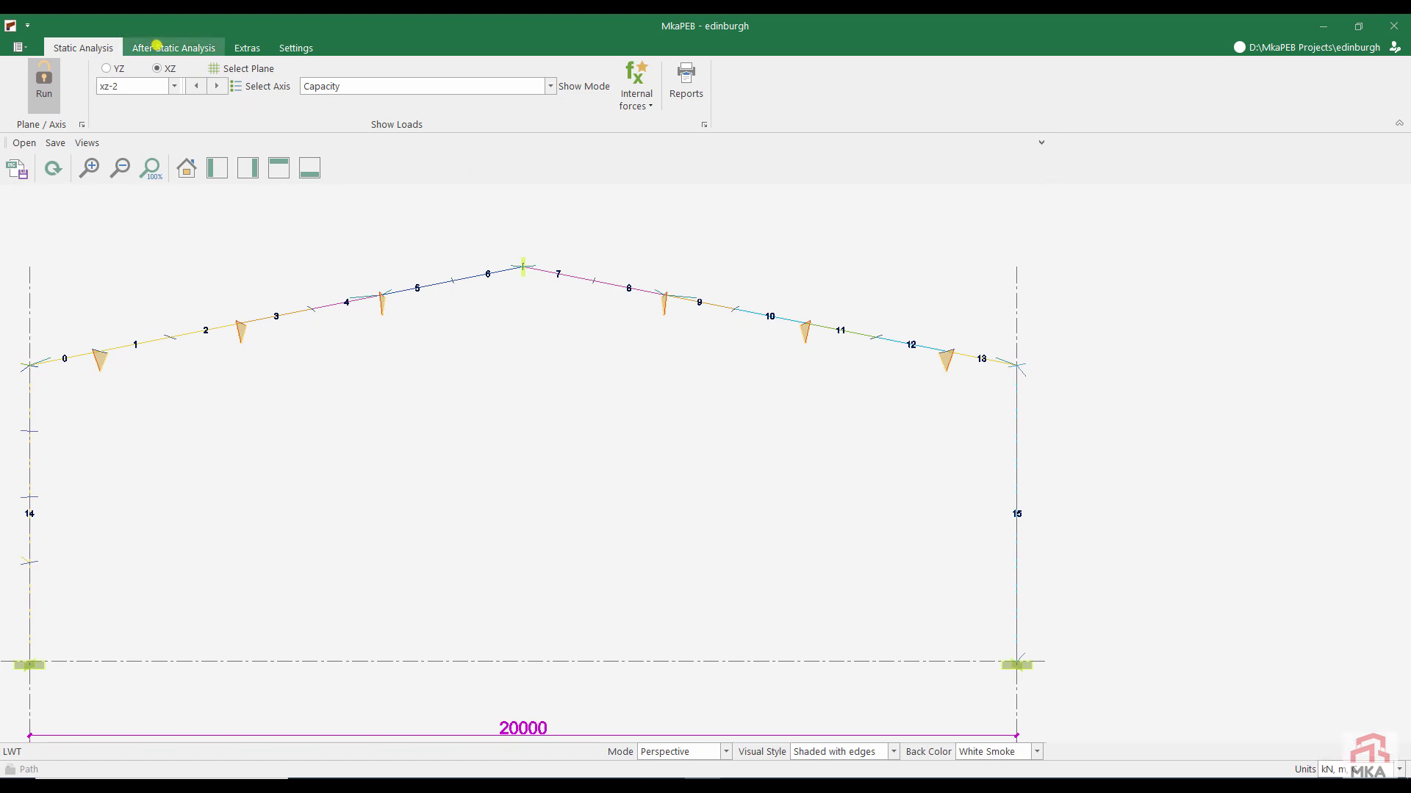
{"action": "left_click", "coordinate": [93, 79]}
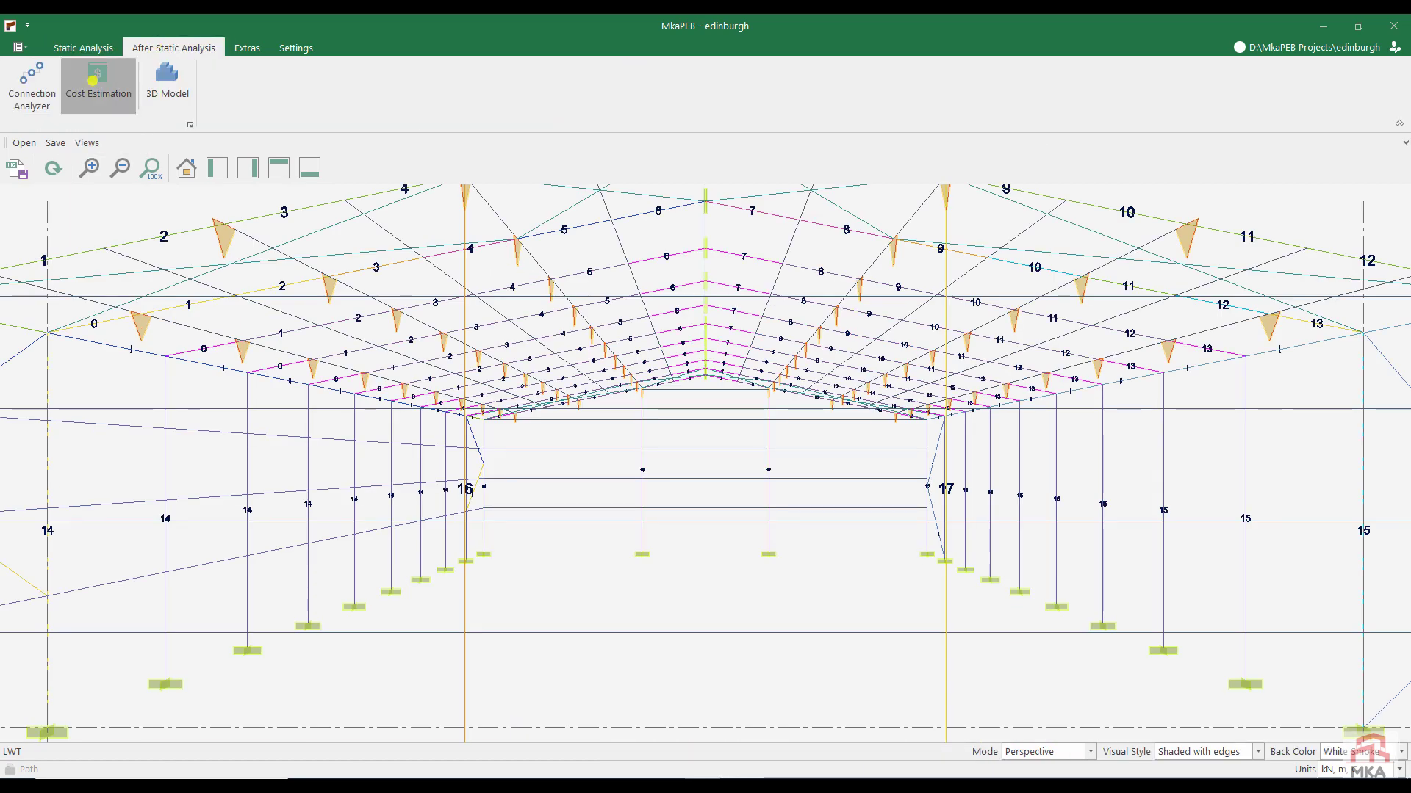
{"action": "left_click", "coordinate": [291, 80]}
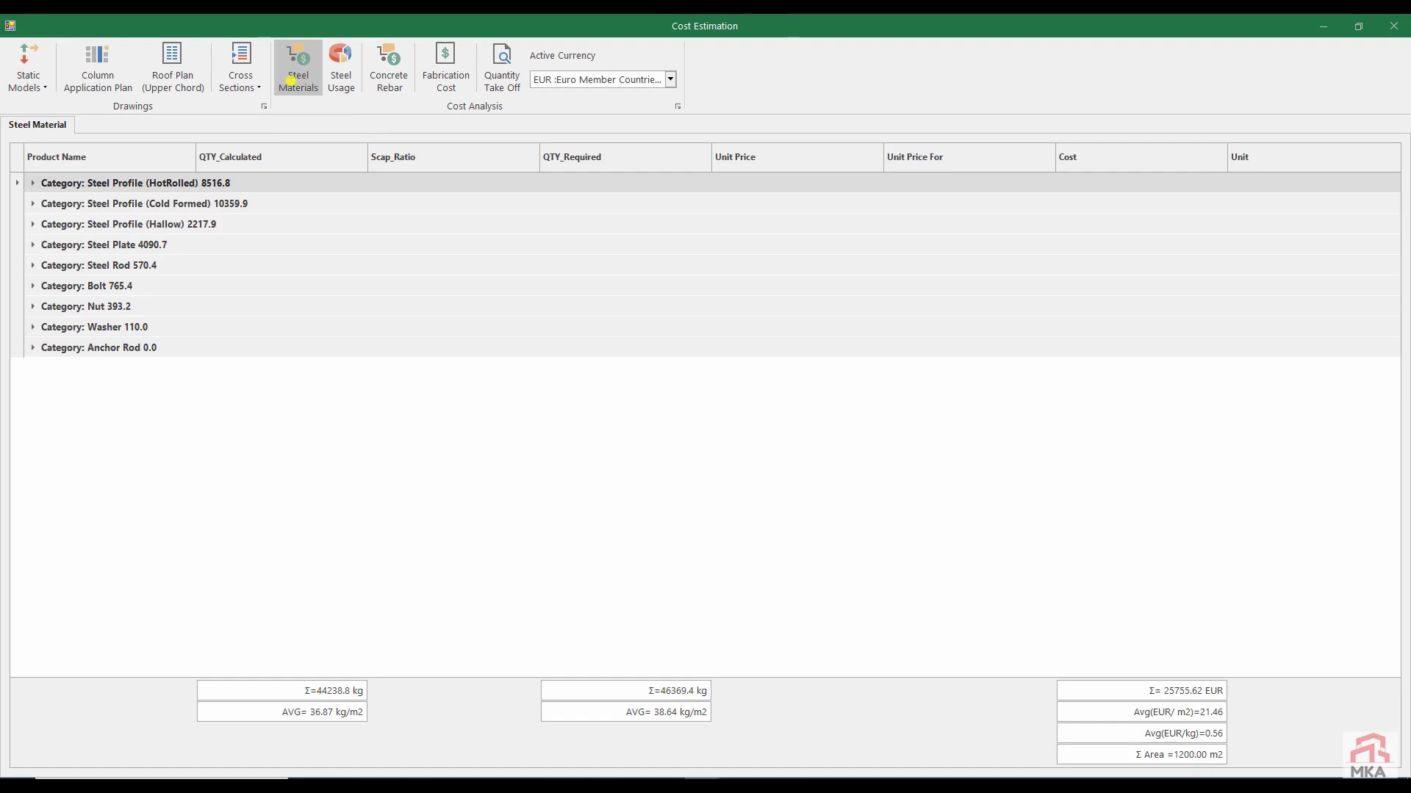
{"action": "left_click", "coordinate": [241, 73]}
{"action": "left_click", "coordinate": [251, 105]}
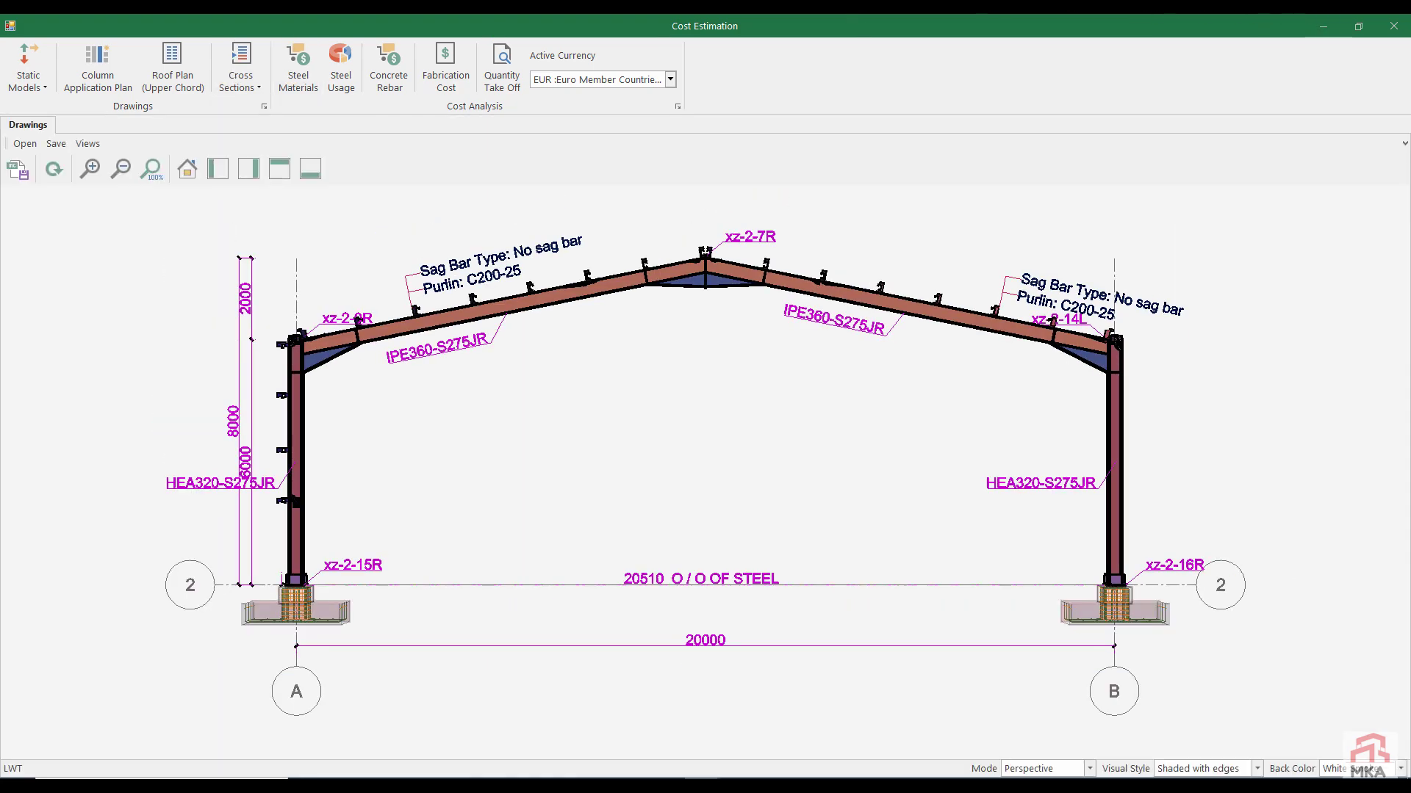
{"action": "scroll", "coordinate": [1011, 357], "scroll_direction": "up", "scroll_amount": 5}
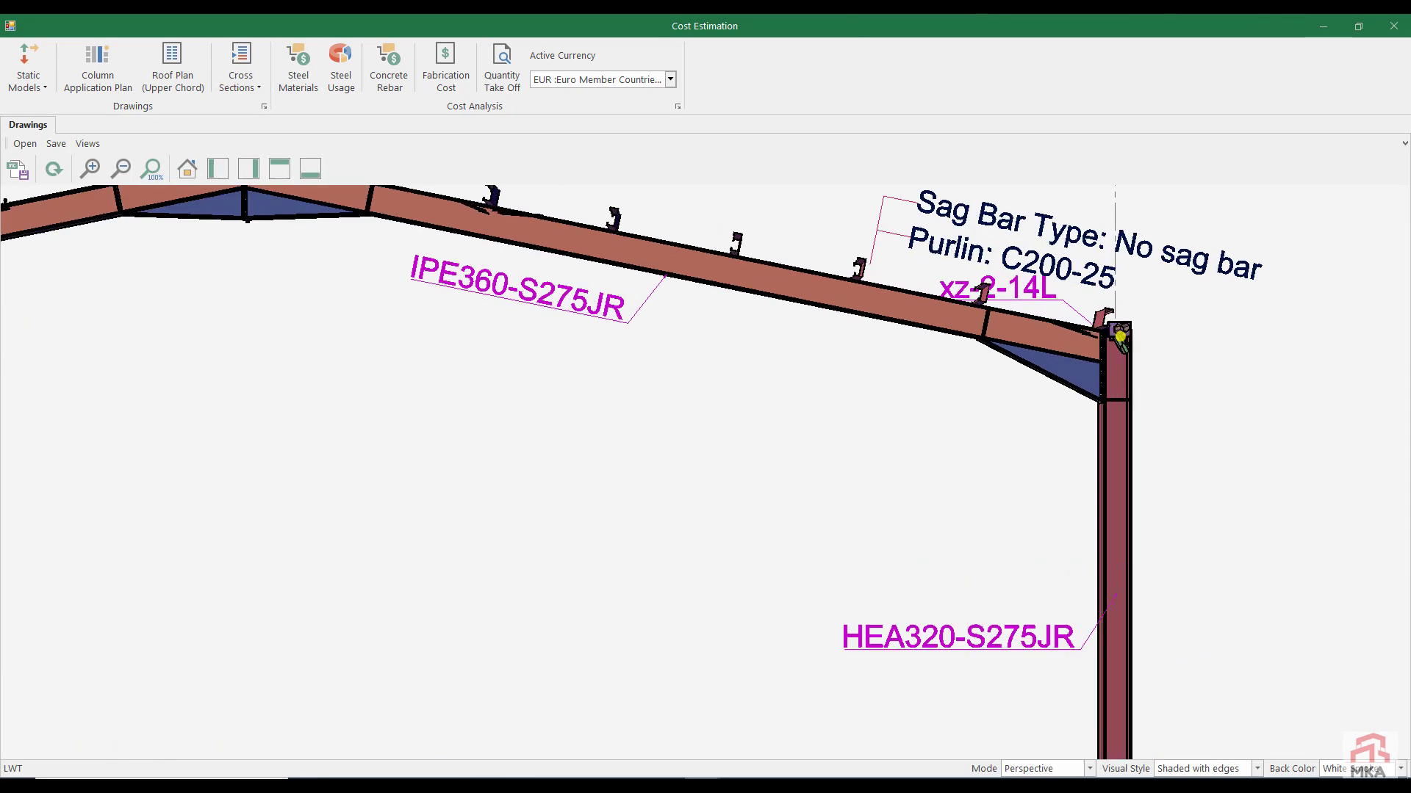
{"action": "scroll", "coordinate": [1023, 339], "scroll_direction": "down", "scroll_amount": 2}
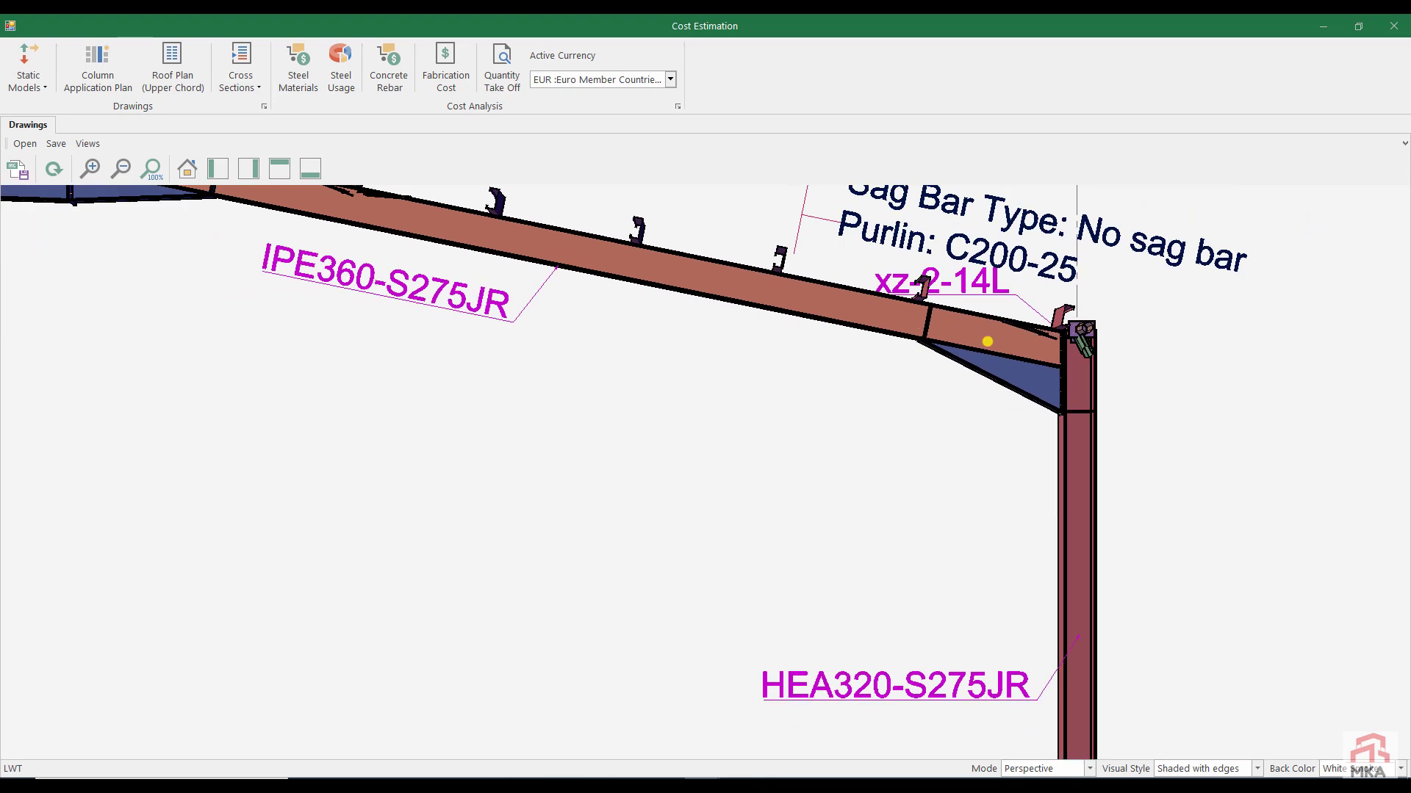
{"action": "scroll", "coordinate": [901, 327], "scroll_direction": "down", "scroll_amount": 5}
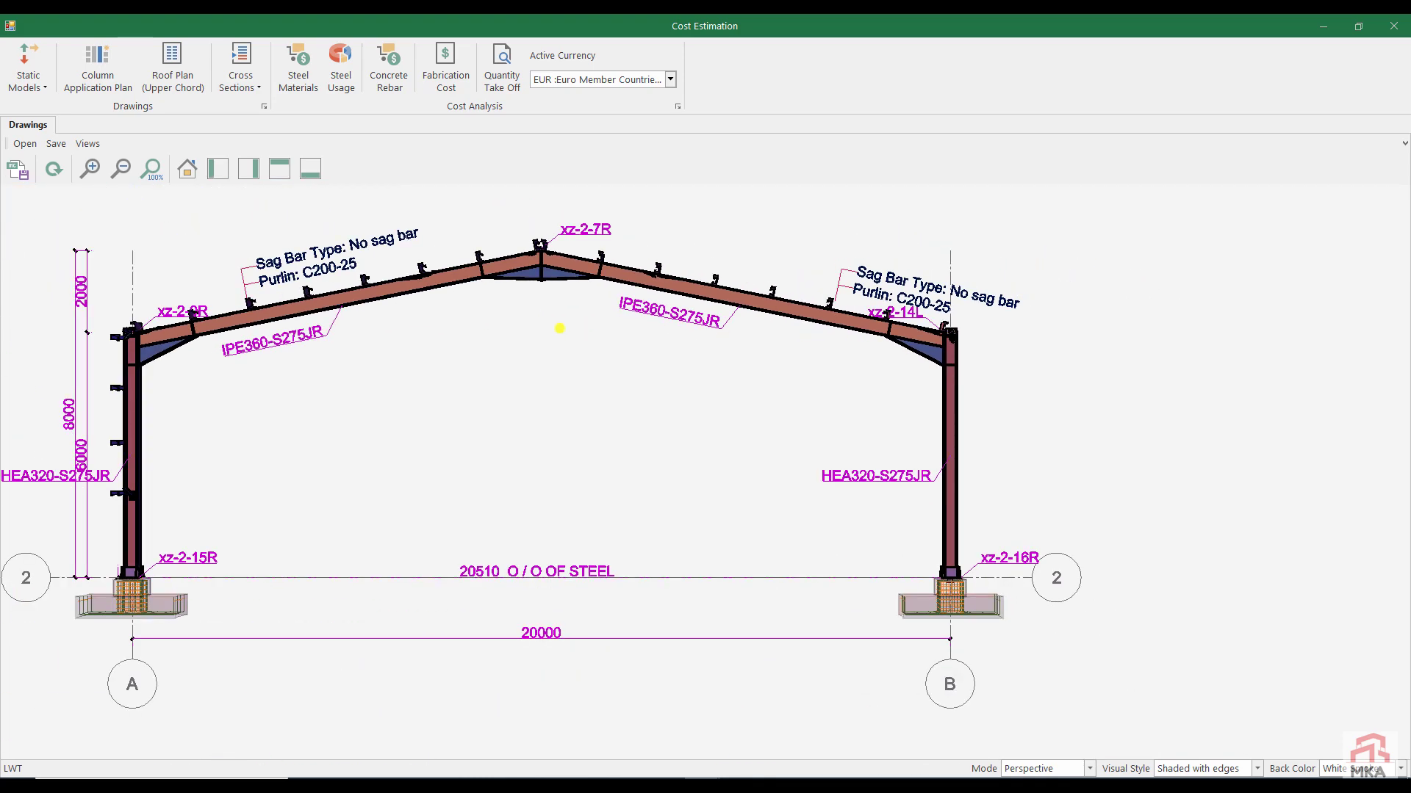
{"action": "middle_click_drag", "start_coordinate": [661, 308], "coordinate": [699, 296]}
{"action": "scroll", "coordinate": [699, 296], "scroll_direction": "up", "scroll_amount": 1}
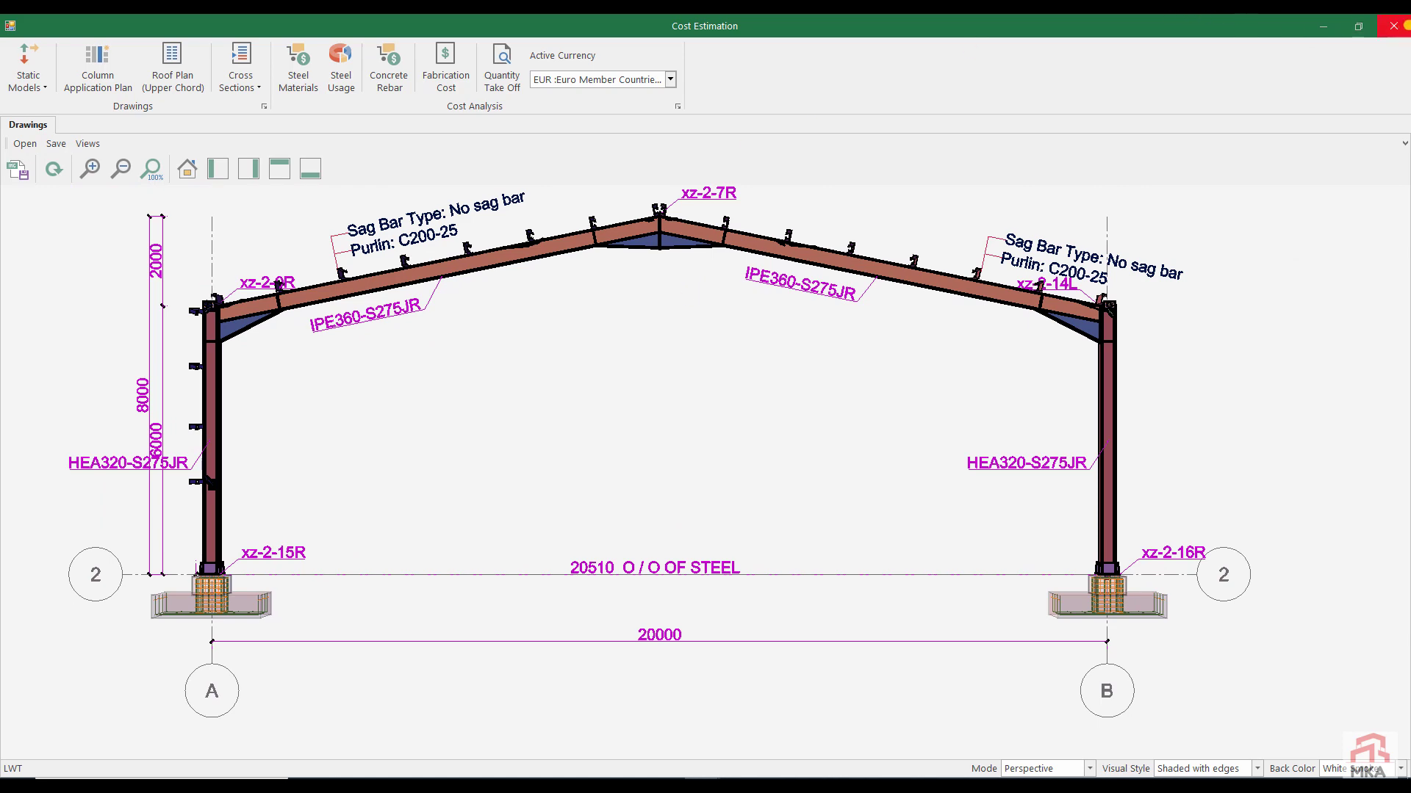
{"action": "left_click", "coordinate": [1395, 24]}
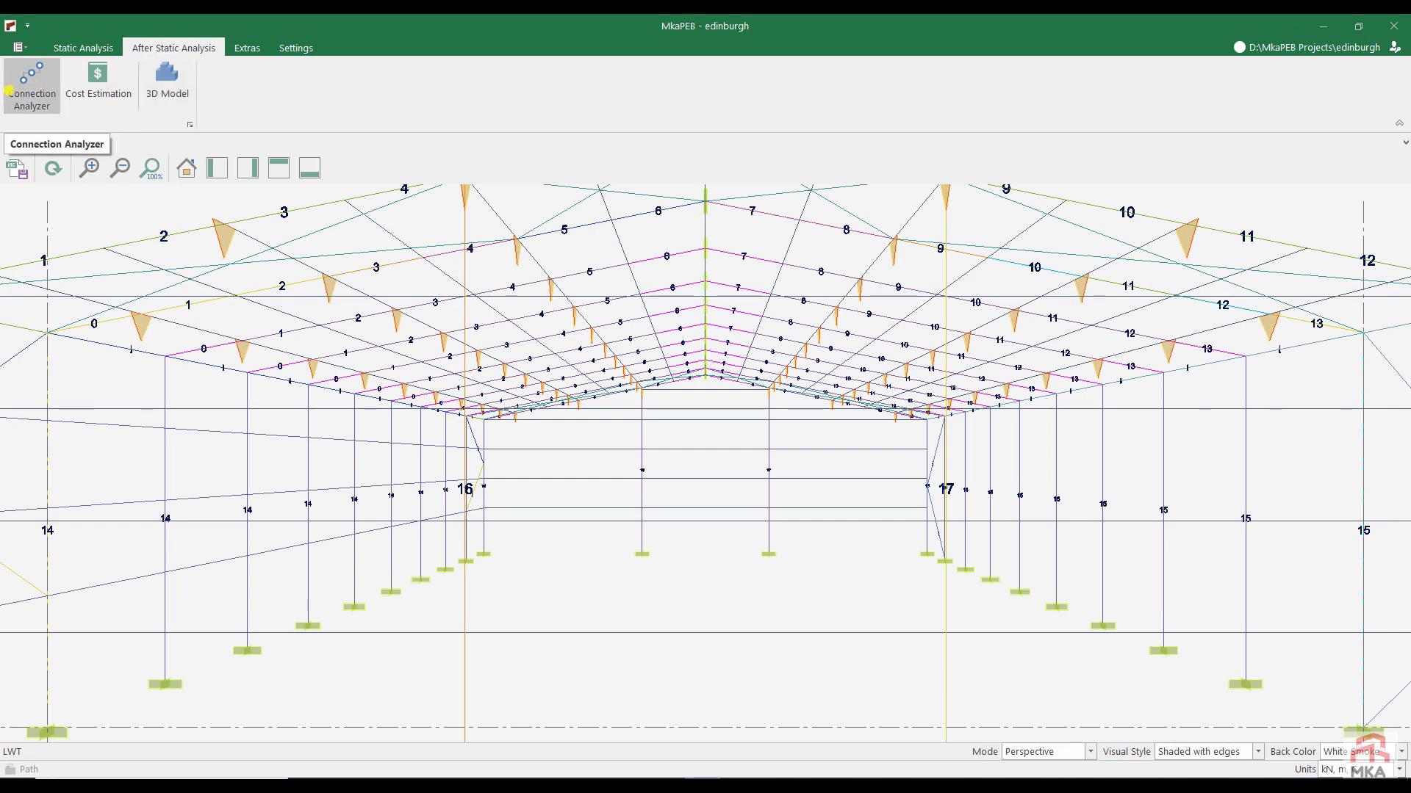
Open the node 0 connection in XZ frames 1–9 and review its check results
{"action": "left_click", "coordinate": [18, 82]}
{"action": "left_click", "coordinate": [76, 50]}
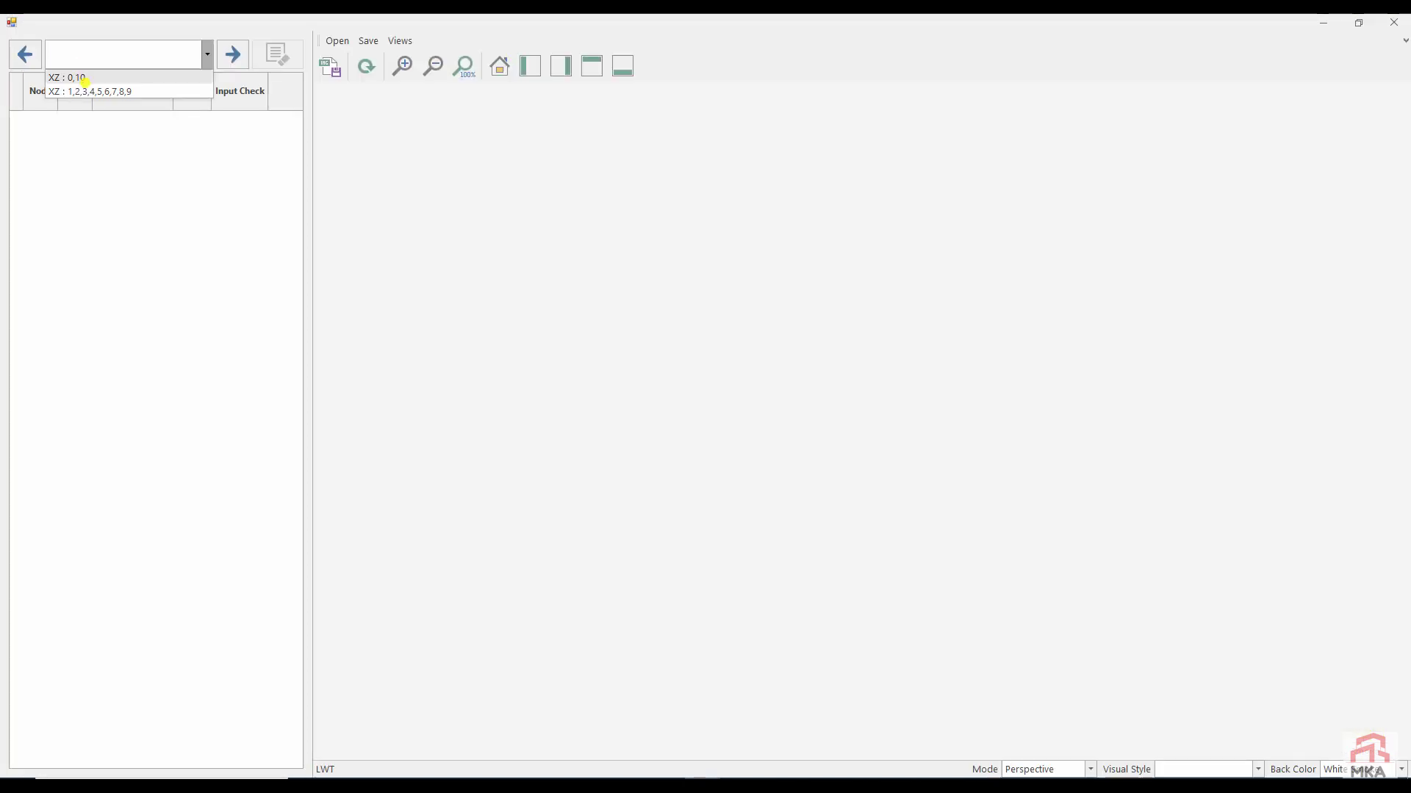
{"action": "left_click", "coordinate": [87, 90]}
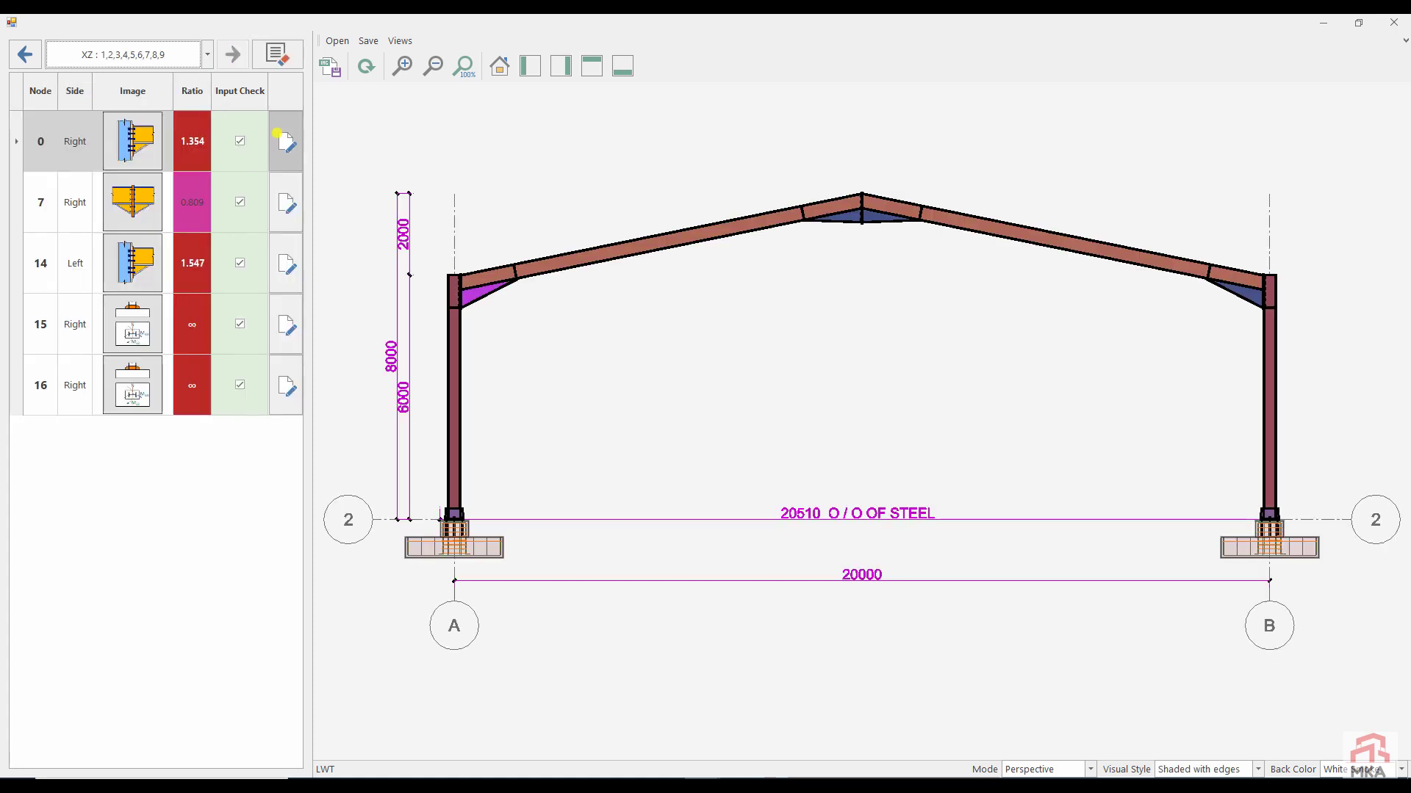
{"action": "left_click", "coordinate": [277, 135]}
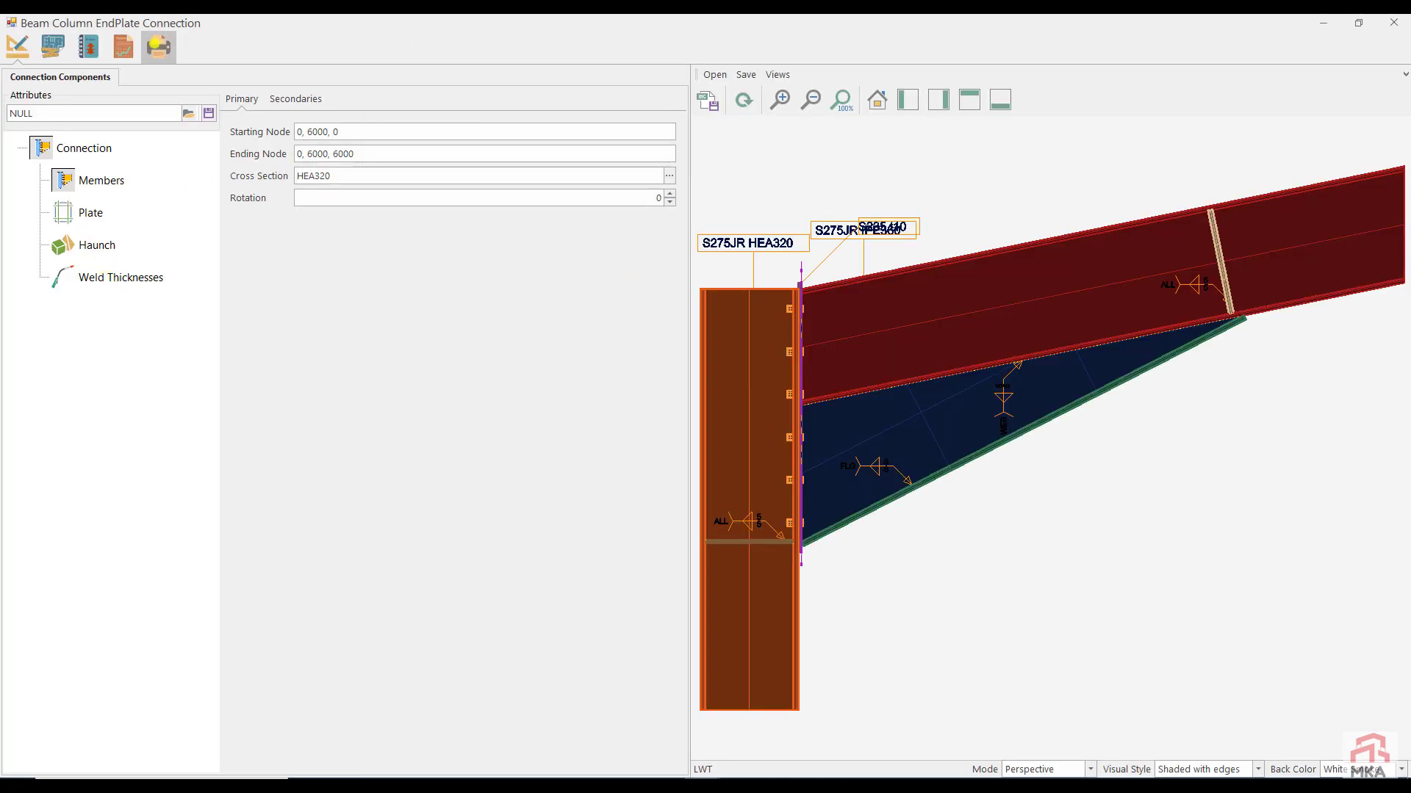
{"action": "left_click", "coordinate": [51, 50]}
{"action": "left_click", "coordinate": [11, 76]}
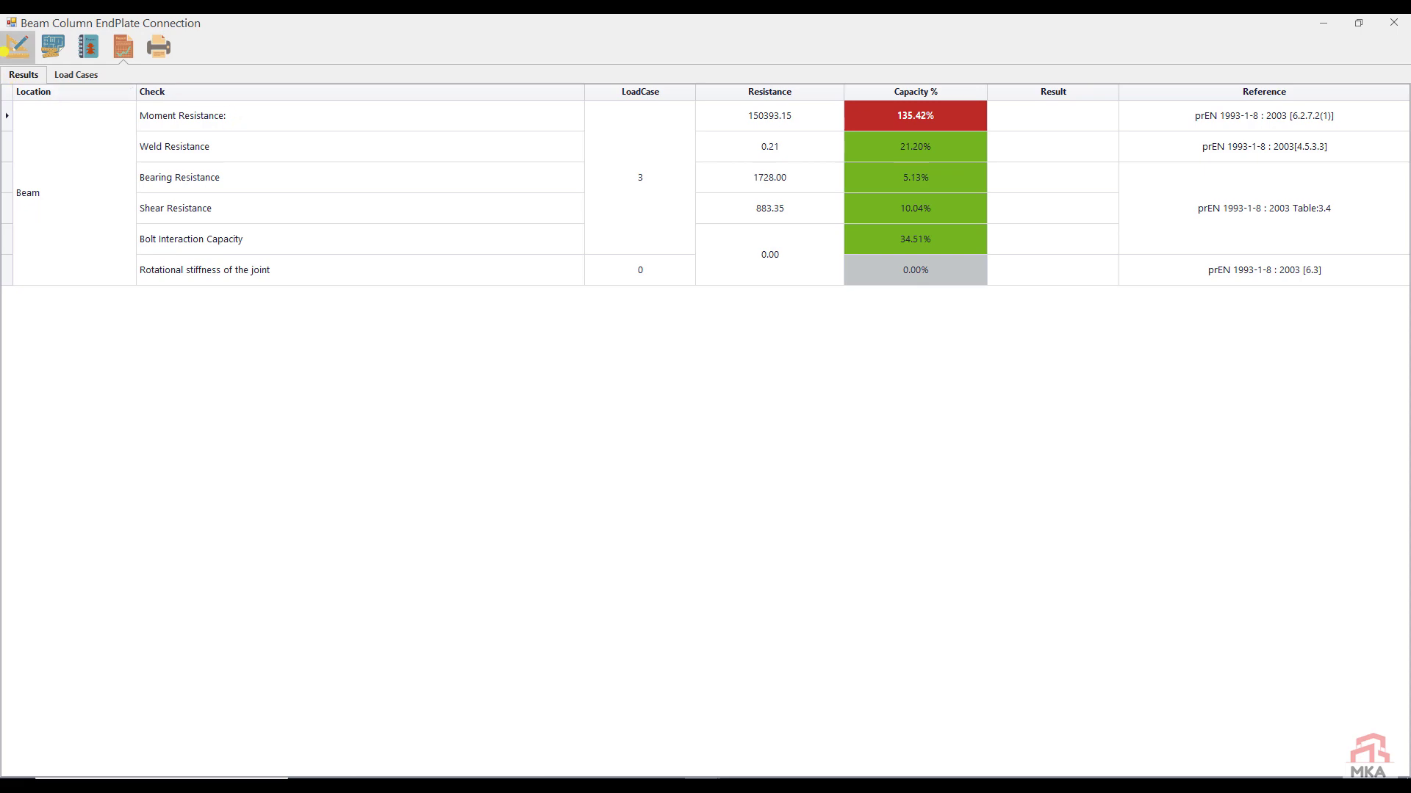
{"action": "left_click", "coordinate": [10, 48]}
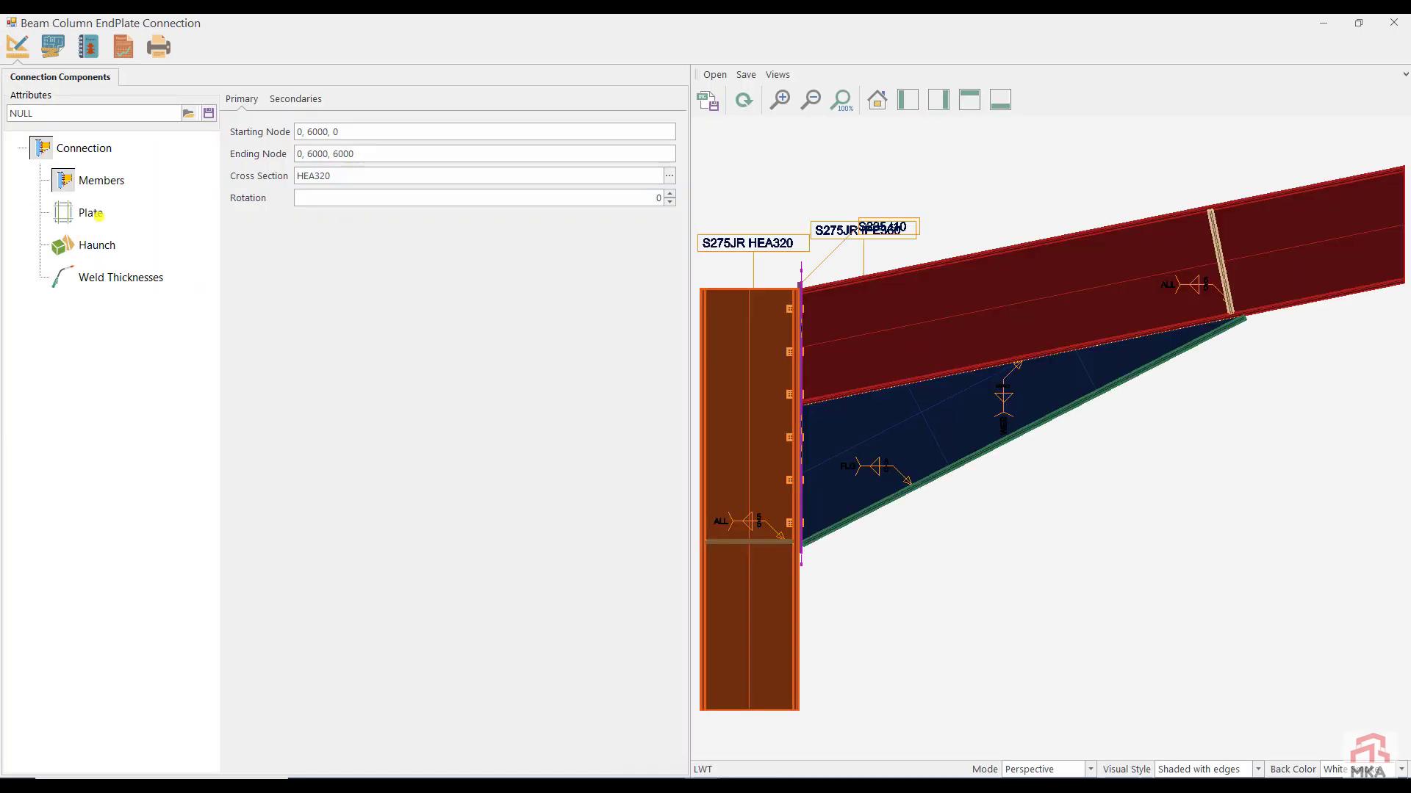
Set the end plate thickness to 20 mm and recheck, giving 79.35% moment resistance
{"action": "left_click", "coordinate": [91, 212]}
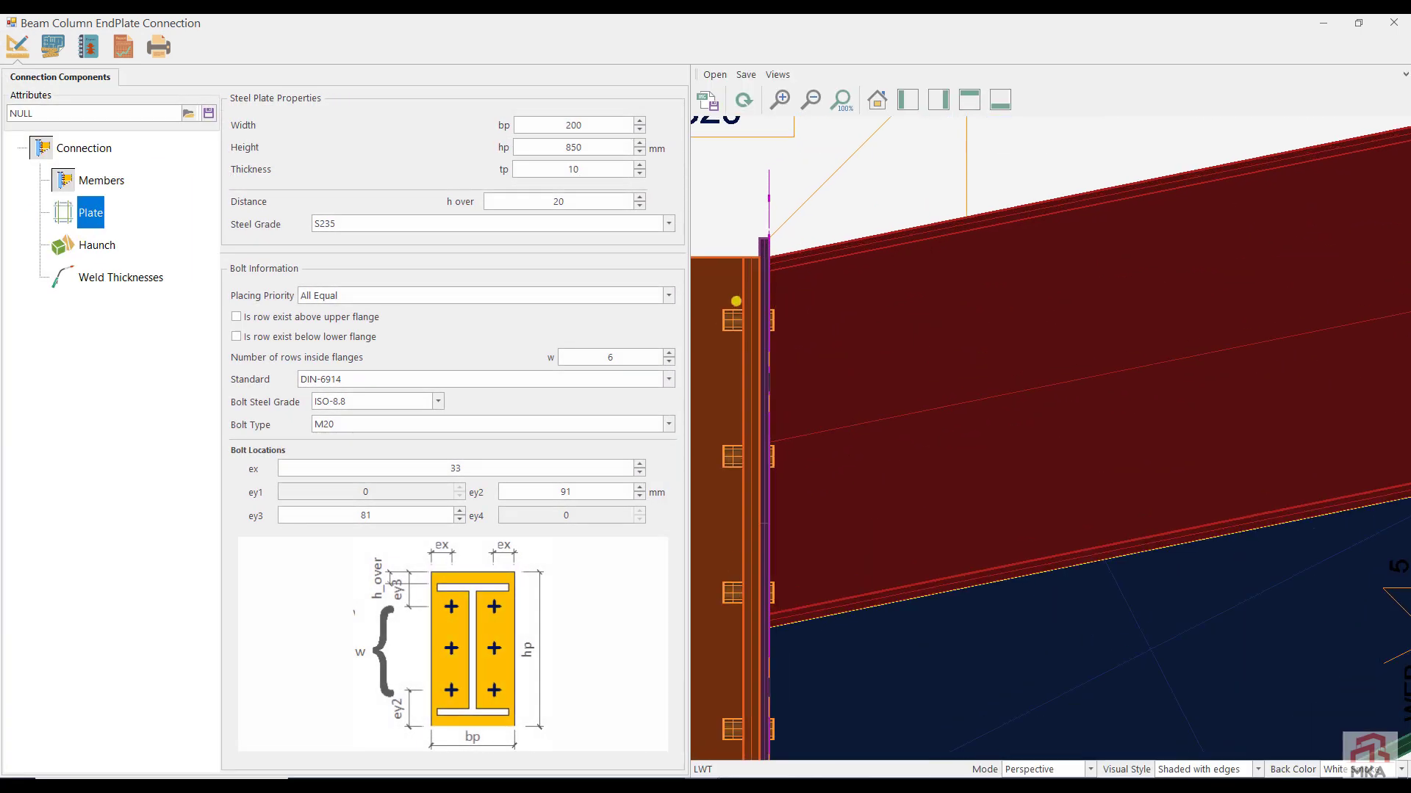
{"action": "double_click", "coordinate": [590, 170]}
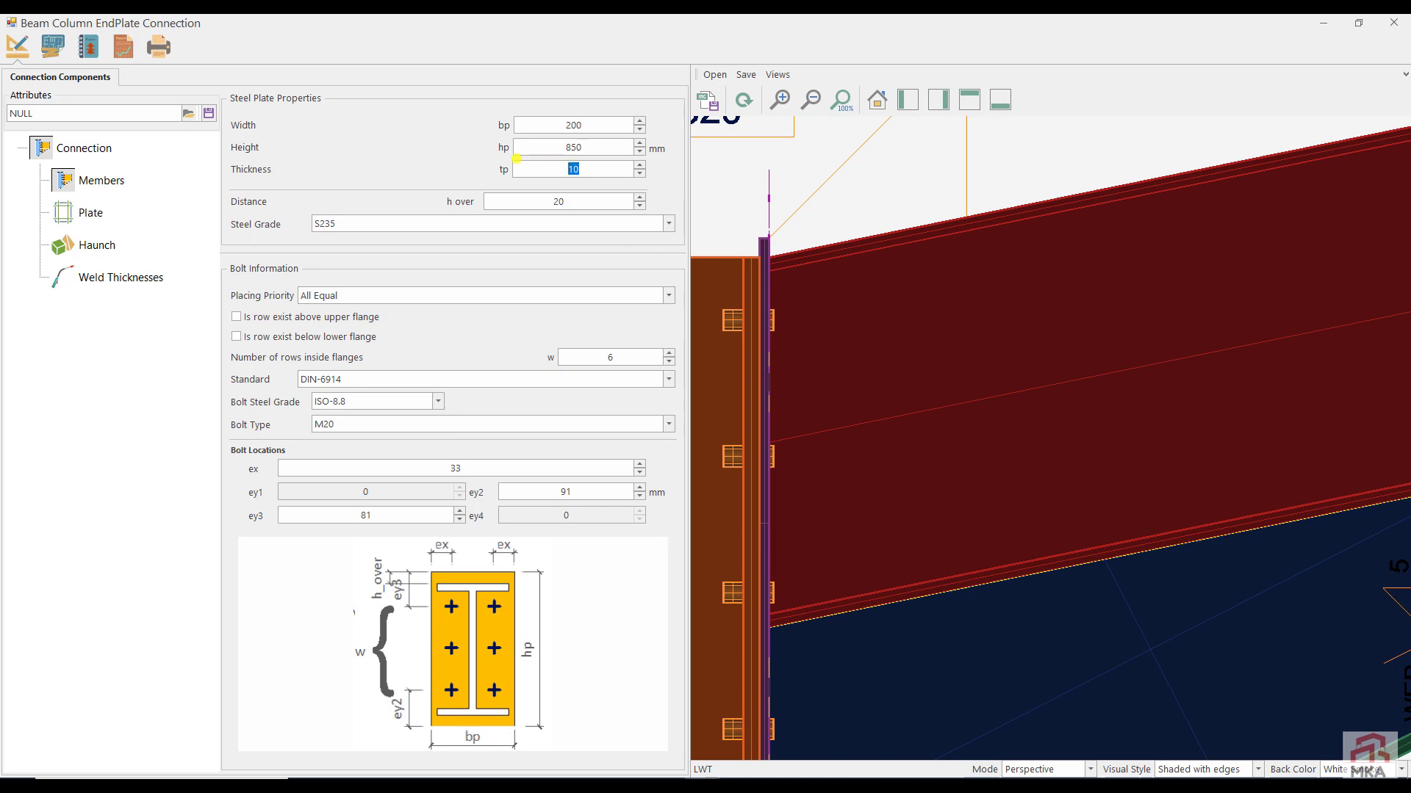
{"action": "type", "text": "20"}
{"action": "left_click", "coordinate": [744, 99]}
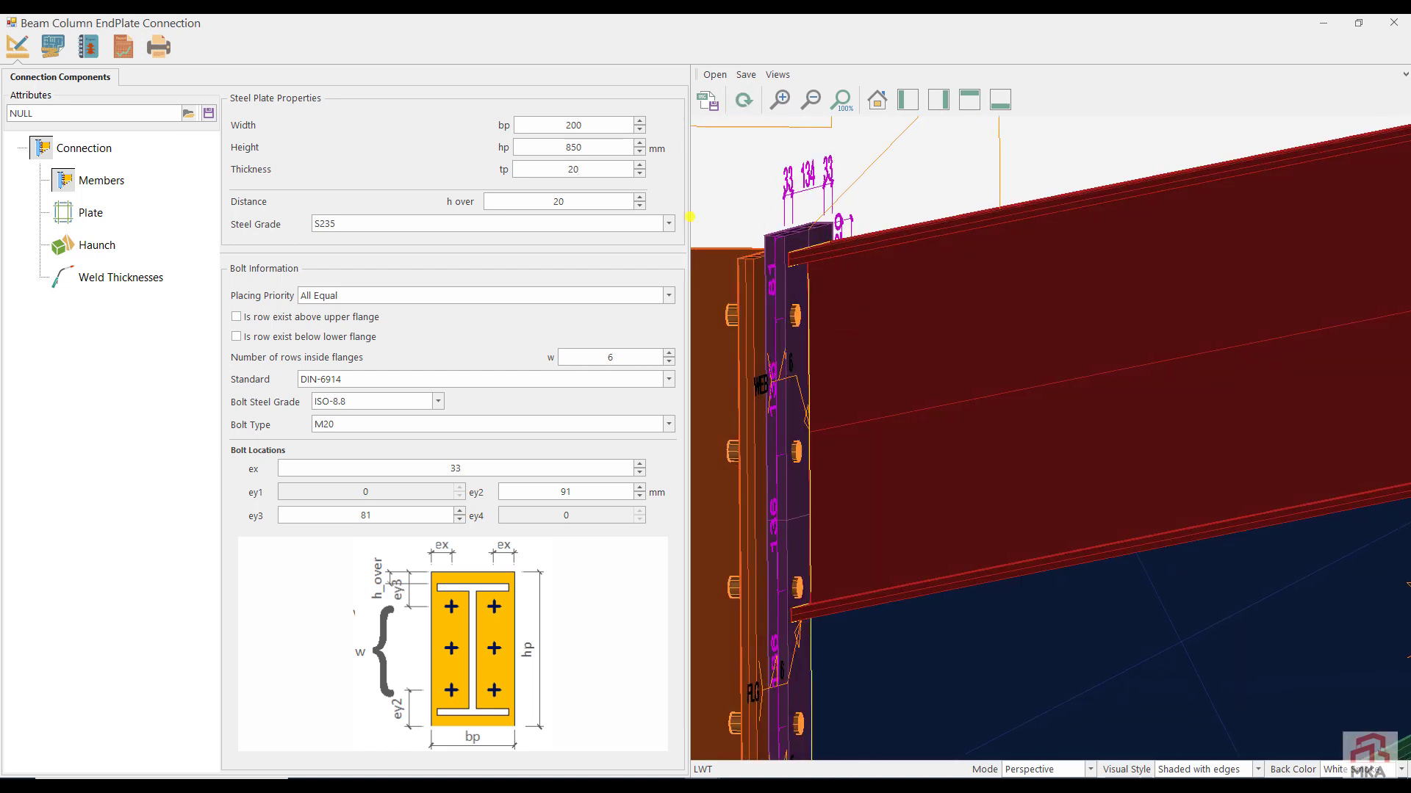
{"action": "left_click", "coordinate": [120, 46]}
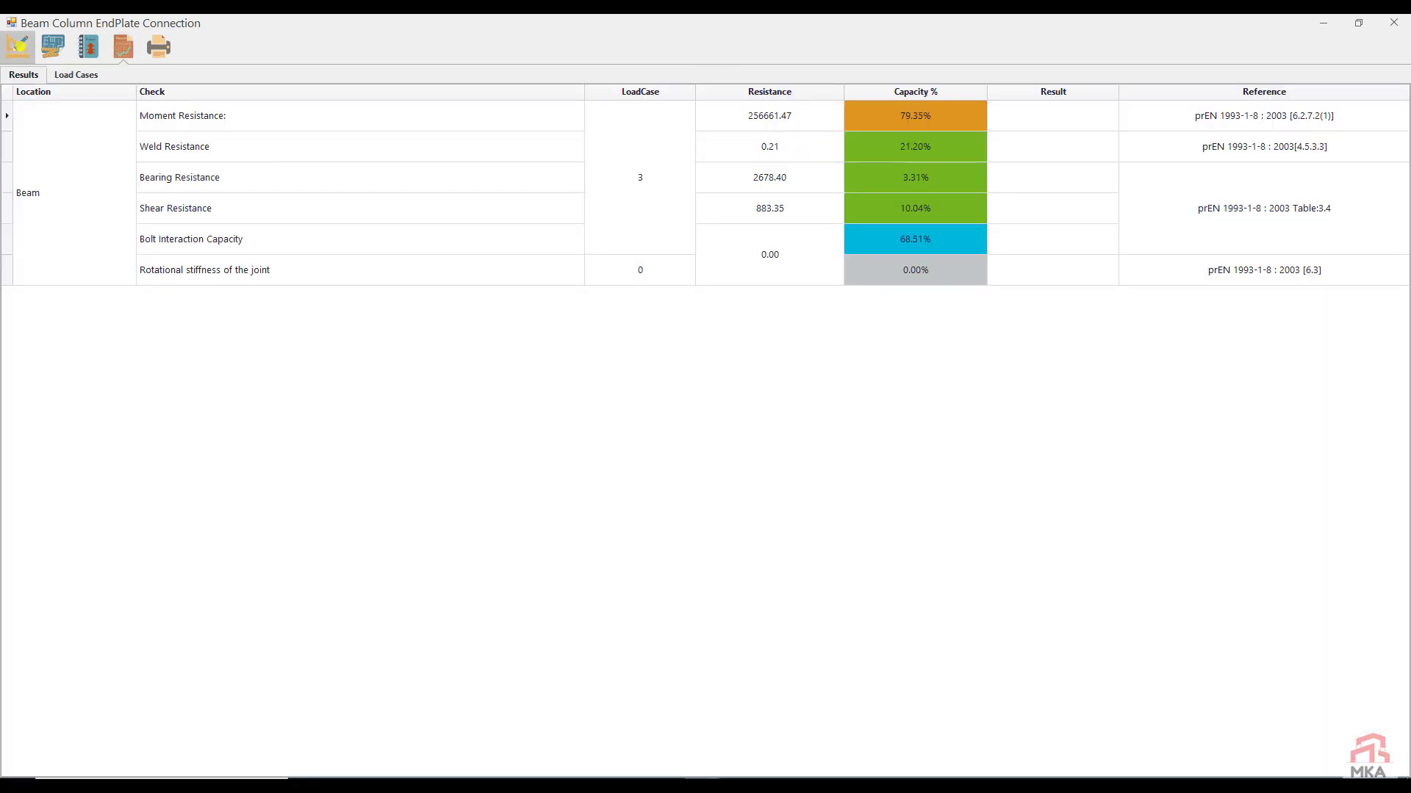
Open 3.png from the edinburg pictures folder in Photos
{"action": "left_click", "coordinate": [18, 46]}
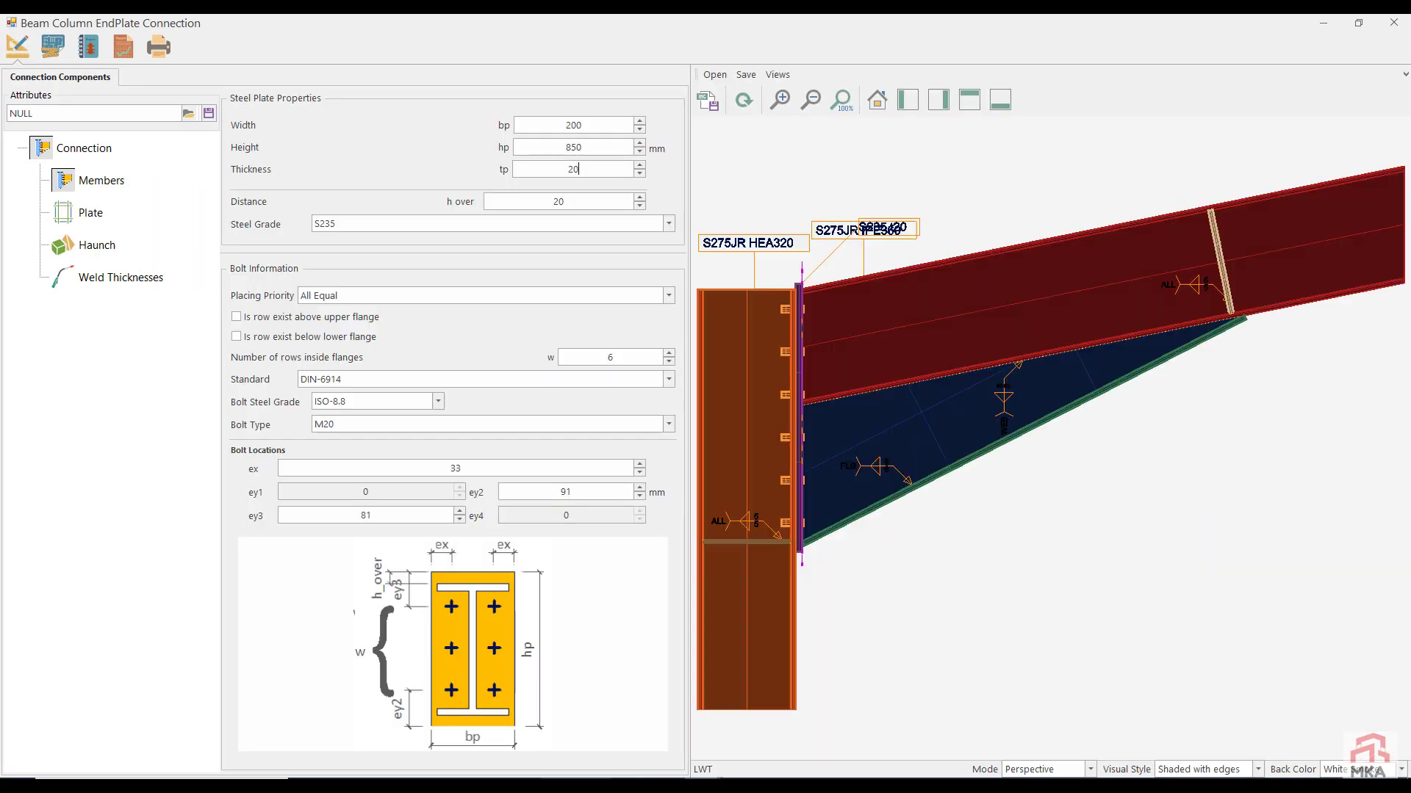
{"action": "left_click", "coordinate": [560, 717]}
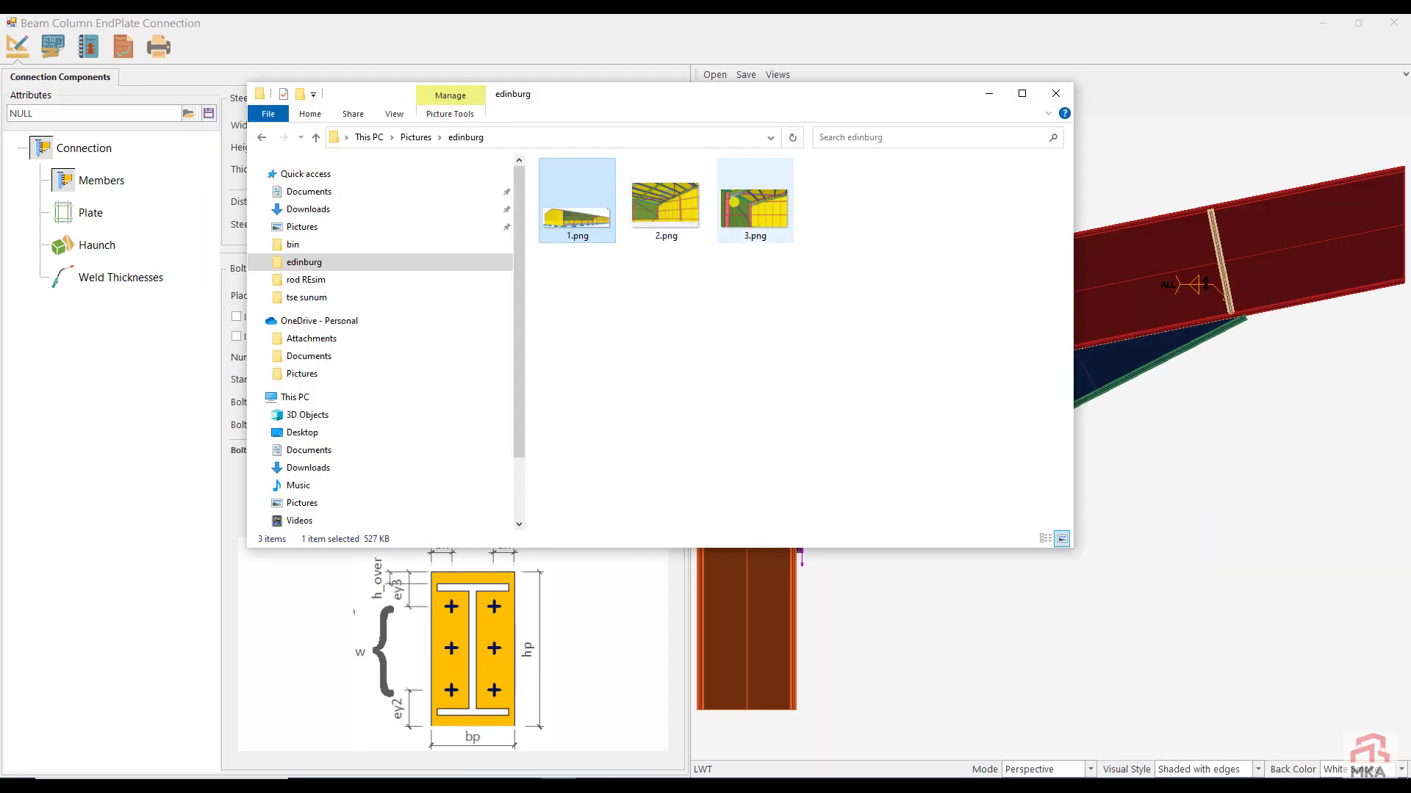
{"action": "double_click", "coordinate": [754, 209]}
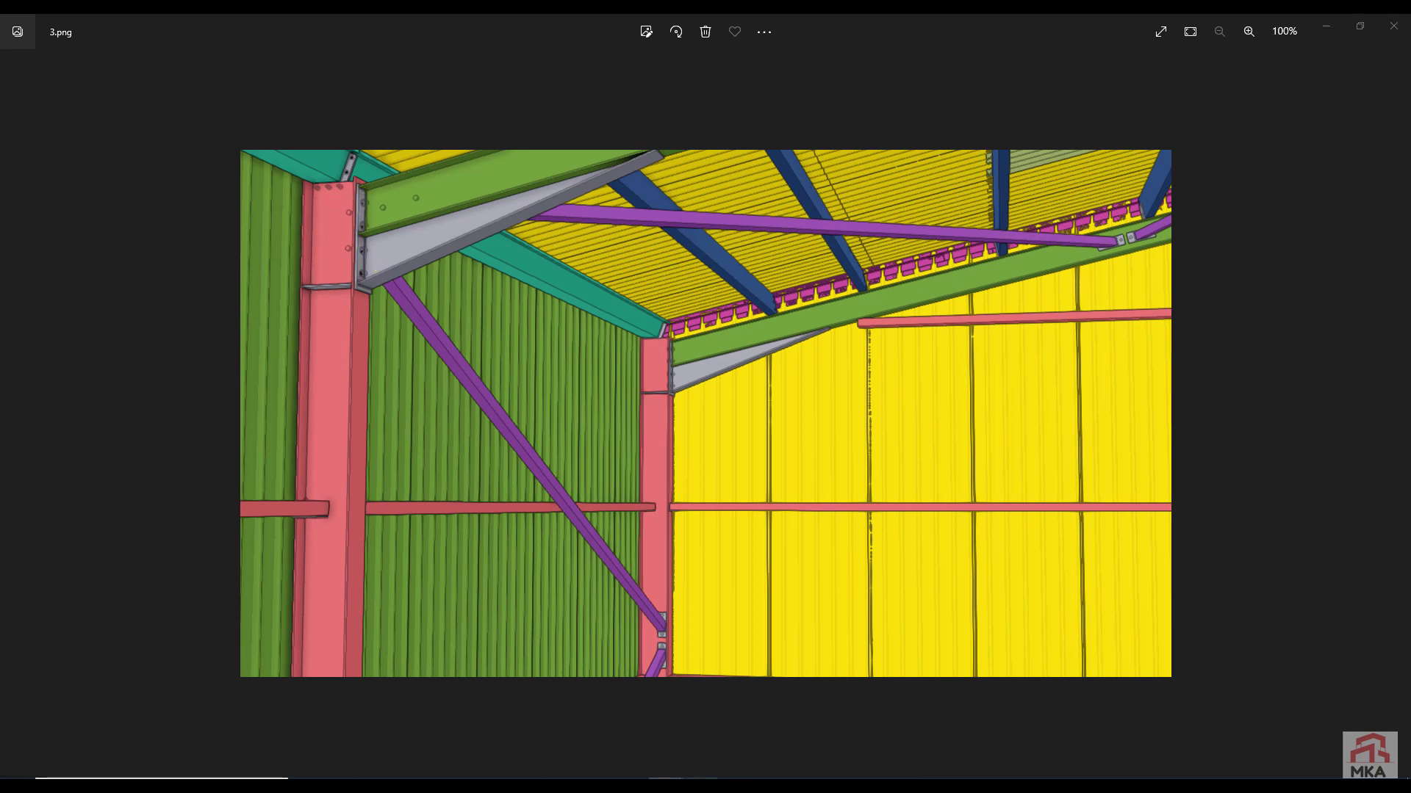
Try fewer bolt rows inside the flanges and inspect the failing beam web weld criterion
{"action": "mouse_move", "coordinate": [720, 785]}
{"action": "left_click", "coordinate": [860, 724]}
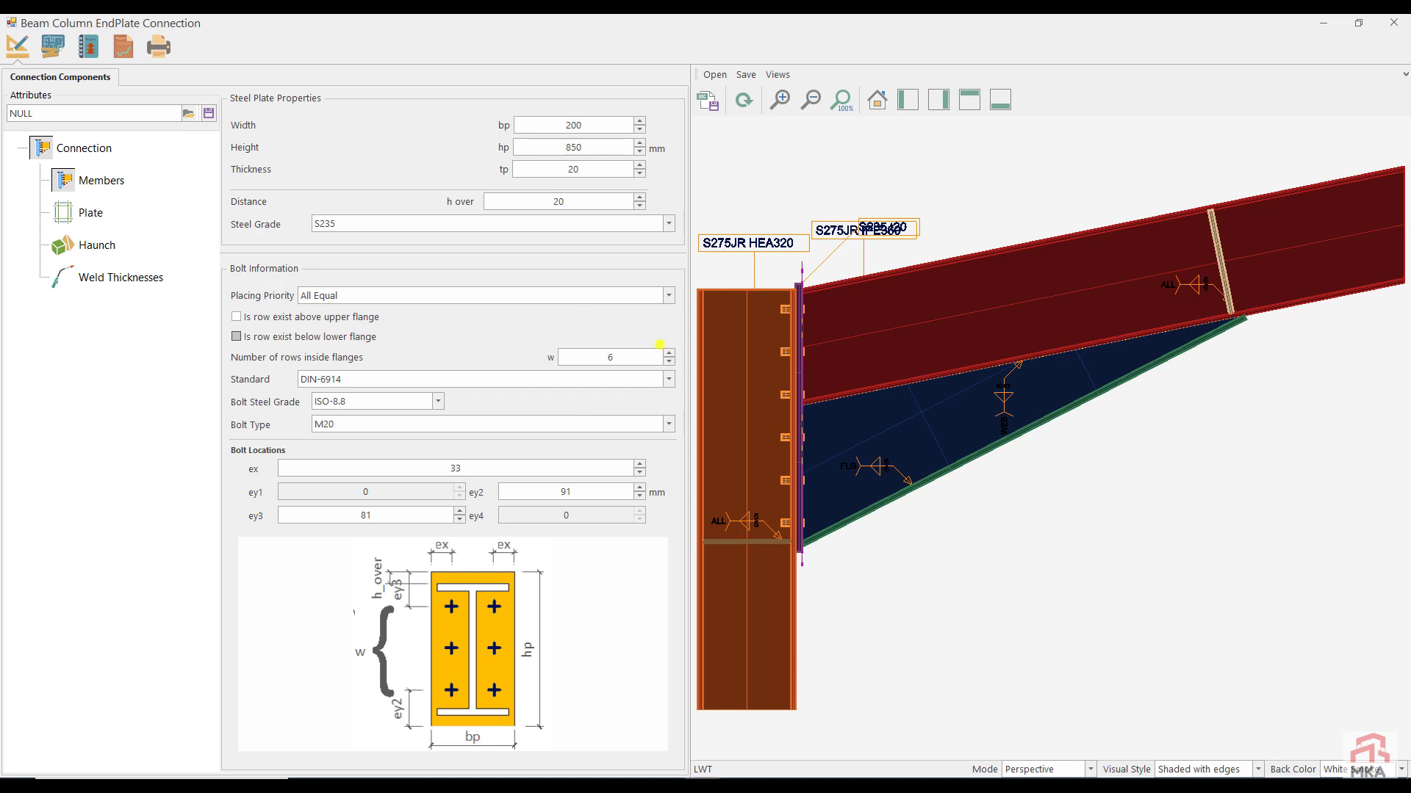
{"action": "left_click", "coordinate": [668, 361]}
{"action": "left_click", "coordinate": [743, 100]}
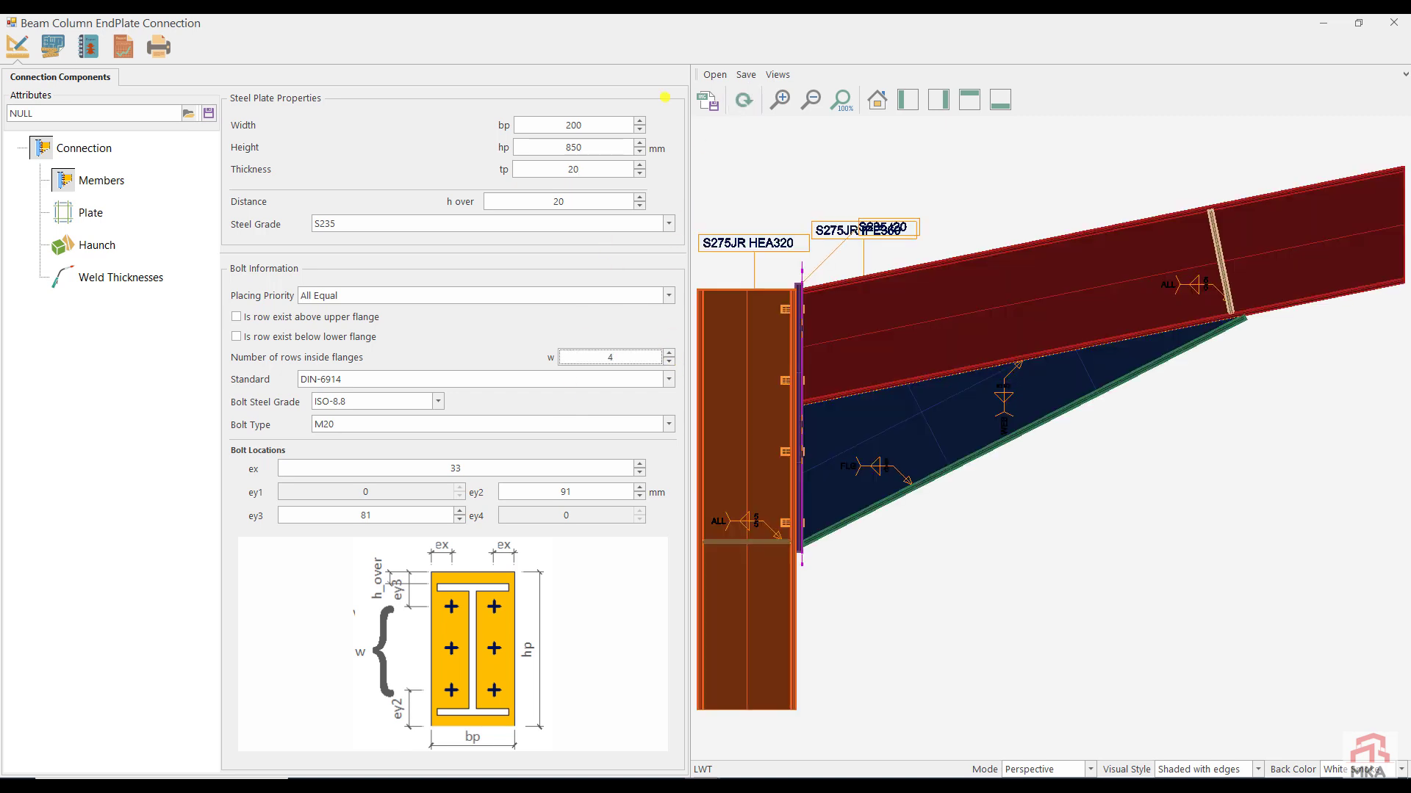
{"action": "left_click", "coordinate": [123, 46]}
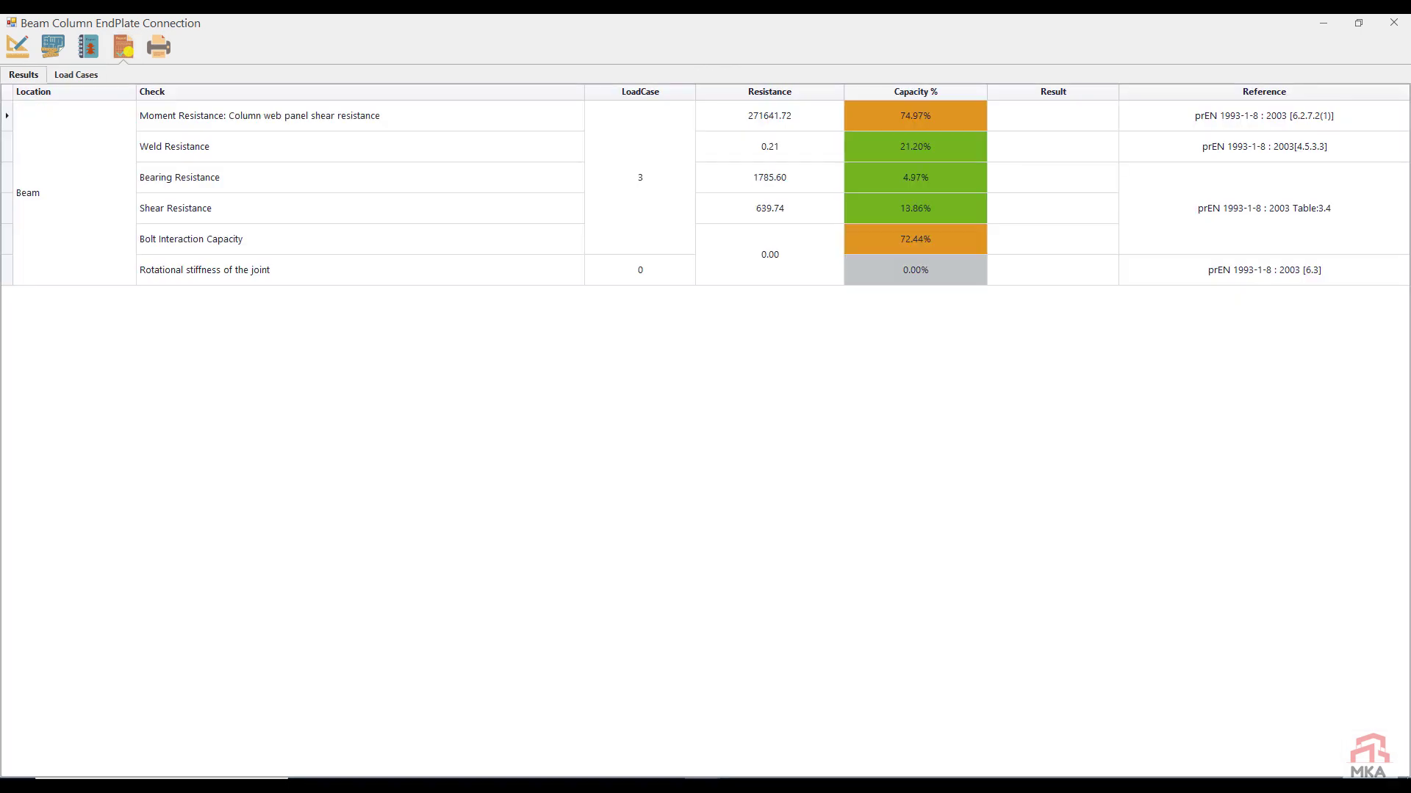
{"action": "left_click", "coordinate": [102, 38]}
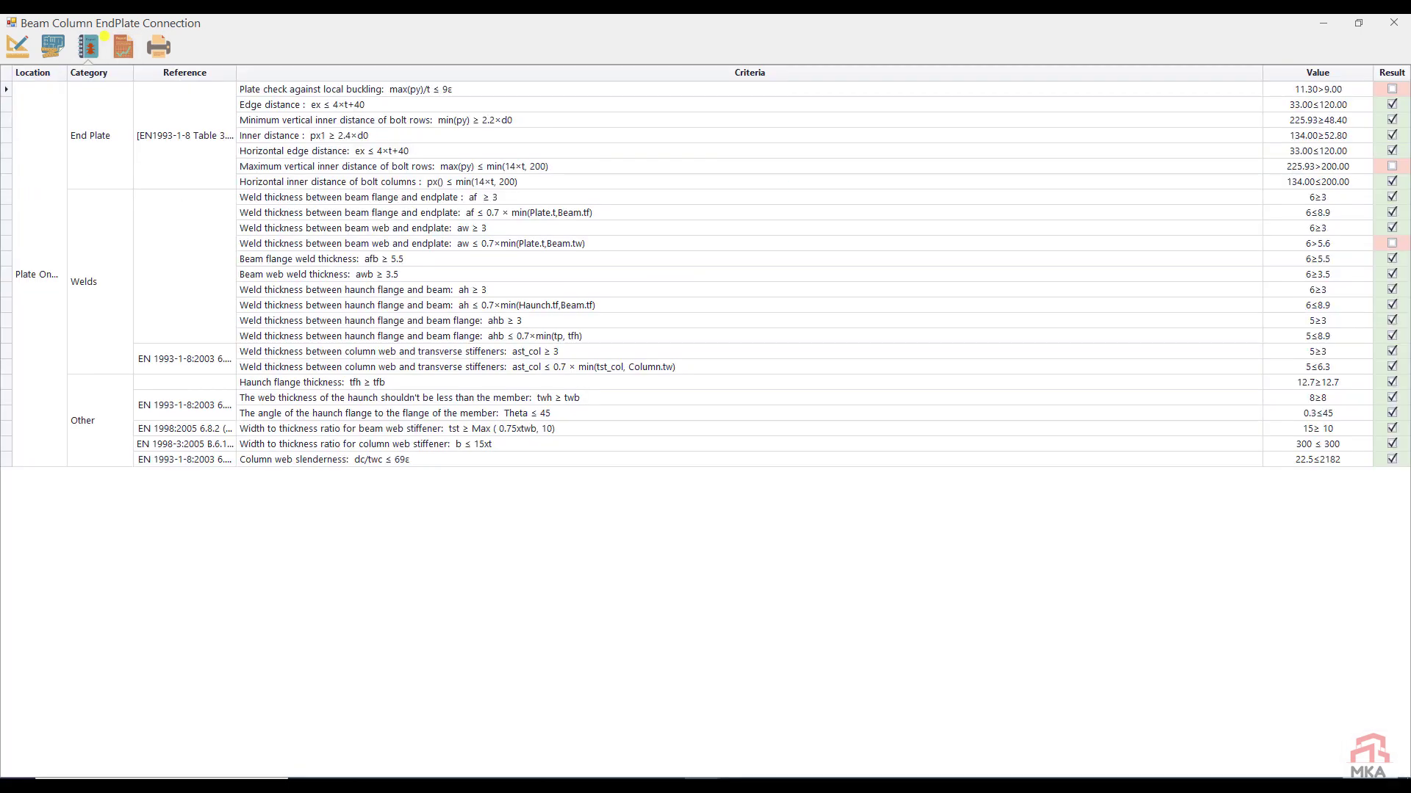
{"action": "left_click", "coordinate": [448, 243]}
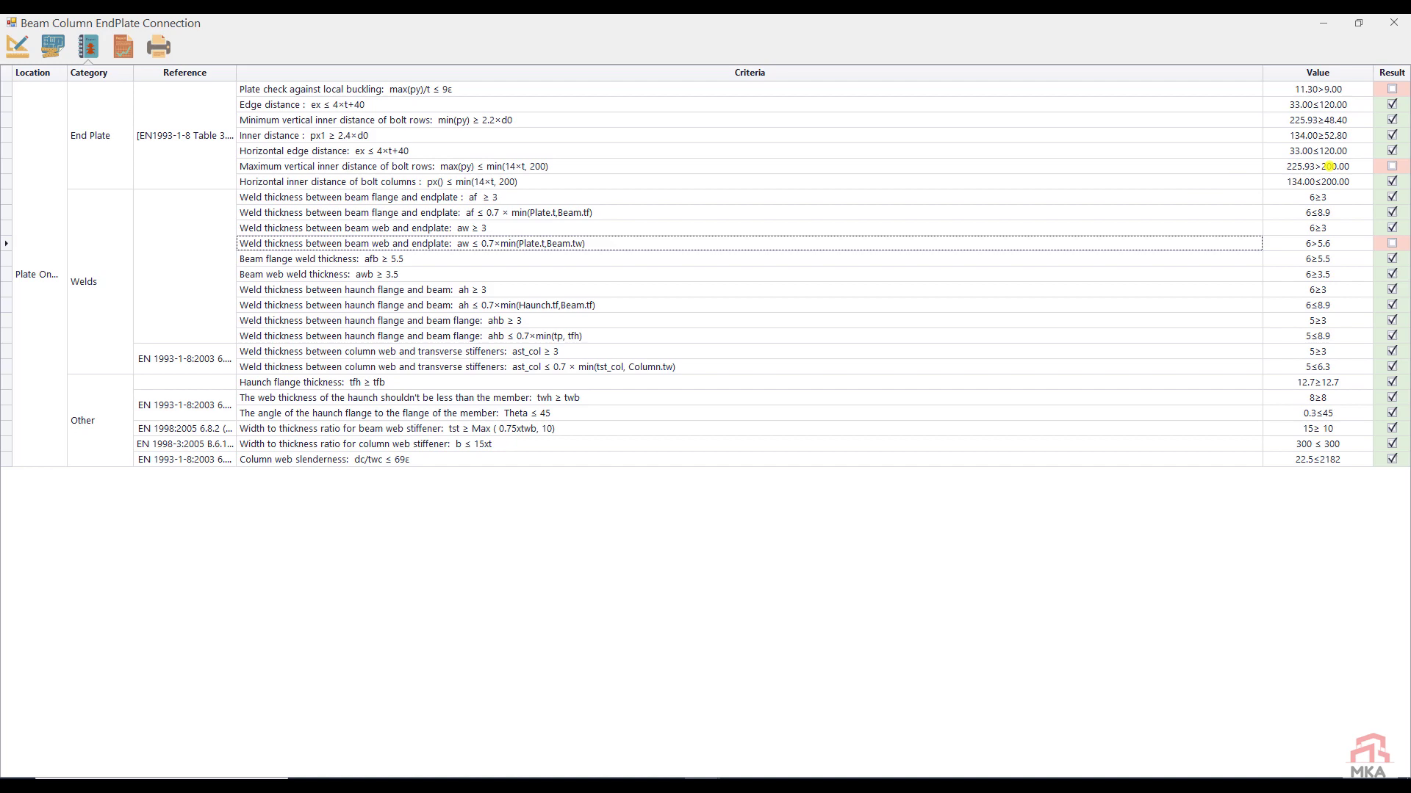
Set 5 bolt rows inside the flanges, redraw, and recheck the criteria table
{"action": "left_click", "coordinate": [17, 47]}
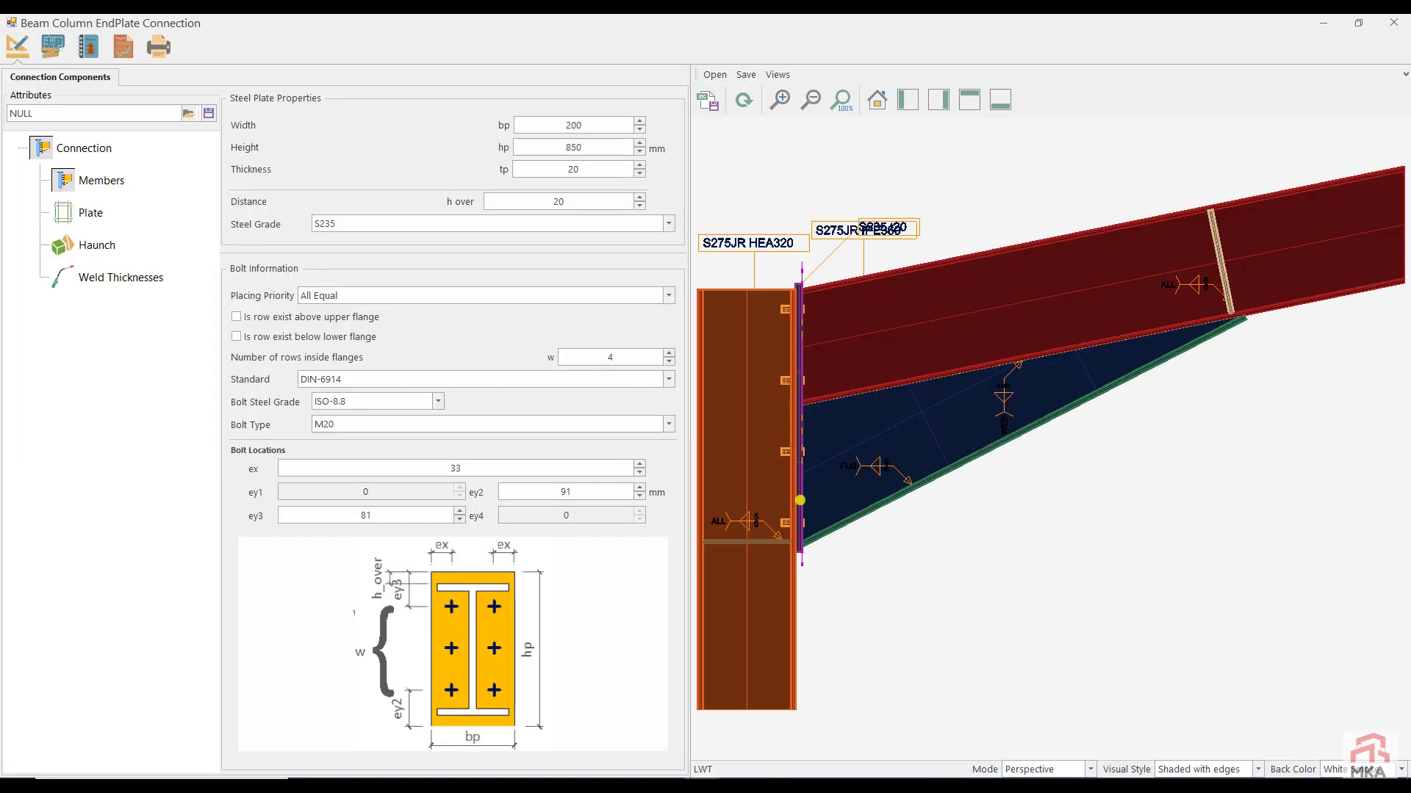
{"action": "left_click", "coordinate": [669, 352]}
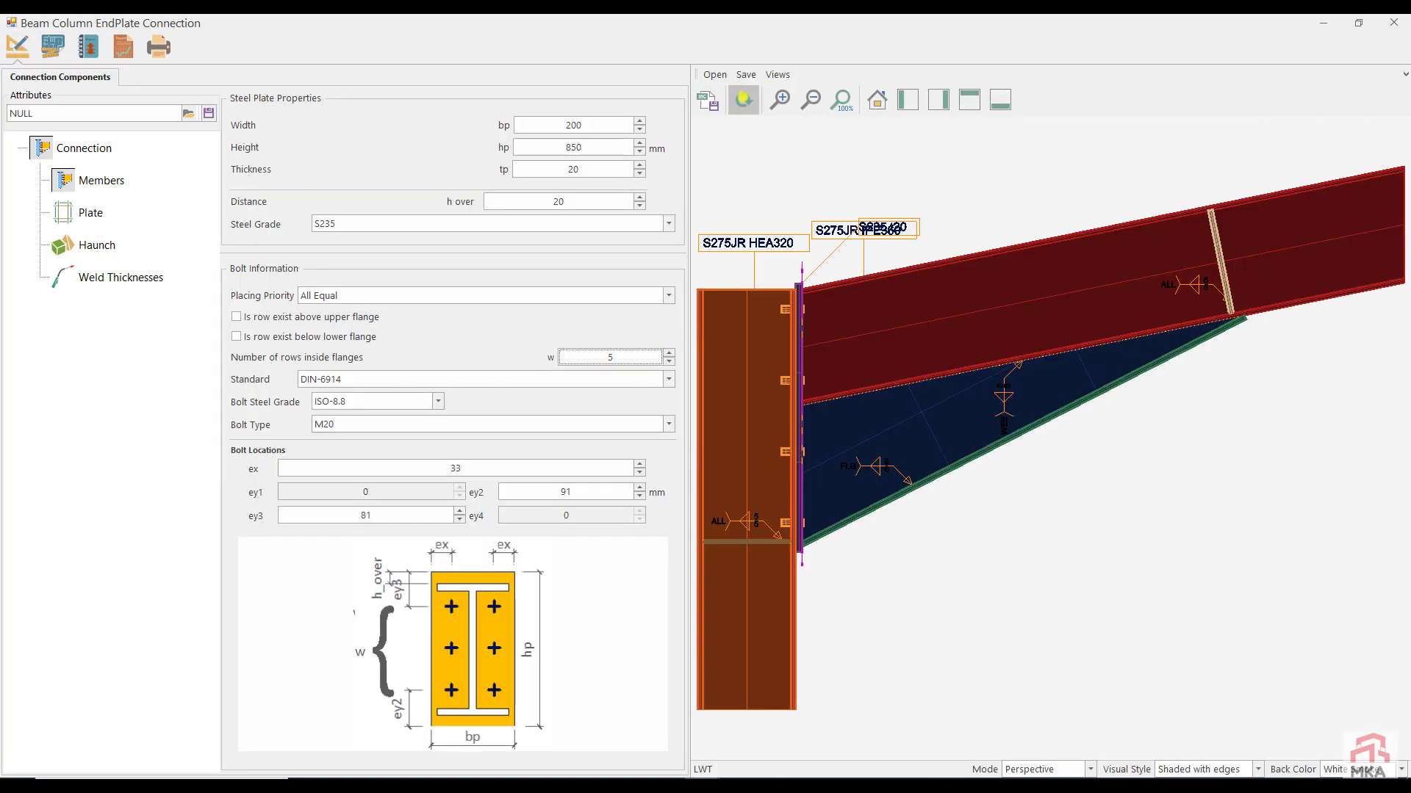
{"action": "left_click", "coordinate": [743, 100]}
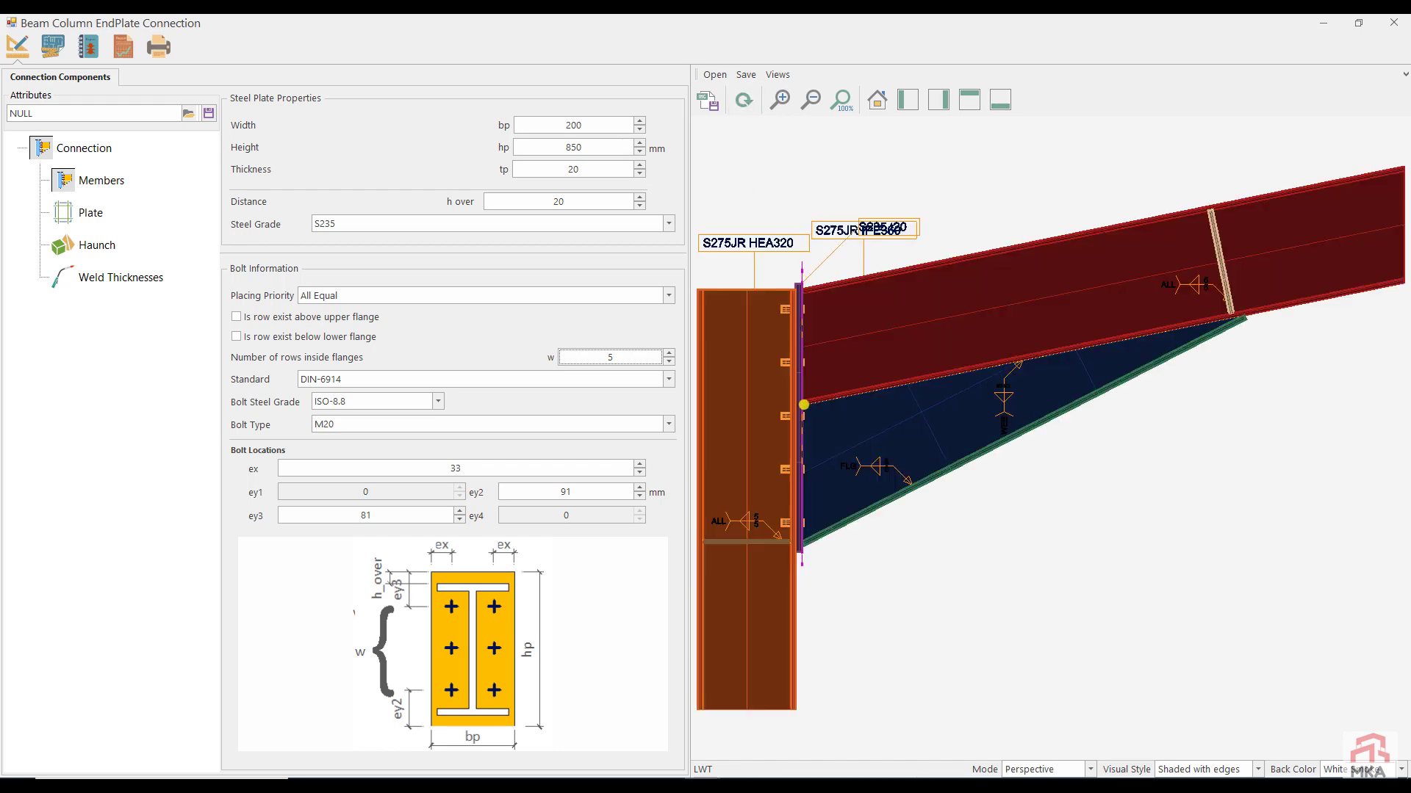
{"action": "scroll", "coordinate": [804, 411], "scroll_direction": "up", "scroll_amount": 5}
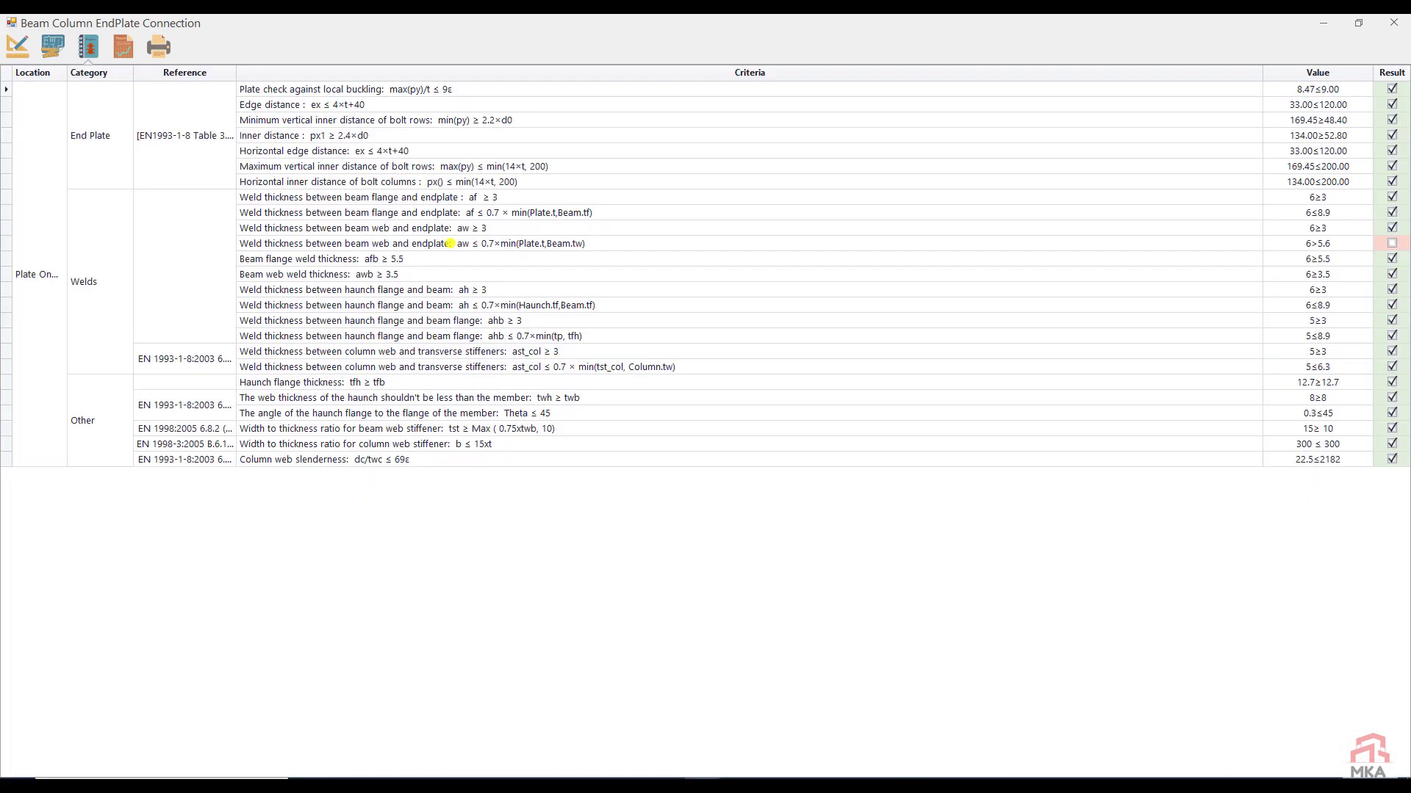
{"action": "left_click", "coordinate": [450, 244]}
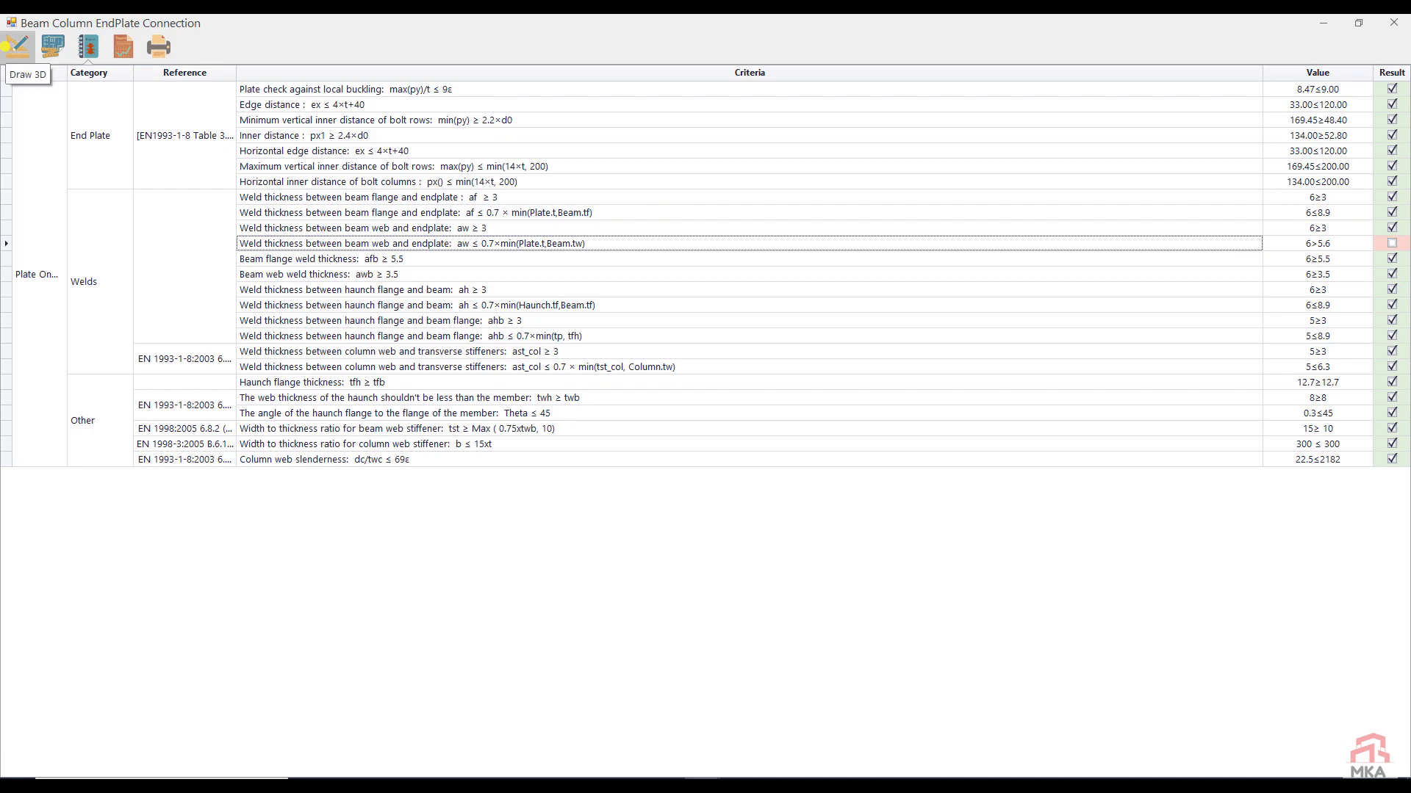
Set the afh, ahb and awh haunch weld thicknesses to 6 and rerun the checks
{"action": "left_click", "coordinate": [17, 46]}
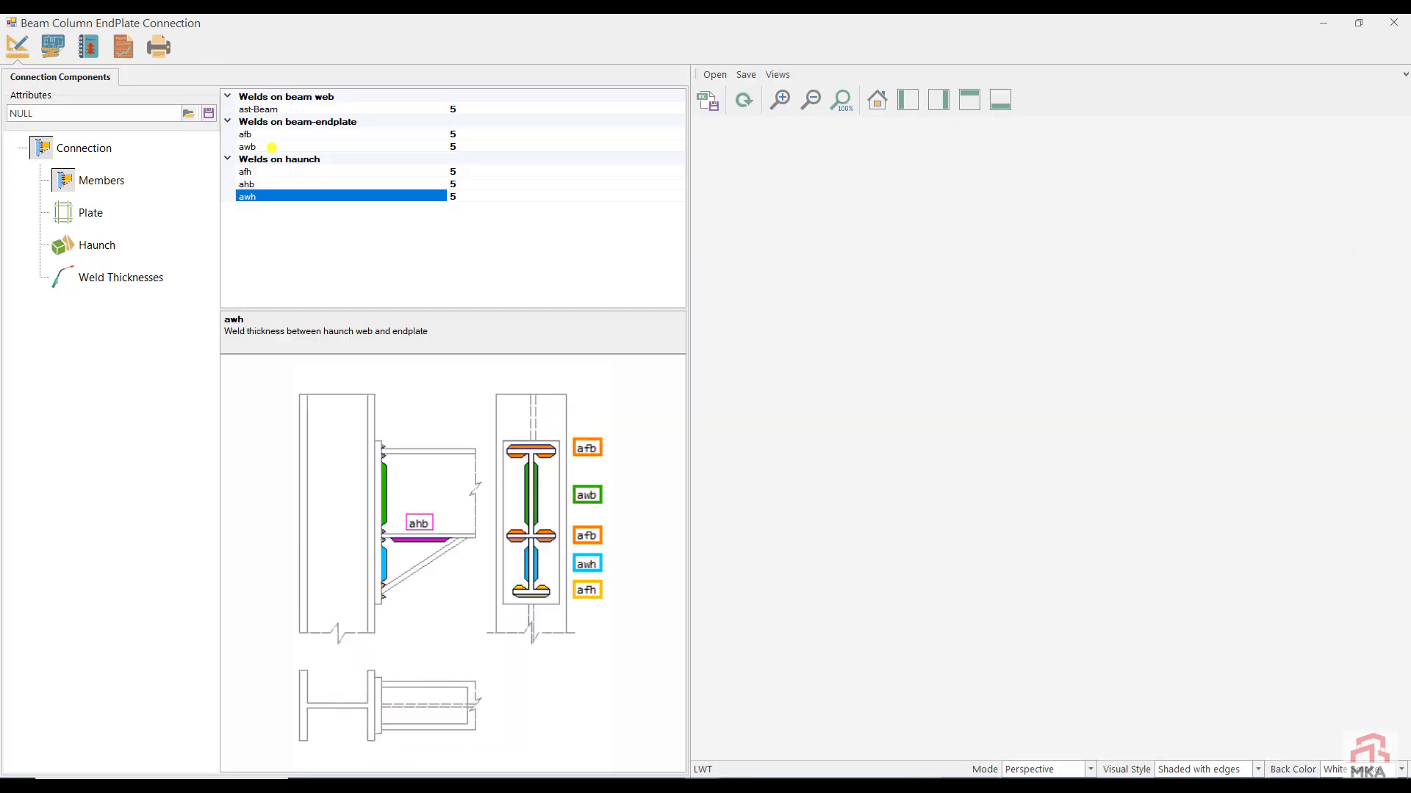
{"action": "left_click", "coordinate": [108, 274]}
{"action": "left_click", "coordinate": [398, 173]}
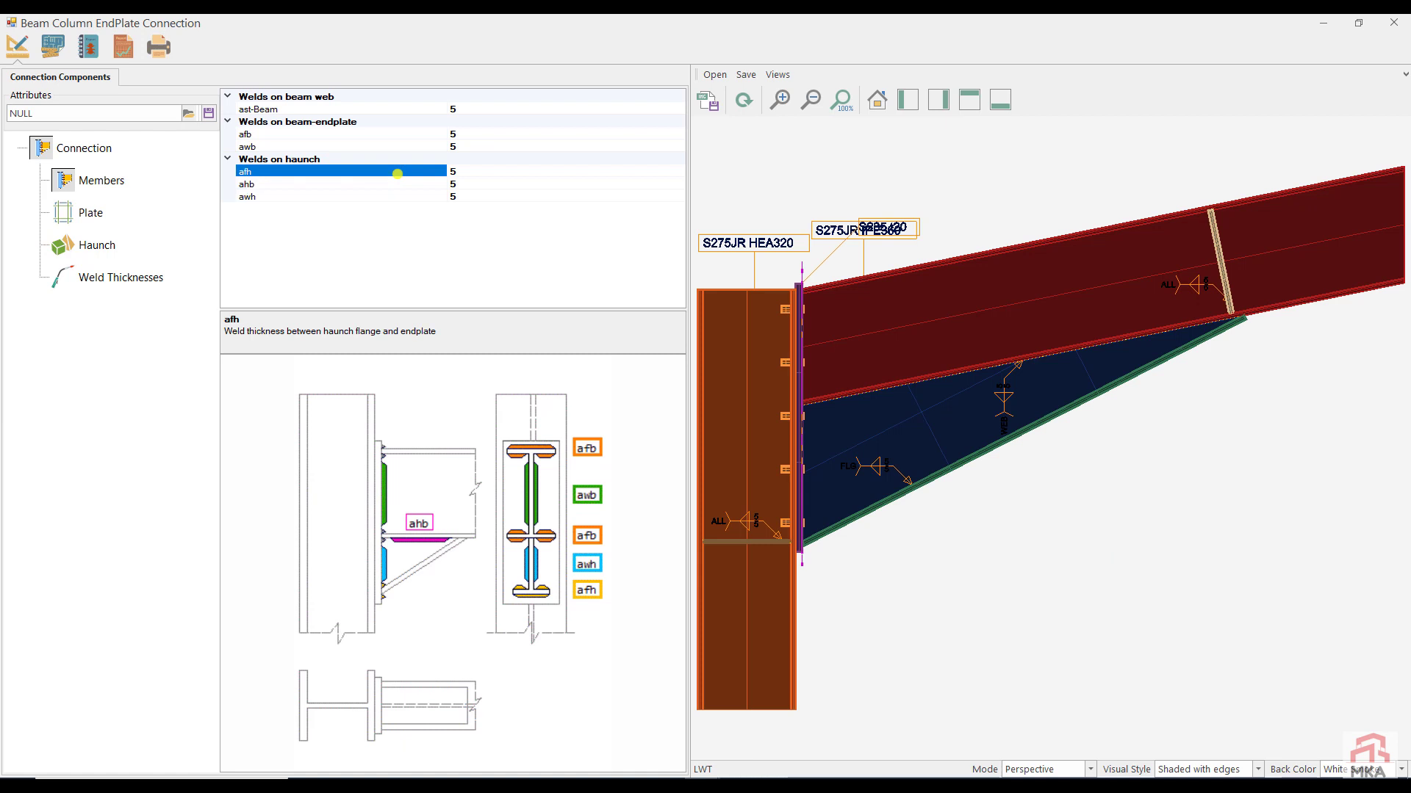
{"action": "type", "text": "6"}
{"action": "left_click", "coordinate": [397, 183]}
{"action": "type", "text": "6"}
{"action": "left_click", "coordinate": [401, 194]}
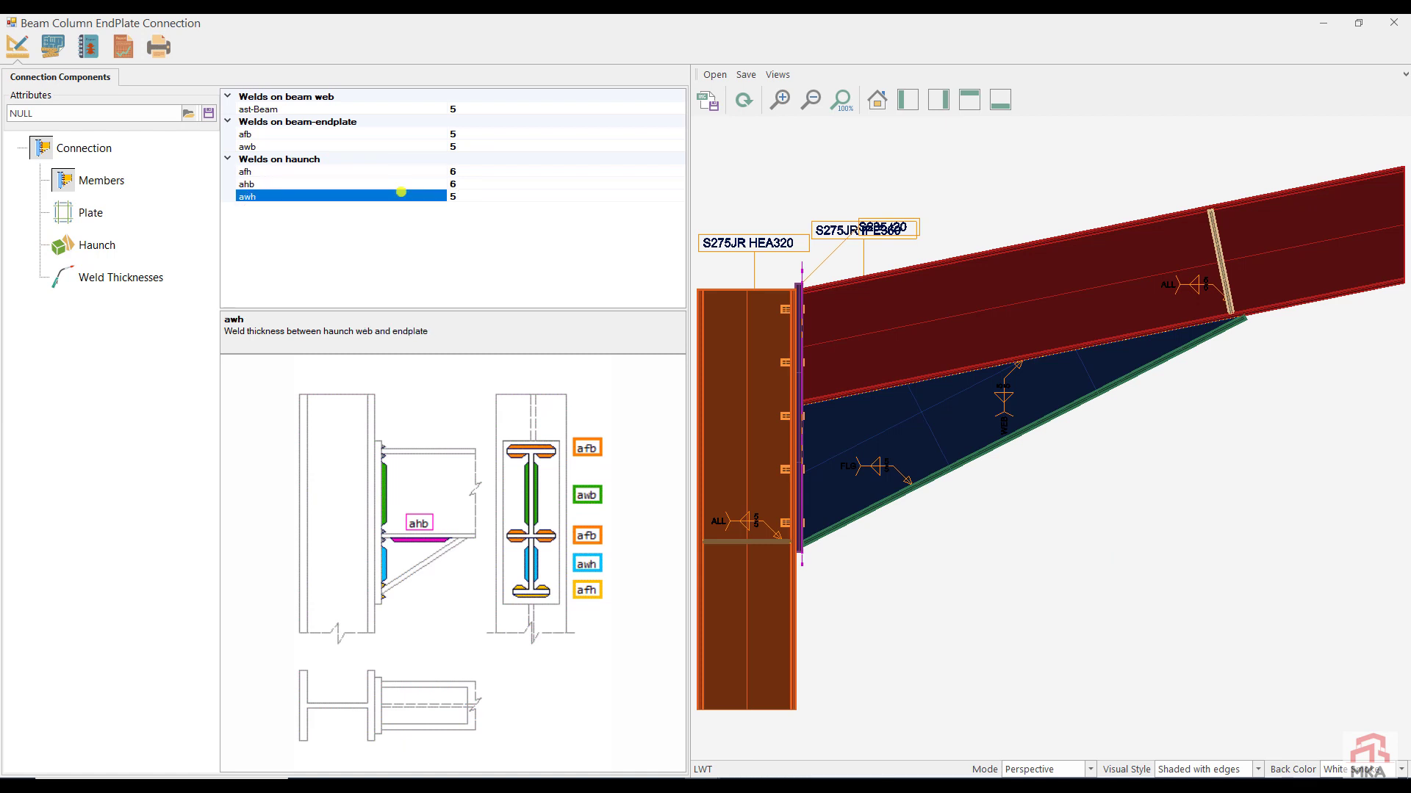
{"action": "type", "text": "6"}
{"action": "left_click", "coordinate": [379, 132]}
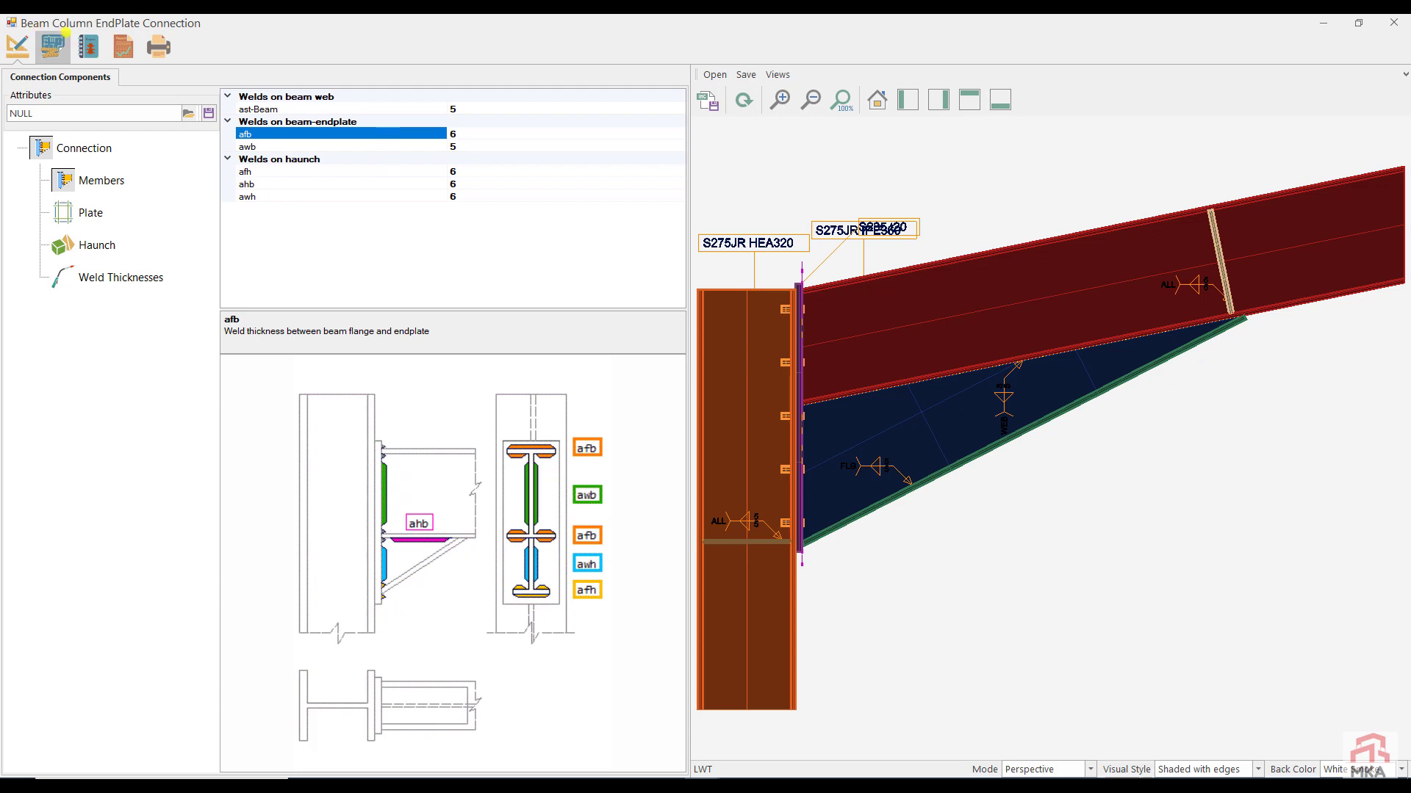
{"action": "left_click", "coordinate": [88, 46]}
Save the connection attributes file and close the connection window
{"action": "left_click", "coordinate": [17, 46]}
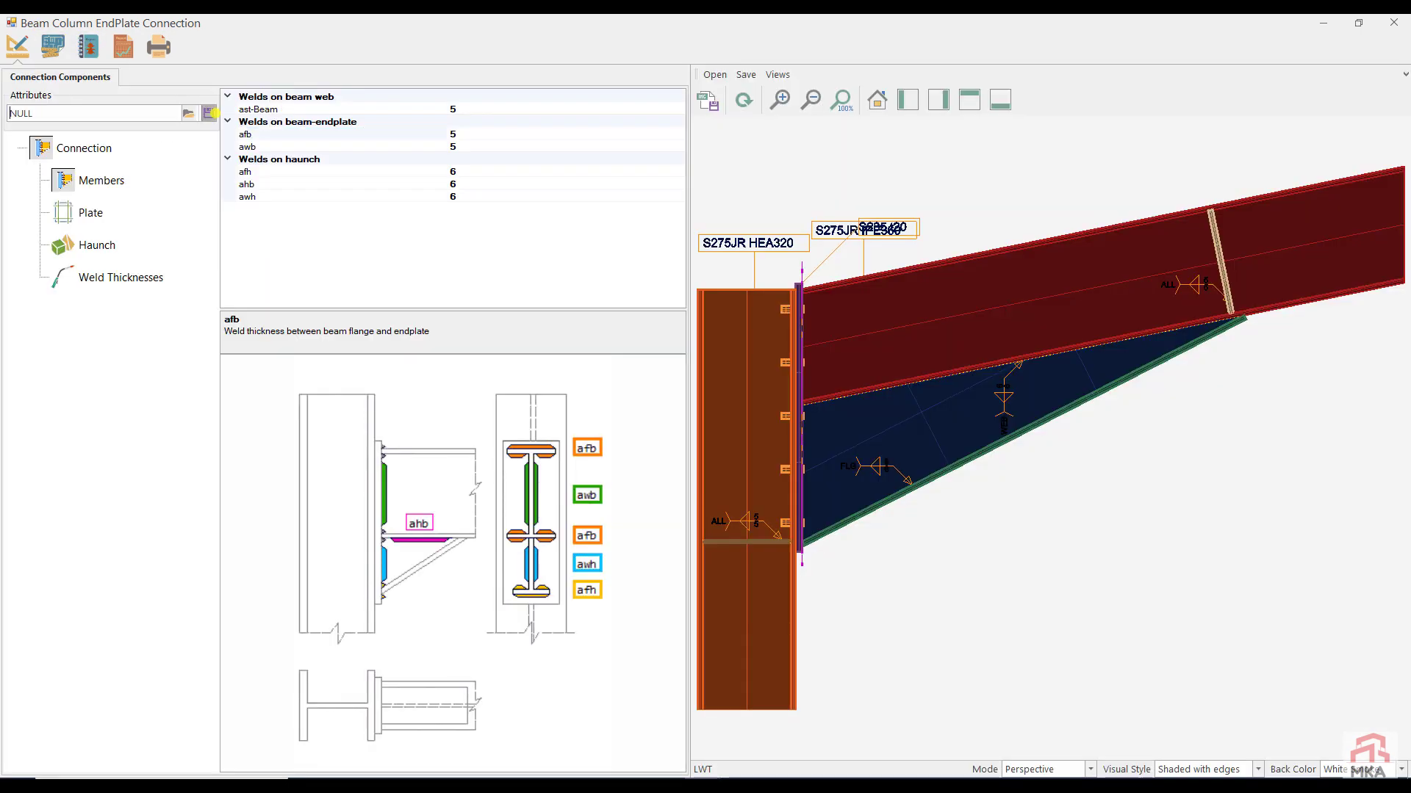
{"action": "left_click", "coordinate": [209, 113]}
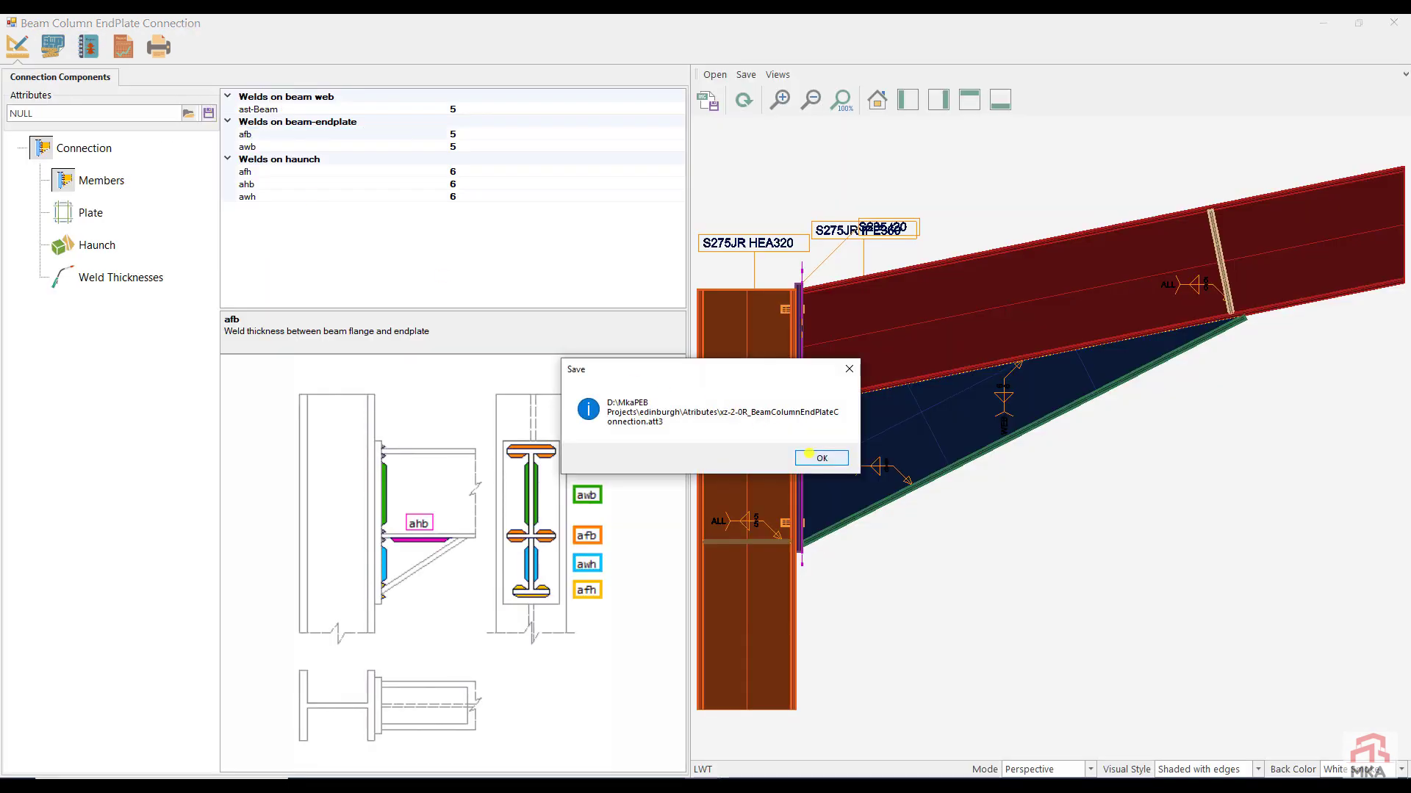
{"action": "left_click", "coordinate": [808, 453]}
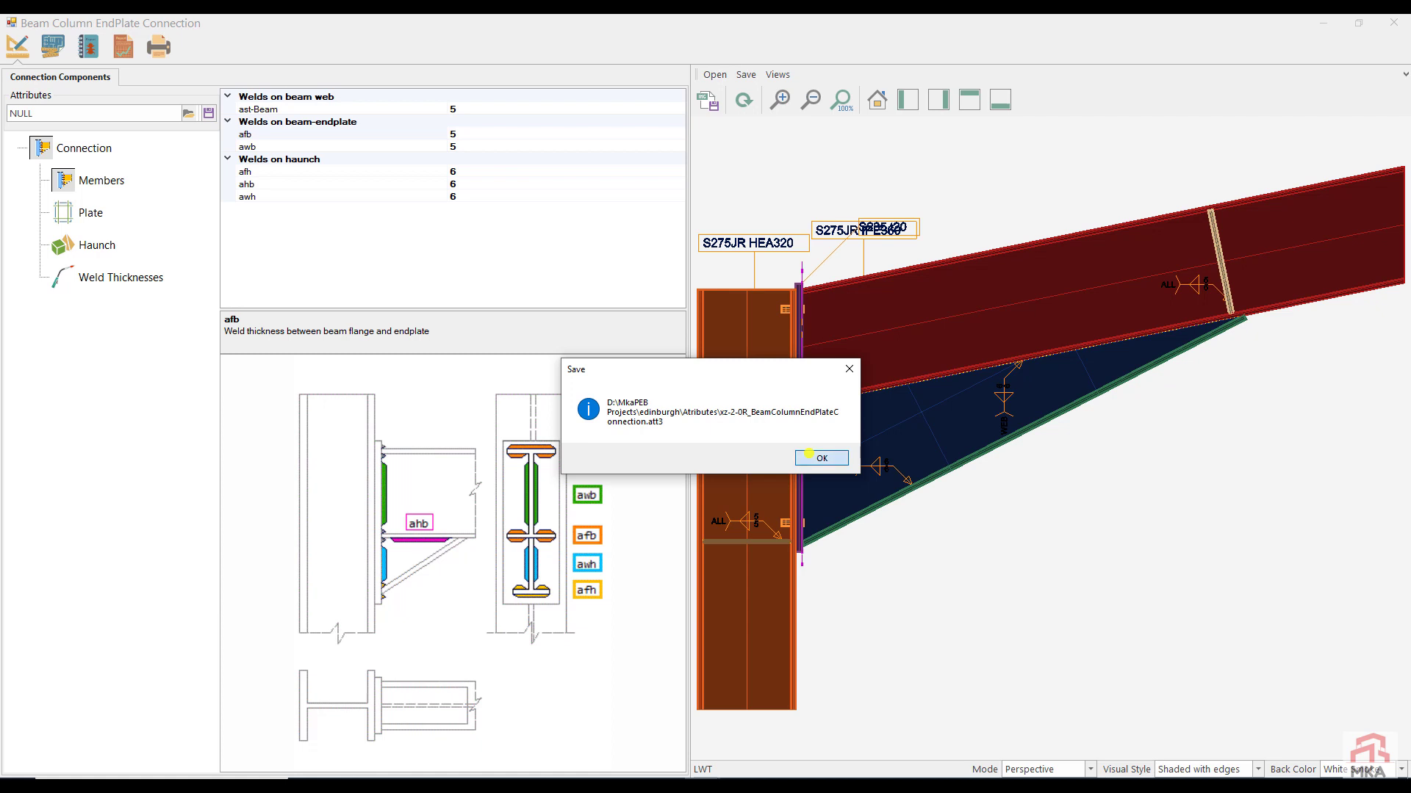
{"action": "left_click", "coordinate": [809, 453]}
{"action": "left_click", "coordinate": [1394, 23]}
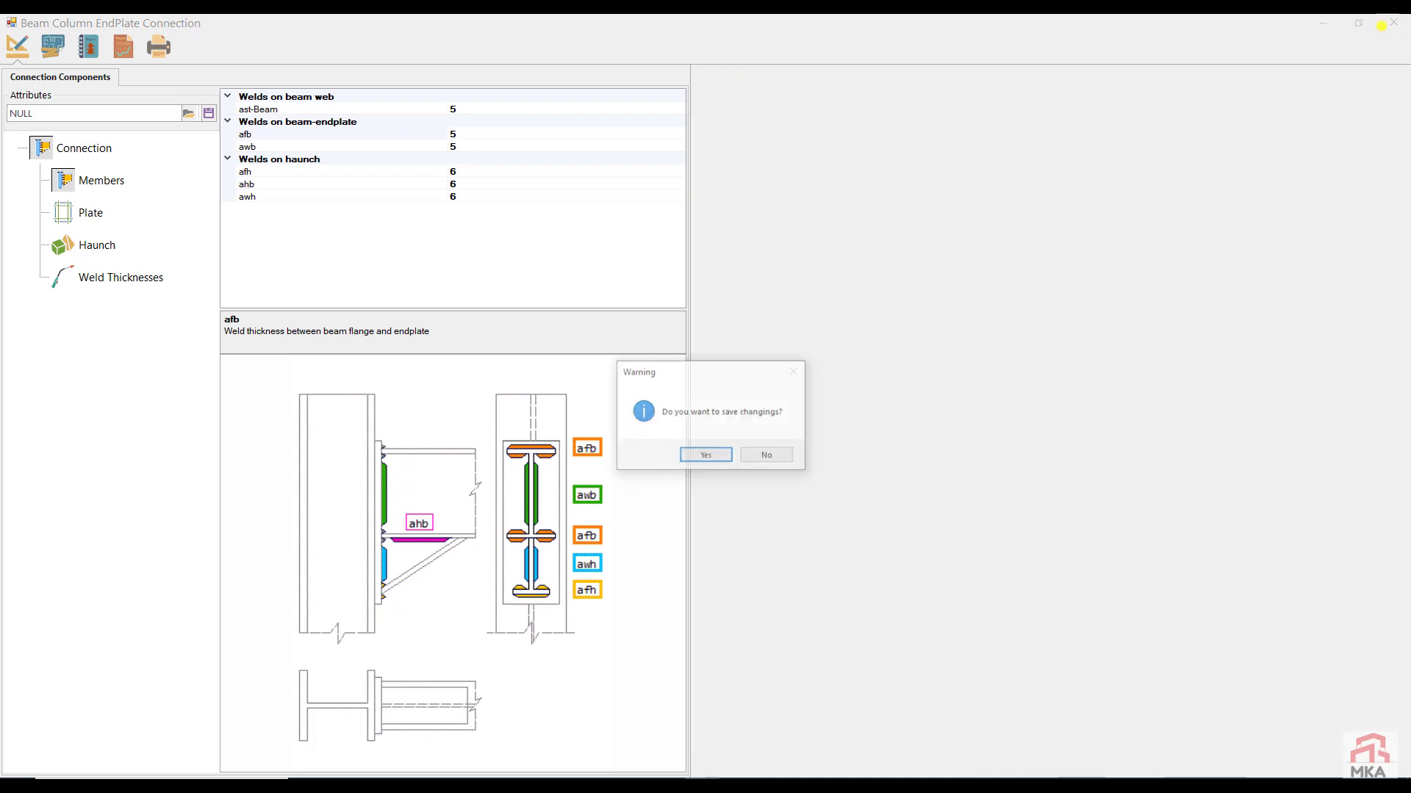
Load the xz-2-0R attributes into node 14's connection, review results, and save, dropping the ratio to 0.832
{"action": "left_click", "coordinate": [706, 456]}
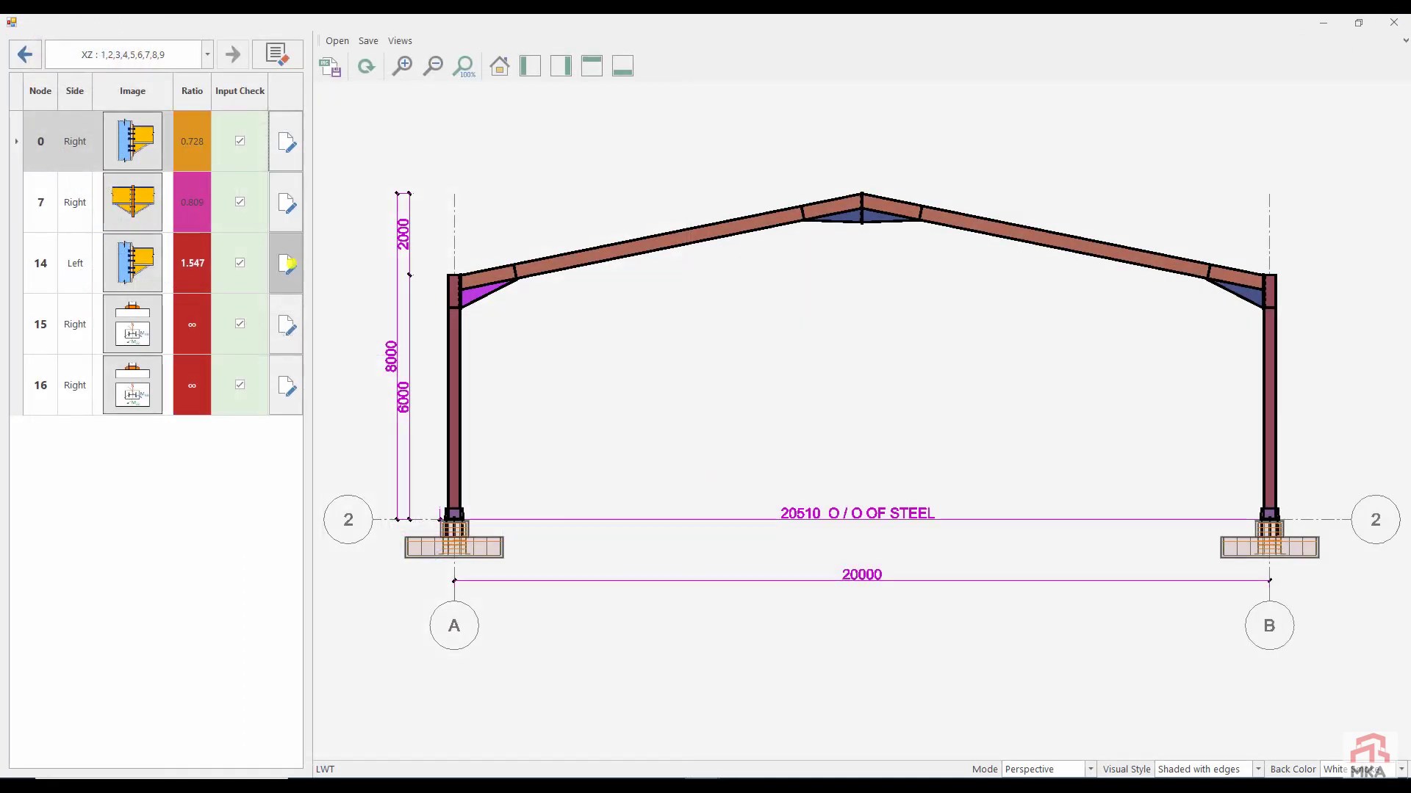
{"action": "left_click", "coordinate": [289, 263]}
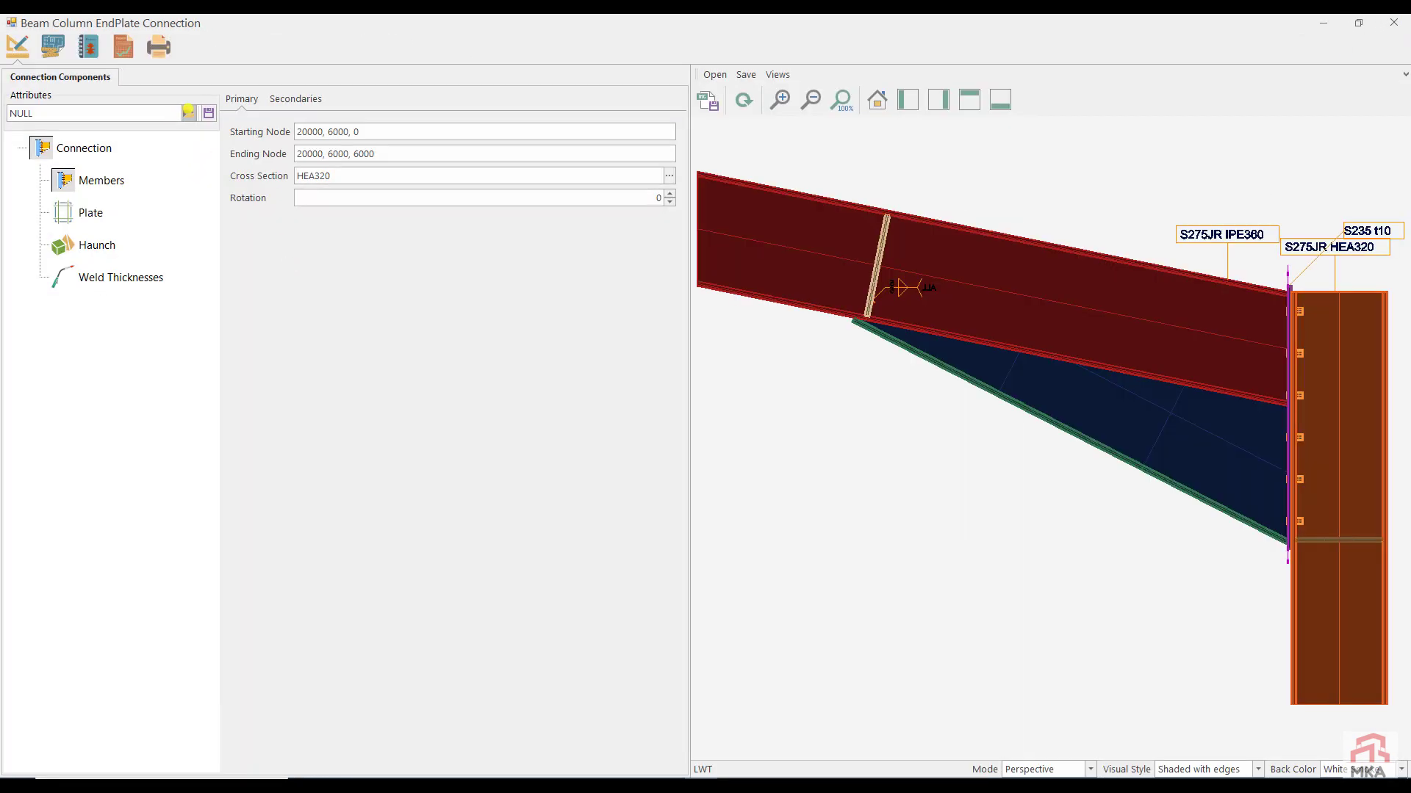
{"action": "left_click", "coordinate": [188, 113]}
{"action": "double_click", "coordinate": [181, 121]}
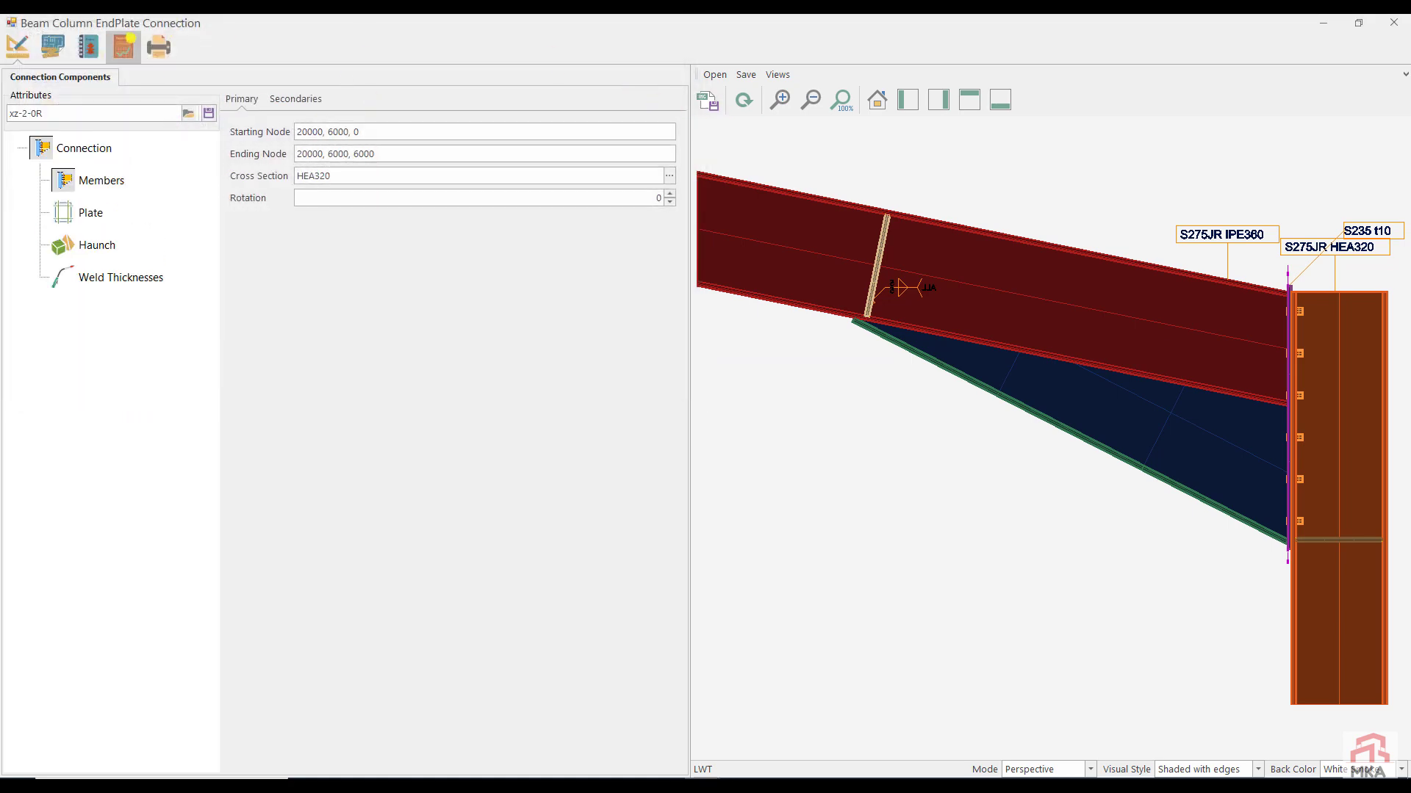
{"action": "left_click", "coordinate": [125, 46]}
{"action": "left_click", "coordinate": [31, 73]}
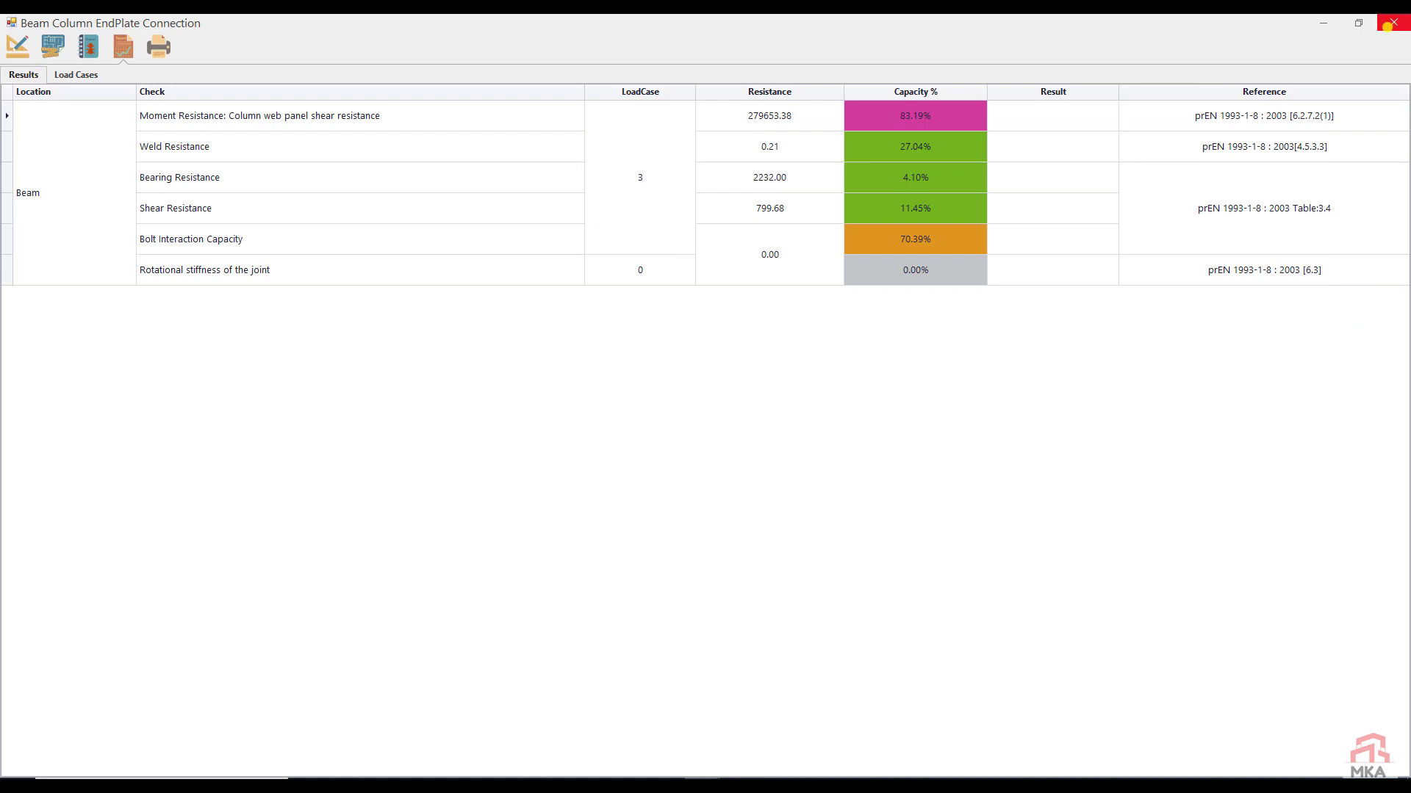
{"action": "left_click", "coordinate": [1394, 23]}
{"action": "left_click", "coordinate": [706, 455]}
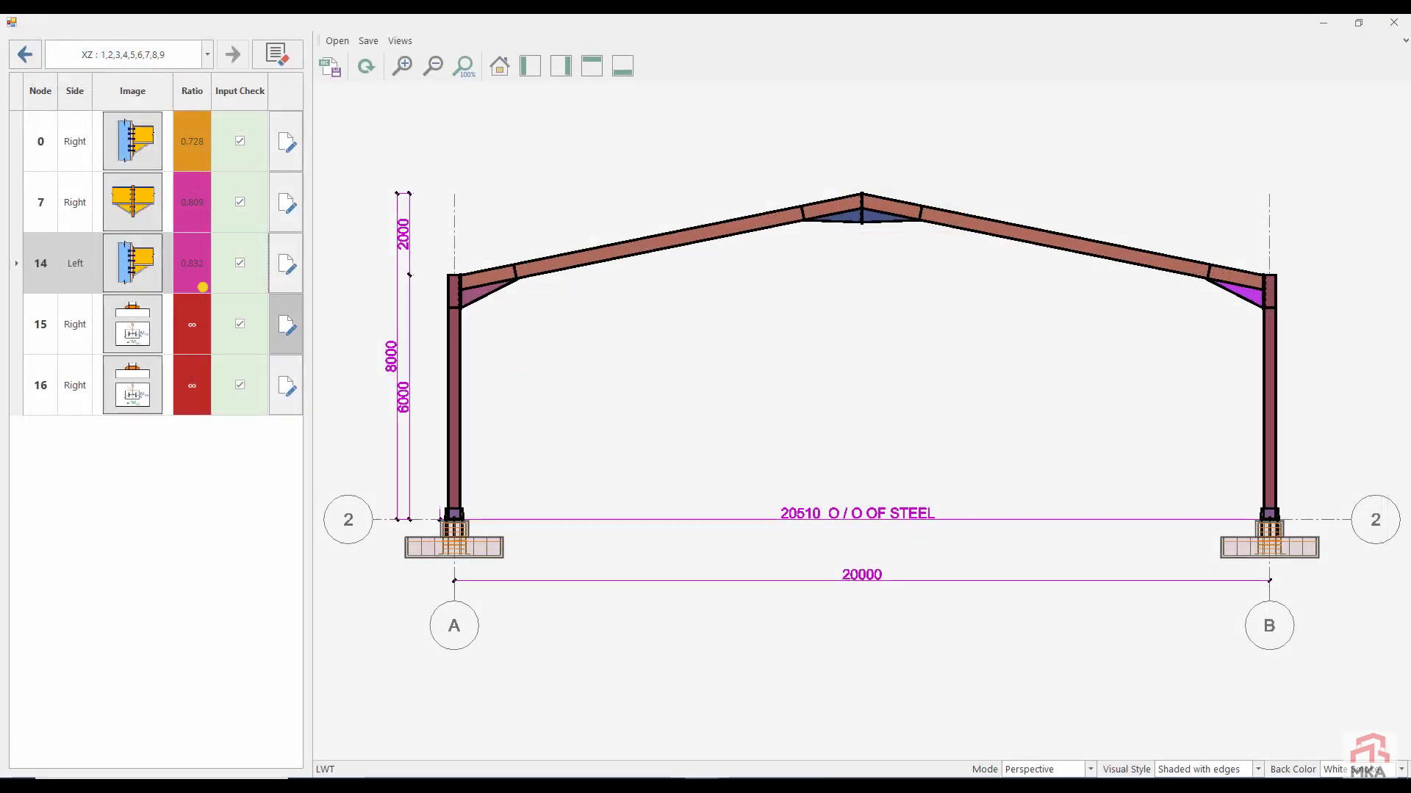
Reduce node 7's apex splice to 4 bolt rows inside the flanges and save, giving ratio 0.659
{"action": "left_click", "coordinate": [286, 204]}
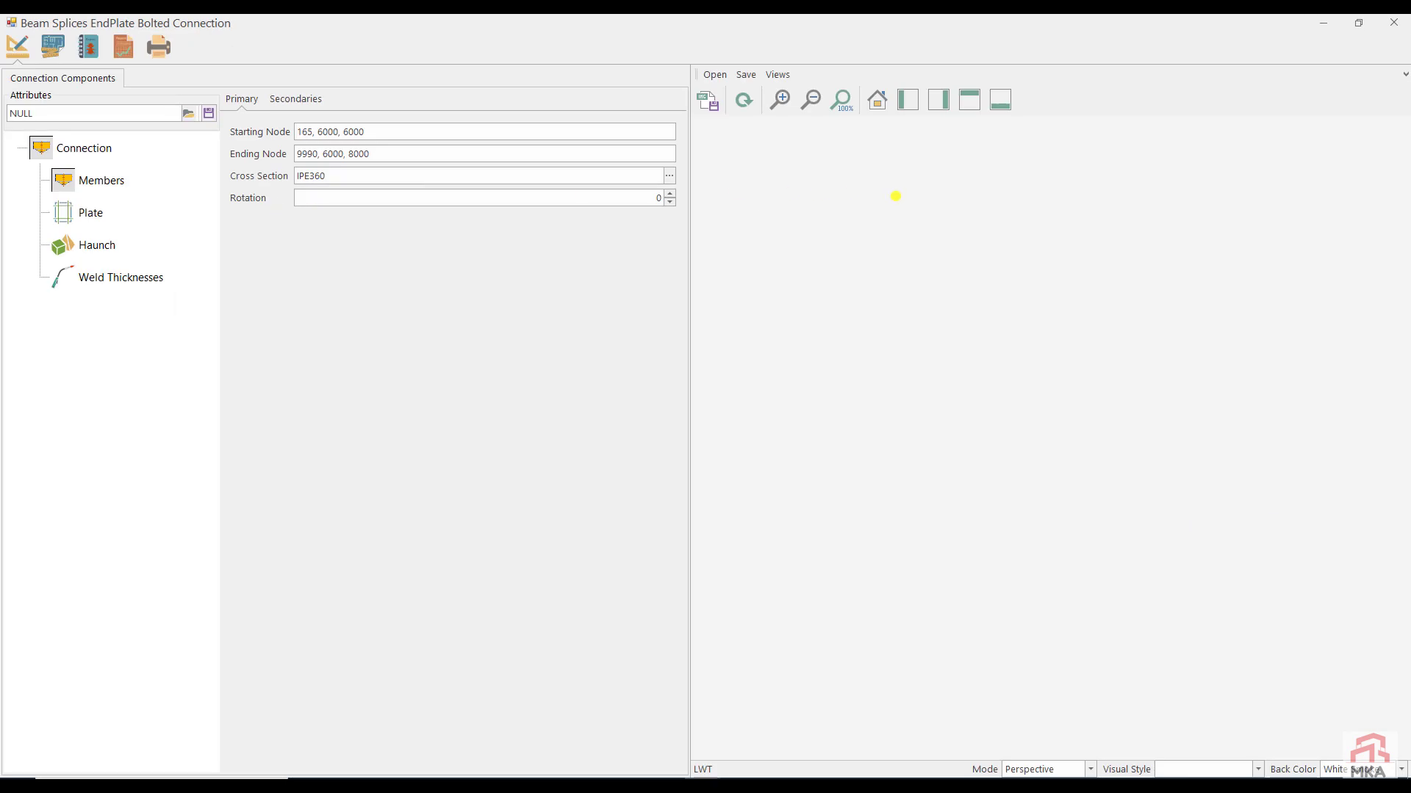
{"action": "scroll", "coordinate": [1047, 413], "scroll_direction": "up", "scroll_amount": 5}
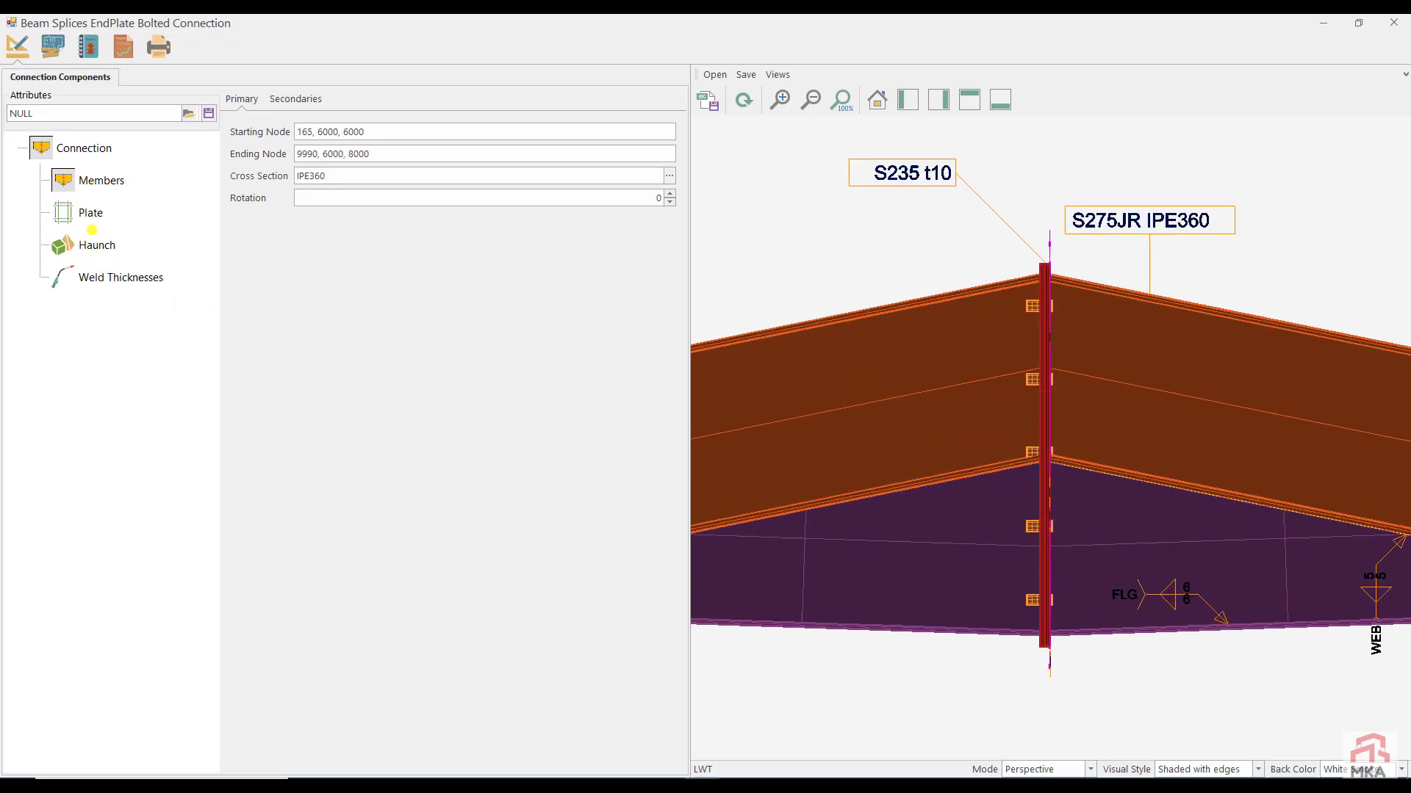
{"action": "left_click", "coordinate": [90, 214]}
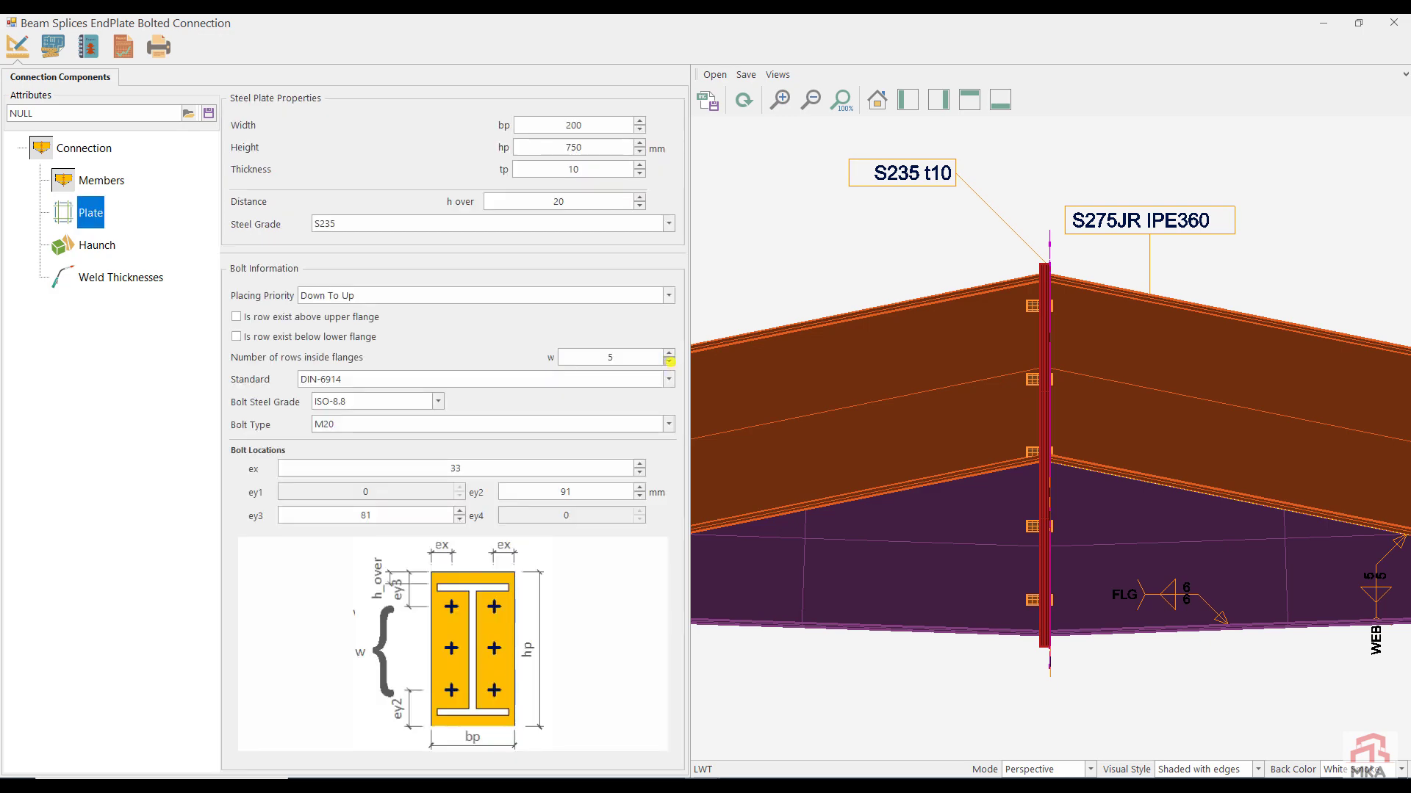
{"action": "left_click", "coordinate": [669, 361]}
{"action": "left_click", "coordinate": [744, 99]}
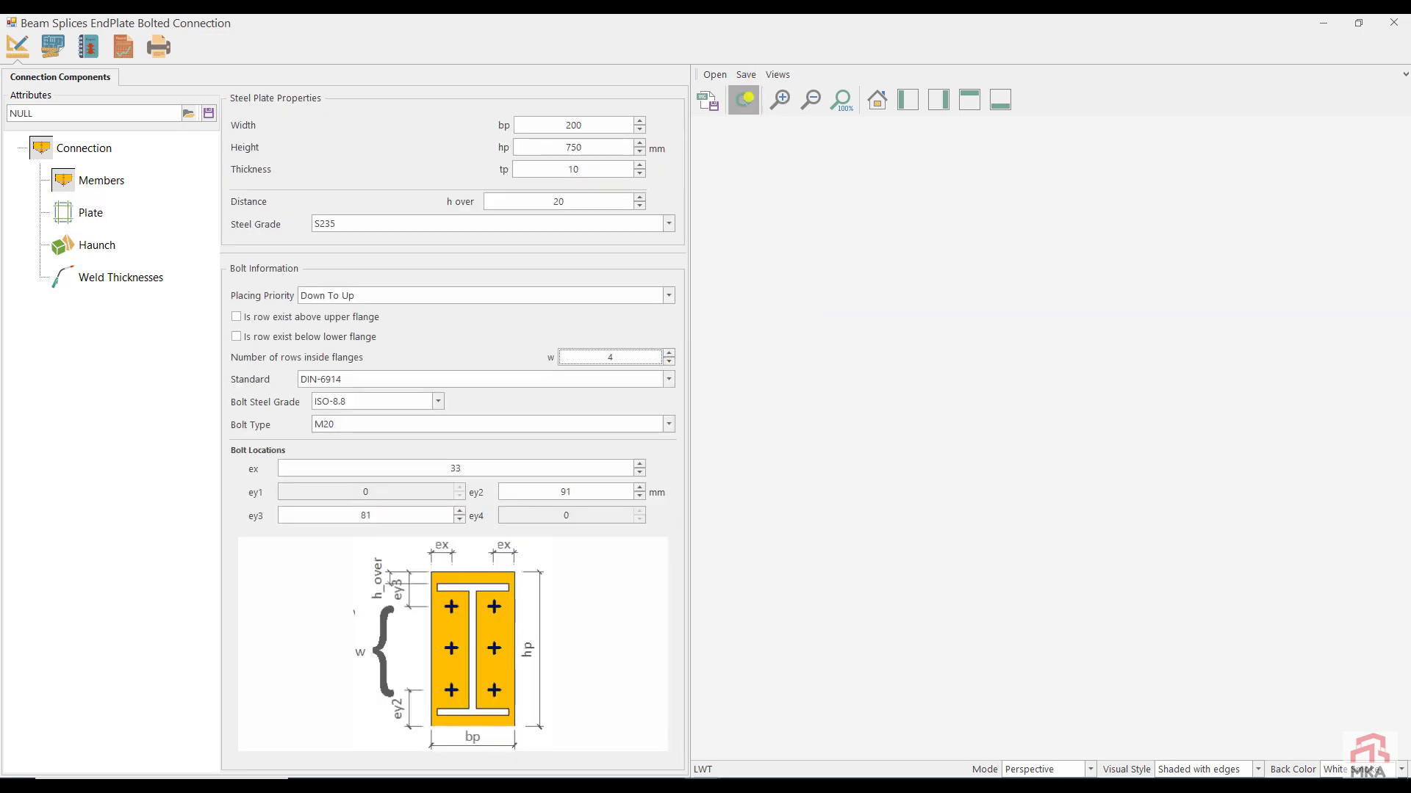
{"action": "left_click", "coordinate": [121, 49]}
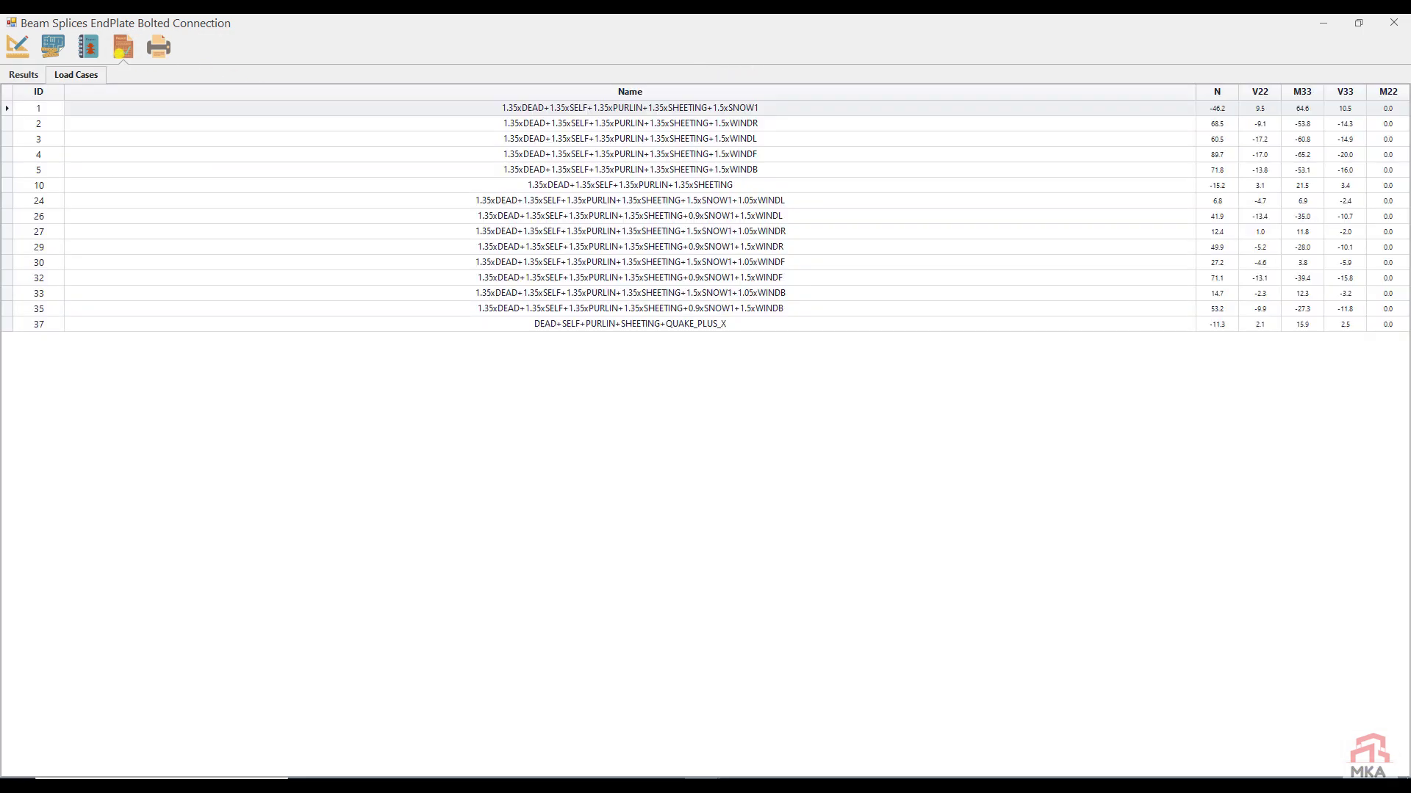
{"action": "left_click", "coordinate": [24, 73]}
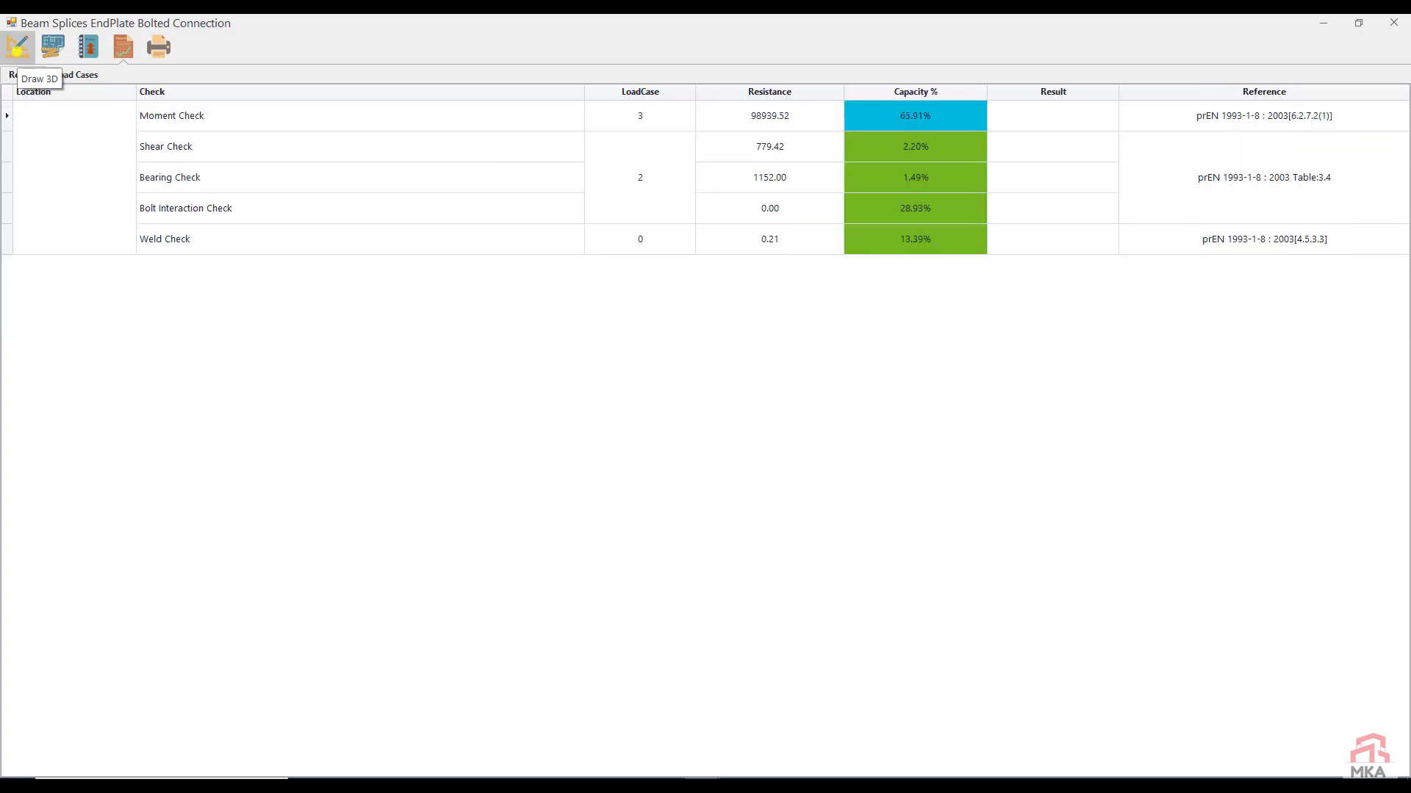
{"action": "left_click", "coordinate": [17, 47]}
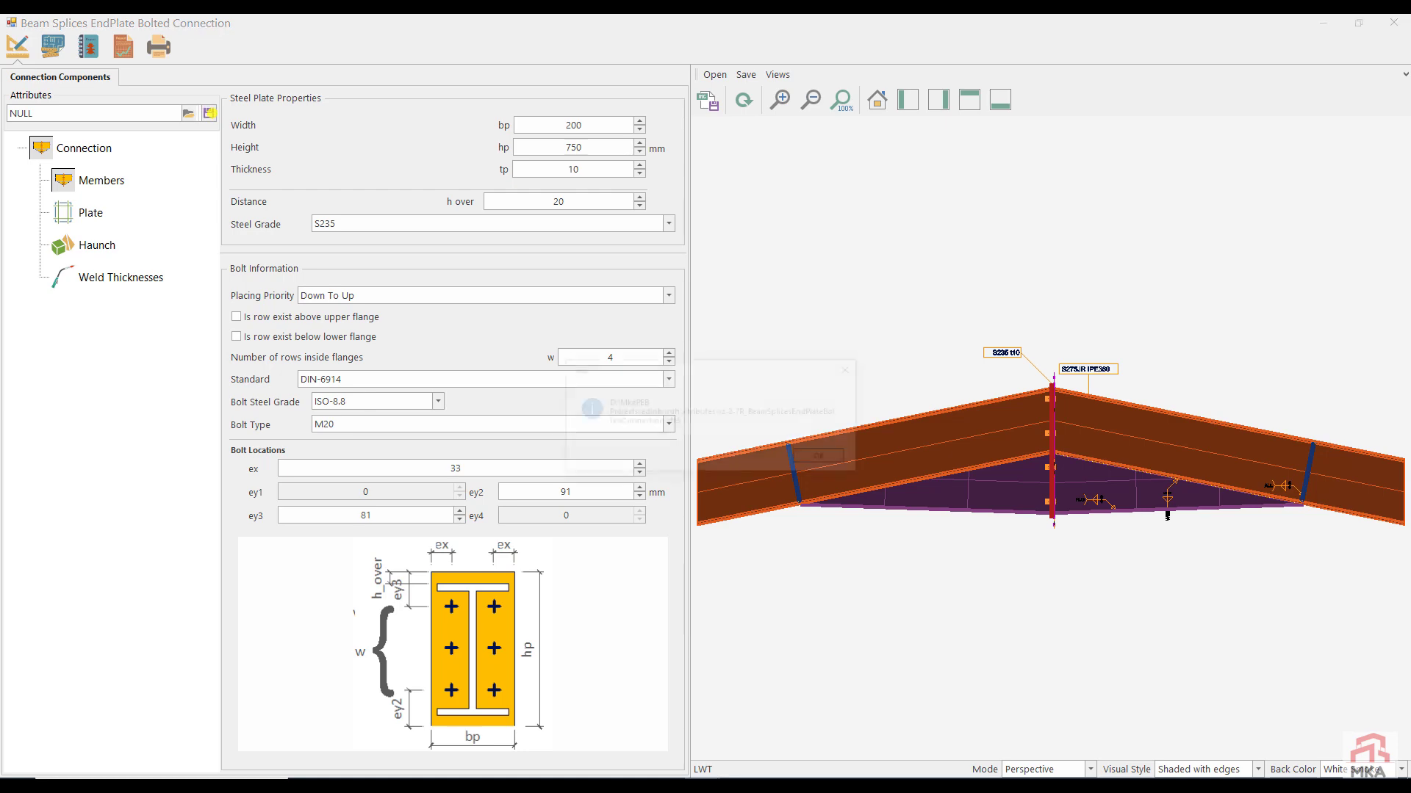
{"action": "left_click", "coordinate": [819, 457]}
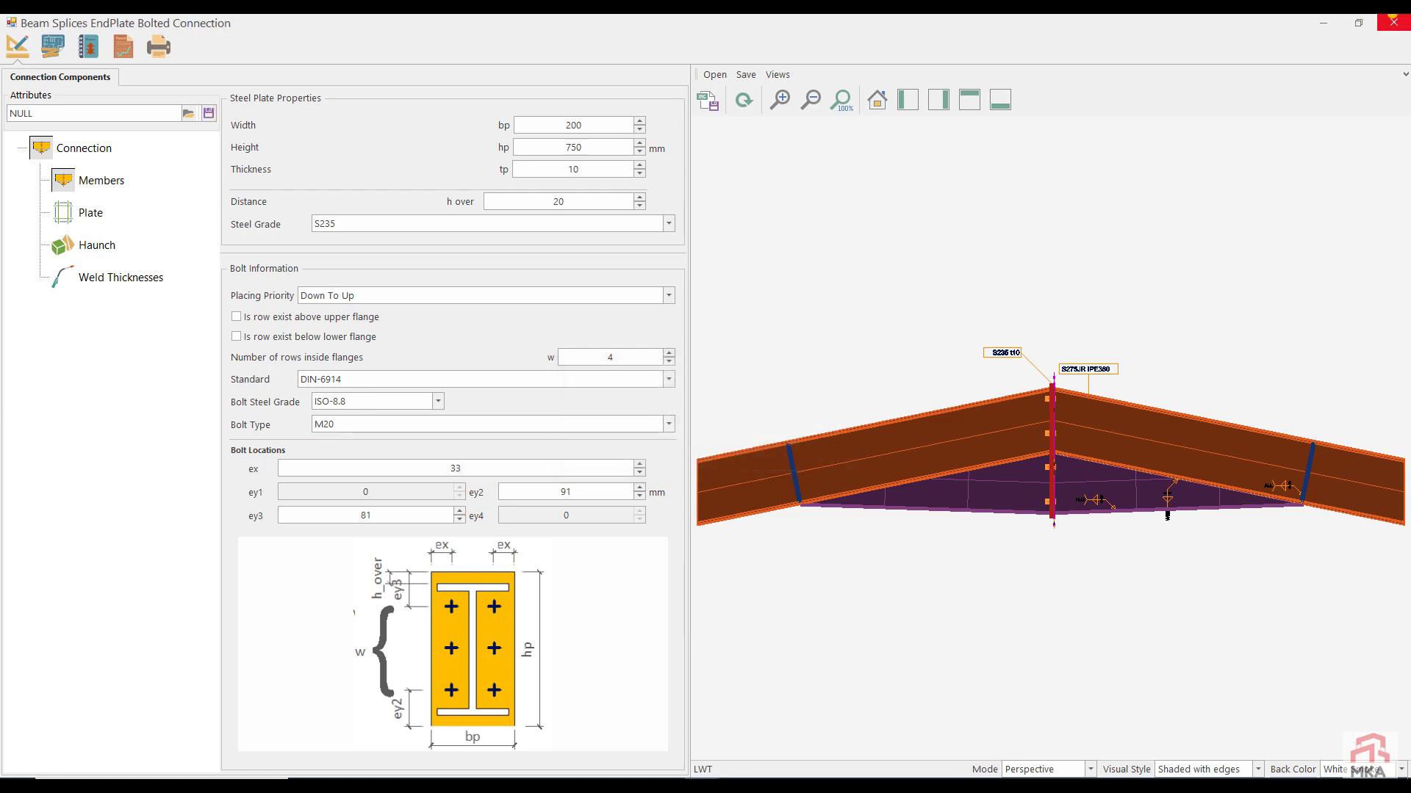
{"action": "left_click", "coordinate": [1392, 21]}
{"action": "left_click", "coordinate": [707, 455]}
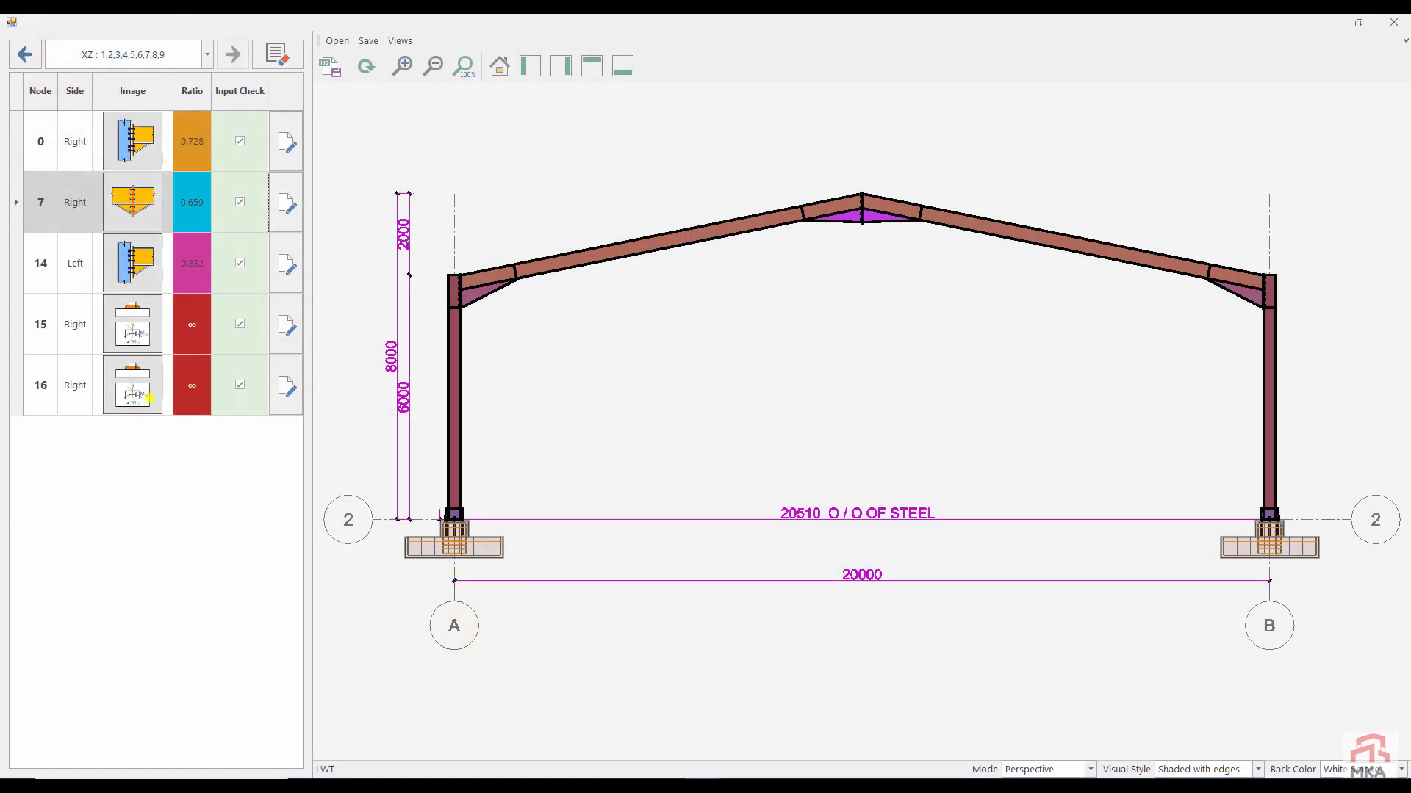
{"action": "left_click", "coordinate": [286, 326]}
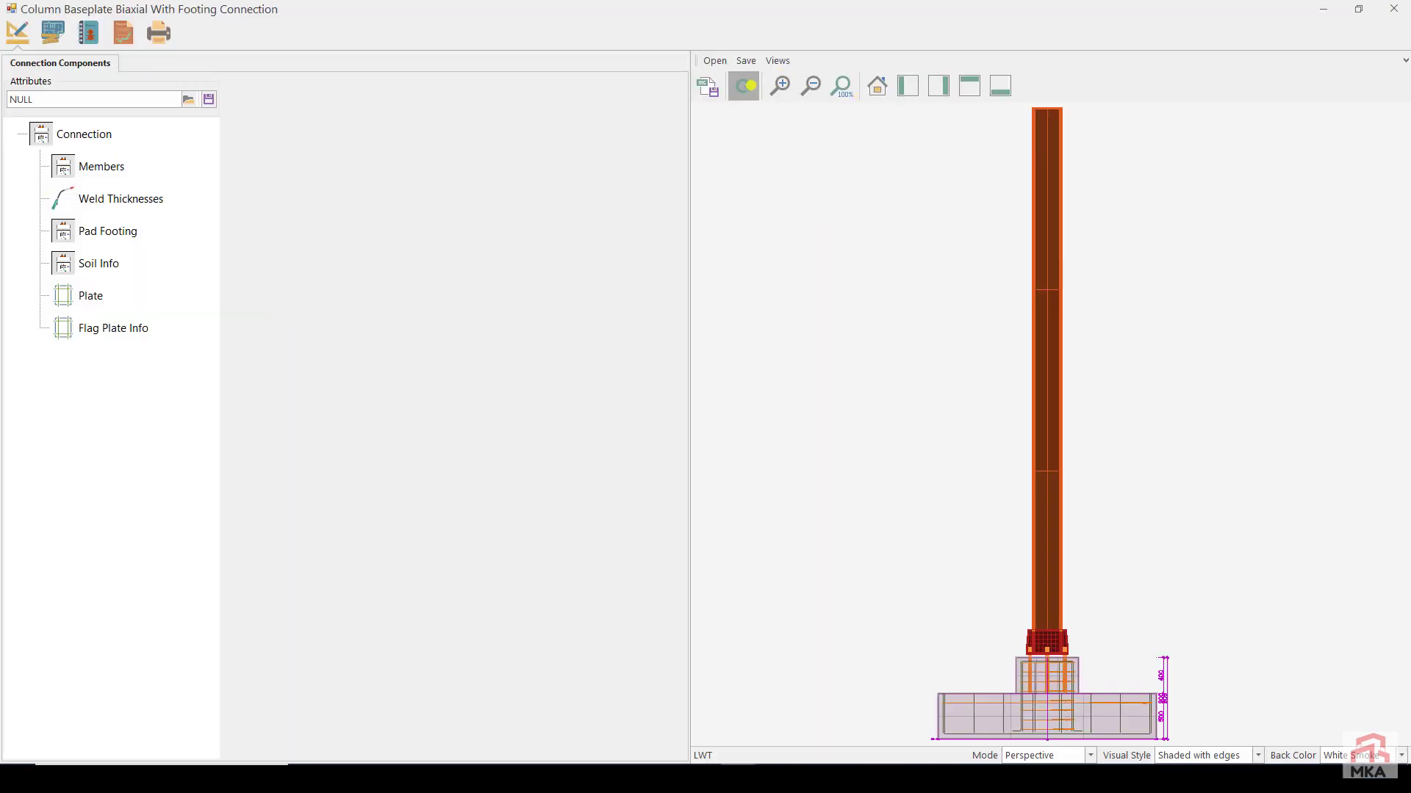
{"action": "left_click", "coordinate": [744, 86]}
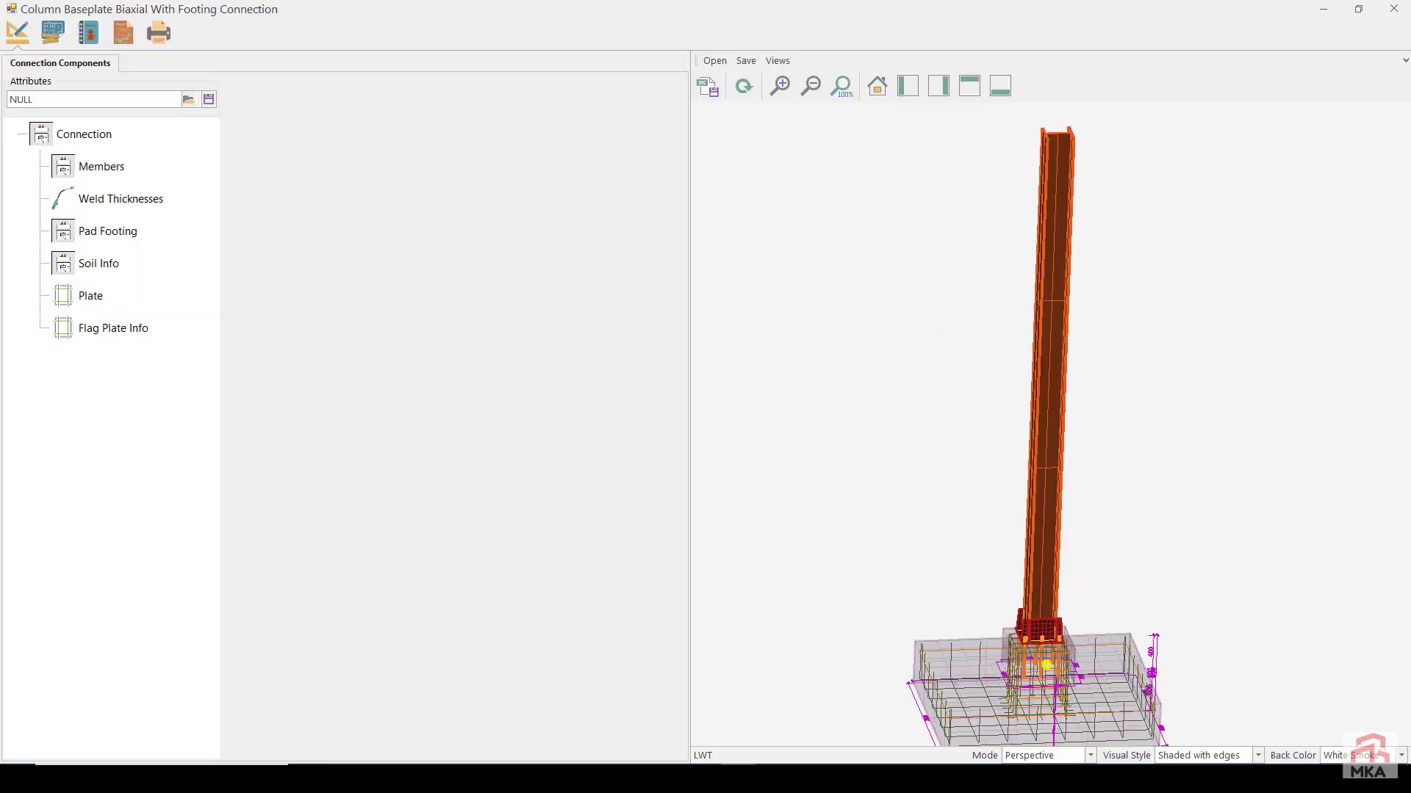
{"action": "scroll", "coordinate": [1040, 644], "scroll_direction": "up", "scroll_amount": 5}
{"action": "scroll", "coordinate": [1047, 672], "scroll_direction": "down", "scroll_amount": 5}
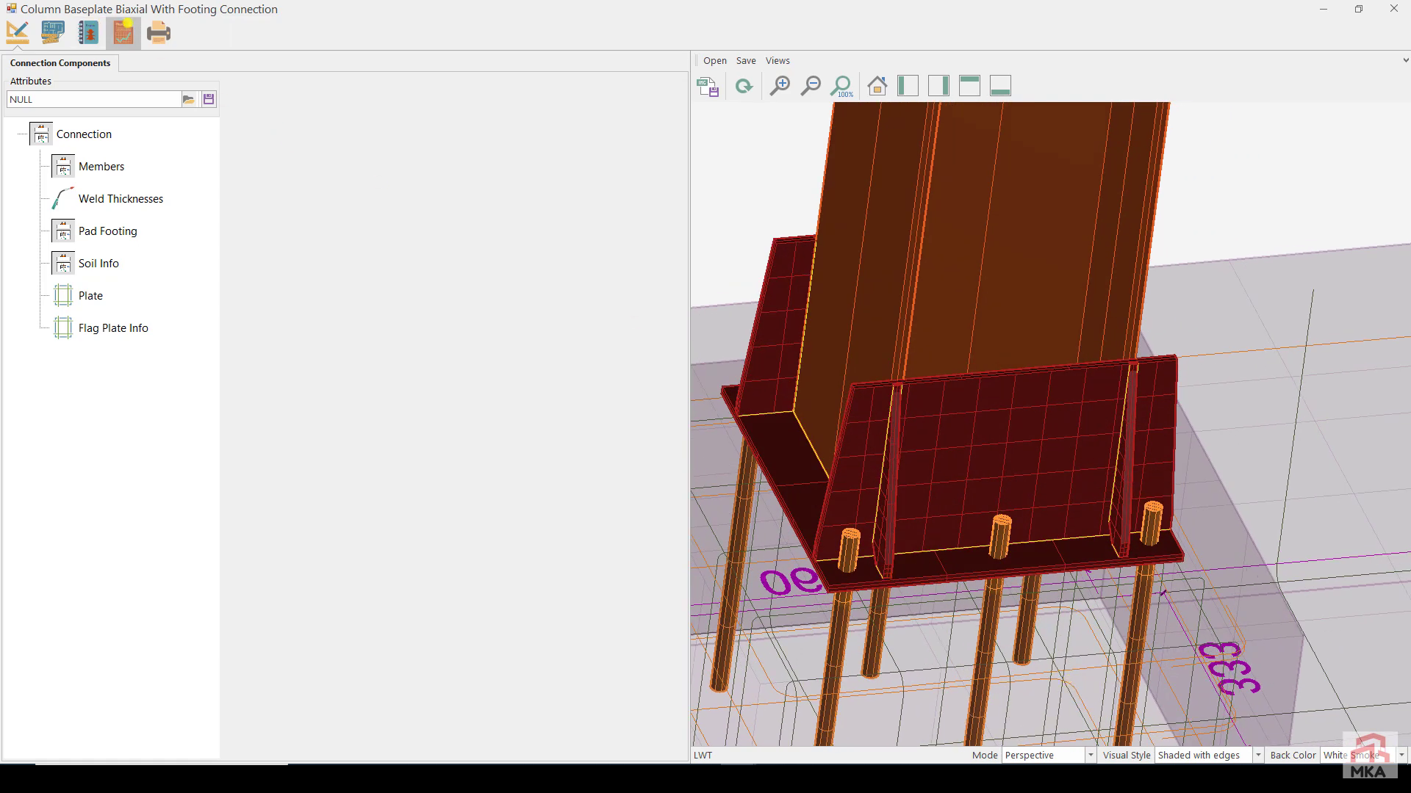
{"action": "left_click", "coordinate": [123, 32]}
{"action": "left_click", "coordinate": [34, 61]}
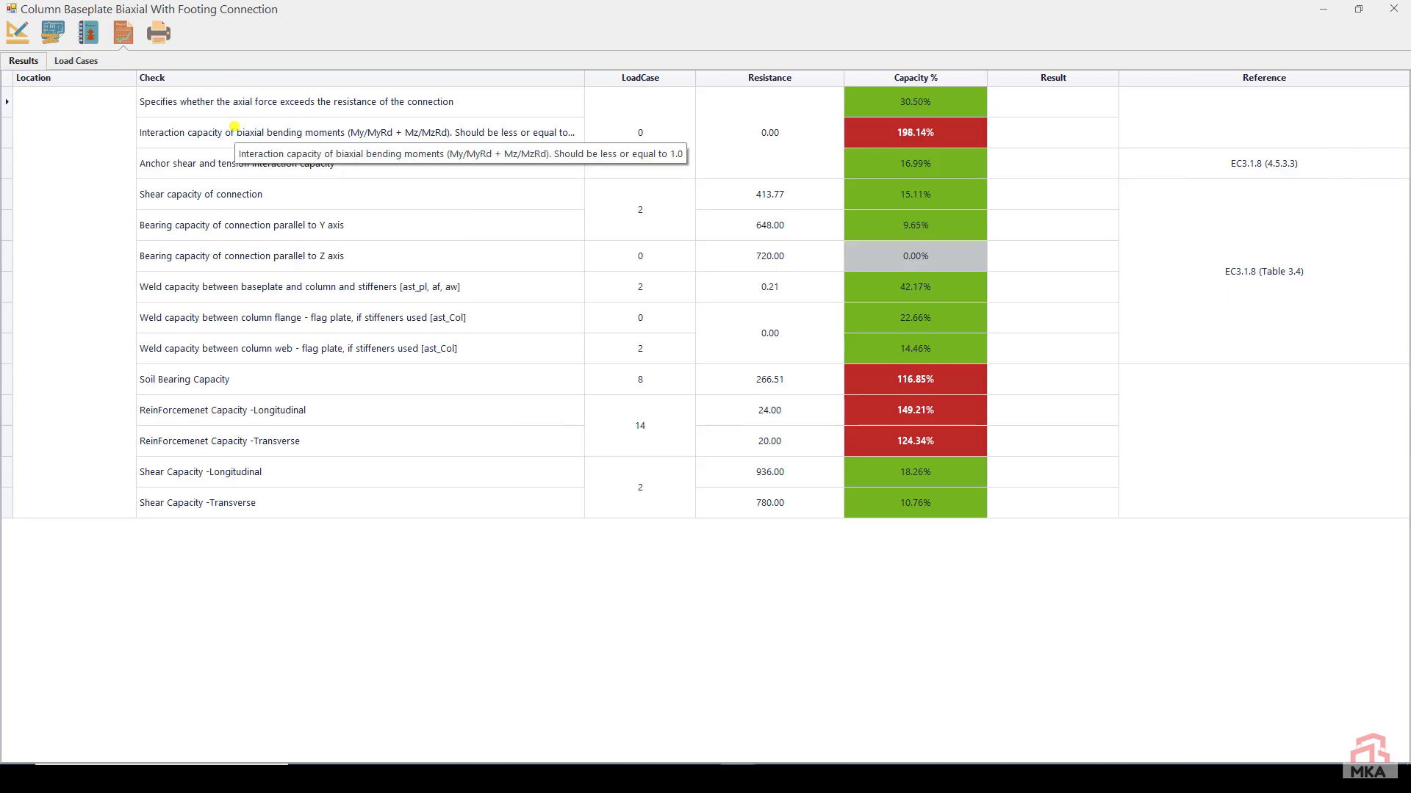
{"action": "left_click", "coordinate": [233, 128]}
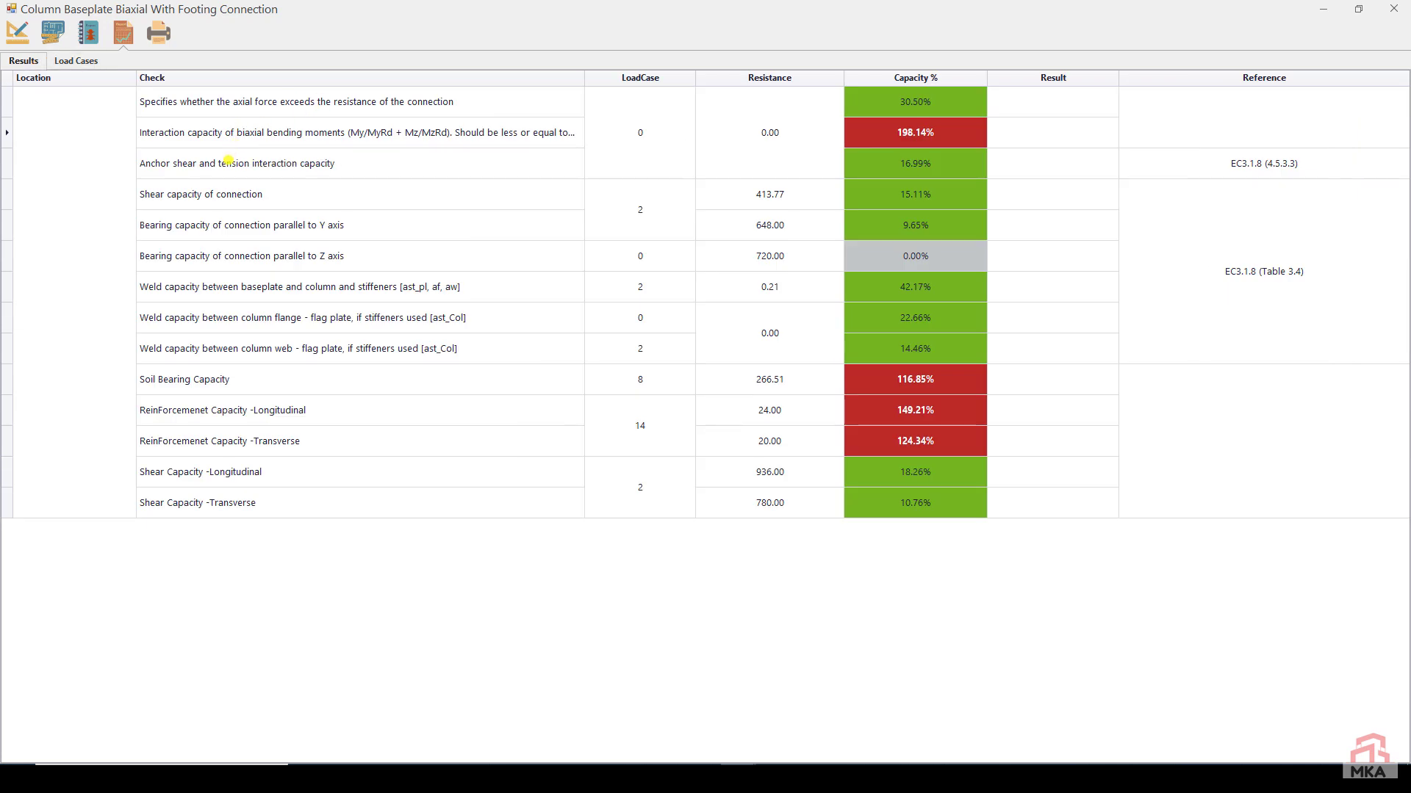
{"action": "left_click", "coordinate": [245, 379]}
{"action": "left_click", "coordinate": [17, 32]}
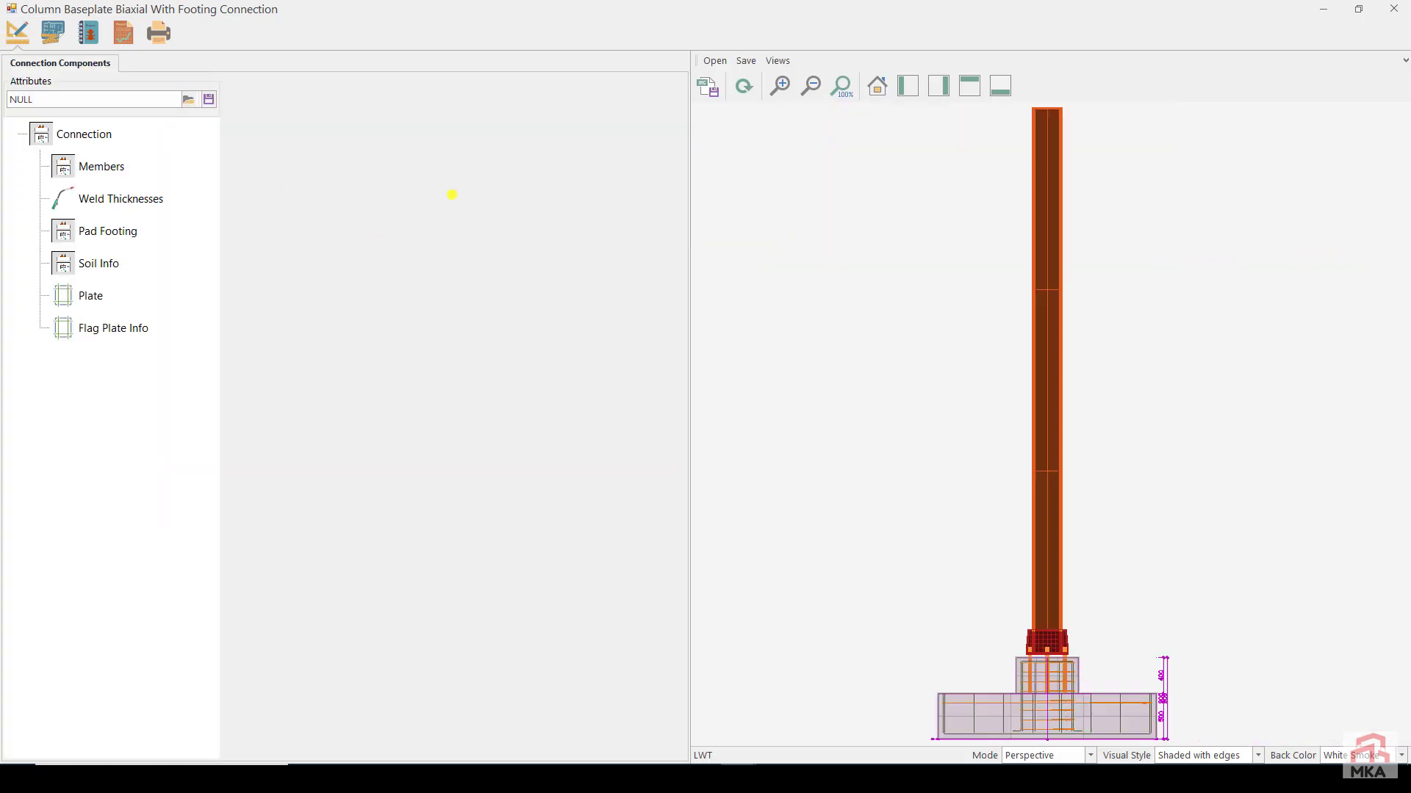
Set the base plate to 500 mm wide, 600 mm high and 30 mm thick
{"action": "left_click", "coordinate": [91, 295]}
{"action": "middle_click_drag", "start_coordinate": [1042, 614], "coordinate": [1085, 685]}
{"action": "scroll", "coordinate": [1085, 685], "scroll_direction": "up", "scroll_amount": 5}
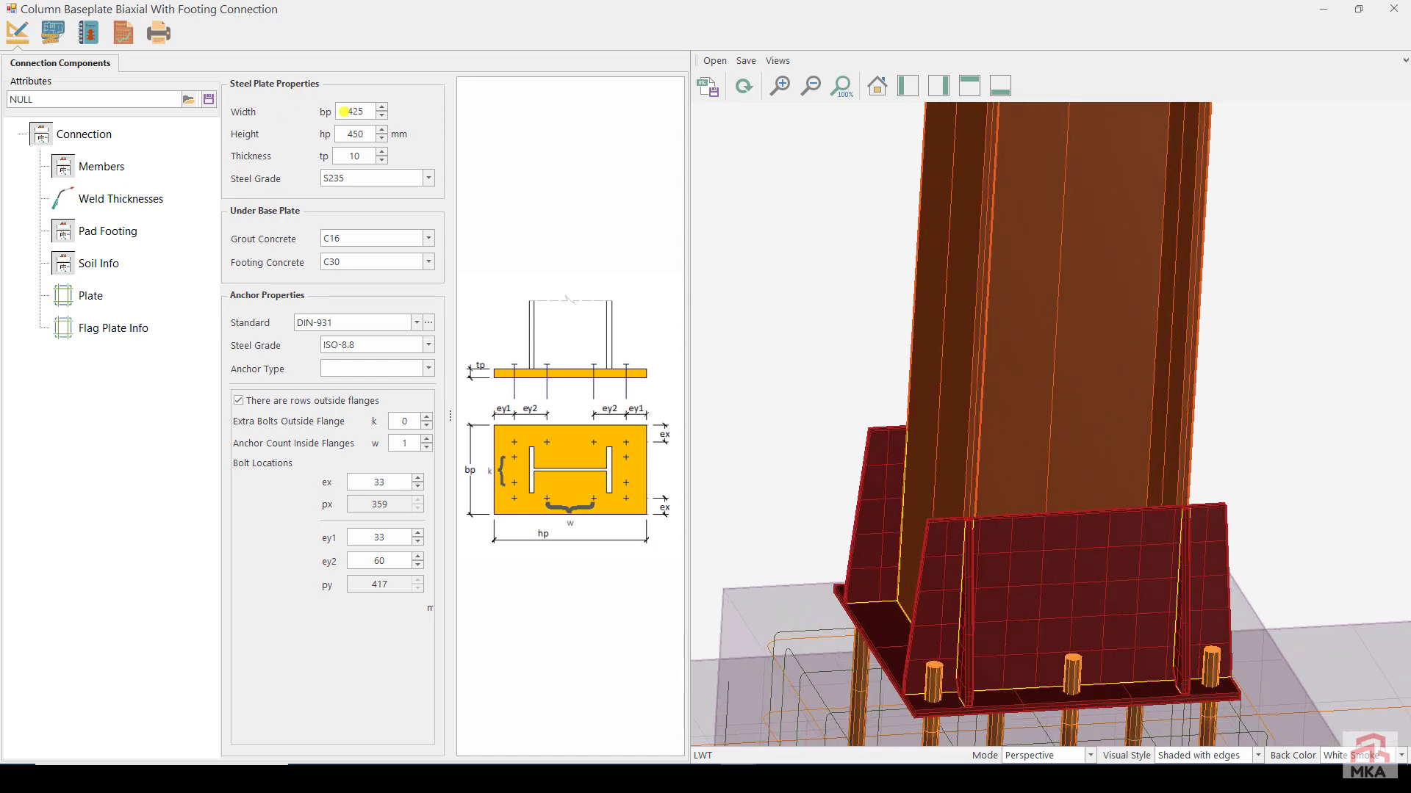
{"action": "double_click", "coordinate": [345, 111]}
{"action": "type", "text": "550"}
{"action": "double_click", "coordinate": [355, 110]}
{"action": "type", "text": "500"}
{"action": "double_click", "coordinate": [365, 132]}
{"action": "type", "text": "600"}
{"action": "double_click", "coordinate": [364, 155]}
{"action": "type", "text": "30"}
Use M24 anchor bolts with one extra bolt outside each flange, and recalculate
{"action": "left_click", "coordinate": [377, 360]}
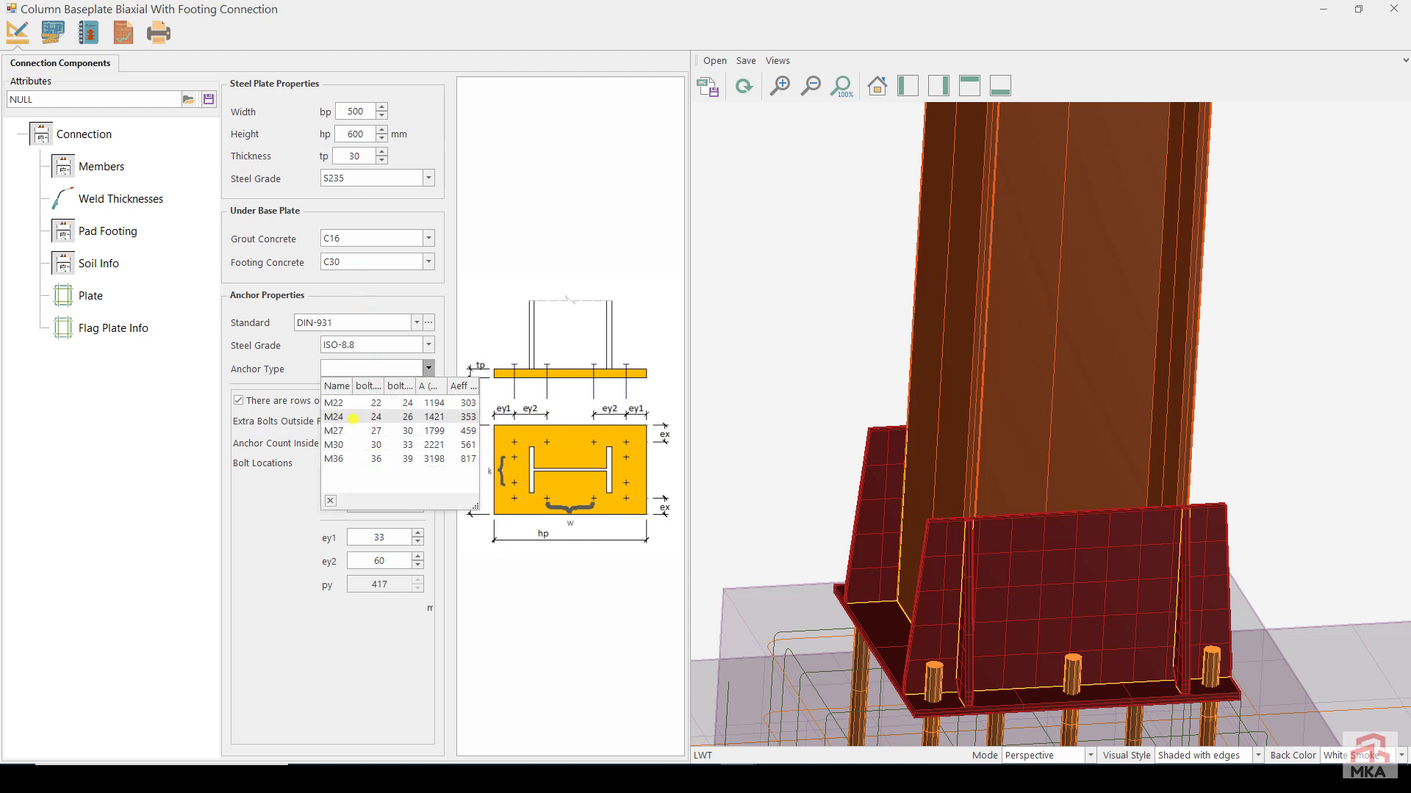
{"action": "left_click", "coordinate": [354, 417]}
{"action": "left_click", "coordinate": [426, 415]}
{"action": "left_click", "coordinate": [744, 86]}
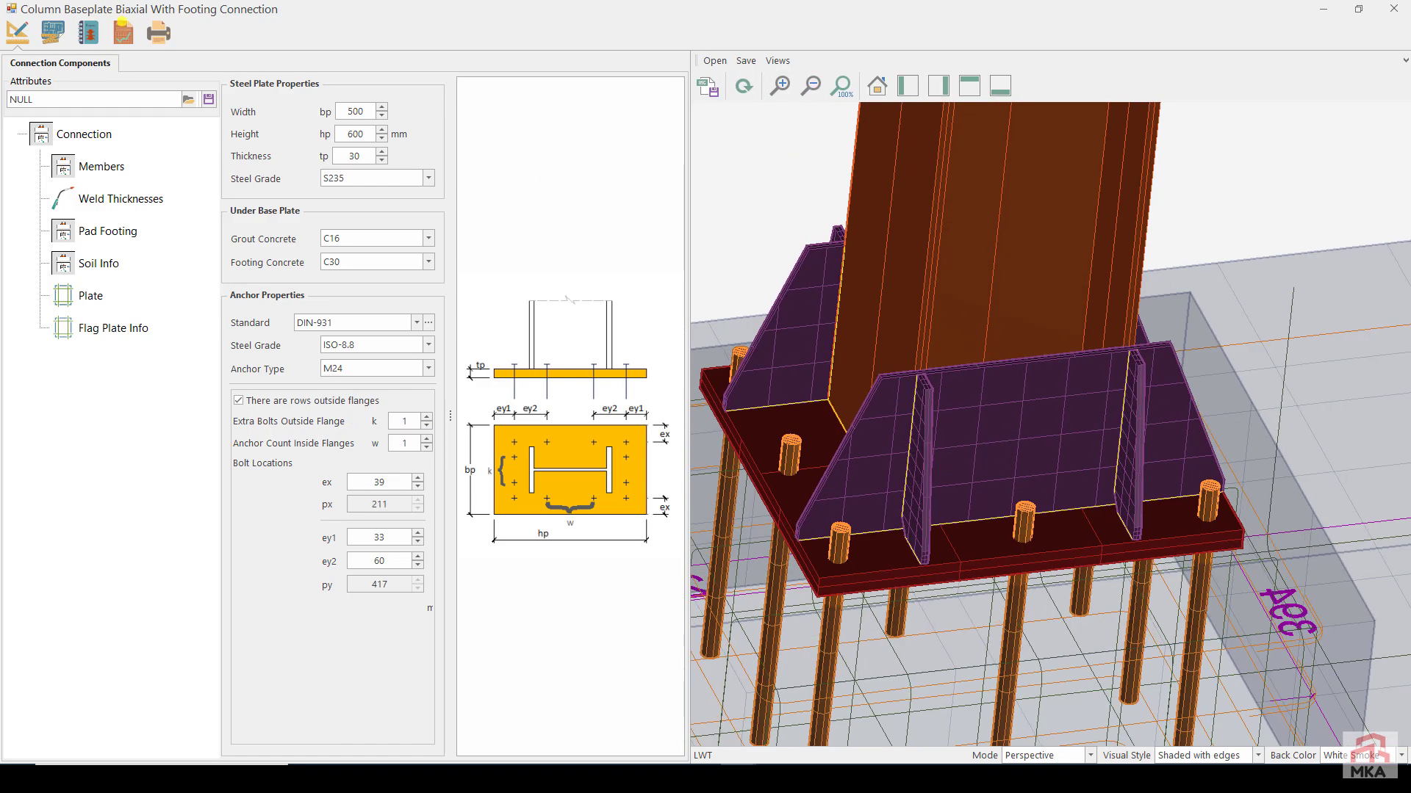
{"action": "left_click", "coordinate": [121, 34]}
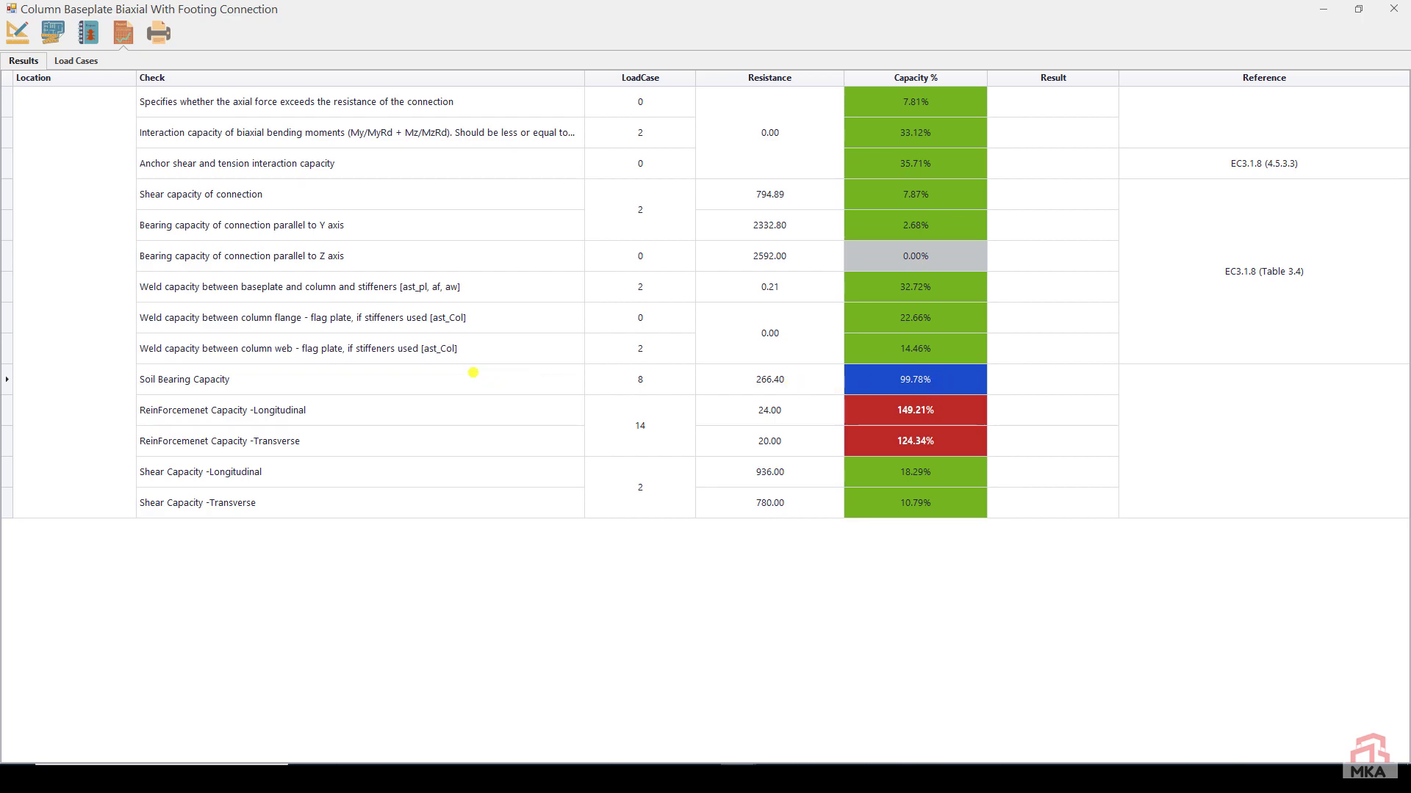
{"action": "left_click", "coordinate": [17, 33]}
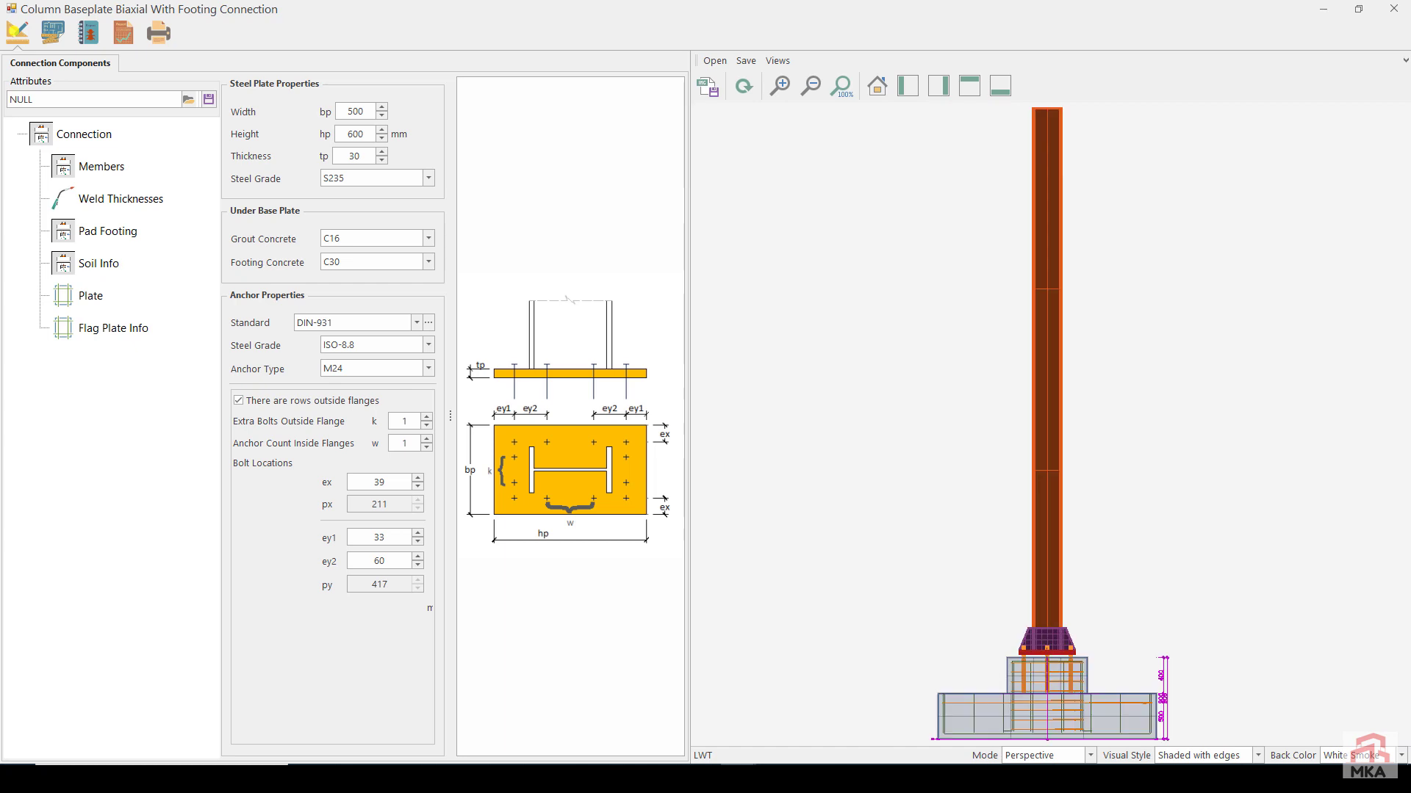
Go to the Pad Footing settings, then view the 1.png building render in Photos and close it
{"action": "left_click", "coordinate": [108, 235]}
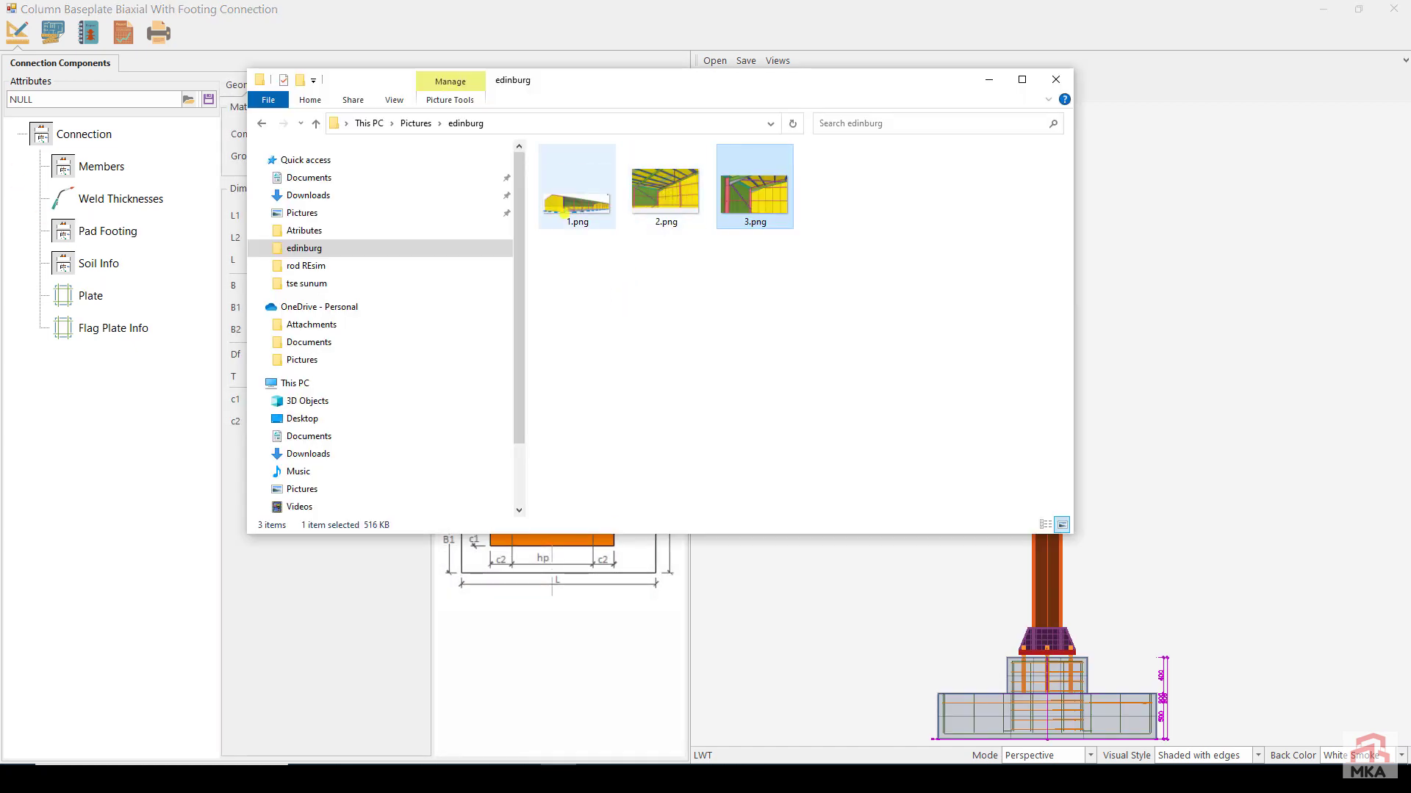
{"action": "double_click", "coordinate": [564, 213]}
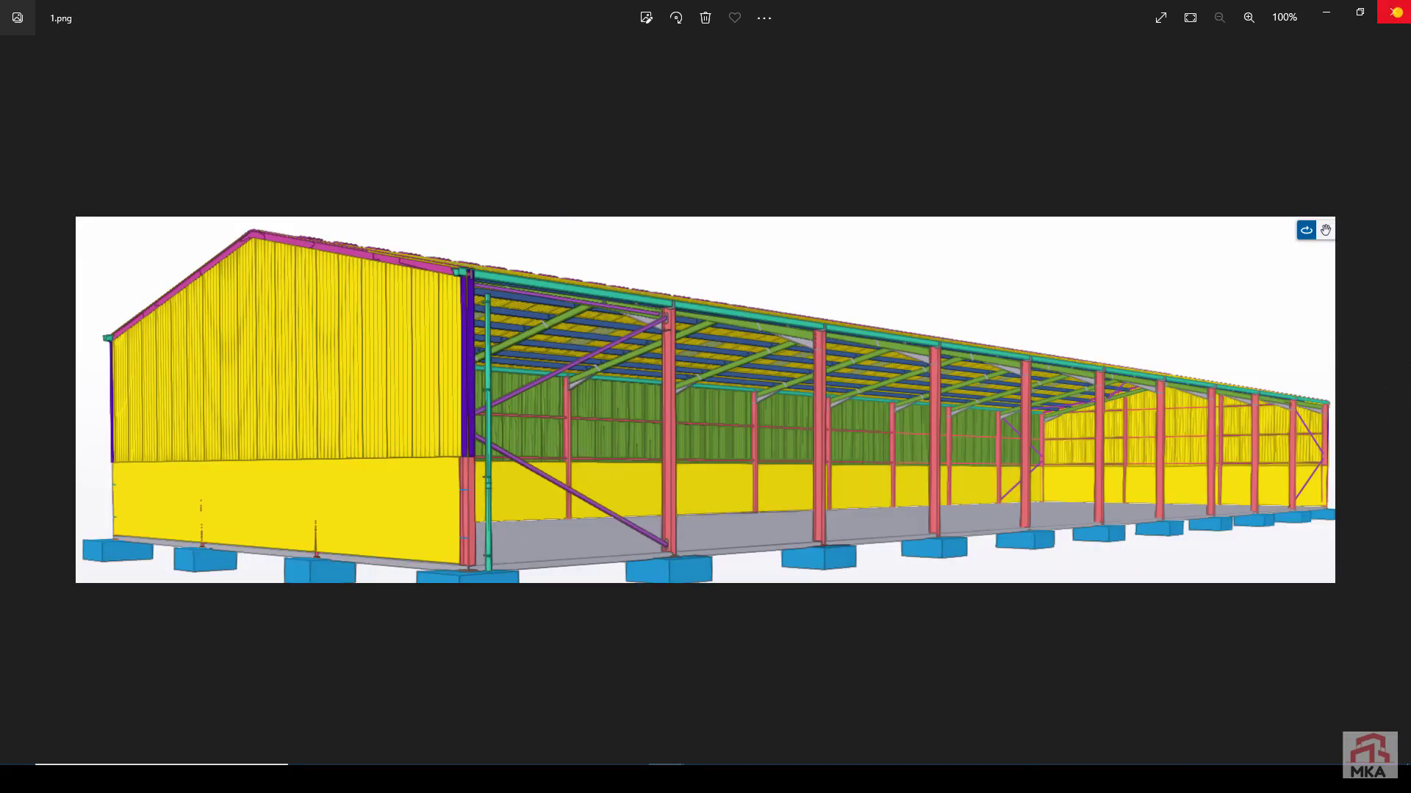
{"action": "left_click", "coordinate": [1395, 12]}
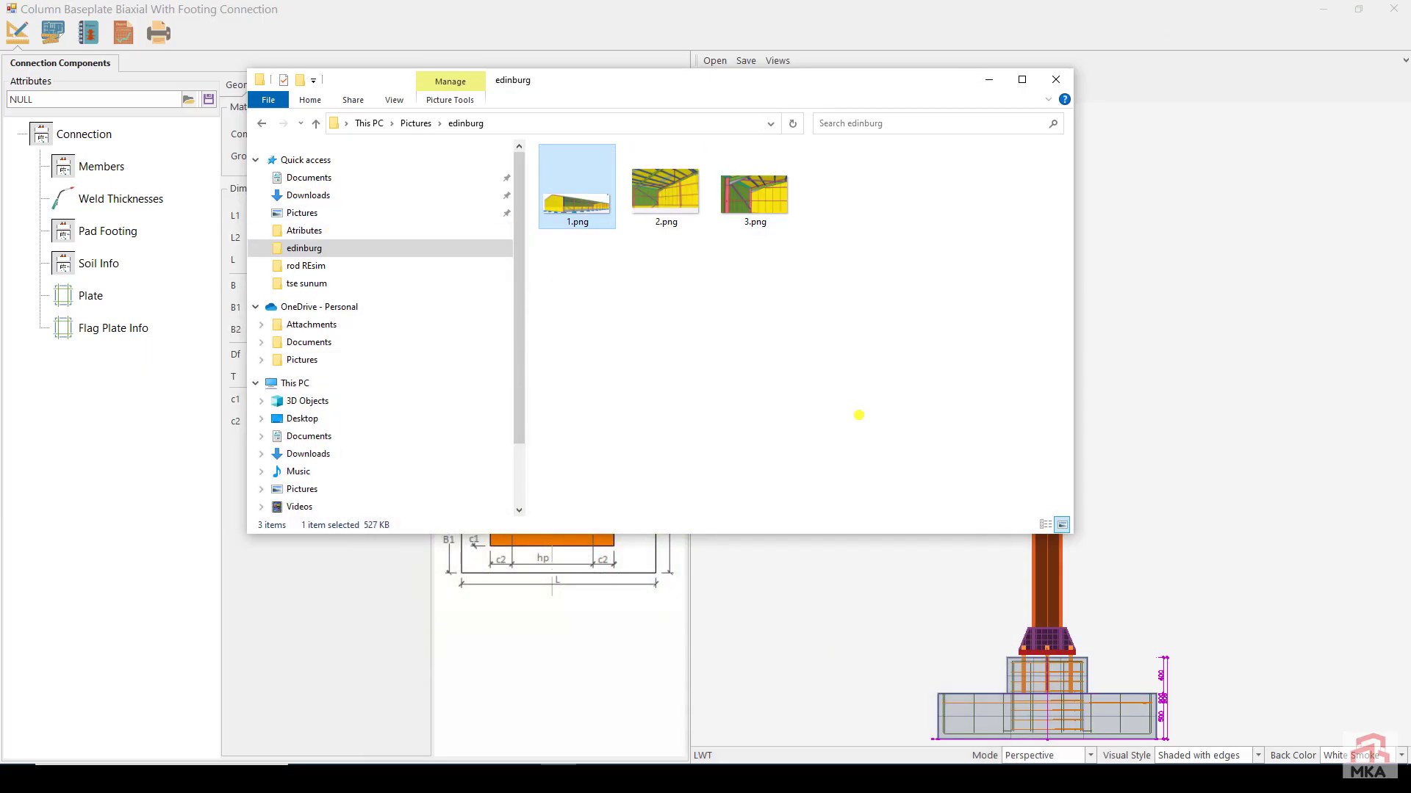
Set footing thickness T and depth Df to 80 cm and L1, L2 to 150 cm, recalculating
{"action": "left_click", "coordinate": [1271, 477]}
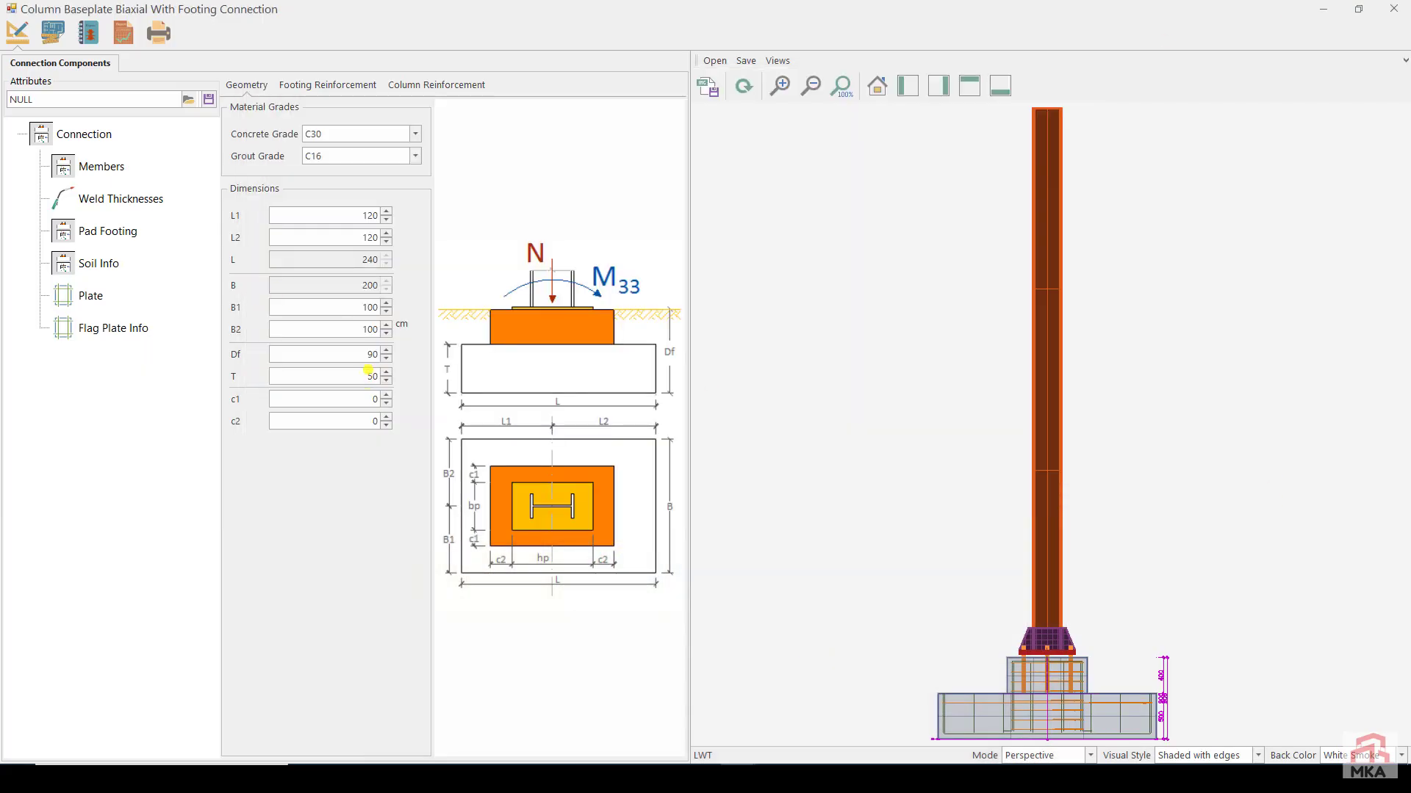
{"action": "double_click", "coordinate": [363, 375]}
{"action": "type", "text": "80"}
{"action": "double_click", "coordinate": [349, 360]}
{"action": "type", "text": "80"}
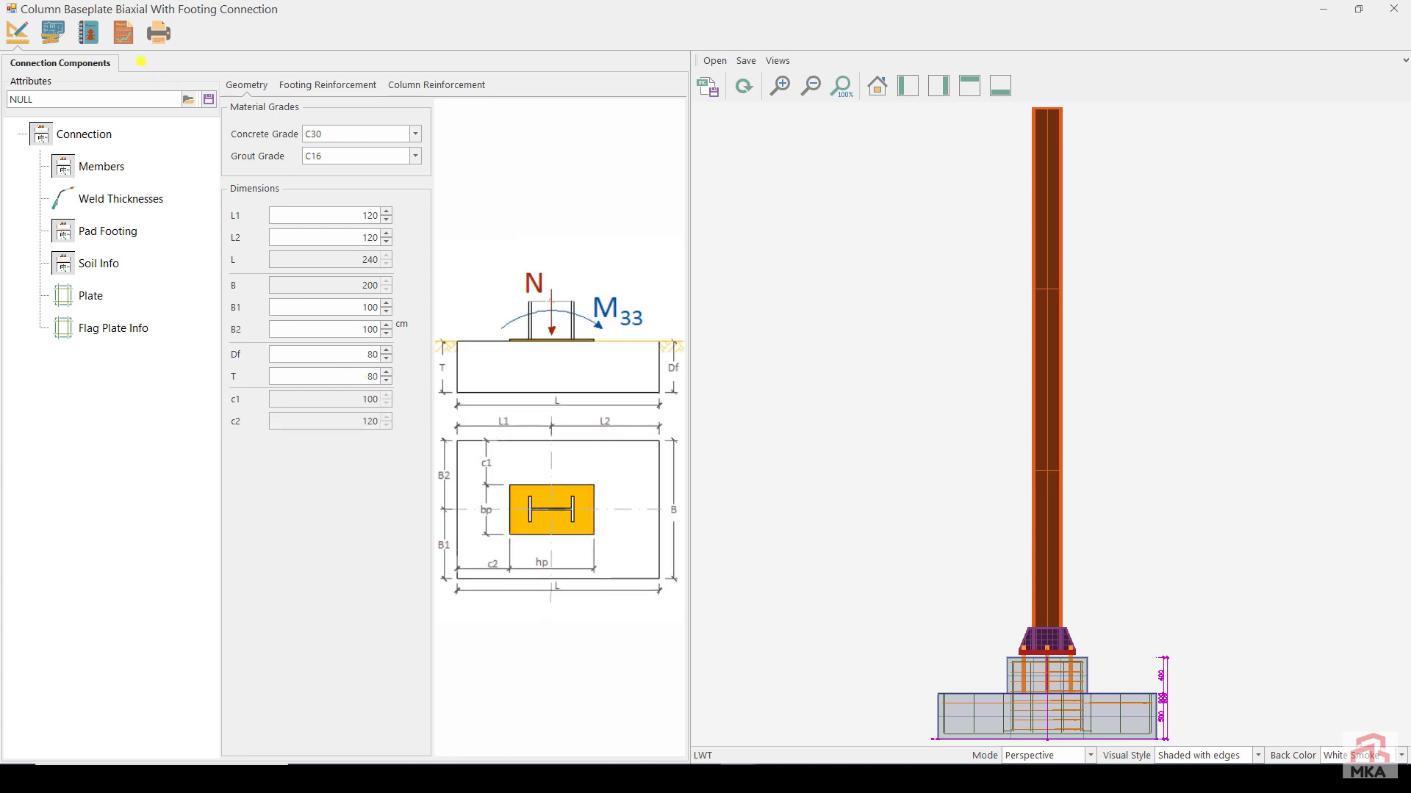
{"action": "left_click", "coordinate": [123, 33]}
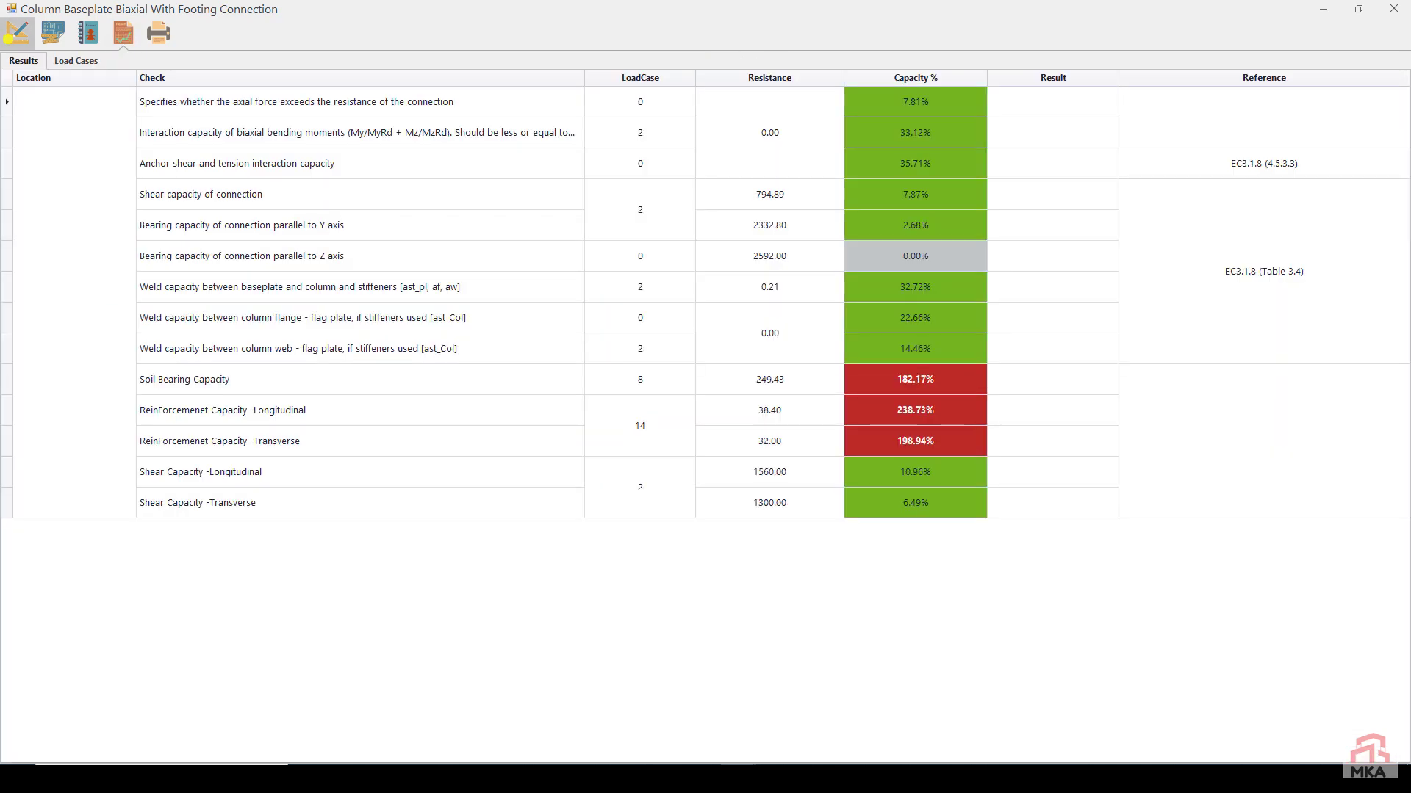
{"action": "left_click", "coordinate": [18, 33]}
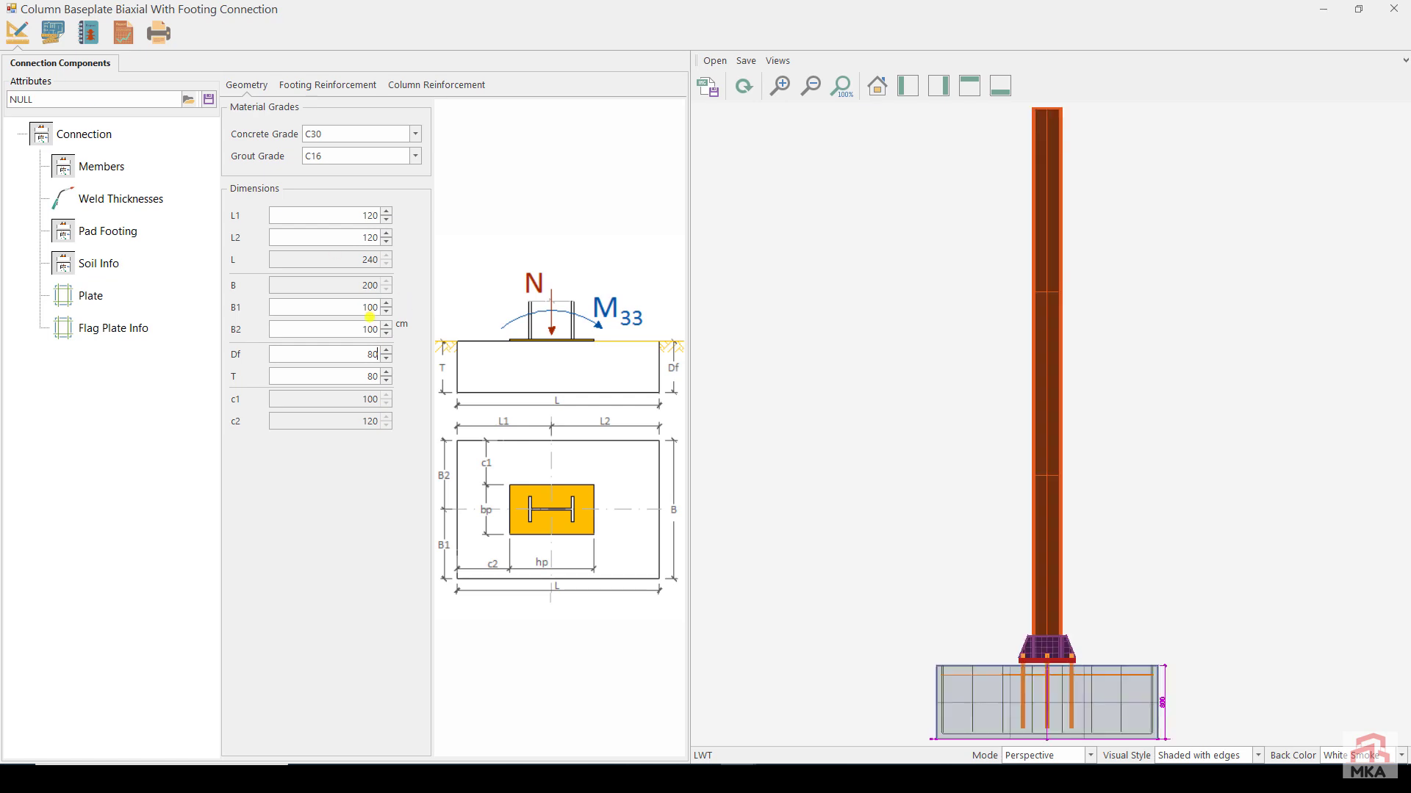
{"action": "left_click", "coordinate": [386, 211]}
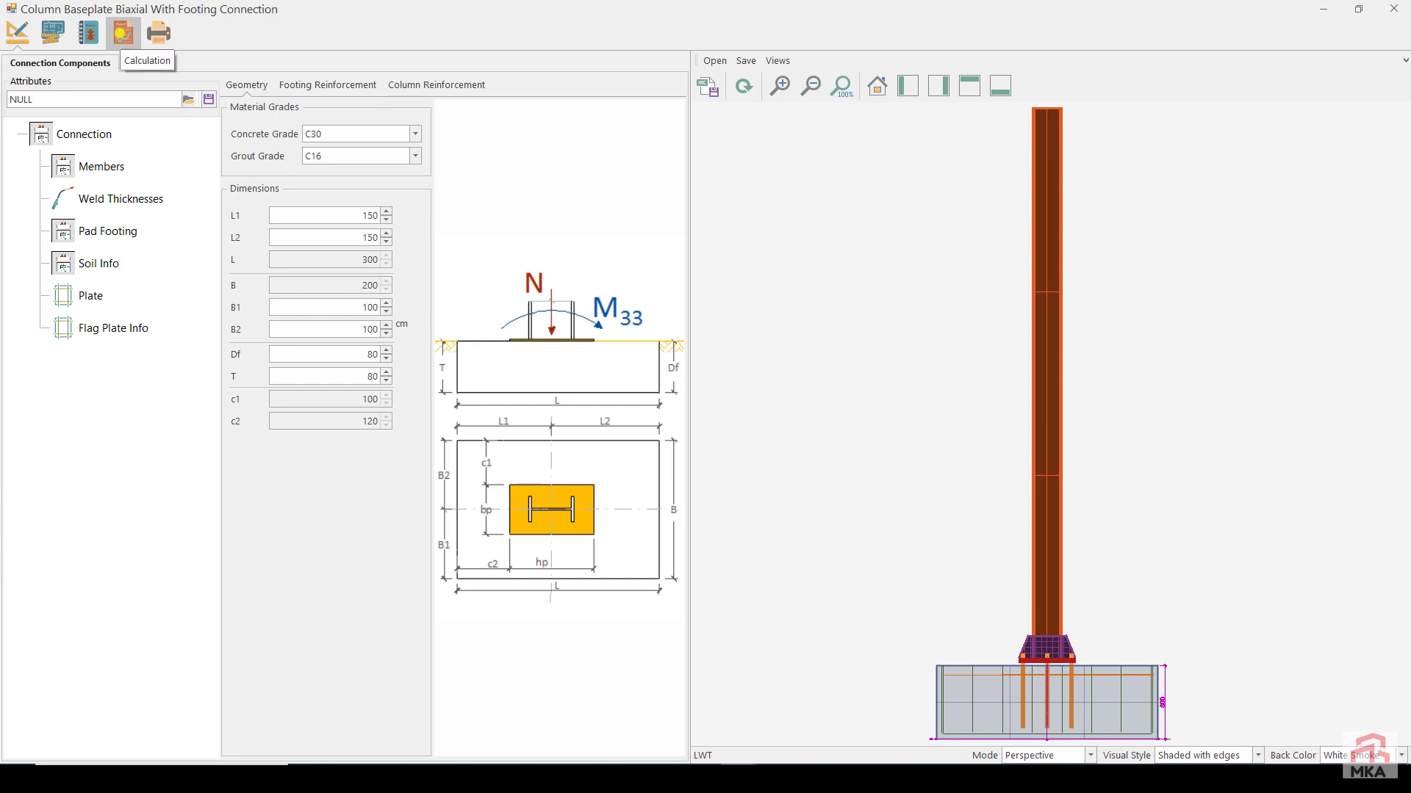
{"action": "left_click", "coordinate": [123, 33]}
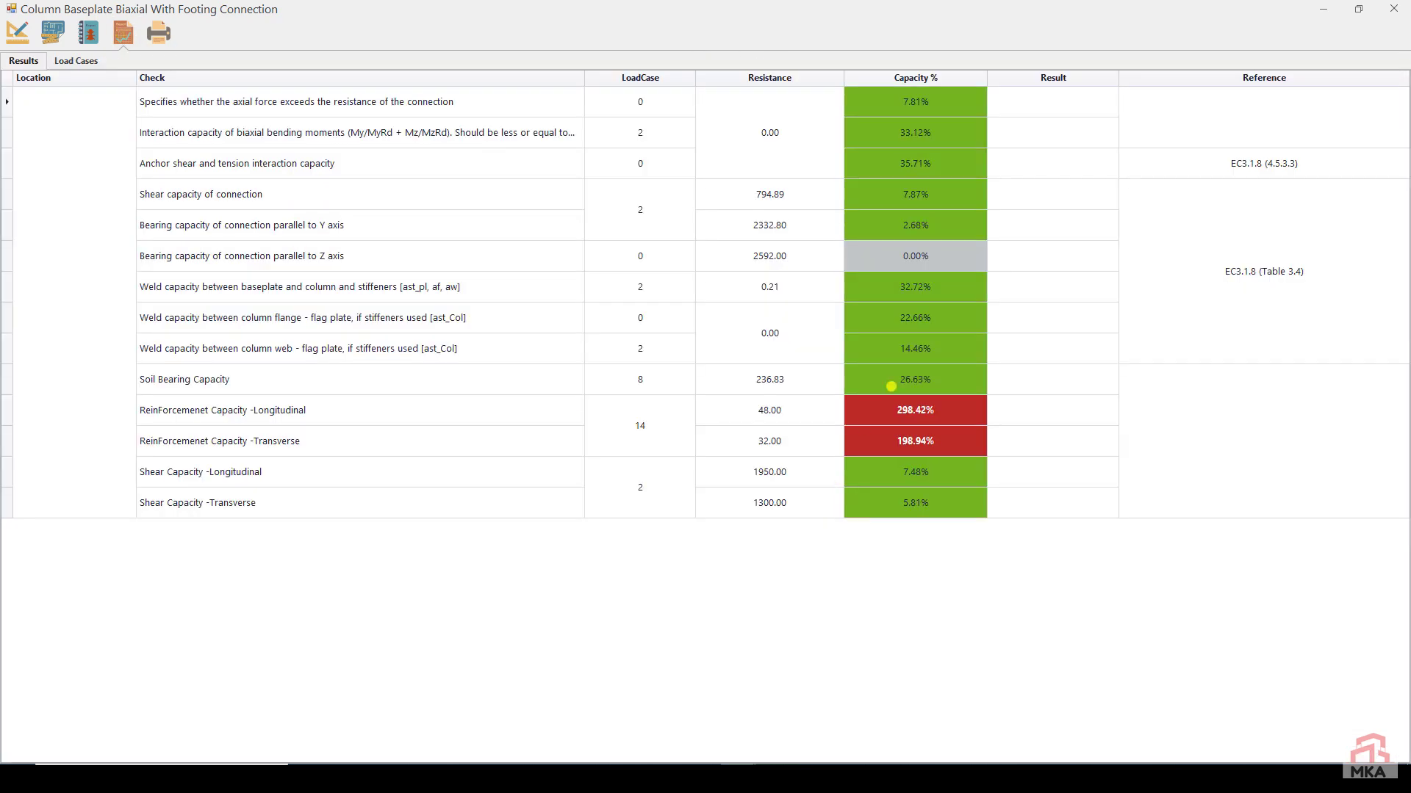
{"action": "left_click", "coordinate": [315, 401]}
Set Ø20 longitudinal footing bars, add longitudinal and transverse bars, and recalculate
{"action": "left_click", "coordinate": [16, 33]}
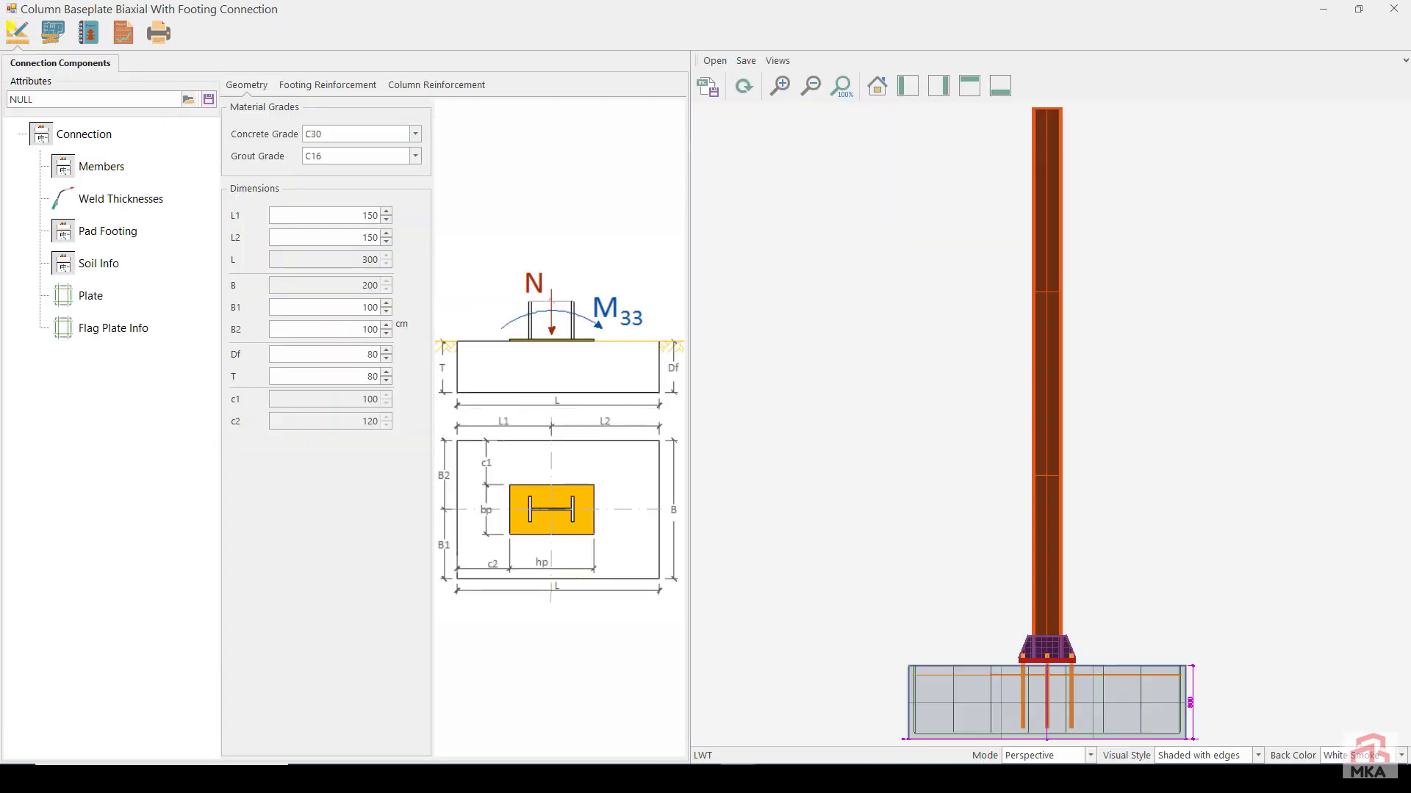
{"action": "left_click", "coordinate": [418, 84]}
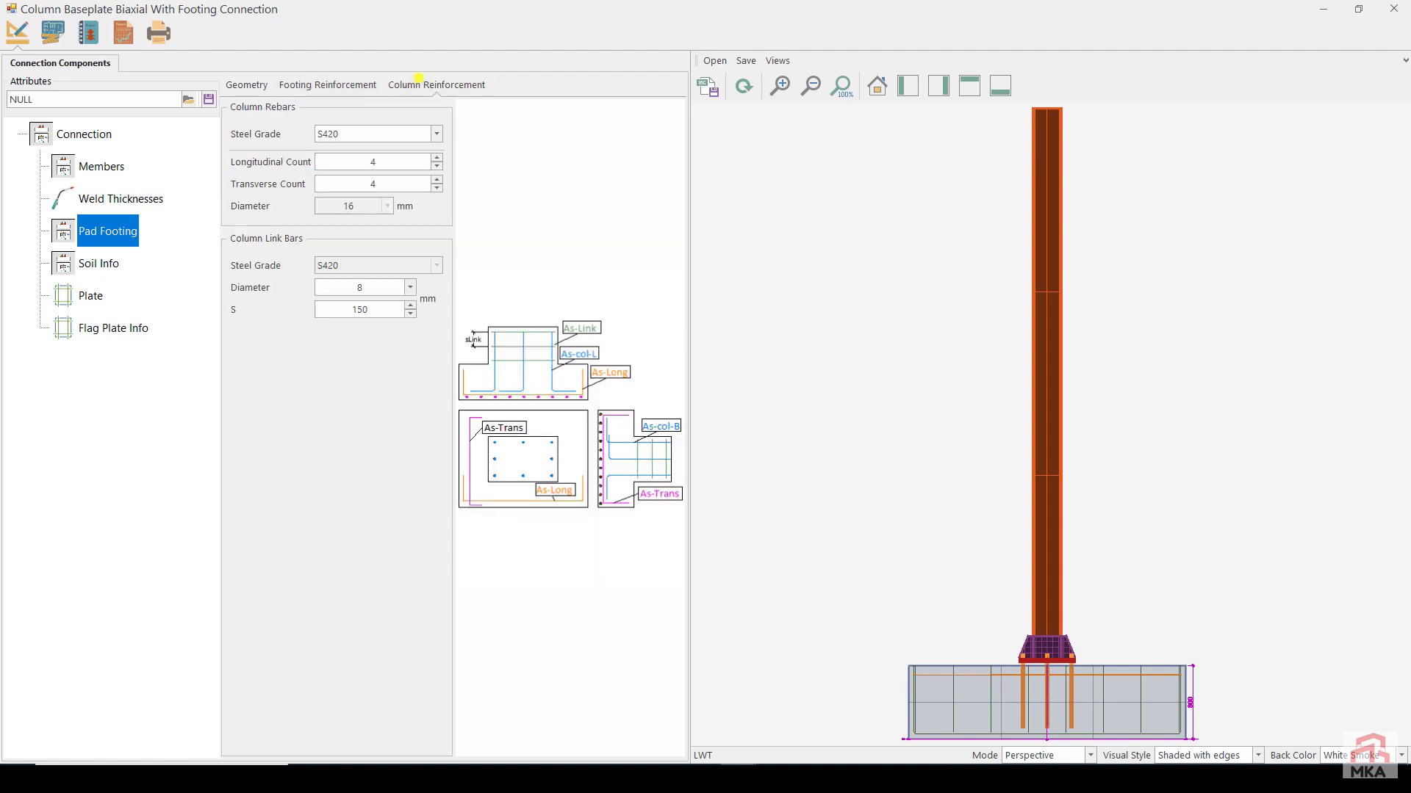
{"action": "left_click", "coordinate": [316, 84]}
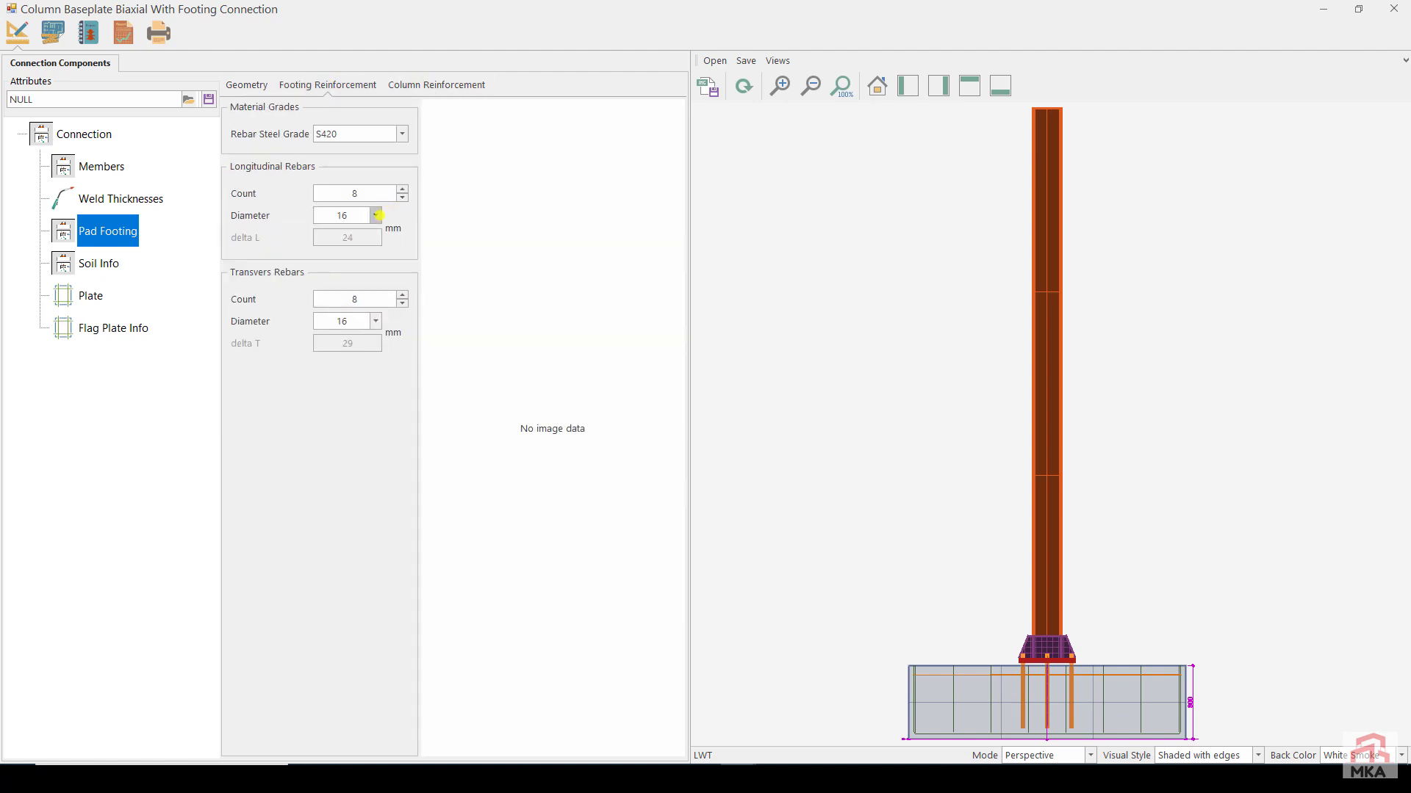
{"action": "left_click", "coordinate": [375, 215]}
{"action": "left_click", "coordinate": [341, 273]}
{"action": "left_click", "coordinate": [403, 189]}
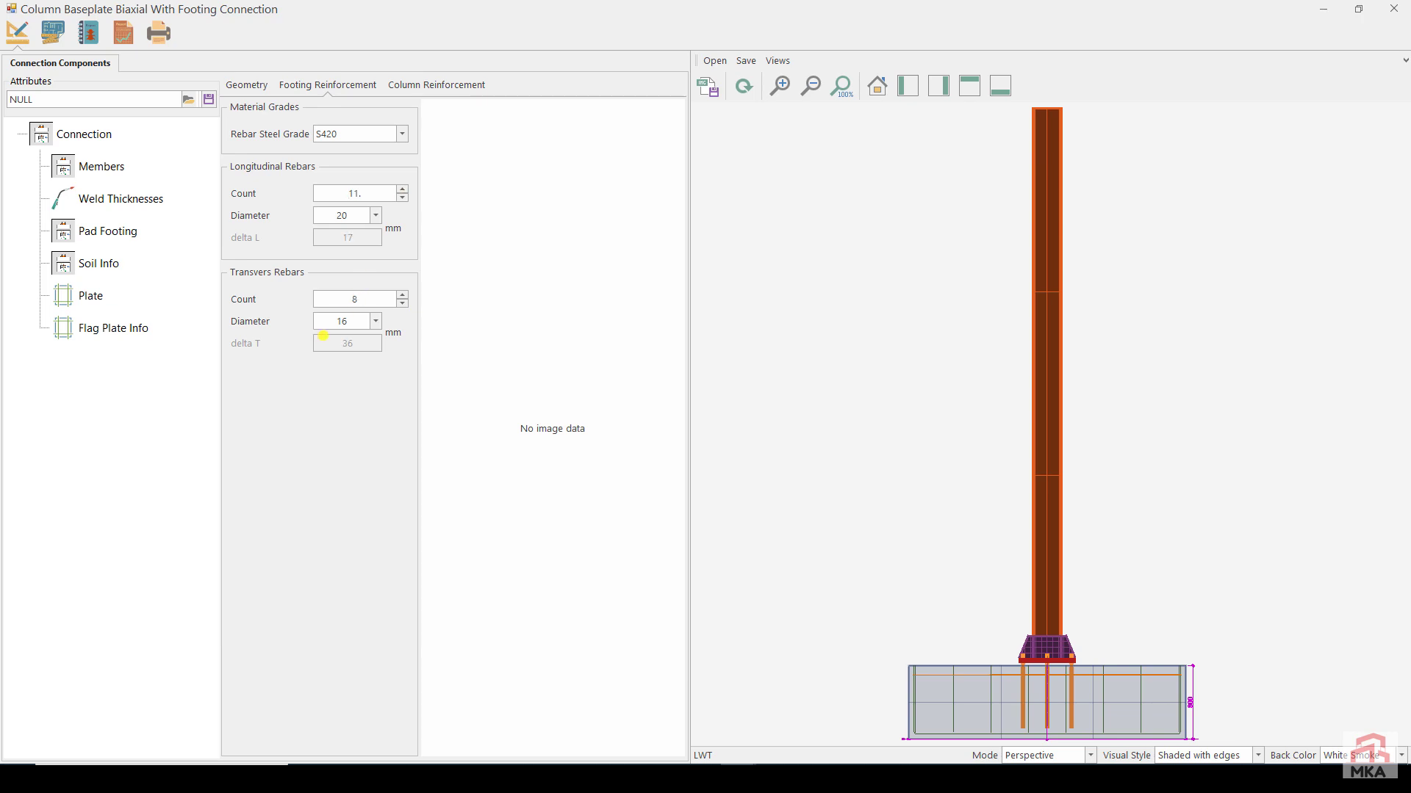
{"action": "left_click", "coordinate": [403, 294]}
{"action": "left_click", "coordinate": [402, 294]}
{"action": "left_click", "coordinate": [52, 32]}
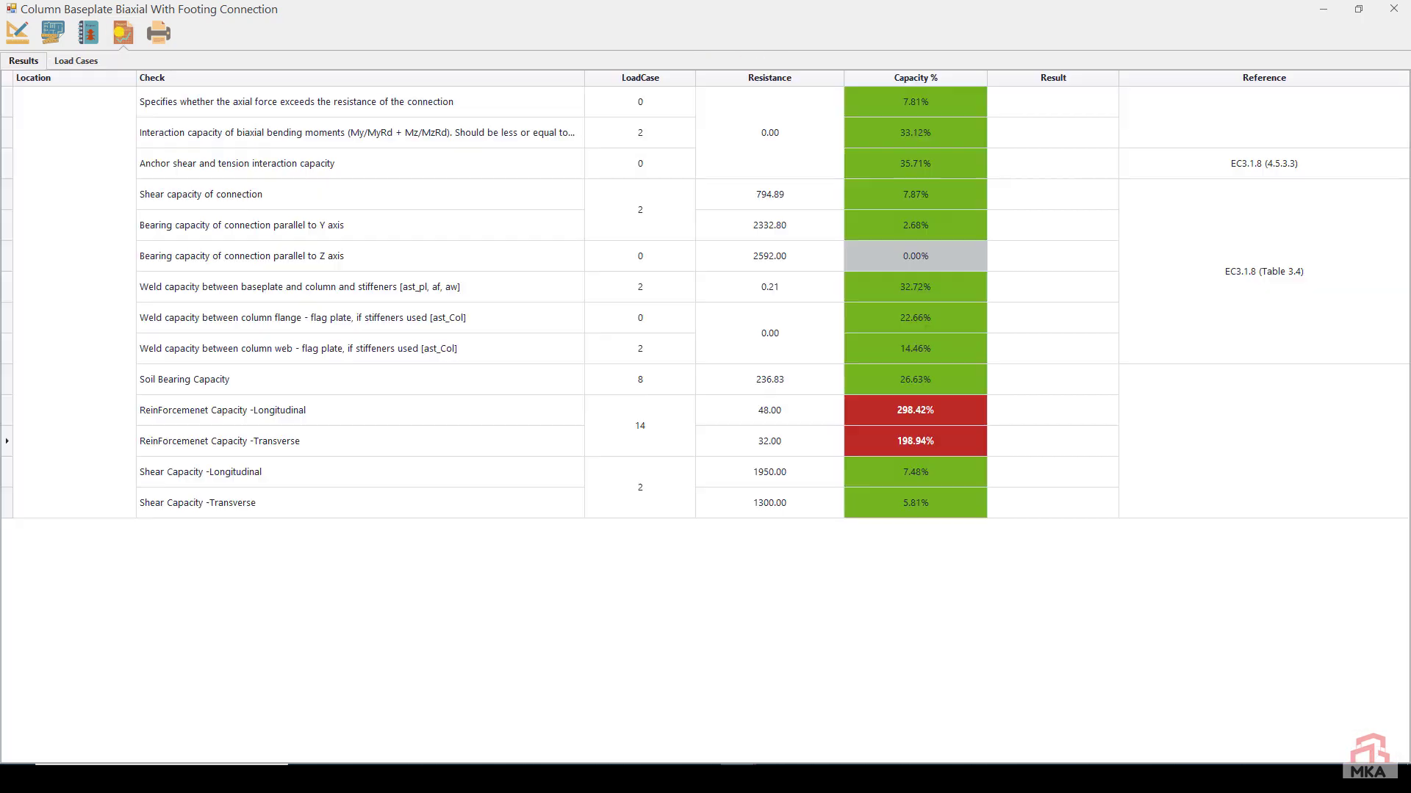
{"action": "left_click", "coordinate": [14, 34]}
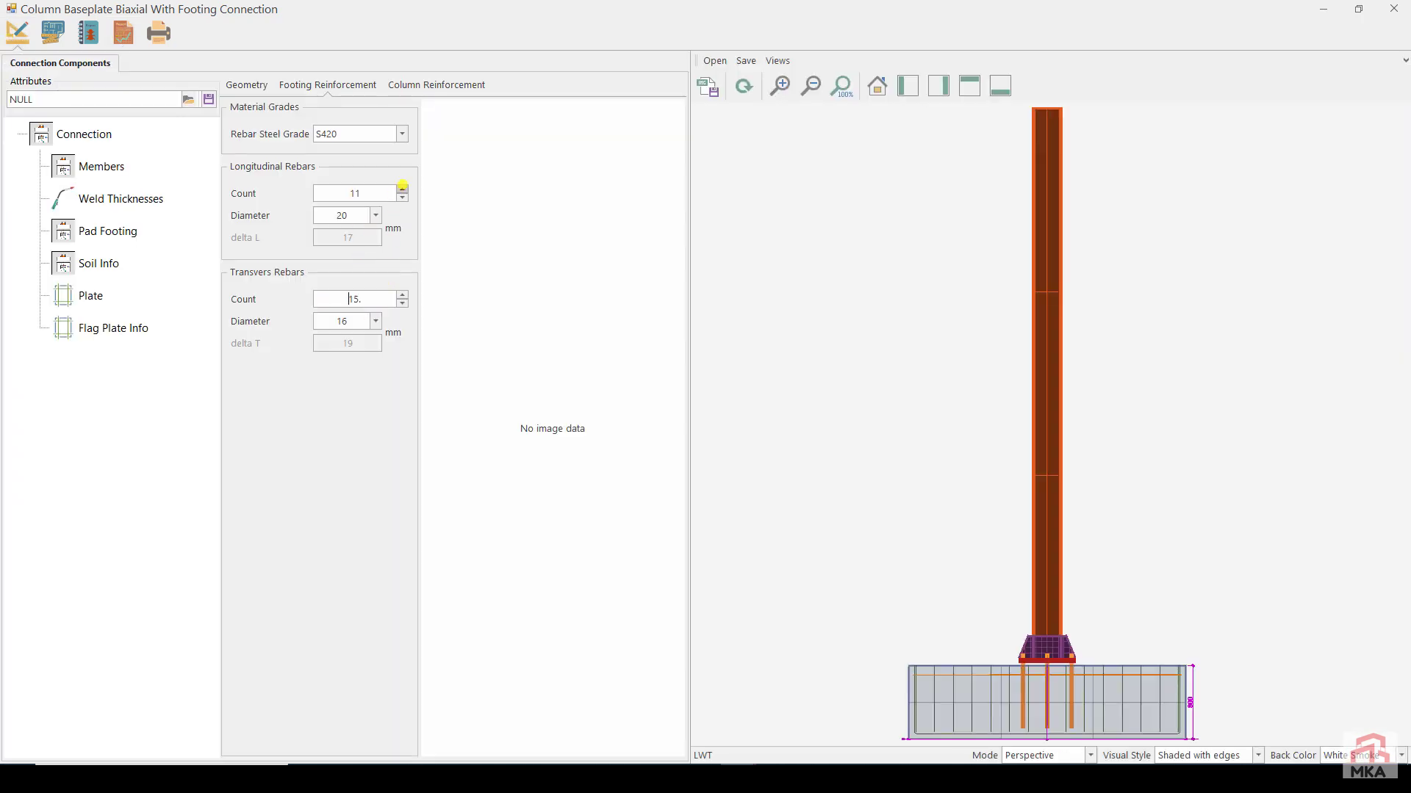
Raise the counts to 13 longitudinal and 18 transverse bars and recheck
{"action": "left_click", "coordinate": [402, 187]}
{"action": "left_click", "coordinate": [403, 187]}
{"action": "left_click", "coordinate": [402, 294]}
{"action": "left_click", "coordinate": [403, 293]}
{"action": "left_click", "coordinate": [123, 33]}
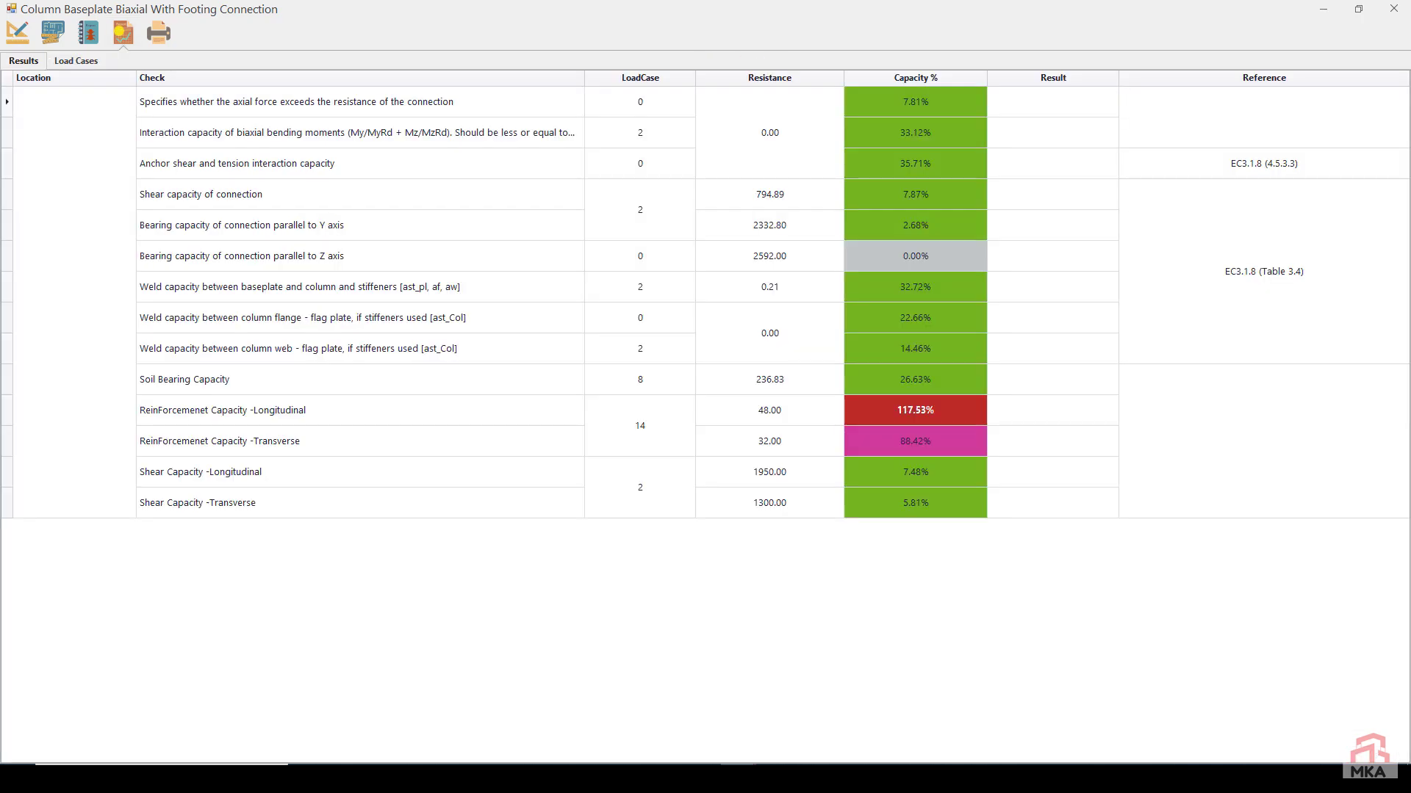
{"action": "left_click", "coordinate": [18, 32]}
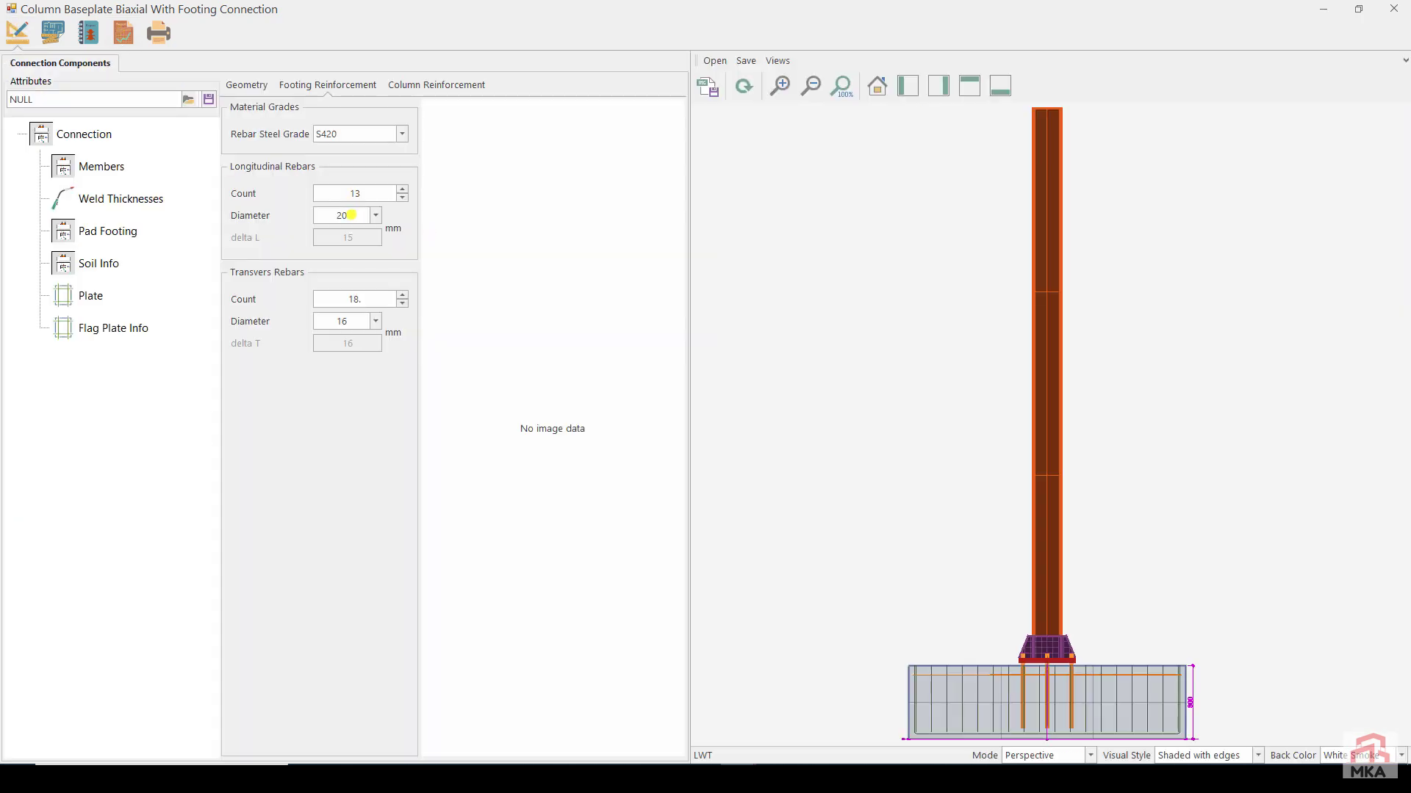
Change the longitudinal bar diameter to 24 mm and recalculate the reinforcement checks
{"action": "left_click", "coordinate": [350, 214]}
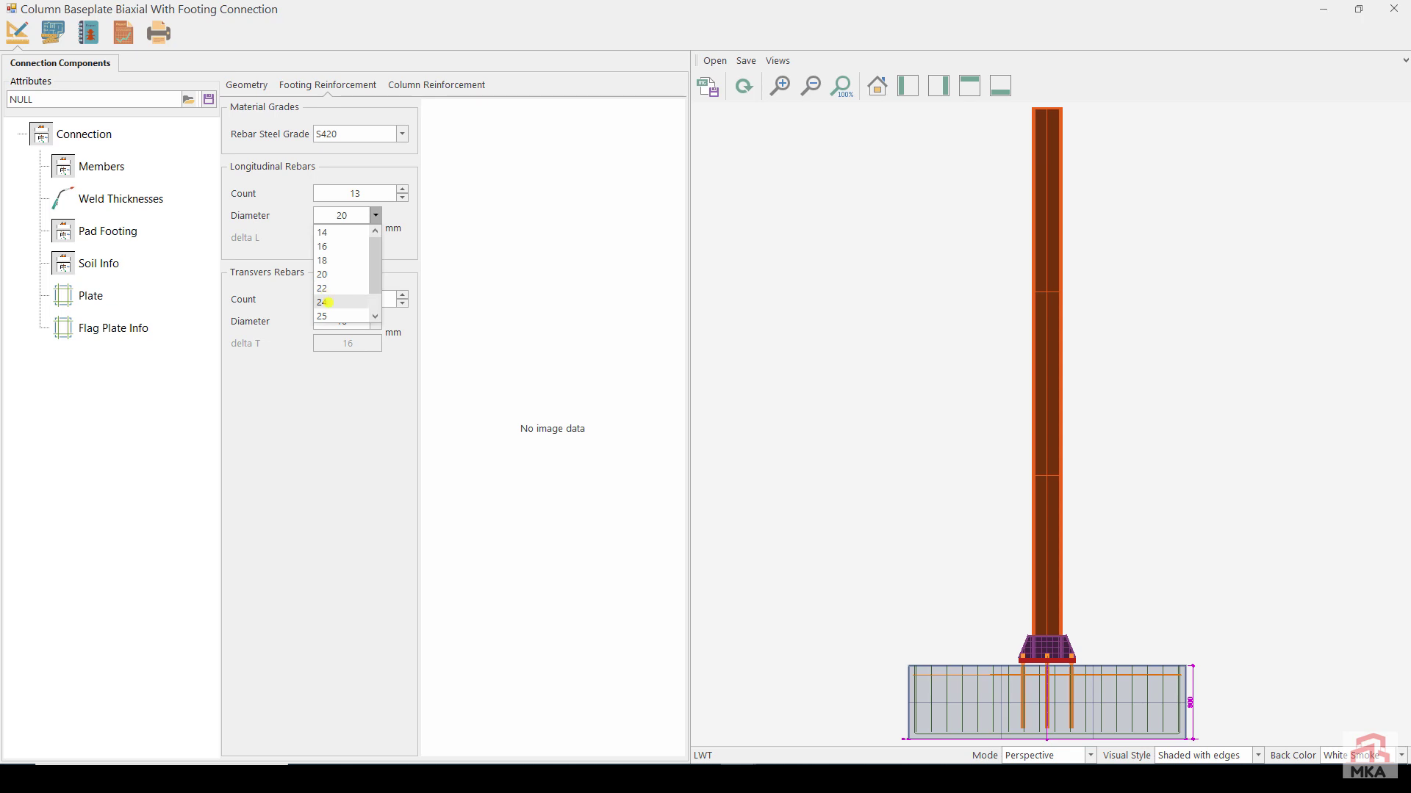
{"action": "left_click", "coordinate": [327, 302]}
{"action": "left_click", "coordinate": [90, 46]}
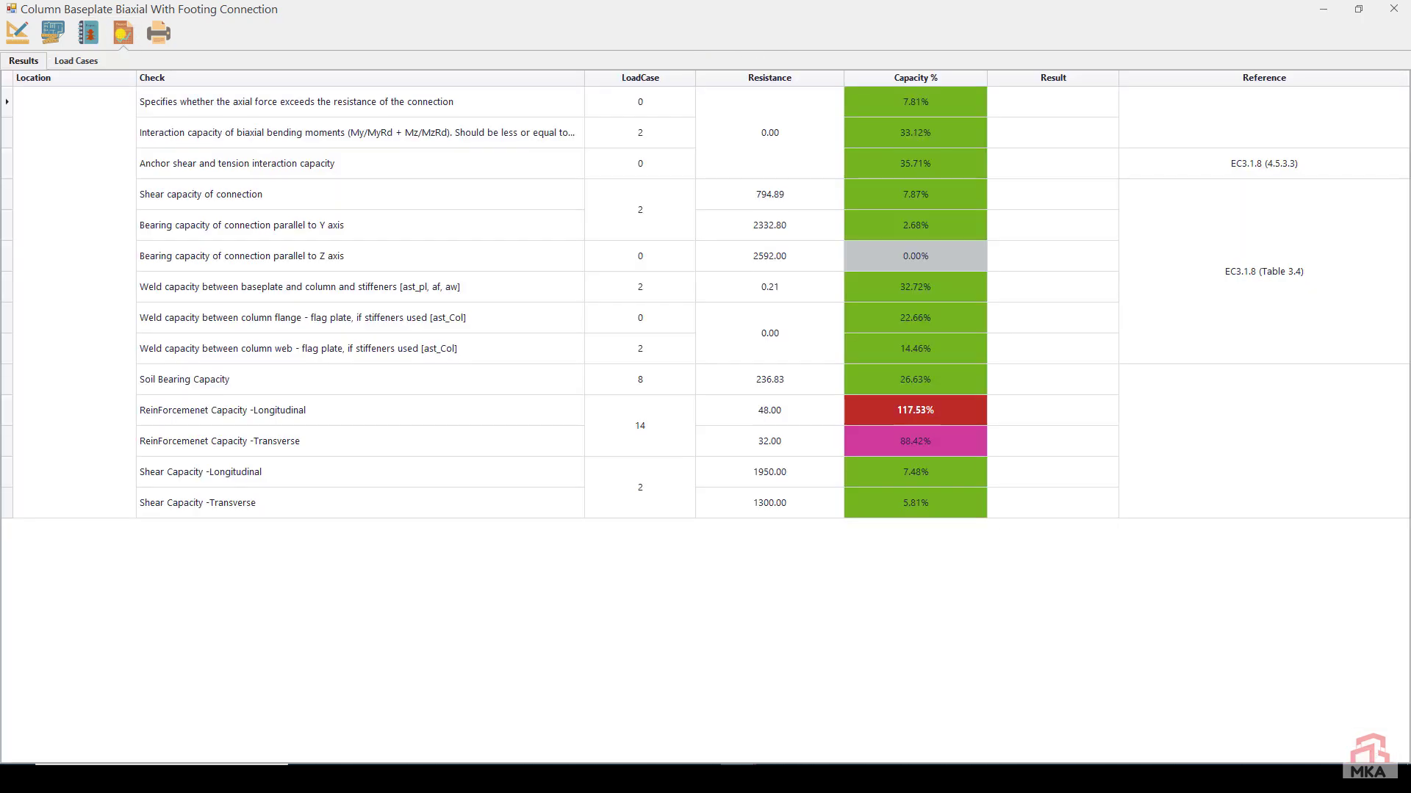
{"action": "left_click", "coordinate": [17, 34]}
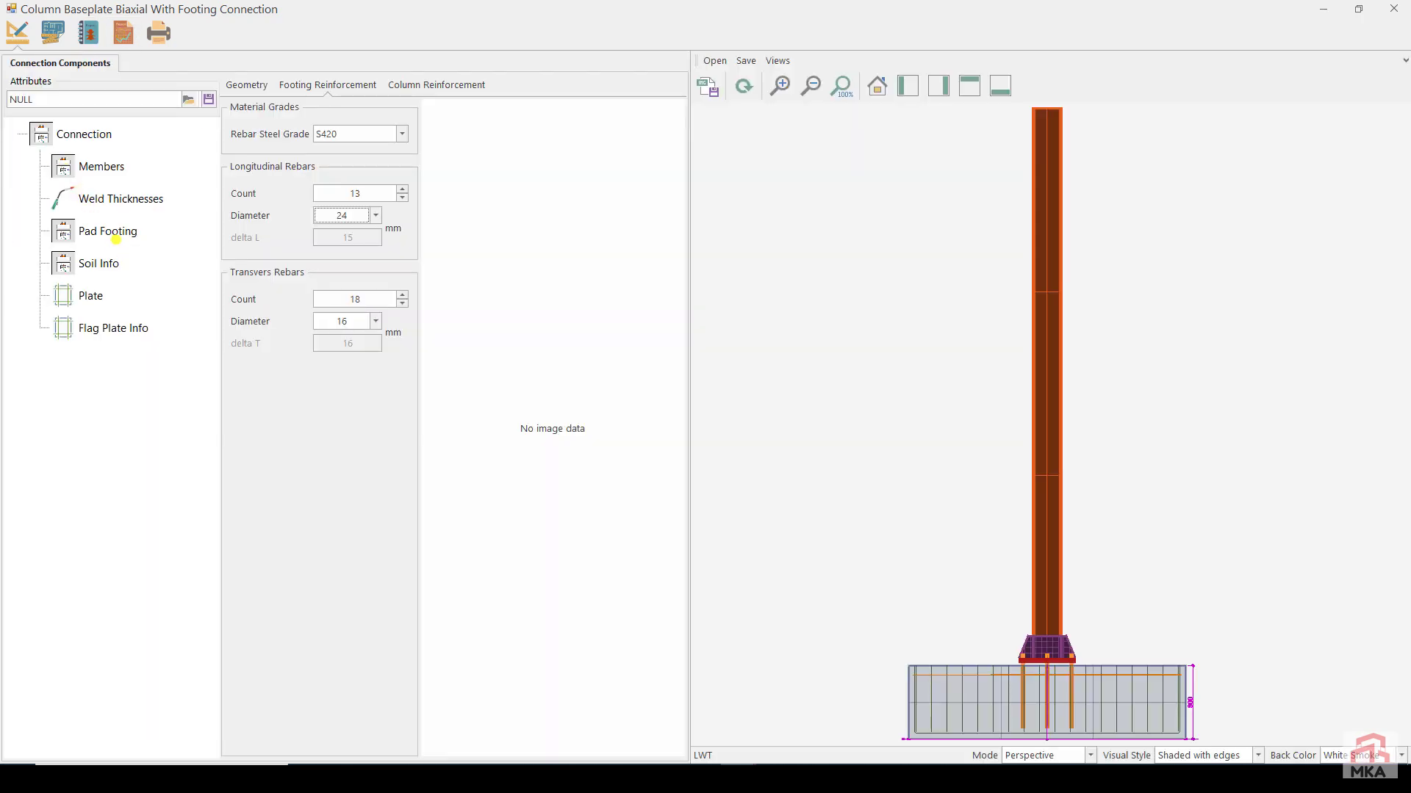
{"action": "scroll", "coordinate": [1032, 680], "scroll_direction": "up", "scroll_amount": 3}
Change the flag plate stiffener height hst from 250 to 150 mm
{"action": "middle_click_drag", "start_coordinate": [1047, 659], "coordinate": [1028, 530]}
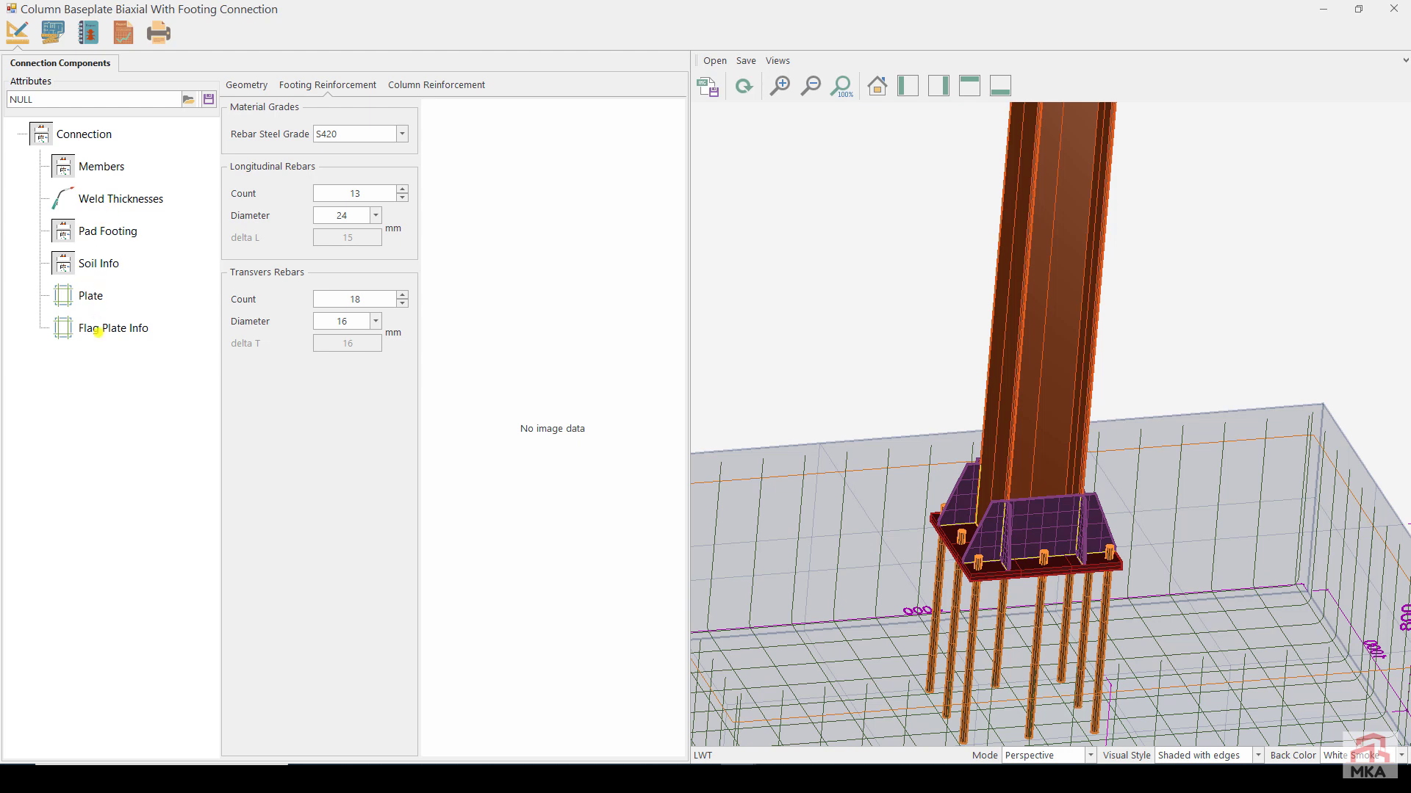
{"action": "left_click", "coordinate": [98, 332]}
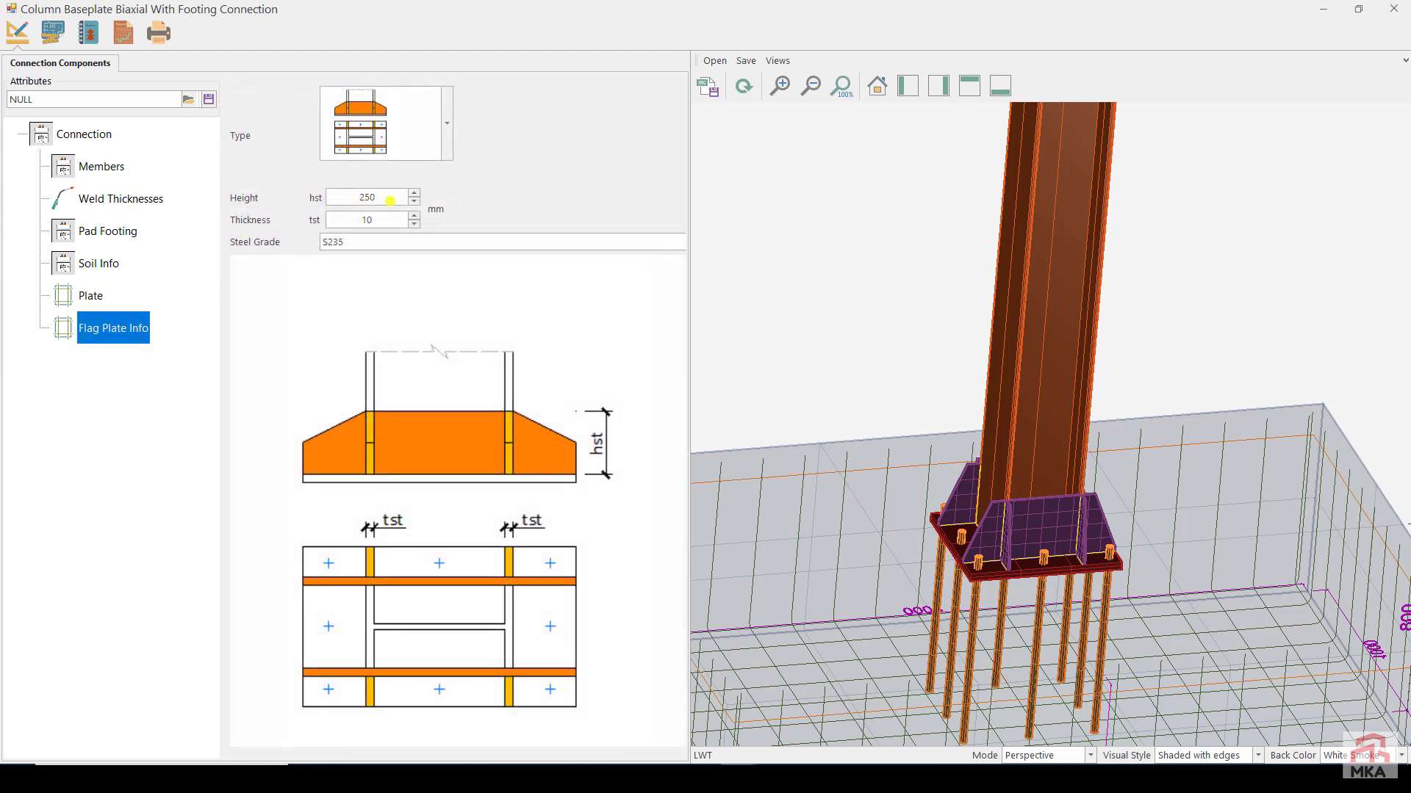
{"action": "key", "text": "Tab"}
{"action": "type", "text": "15"}
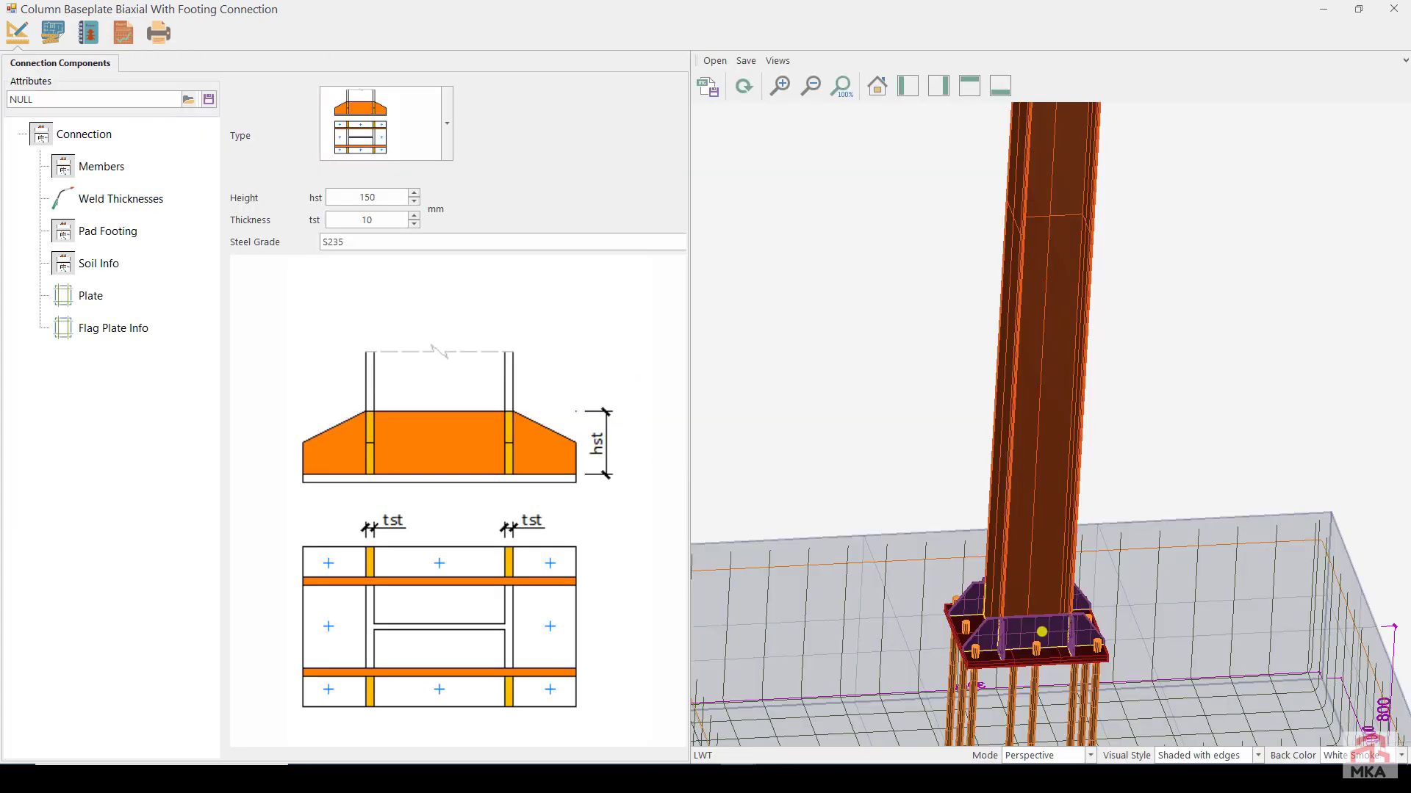
{"action": "middle_click_drag", "start_coordinate": [1014, 647], "coordinate": [1051, 648]}
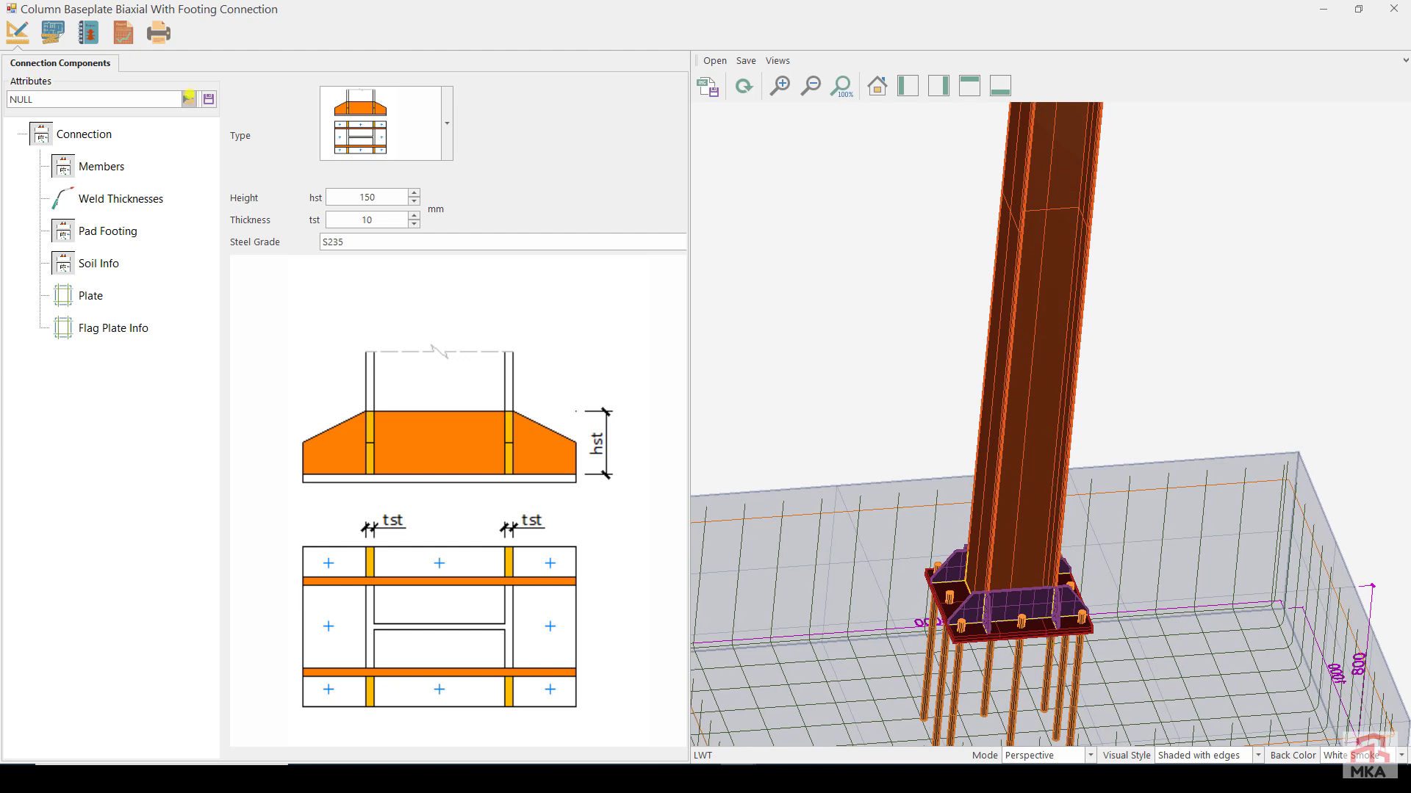
Save node 15's baseplate attributes as xz-2-15R and close the window, keeping changes
{"action": "left_click", "coordinate": [209, 98]}
{"action": "left_click", "coordinate": [822, 444]}
{"action": "left_click", "coordinate": [1394, 9]}
{"action": "left_click", "coordinate": [706, 441]}
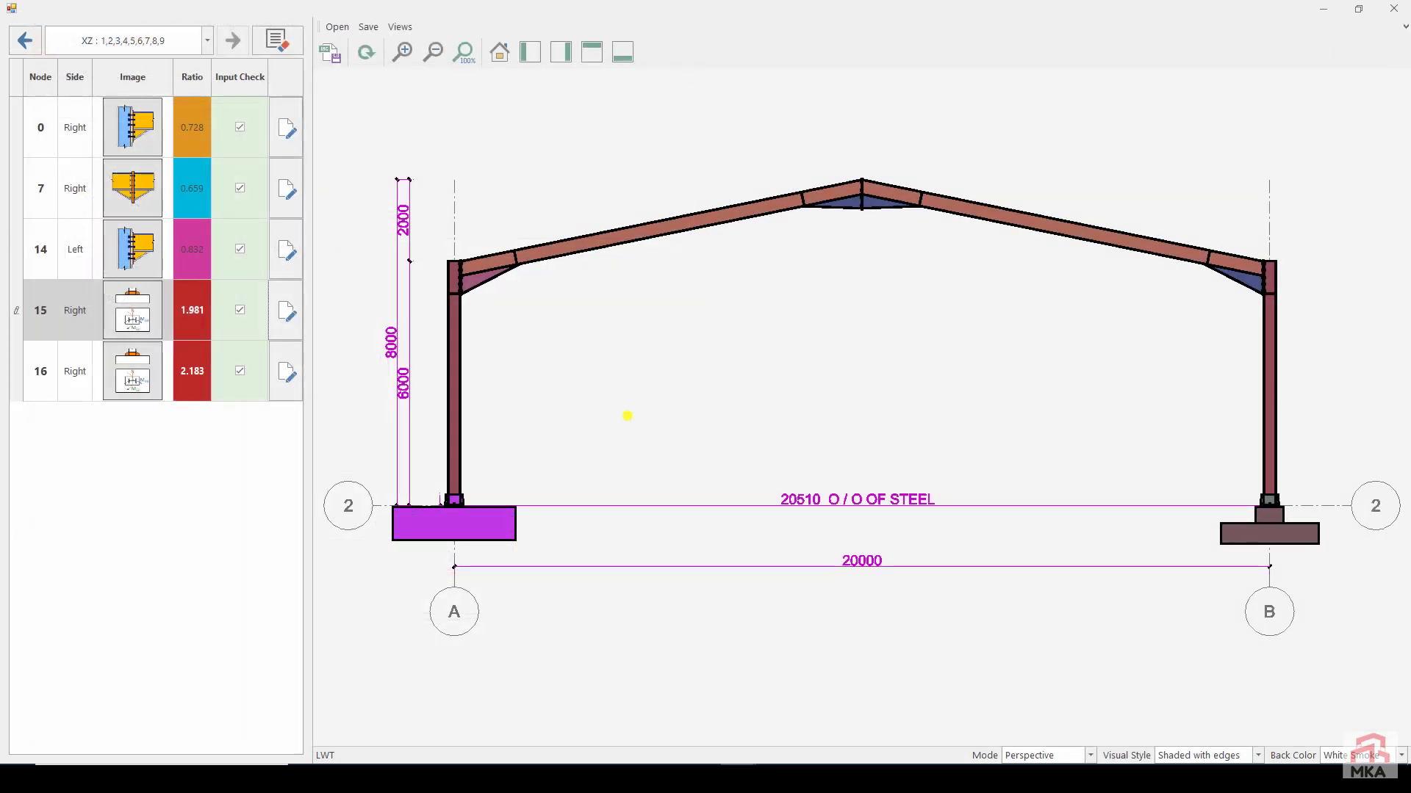
Load xz-2-15R onto node 16's baseplate, verify ratio 0.884, save, and switch to frame XZ 0,10
{"action": "left_click", "coordinate": [285, 364]}
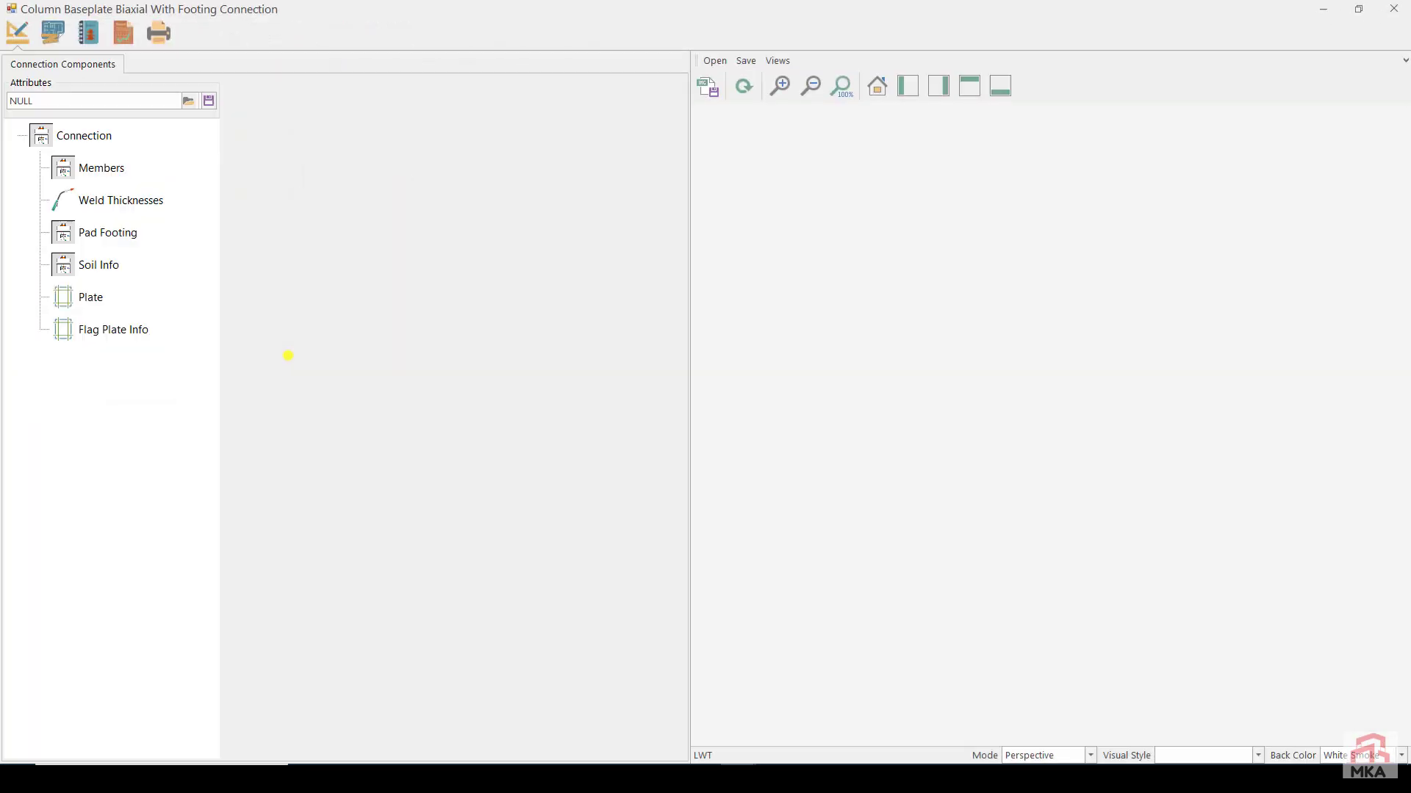
{"action": "left_click", "coordinate": [188, 101]}
{"action": "double_click", "coordinate": [186, 139]}
{"action": "left_click", "coordinate": [111, 33]}
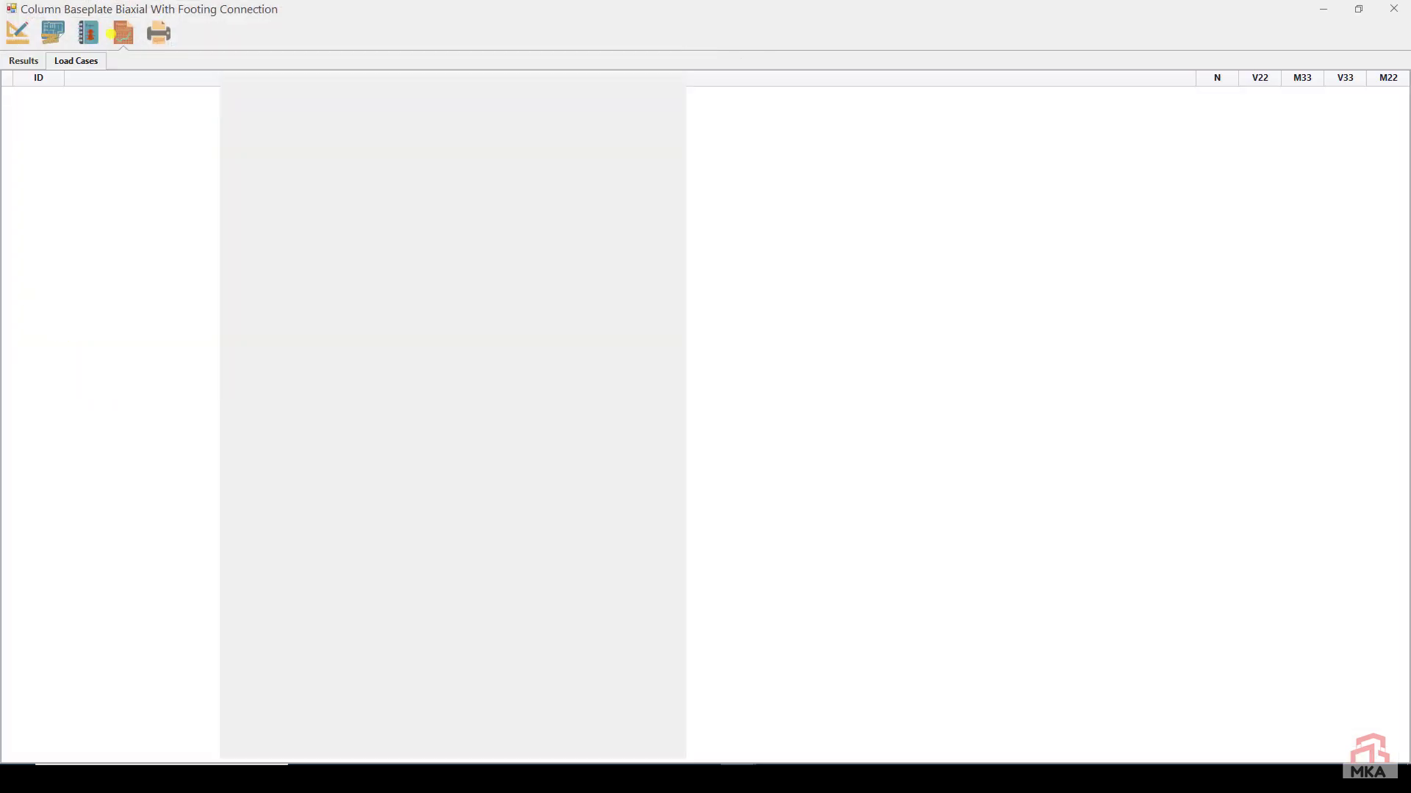
{"action": "left_click", "coordinate": [25, 62]}
{"action": "left_click", "coordinate": [17, 33]}
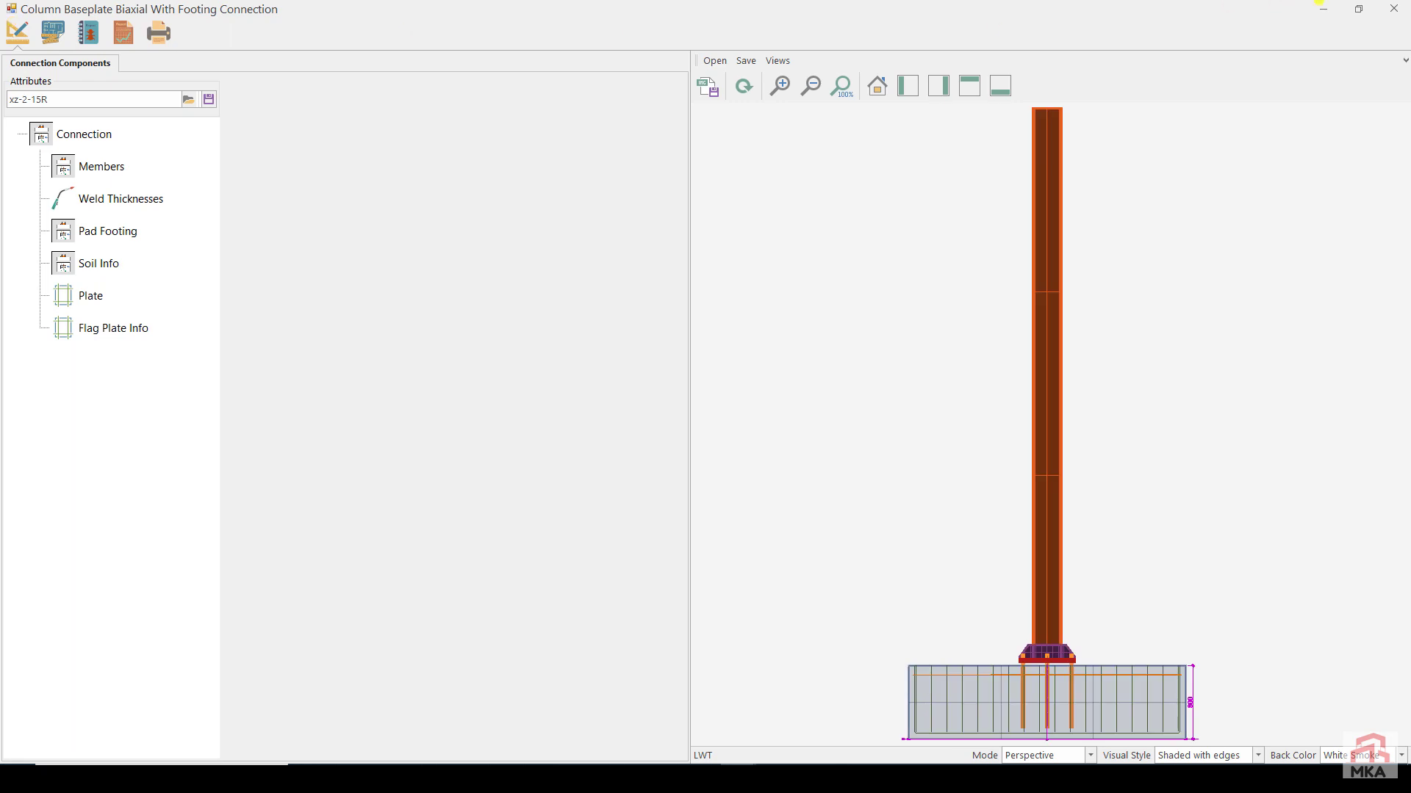
{"action": "left_click", "coordinate": [1393, 8]}
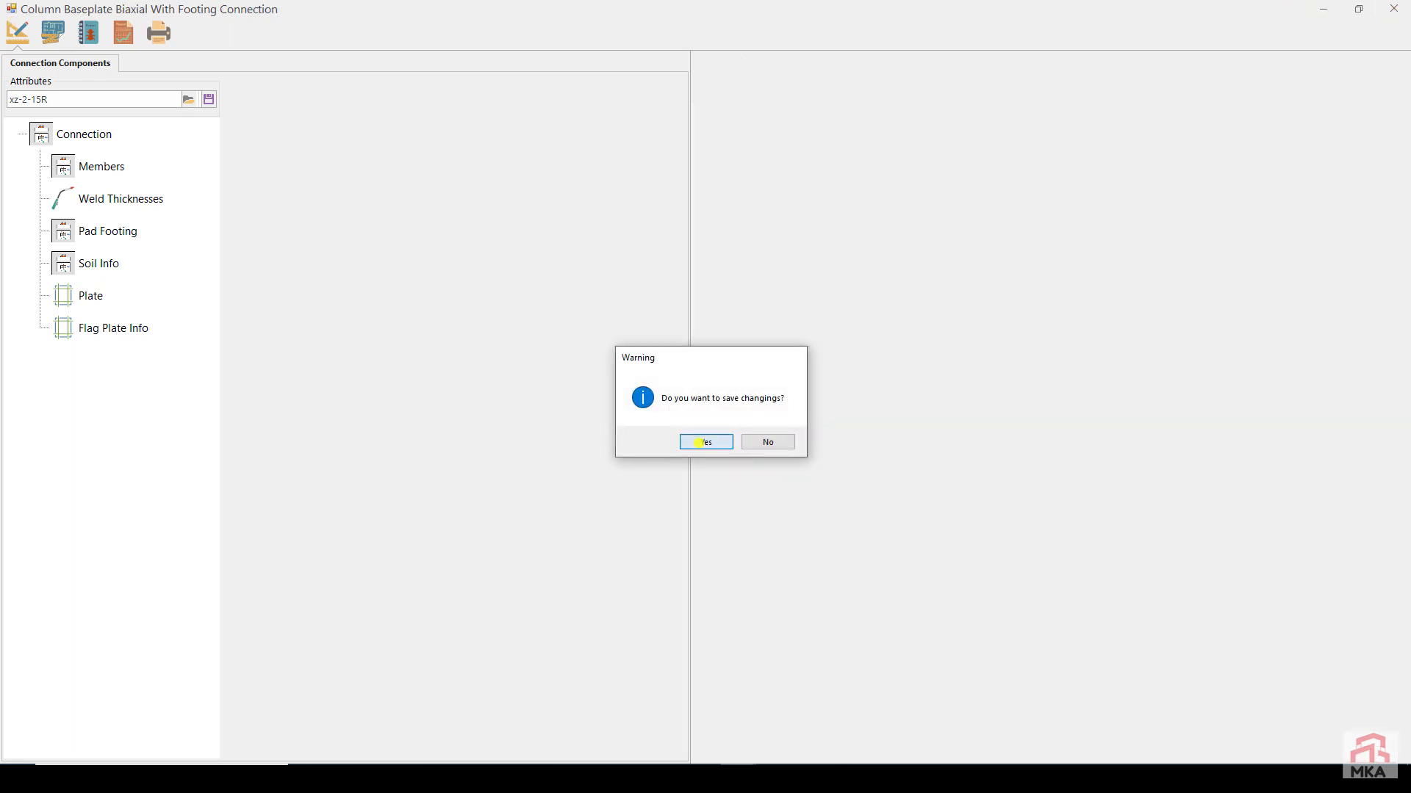
{"action": "left_click", "coordinate": [705, 442]}
{"action": "left_click", "coordinate": [180, 43]}
{"action": "left_click", "coordinate": [138, 63]}
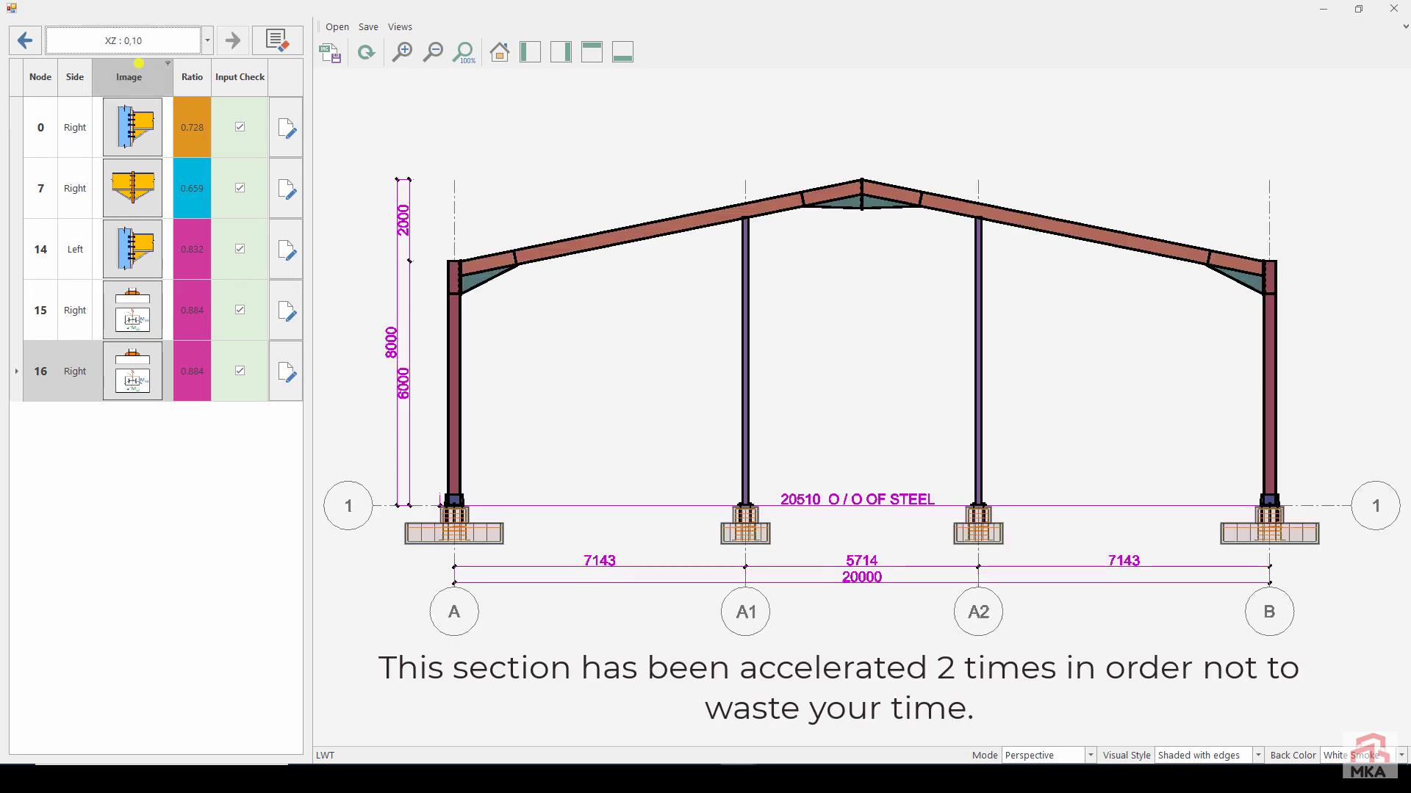
Load xz-2-15R onto the node 15 baseplate, check results, and save the changes
{"action": "left_click", "coordinate": [288, 311]}
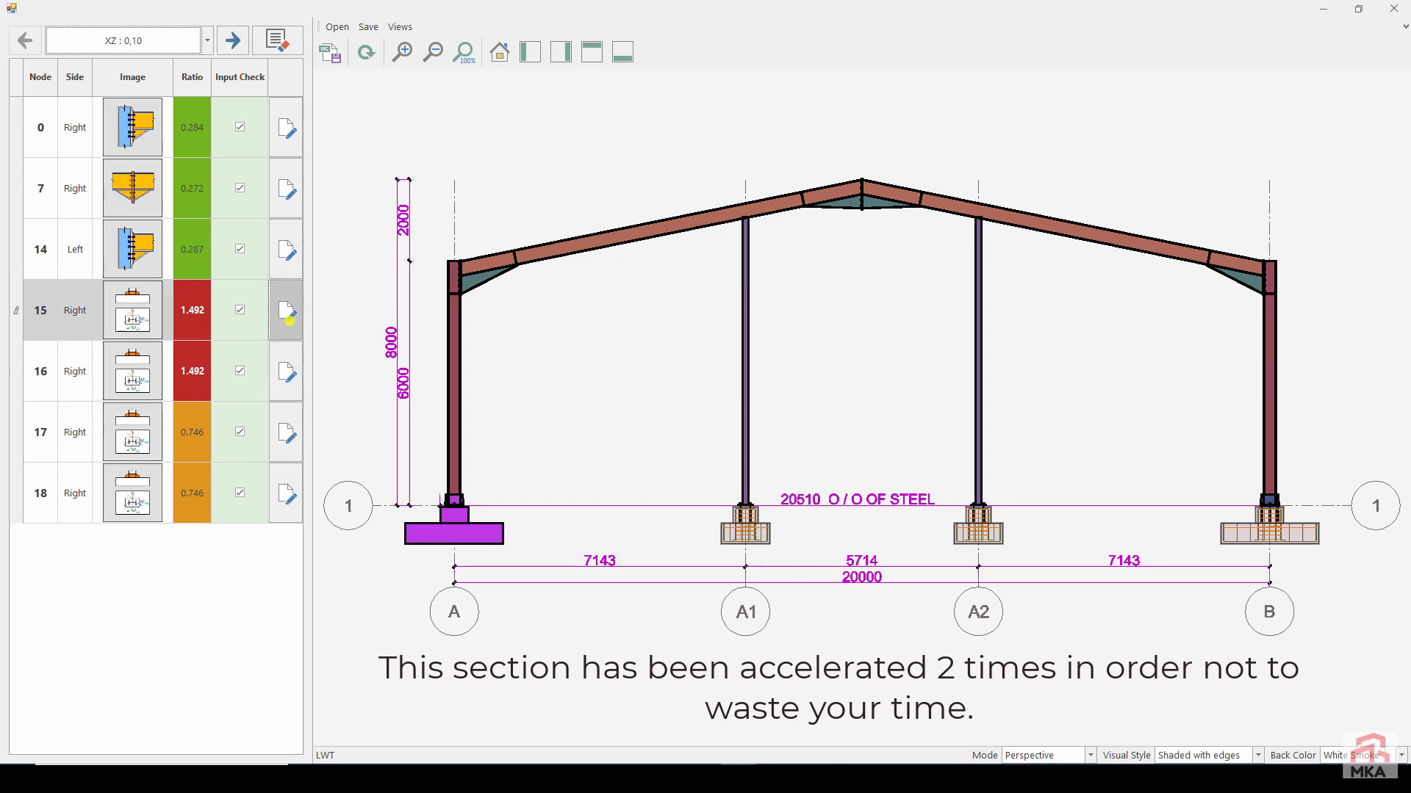
{"action": "left_click", "coordinate": [188, 99]}
{"action": "left_click", "coordinate": [199, 138]}
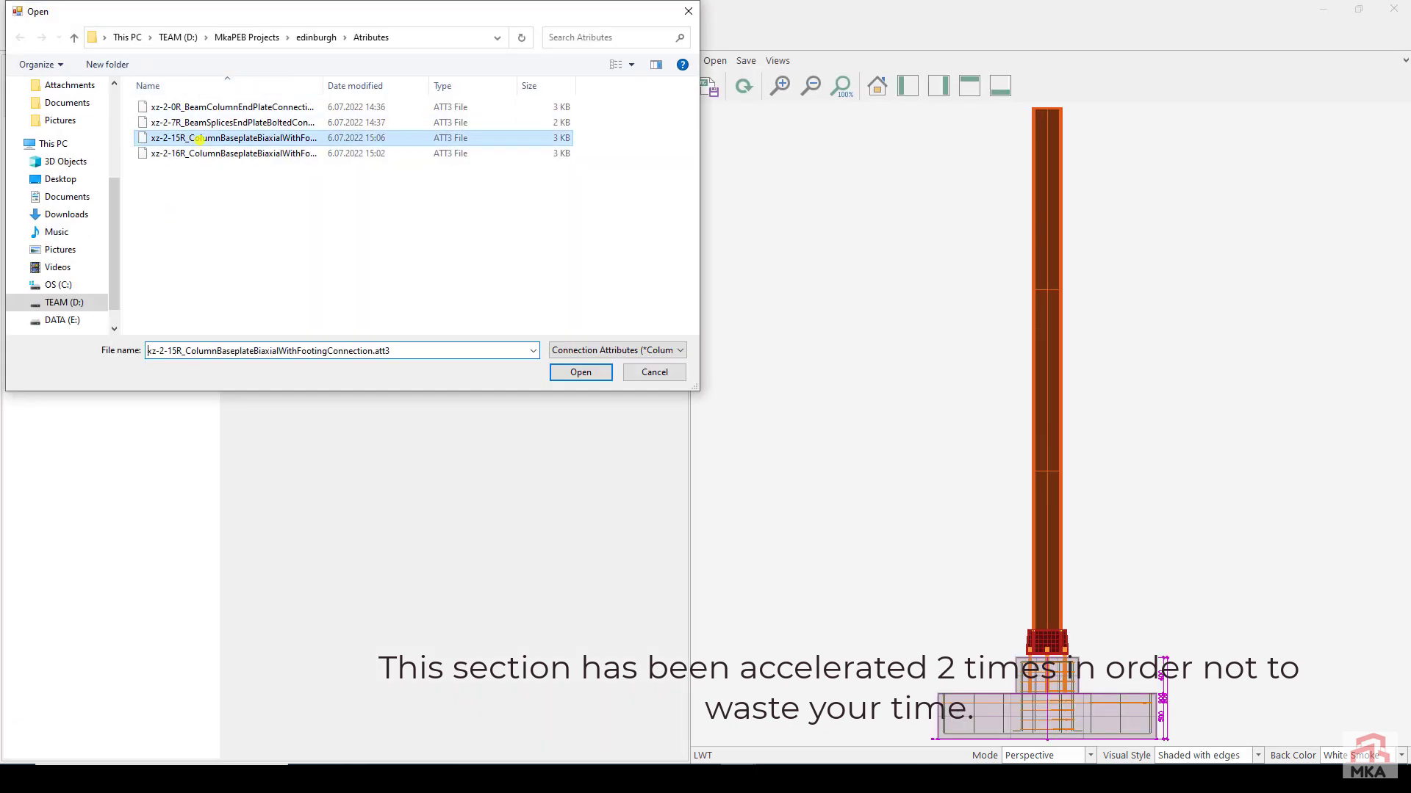
{"action": "double_click", "coordinate": [198, 138]}
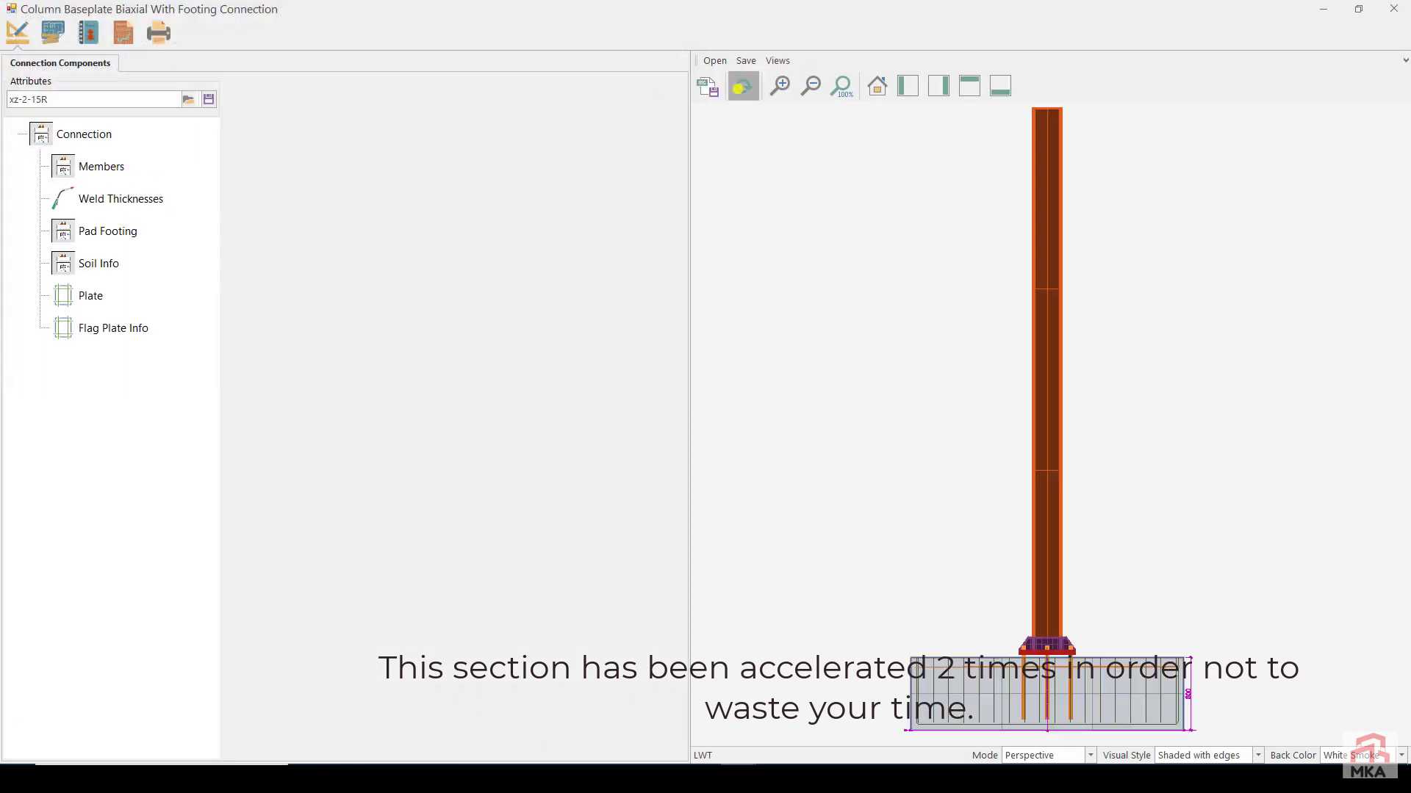
{"action": "left_click", "coordinate": [107, 35]}
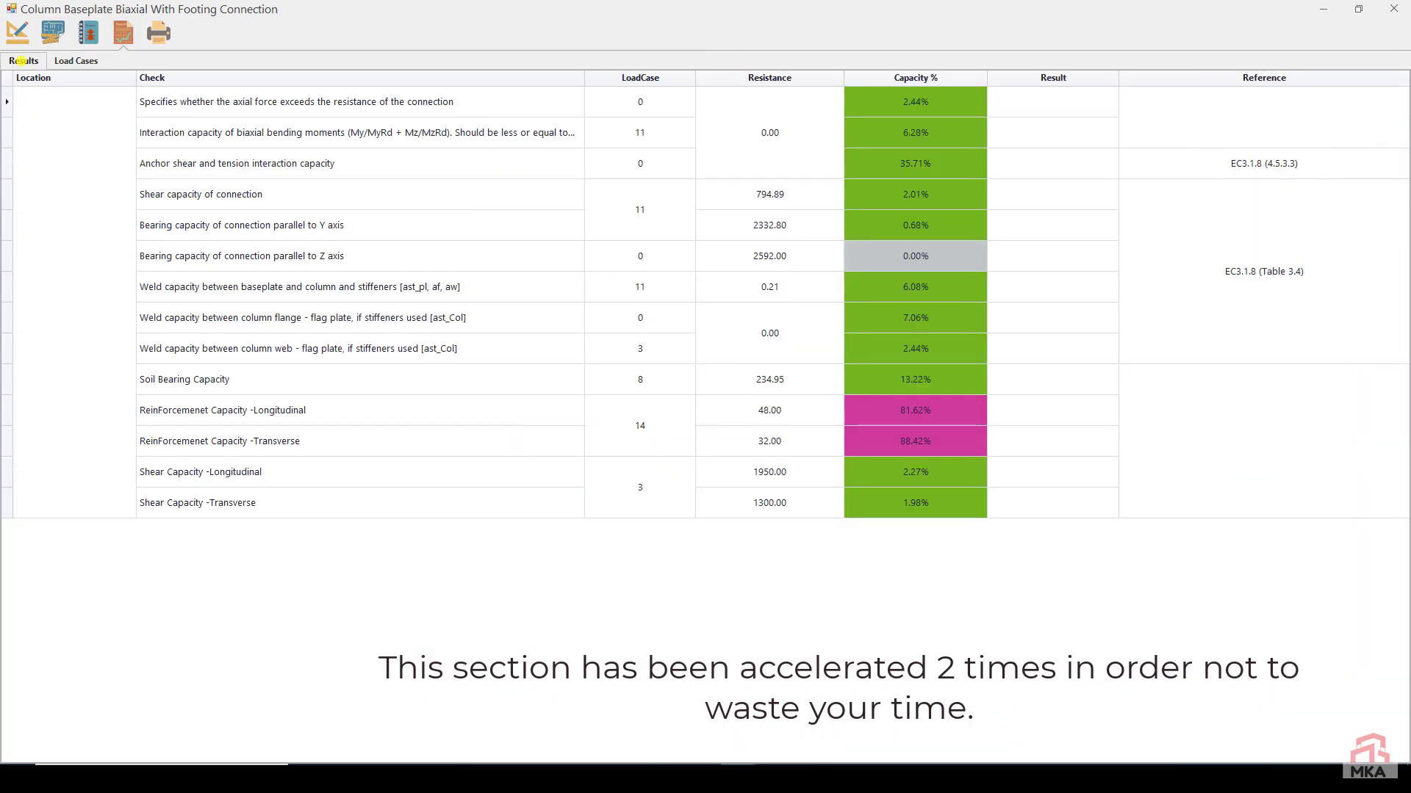
{"action": "left_click", "coordinate": [1394, 9]}
{"action": "left_click", "coordinate": [706, 439]}
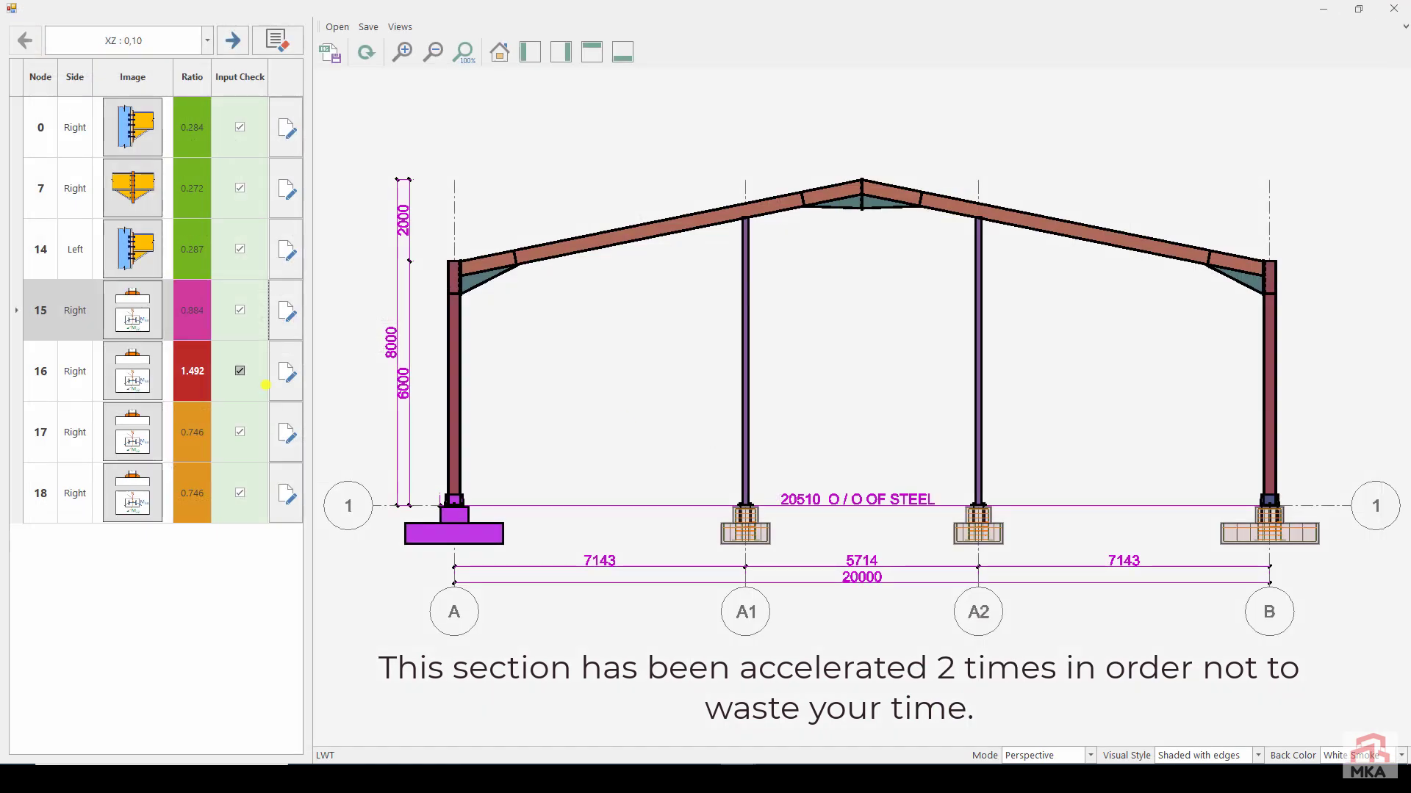
Apply xz-2-15R to the node 16 baseplate, check results, save, and refresh the frame drawing
{"action": "left_click", "coordinate": [282, 375]}
{"action": "left_click", "coordinate": [189, 98]}
{"action": "left_click", "coordinate": [198, 139]}
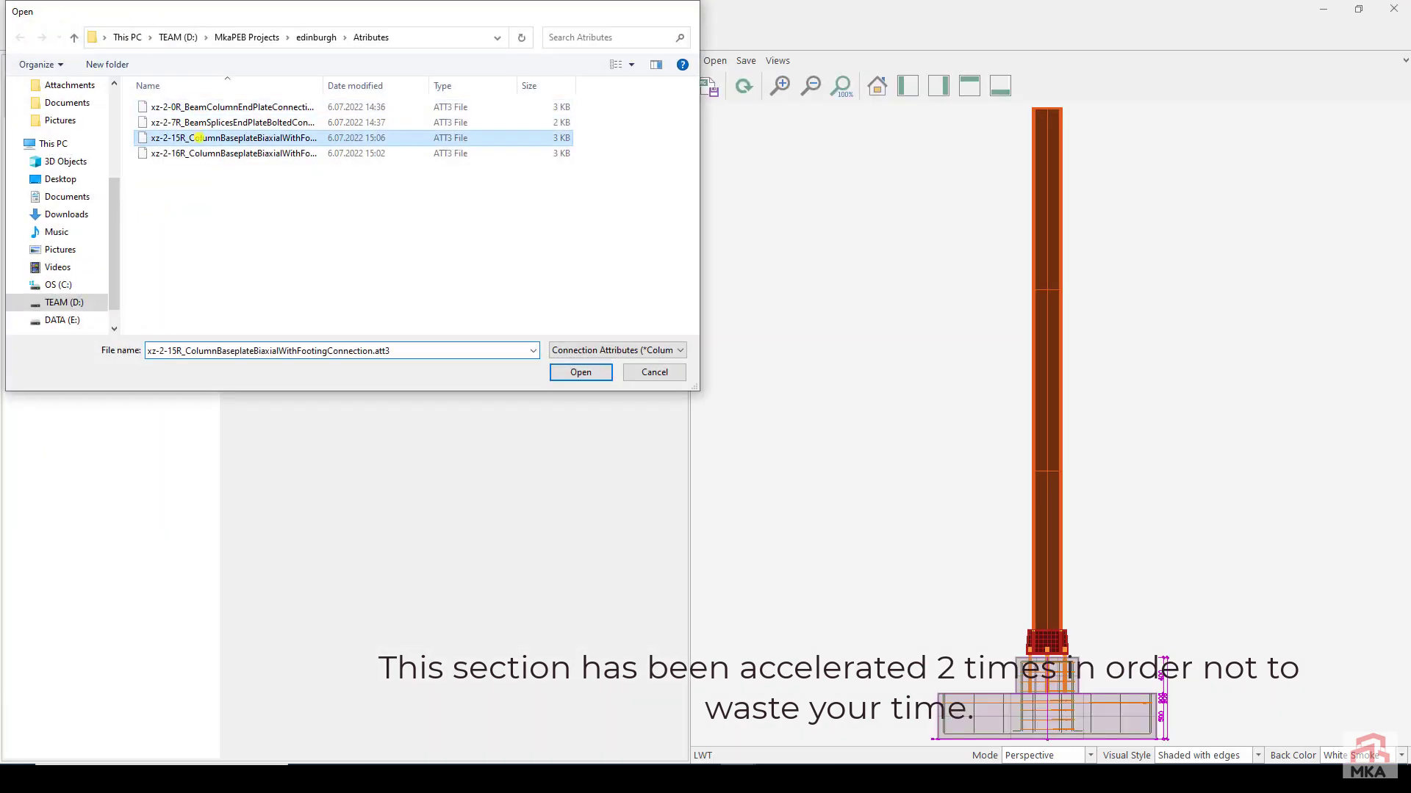
{"action": "double_click", "coordinate": [198, 138]}
{"action": "left_click", "coordinate": [88, 33]}
{"action": "left_click", "coordinate": [123, 33]}
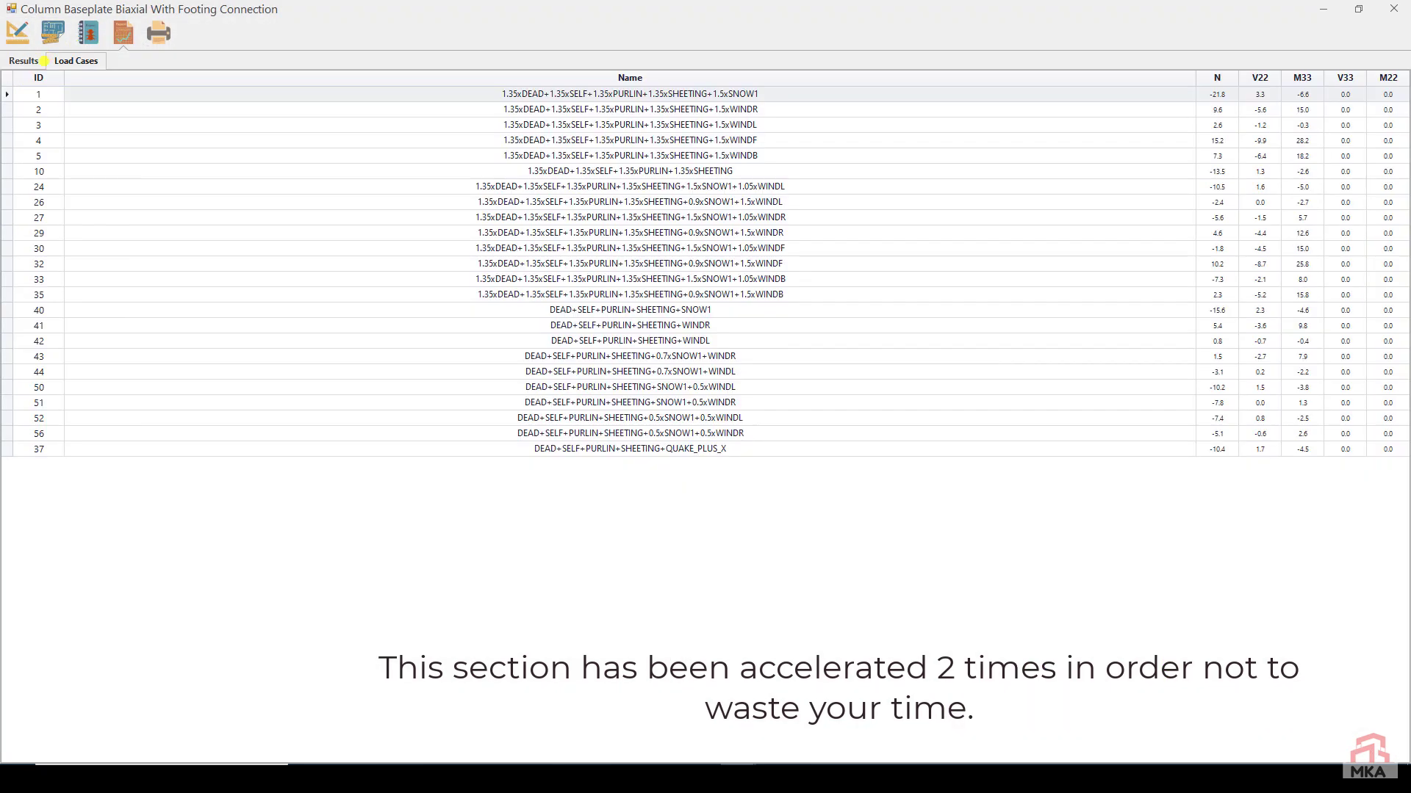
{"action": "left_click", "coordinate": [22, 60]}
{"action": "left_click", "coordinate": [1394, 8]}
{"action": "left_click", "coordinate": [705, 441]}
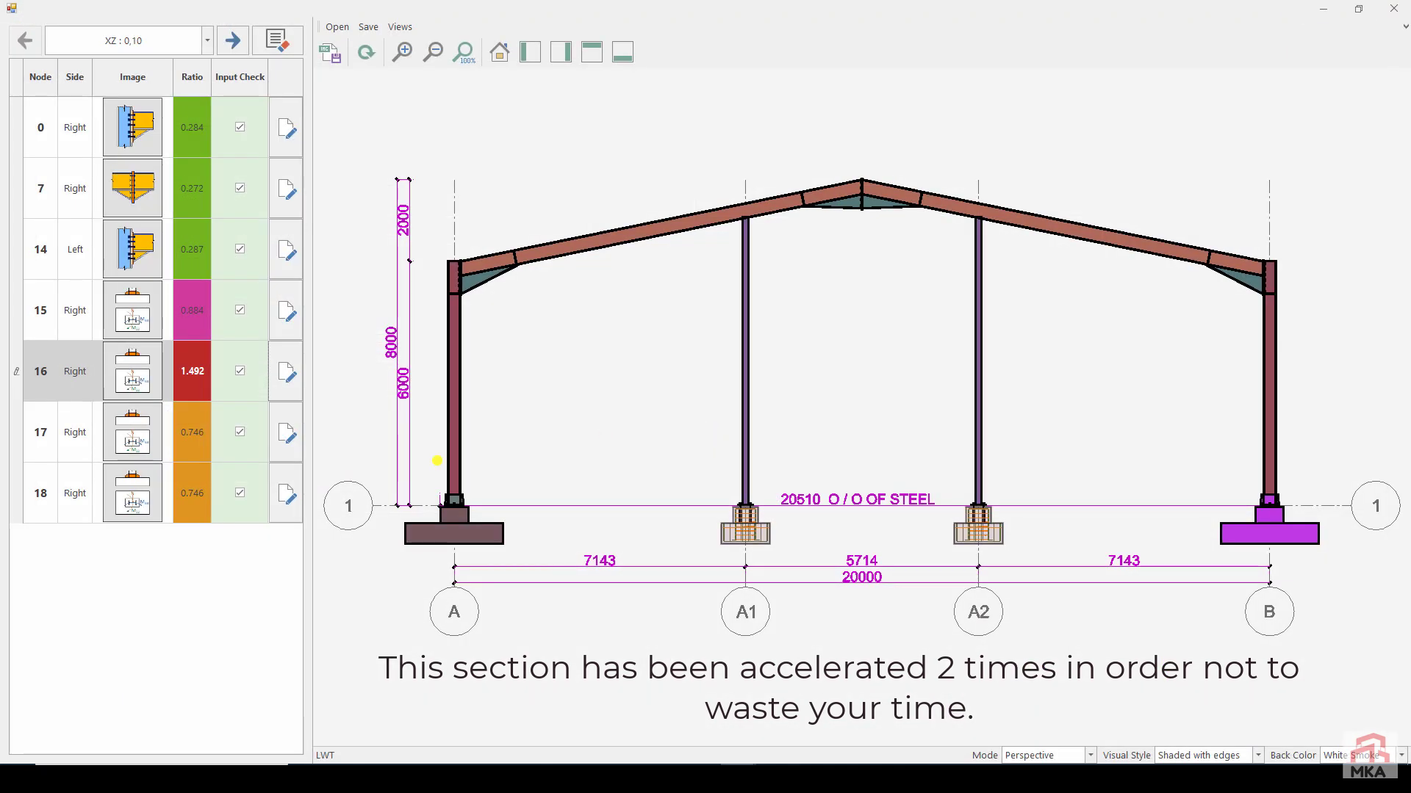
{"action": "left_click", "coordinate": [276, 40]}
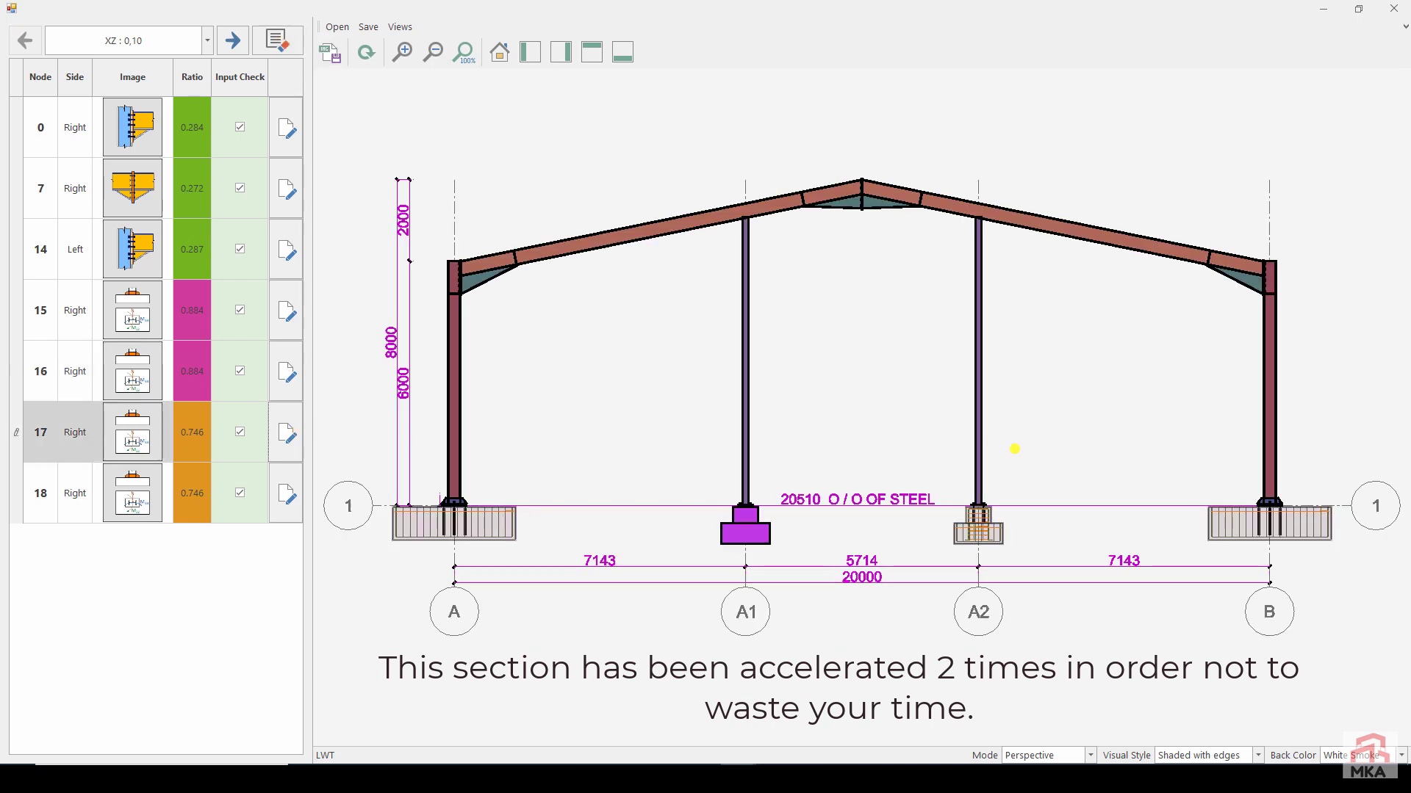
Set node 17's pad footing depth Df to 80 cm and check the results
{"action": "left_click", "coordinate": [285, 430]}
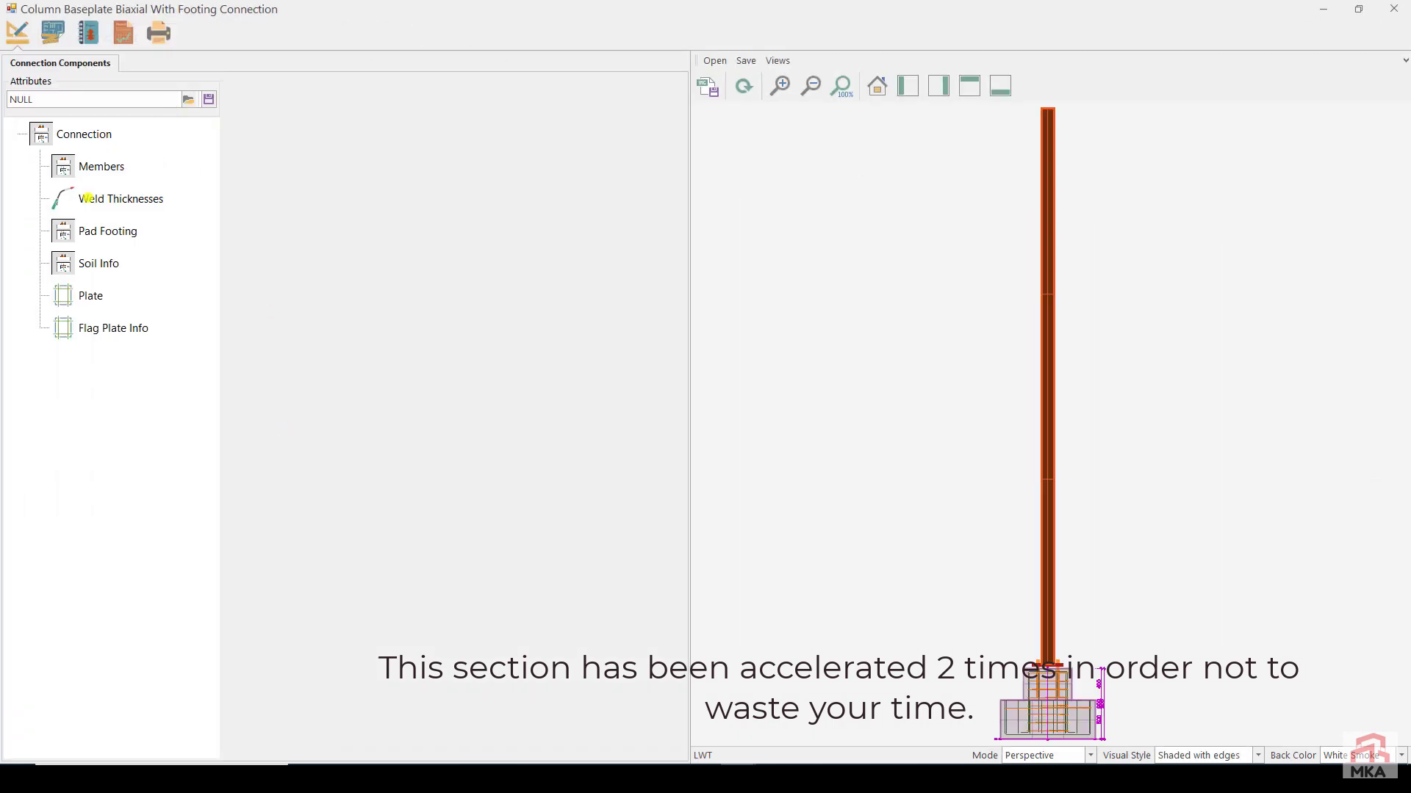
{"action": "left_click", "coordinate": [103, 230]}
{"action": "double_click", "coordinate": [367, 356]}
{"action": "type", "text": "80"}
{"action": "key", "text": "Return"}
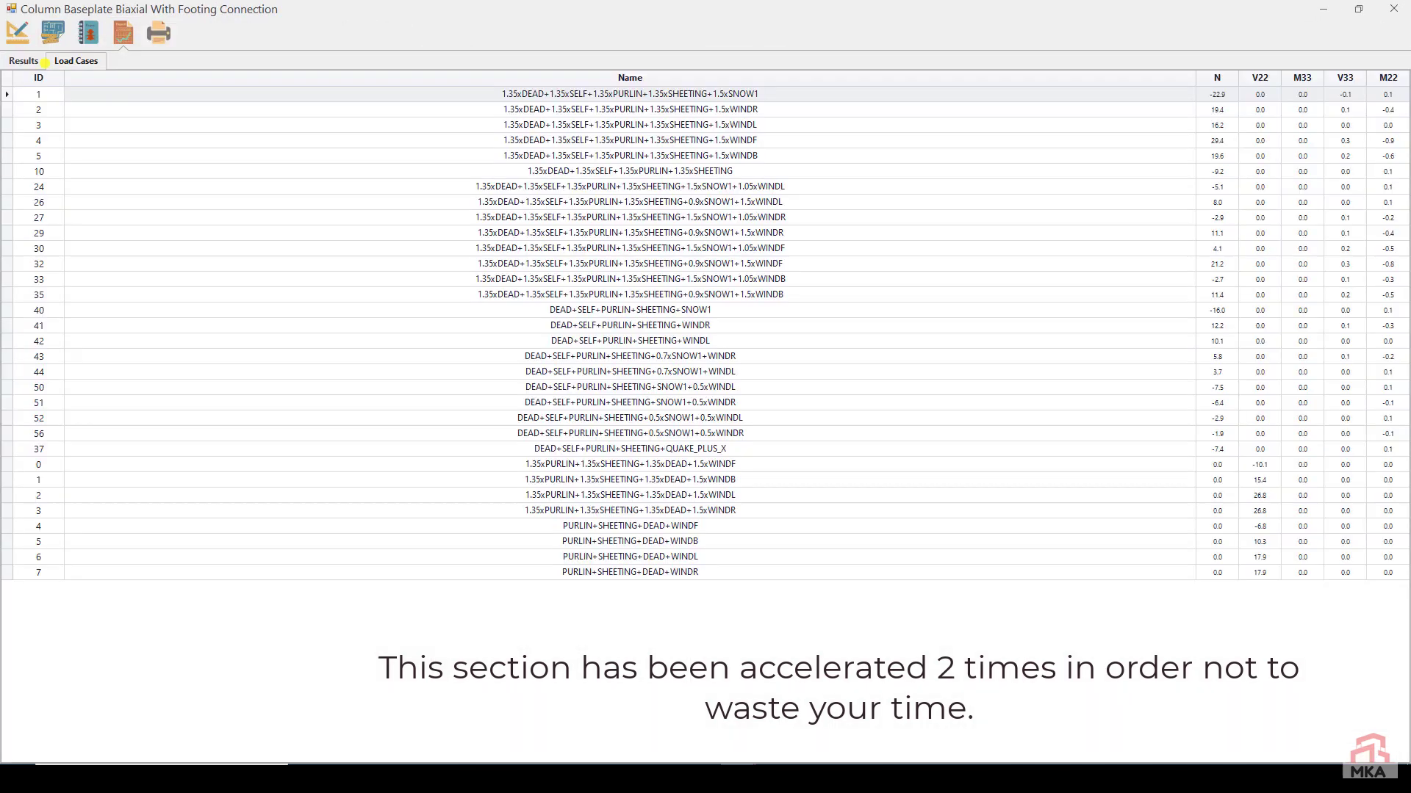
{"action": "left_click", "coordinate": [35, 60]}
{"action": "left_click", "coordinate": [17, 32]}
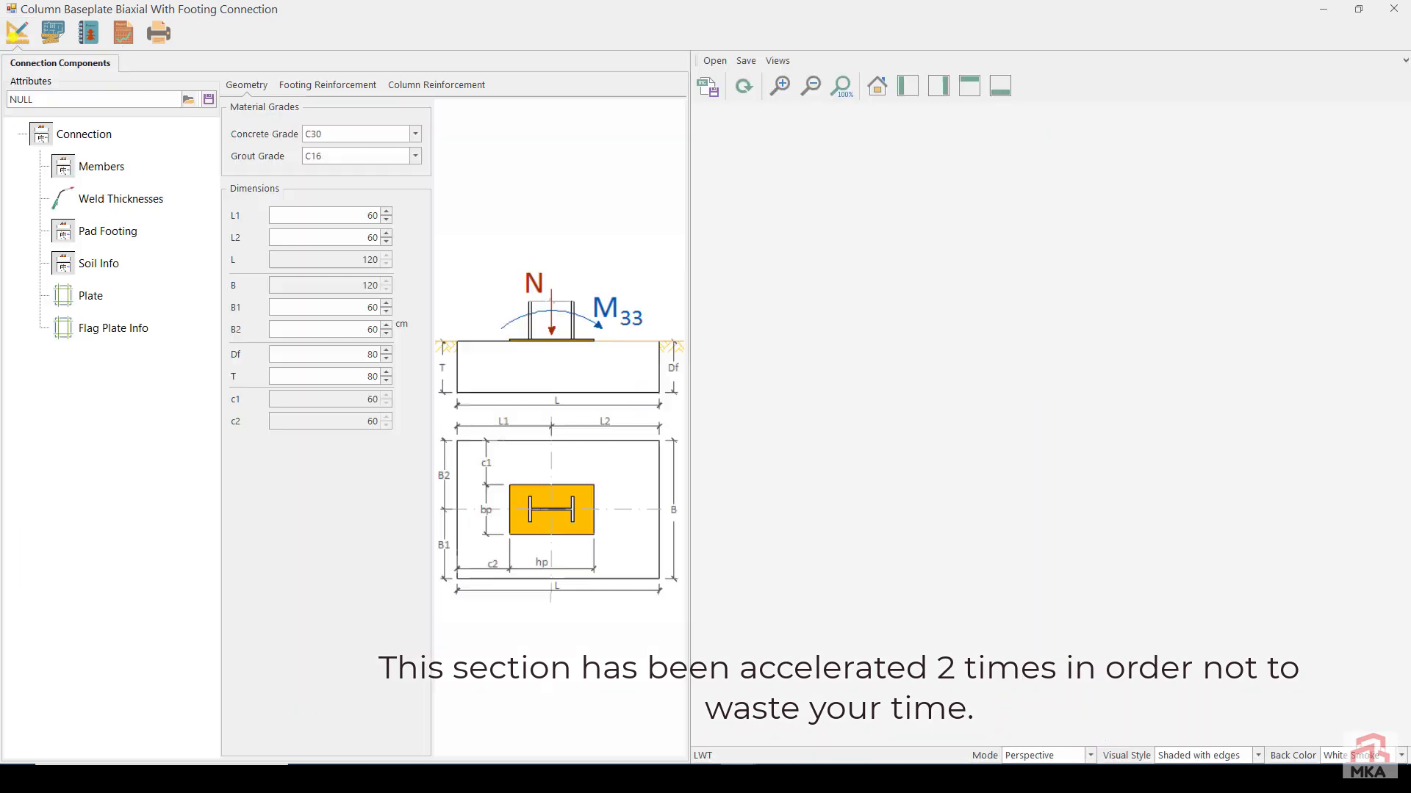
Change node 17's longitudinal and transverse footing rebars to 20 mm diameter and recheck
{"action": "left_click", "coordinate": [327, 85]}
{"action": "left_click", "coordinate": [376, 215]}
{"action": "left_click", "coordinate": [342, 274]}
{"action": "left_click", "coordinate": [376, 321]}
{"action": "left_click", "coordinate": [342, 380]}
{"action": "left_click", "coordinate": [123, 33]}
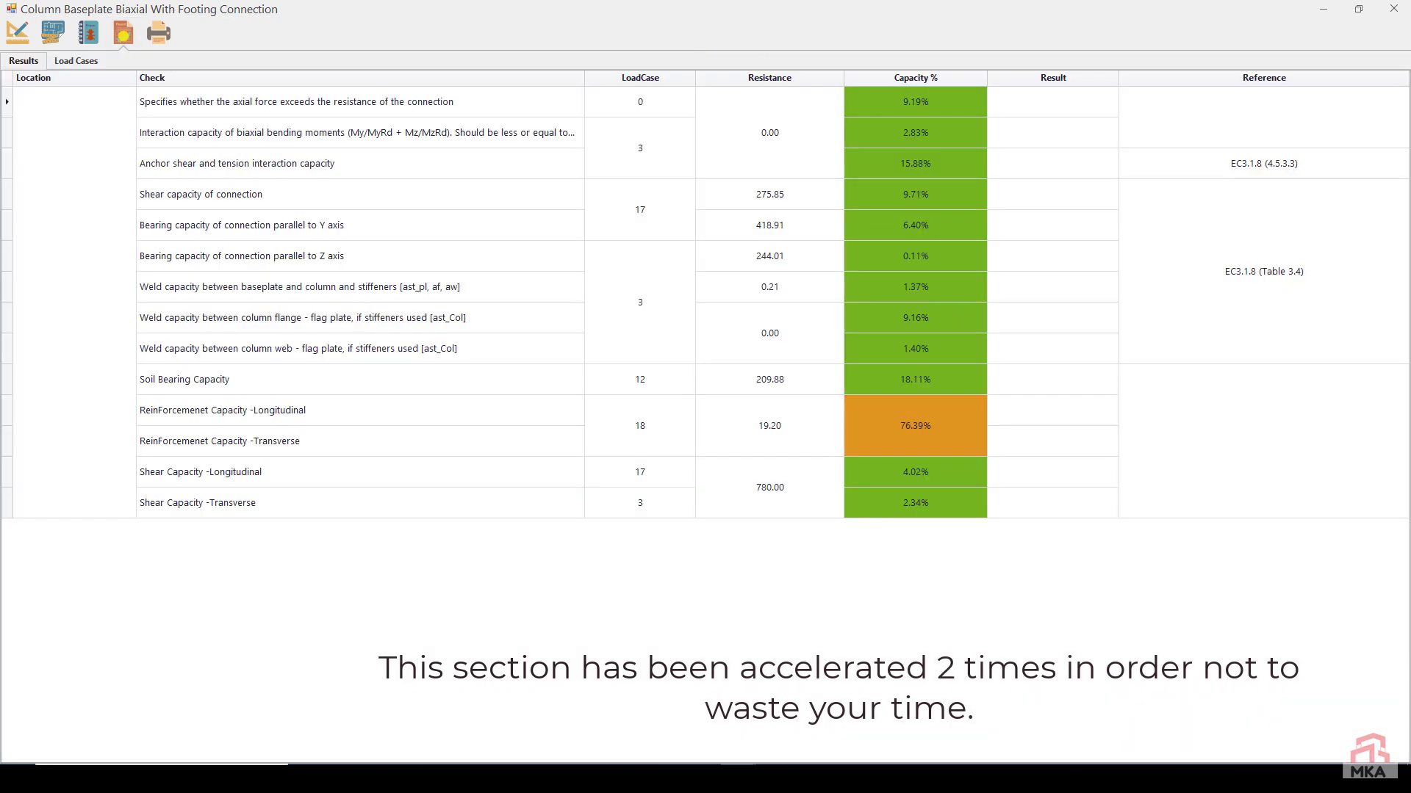
{"action": "left_click", "coordinate": [18, 32]}
Save node 17's baseplate attributes as xz-1-17R and close, keeping changes
{"action": "left_click", "coordinate": [209, 100]}
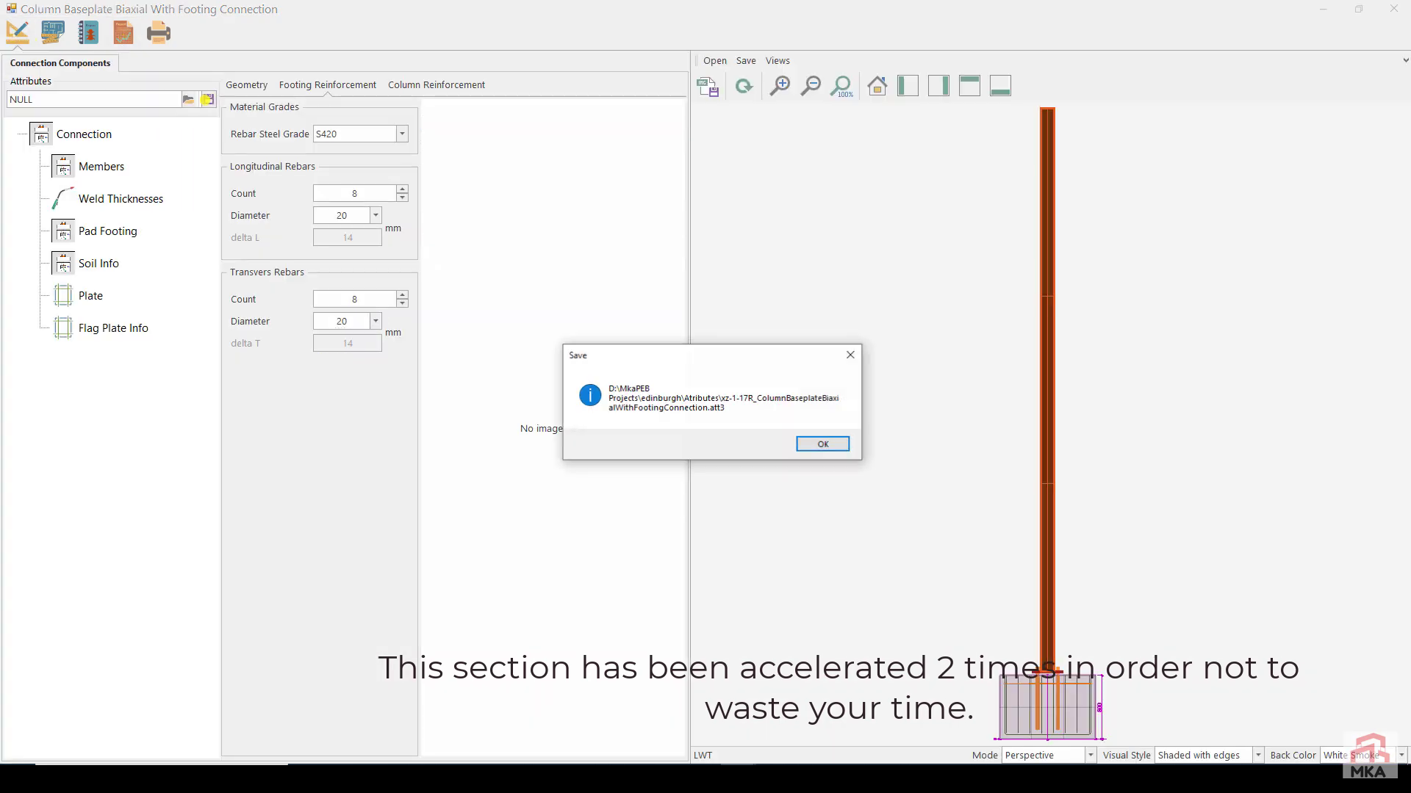
{"action": "left_click", "coordinate": [822, 445]}
{"action": "left_click", "coordinate": [1381, 9]}
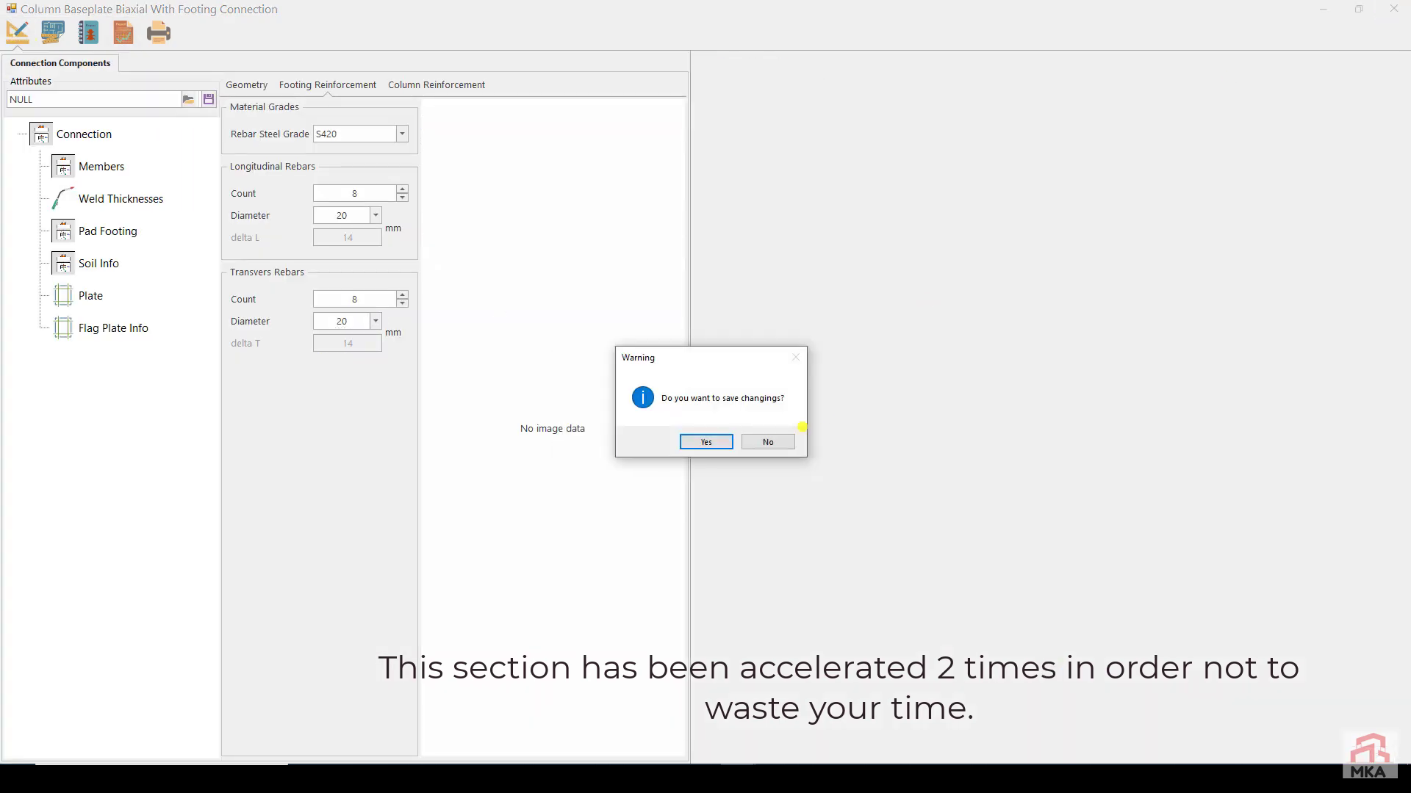
{"action": "left_click", "coordinate": [765, 441]}
Load xz-1-17R onto the node 18 baseplate, save it, and refresh the frame drawing
{"action": "left_click", "coordinate": [289, 491]}
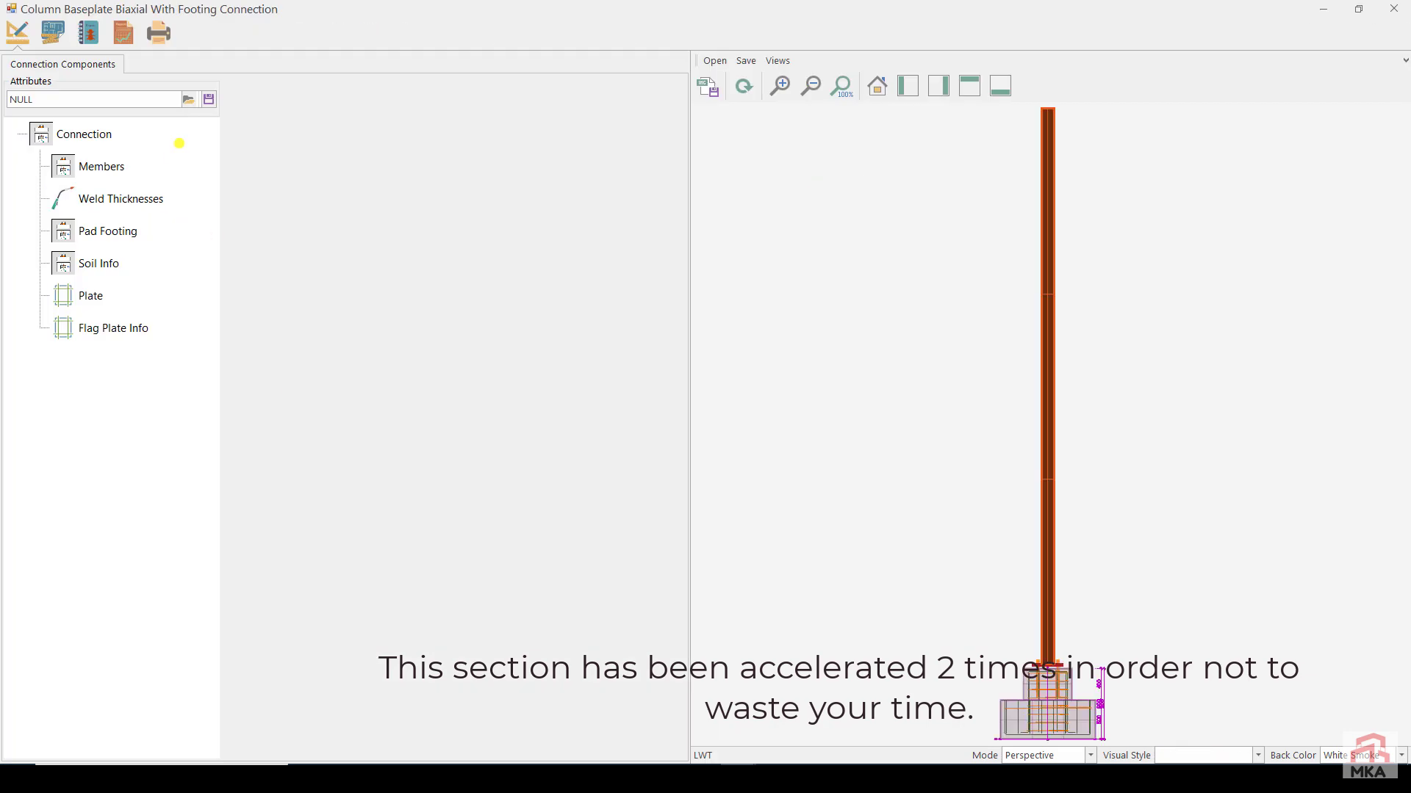
{"action": "left_click", "coordinate": [188, 99]}
{"action": "double_click", "coordinate": [188, 108]}
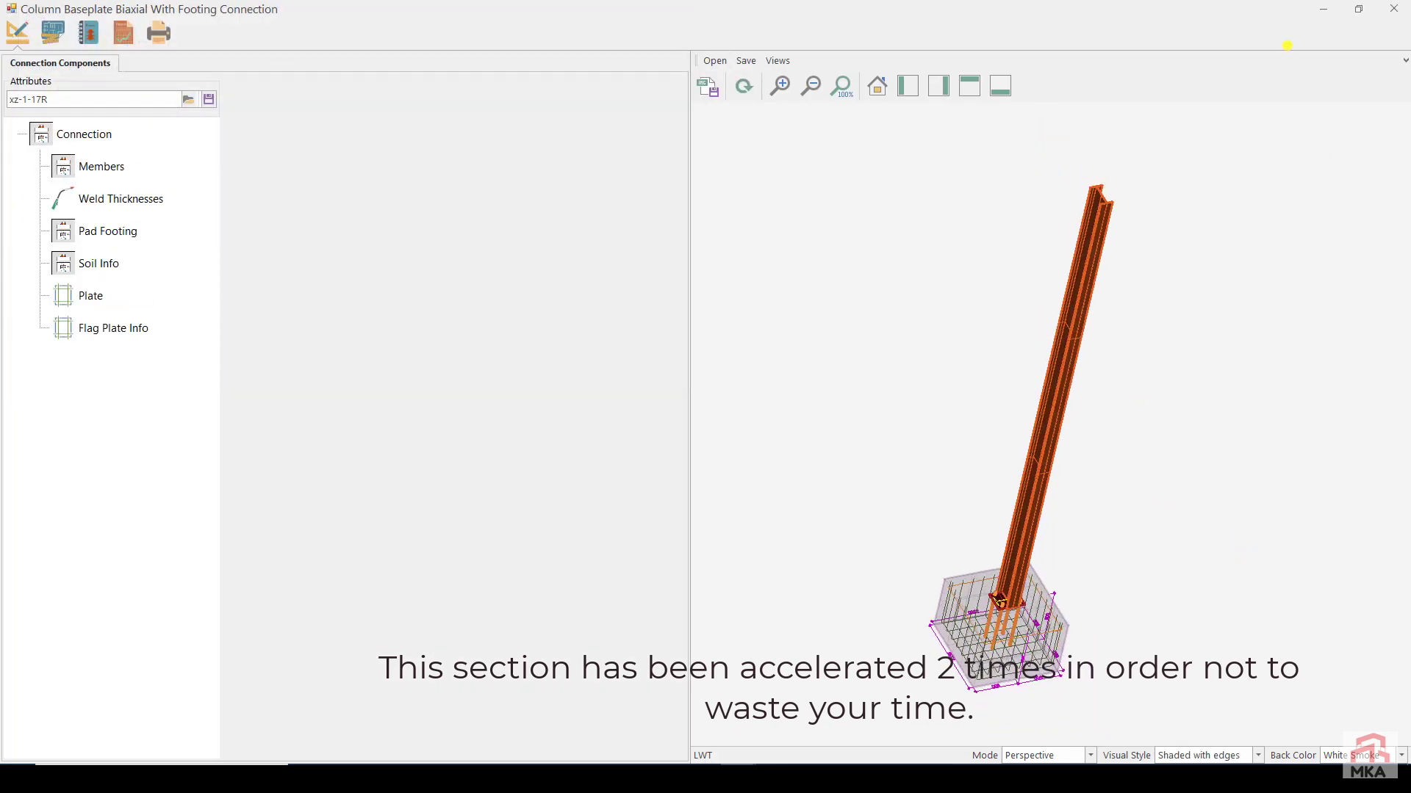
{"action": "left_click", "coordinate": [1394, 9]}
{"action": "left_click", "coordinate": [765, 442]}
{"action": "left_click", "coordinate": [300, 51]}
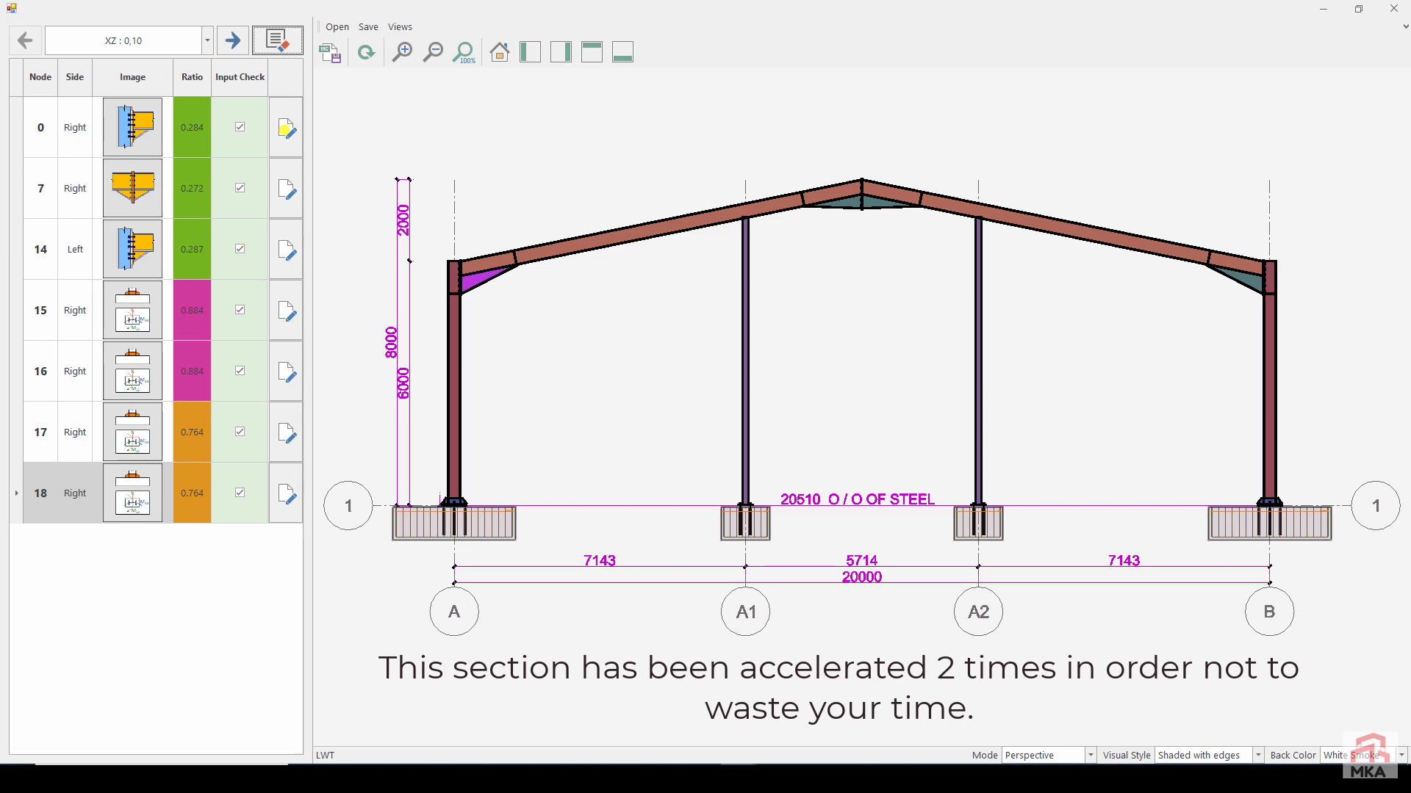
Load a saved attributes file onto the node 0 end-plate connection and save it
{"action": "left_click", "coordinate": [285, 128]}
{"action": "left_click", "coordinate": [188, 99]}
{"action": "left_click", "coordinate": [191, 120]}
{"action": "left_click", "coordinate": [576, 368]}
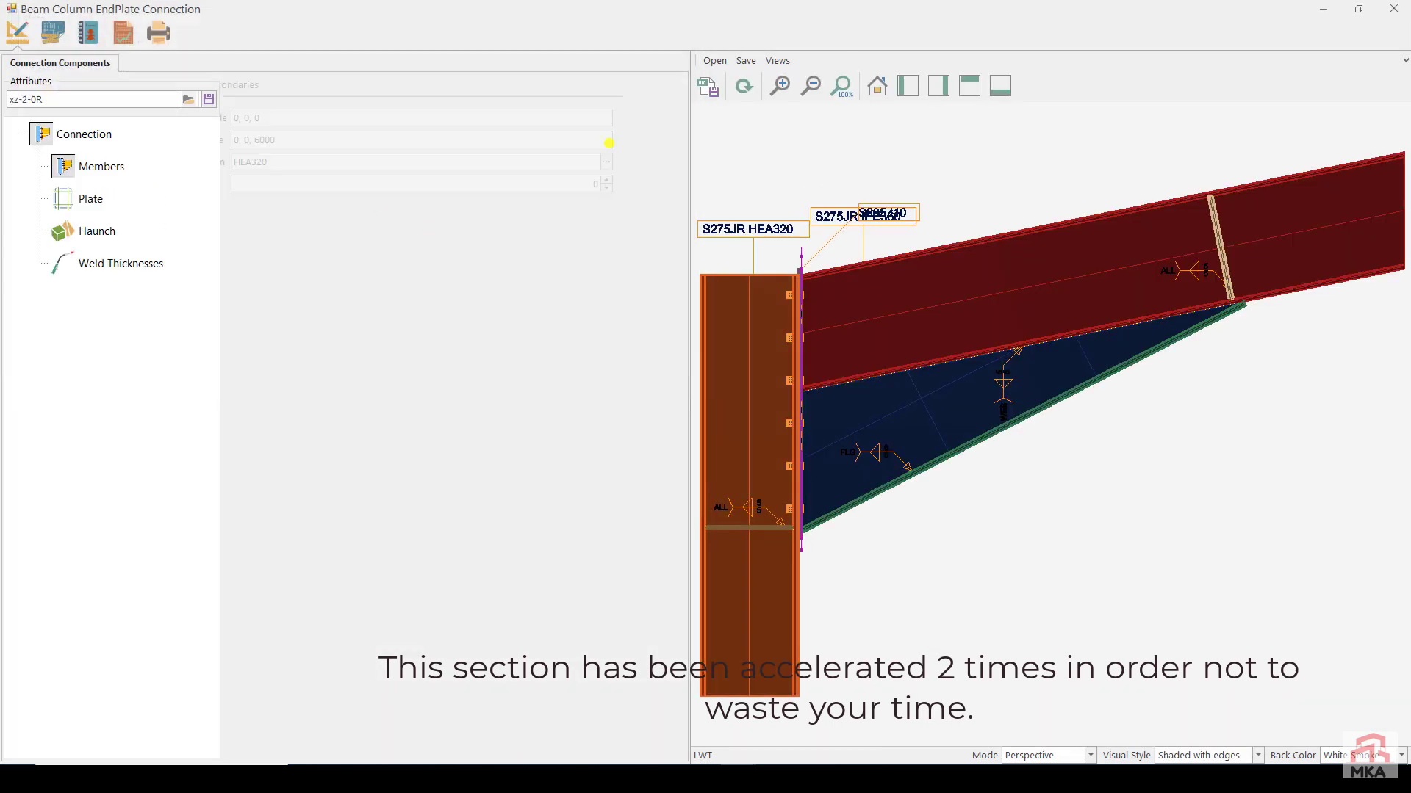
{"action": "left_click", "coordinate": [744, 86]}
{"action": "left_click", "coordinate": [1394, 9]}
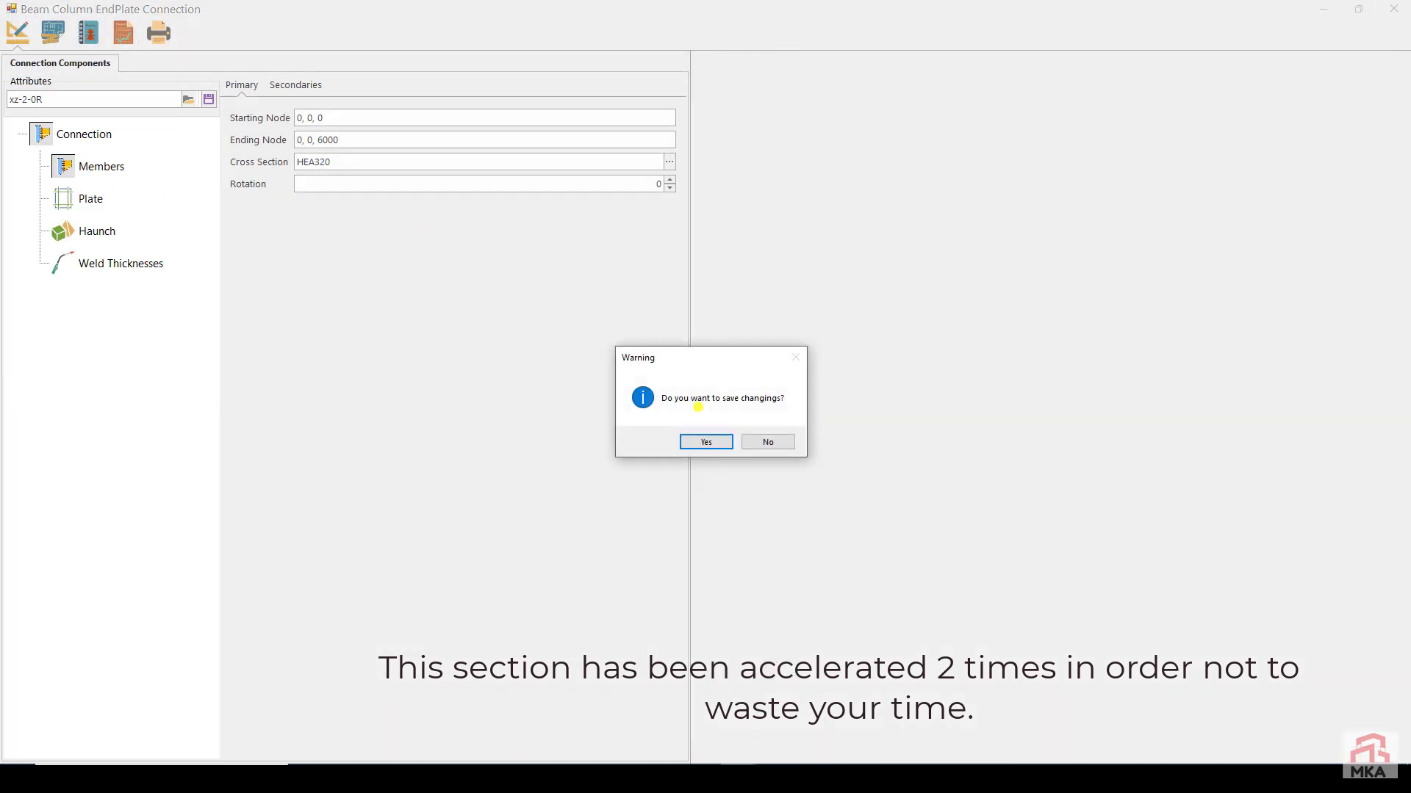
{"action": "left_click", "coordinate": [704, 441]}
Load a saved attributes file onto the node 14 end-plate connection, check results, and save
{"action": "left_click", "coordinate": [285, 246]}
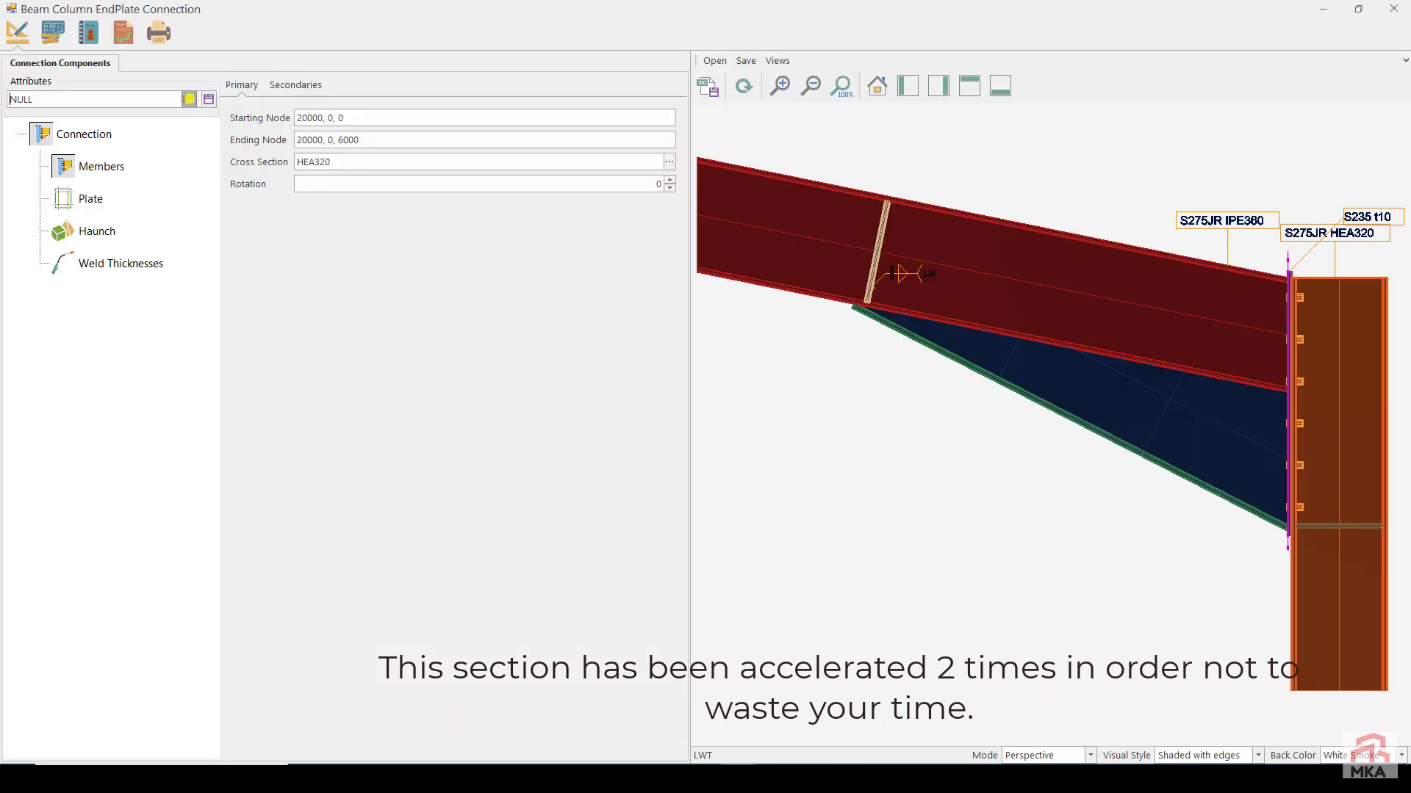
{"action": "left_click", "coordinate": [189, 99]}
{"action": "left_click", "coordinate": [192, 152]}
{"action": "left_click", "coordinate": [576, 368]}
{"action": "left_click", "coordinate": [744, 86]}
{"action": "left_click", "coordinate": [122, 32]}
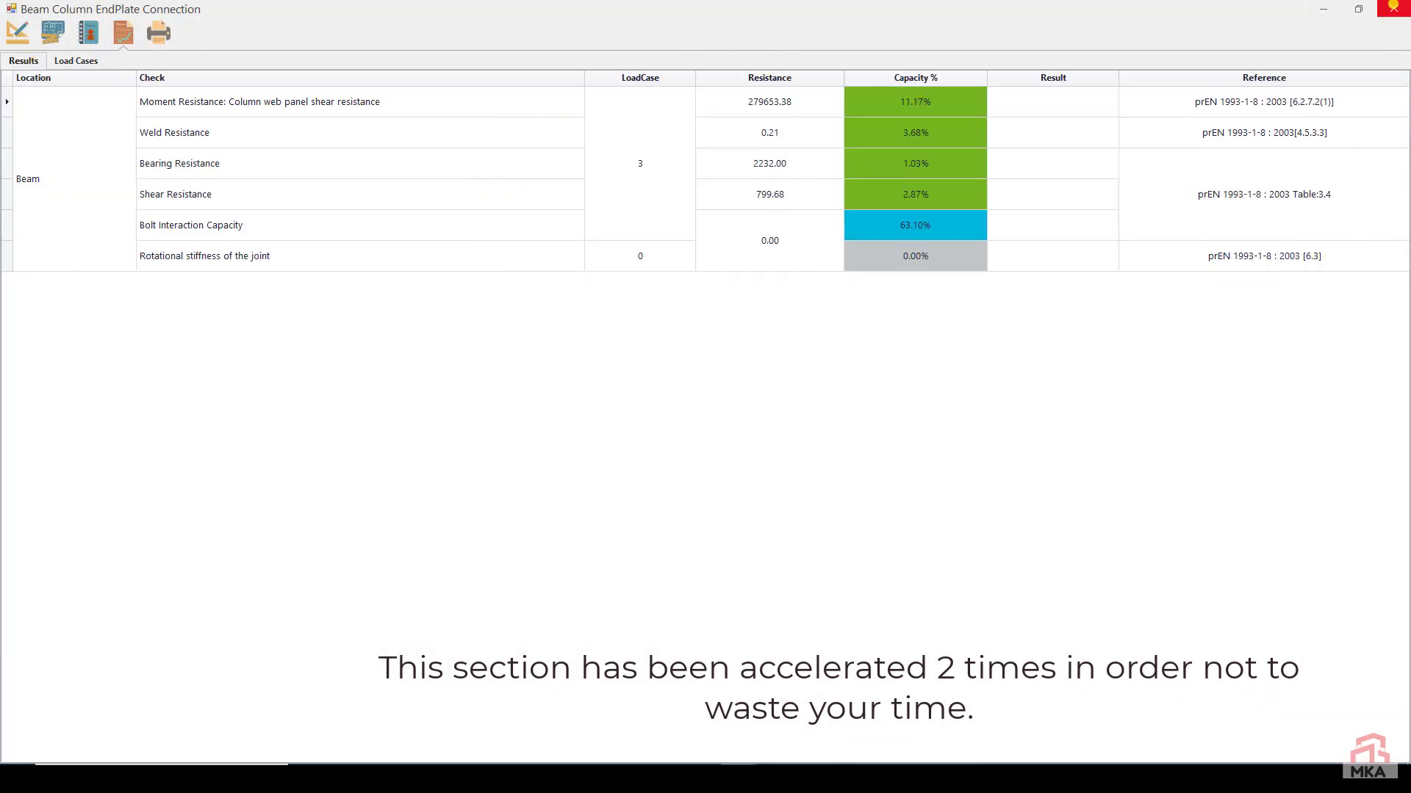
{"action": "left_click", "coordinate": [1393, 7]}
{"action": "left_click", "coordinate": [705, 443]}
Load xz-2-7R onto node 7's beam splice, check results, save, and exit the Connection Analyzer
{"action": "left_click", "coordinate": [286, 189]}
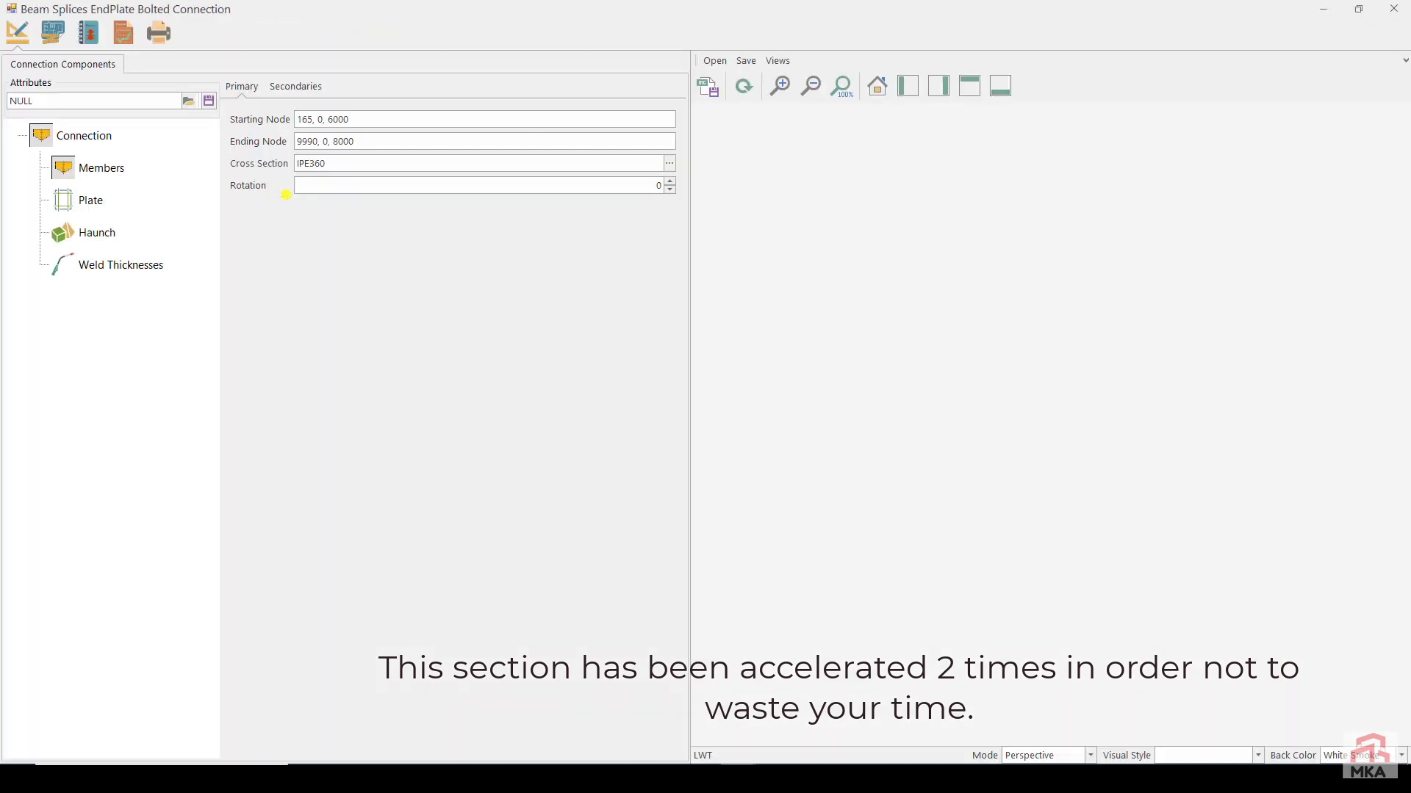
{"action": "left_click", "coordinate": [189, 100]}
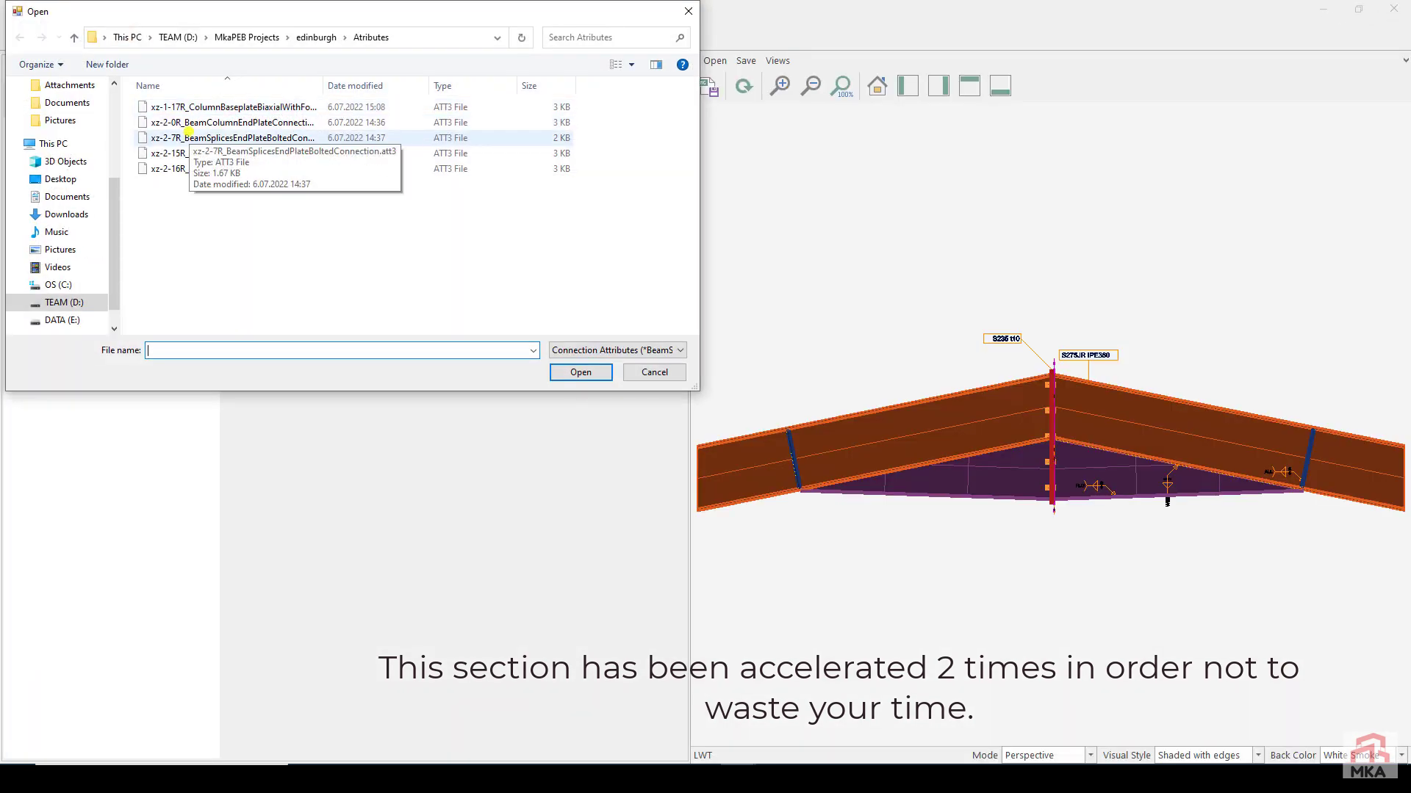
{"action": "double_click", "coordinate": [221, 137]}
{"action": "left_click", "coordinate": [122, 32]}
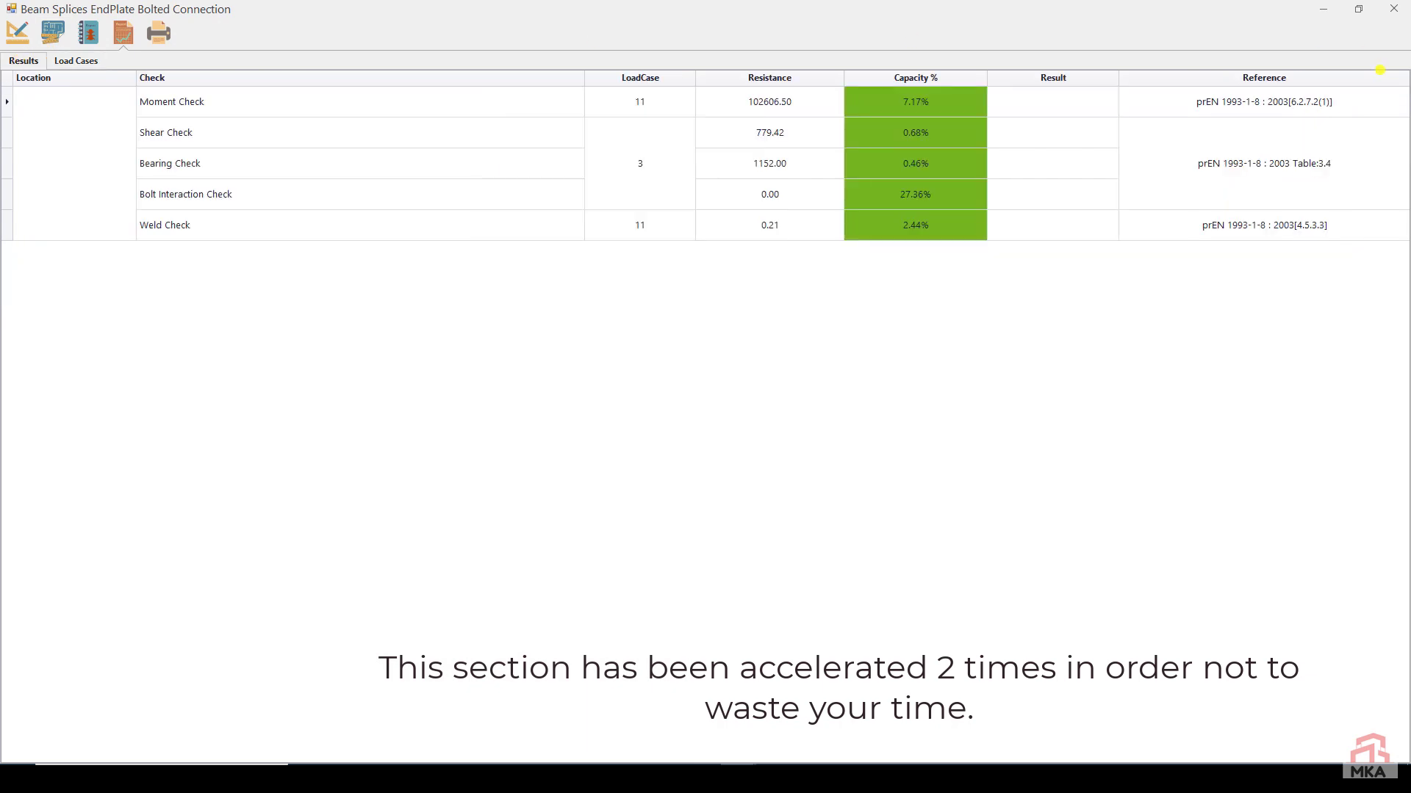
{"action": "left_click", "coordinate": [1396, 9]}
{"action": "left_click", "coordinate": [705, 442]}
{"action": "left_click", "coordinate": [365, 63]}
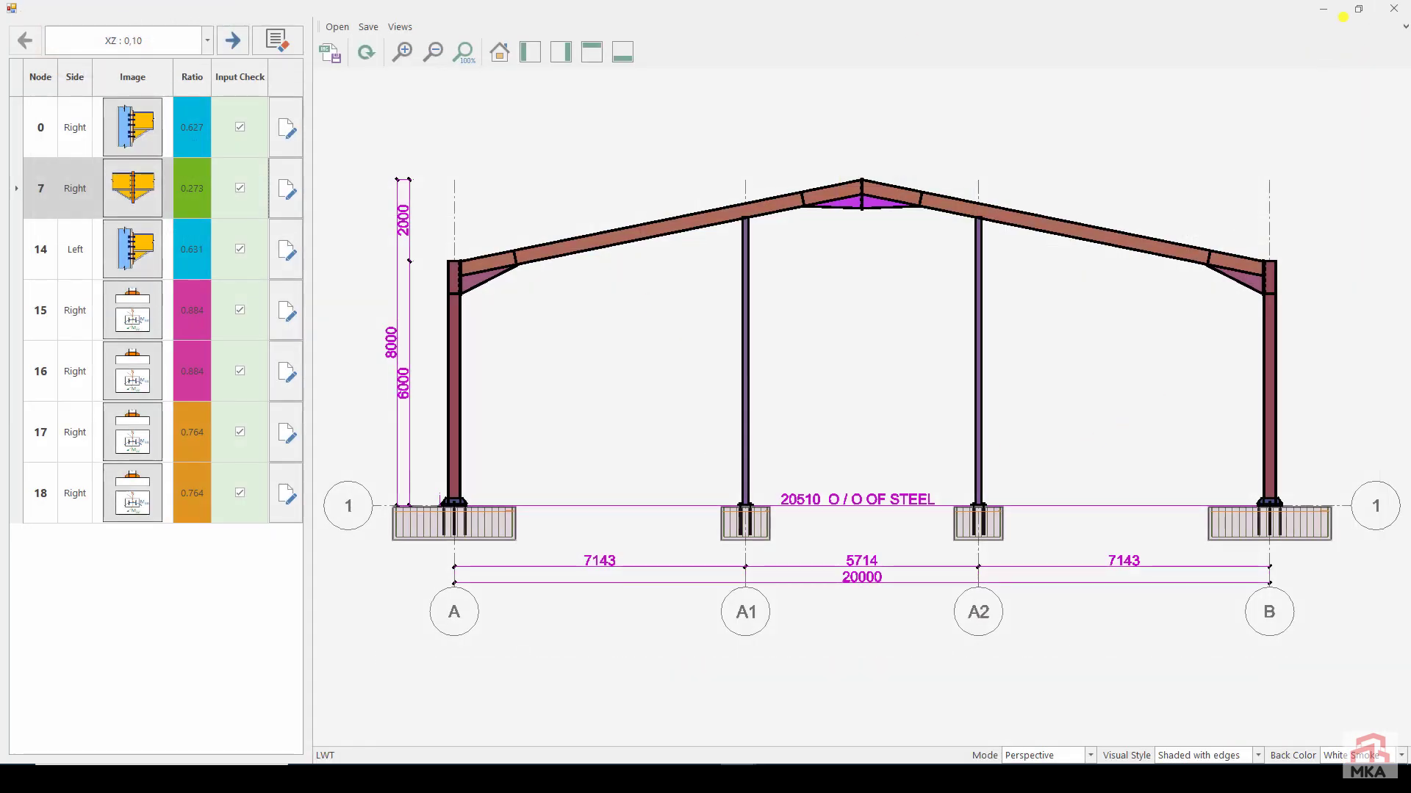
{"action": "left_click", "coordinate": [1396, 9]}
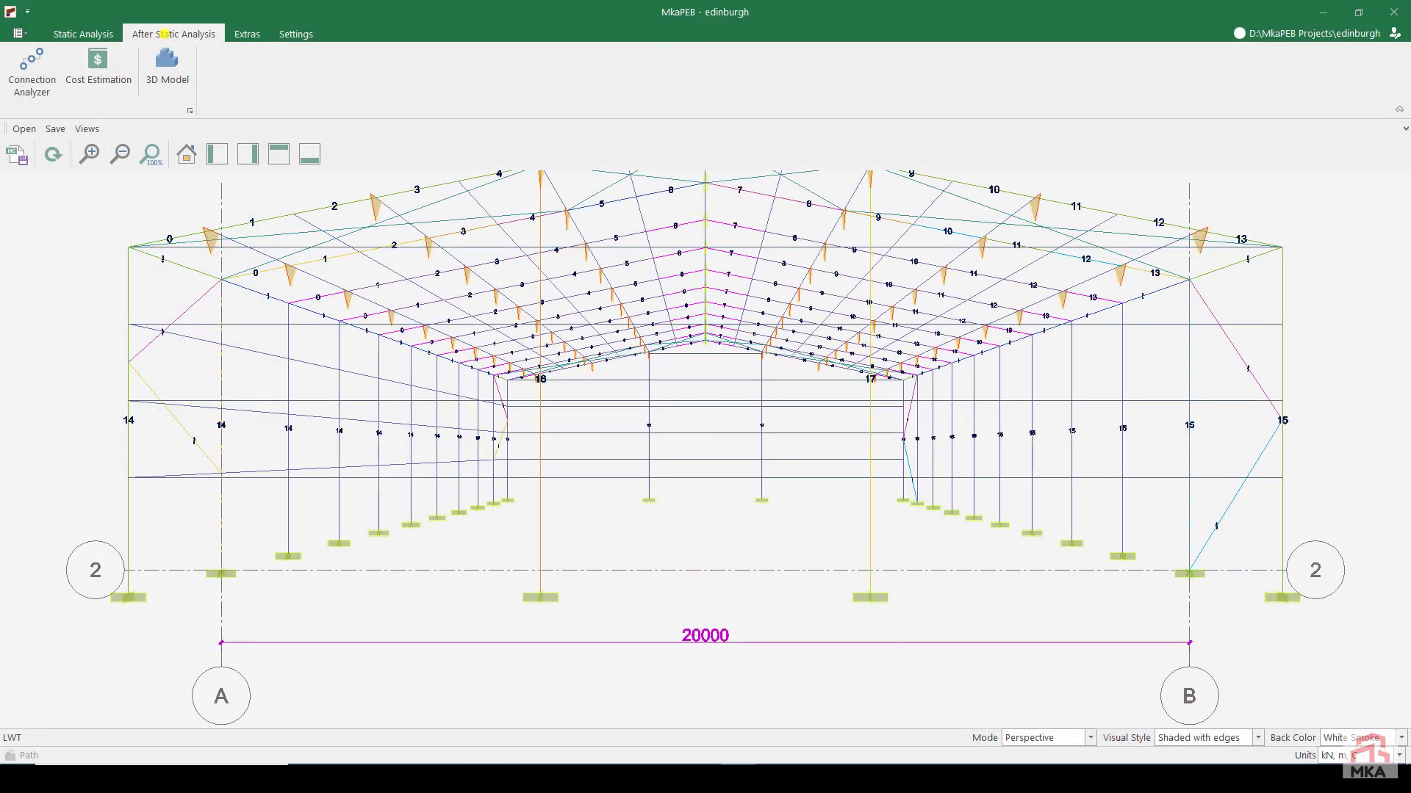
Generate the 3D model of the whole building with frames, purlins, bracing and footings
{"action": "left_click", "coordinate": [167, 60]}
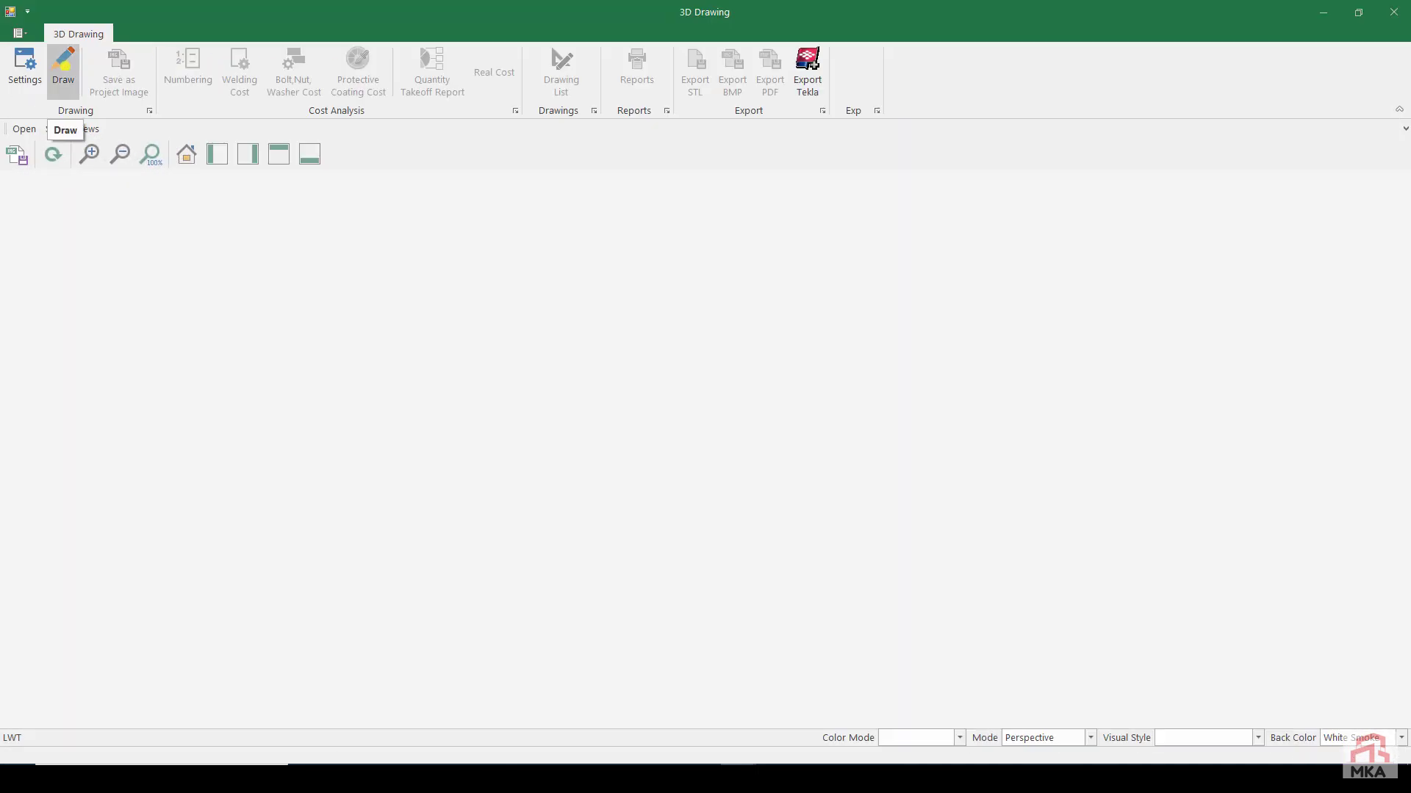
{"action": "left_click", "coordinate": [61, 70]}
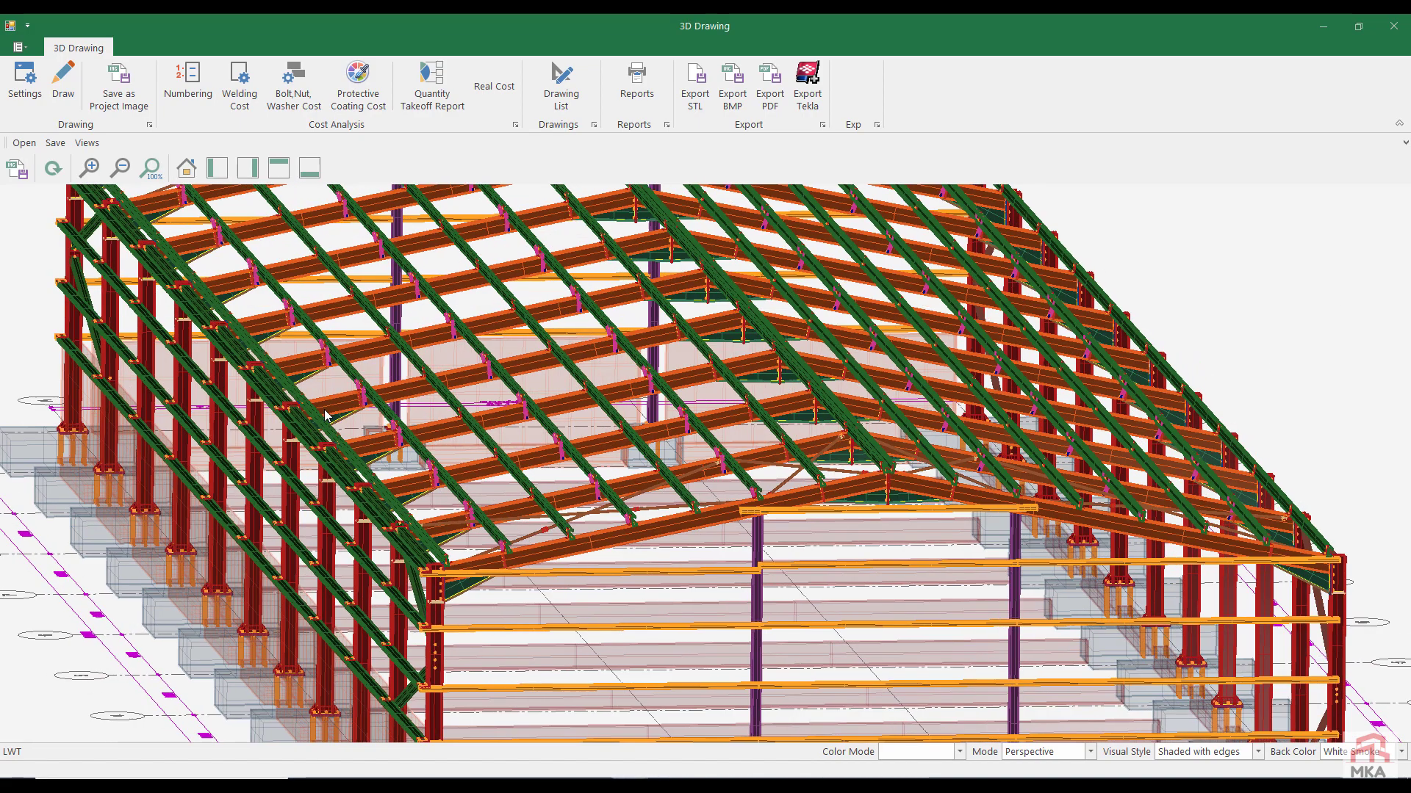
{"action": "scroll", "coordinate": [491, 533], "scroll_direction": "up", "scroll_amount": 10}
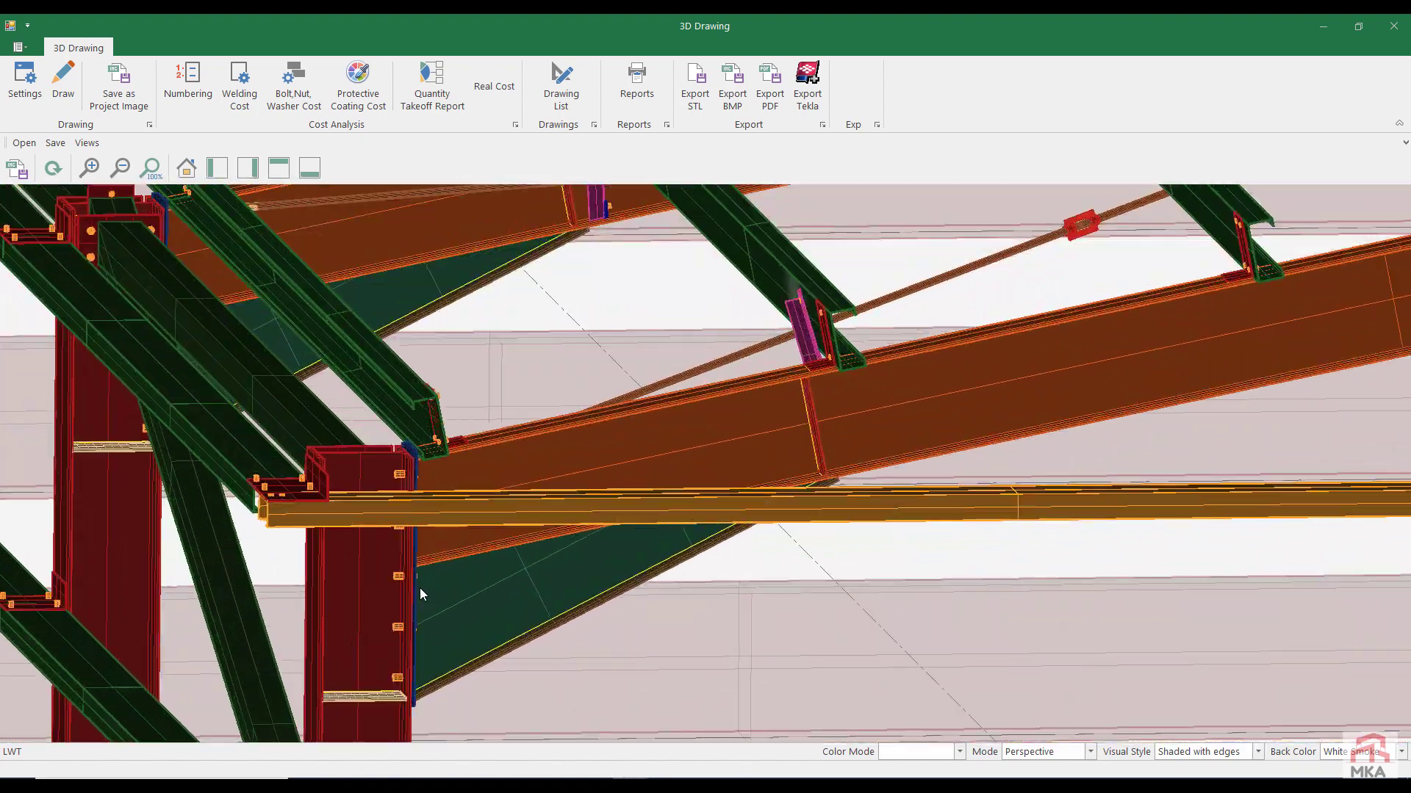
{"action": "middle_click_drag", "start_coordinate": [421, 588], "coordinate": [671, 373]}
{"action": "middle_click_drag", "start_coordinate": [932, 272], "coordinate": [1183, 563]}
{"action": "scroll", "coordinate": [1177, 559], "scroll_direction": "up", "scroll_amount": 5}
{"action": "scroll", "coordinate": [1130, 533], "scroll_direction": "down", "scroll_amount": 5}
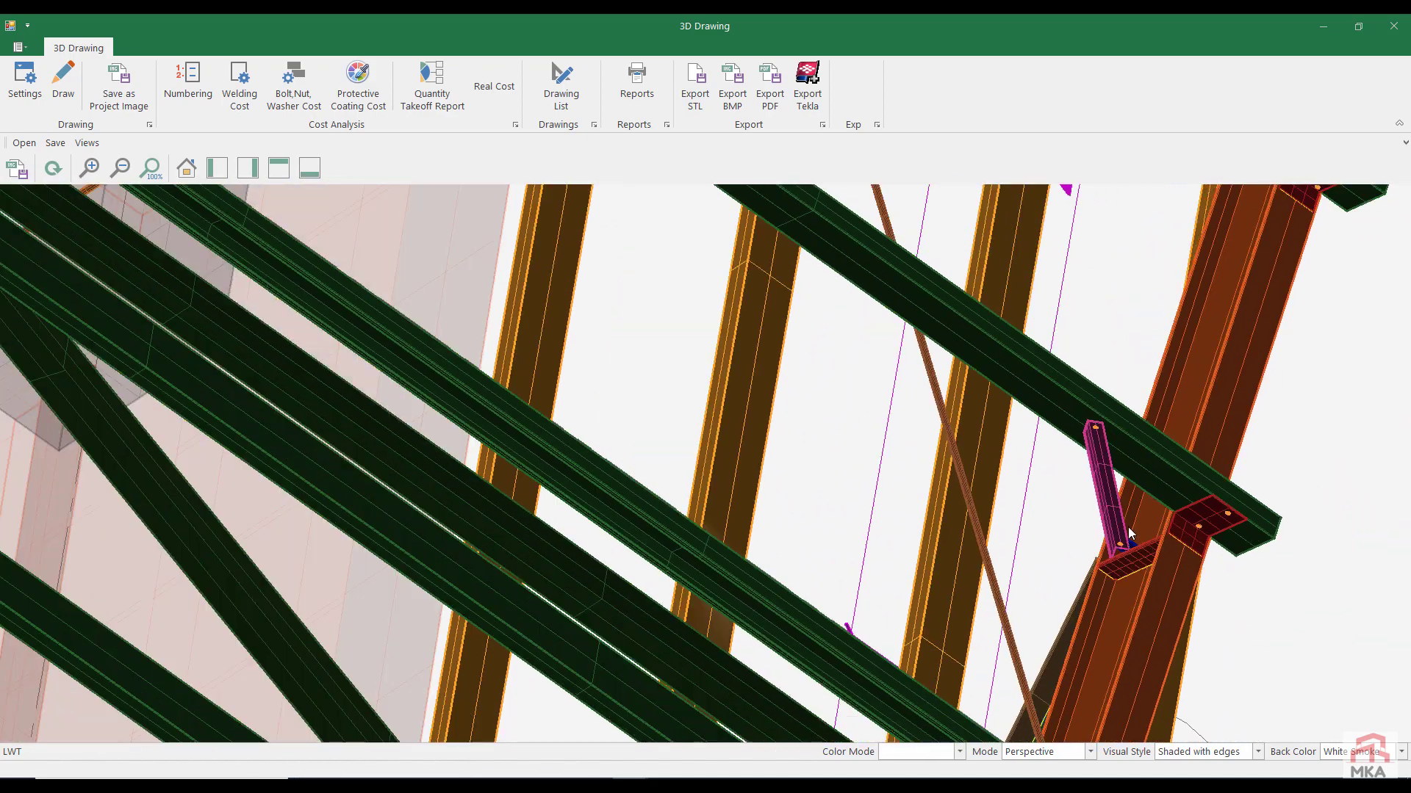
{"action": "scroll", "coordinate": [927, 504], "scroll_direction": "down", "scroll_amount": 5}
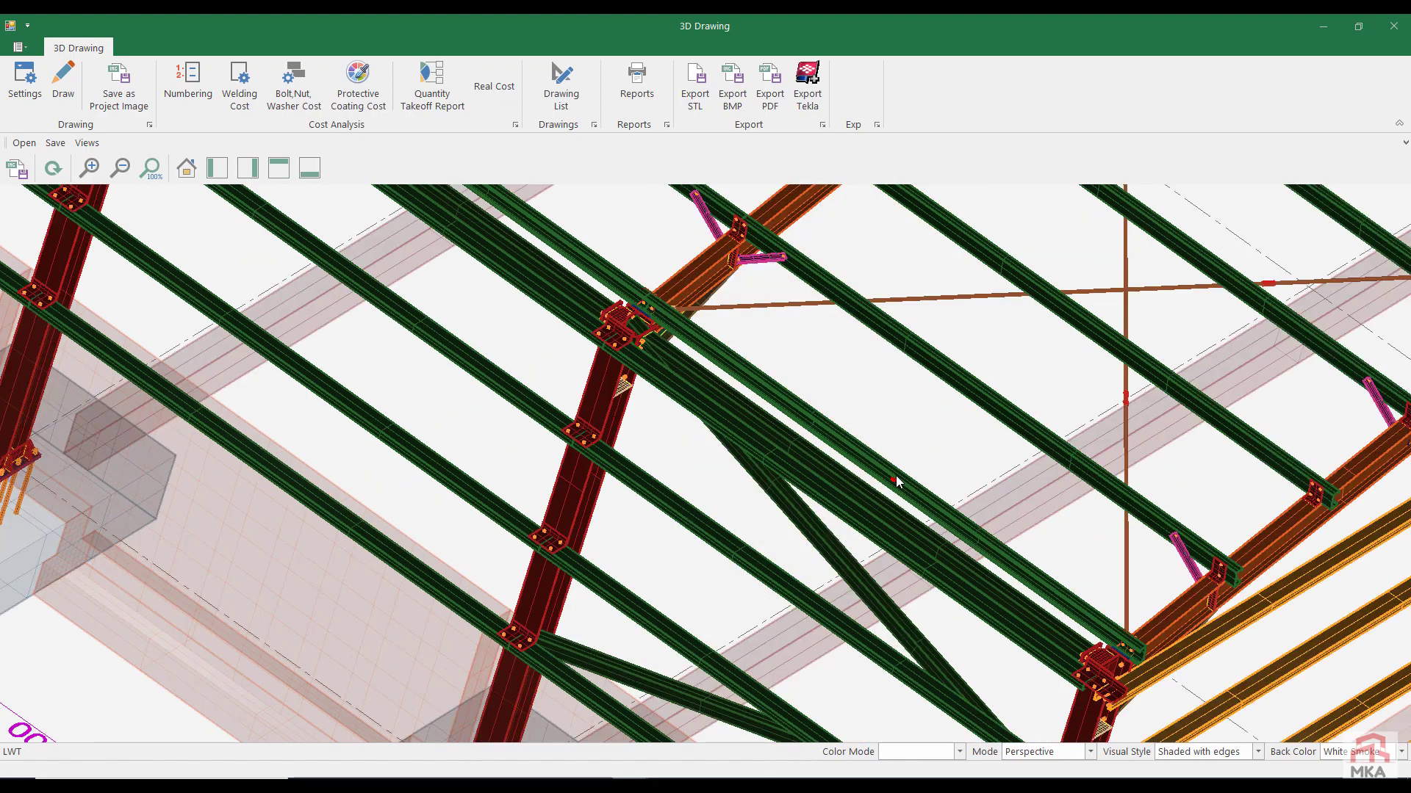
{"action": "scroll", "coordinate": [814, 481], "scroll_direction": "down", "scroll_amount": 5}
{"action": "scroll", "coordinate": [752, 551], "scroll_direction": "up", "scroll_amount": 5}
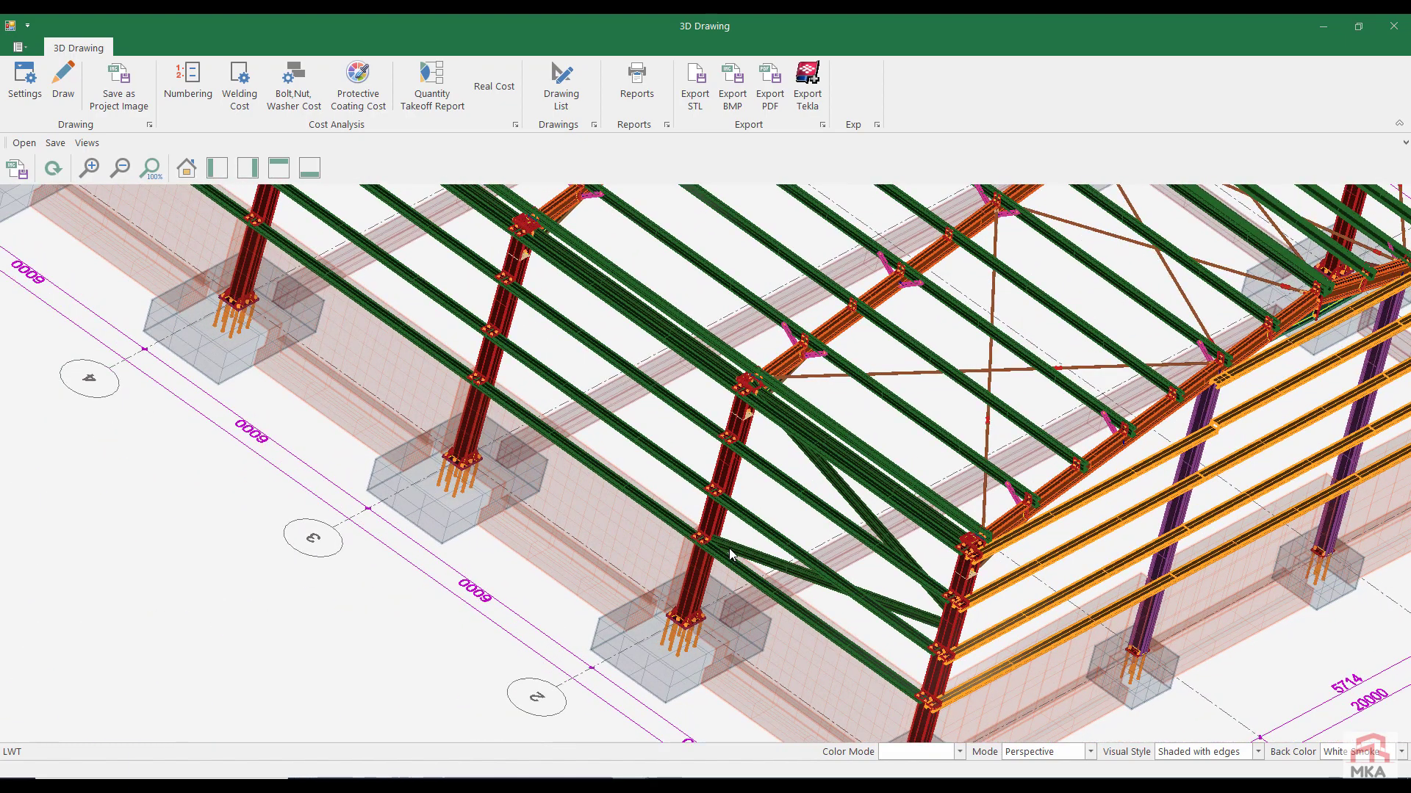
{"action": "scroll", "coordinate": [731, 554], "scroll_direction": "up", "scroll_amount": 3}
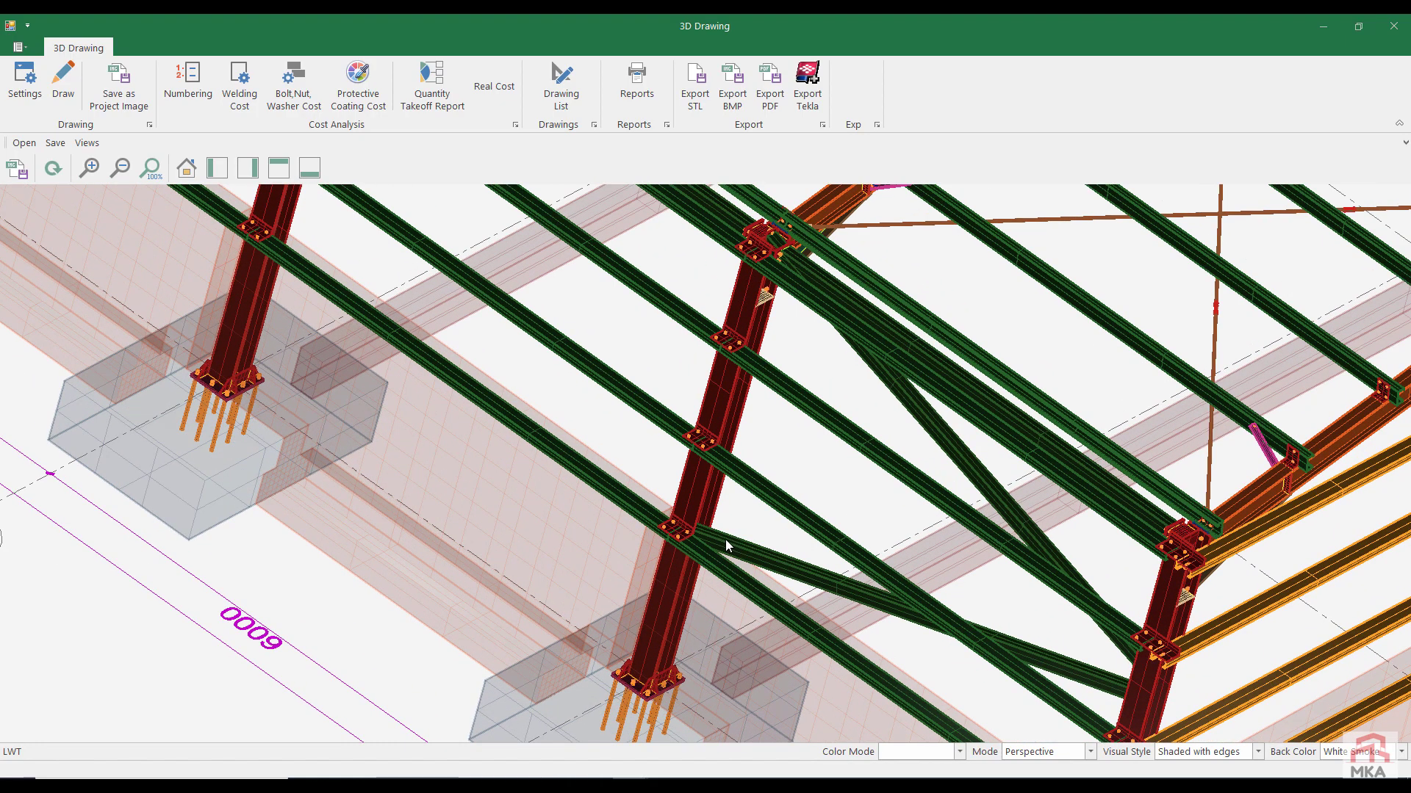
{"action": "scroll", "coordinate": [691, 529], "scroll_direction": "down", "scroll_amount": 1}
{"action": "scroll", "coordinate": [757, 547], "scroll_direction": "up", "scroll_amount": 8}
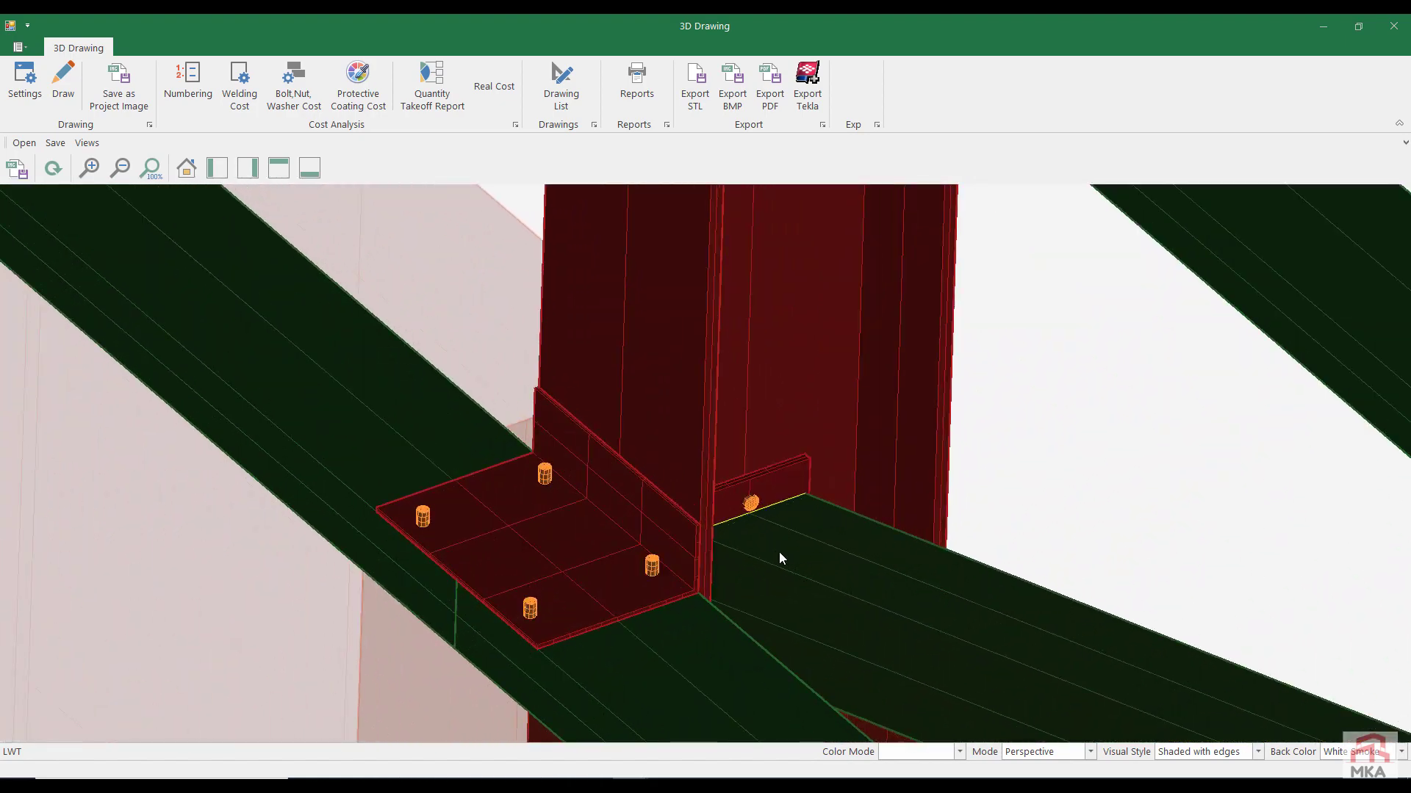
{"action": "scroll", "coordinate": [777, 545], "scroll_direction": "up", "scroll_amount": 2}
{"action": "middle_click_drag", "start_coordinate": [777, 545], "coordinate": [717, 386]}
{"action": "scroll", "coordinate": [717, 381], "scroll_direction": "down", "scroll_amount": 5}
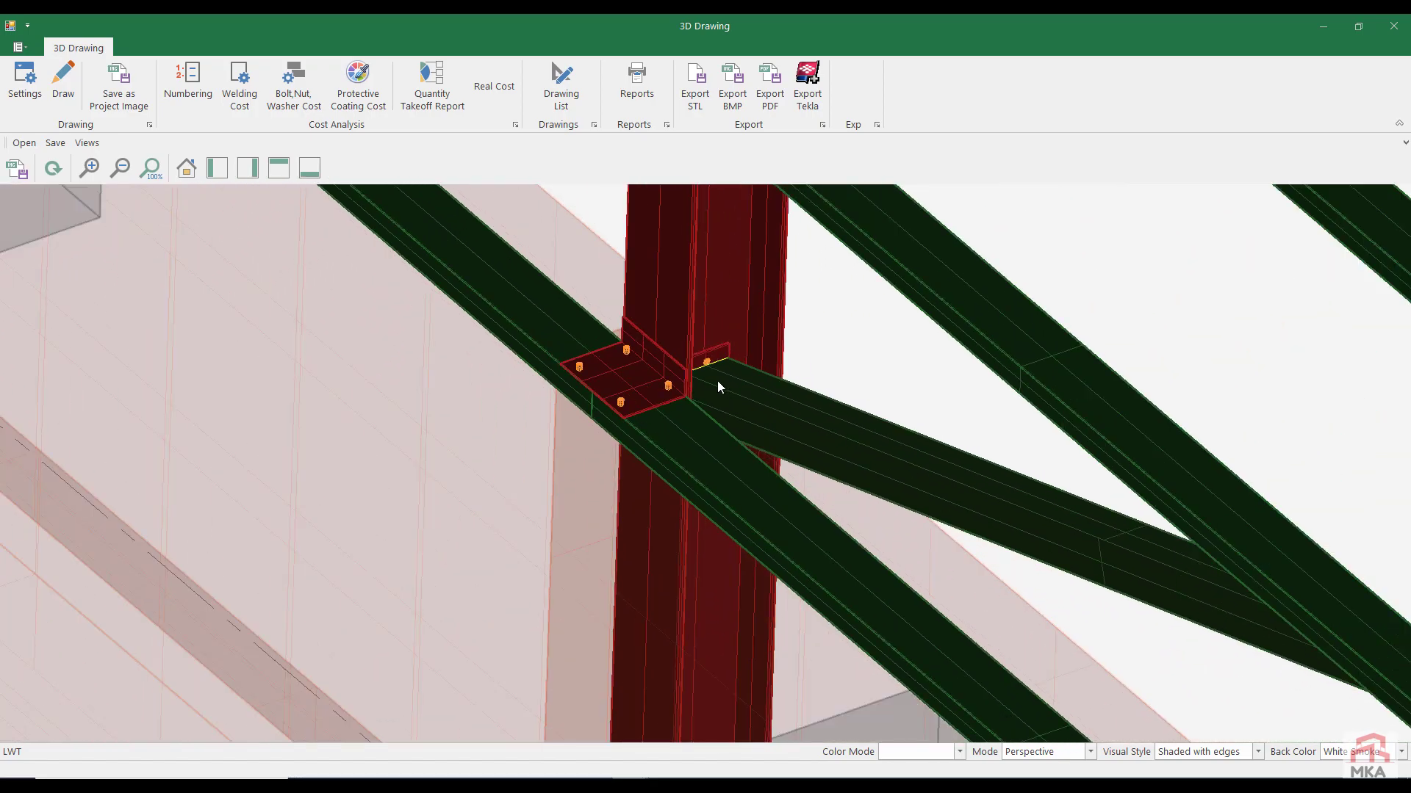
{"action": "scroll", "coordinate": [742, 396], "scroll_direction": "down", "scroll_amount": 6}
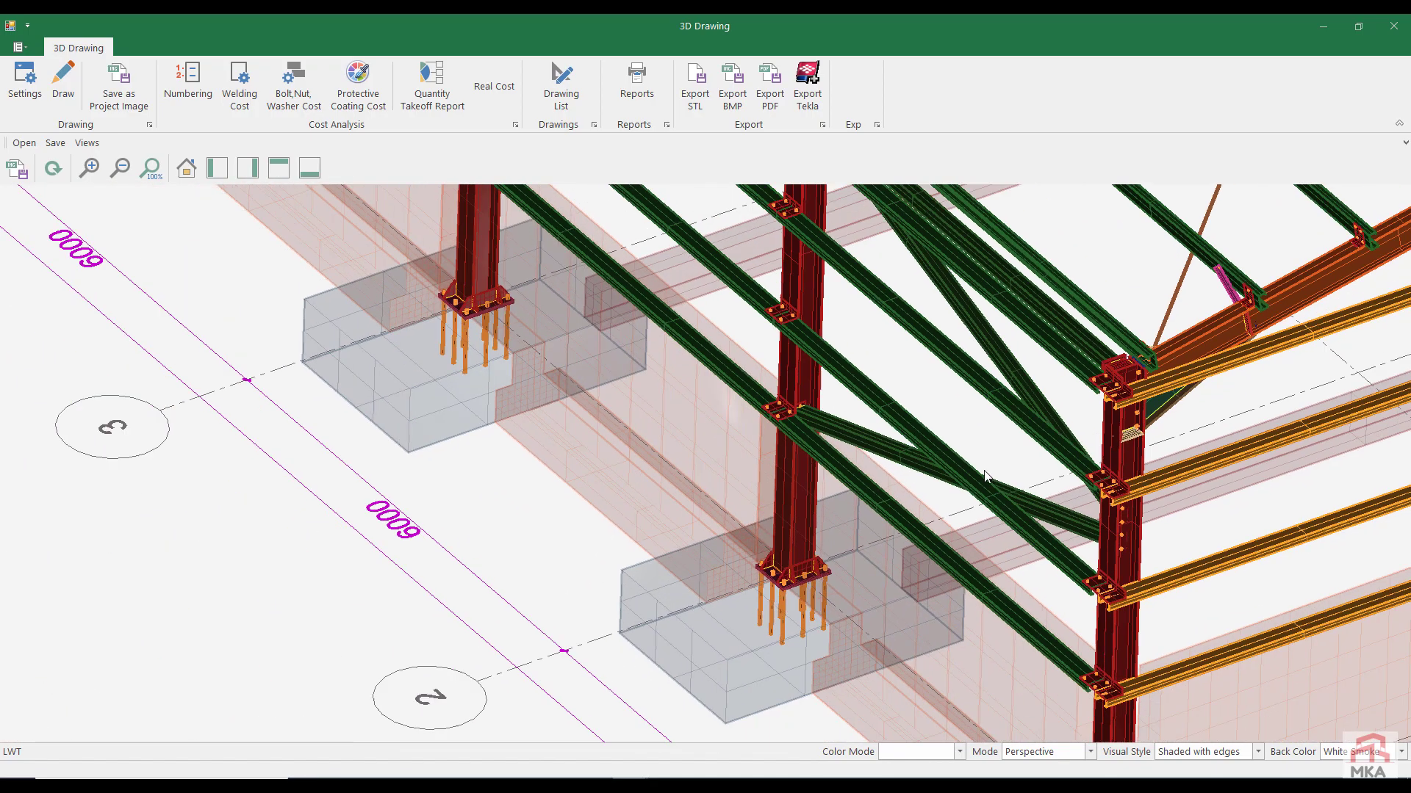
{"action": "scroll", "coordinate": [983, 470], "scroll_direction": "up", "scroll_amount": 1}
{"action": "scroll", "coordinate": [983, 470], "scroll_direction": "down", "scroll_amount": 5}
{"action": "scroll", "coordinate": [835, 544], "scroll_direction": "up", "scroll_amount": 3}
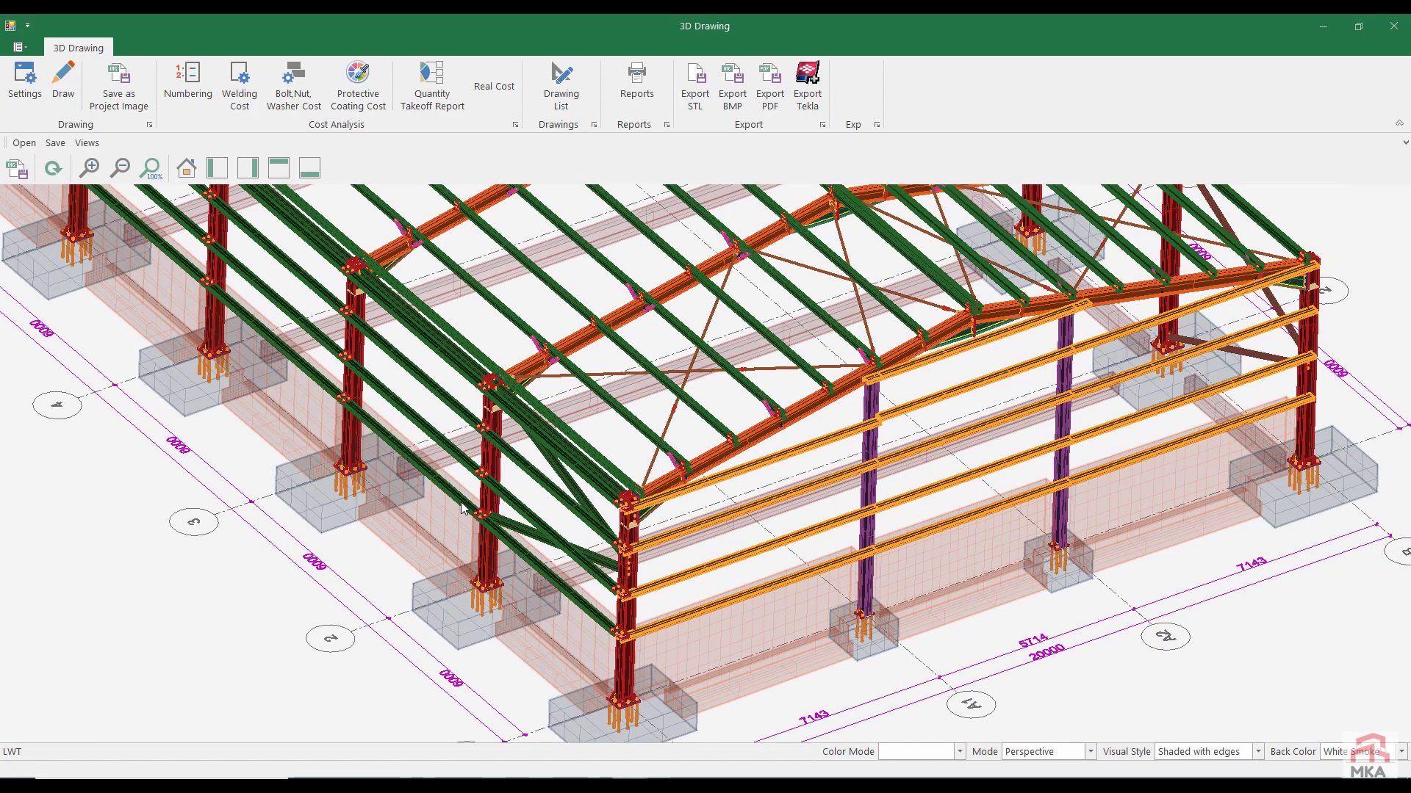
{"action": "scroll", "coordinate": [497, 515], "scroll_direction": "down", "scroll_amount": 5}
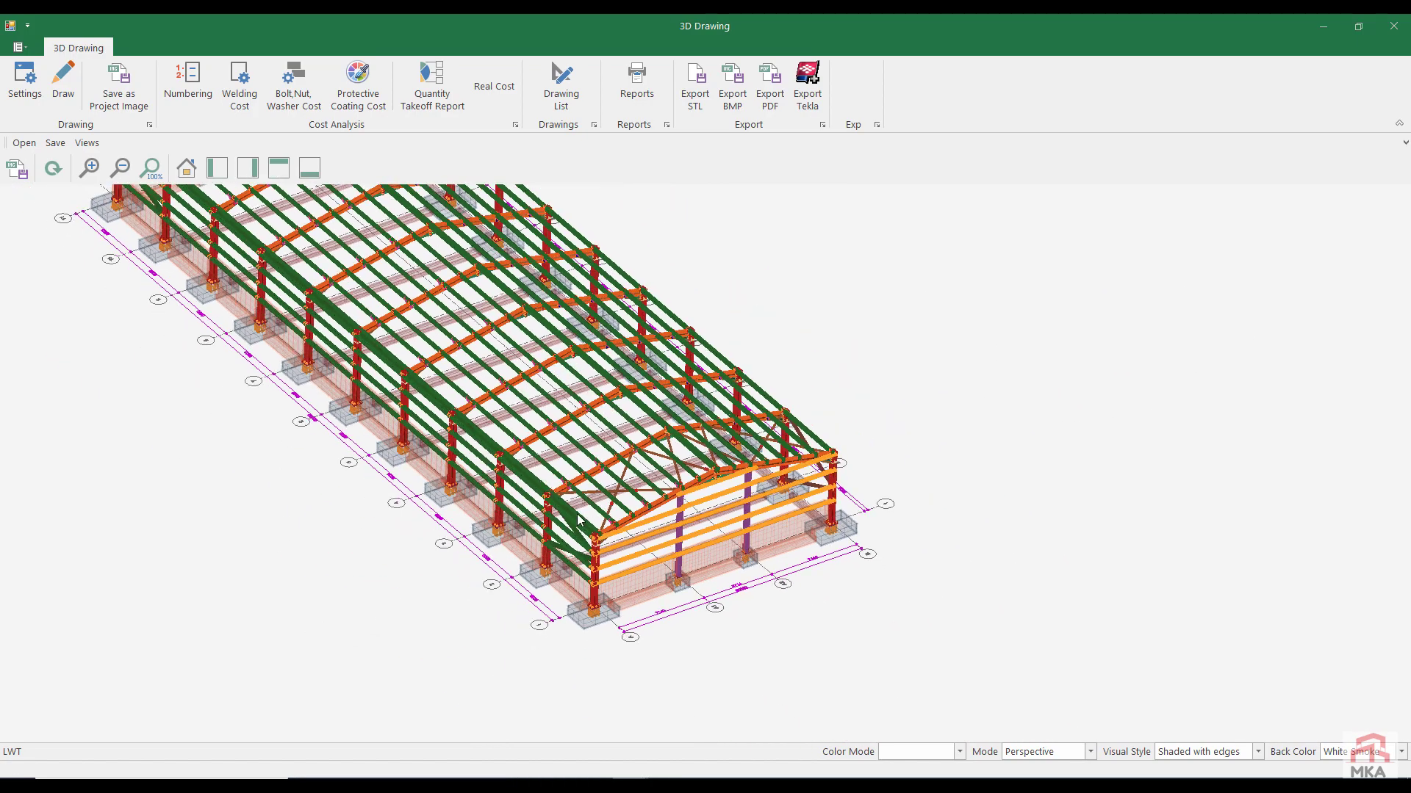
{"action": "middle_click_drag", "start_coordinate": [587, 529], "coordinate": [695, 626]}
{"action": "scroll", "coordinate": [706, 646], "scroll_direction": "up", "scroll_amount": 1}
{"action": "middle_click_drag", "start_coordinate": [570, 654], "coordinate": [1049, 586]}
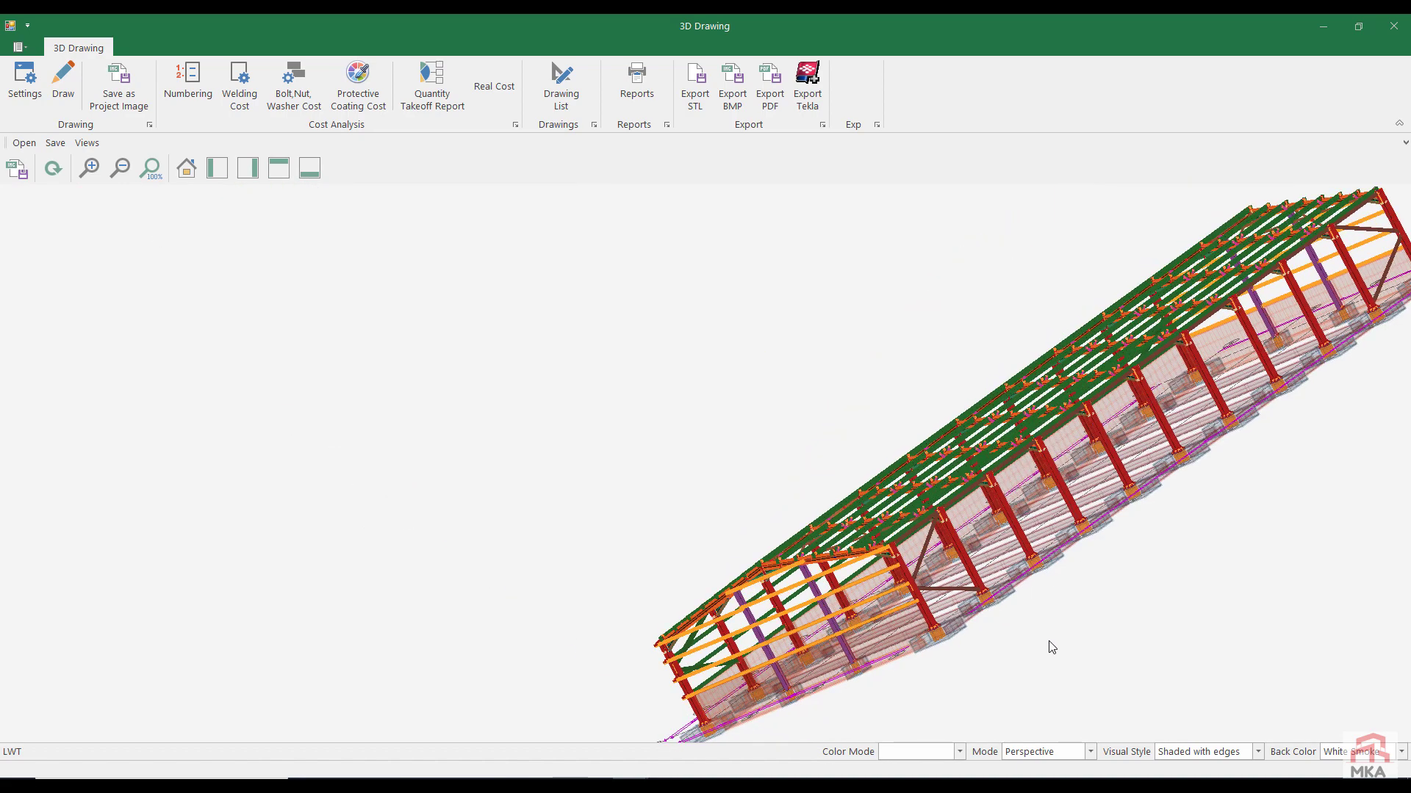
{"action": "scroll", "coordinate": [1048, 654], "scroll_direction": "up", "scroll_amount": 3}
{"action": "scroll", "coordinate": [996, 636], "scroll_direction": "up", "scroll_amount": 8}
{"action": "scroll", "coordinate": [994, 542], "scroll_direction": "up", "scroll_amount": 2}
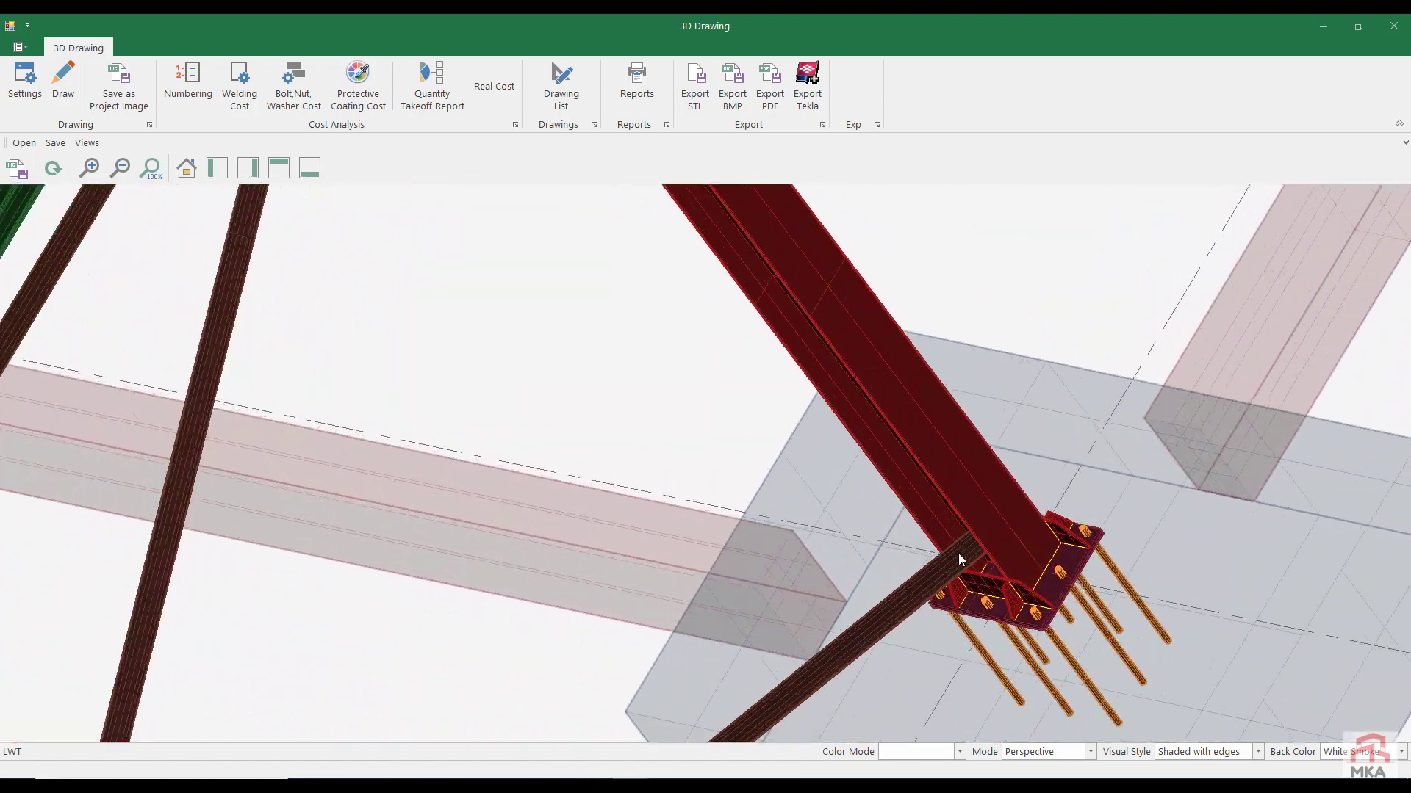
{"action": "middle_click_drag", "start_coordinate": [999, 532], "coordinate": [955, 573]}
{"action": "scroll", "coordinate": [1013, 519], "scroll_direction": "down", "scroll_amount": 5}
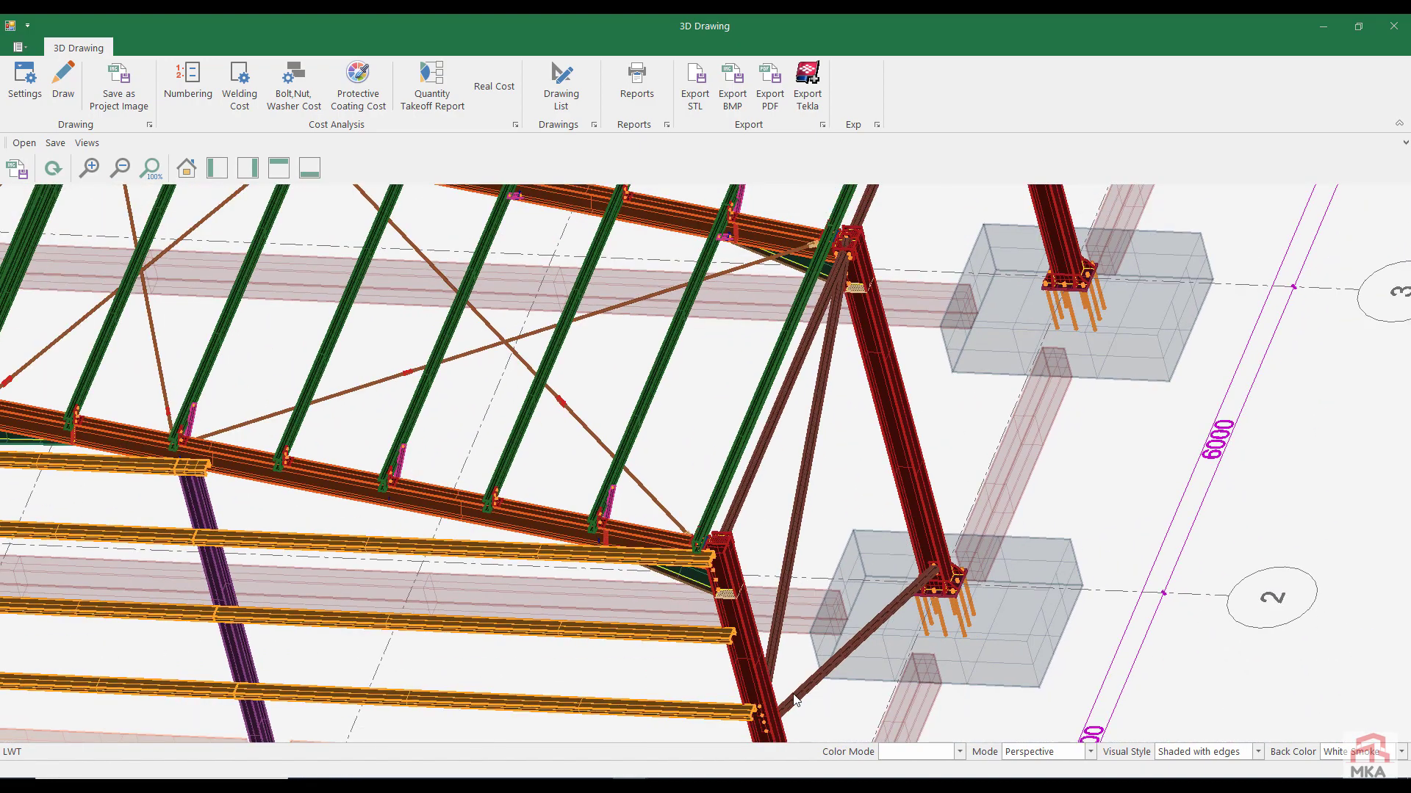
{"action": "middle_click_drag", "start_coordinate": [761, 689], "coordinate": [744, 686]}
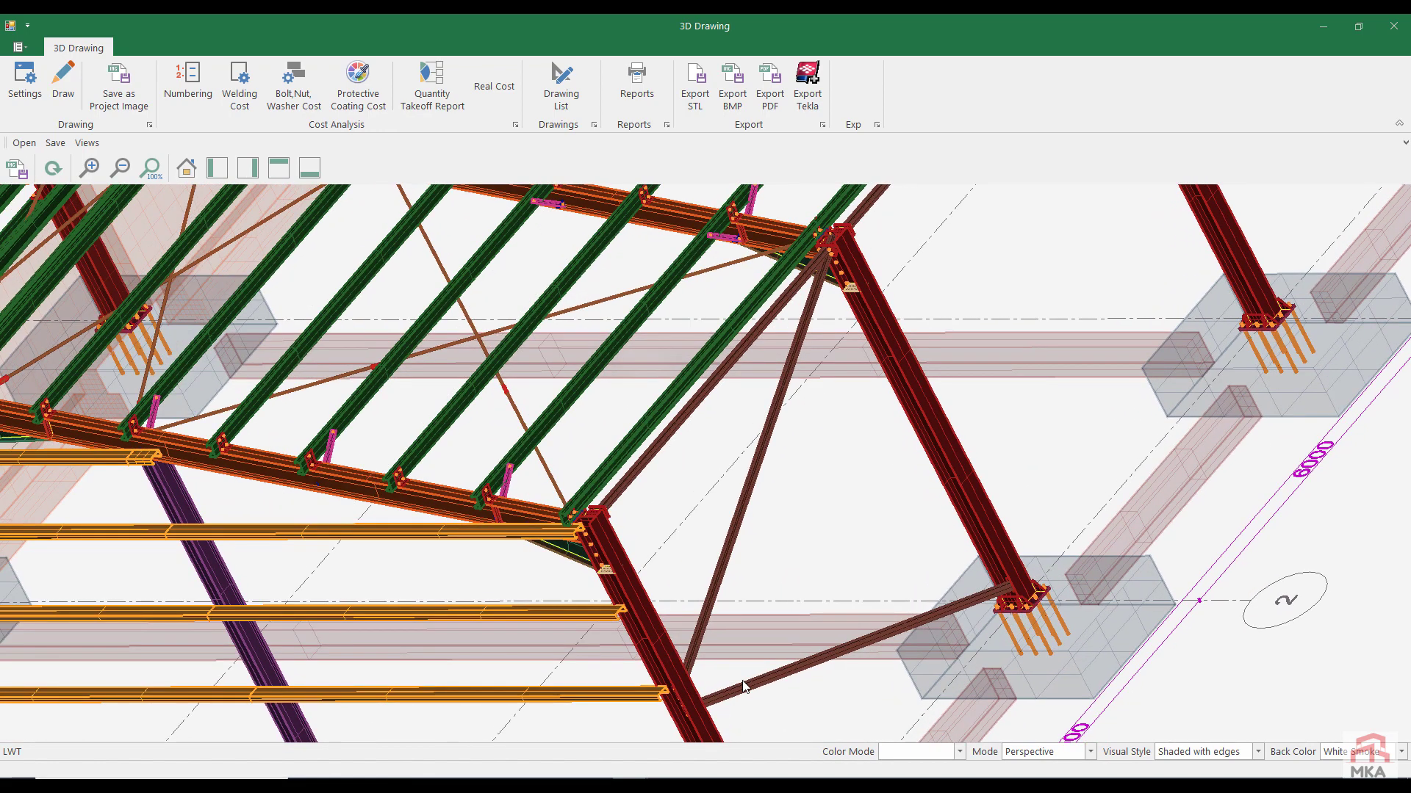
{"action": "scroll", "coordinate": [778, 631], "scroll_direction": "down", "scroll_amount": 5}
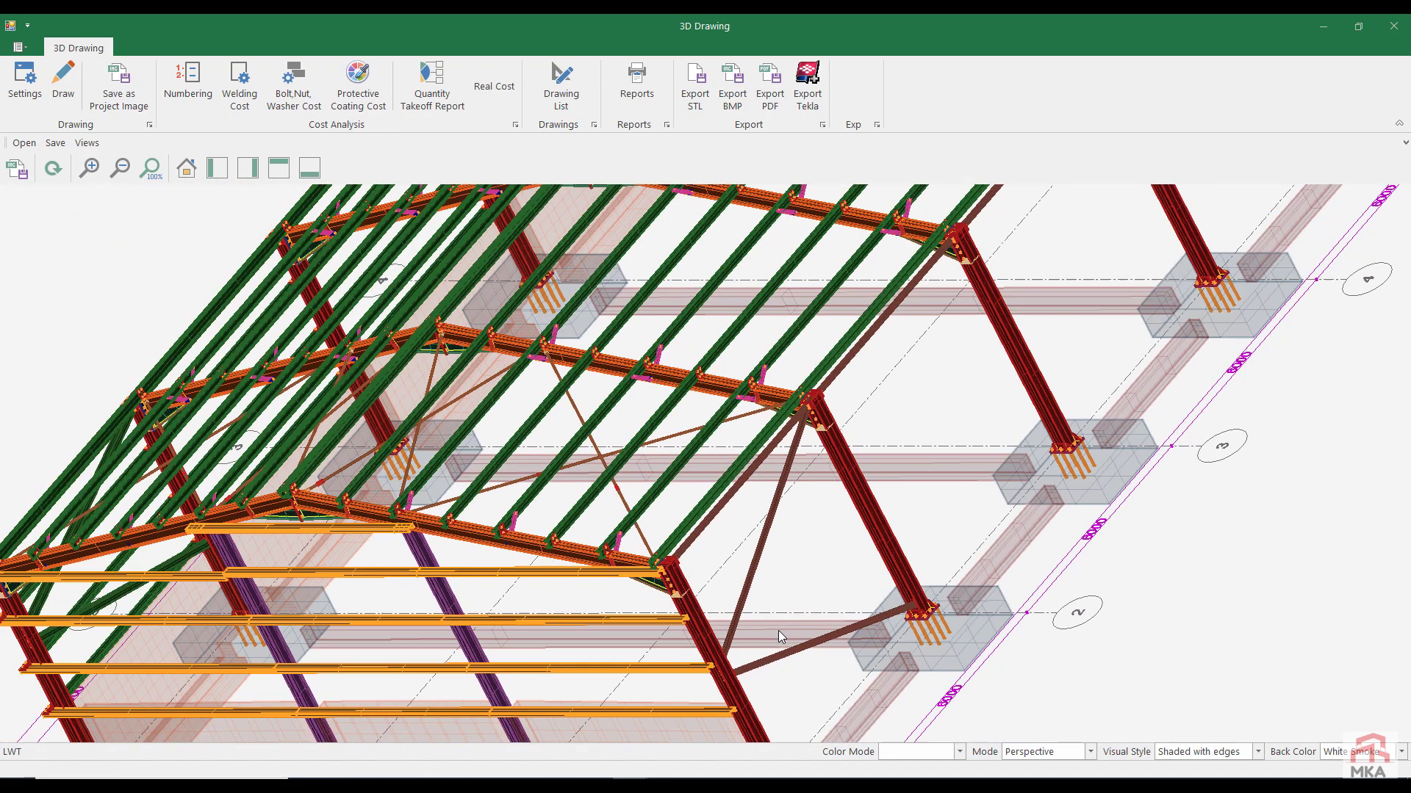
{"action": "scroll", "coordinate": [780, 636], "scroll_direction": "down", "scroll_amount": 2}
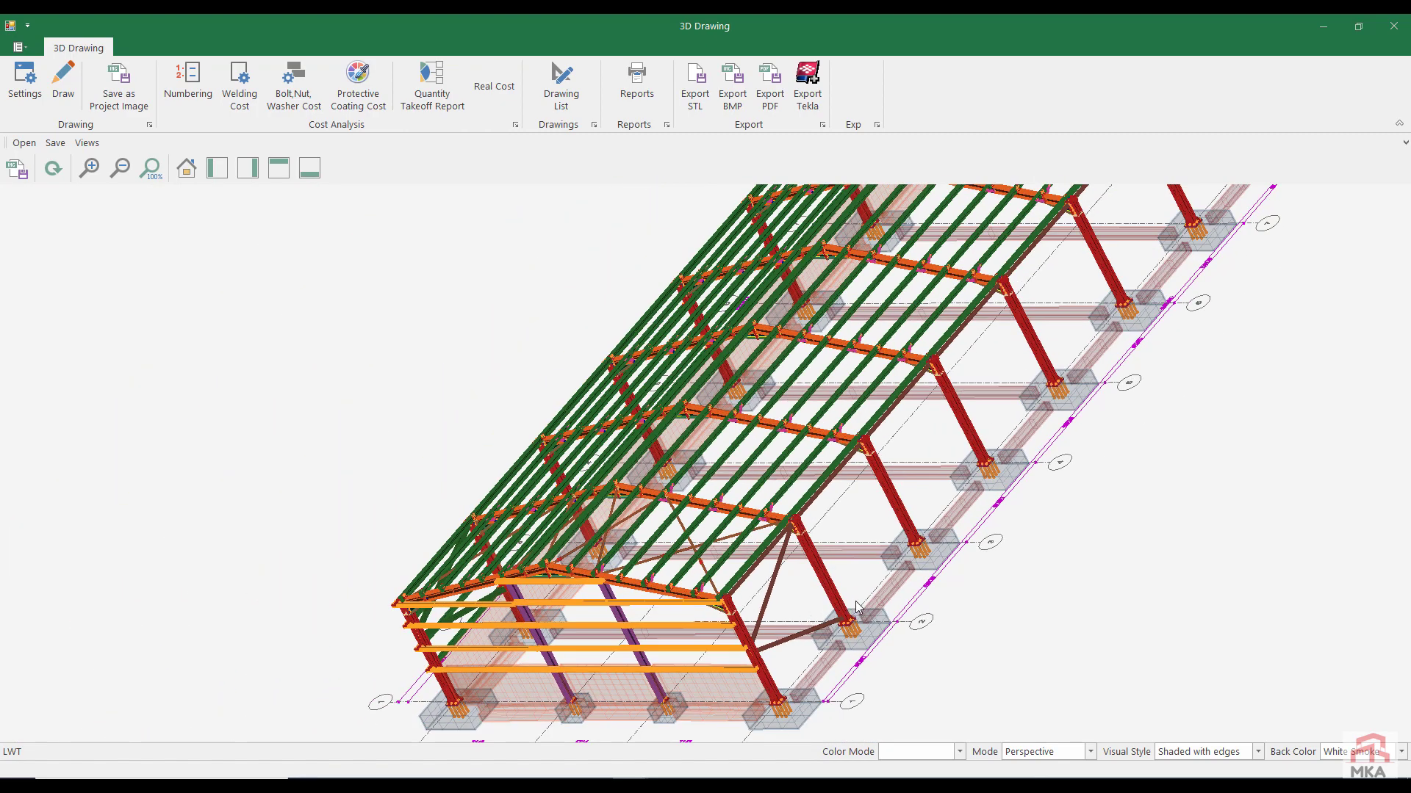
{"action": "middle_click_drag", "start_coordinate": [856, 606], "coordinate": [595, 347]}
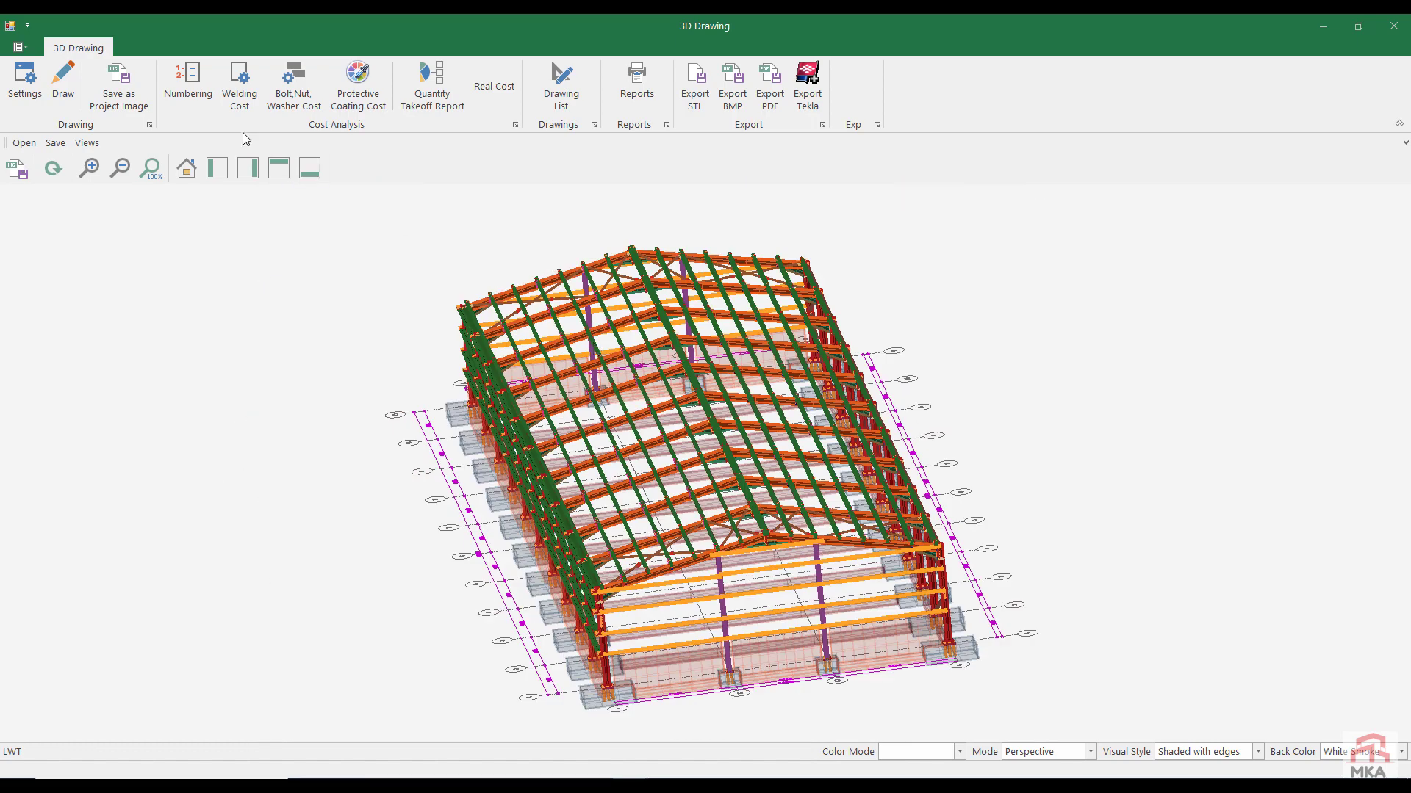
Number all steel parts, producing the single-parts list led by 22 S275JR-HEA3 parts
{"action": "left_click", "coordinate": [192, 95]}
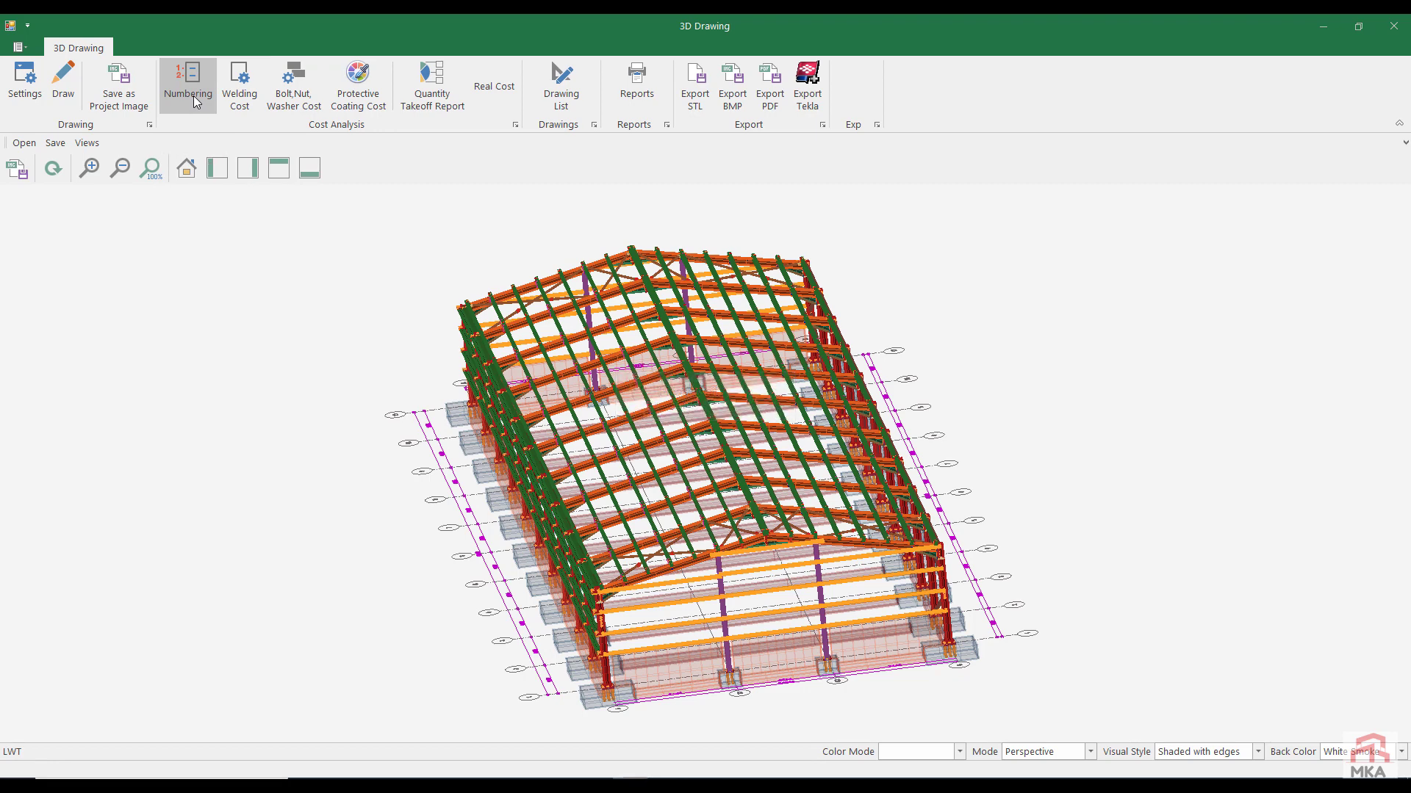
Produce the Real Cost steel materials estimate: 47867.8 kg totalling 26776.82 EUR
{"action": "left_click", "coordinate": [499, 88]}
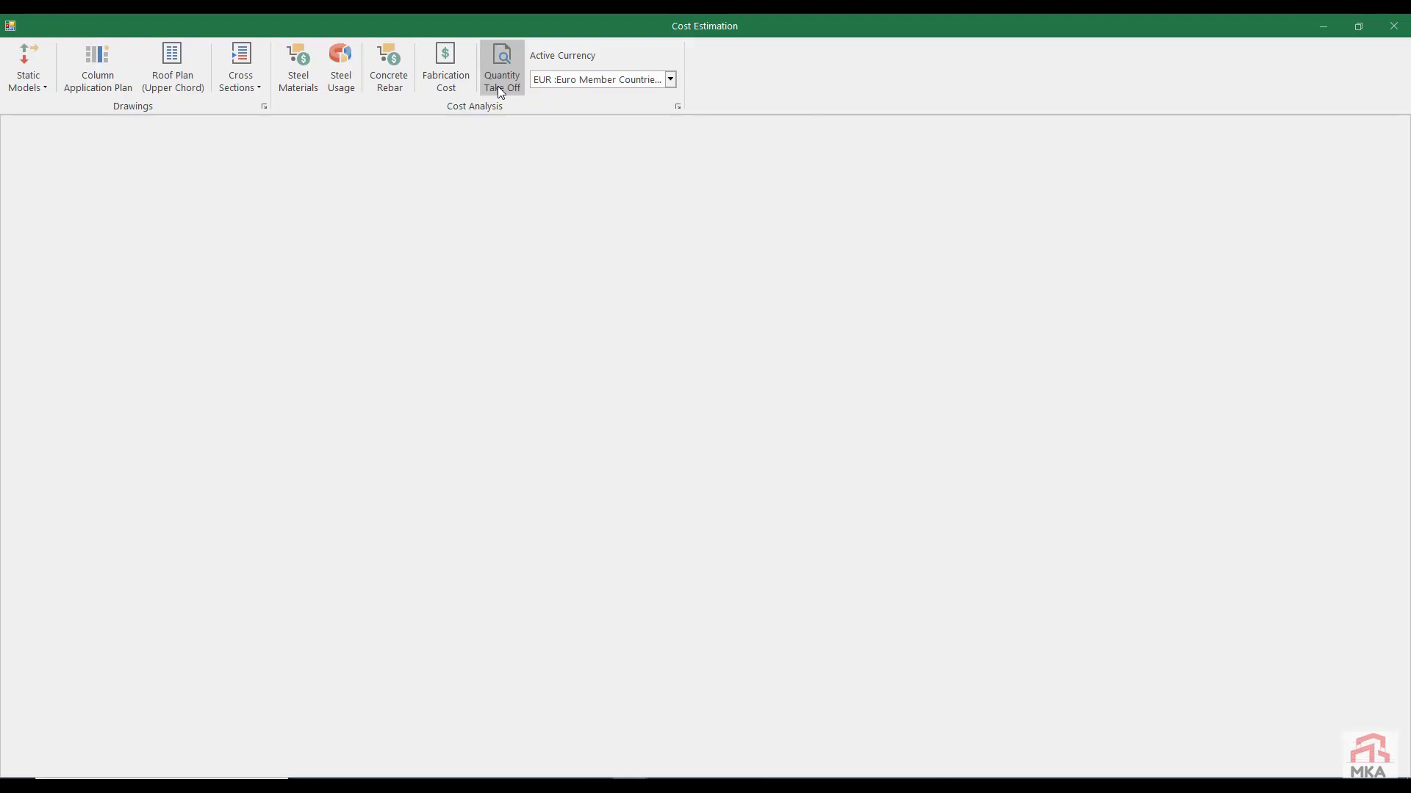
{"action": "left_click", "coordinate": [299, 68]}
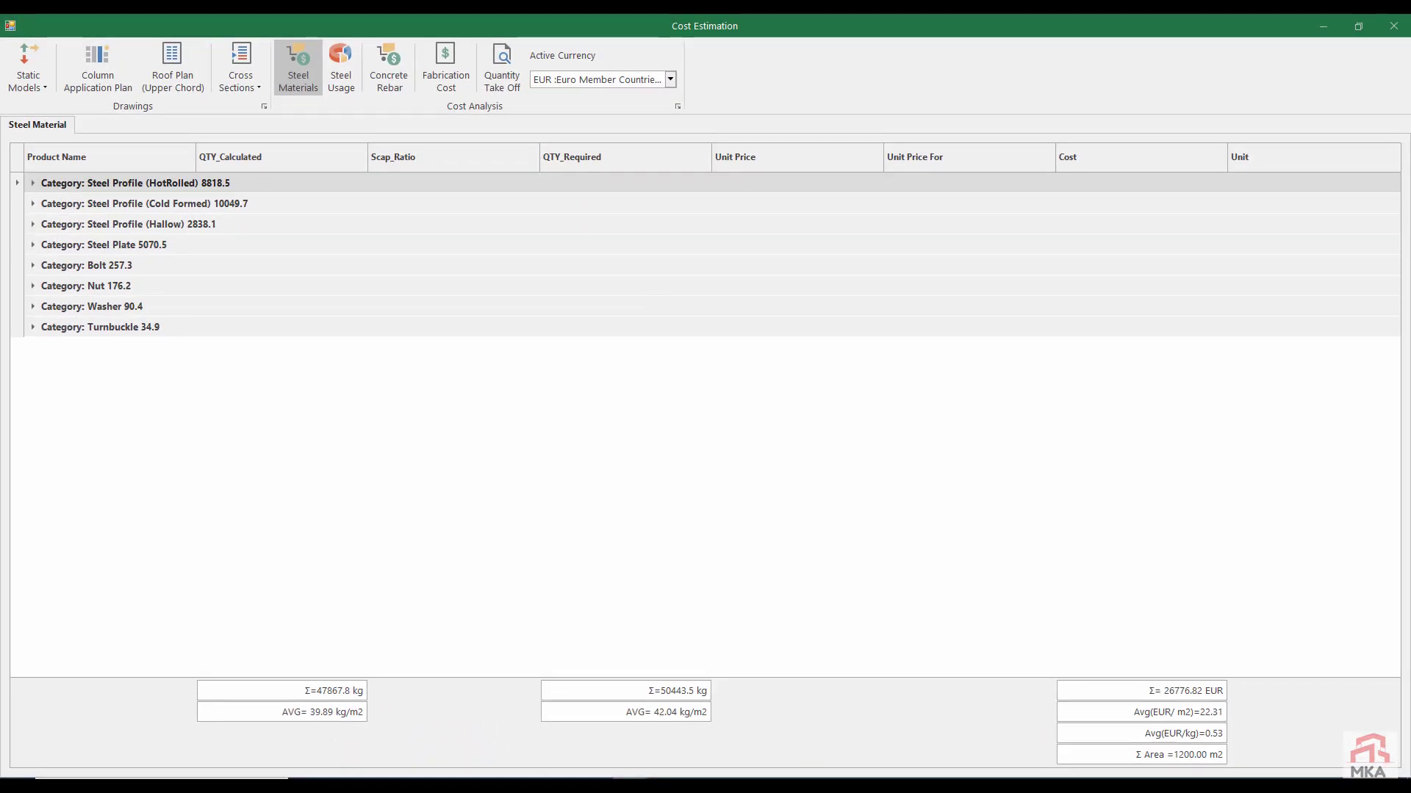
Close the cost estimate and bring up the list of calculation reports
{"action": "left_click", "coordinate": [1394, 28]}
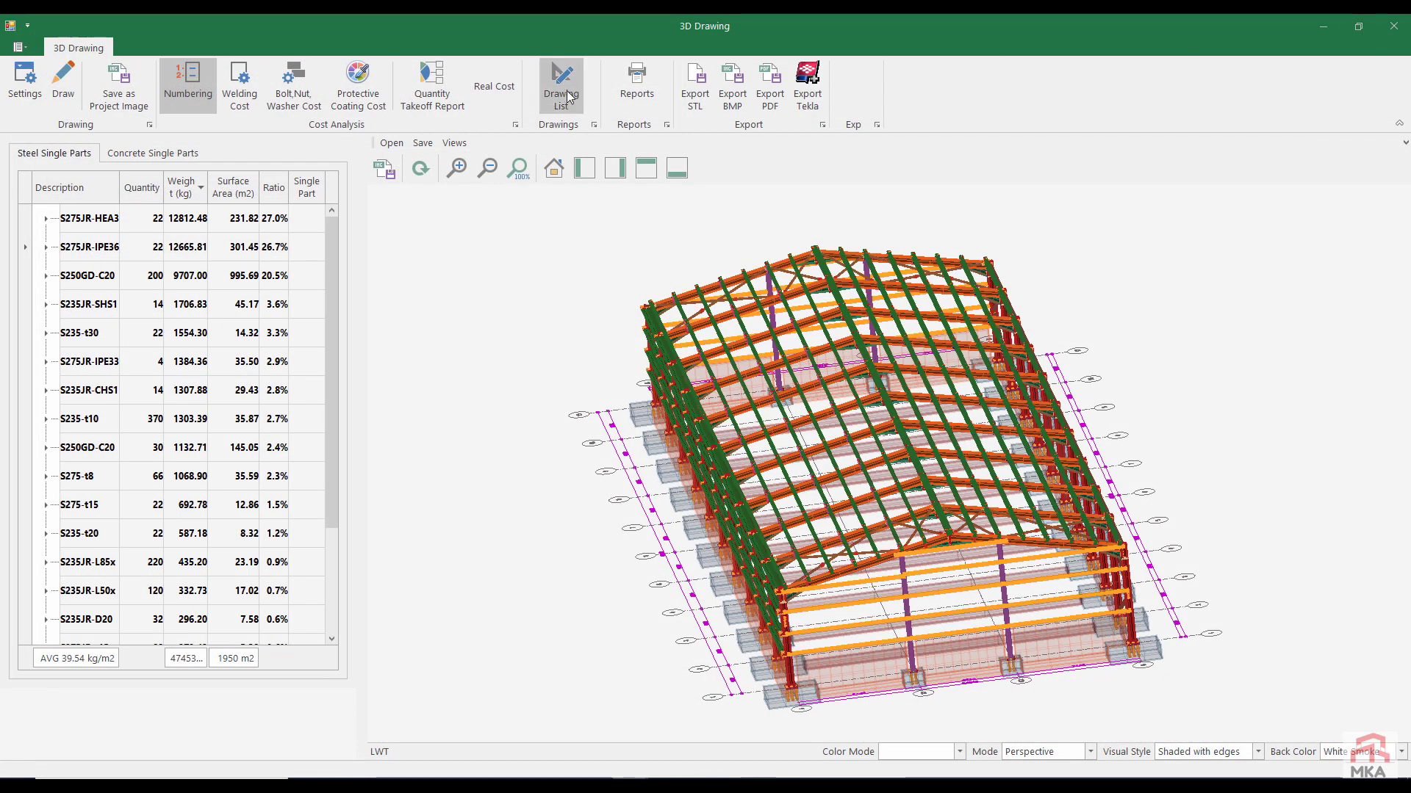
{"action": "left_click", "coordinate": [627, 93]}
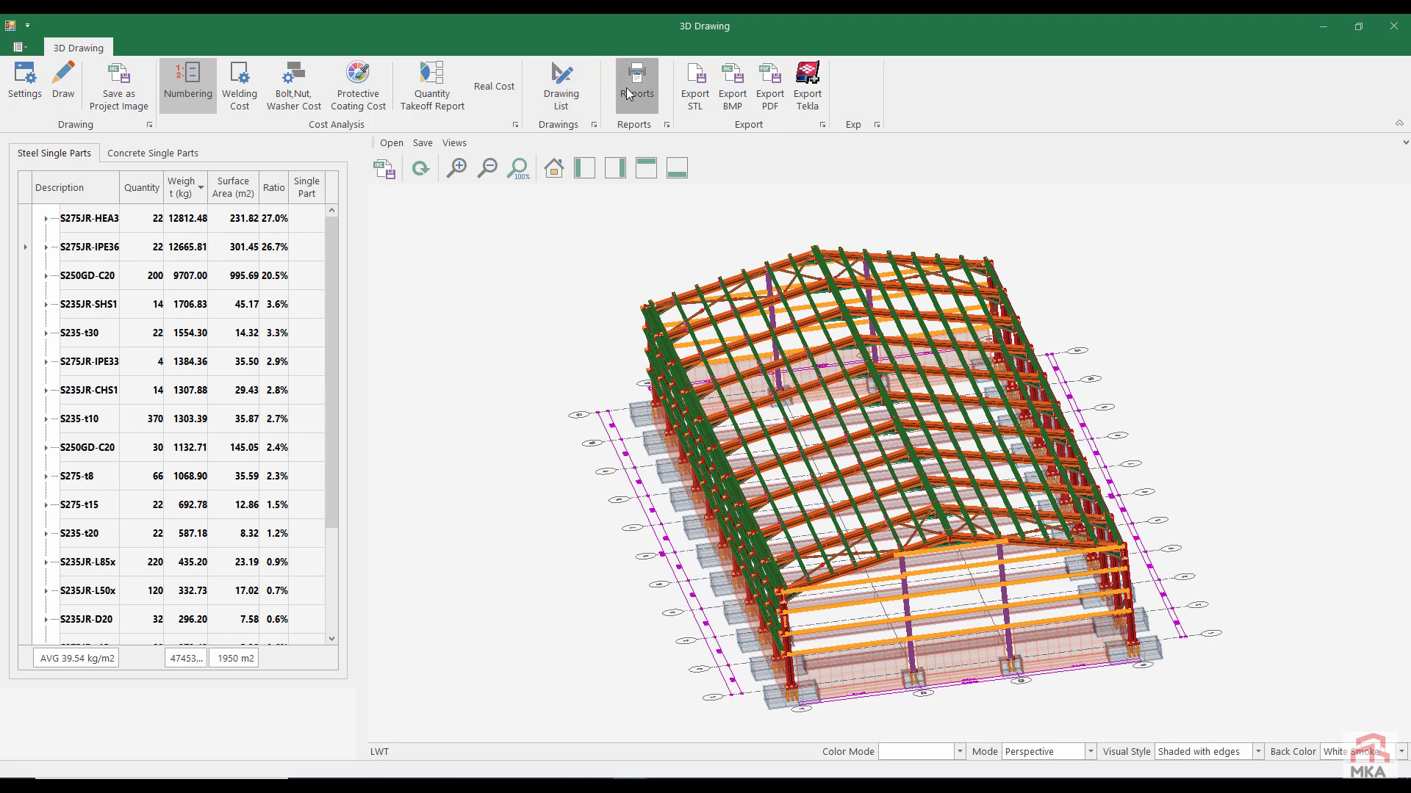